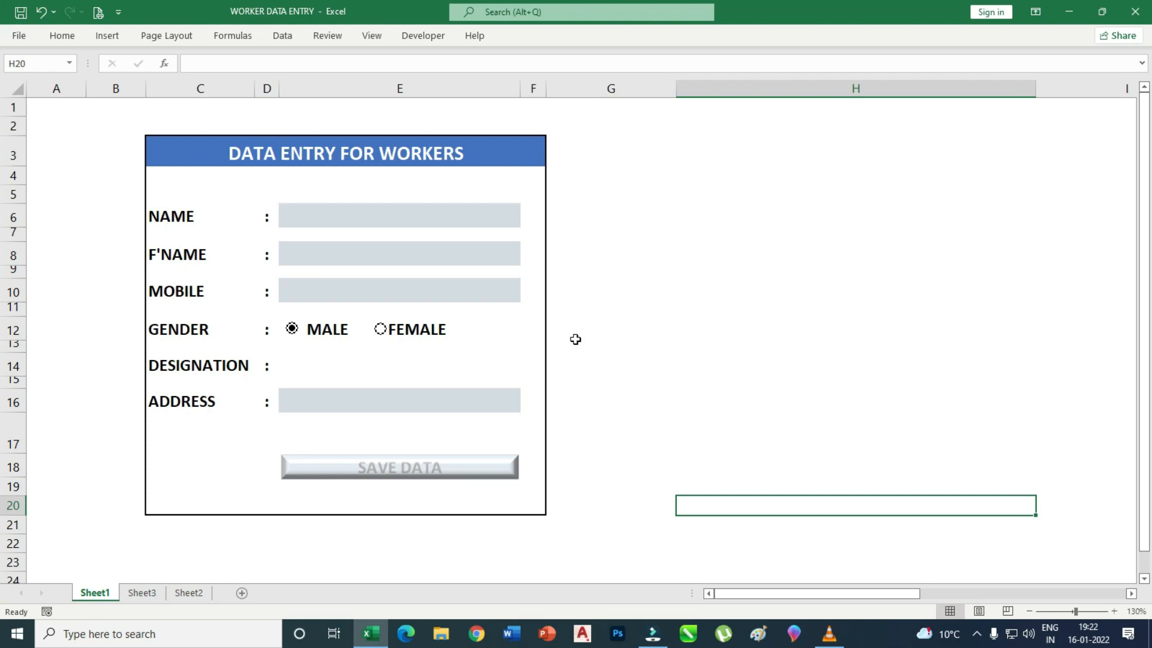
Fill in the worker's name, father's name and mobile number, with gender set to MALE.
{"action": "left_click", "coordinate": [327, 217]}
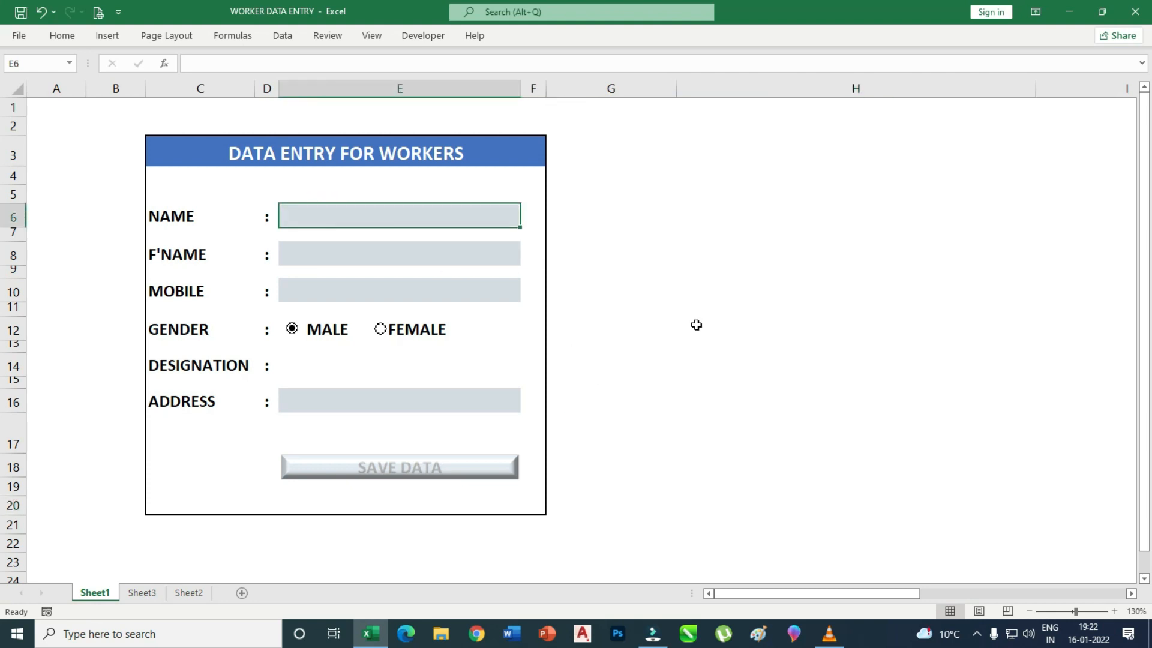
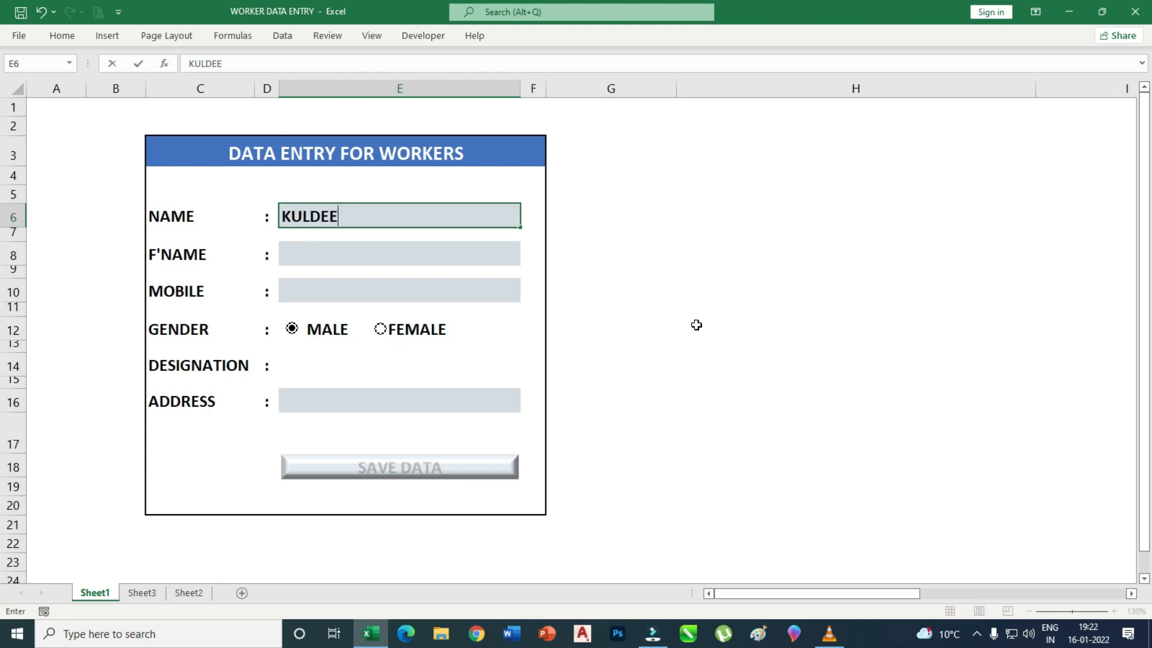
{"action": "left_click", "coordinate": [439, 255]}
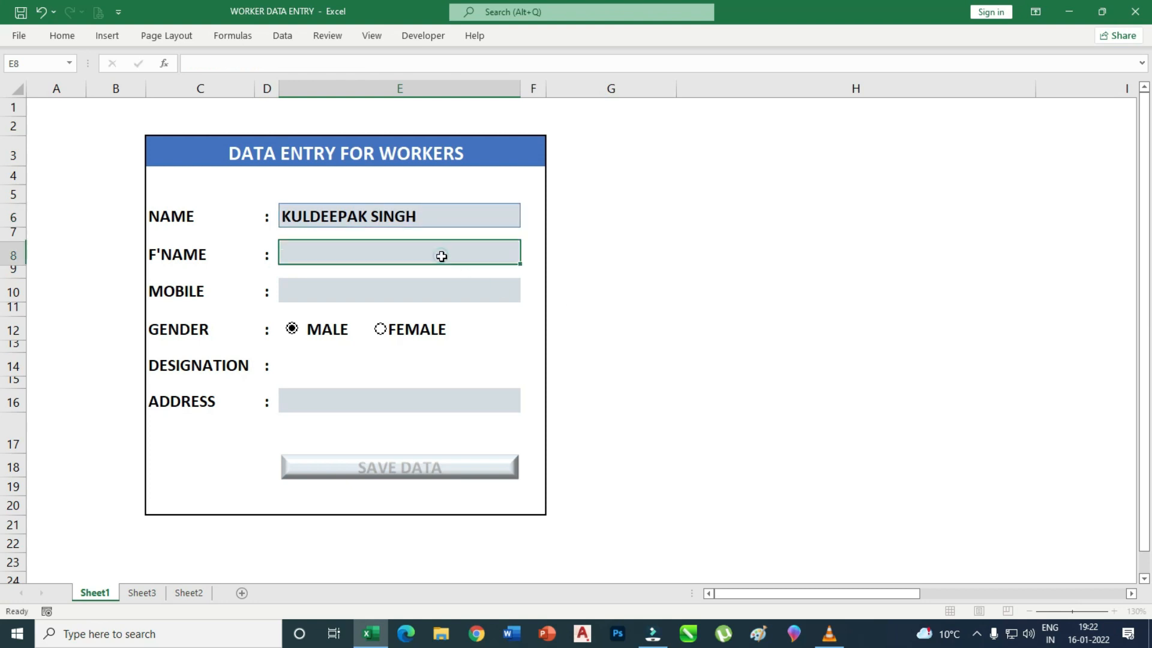
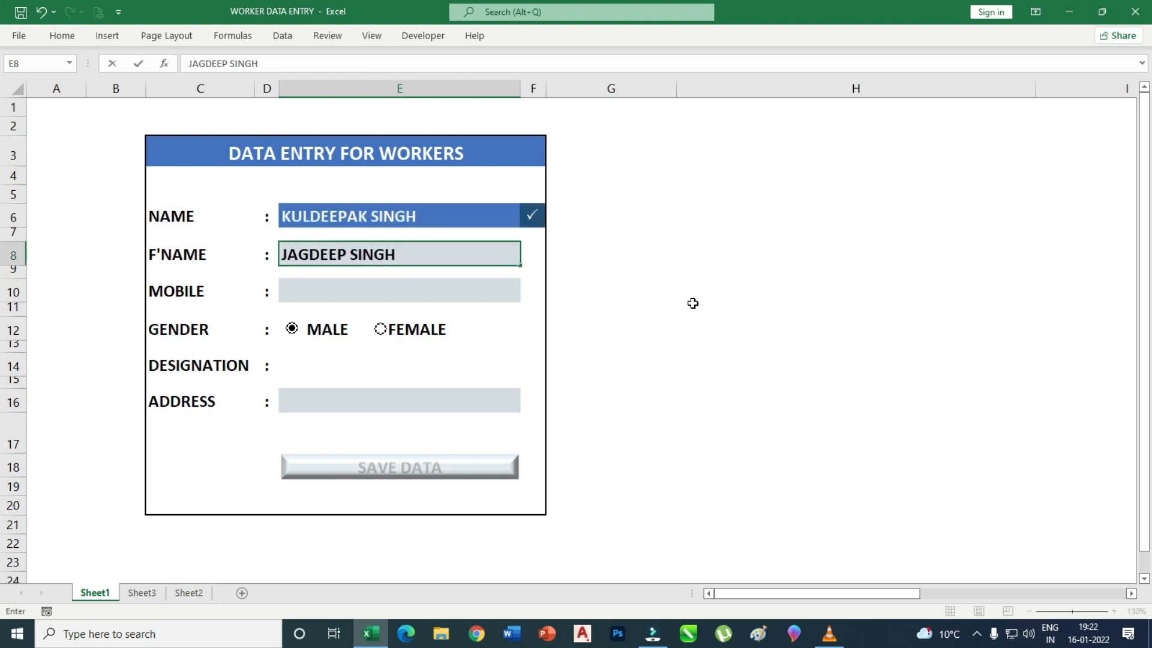
{"action": "left_click", "coordinate": [388, 287]}
{"action": "left_click", "coordinate": [387, 330]}
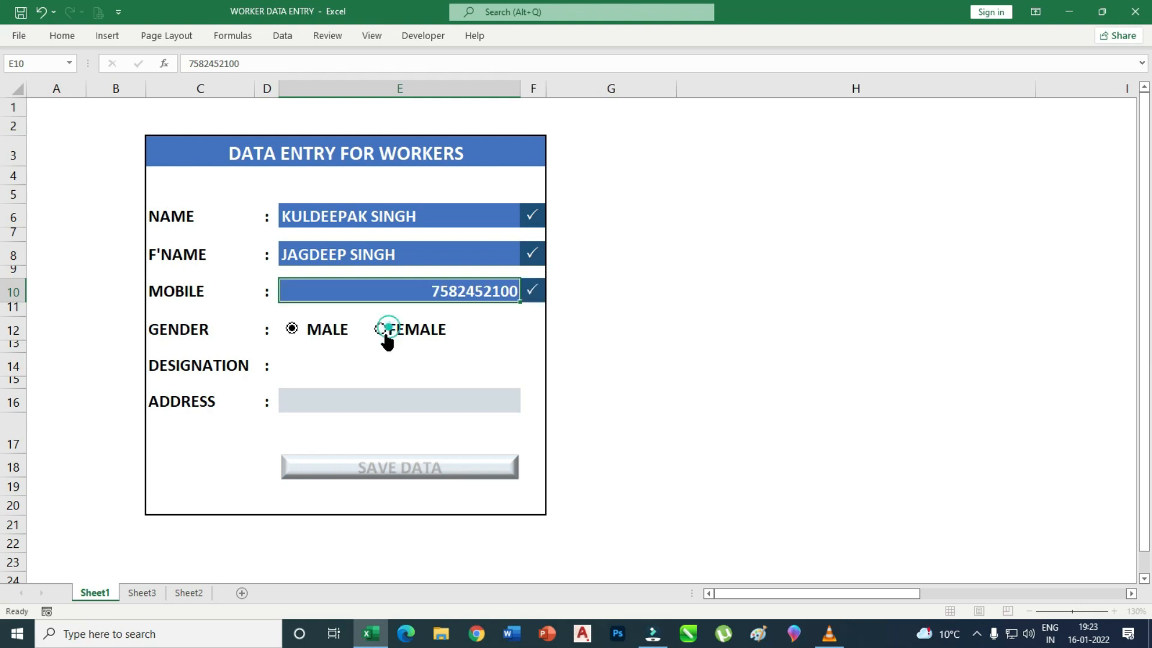
{"action": "left_click", "coordinate": [292, 329]}
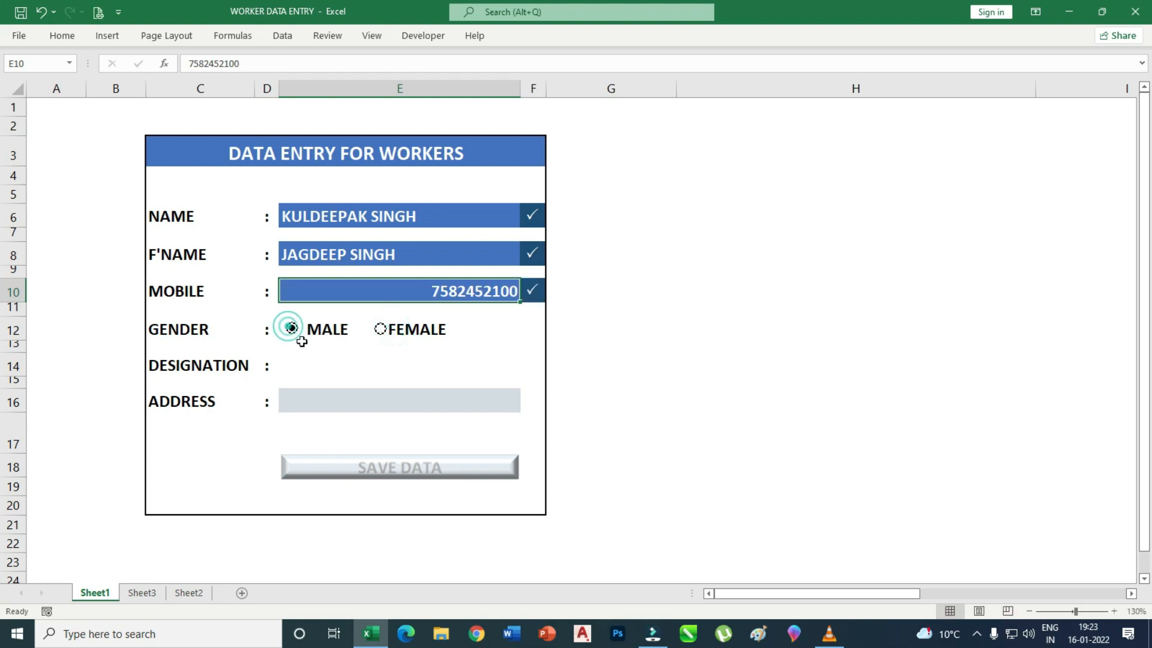
{"action": "left_click", "coordinate": [378, 330]}
{"action": "left_click", "coordinate": [292, 328]}
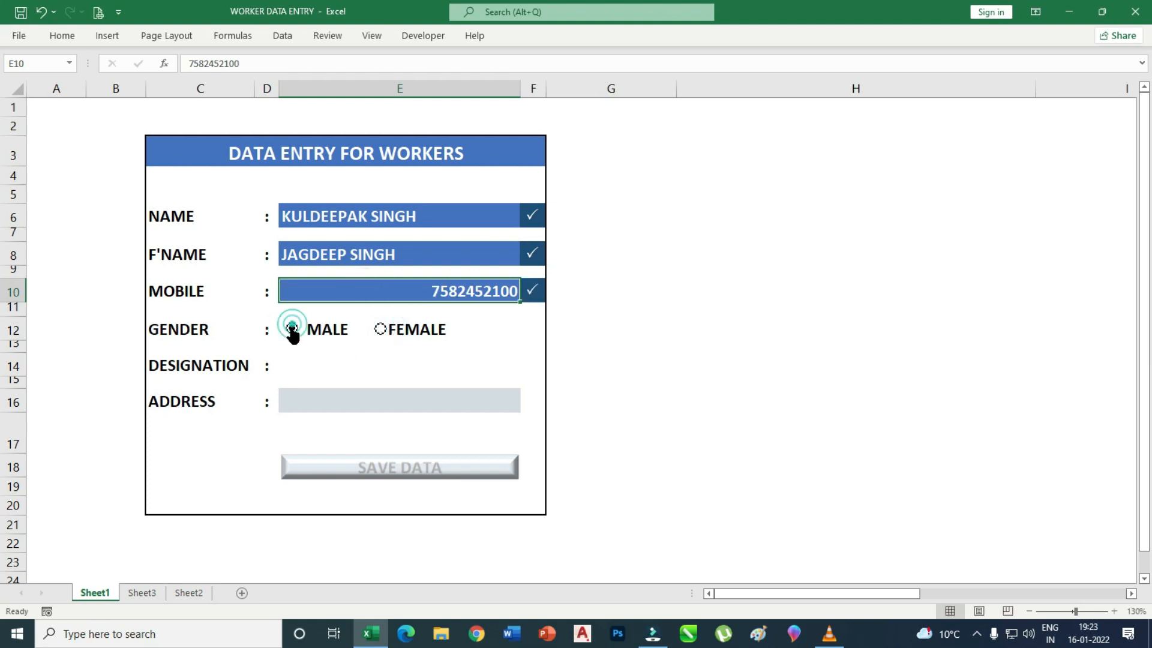
Choose SUPERWISER from the Designation dropdown and fill in the address.
{"action": "left_click", "coordinate": [327, 365]}
{"action": "left_click", "coordinate": [526, 368]}
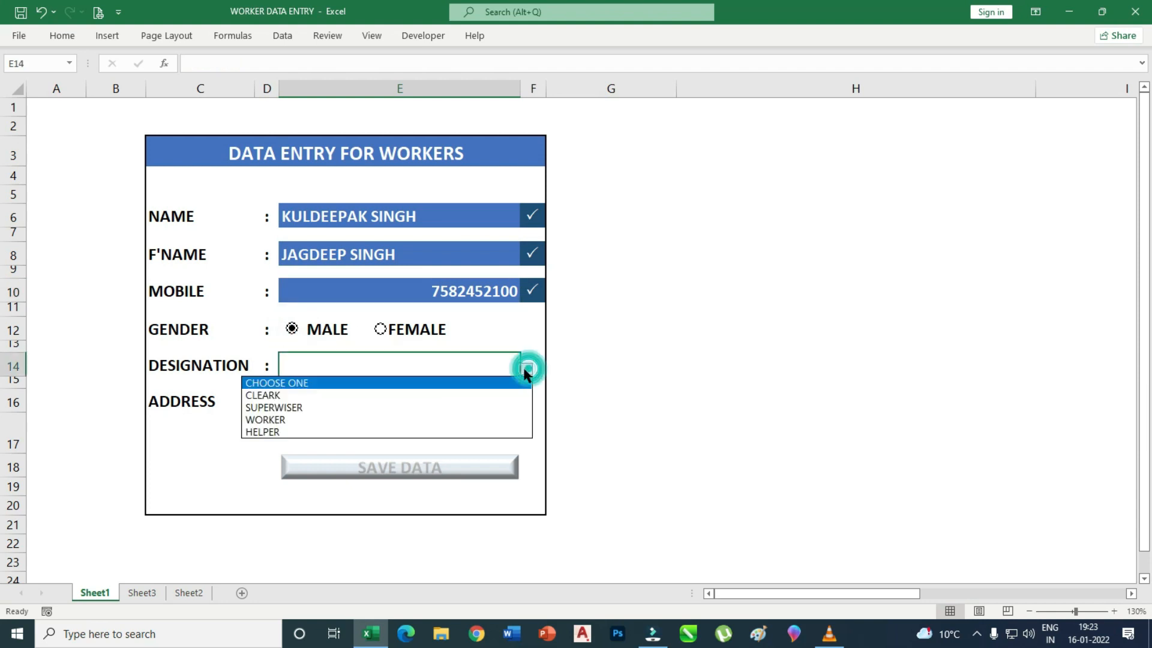
{"action": "left_click", "coordinate": [298, 407]}
{"action": "left_click", "coordinate": [350, 405]}
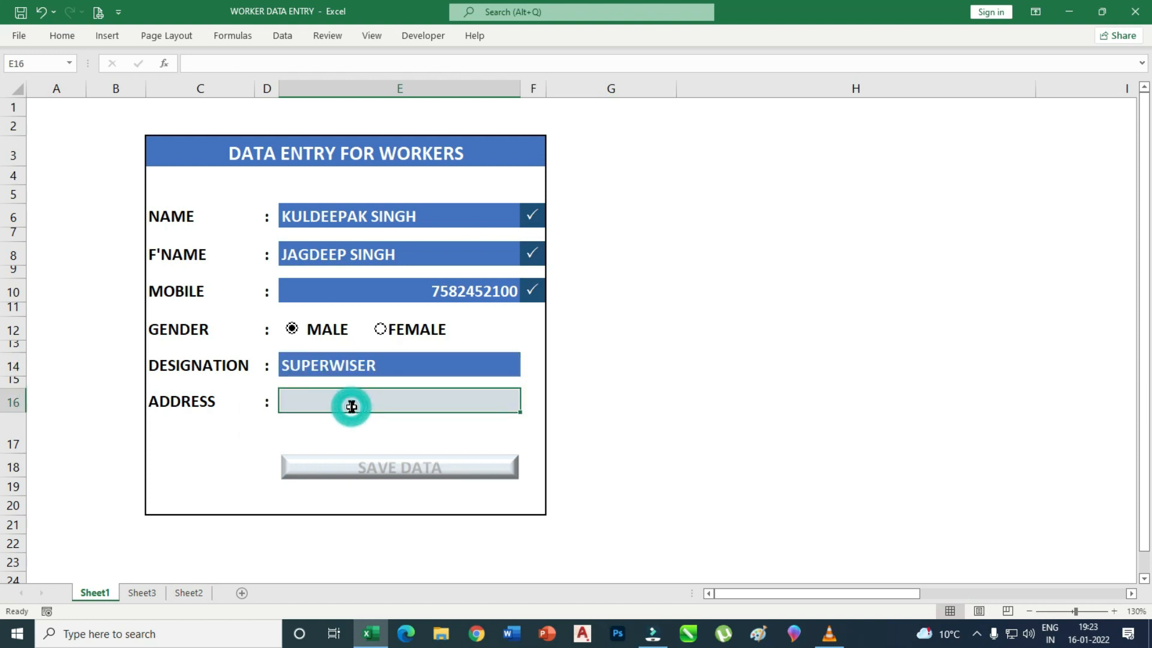
{"action": "type", "text": "DSFGDDGFD"}
{"action": "left_click", "coordinate": [222, 469]}
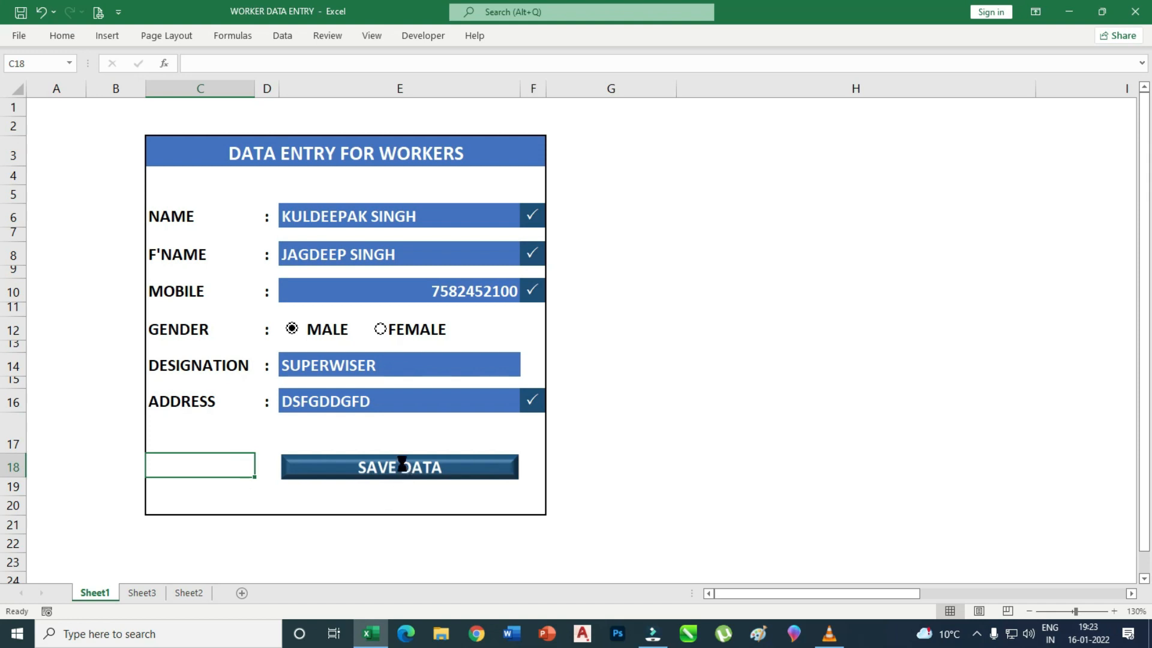
Save the record with SAVE DATA, check it on Sheet2, and return to Sheet1.
{"action": "left_click", "coordinate": [401, 465]}
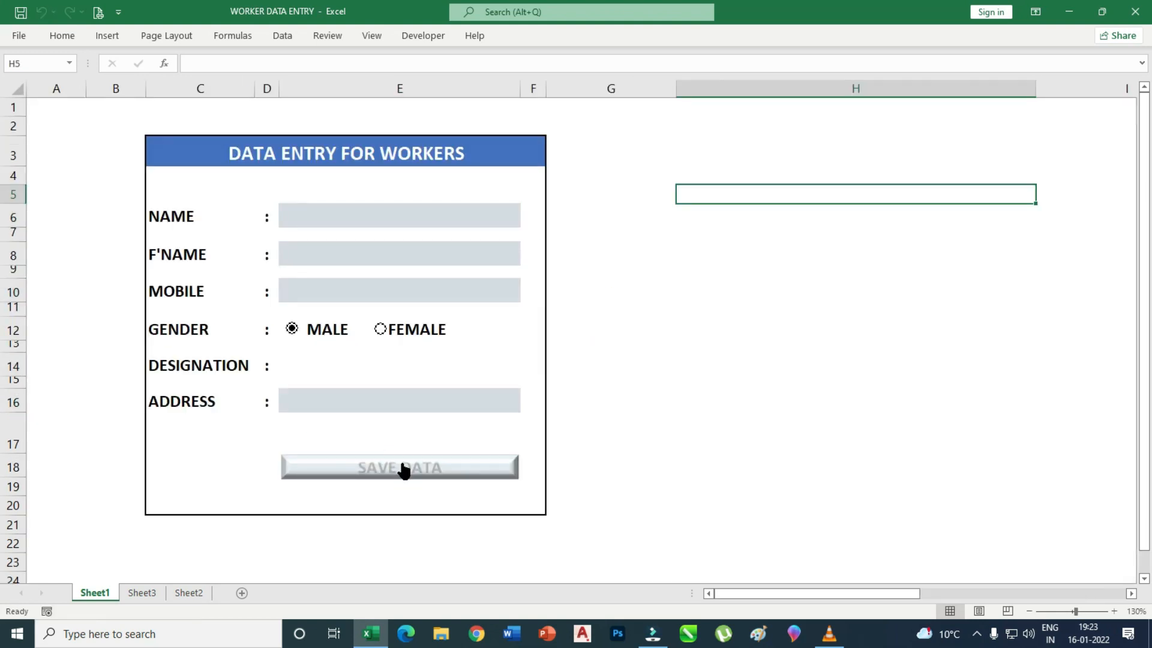
{"action": "left_click", "coordinate": [188, 594]}
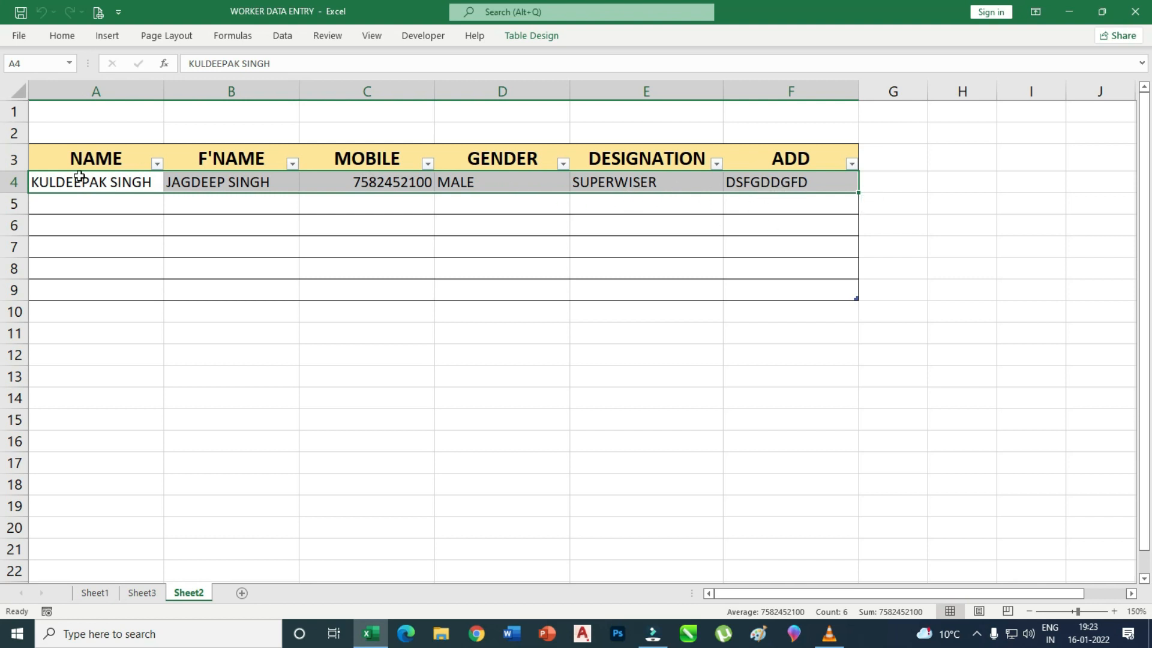
{"action": "left_click", "coordinate": [96, 593]}
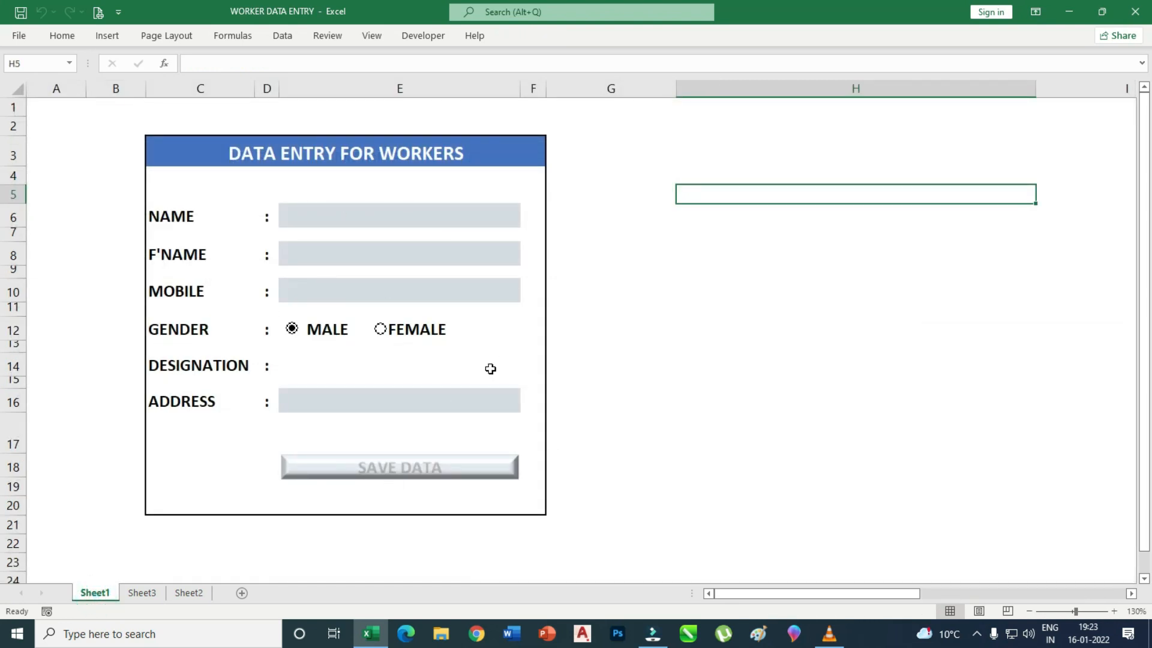
Enter a second worker's name, father's name and mobile number, with gender MALE.
{"action": "left_click", "coordinate": [323, 219]}
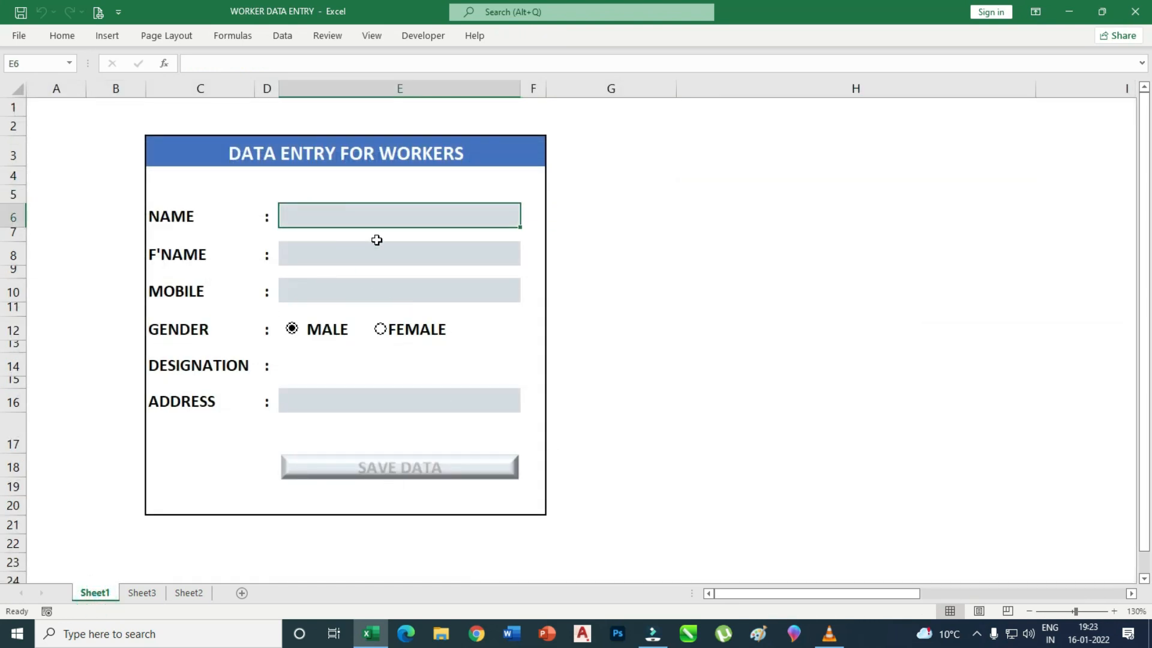
{"action": "type", "text": "KSDHSKJFHKSD"}
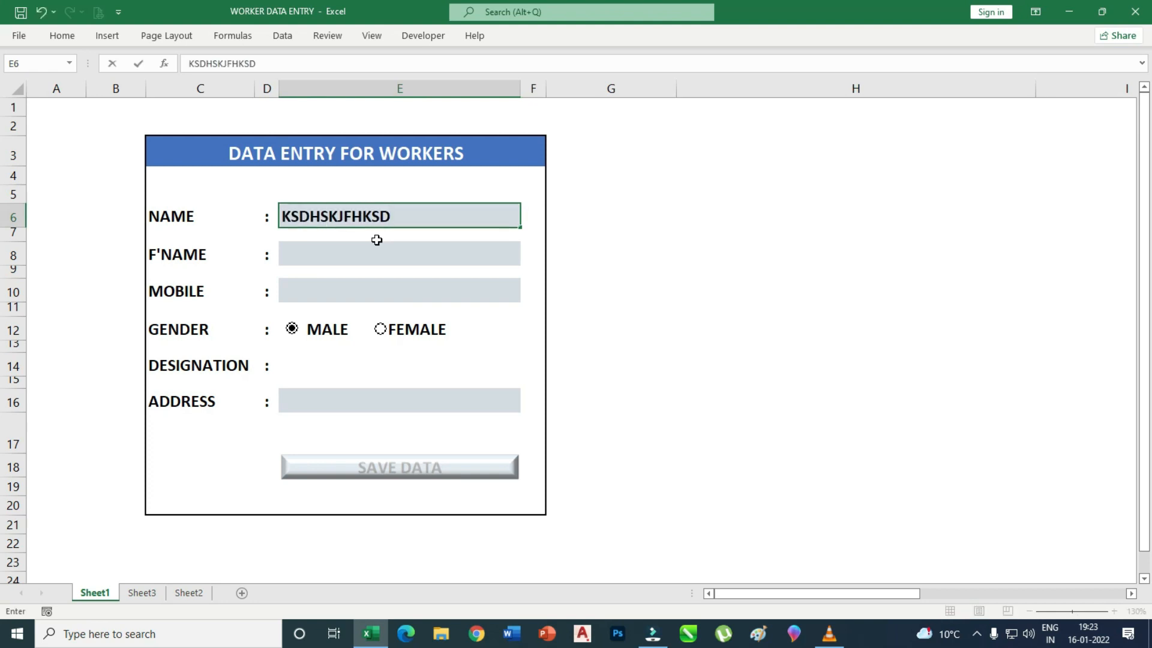
{"action": "left_click", "coordinate": [334, 249]}
{"action": "type", "text": "SDSDSDS"}
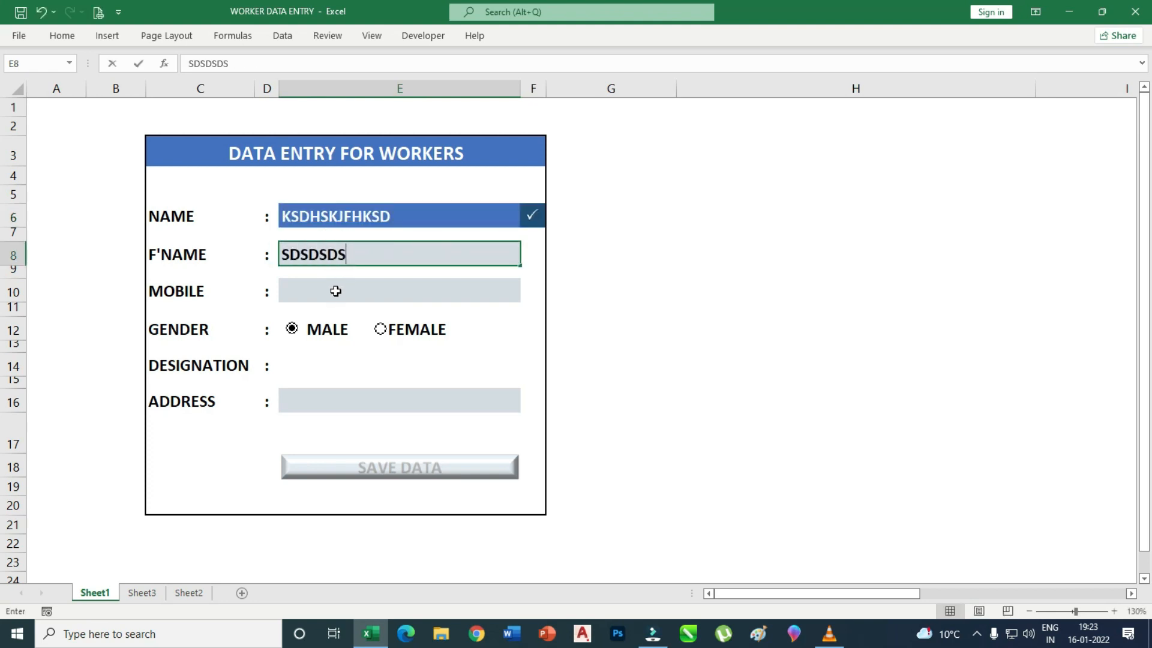
{"action": "left_click", "coordinate": [335, 291]}
{"action": "type", "text": "464545454"}
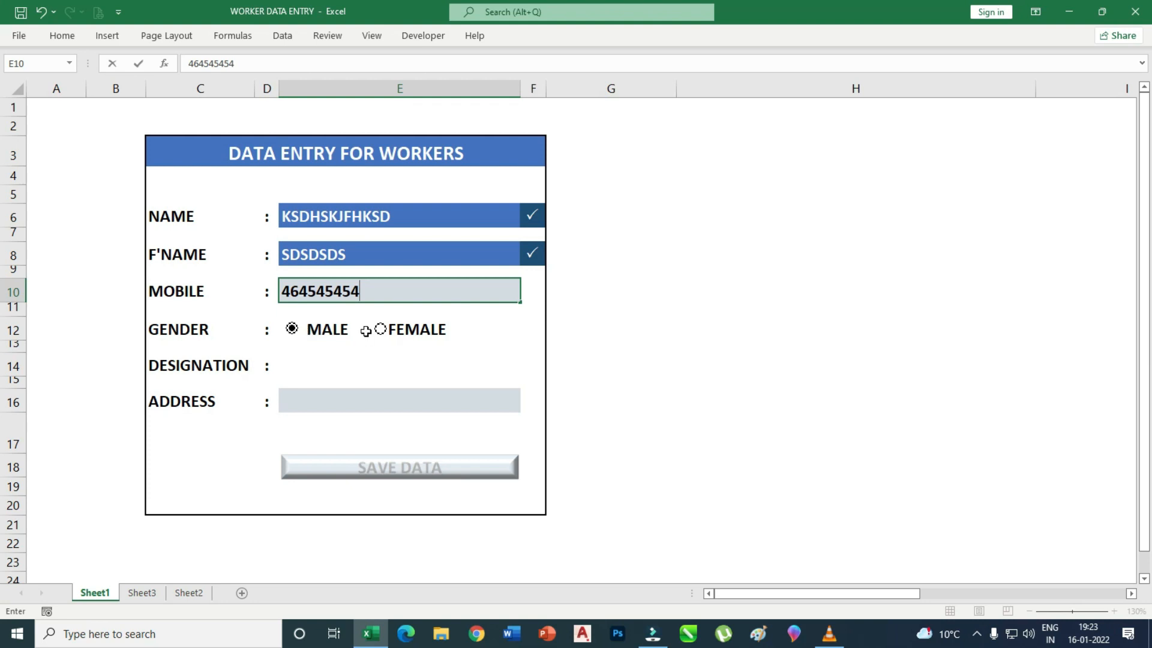
{"action": "left_click", "coordinate": [380, 329]}
{"action": "left_click", "coordinate": [292, 330]}
Pick CLEARK as designation, fill the address, save the record and view Sheet2.
{"action": "left_click", "coordinate": [339, 367]}
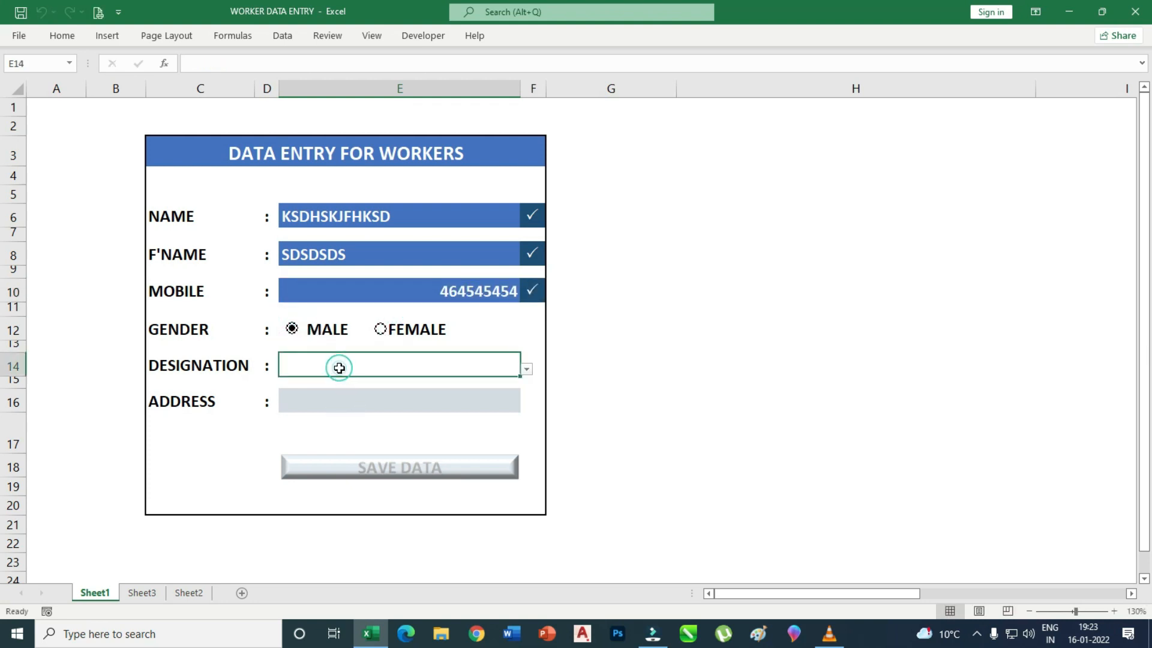
{"action": "left_click", "coordinate": [526, 369]}
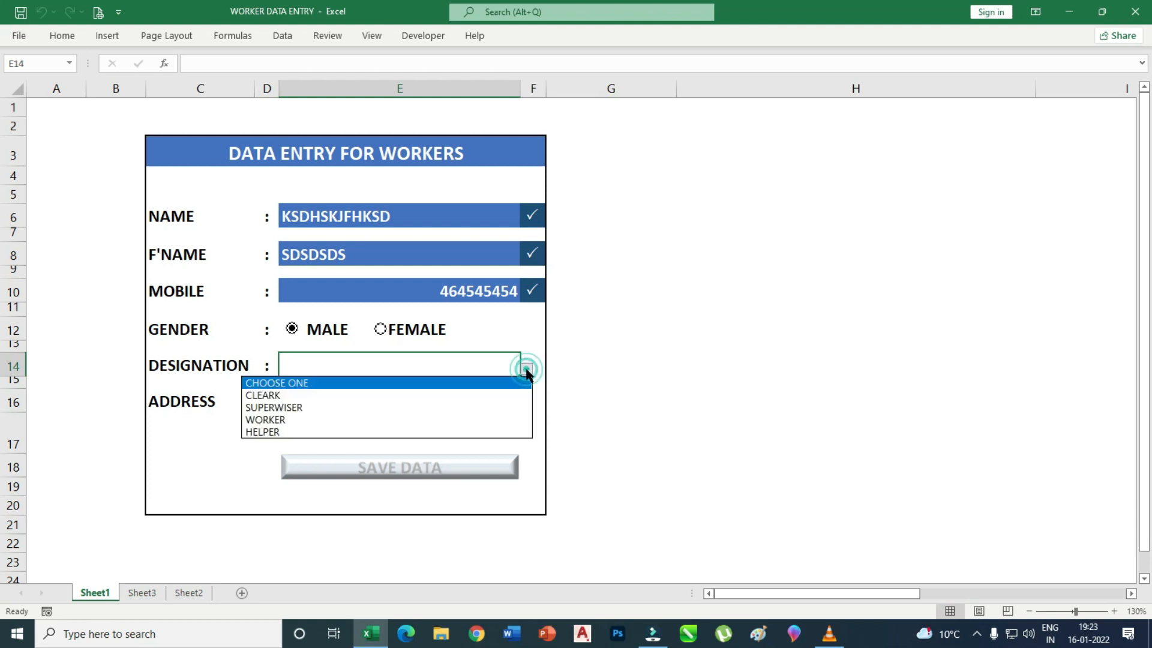
{"action": "left_click", "coordinate": [285, 395]}
{"action": "left_click", "coordinate": [359, 403]}
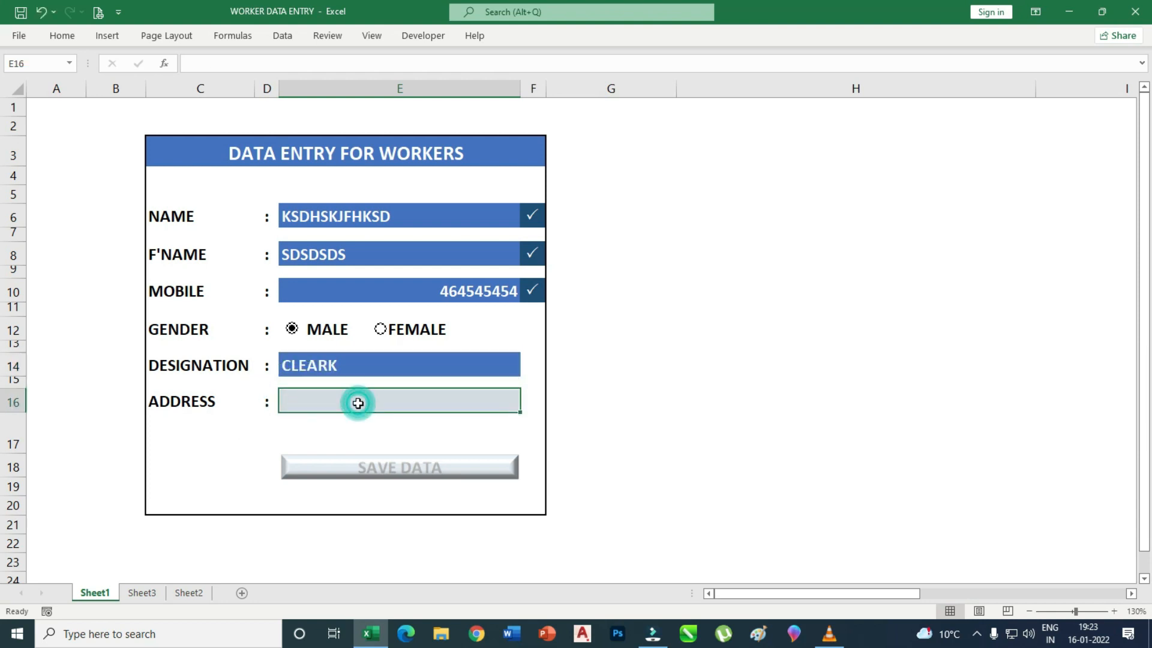
{"action": "type", "text": "CVCVCVCVCV"}
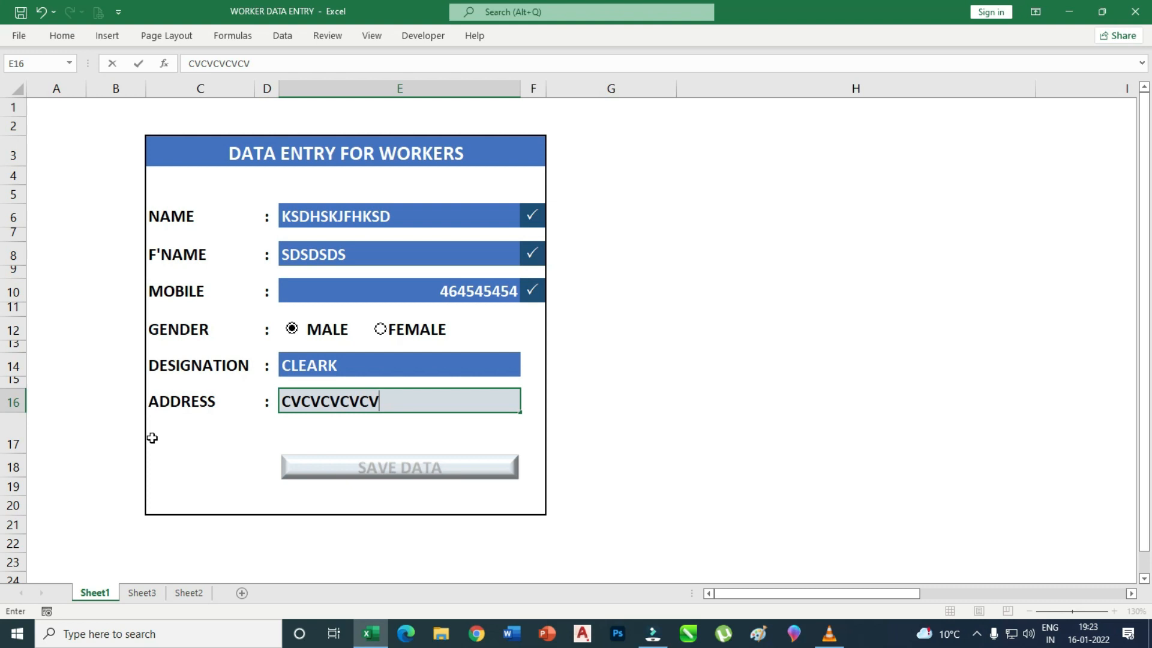
{"action": "left_click", "coordinate": [210, 448]}
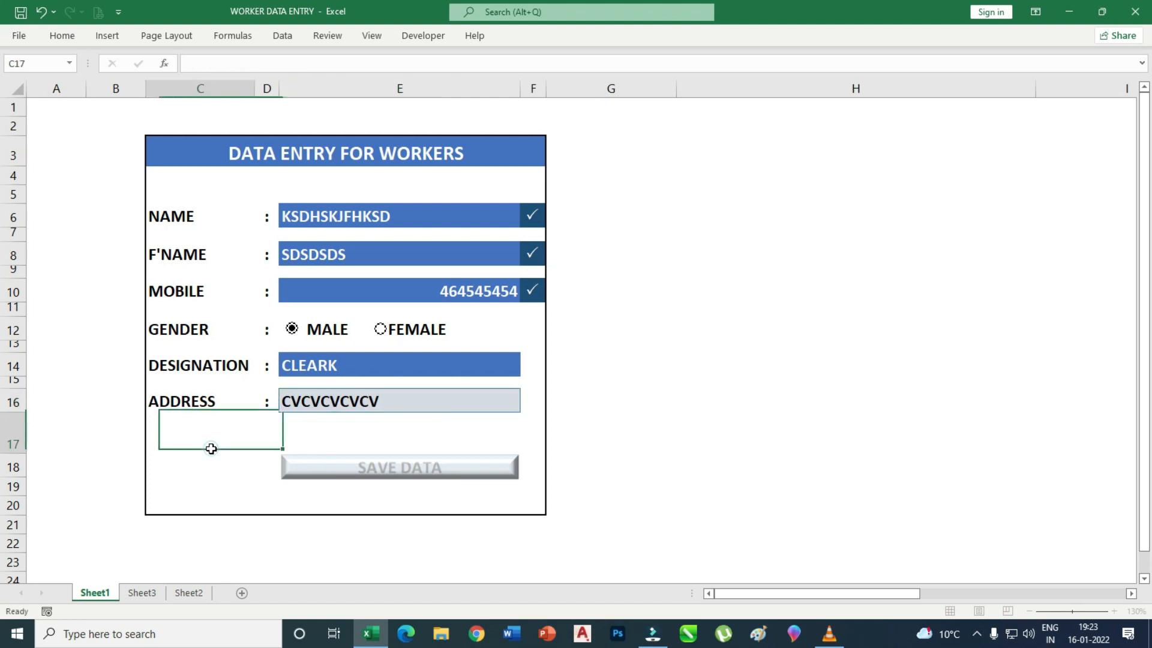
{"action": "left_click", "coordinate": [423, 474]}
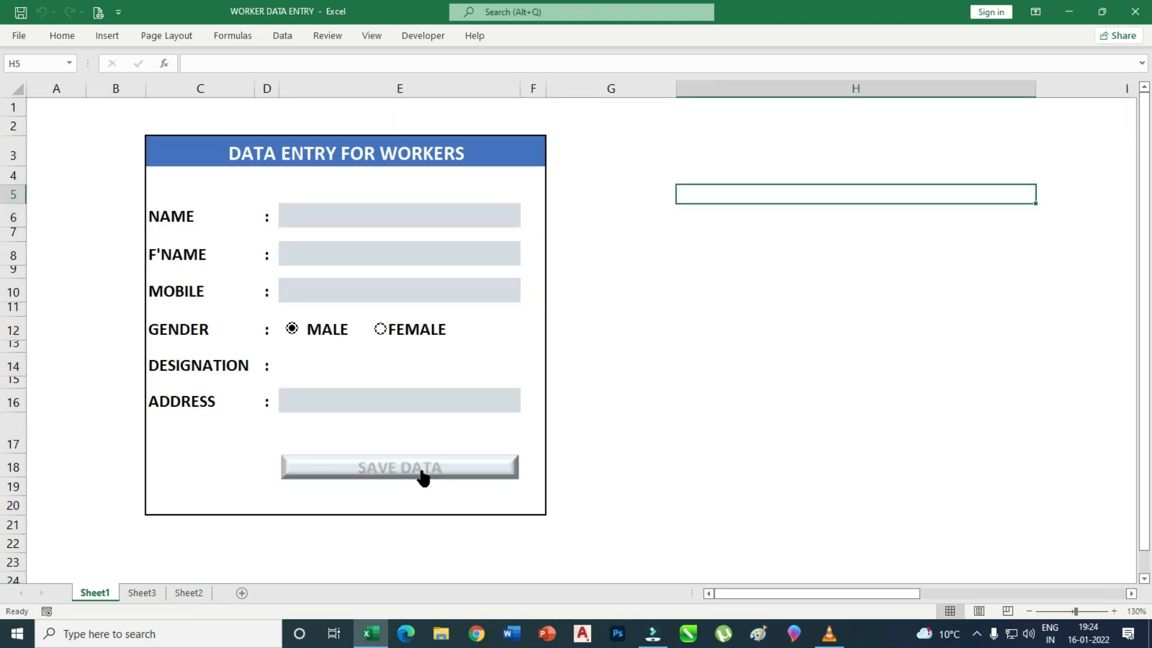
{"action": "left_click", "coordinate": [190, 594]}
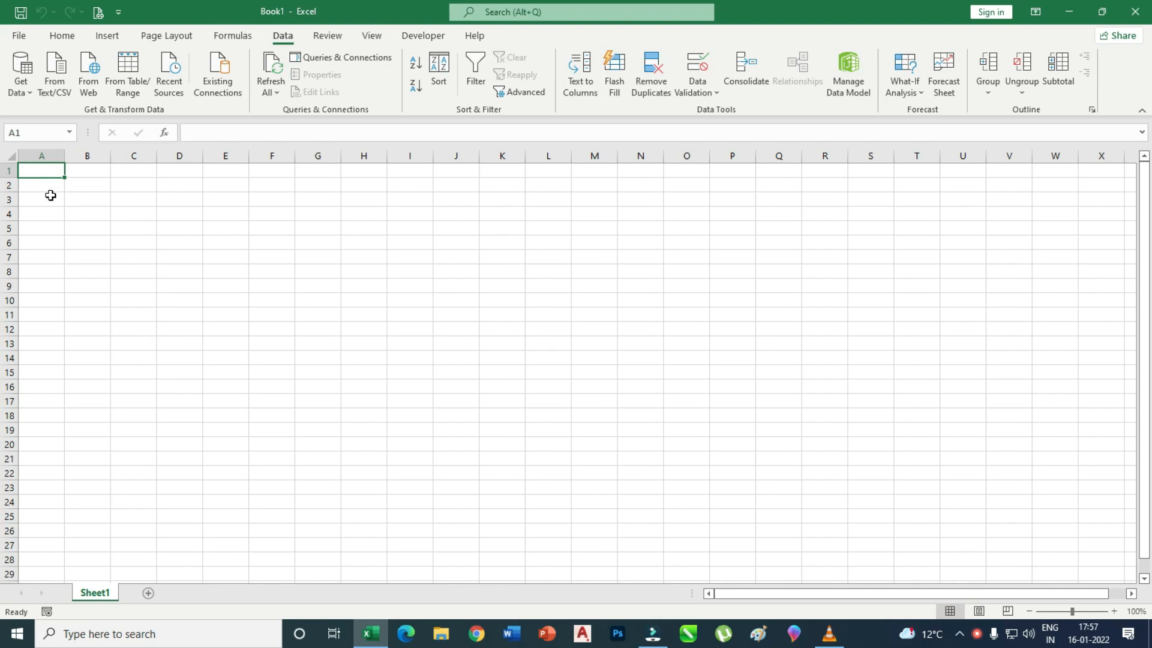
Enter the labels NAME, F'NAME and MOBILE in C6, C8 and C10.
{"action": "left_click", "coordinate": [132, 244]}
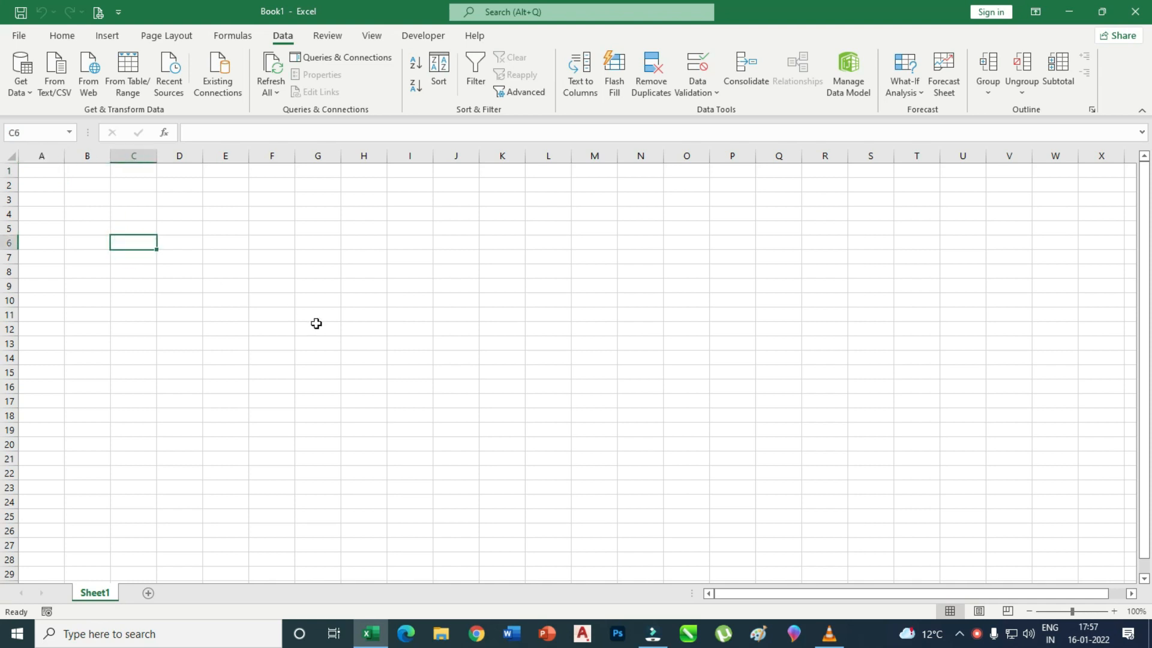
{"action": "type", "text": "NAME"}
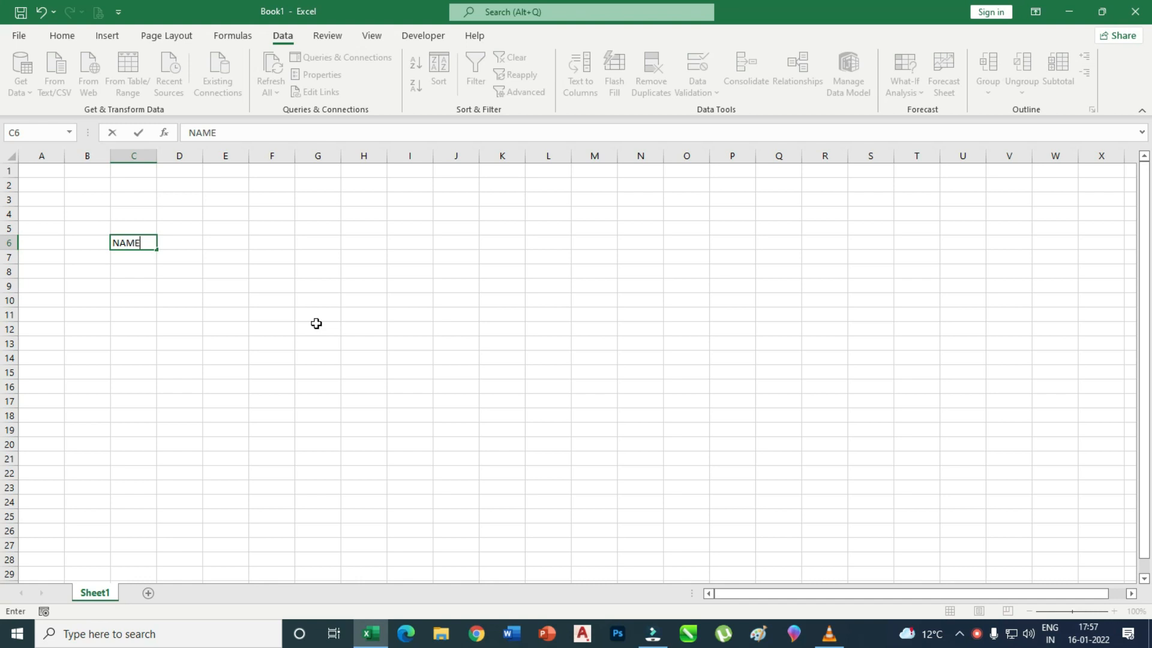
{"action": "left_click", "coordinate": [120, 272]}
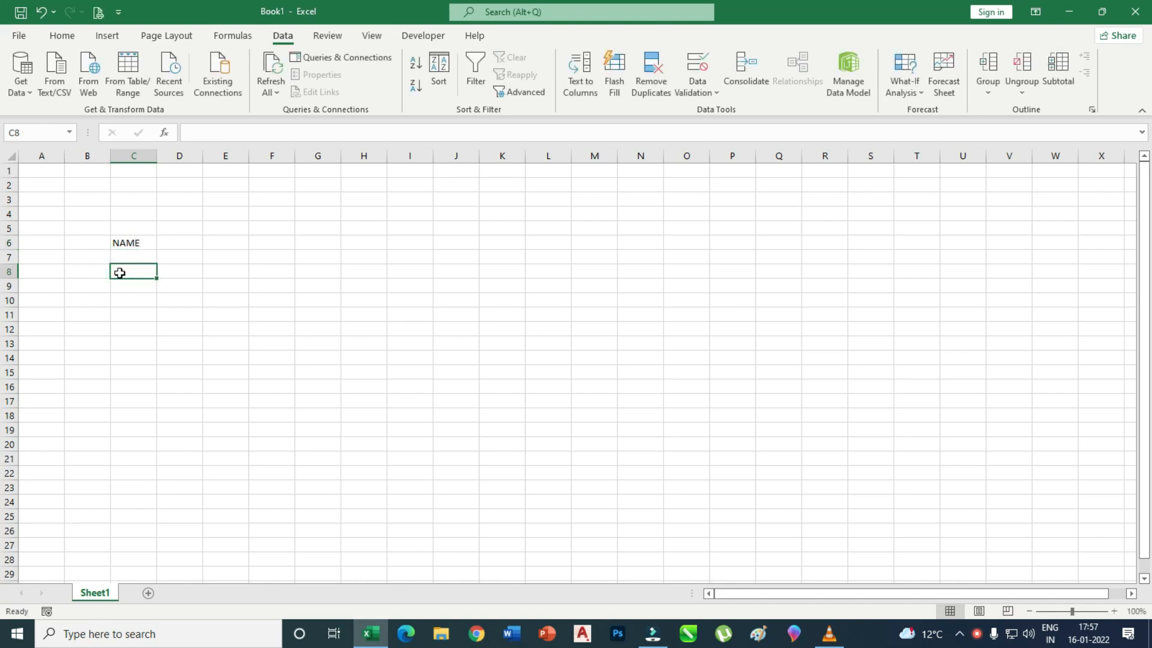
{"action": "type", "text": "F'NAME"}
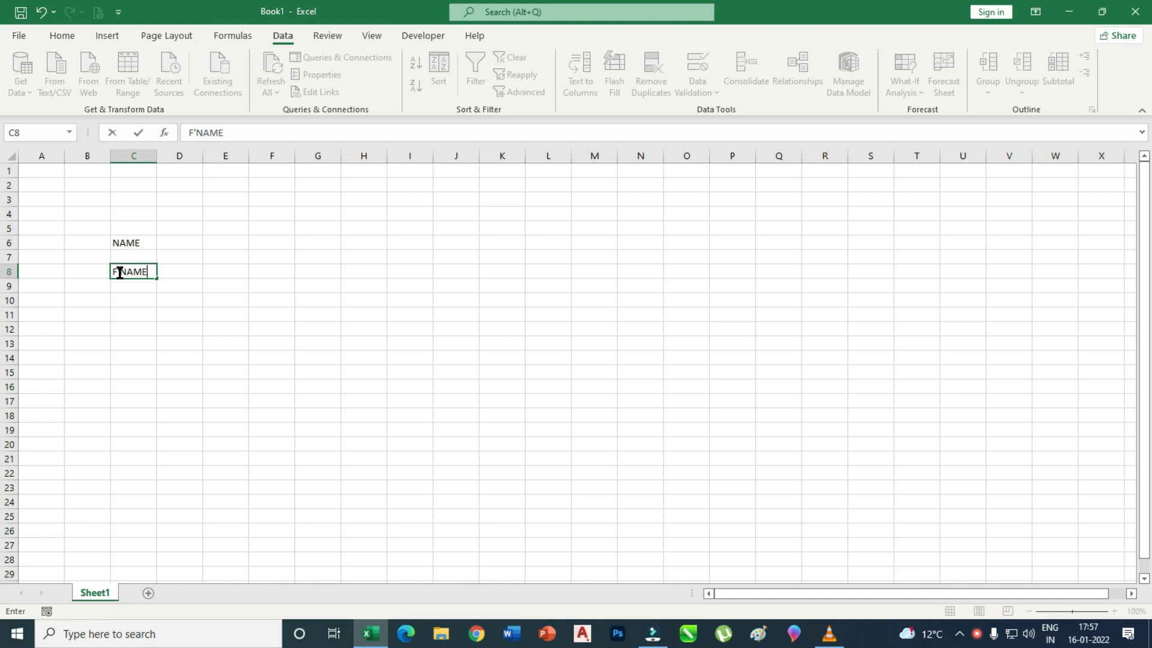
{"action": "left_click", "coordinate": [136, 304]}
{"action": "type", "text": "MOBILE"}
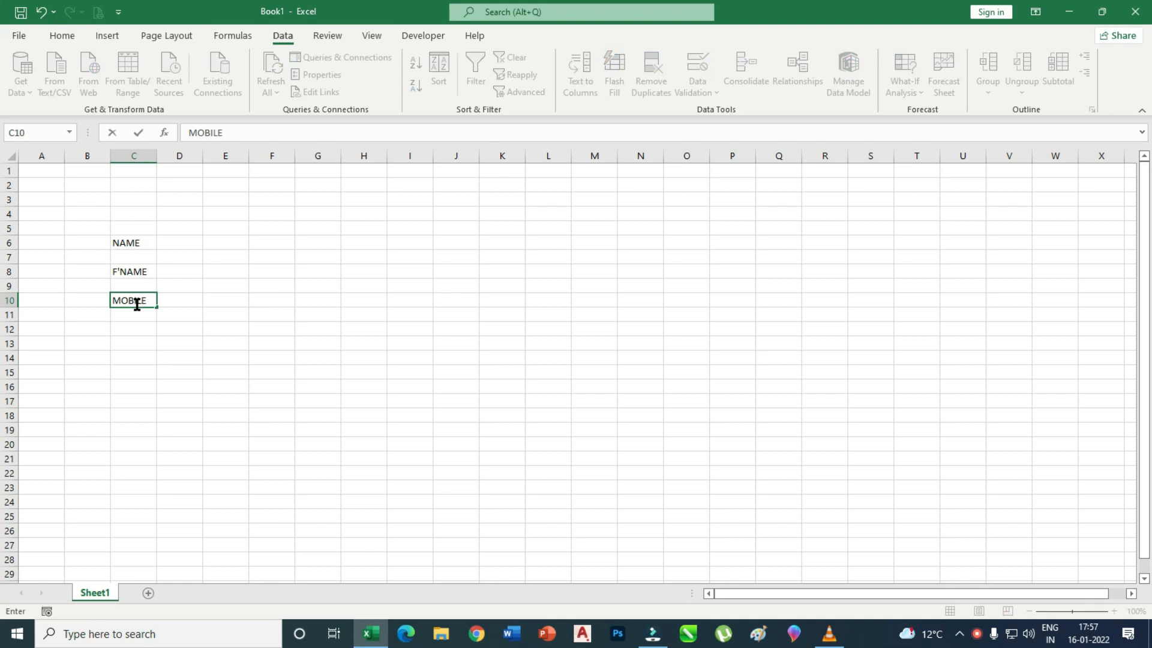
{"action": "left_click", "coordinate": [139, 329]}
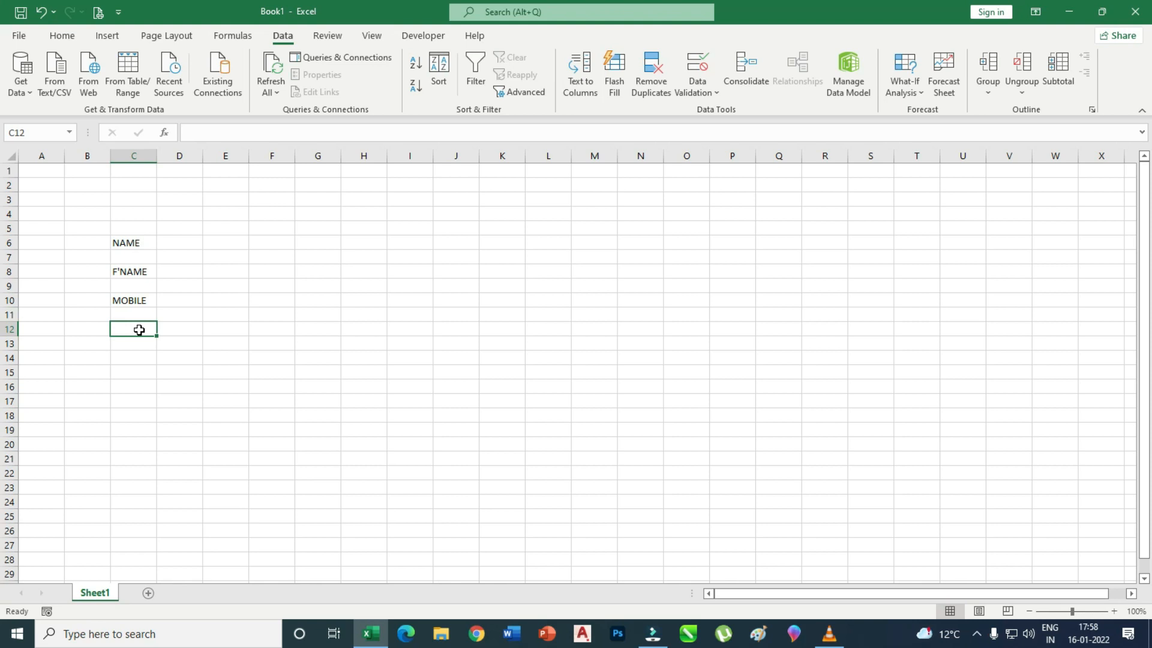
Add GENDER, DESIGNATION and ADDRESS in C12–C16, widen column C, and select C6:C16.
{"action": "type", "text": "GENDER"}
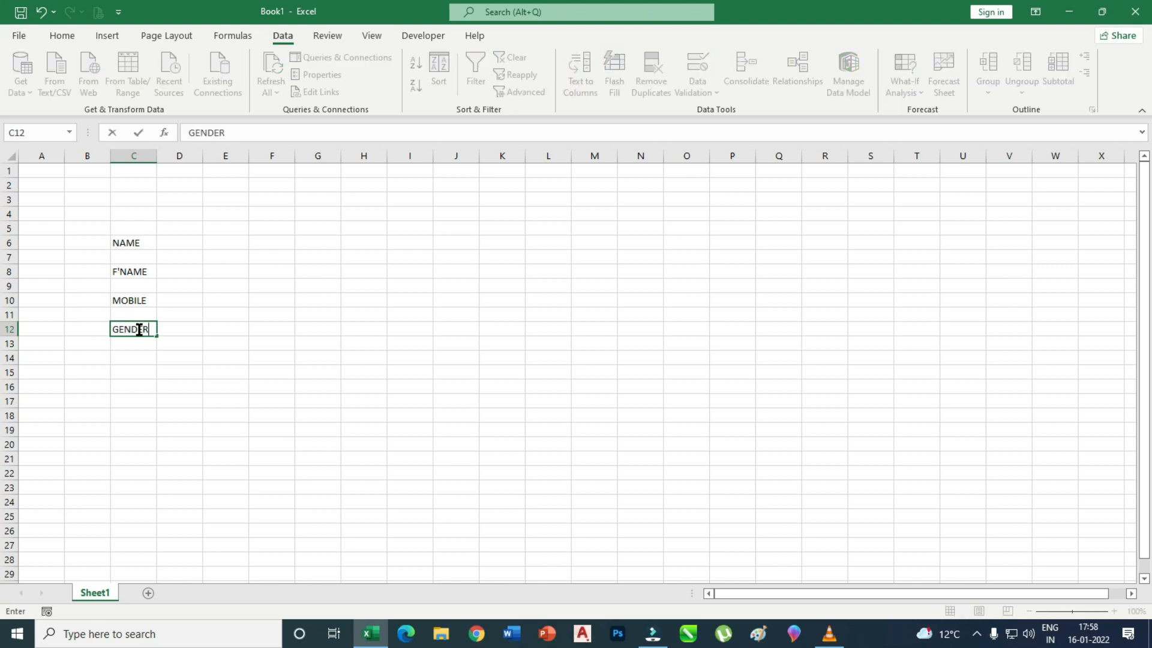
{"action": "left_click", "coordinate": [135, 361]}
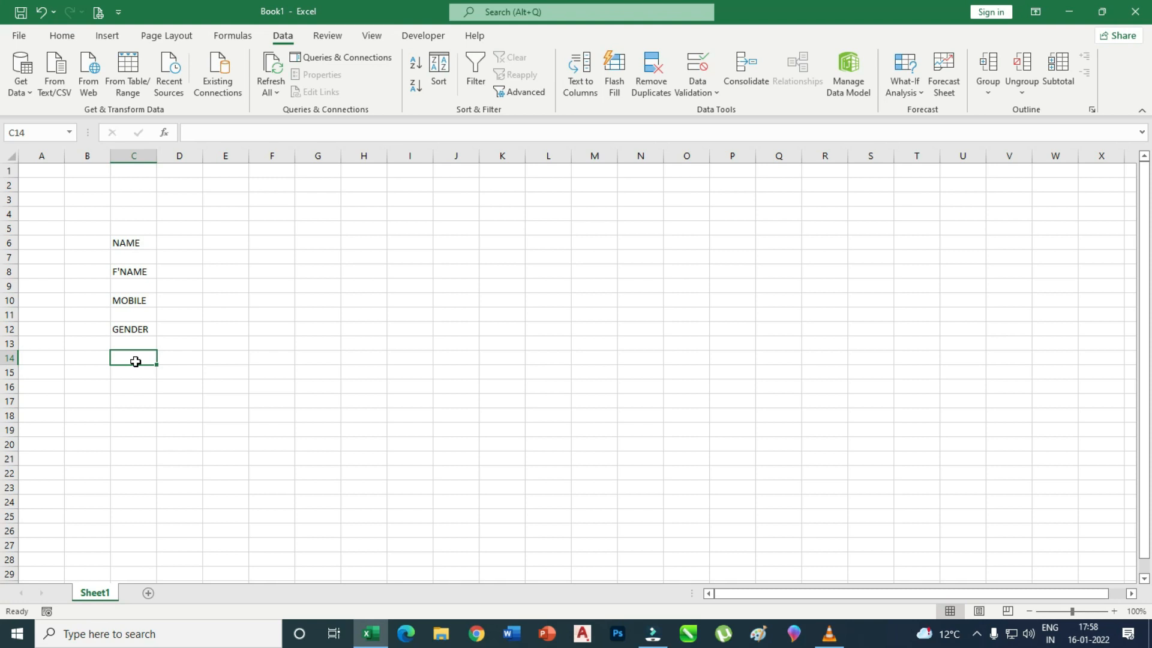
{"action": "type", "text": "DE"}
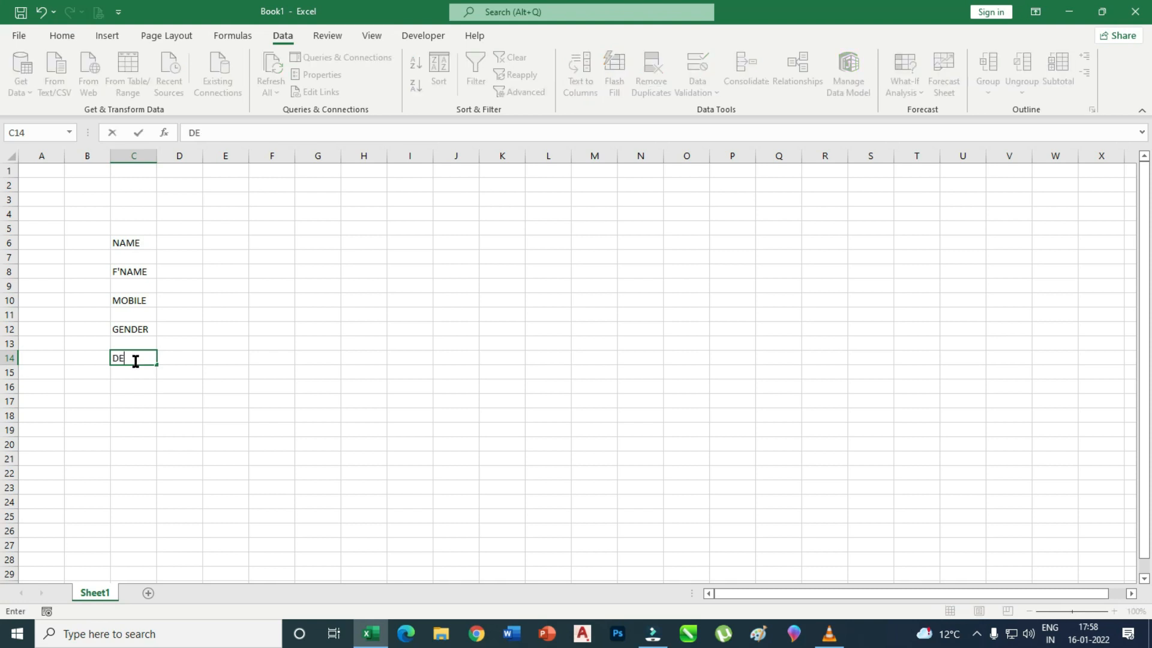
{"action": "type", "text": "SIGNATION"}
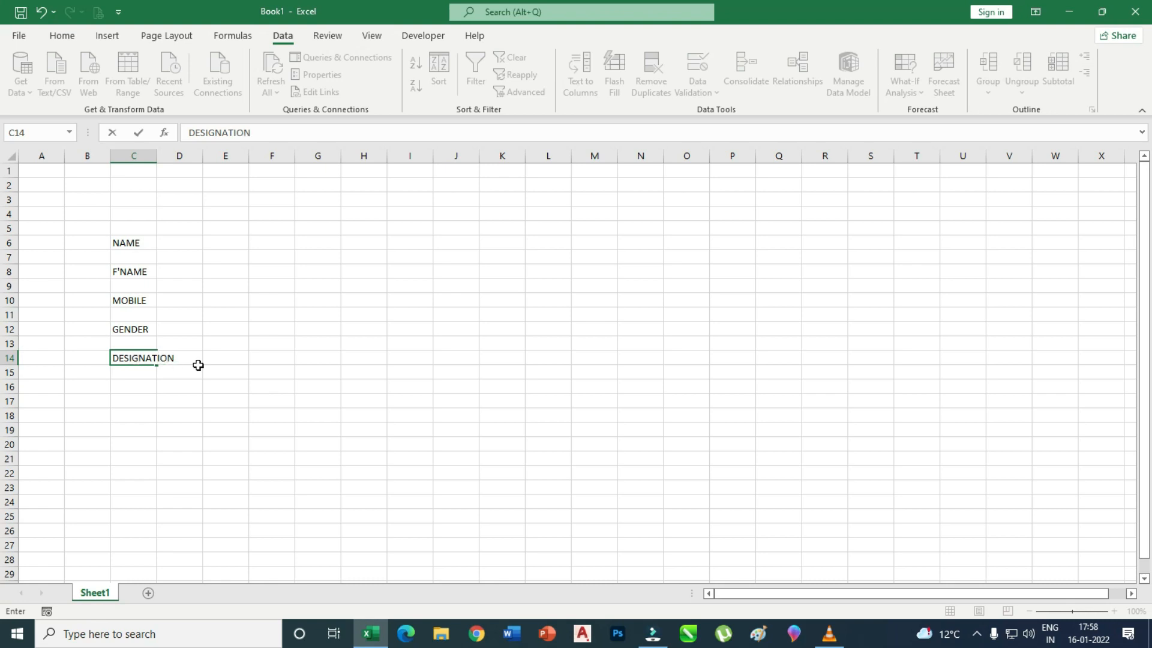
{"action": "left_click", "coordinate": [136, 383]}
{"action": "type", "text": "A"}
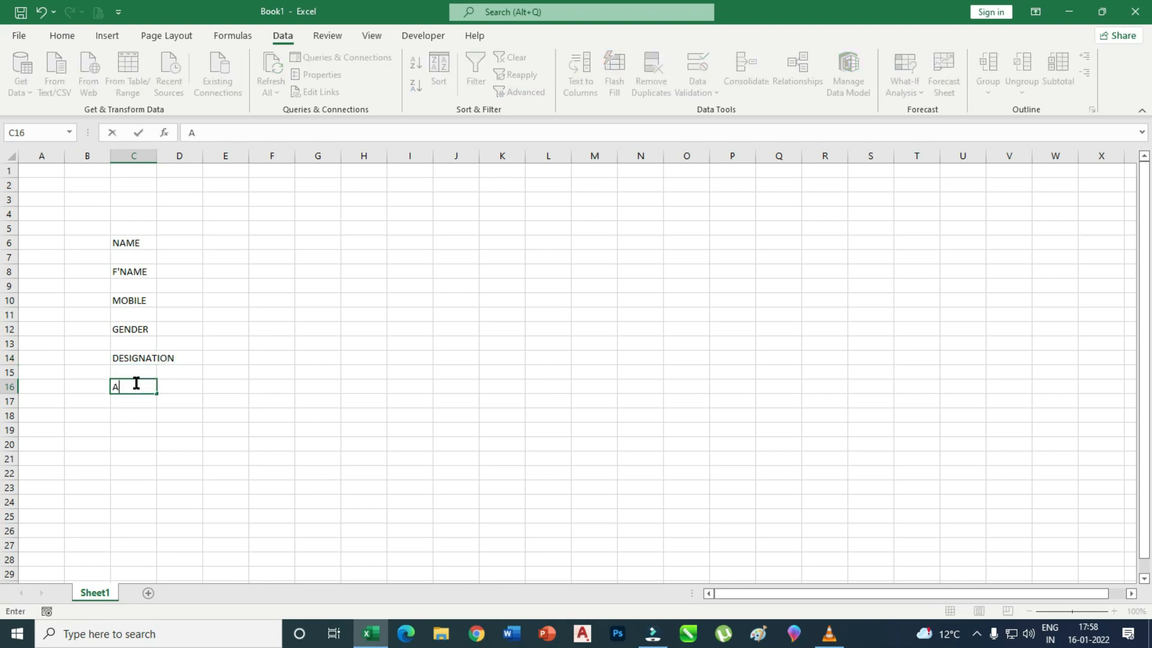
{"action": "type", "text": "DDRESS"}
{"action": "left_click", "coordinate": [153, 429]}
{"action": "left_click_drag", "start_coordinate": [153, 154], "coordinate": [194, 154]}
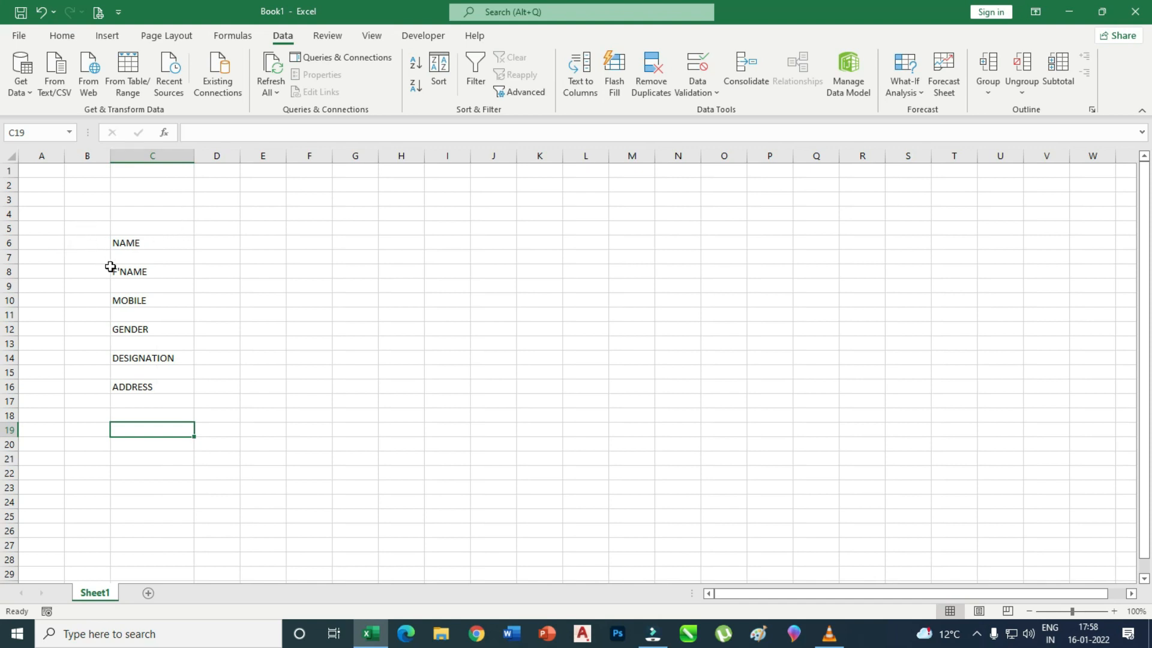
{"action": "left_click_drag", "start_coordinate": [156, 245], "coordinate": [165, 390]}
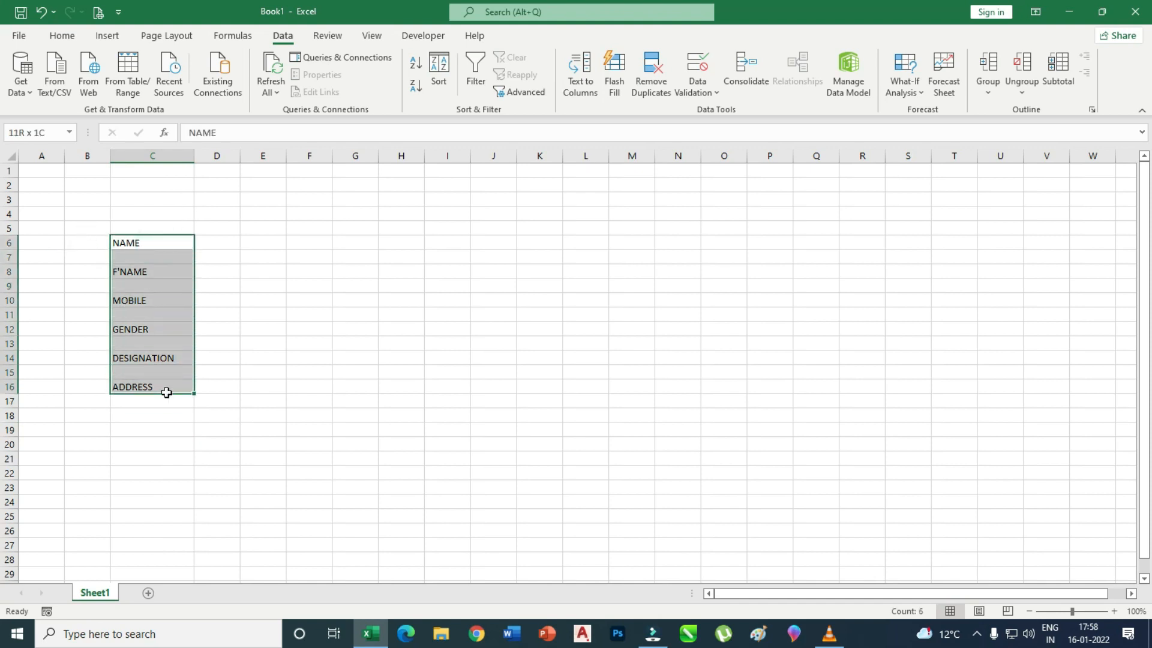
Make the labels bold and raise their font size to 14.
{"action": "left_click", "coordinate": [66, 37]}
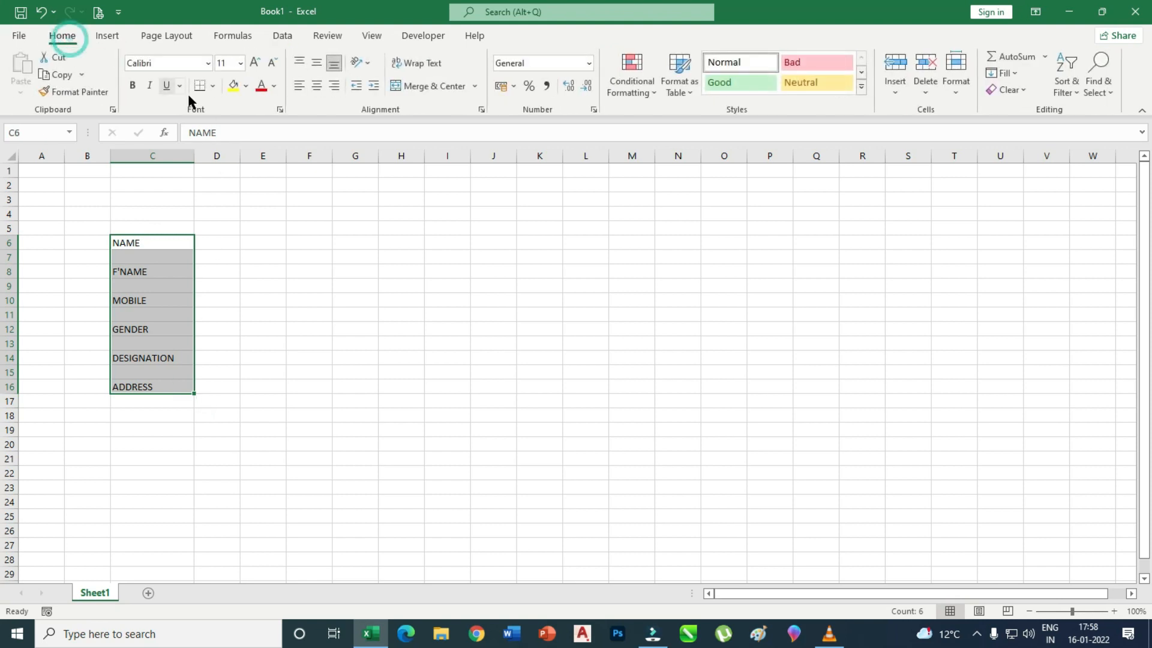
{"action": "left_click", "coordinate": [255, 63]}
{"action": "left_click", "coordinate": [255, 62]}
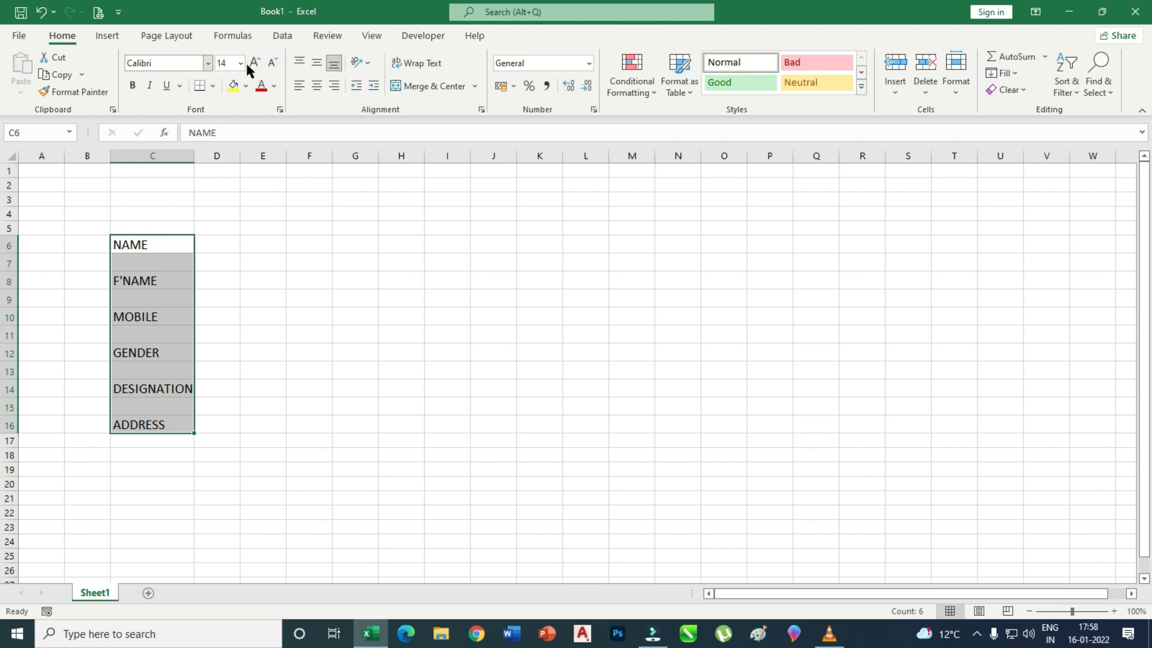
{"action": "left_click", "coordinate": [131, 85]}
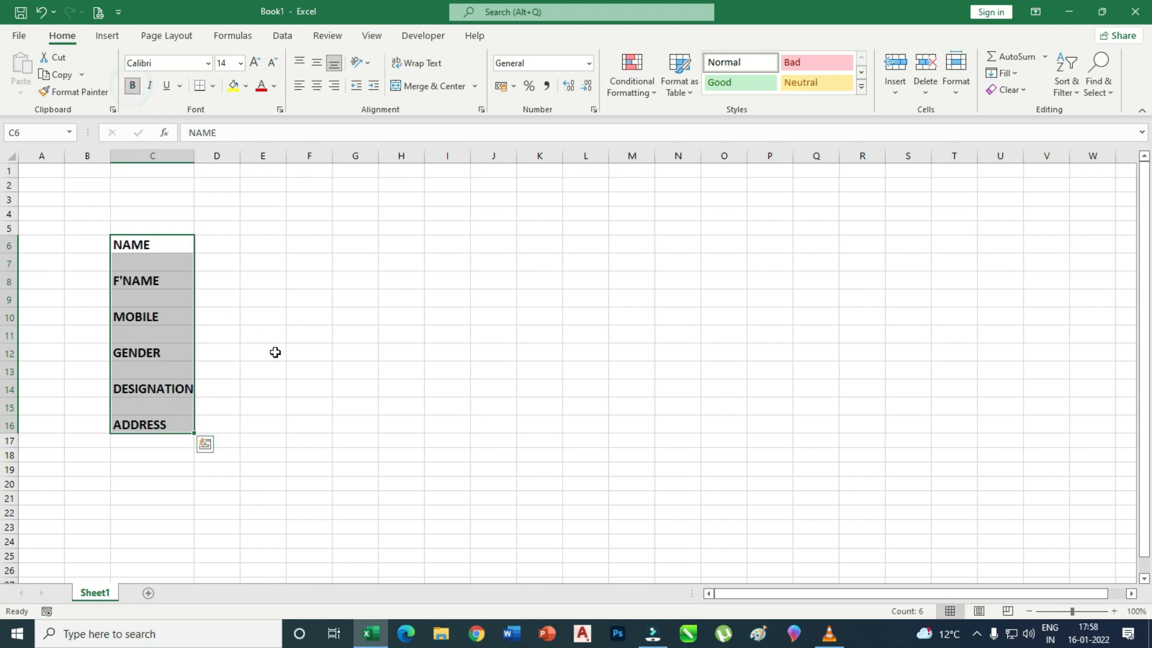
Put a colon in D6 and copy it to D8, D10, D12, D14 and D16.
{"action": "left_click", "coordinate": [225, 245]}
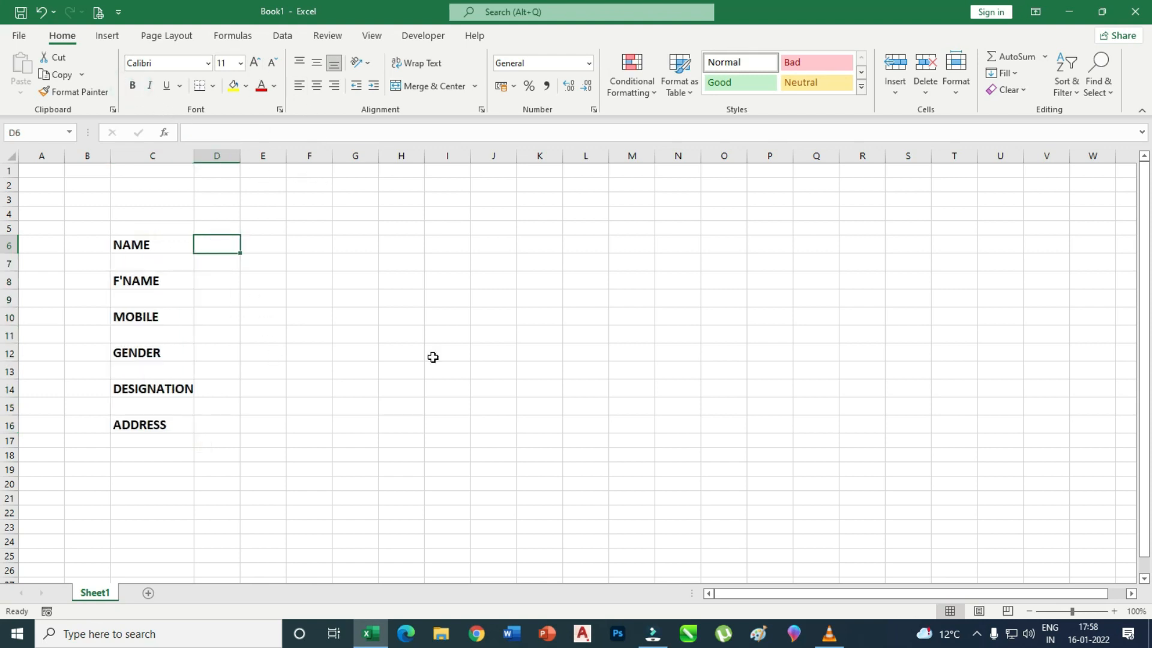
{"action": "type", "text": ":"}
{"action": "left_click", "coordinate": [251, 324]}
{"action": "left_click", "coordinate": [231, 249]}
{"action": "key", "text": "ctrl+c"}
{"action": "left_click", "coordinate": [208, 277]}
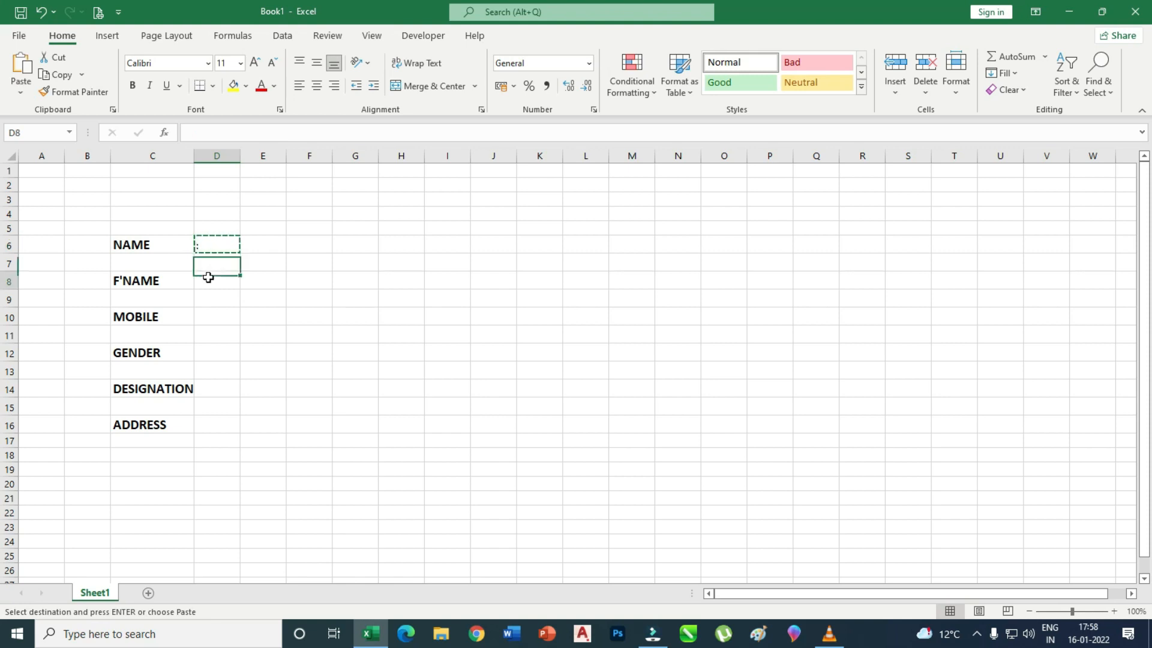
{"action": "key", "text": "ctrl+v"}
{"action": "left_click", "coordinate": [218, 318]}
{"action": "key", "text": "ctrl+v"}
{"action": "left_click", "coordinate": [222, 348]}
{"action": "key", "text": "ctrl+v"}
{"action": "left_click", "coordinate": [222, 386]}
{"action": "key", "text": "ctrl+v"}
{"action": "left_click", "coordinate": [221, 421]}
{"action": "key", "text": "ctrl+v"}
{"action": "left_click", "coordinate": [331, 379]}
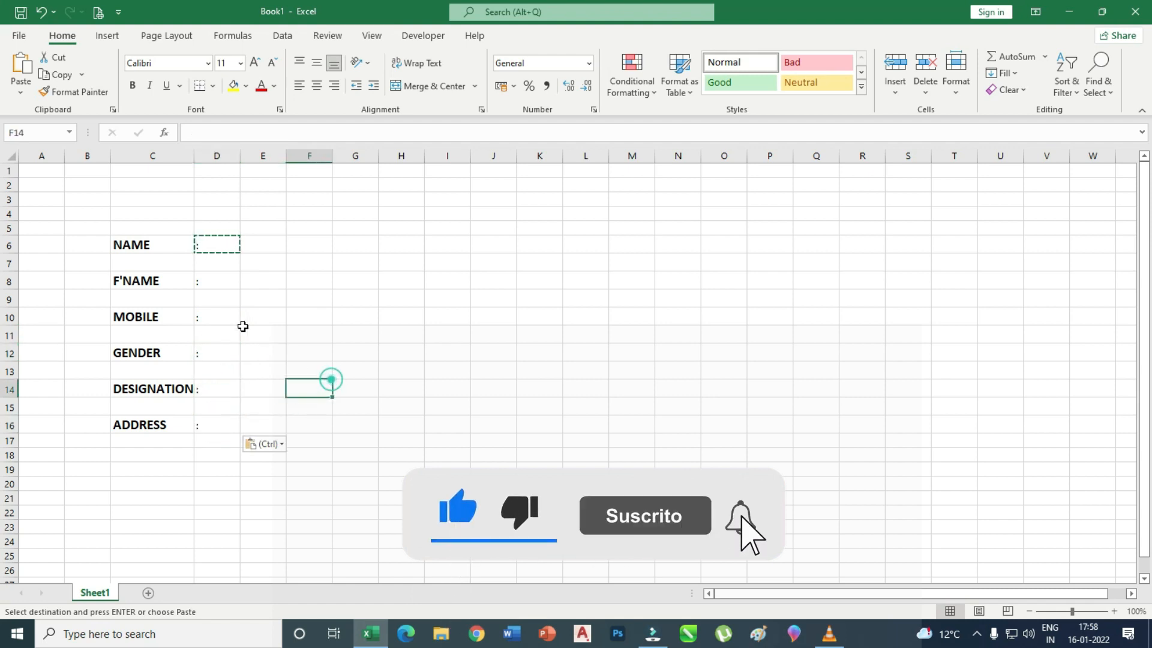
Make the colons bold and larger, narrow column D to 3.00, and centre them.
{"action": "left_click_drag", "start_coordinate": [218, 243], "coordinate": [219, 425]}
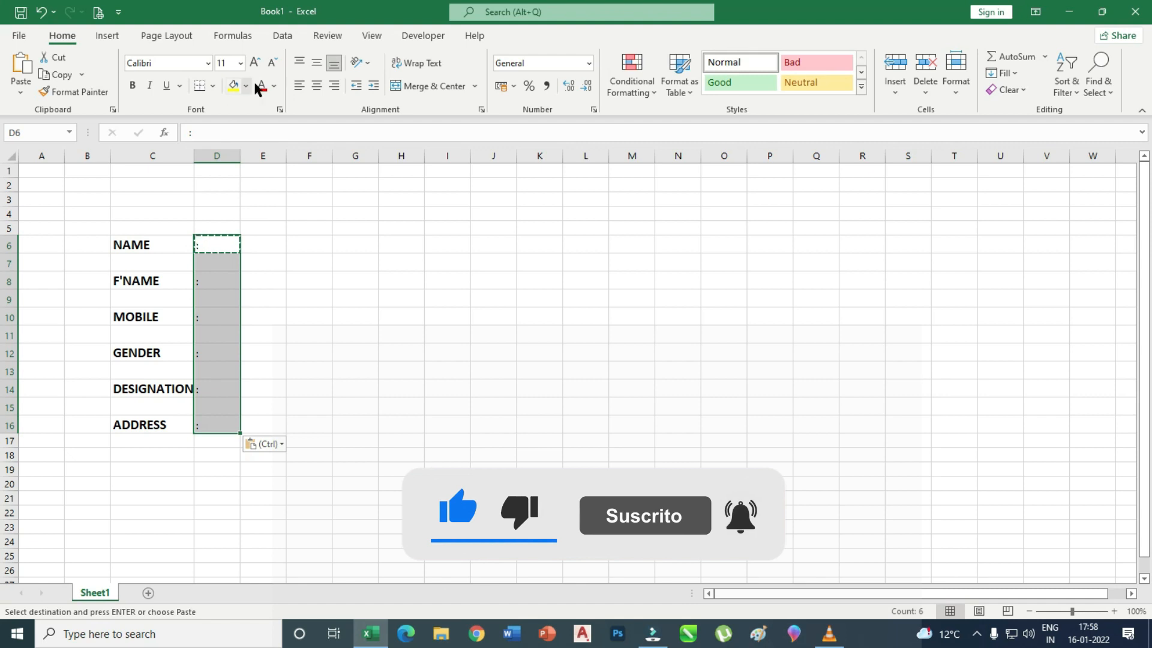
{"action": "left_click", "coordinate": [132, 86]}
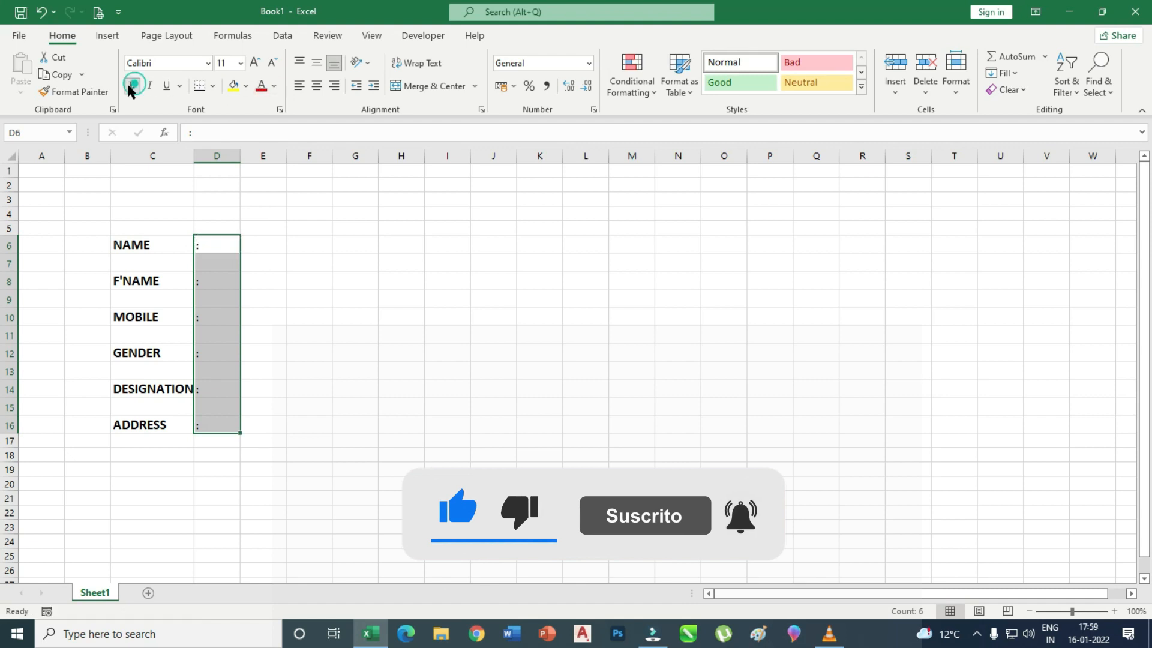
{"action": "left_click", "coordinate": [257, 62]}
{"action": "left_click", "coordinate": [301, 211]}
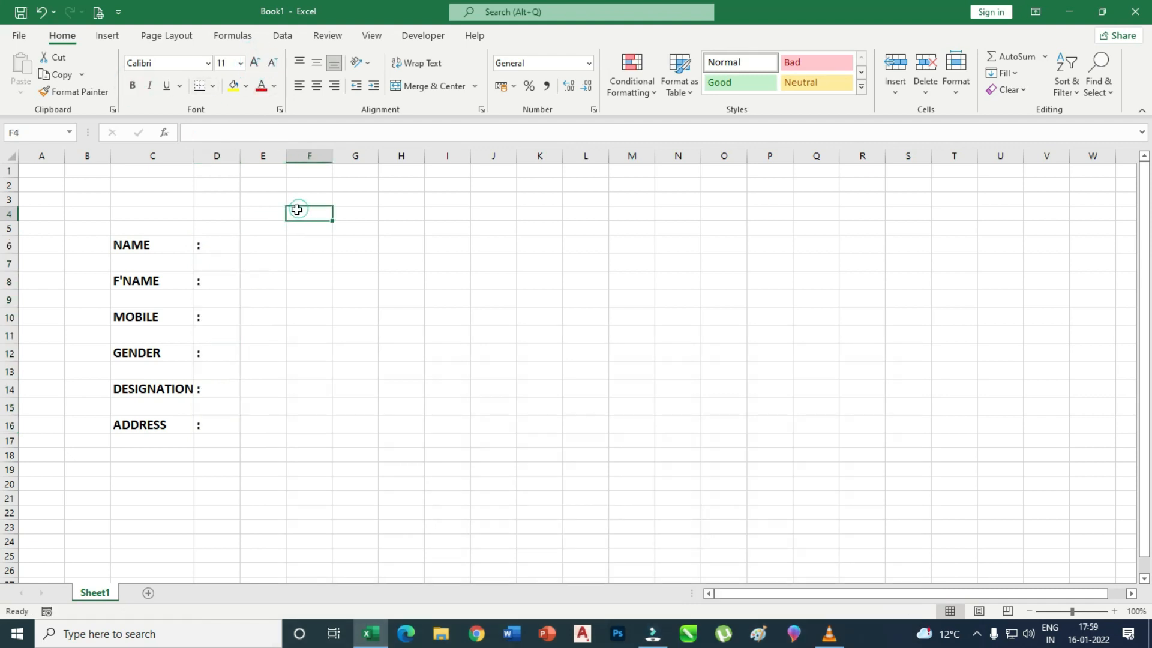
{"action": "left_click_drag", "start_coordinate": [242, 156], "coordinate": [213, 156]}
{"action": "left_click", "coordinate": [284, 267]}
{"action": "left_click_drag", "start_coordinate": [204, 244], "coordinate": [153, 426]}
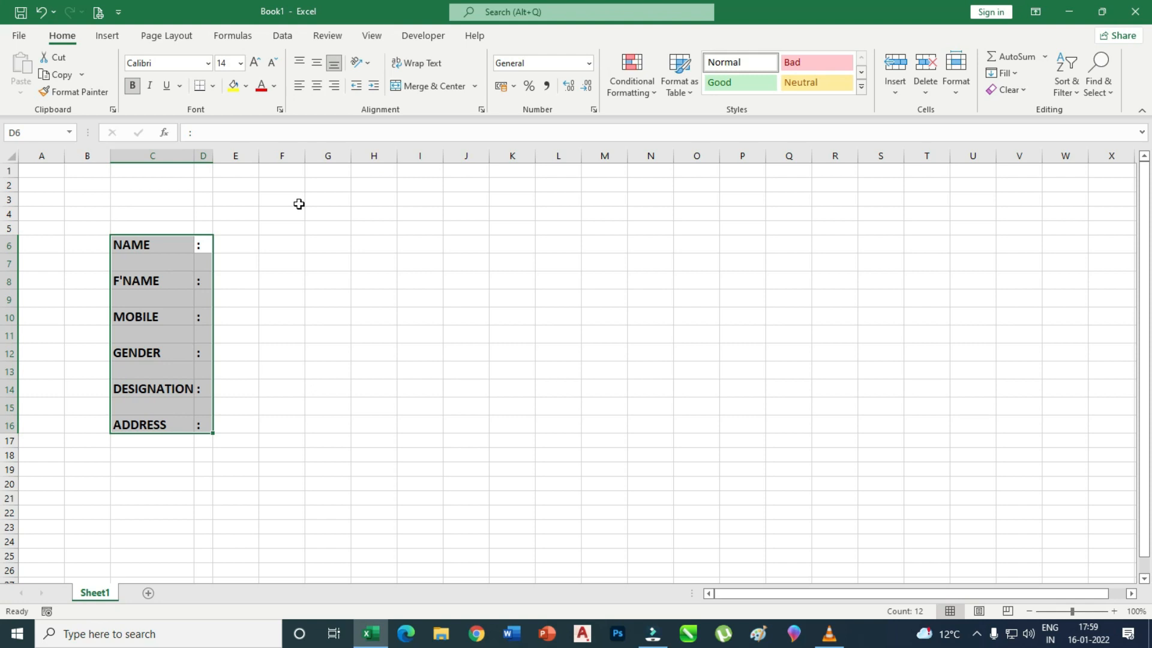
{"action": "left_click", "coordinate": [300, 238]}
{"action": "left_click_drag", "start_coordinate": [212, 238], "coordinate": [203, 425]}
{"action": "left_click", "coordinate": [316, 84]}
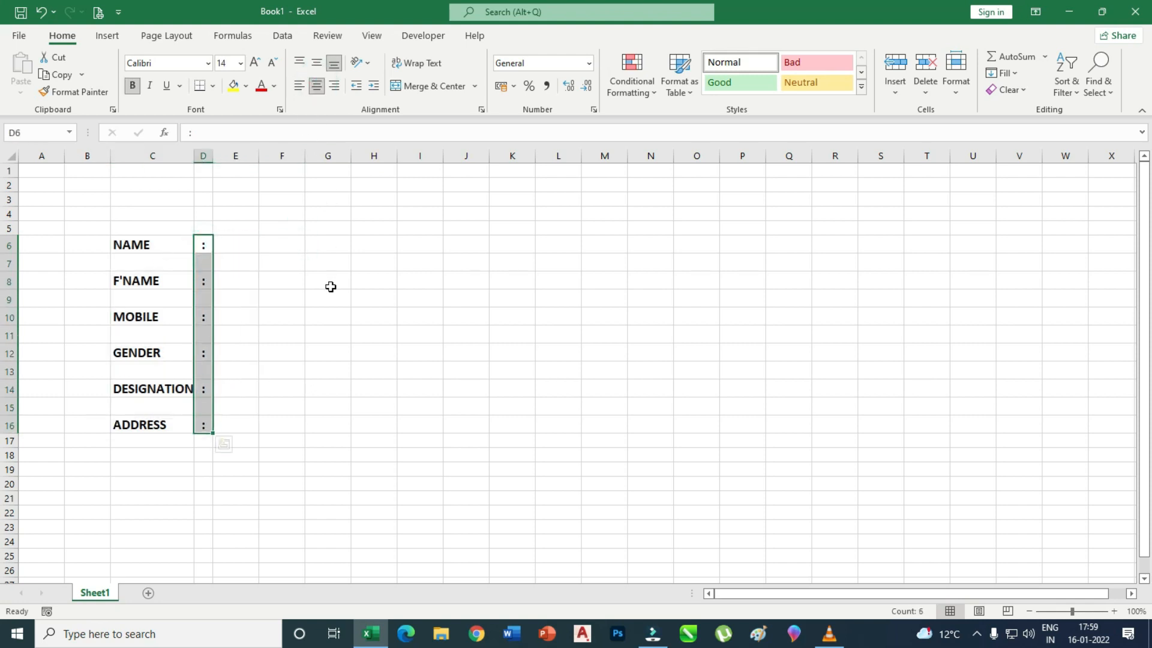
{"action": "left_click", "coordinate": [313, 279]}
{"action": "left_click", "coordinate": [243, 244]}
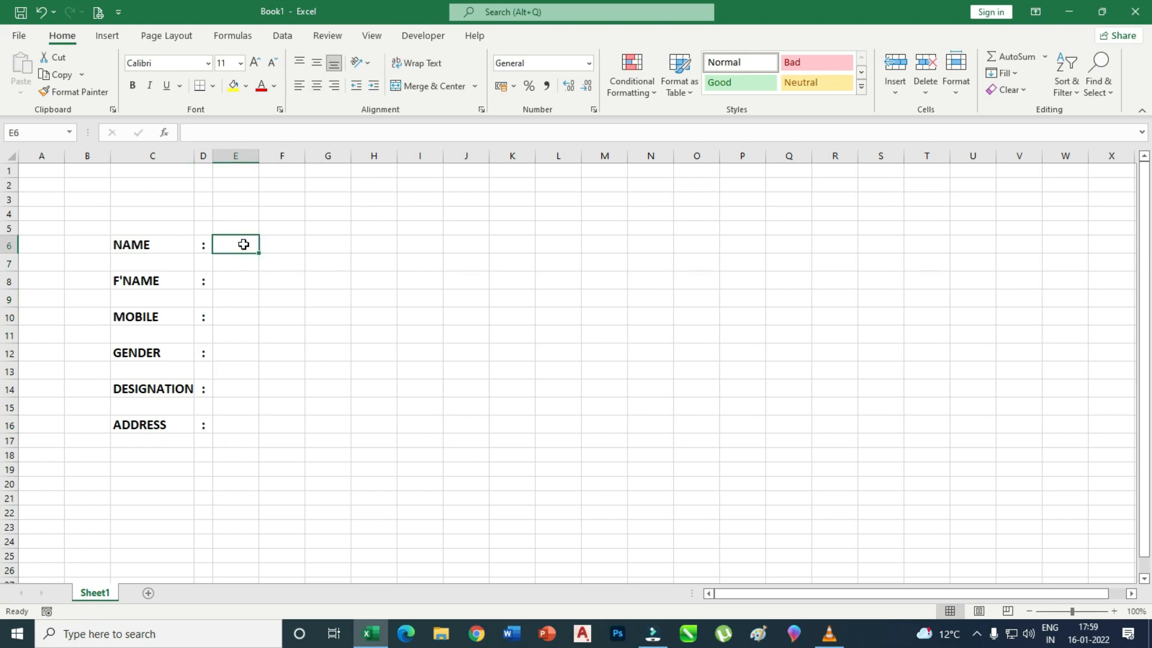
Widen column E as the entry column and enter HARI OM in E6.
{"action": "left_click", "coordinate": [264, 294]}
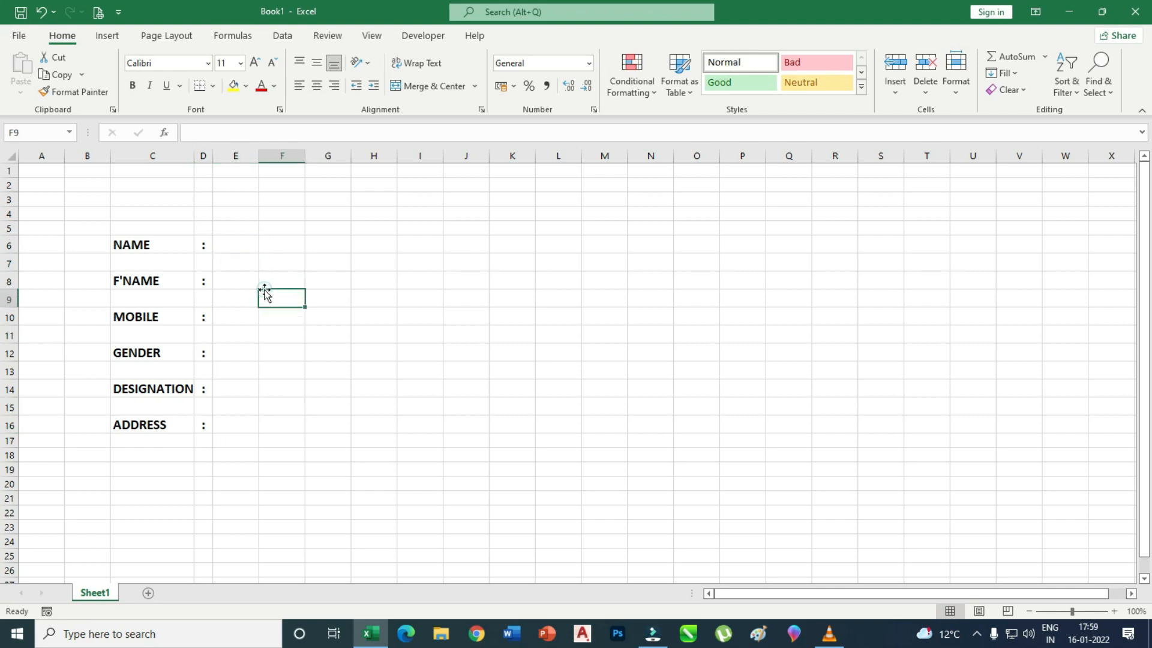
{"action": "left_click_drag", "start_coordinate": [259, 151], "coordinate": [399, 154]}
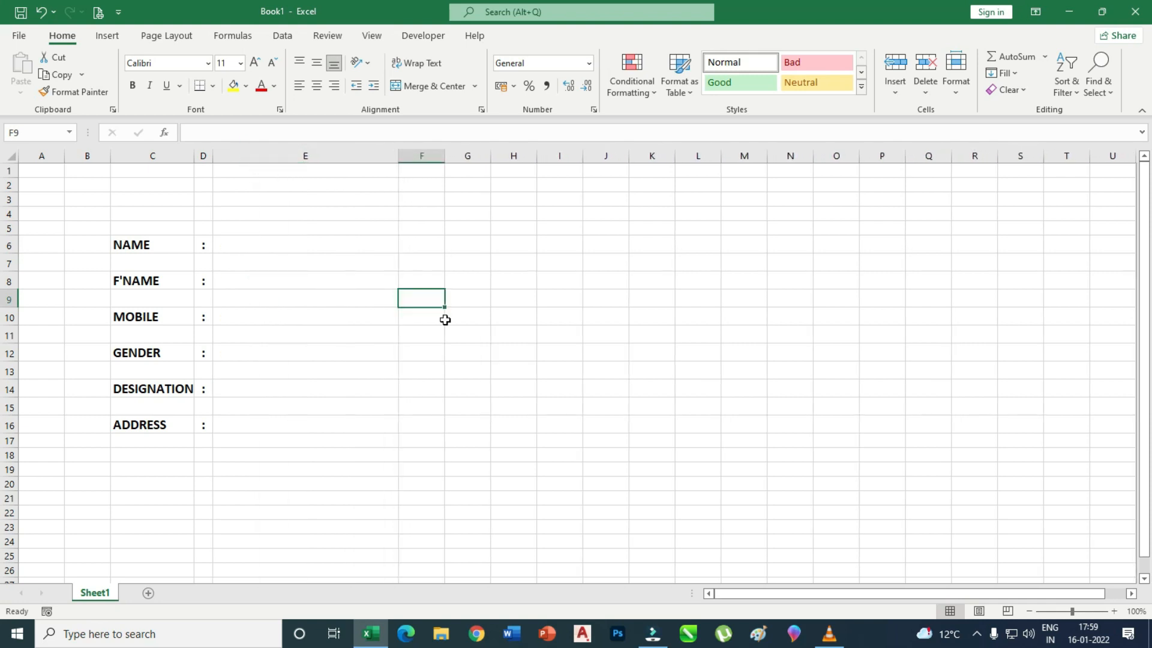
{"action": "left_click", "coordinate": [380, 371]}
{"action": "left_click", "coordinate": [246, 241]}
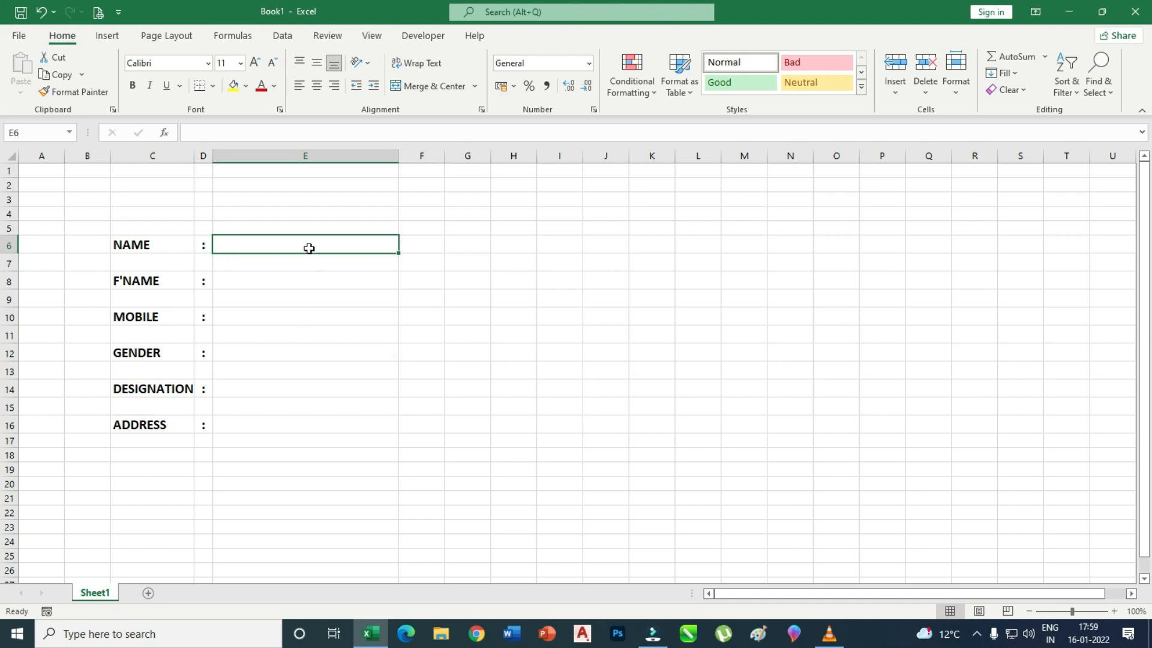
{"action": "type", "text": "HARI OM"}
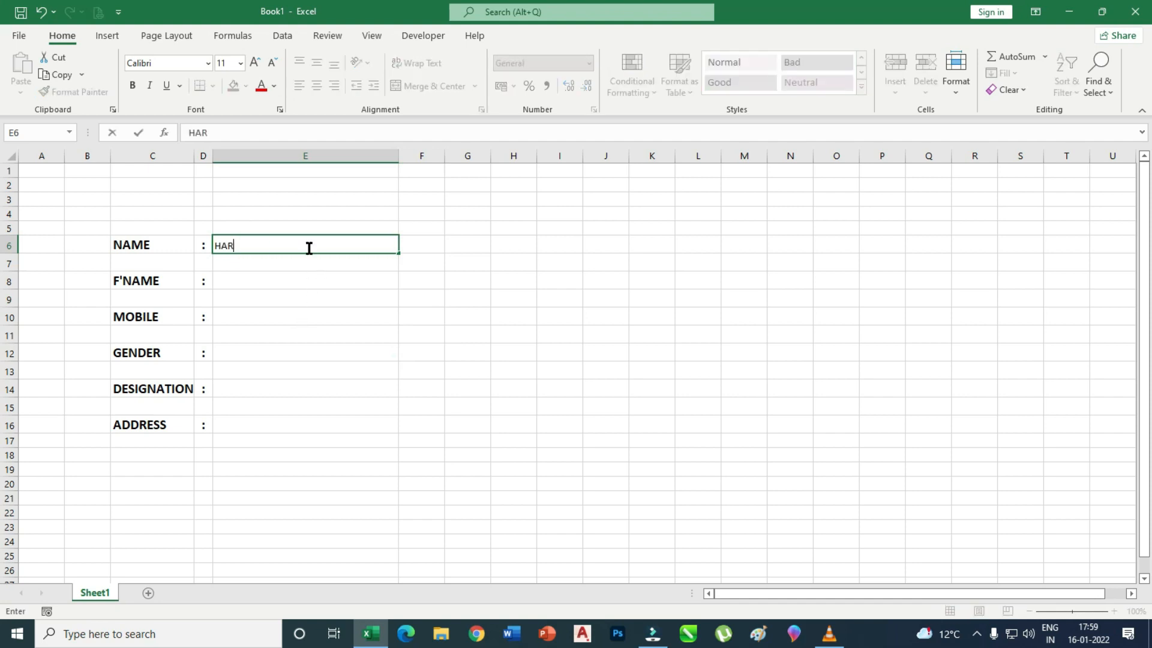
{"action": "left_click", "coordinate": [283, 279]}
{"action": "left_click", "coordinate": [276, 318]}
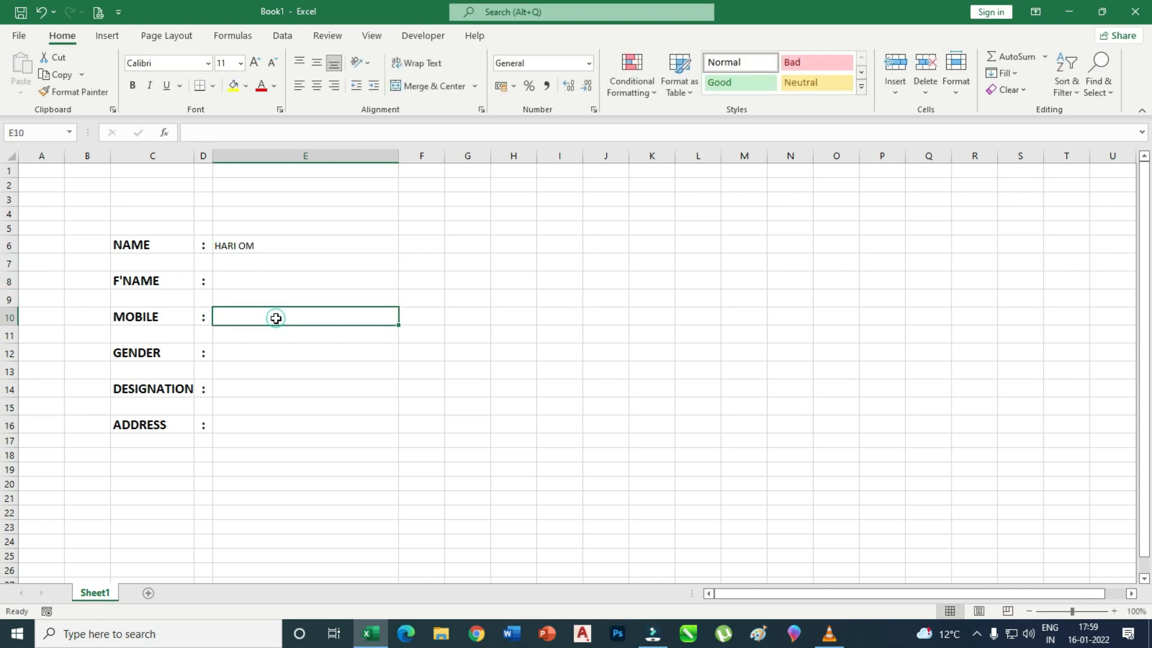
{"action": "left_click", "coordinate": [273, 353]}
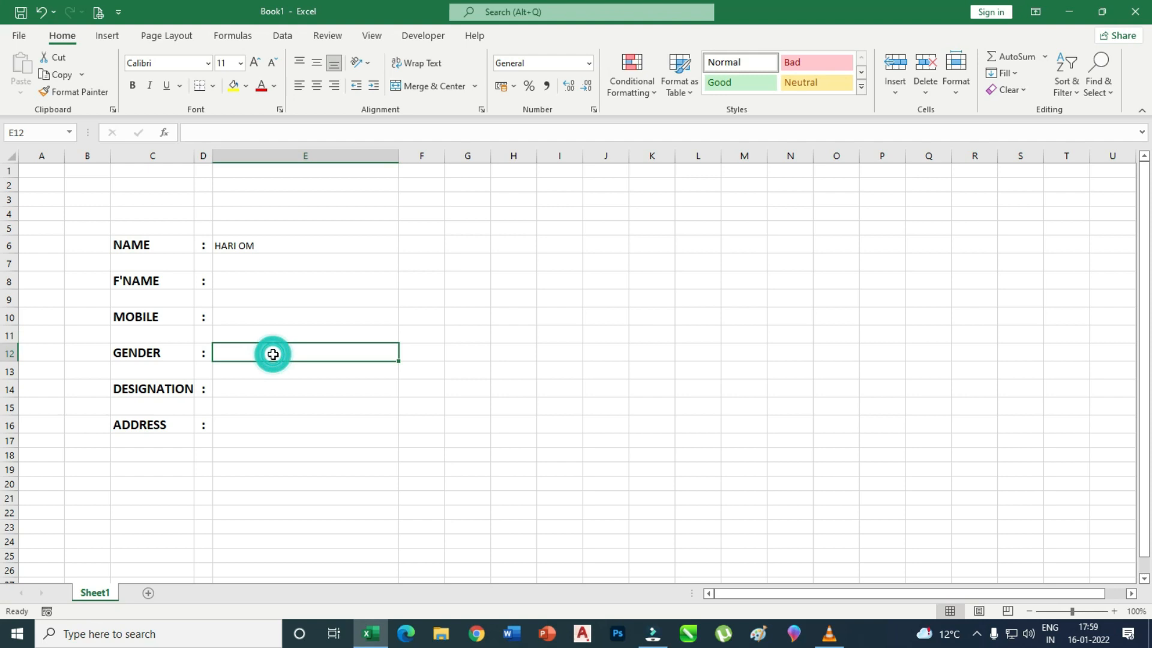
{"action": "left_click", "coordinate": [267, 390]}
{"action": "left_click", "coordinate": [278, 424]}
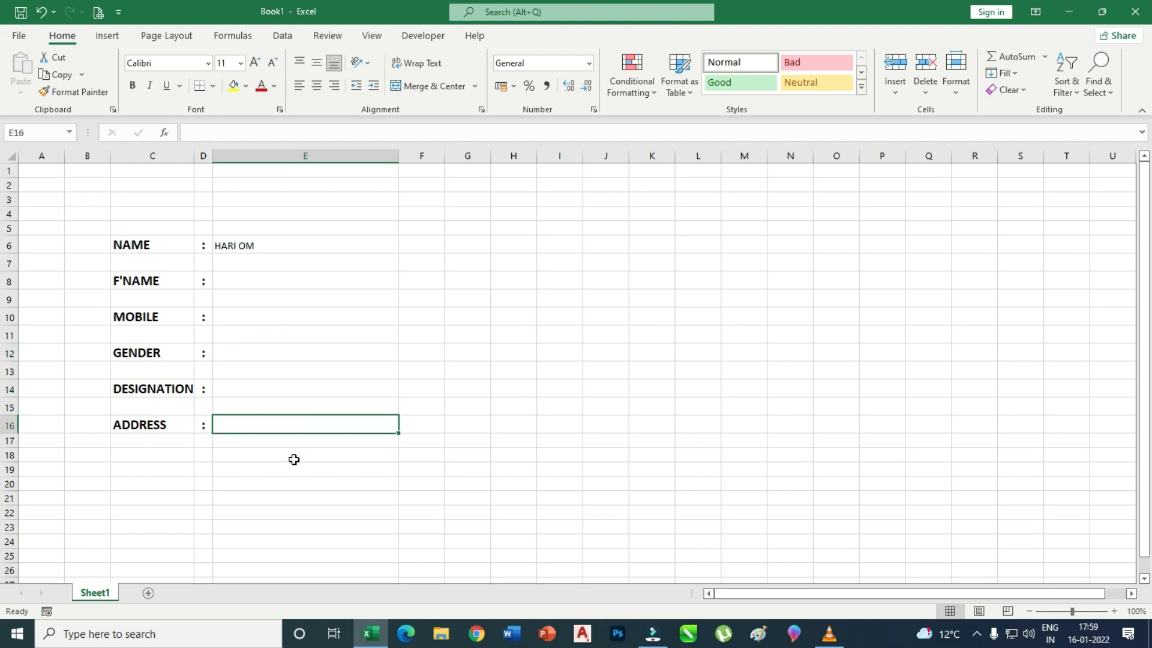
{"action": "left_click", "coordinate": [239, 470]}
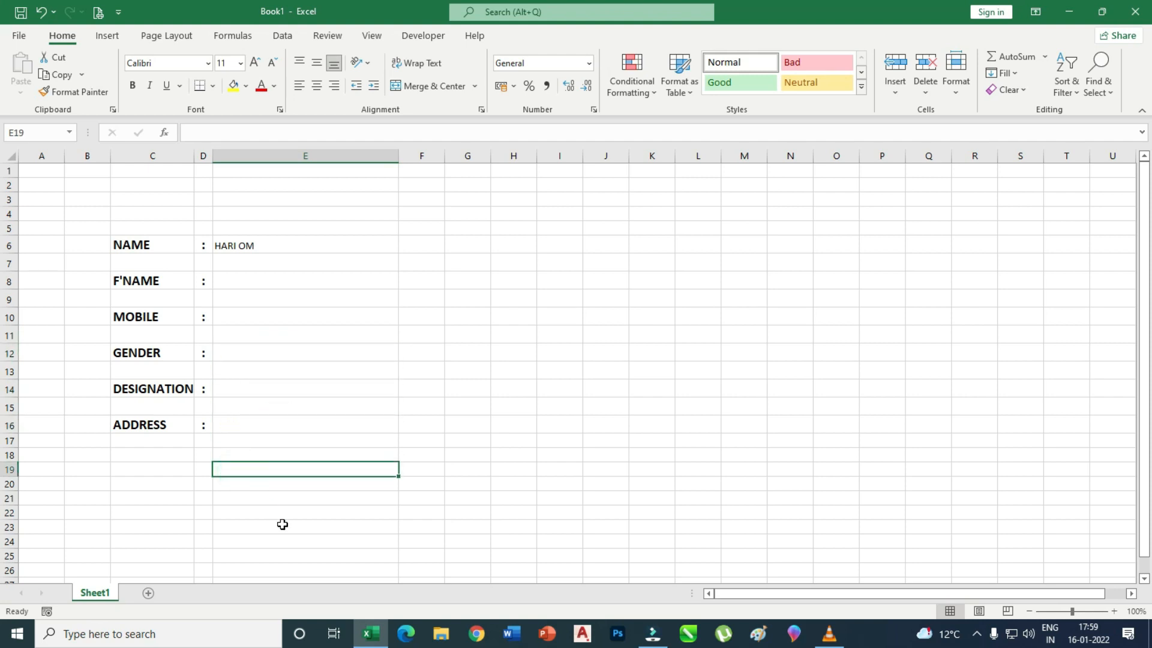
Clear E6 and type the test text DDFDFD in its place.
{"action": "left_click", "coordinate": [313, 352]}
{"action": "left_click", "coordinate": [247, 245]}
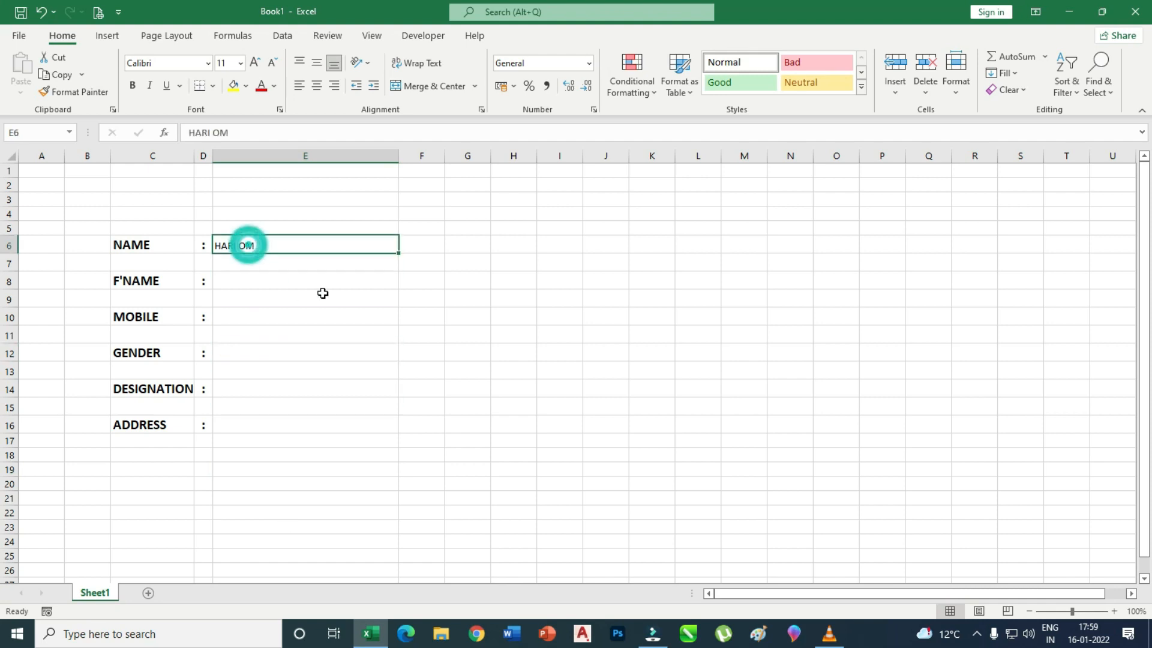
{"action": "key", "text": "Delete"}
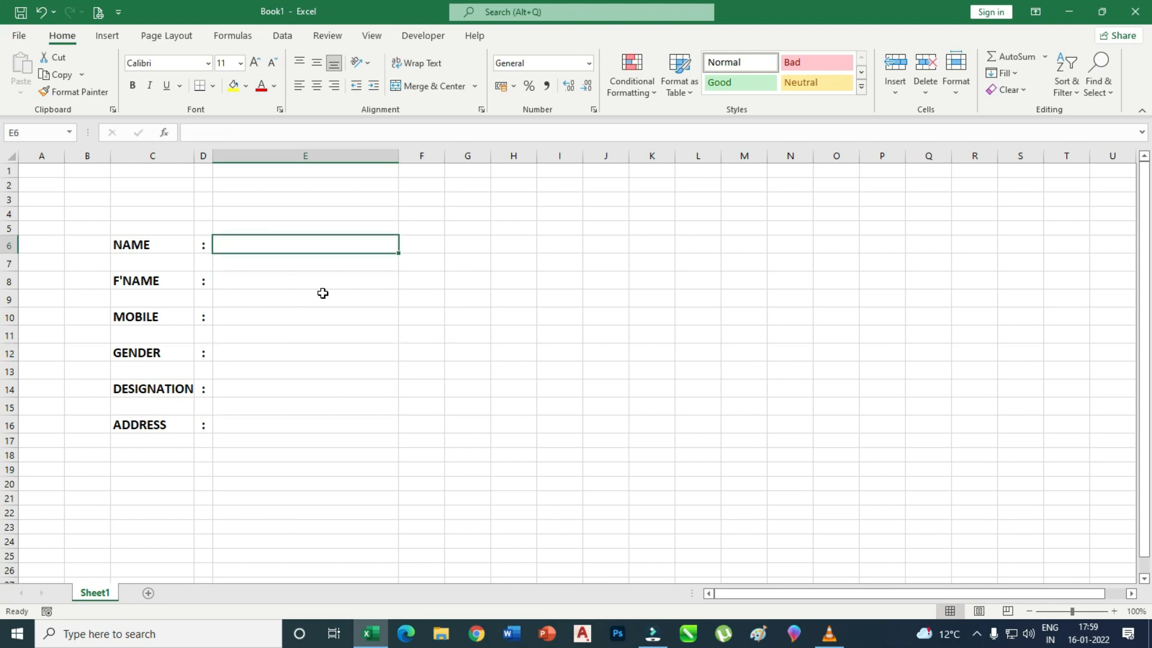
{"action": "left_click", "coordinate": [304, 298]}
{"action": "left_click", "coordinate": [285, 245]}
{"action": "type", "text": "D"}
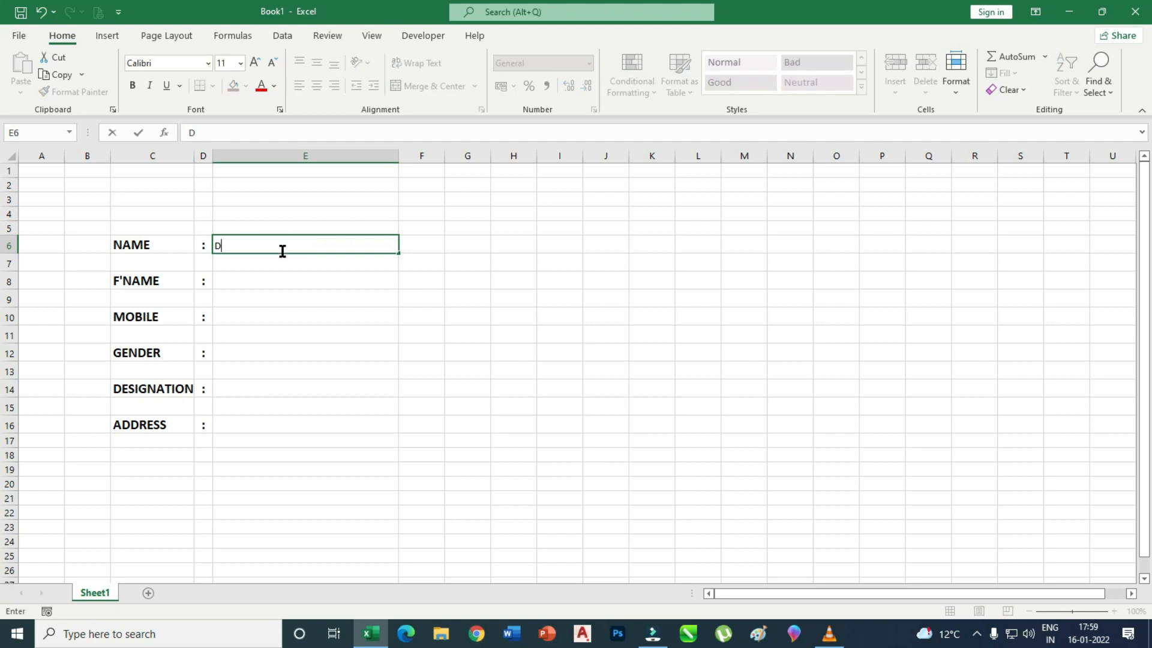
{"action": "type", "text": "DFDFD"}
{"action": "left_click", "coordinate": [280, 275]}
{"action": "left_click", "coordinate": [286, 313]}
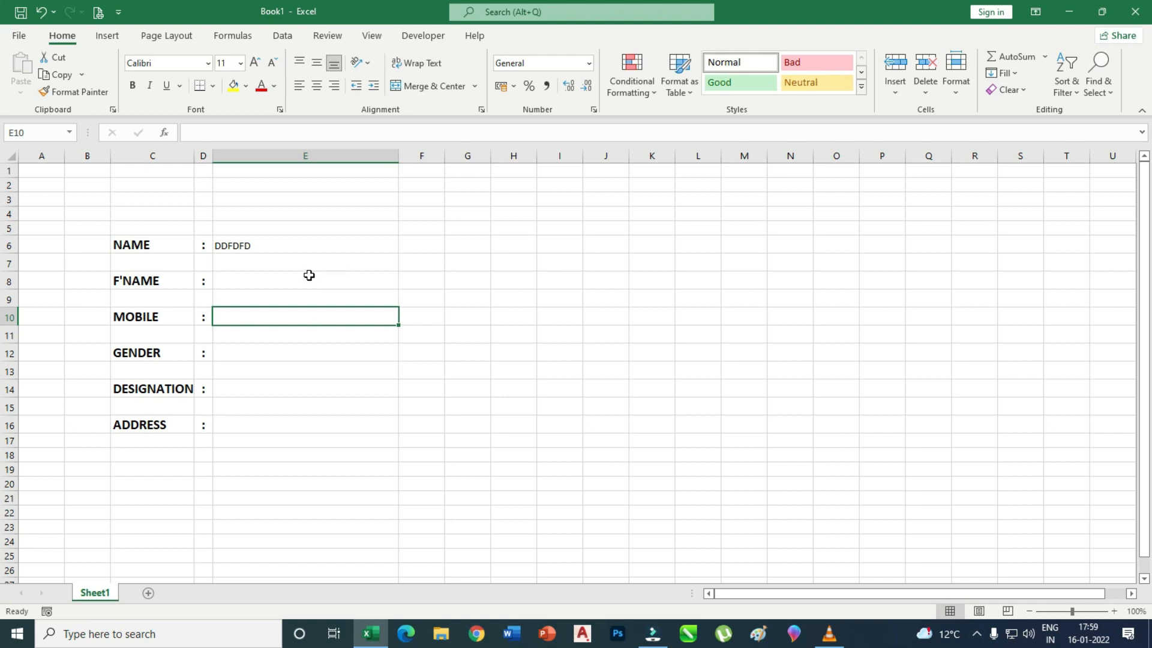
{"action": "left_click", "coordinate": [268, 245]}
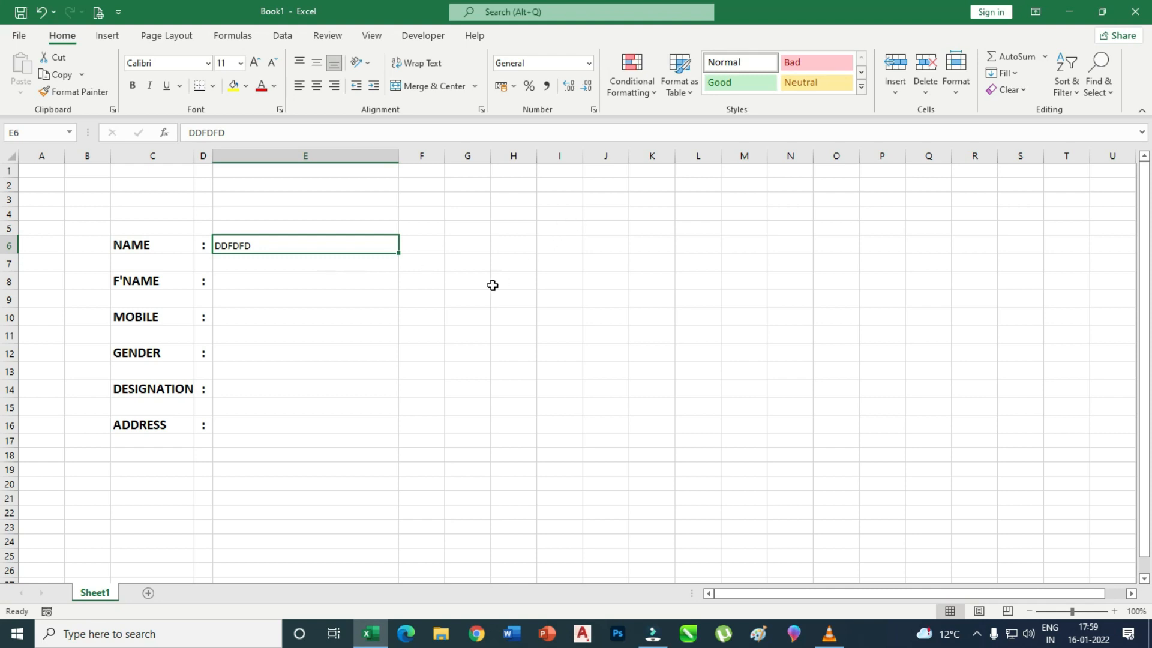
{"action": "left_click", "coordinate": [336, 310]}
{"action": "left_click", "coordinate": [315, 247]}
{"action": "left_click", "coordinate": [305, 277], "text": "ctrl"}
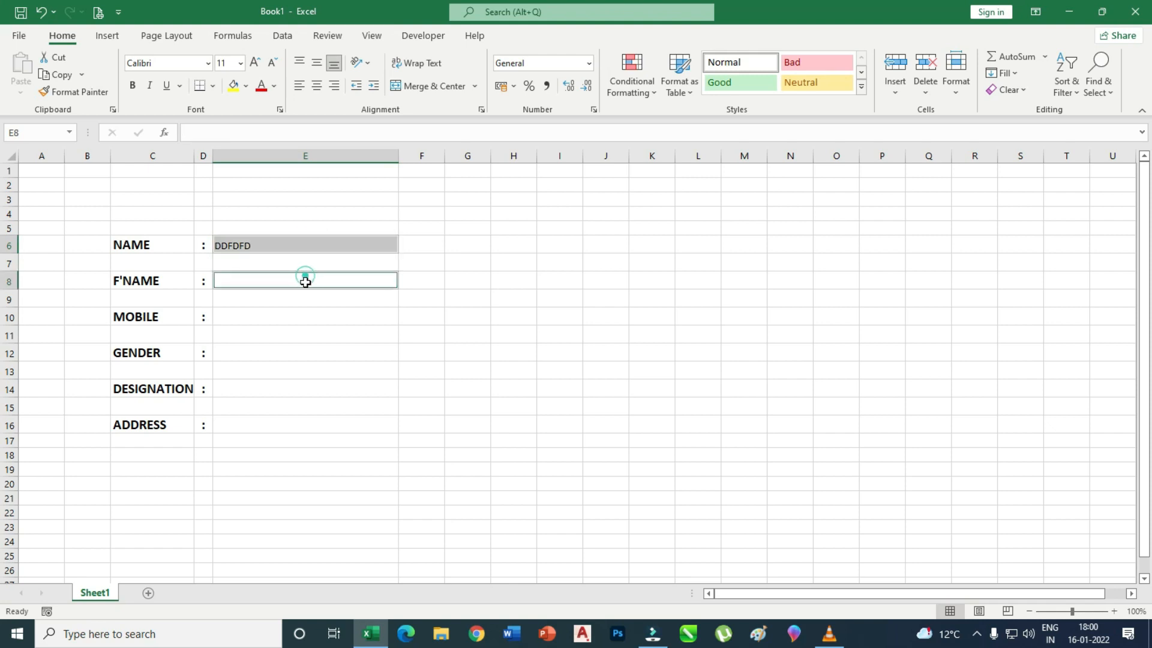
Fill E6, E8, E10, E14 and E16 with Blue-Gray Lighter 80%.
{"action": "left_click", "coordinate": [291, 315], "text": "ctrl"}
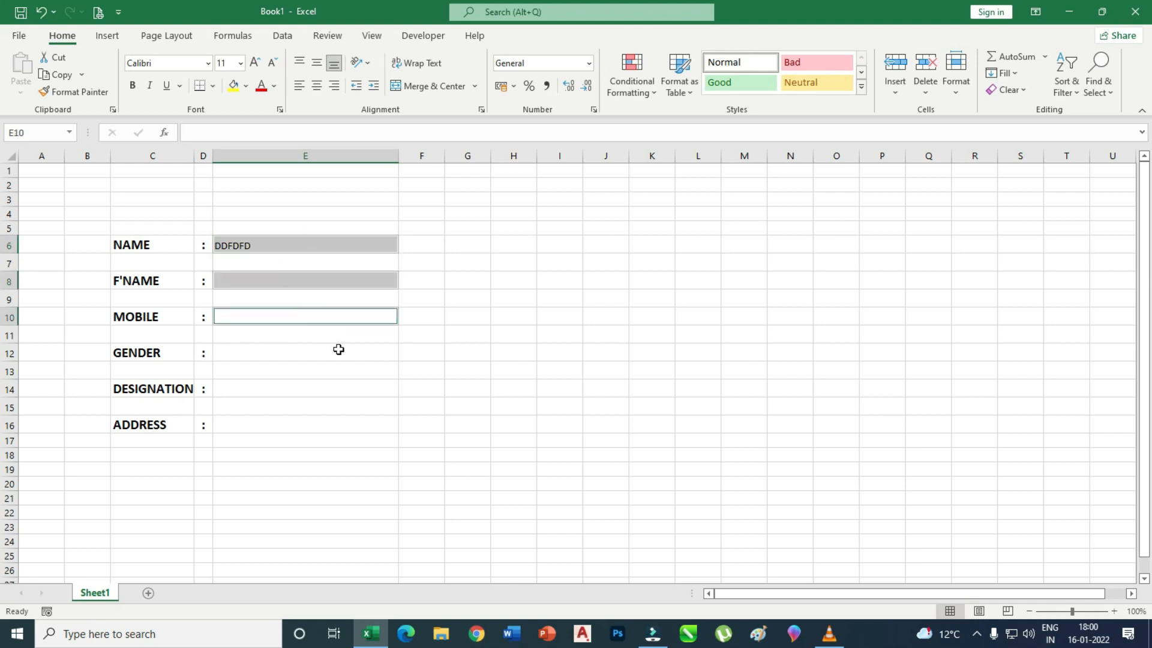
{"action": "left_click", "coordinate": [326, 387], "text": "ctrl"}
{"action": "left_click", "coordinate": [301, 423], "text": "ctrl"}
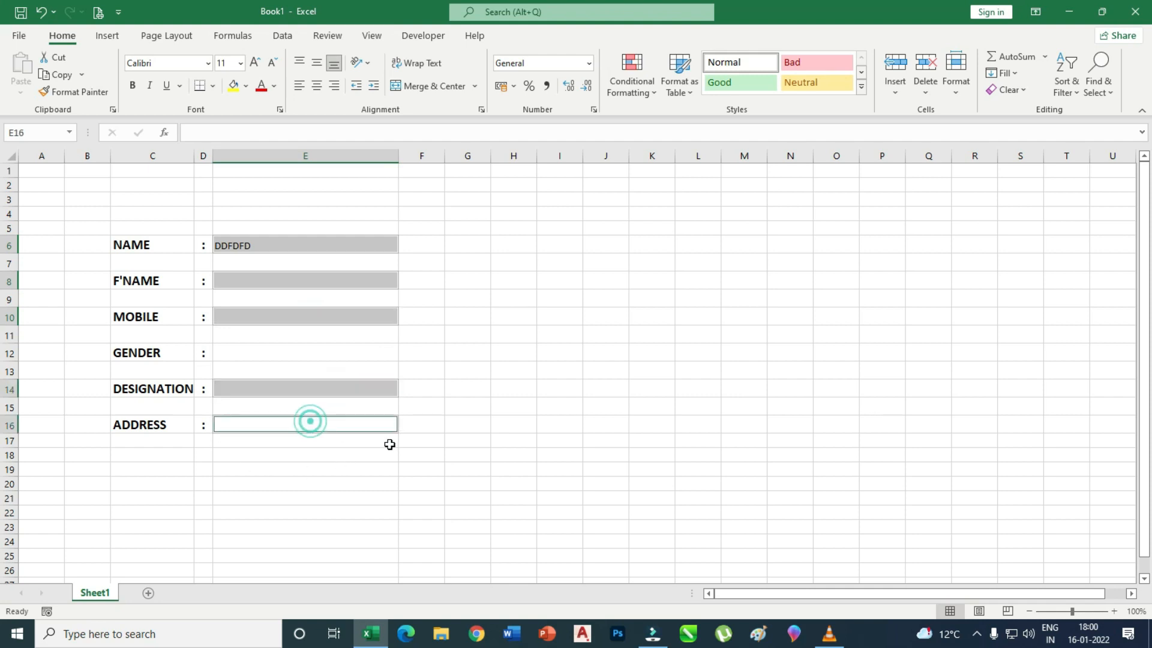
{"action": "left_click", "coordinate": [246, 86]}
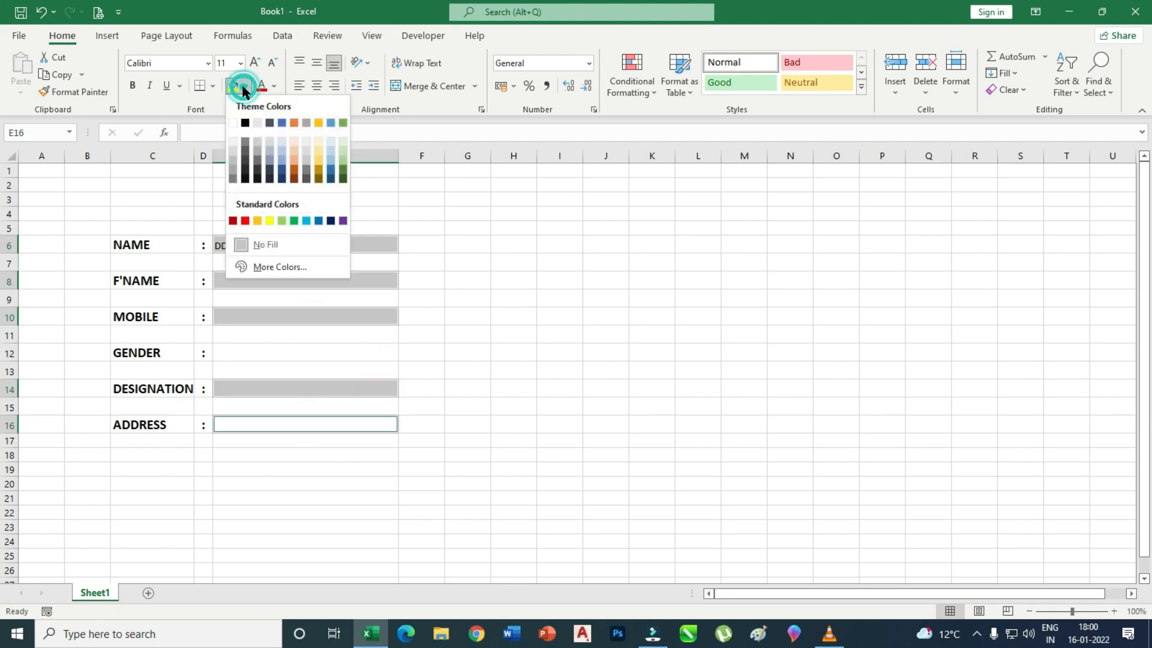
{"action": "left_click", "coordinate": [269, 147]}
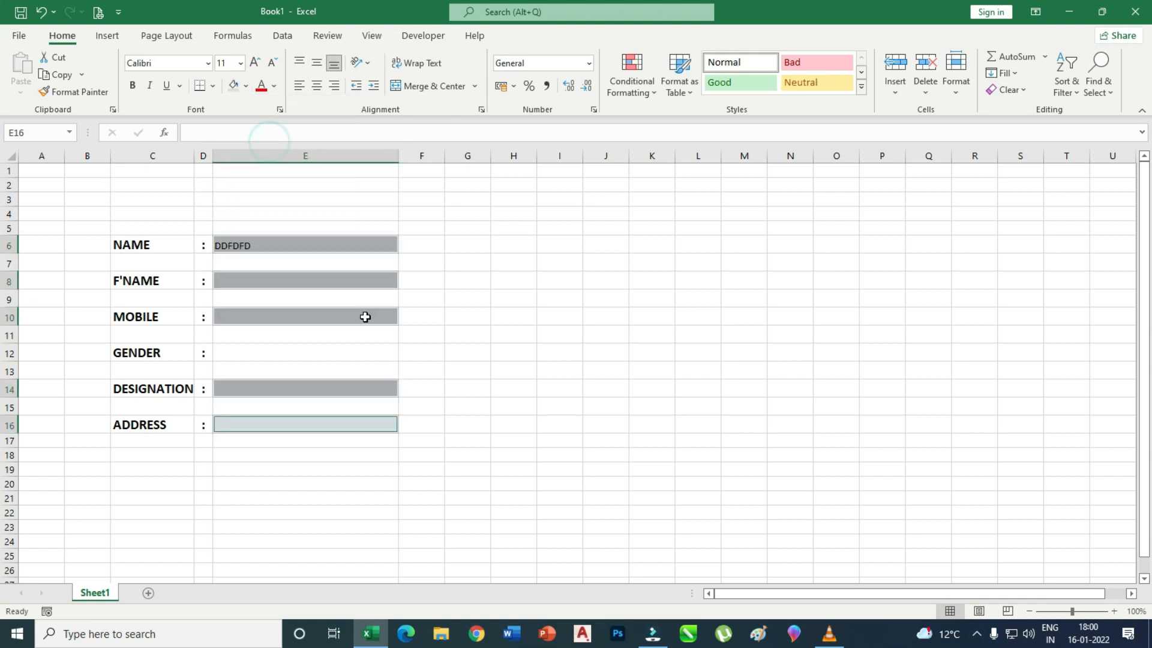
{"action": "left_click", "coordinate": [512, 351]}
Reselect the entry cells E6, E8, E10, E14 and E16 together.
{"action": "left_click", "coordinate": [291, 248]}
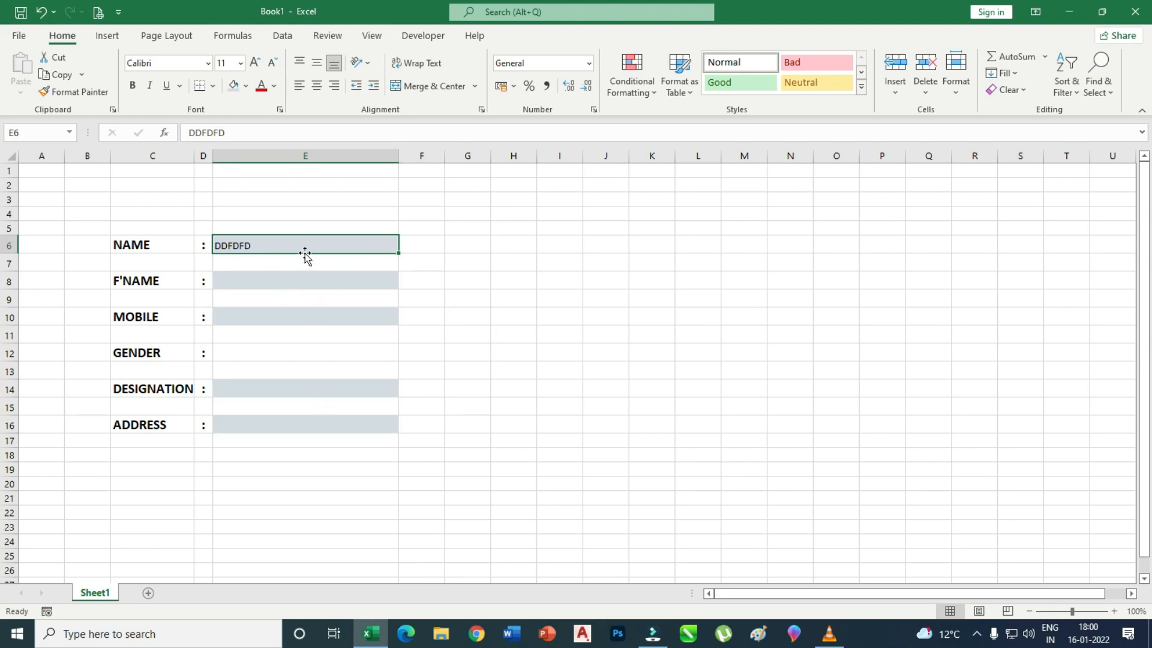
{"action": "left_click", "coordinate": [291, 285]}
{"action": "left_click", "coordinate": [271, 244]}
{"action": "left_click", "coordinate": [306, 280], "text": "ctrl"}
{"action": "left_click", "coordinate": [315, 317], "text": "ctrl"}
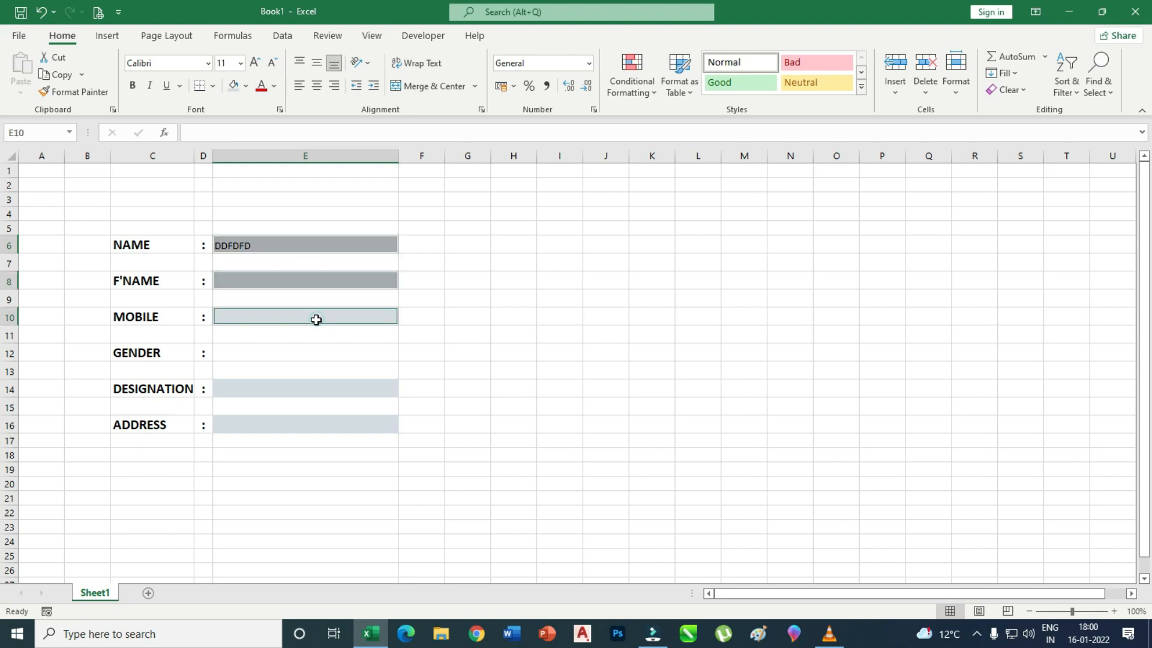
{"action": "left_click", "coordinate": [318, 388], "text": "ctrl"}
{"action": "left_click", "coordinate": [324, 423], "text": "ctrl"}
{"action": "left_click", "coordinate": [636, 88]}
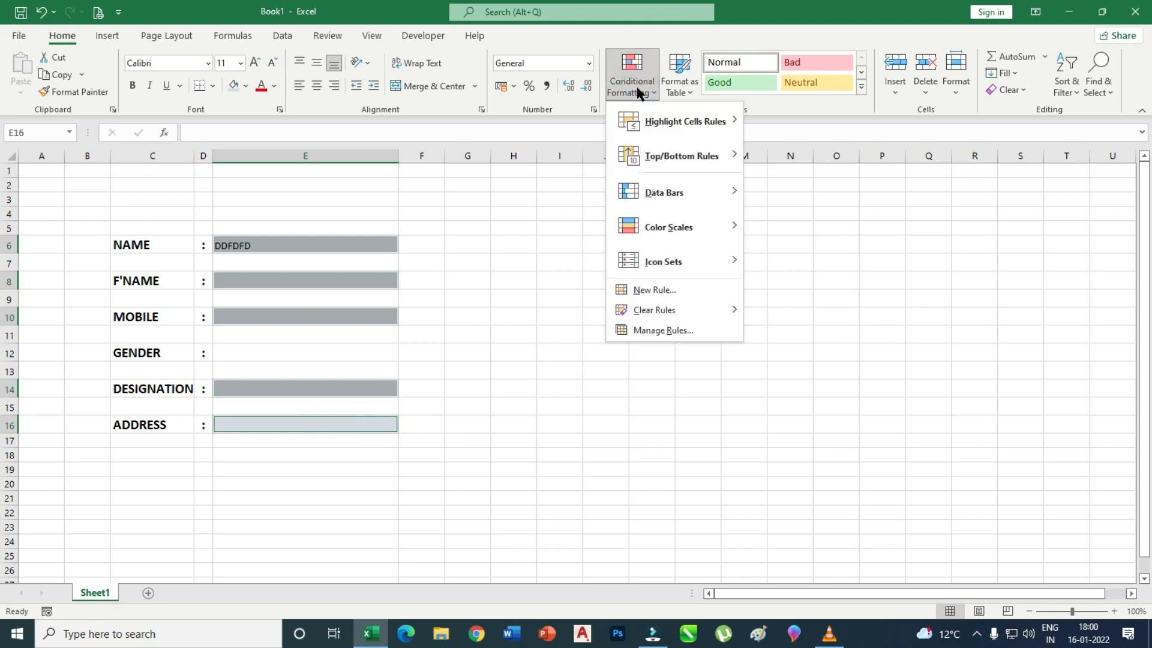
Start a new Highlight Cells rule that formats only No Blanks cells.
{"action": "mouse_move", "coordinate": [675, 129]}
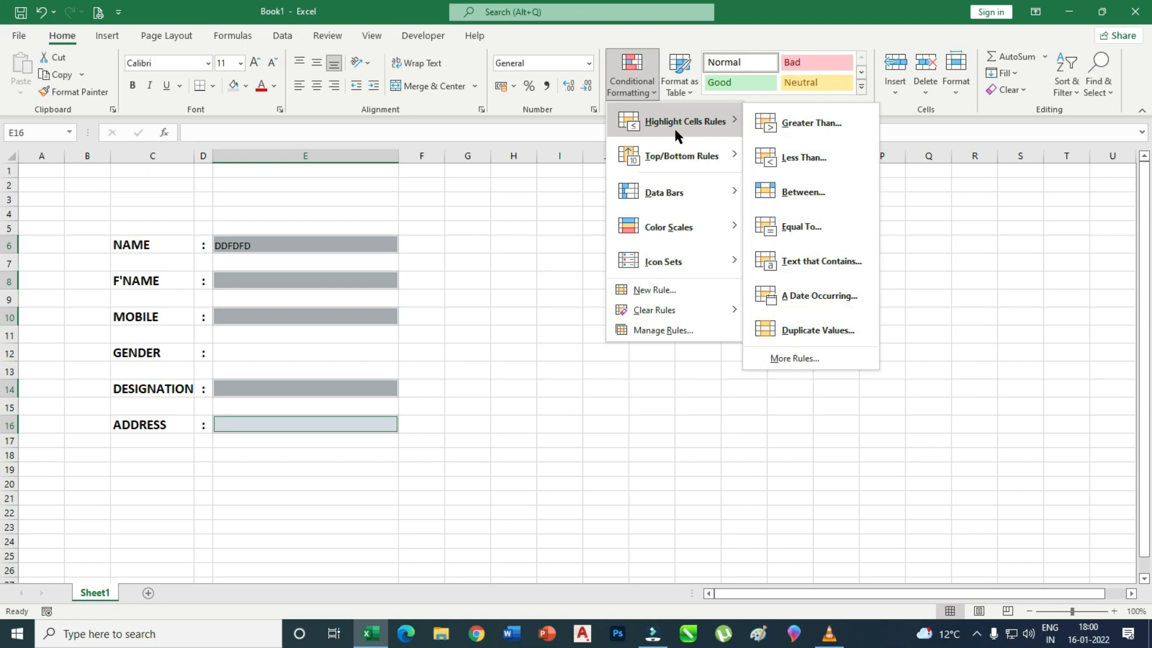
{"action": "left_click", "coordinate": [796, 359]}
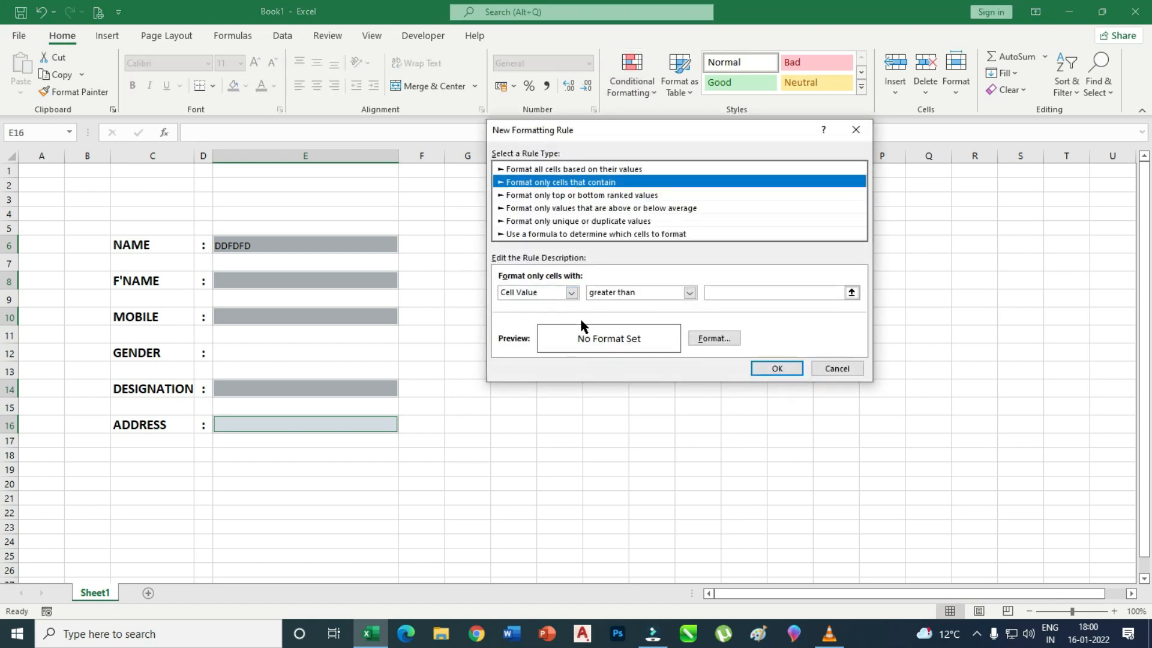
{"action": "left_click", "coordinate": [571, 292]}
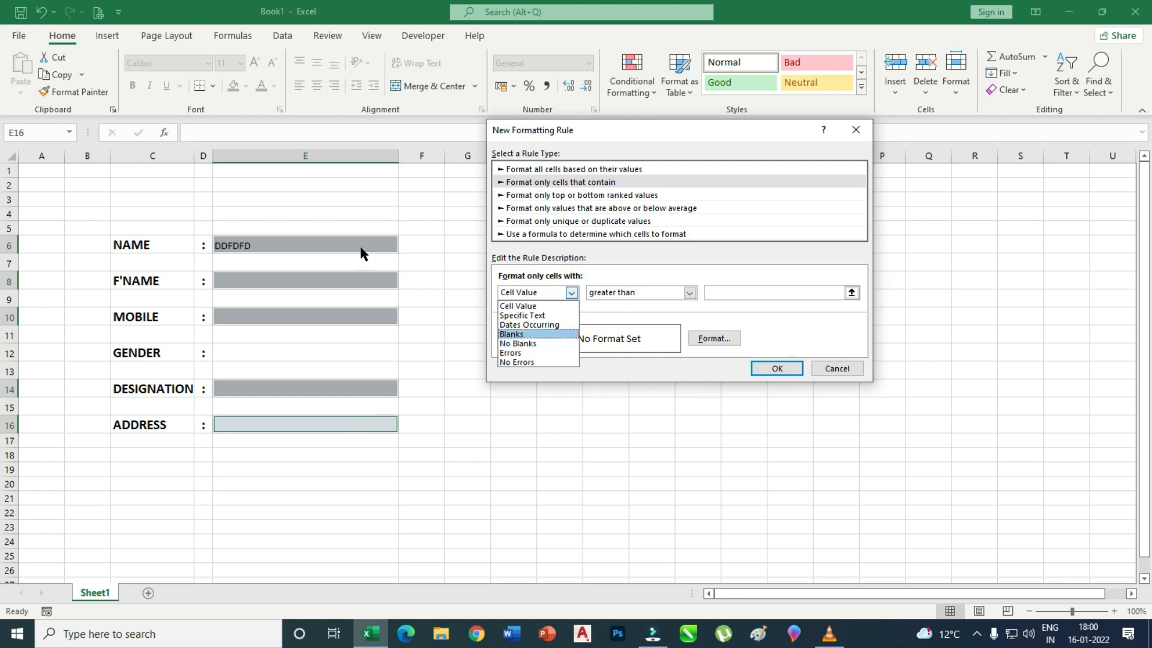
{"action": "left_click", "coordinate": [532, 344]}
Give the No Blanks rule a blue fill after trying several blue shades.
{"action": "left_click", "coordinate": [714, 339]}
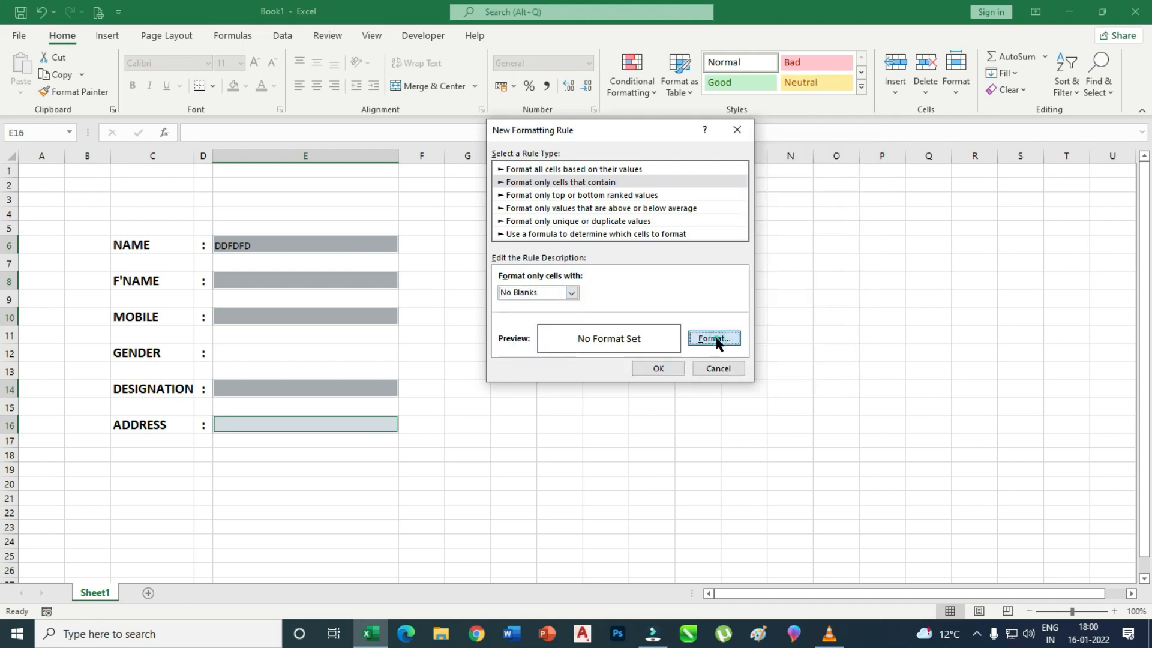
{"action": "left_click", "coordinate": [633, 75]}
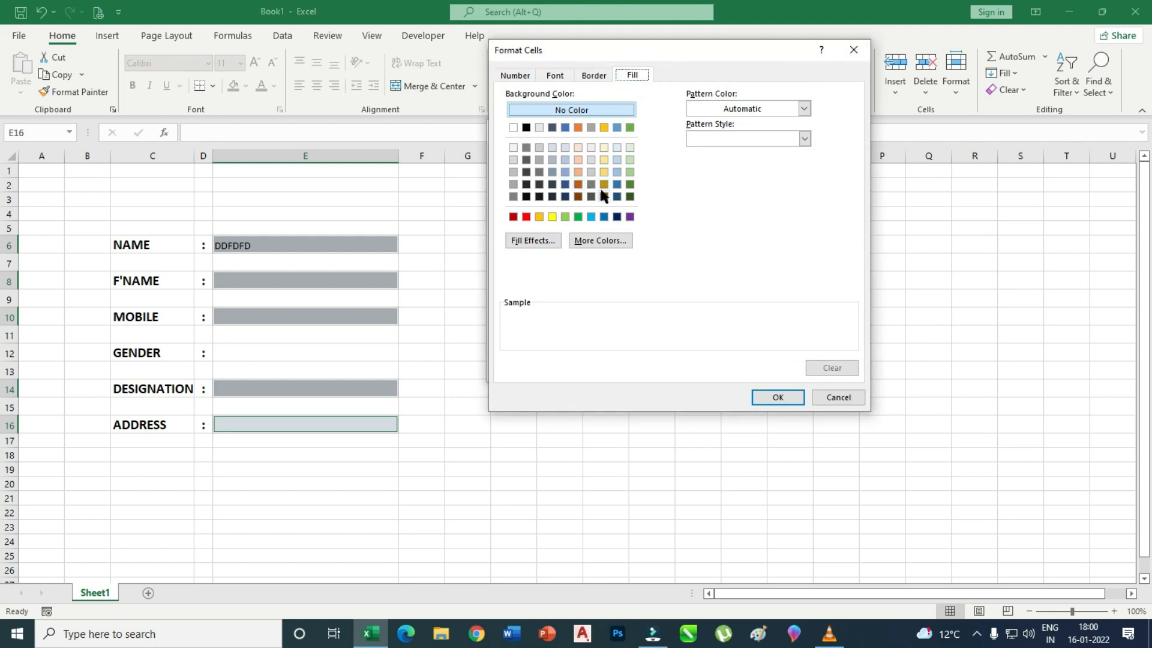
{"action": "left_click", "coordinate": [565, 184]}
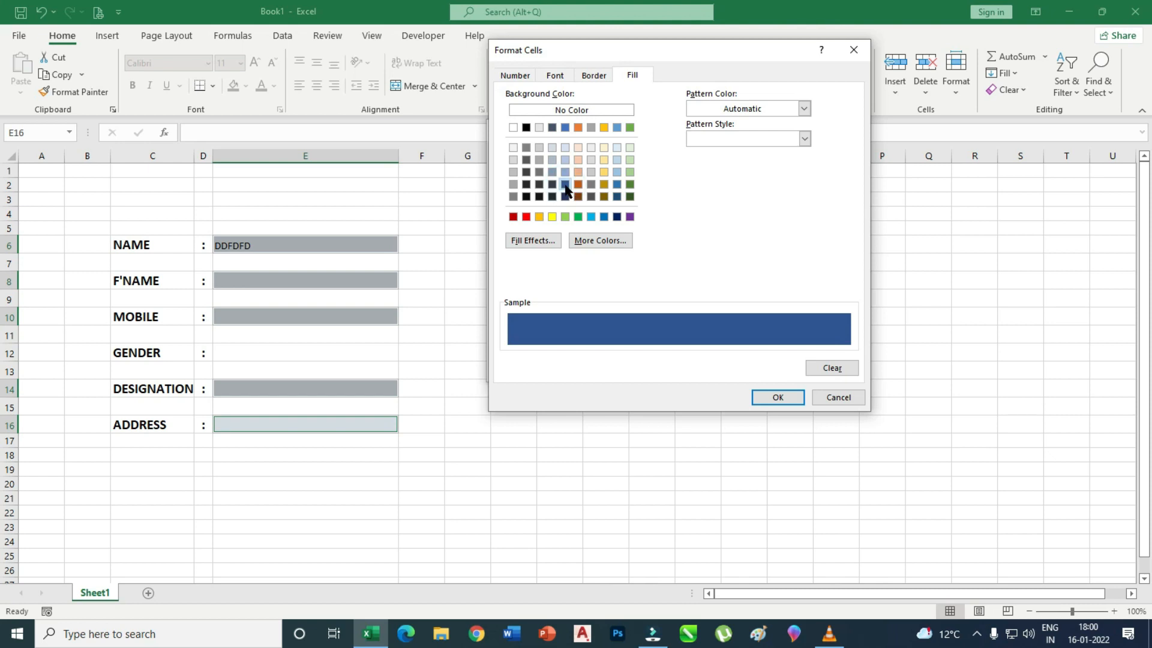
{"action": "left_click", "coordinate": [566, 172]}
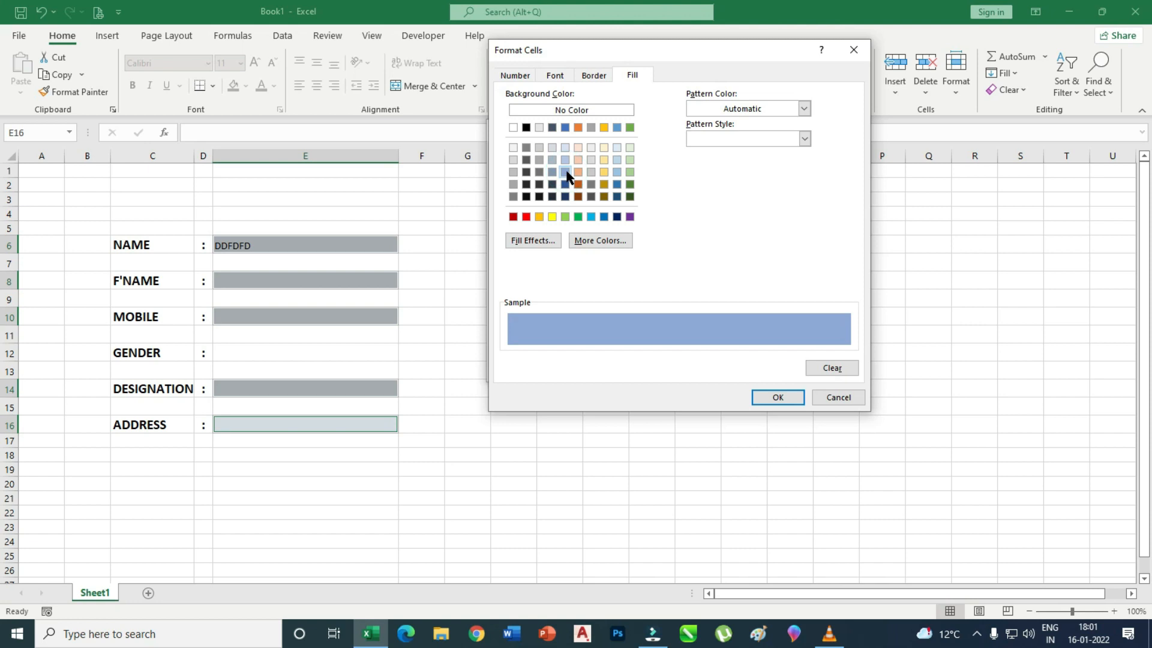
{"action": "left_click", "coordinate": [592, 217]}
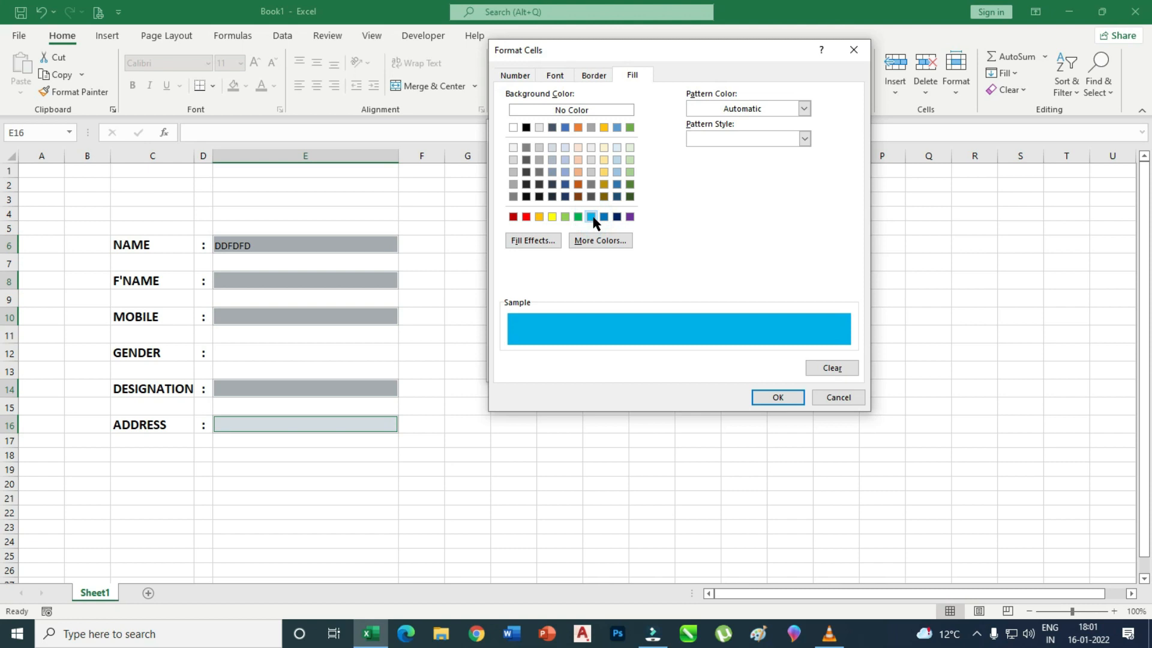
{"action": "left_click", "coordinate": [616, 173]}
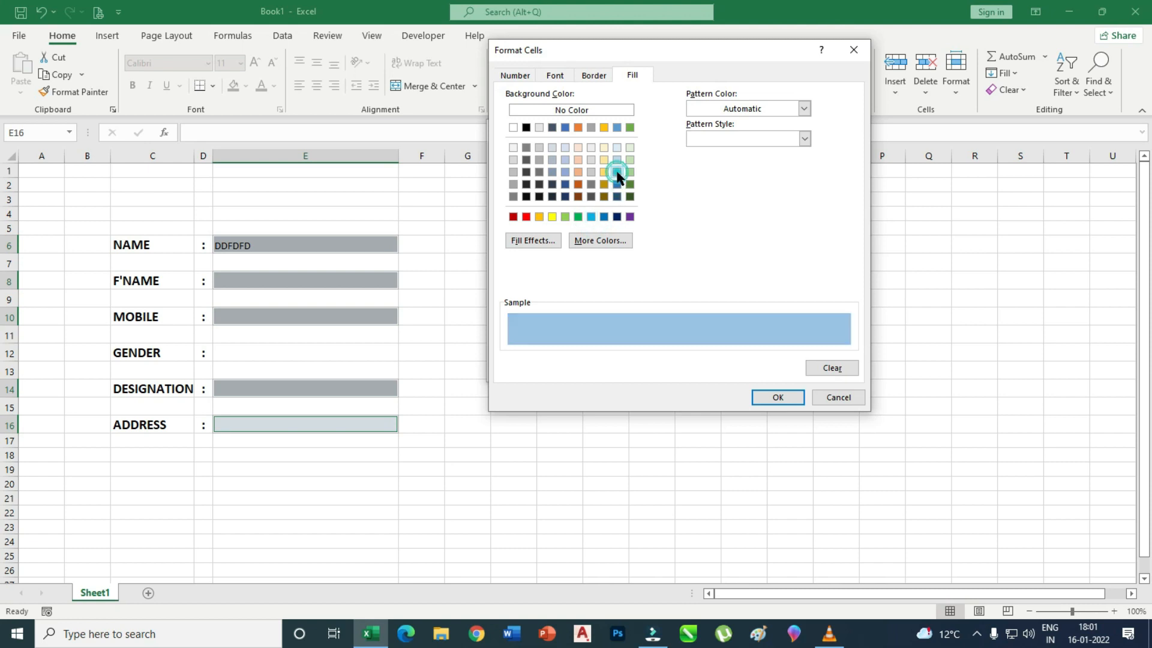
{"action": "left_click", "coordinate": [566, 173]}
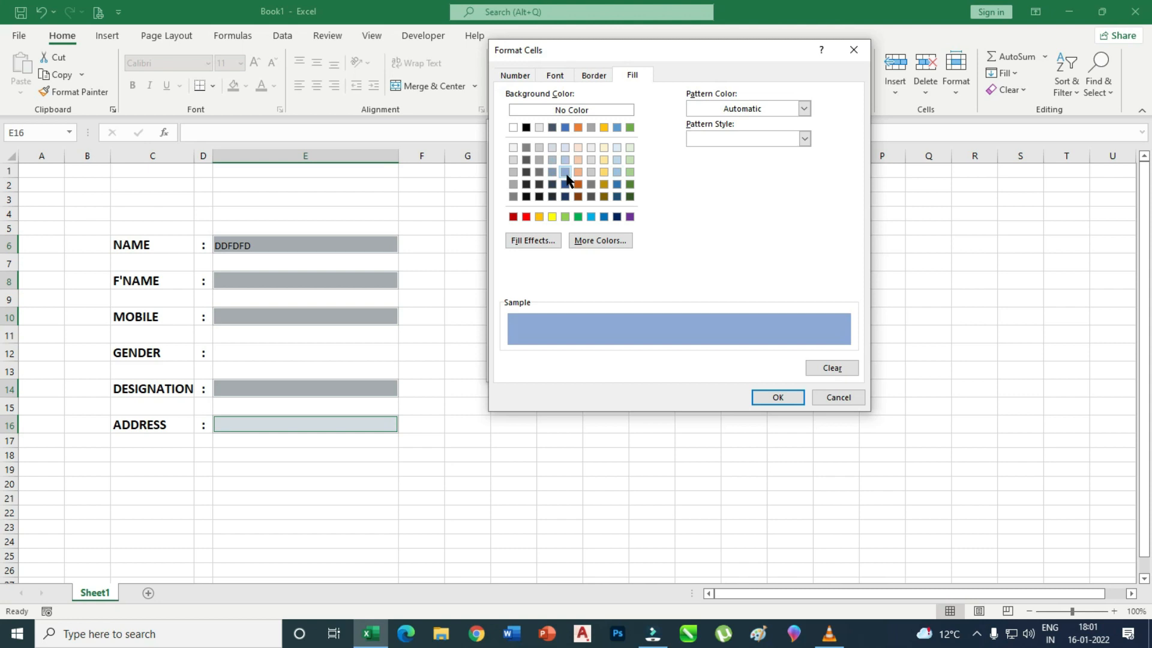
{"action": "left_click", "coordinate": [565, 128]}
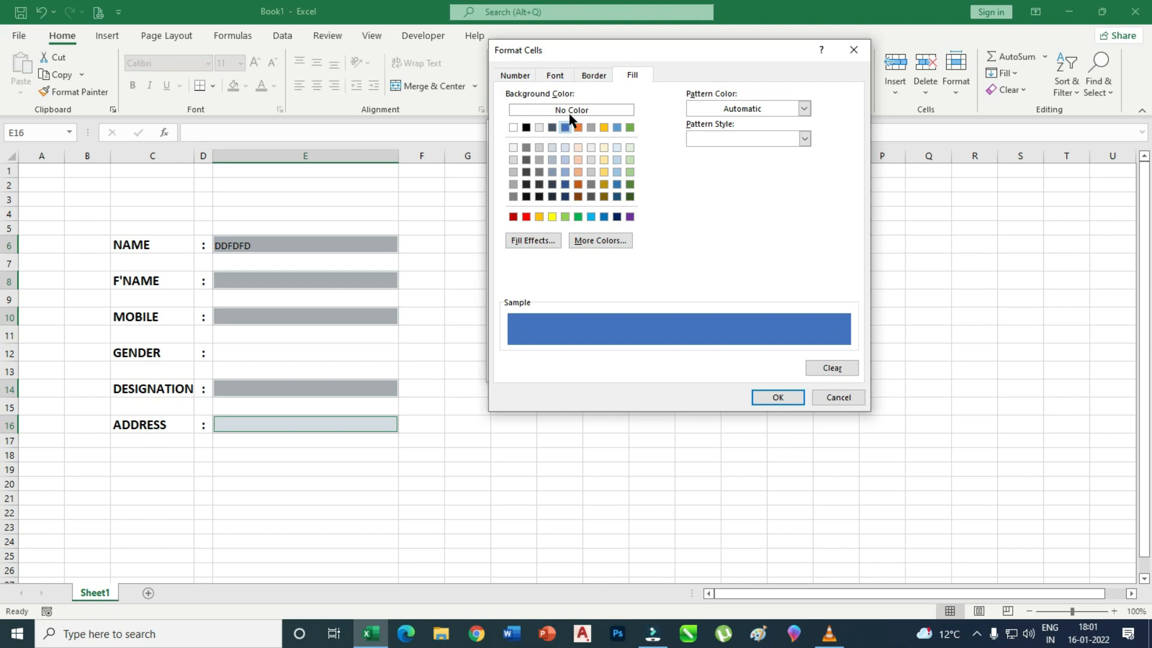
Set the rule's font colour to white and apply the rule.
{"action": "left_click", "coordinate": [557, 75]}
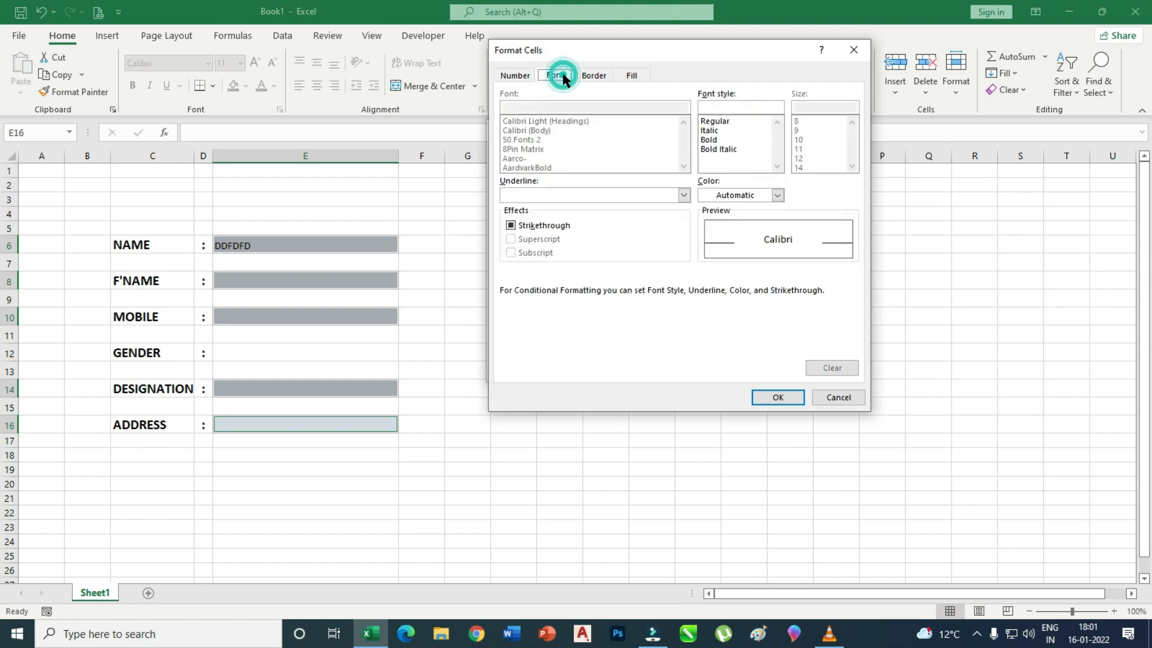
{"action": "left_click", "coordinate": [778, 196]}
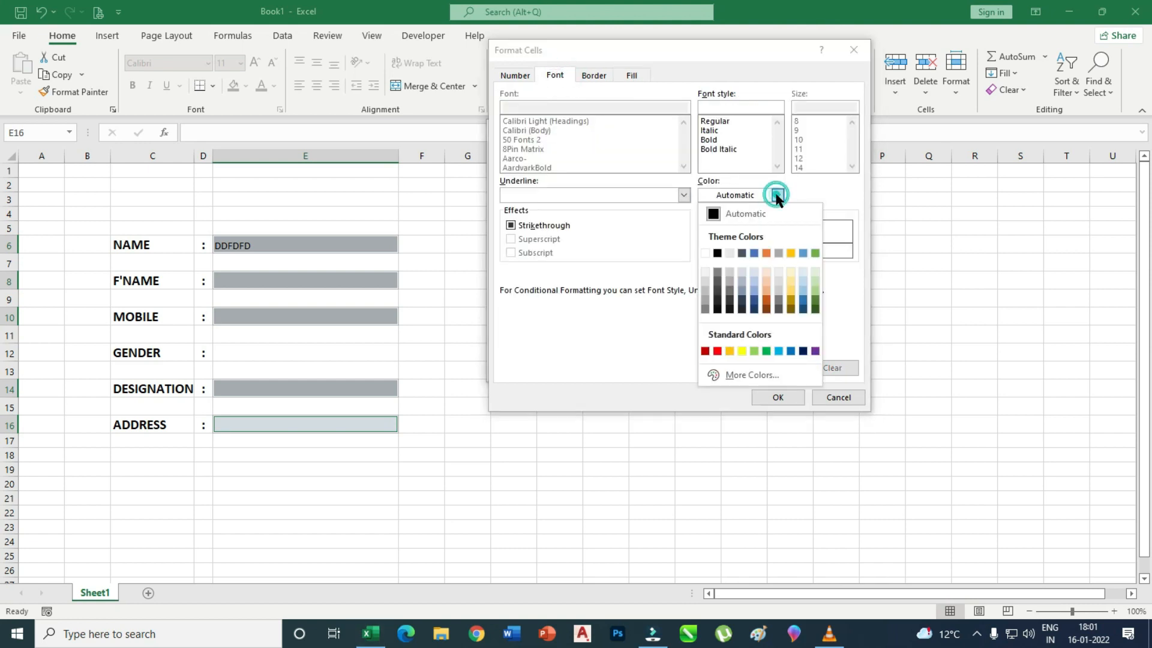
{"action": "left_click", "coordinate": [703, 254]}
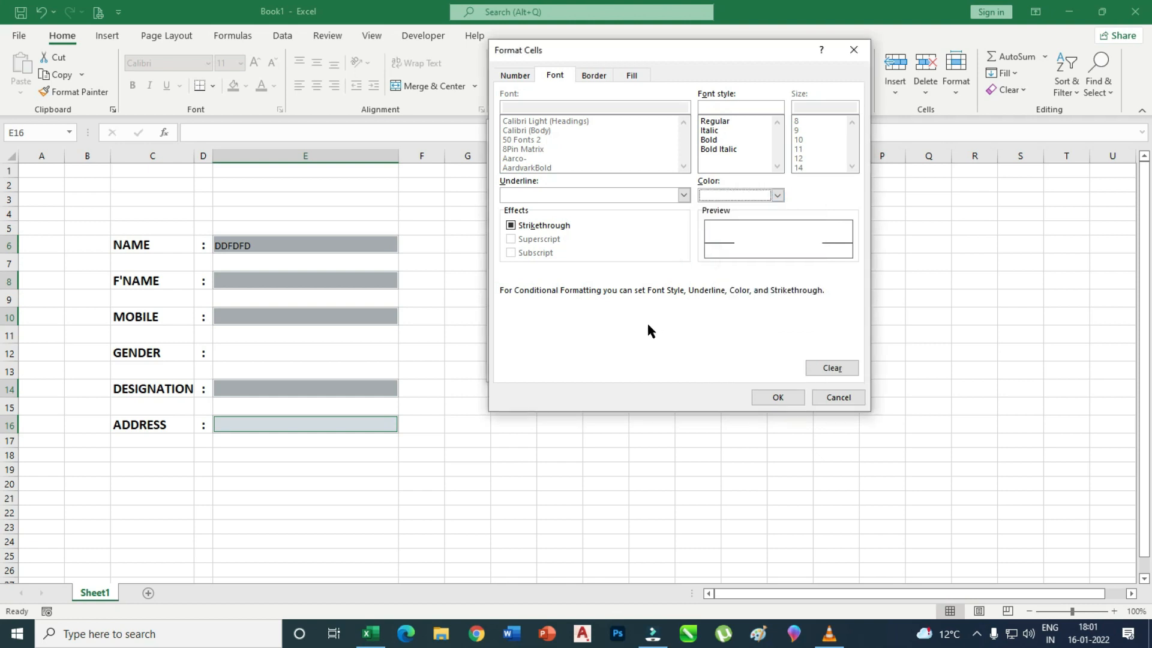
{"action": "left_click", "coordinate": [778, 397]}
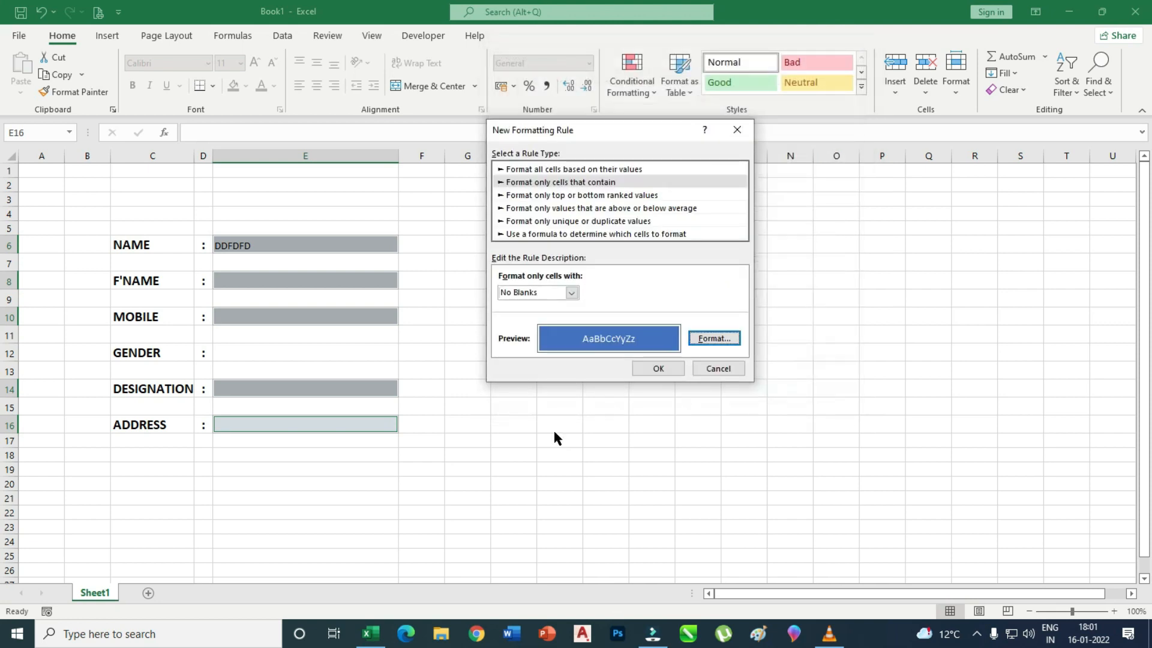
{"action": "left_click", "coordinate": [658, 368]}
{"action": "left_click", "coordinate": [513, 370]}
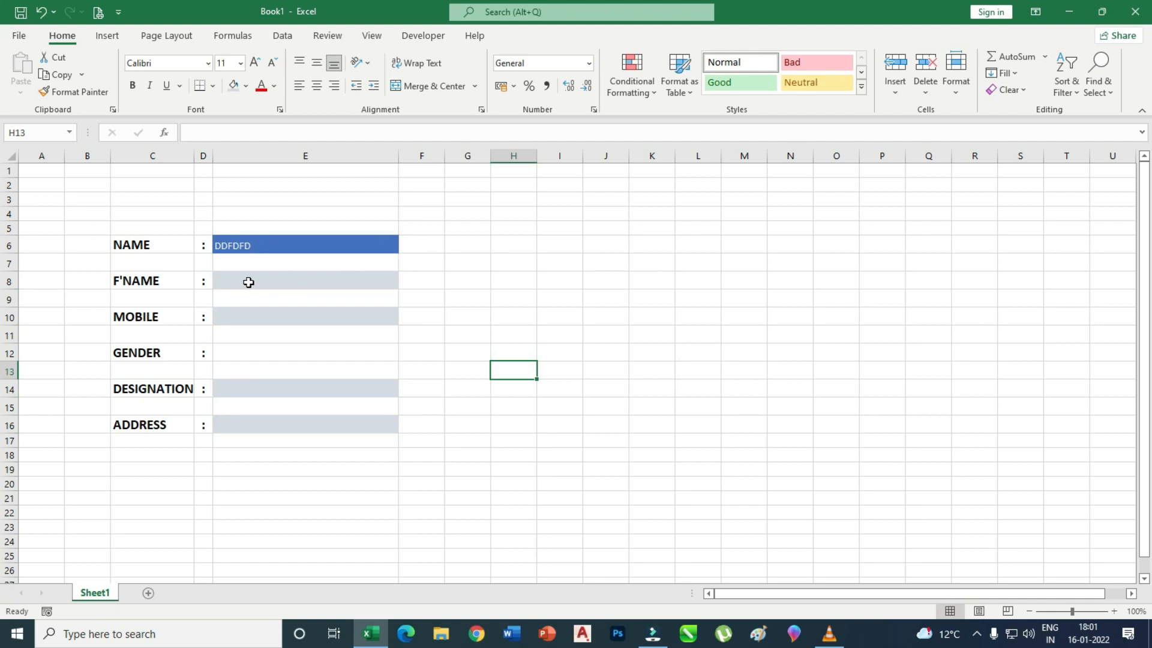
Type test text into F'NAME and MOBILE, then clear the MOBILE, F'NAME and NAME cells.
{"action": "left_click", "coordinate": [285, 281]}
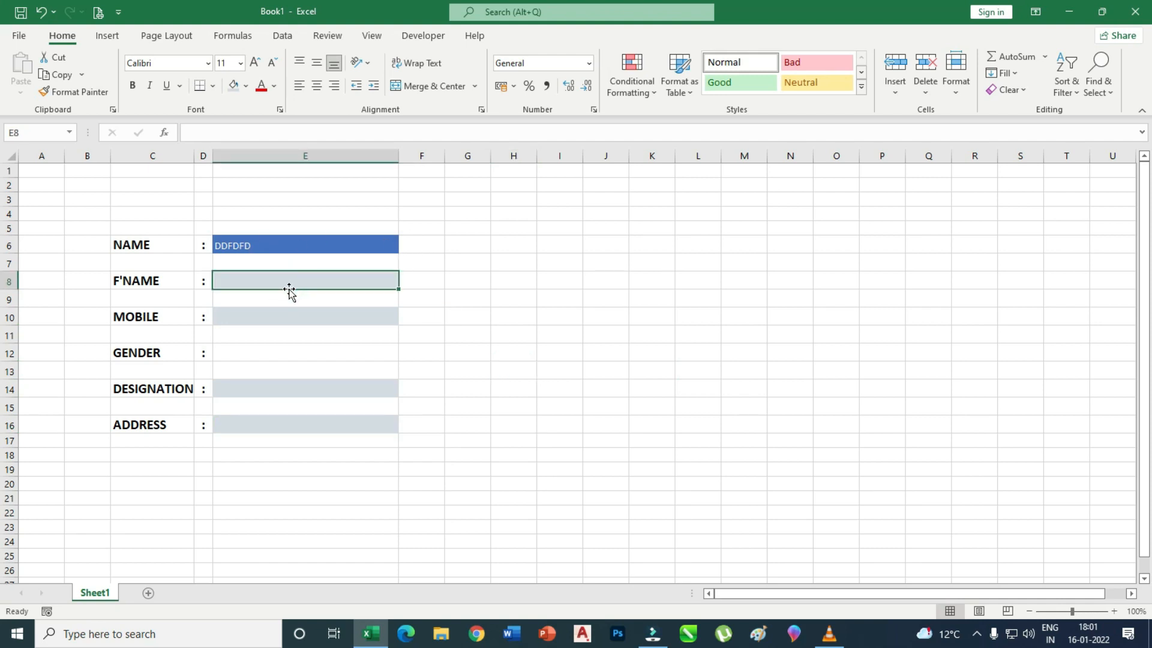
{"action": "type", "text": "DGDFDF"}
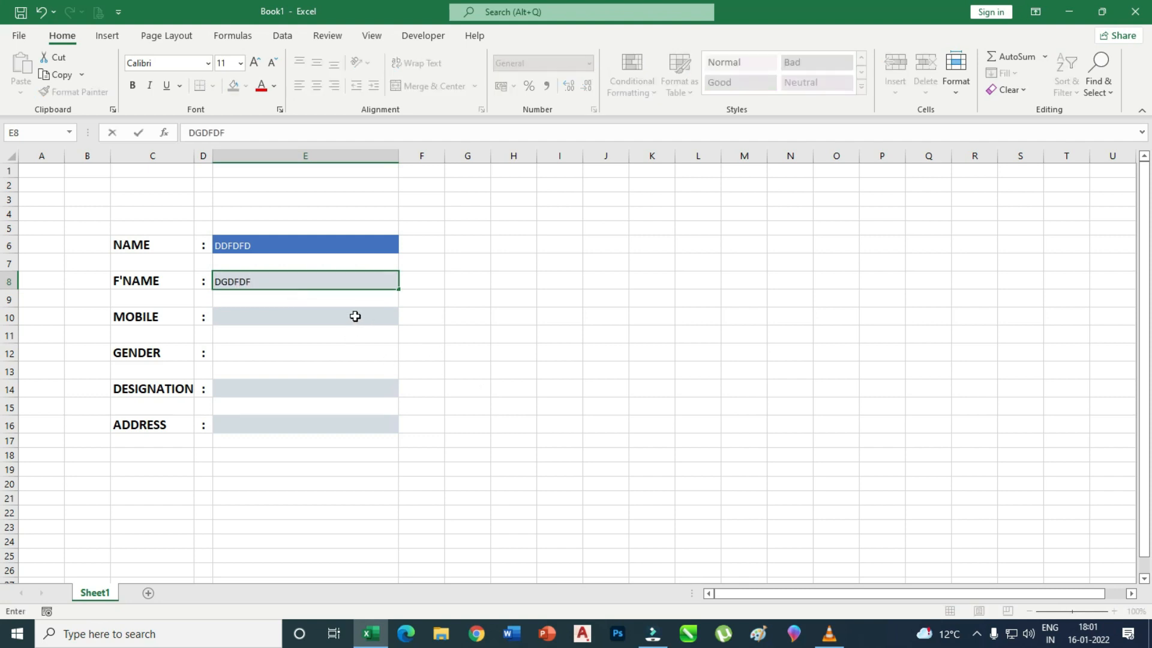
{"action": "left_click", "coordinate": [355, 316]}
{"action": "type", "text": "DFDF"}
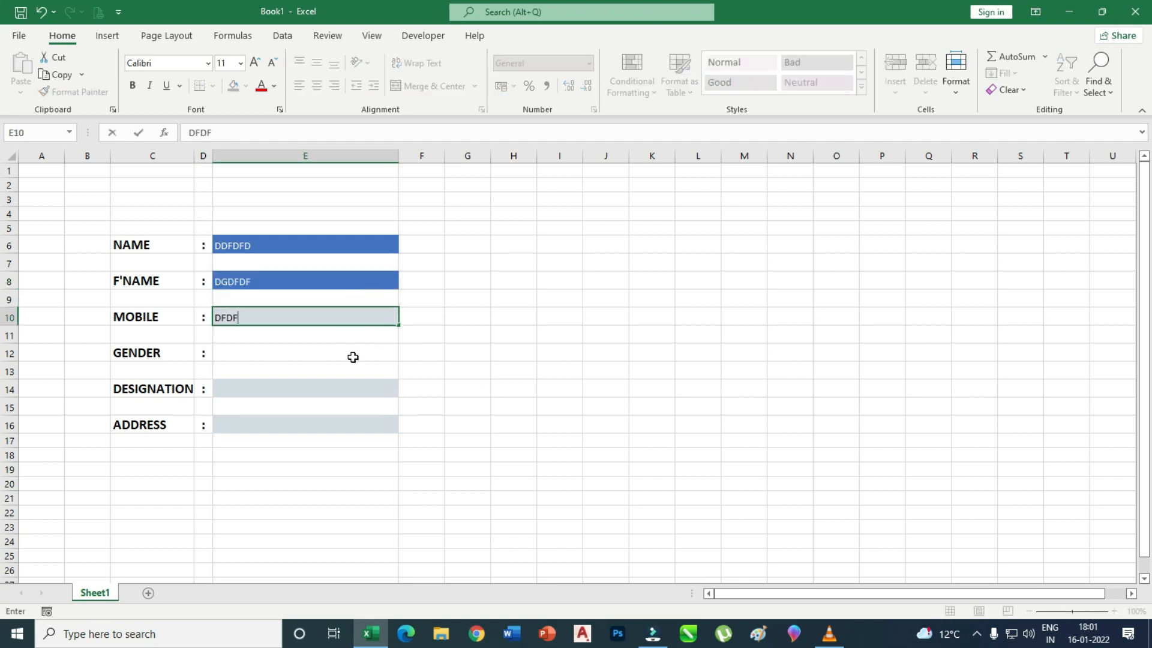
{"action": "left_click", "coordinate": [352, 385]}
{"action": "left_click", "coordinate": [295, 317]}
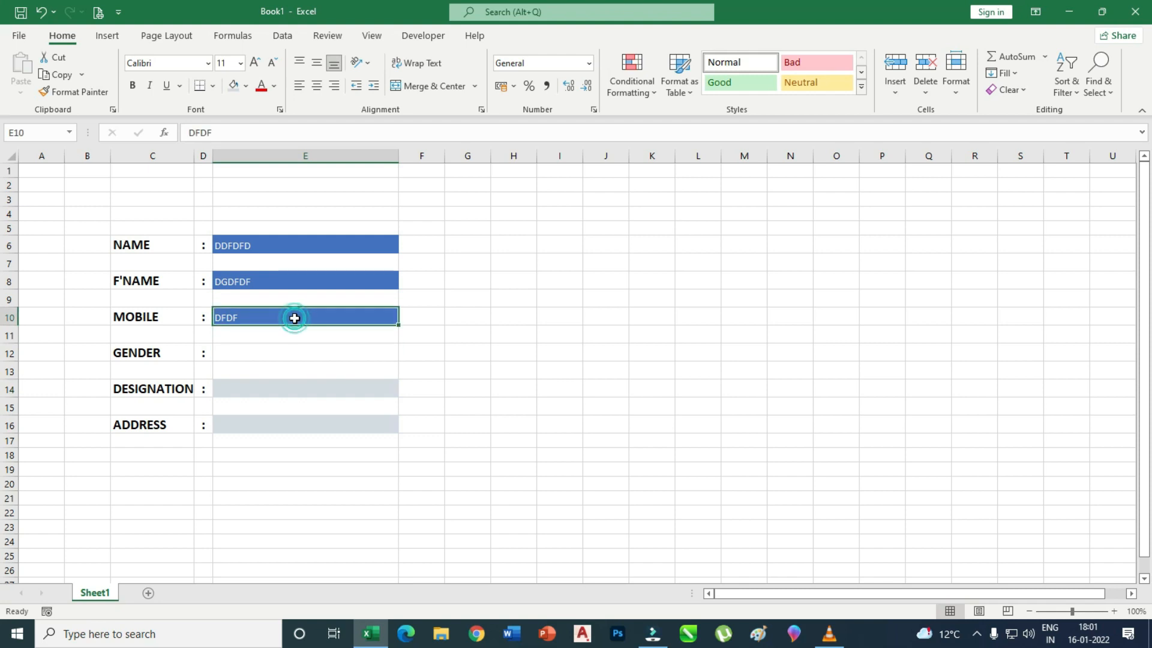
{"action": "key", "text": "Delete"}
{"action": "left_click", "coordinate": [298, 281]}
{"action": "key", "text": "Delete"}
{"action": "left_click", "coordinate": [303, 249]}
{"action": "key", "text": "Delete"}
{"action": "left_click", "coordinate": [462, 333]}
Set font size 14 on the five input cells E6, E8, E10, E14 and E16.
{"action": "left_click", "coordinate": [267, 246]}
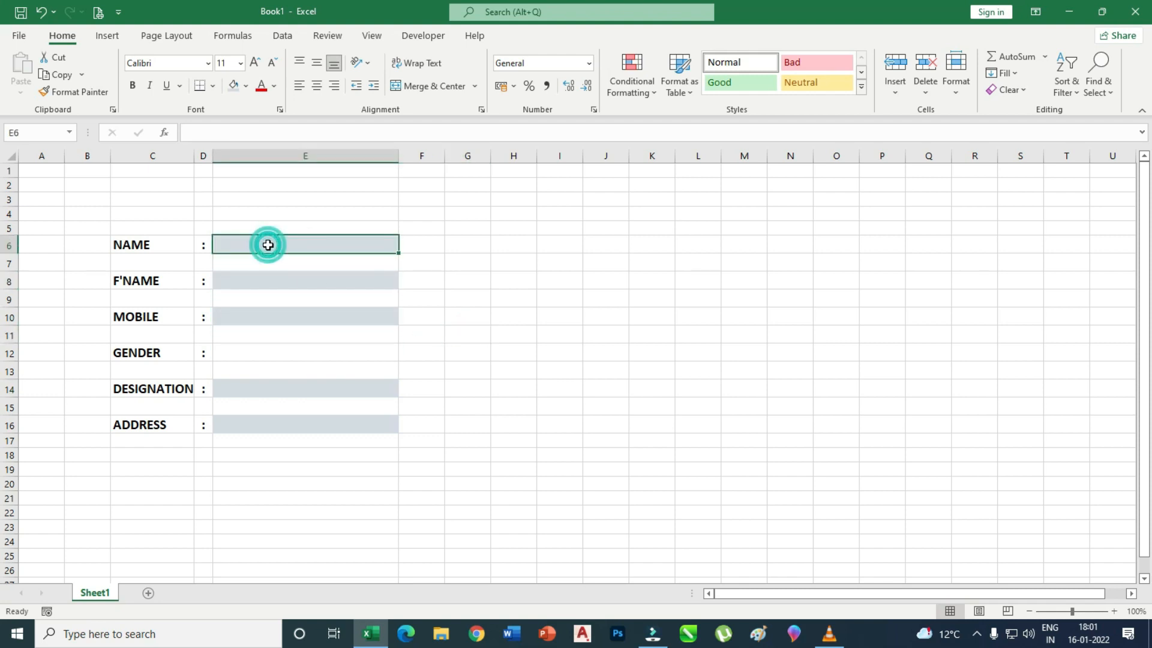
{"action": "left_click", "coordinate": [167, 249]}
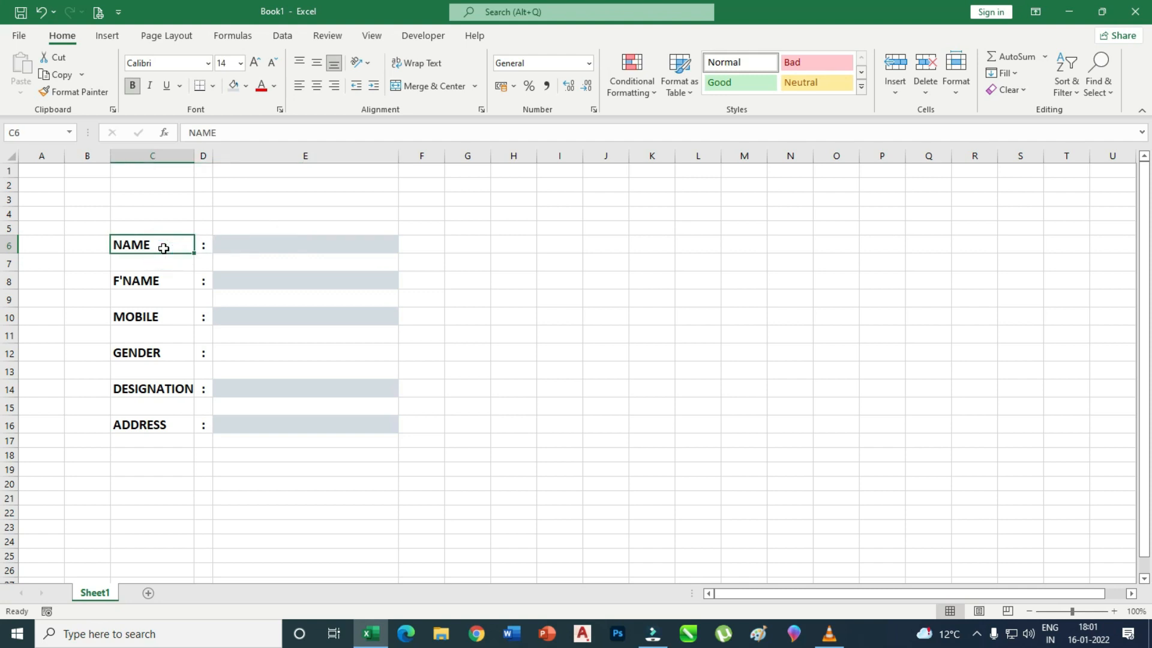
{"action": "left_click", "coordinate": [243, 247]}
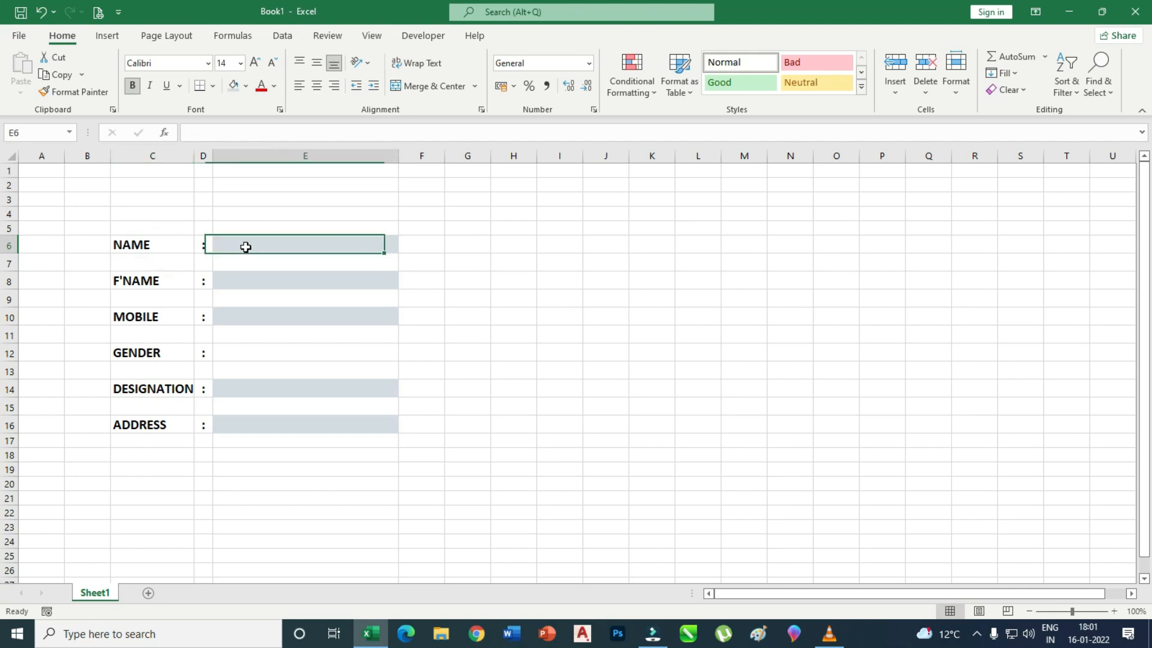
{"action": "left_click", "coordinate": [258, 276], "text": "ctrl"}
{"action": "left_click", "coordinate": [257, 316], "text": "ctrl"}
{"action": "left_click", "coordinate": [267, 387], "text": "ctrl"}
{"action": "left_click", "coordinate": [272, 423], "text": "ctrl"}
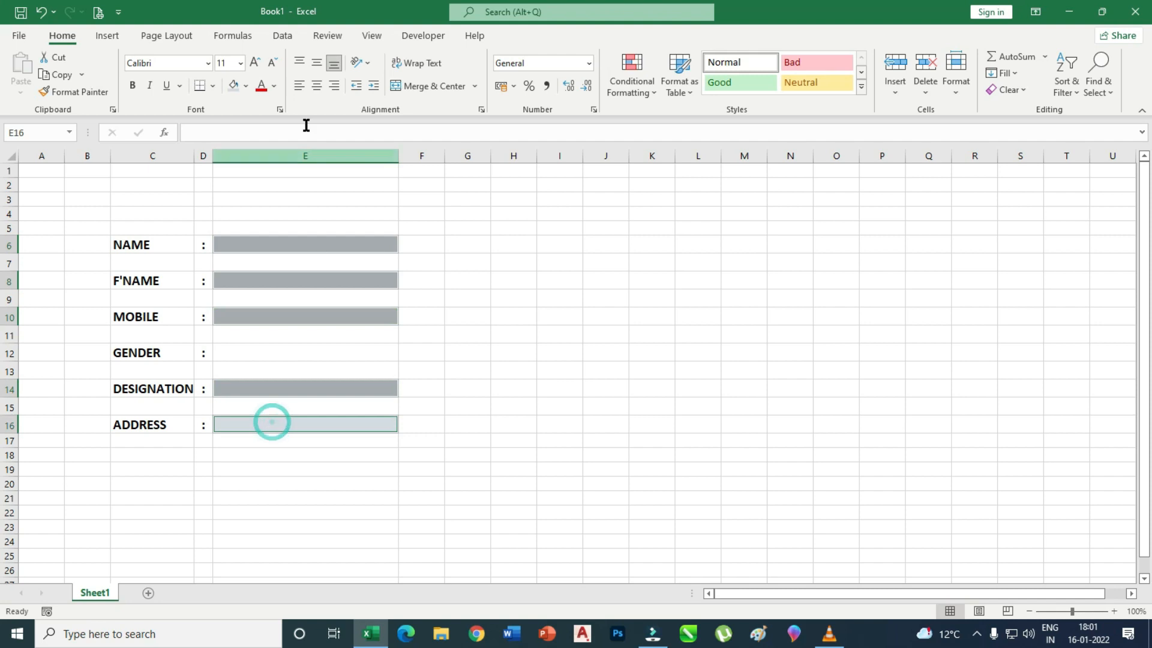
{"action": "left_click", "coordinate": [239, 63]}
{"action": "left_click", "coordinate": [229, 166]}
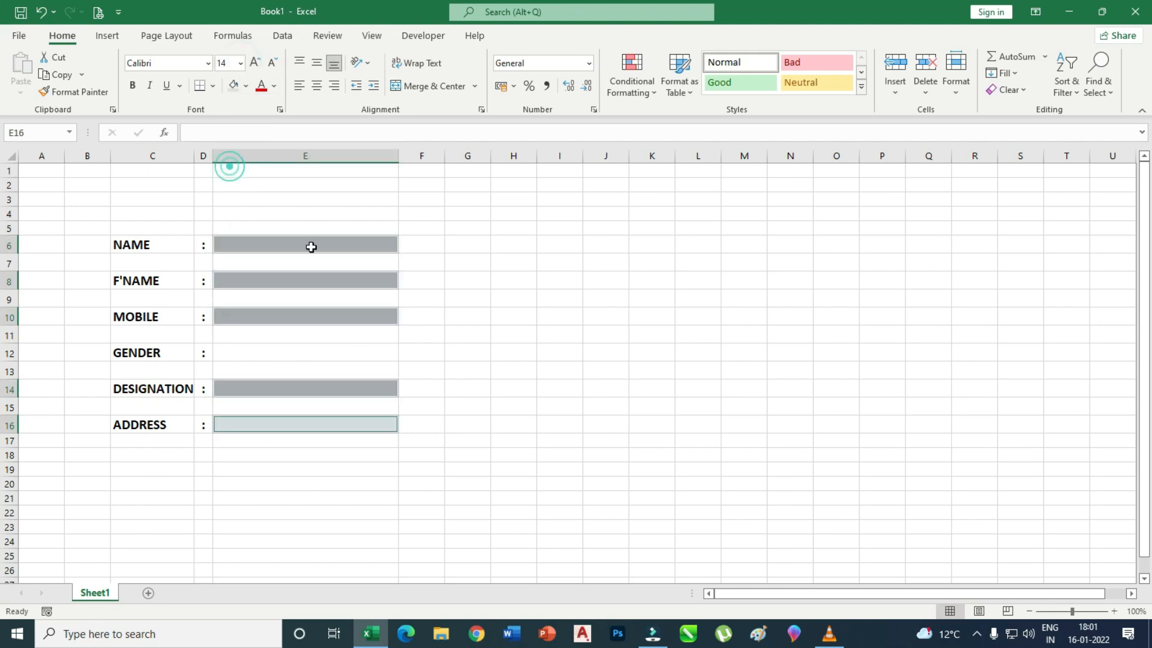
{"action": "left_click", "coordinate": [555, 336]}
Enter the sample name HARI in E6 and make input cells E8, E10, E14, E16 bold.
{"action": "left_click", "coordinate": [301, 245]}
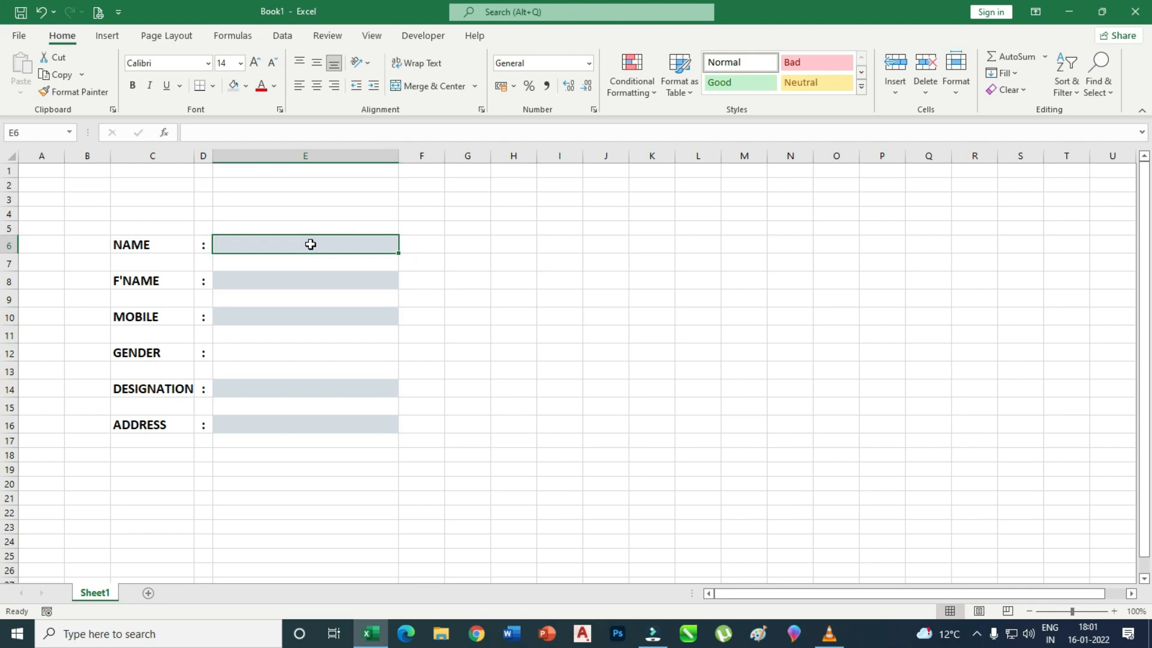
{"action": "type", "text": "HARI"}
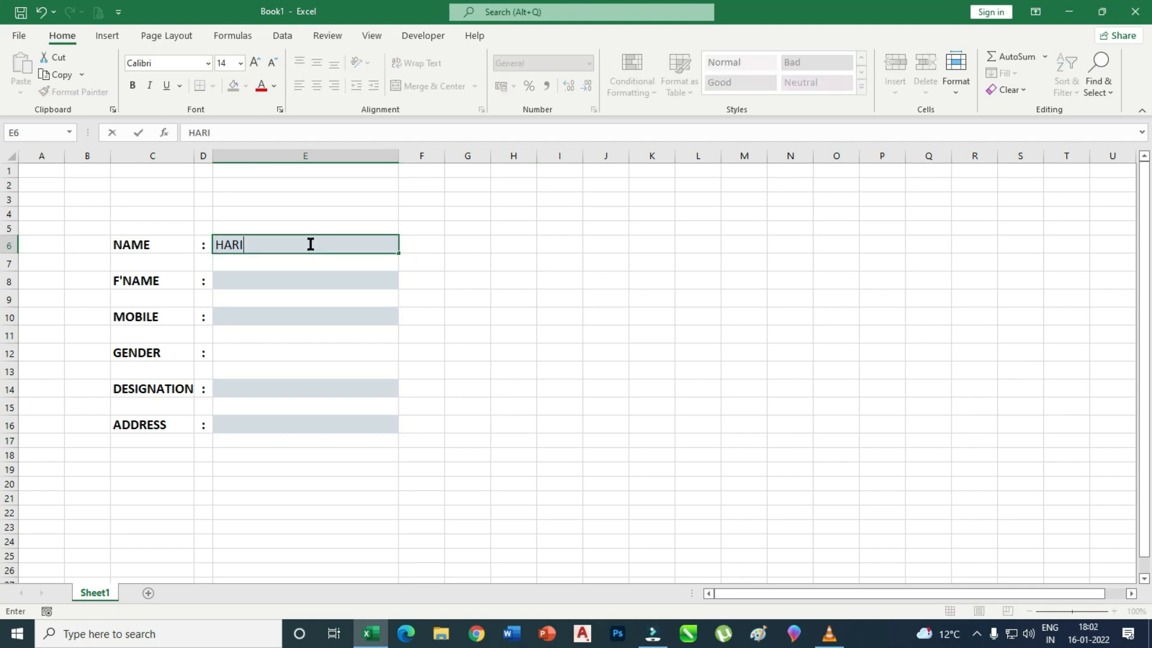
{"action": "left_click", "coordinate": [504, 314]}
{"action": "left_click", "coordinate": [267, 244]}
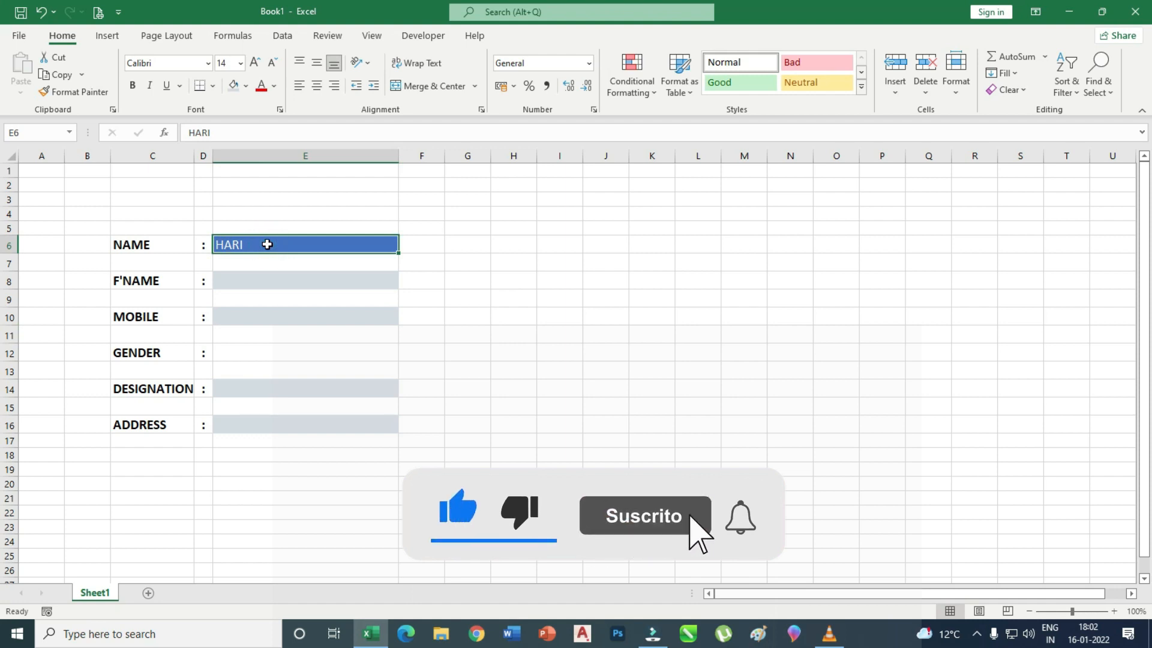
{"action": "left_click", "coordinate": [283, 280]}
{"action": "left_click", "coordinate": [285, 318], "text": "ctrl"}
{"action": "left_click", "coordinate": [283, 388], "text": "ctrl"}
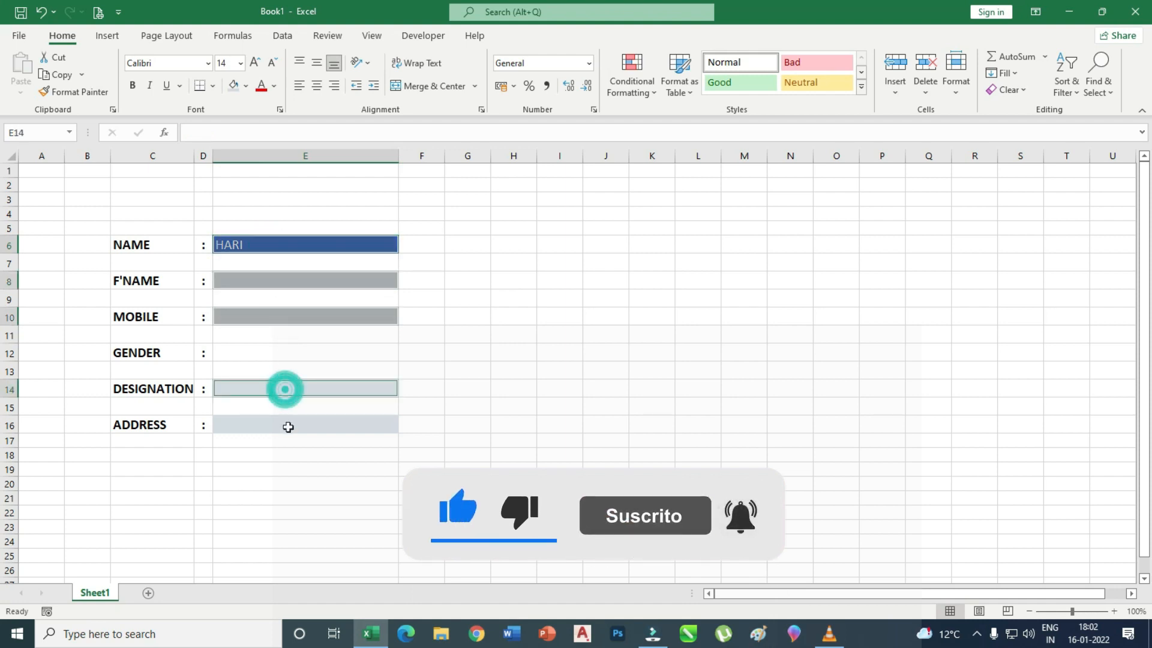
{"action": "left_click", "coordinate": [286, 425], "text": "ctrl"}
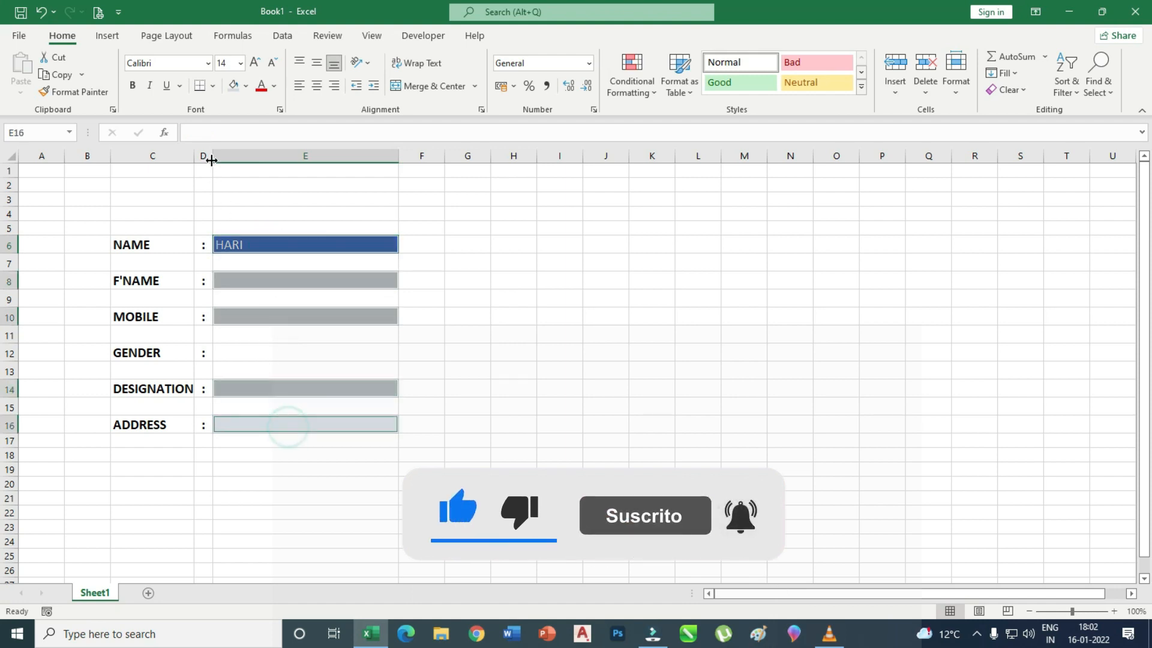
{"action": "left_click", "coordinate": [133, 86]}
{"action": "left_click", "coordinate": [541, 265]}
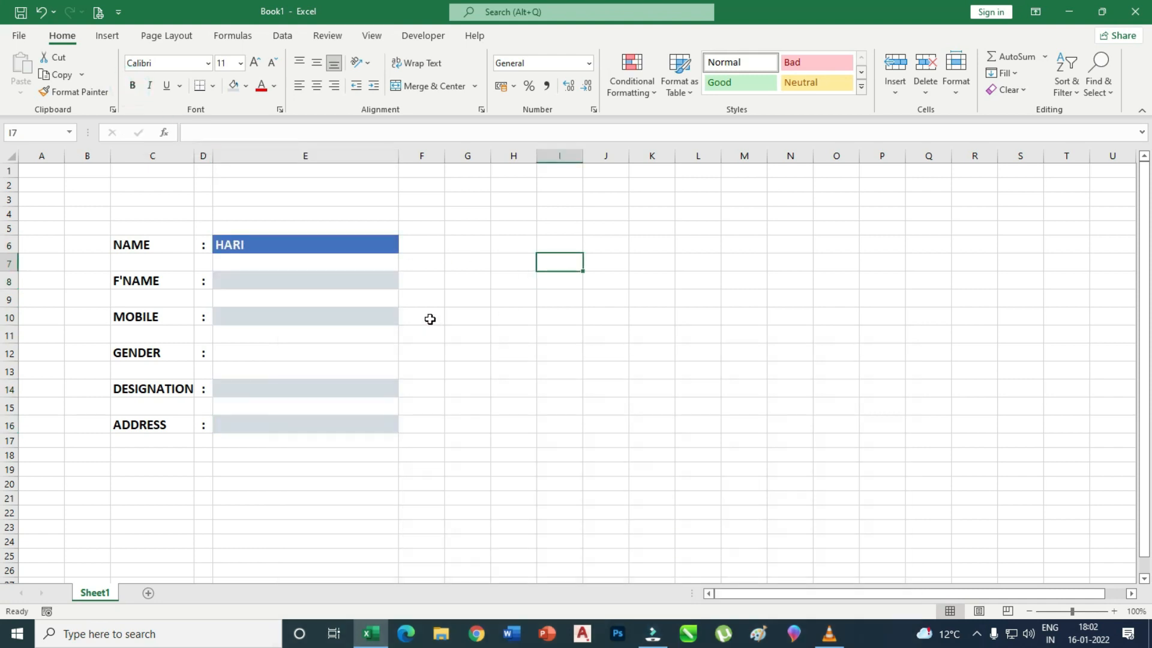
Delete the sample name HARI from the NAME cell E6.
{"action": "left_click", "coordinate": [303, 278]}
{"action": "left_click", "coordinate": [319, 244]}
{"action": "key", "text": "Delete"}
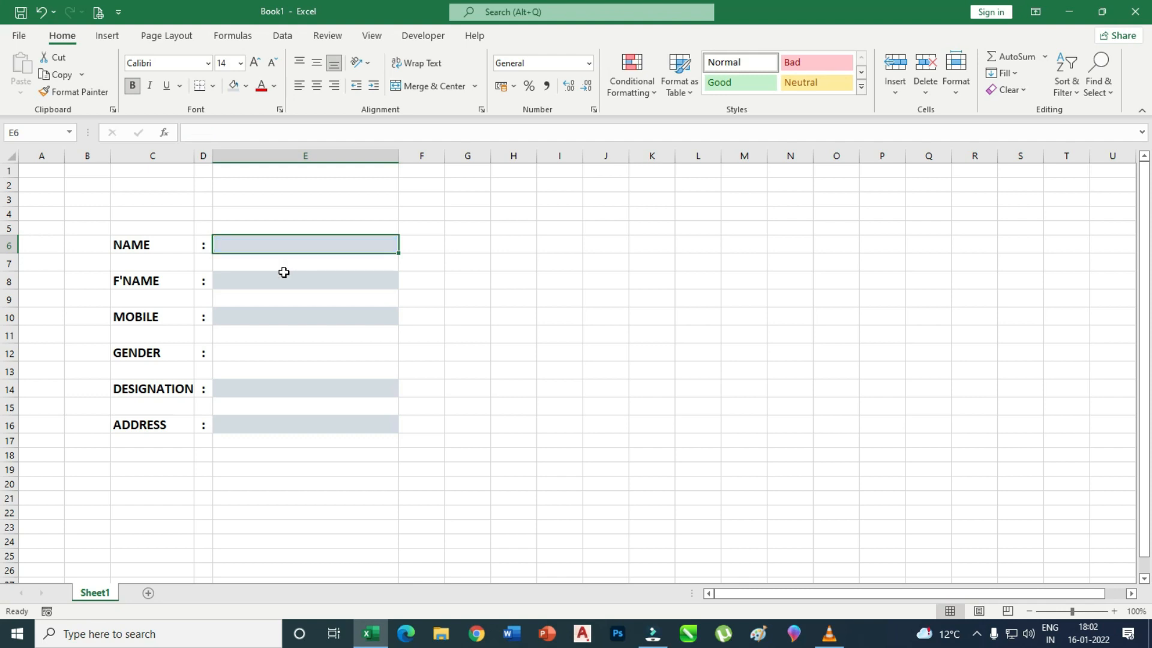
{"action": "left_click", "coordinate": [596, 317]}
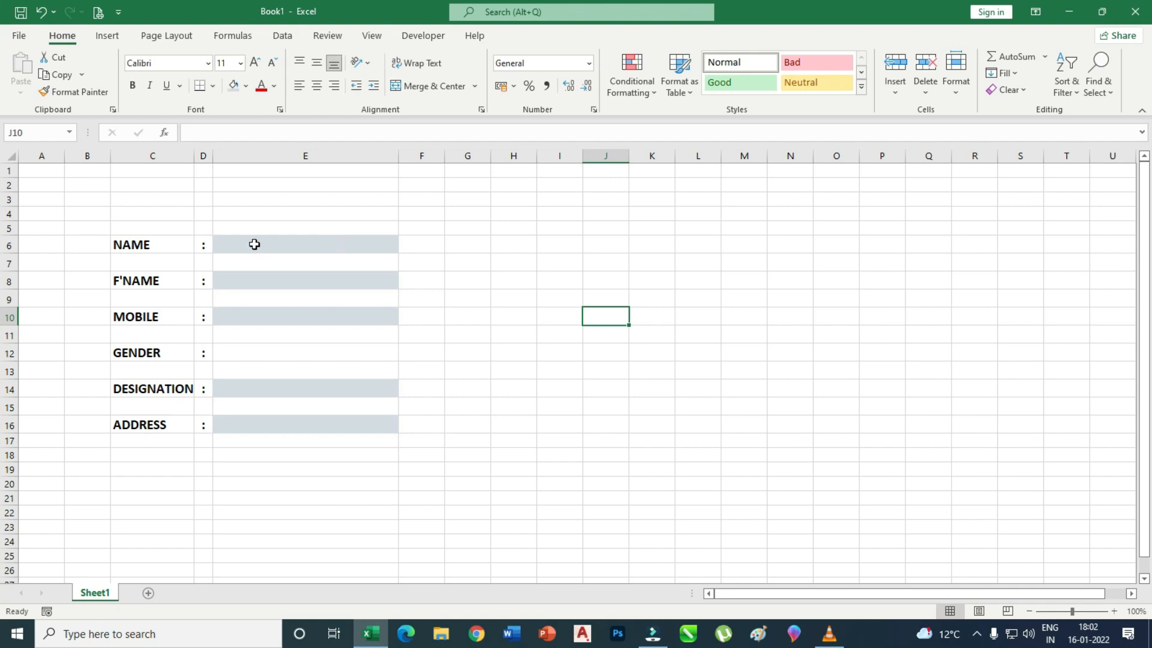
{"action": "left_click", "coordinate": [414, 245]}
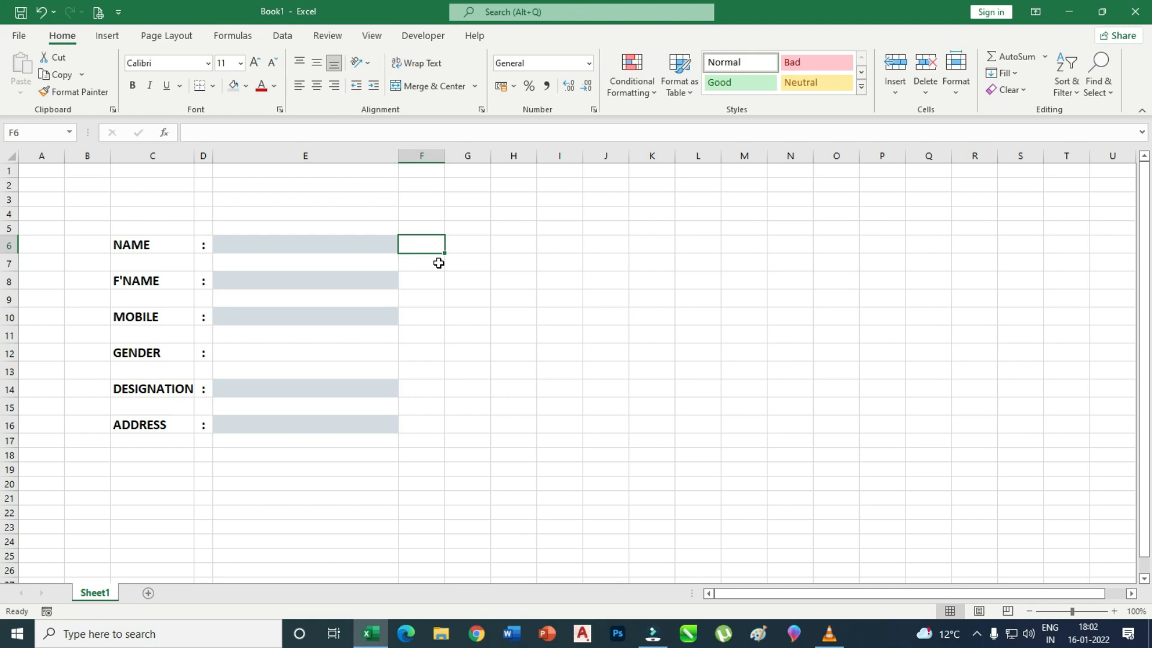
Enter the status formula =IF(E6="","T","P") in F6.
{"action": "type", "text": "="}
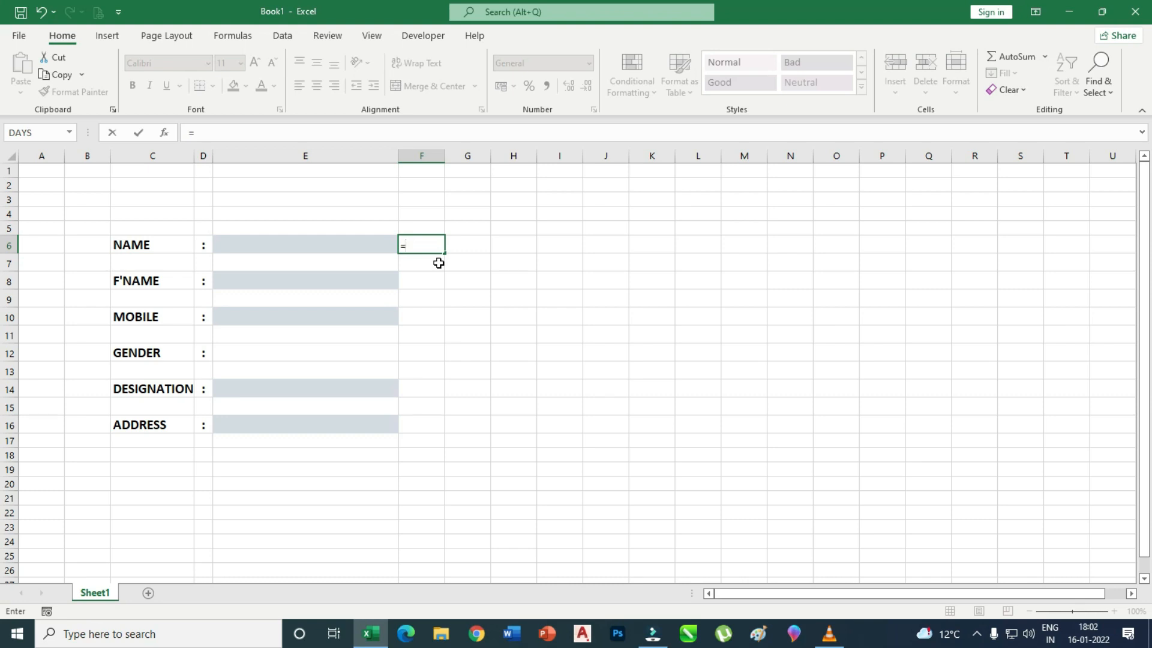
{"action": "type", "text": "IF"}
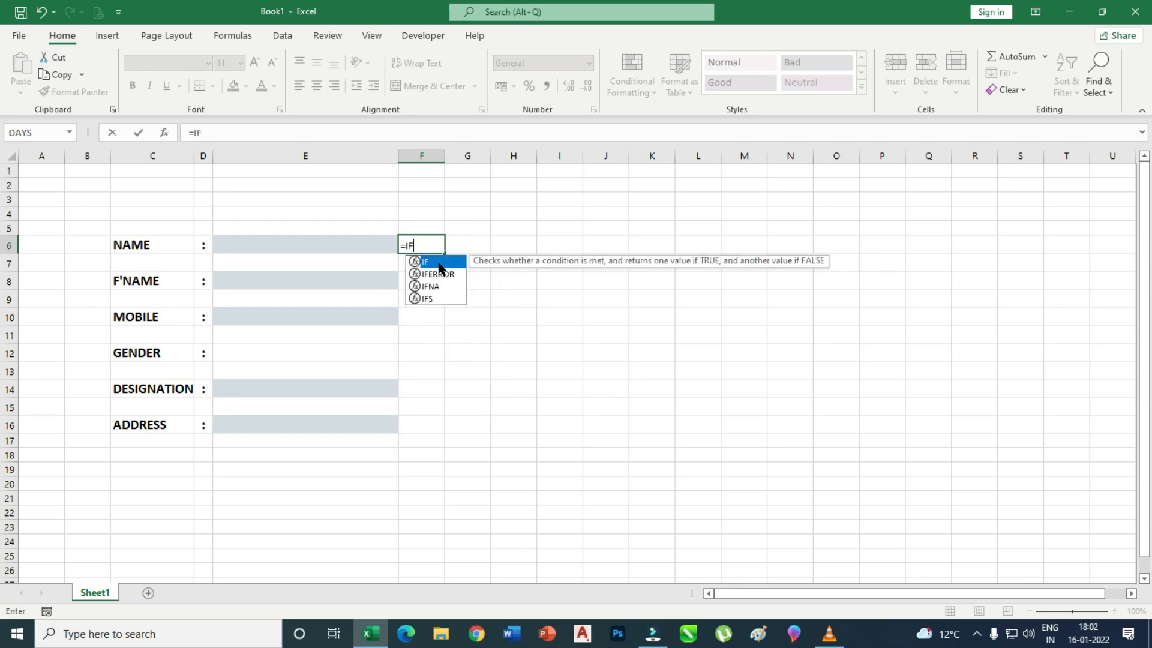
{"action": "double_click", "coordinate": [439, 264]}
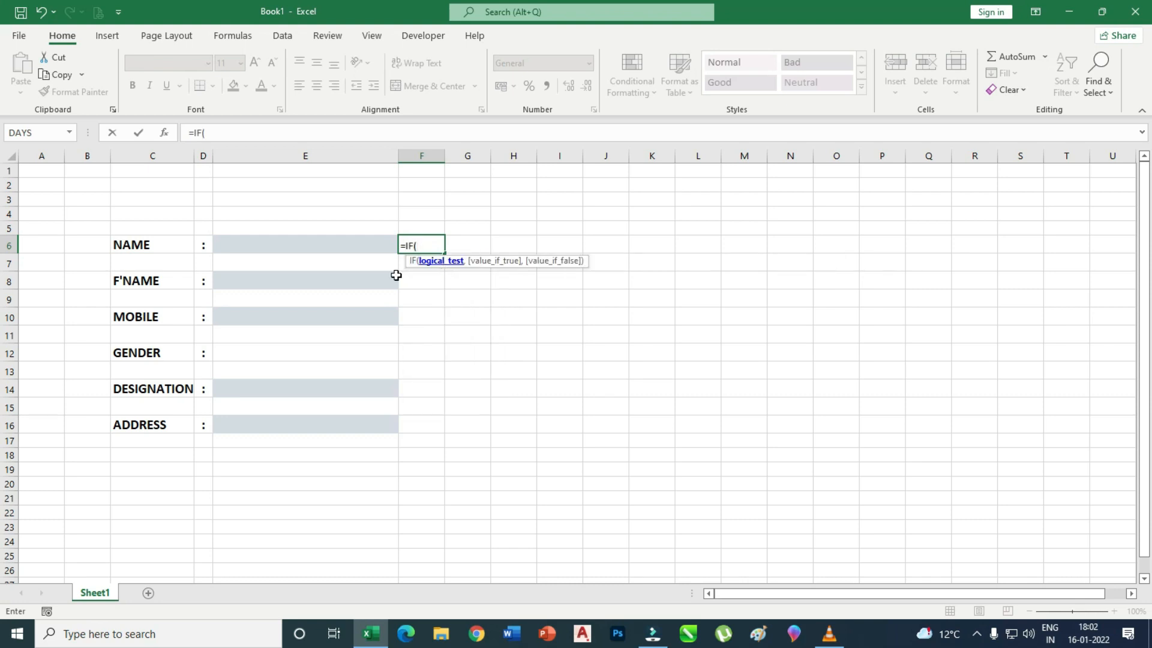
{"action": "left_click", "coordinate": [285, 247]}
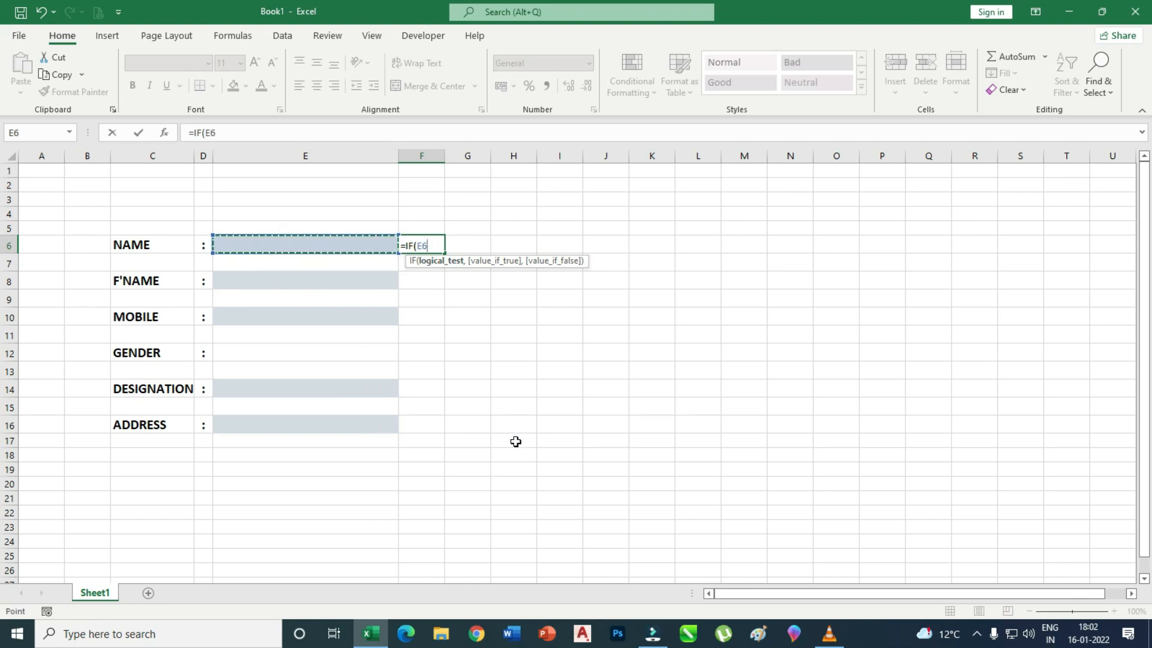
{"action": "type", "text": "="}
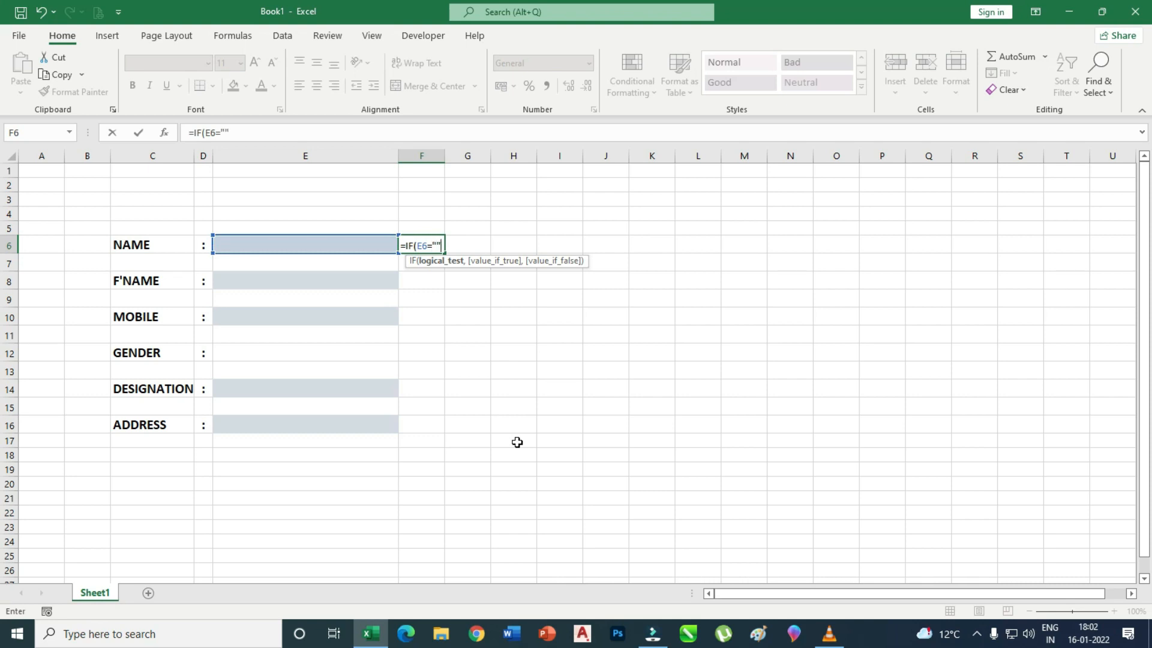
{"action": "type", "text": "\"\",\"T"}
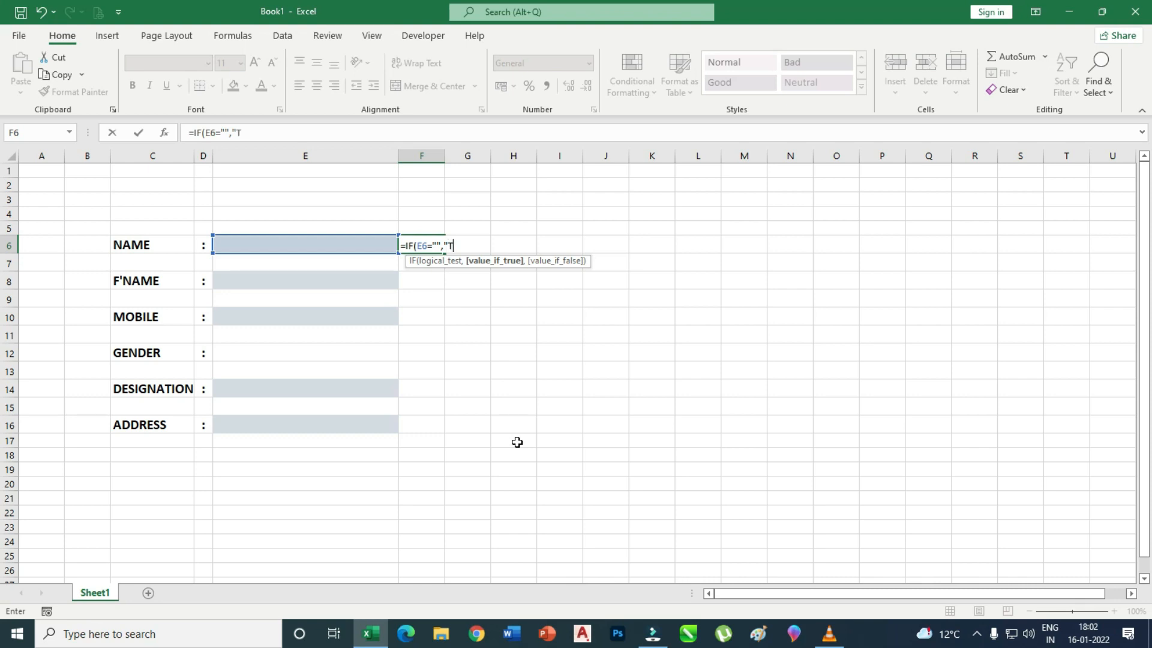
{"action": "type", "text": ",\"P"}
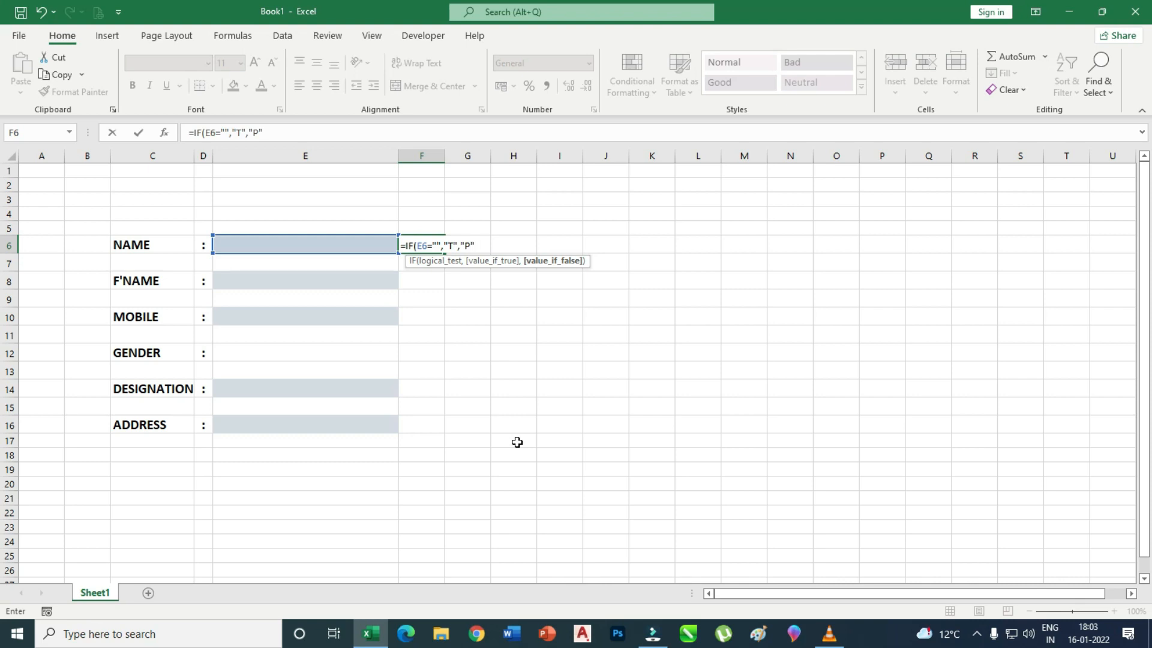
{"action": "type", "text": ")"}
{"action": "key", "text": "Return"}
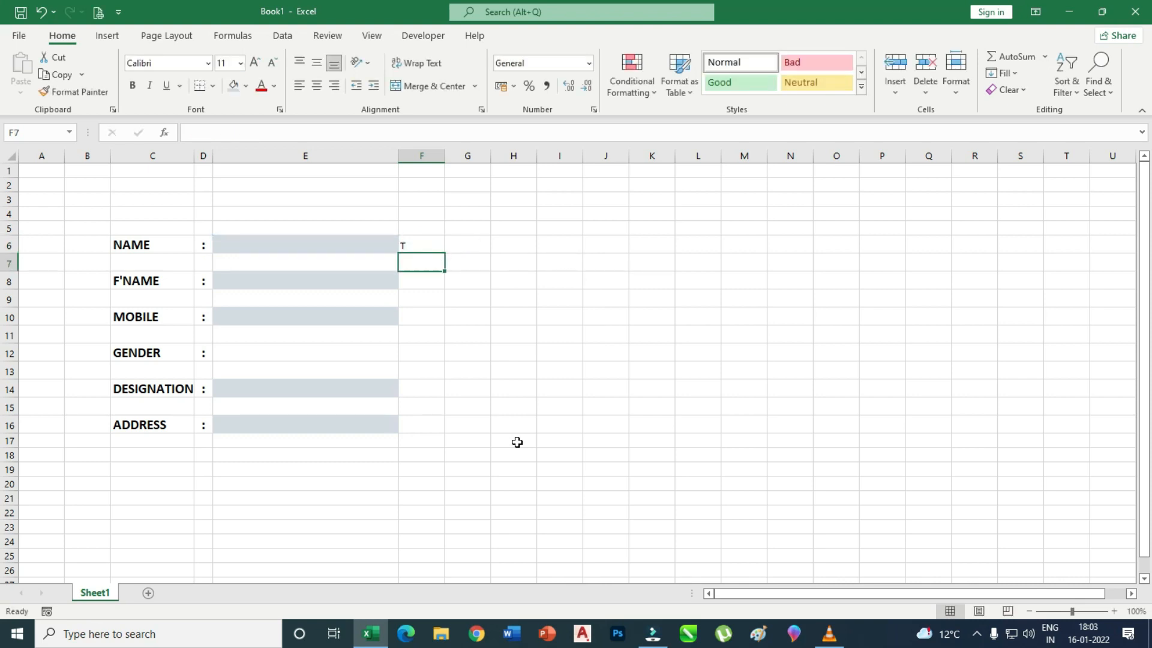
Test the formula with FGFGFG in E6, then clear E6 and reselect F6.
{"action": "left_click", "coordinate": [258, 240]}
{"action": "type", "text": "FGFGFG"}
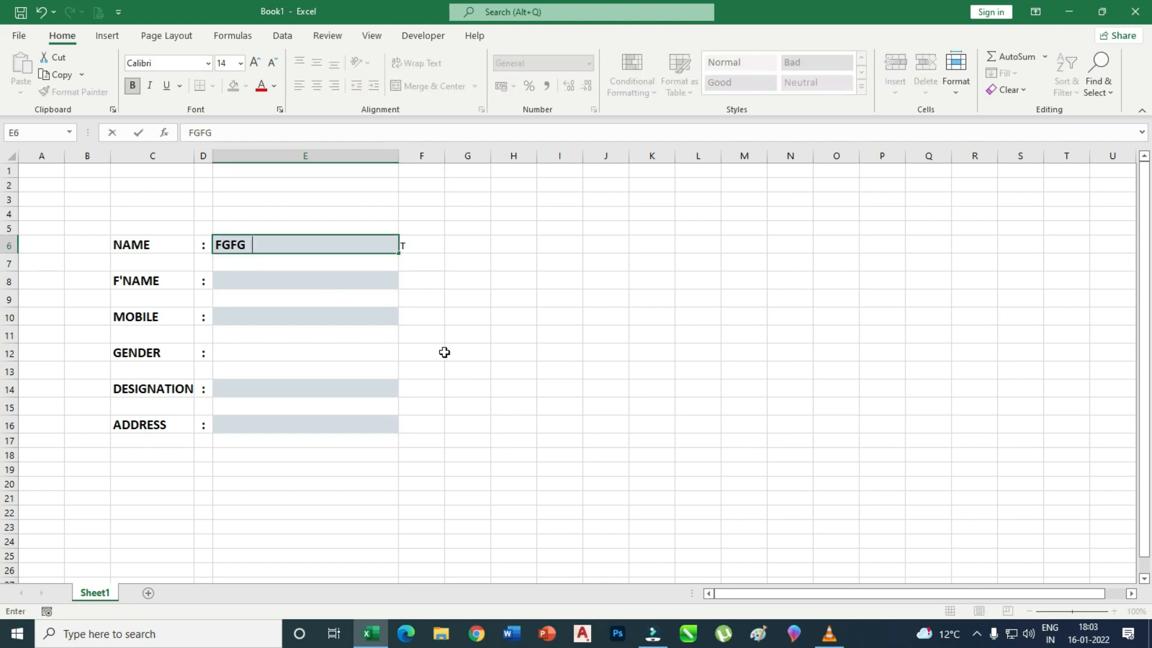
{"action": "left_click", "coordinate": [502, 351]}
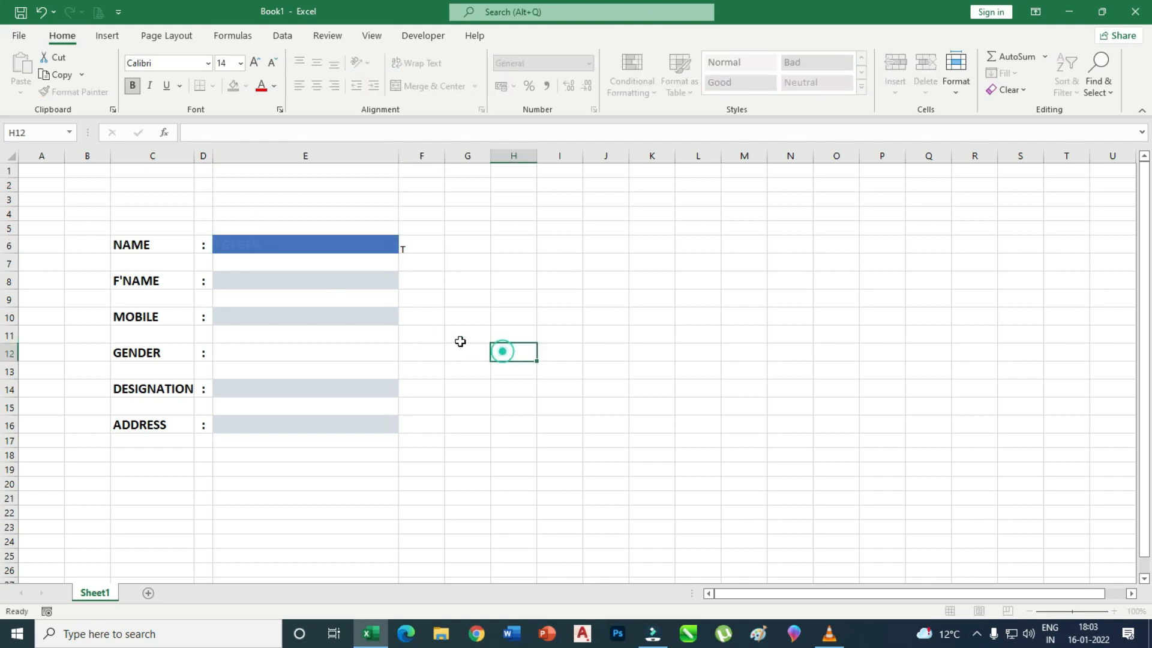
{"action": "left_click", "coordinate": [430, 250]}
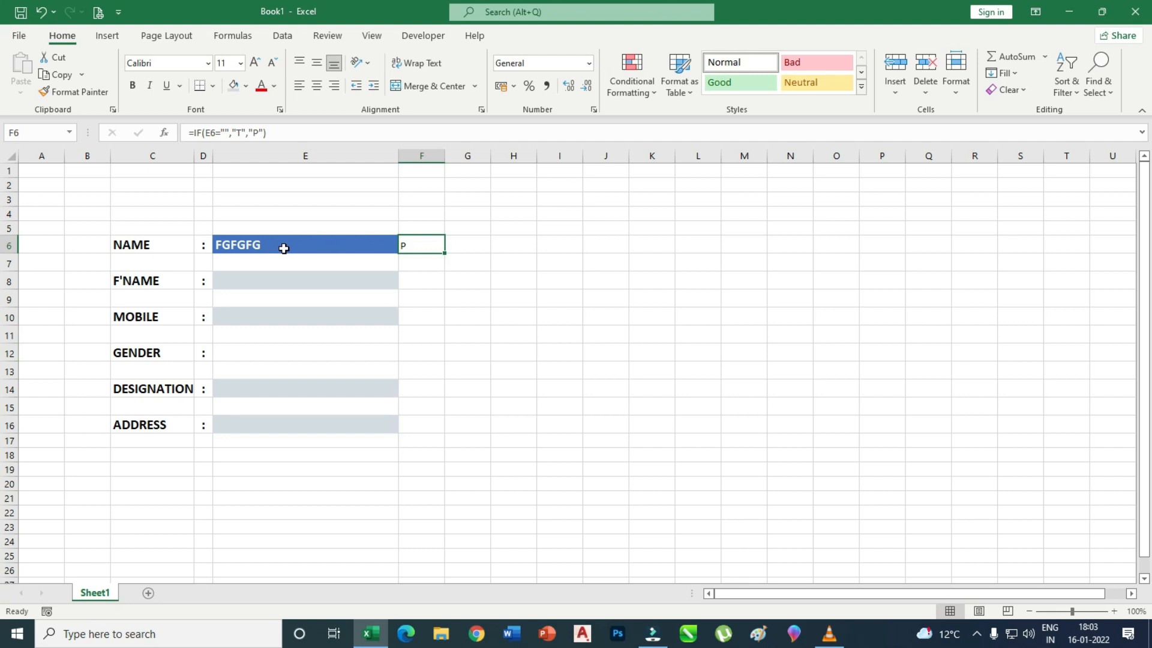
{"action": "key", "text": "BackSpace"}
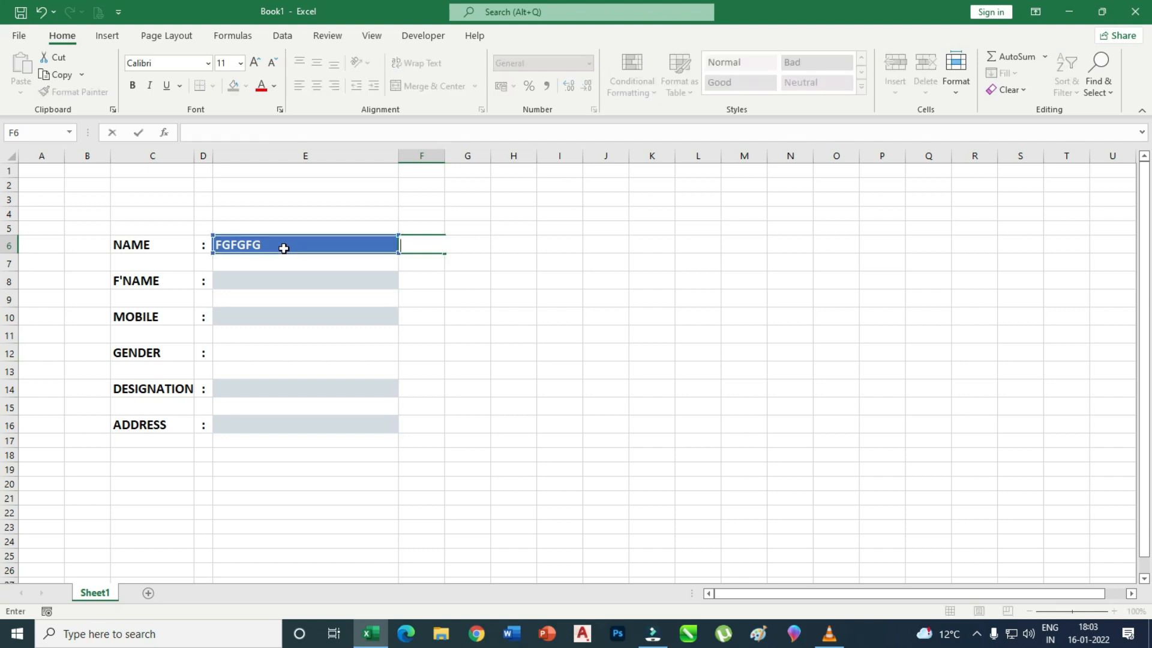
{"action": "key", "text": "Escape"}
{"action": "left_click", "coordinate": [267, 245]}
{"action": "key", "text": "Delete"}
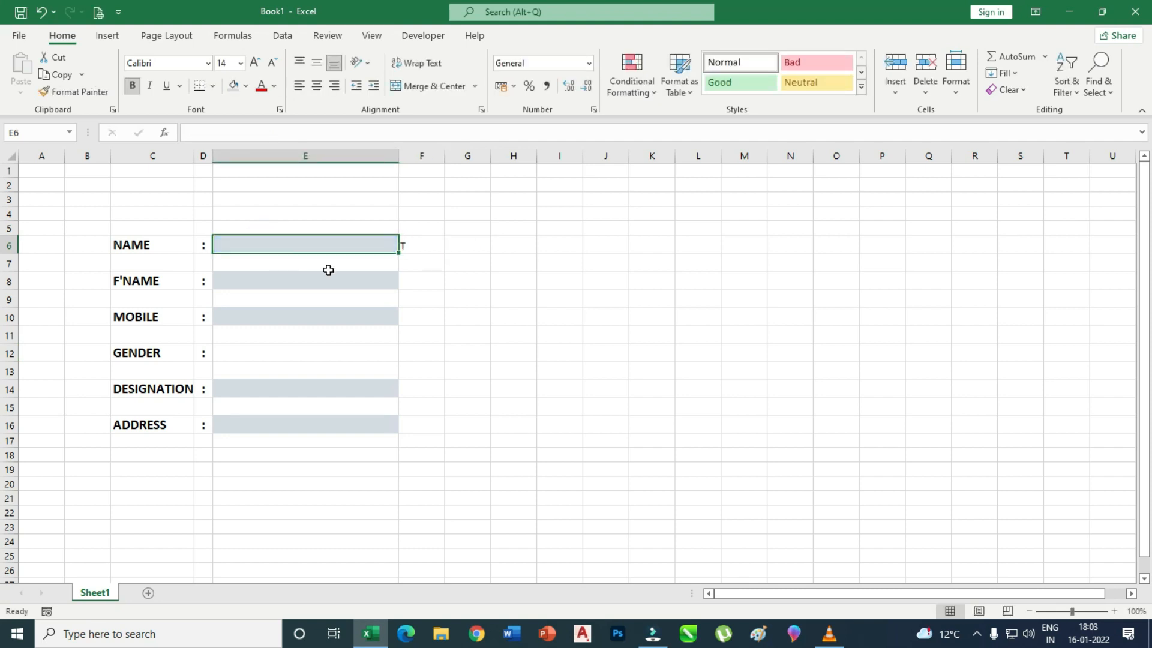
{"action": "left_click", "coordinate": [472, 295]}
{"action": "left_click", "coordinate": [425, 246]}
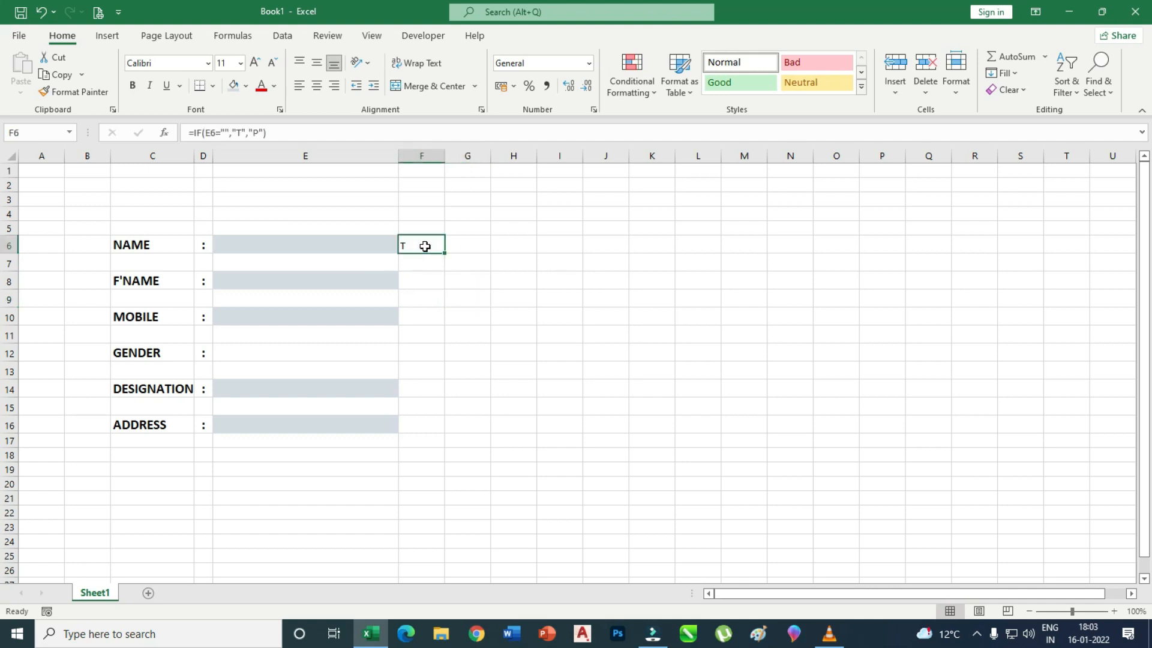
Apply the Wingdings 2 font to the status cell F6.
{"action": "left_click", "coordinate": [207, 63]}
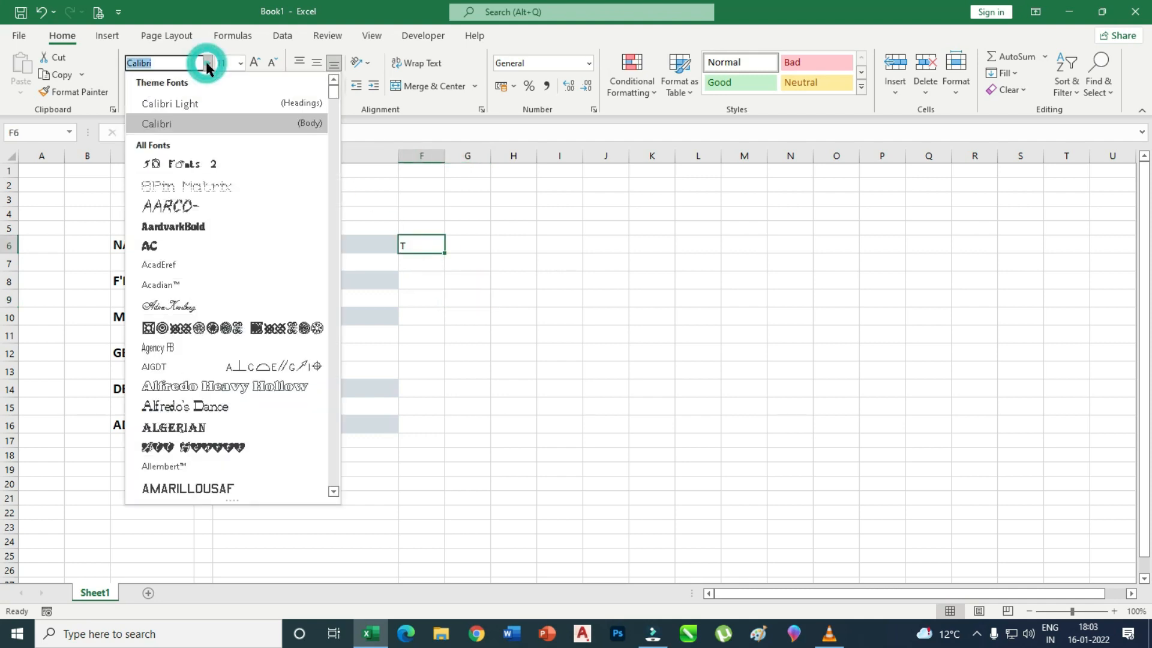
{"action": "left_click_drag", "start_coordinate": [333, 91], "coordinate": [330, 471]}
{"action": "scroll", "coordinate": [216, 341], "scroll_direction": "down", "scroll_amount": 2}
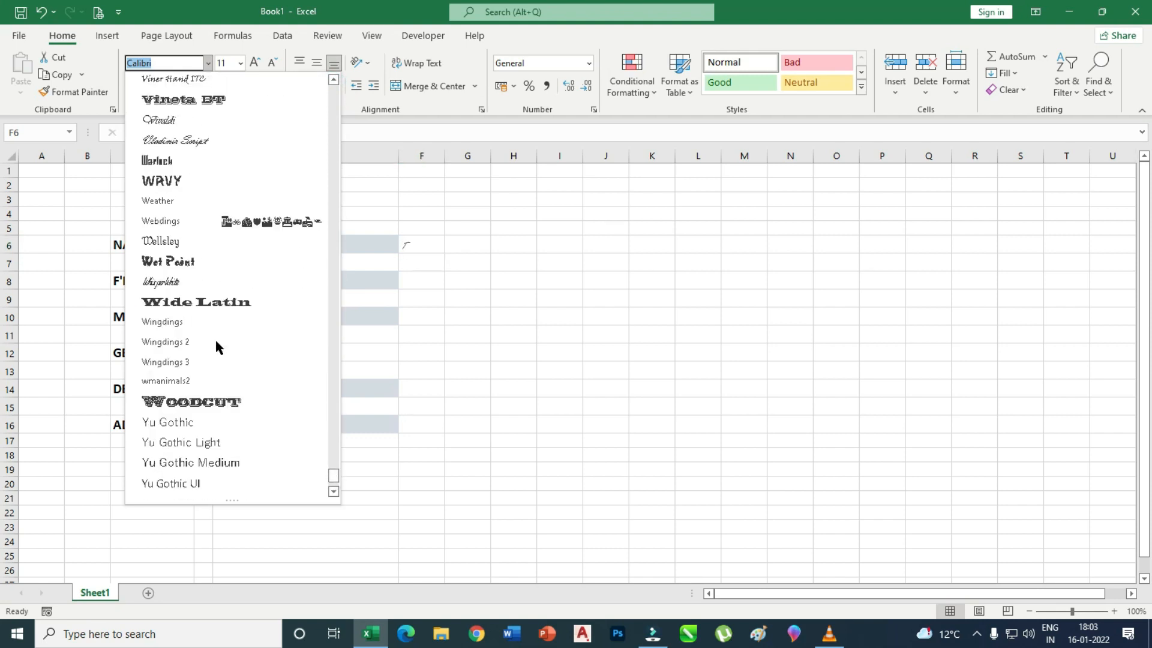
{"action": "left_click", "coordinate": [172, 345]}
{"action": "left_click", "coordinate": [515, 320]}
{"action": "left_click", "coordinate": [424, 251]}
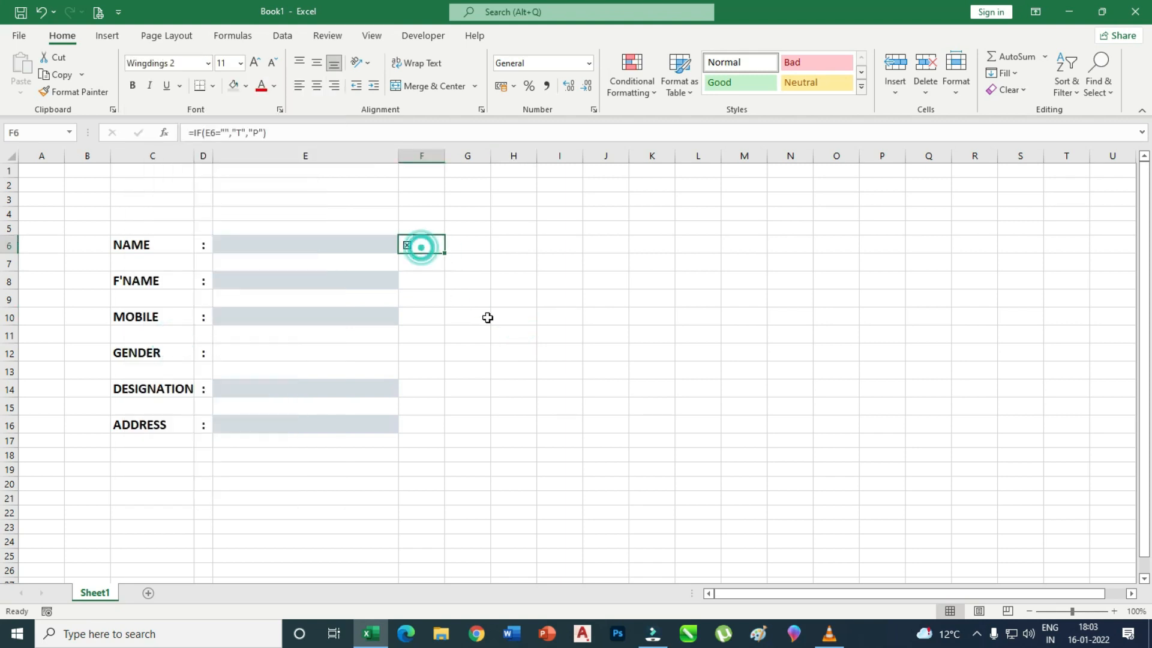
Set F6's symbol size to 14 and narrow column F to fit it.
{"action": "left_click", "coordinate": [254, 62]}
{"action": "left_click", "coordinate": [255, 62]}
{"action": "left_click", "coordinate": [254, 62]}
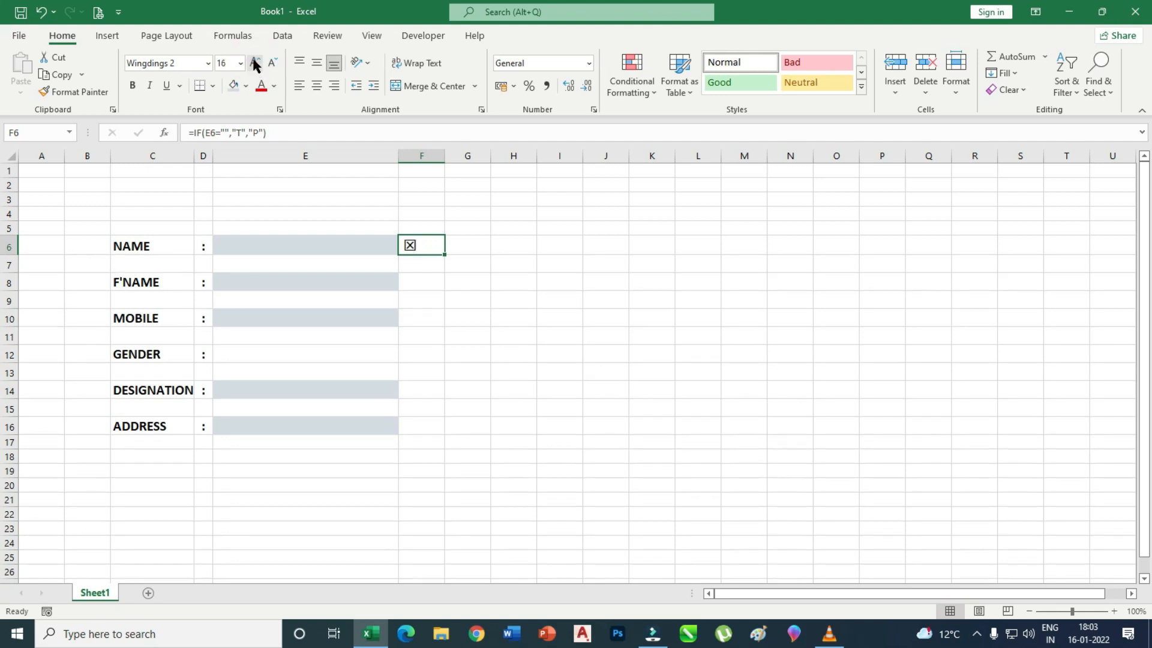
{"action": "left_click", "coordinate": [270, 62]}
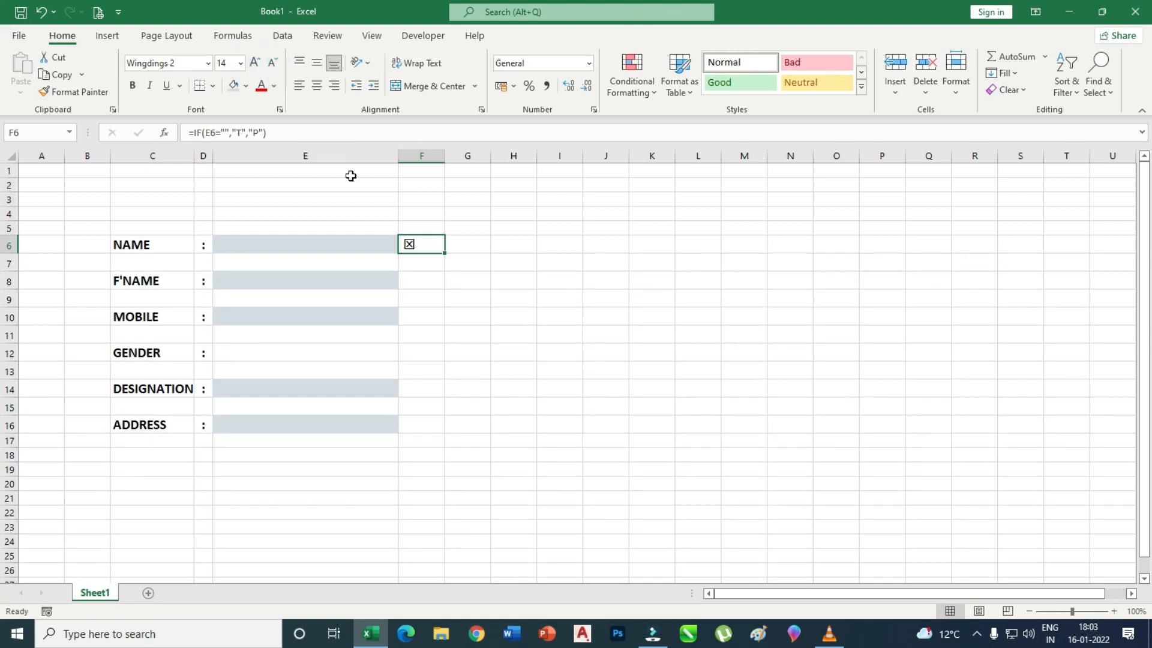
{"action": "left_click_drag", "start_coordinate": [447, 156], "coordinate": [419, 159]}
{"action": "left_click", "coordinate": [519, 267]}
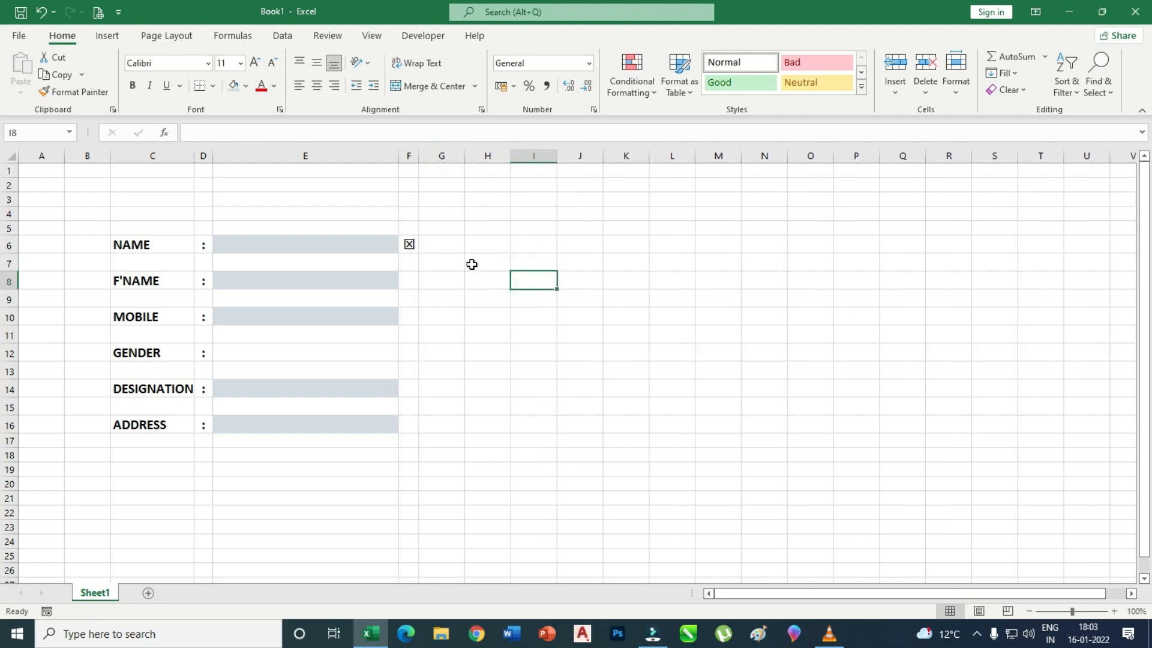
{"action": "key", "text": "Left"}
{"action": "left_click", "coordinate": [408, 244]}
Type the test name DFGDGDGD in E6 to confirm F6 shows a tick.
{"action": "left_click", "coordinate": [290, 248]}
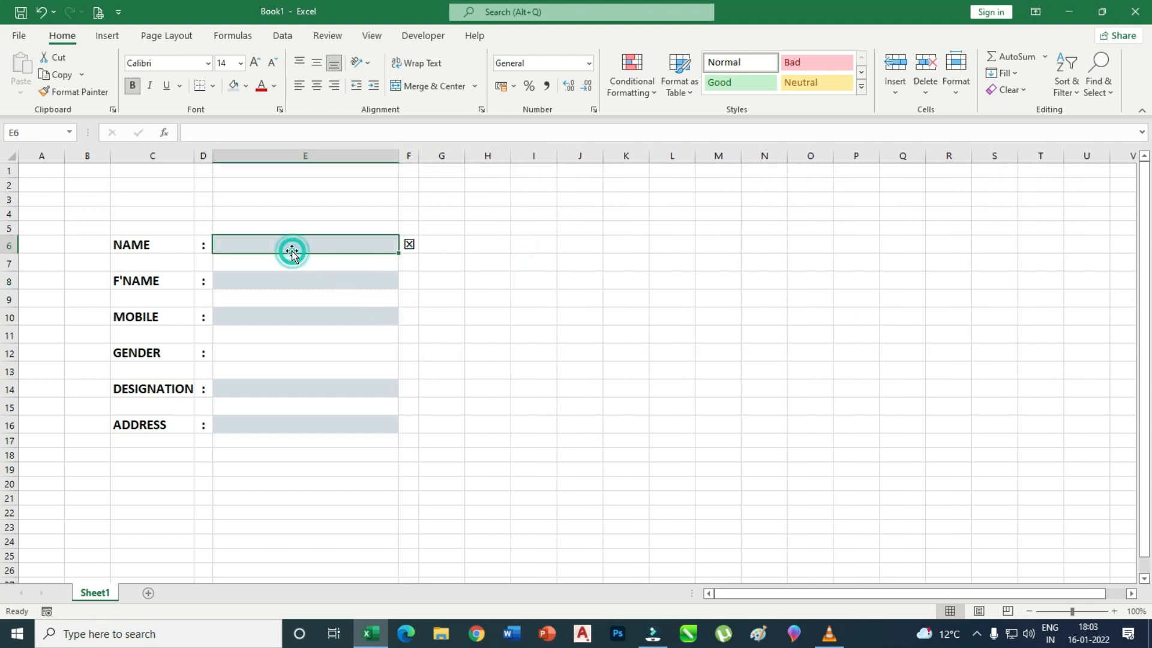
{"action": "type", "text": "DFGDGDGD"}
{"action": "left_click", "coordinate": [550, 333]}
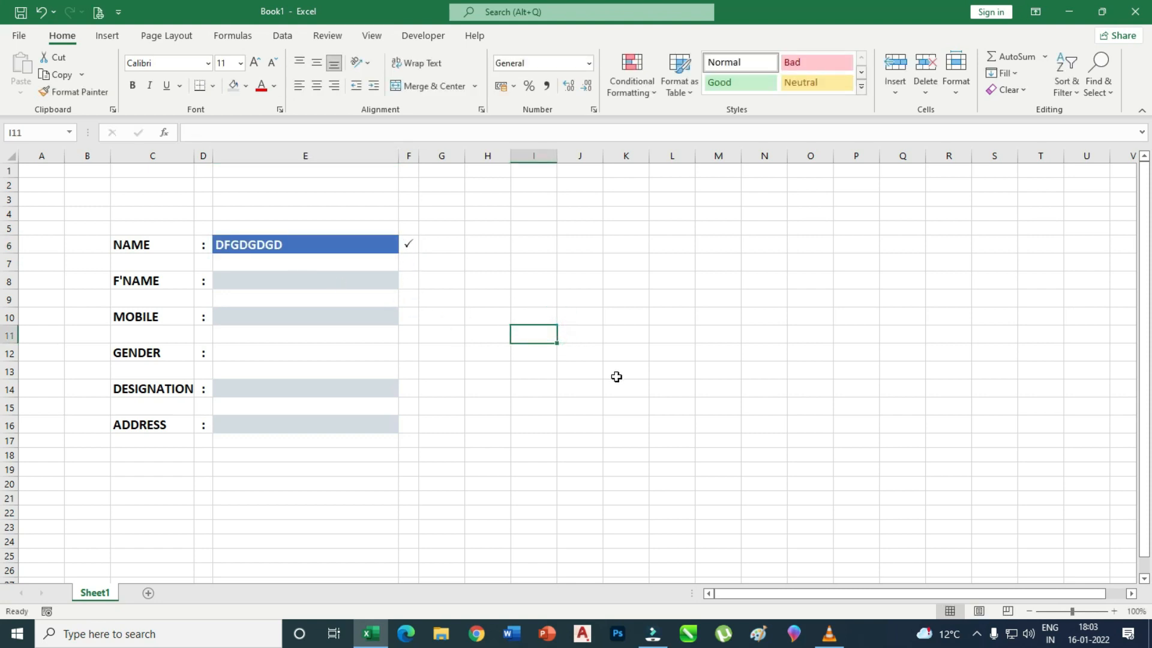
{"action": "left_click", "coordinate": [442, 282]}
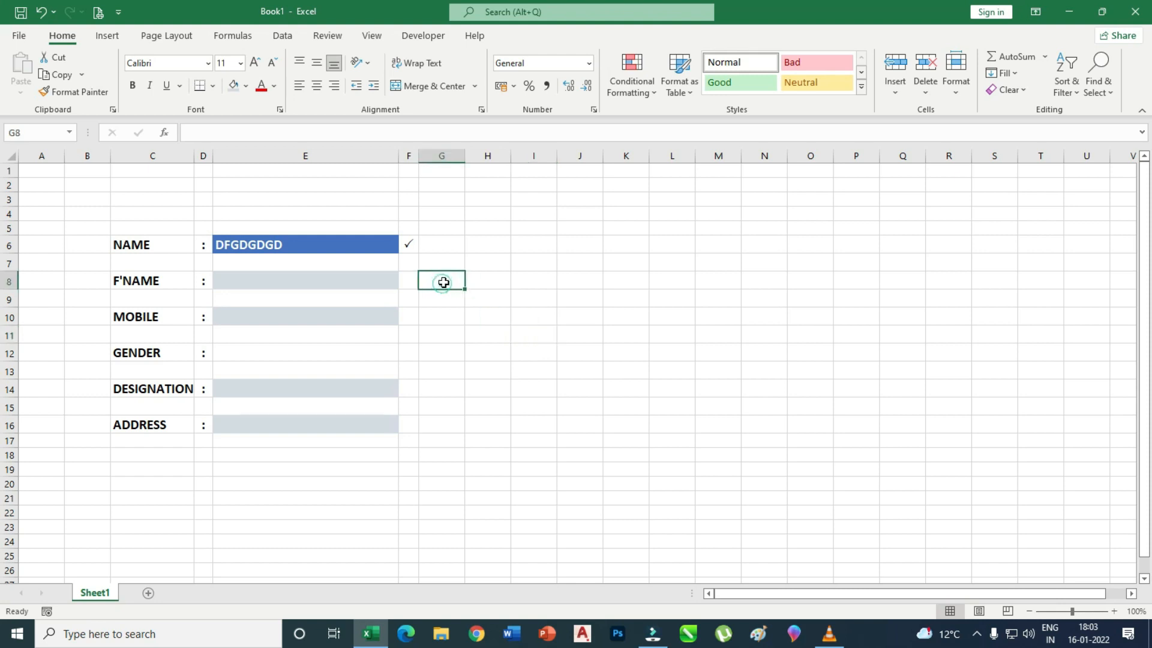
{"action": "left_click", "coordinate": [409, 244]}
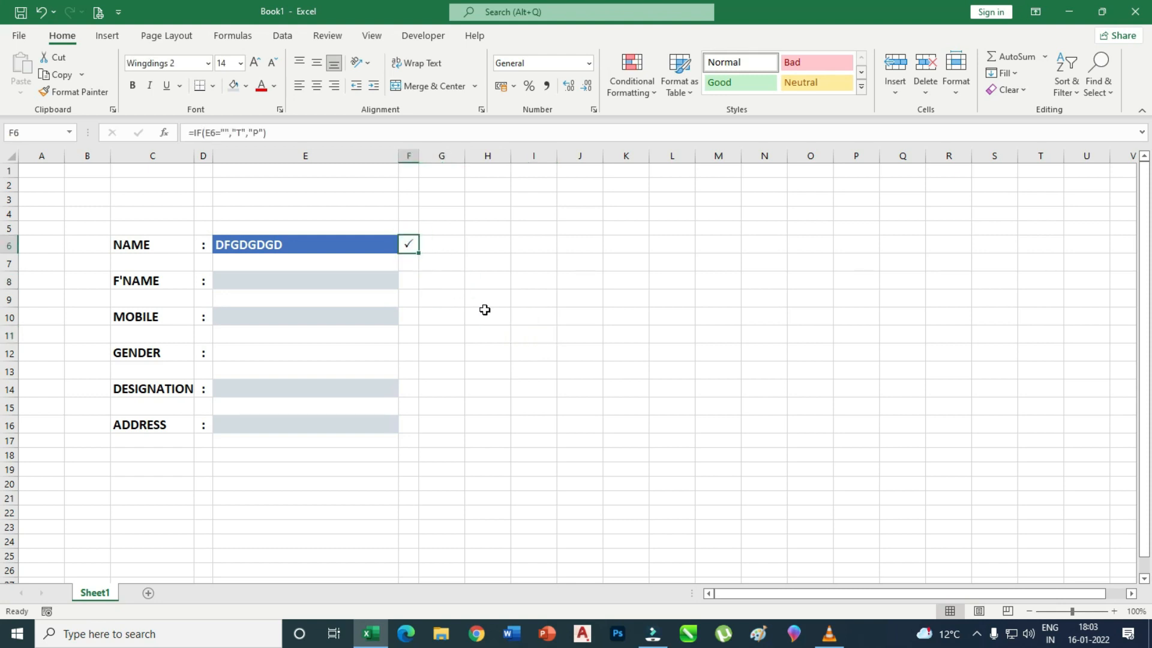
{"action": "left_click", "coordinate": [484, 310]}
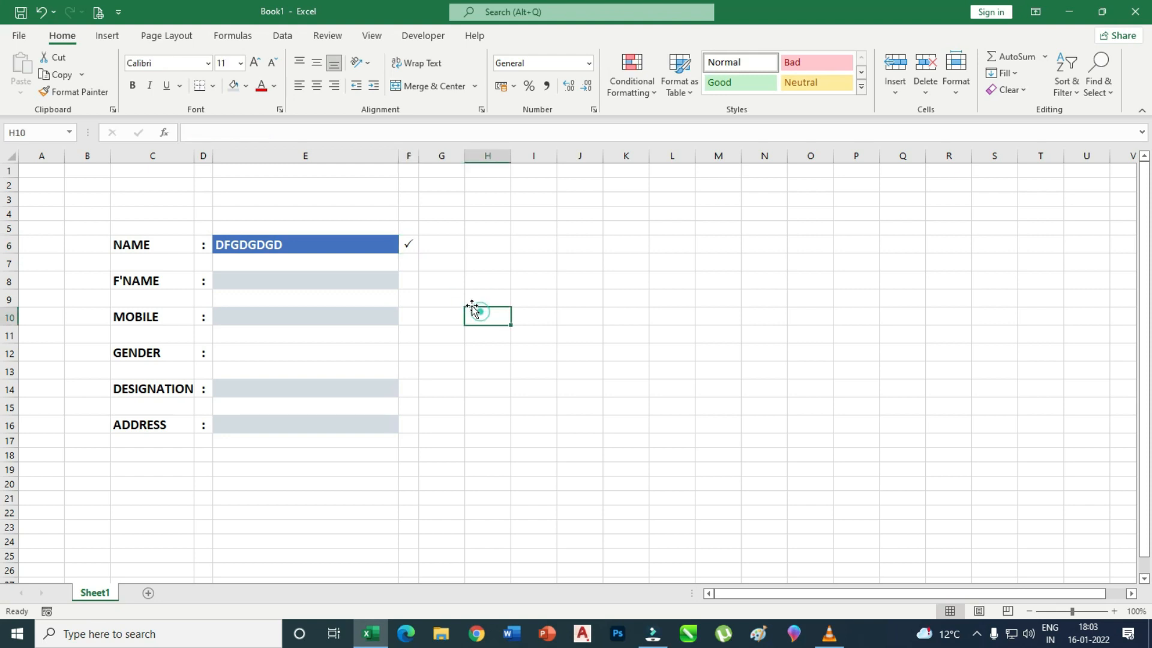
{"action": "left_click", "coordinate": [411, 247]}
Copy F6's status formula into F8, F10 and F16, leaving F14 beside DESIGNATION empty.
{"action": "key", "text": "ctrl+c"}
{"action": "left_click", "coordinate": [412, 279]}
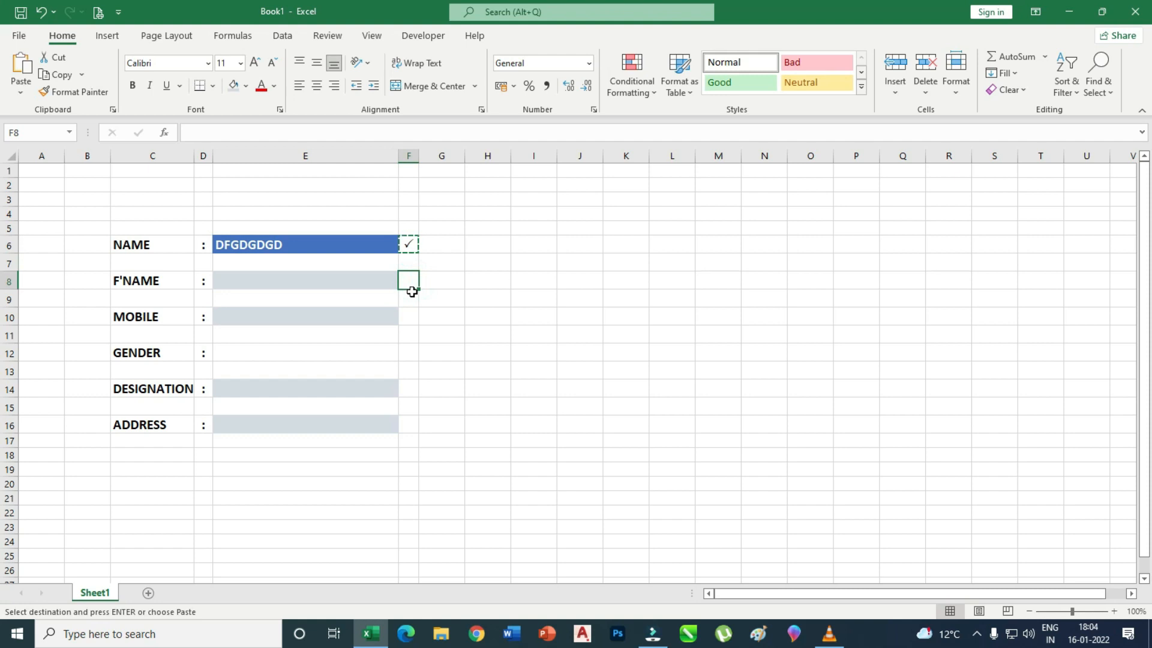
{"action": "key", "text": "ctrl+v"}
{"action": "left_click", "coordinate": [409, 315]}
{"action": "key", "text": "ctrl+v"}
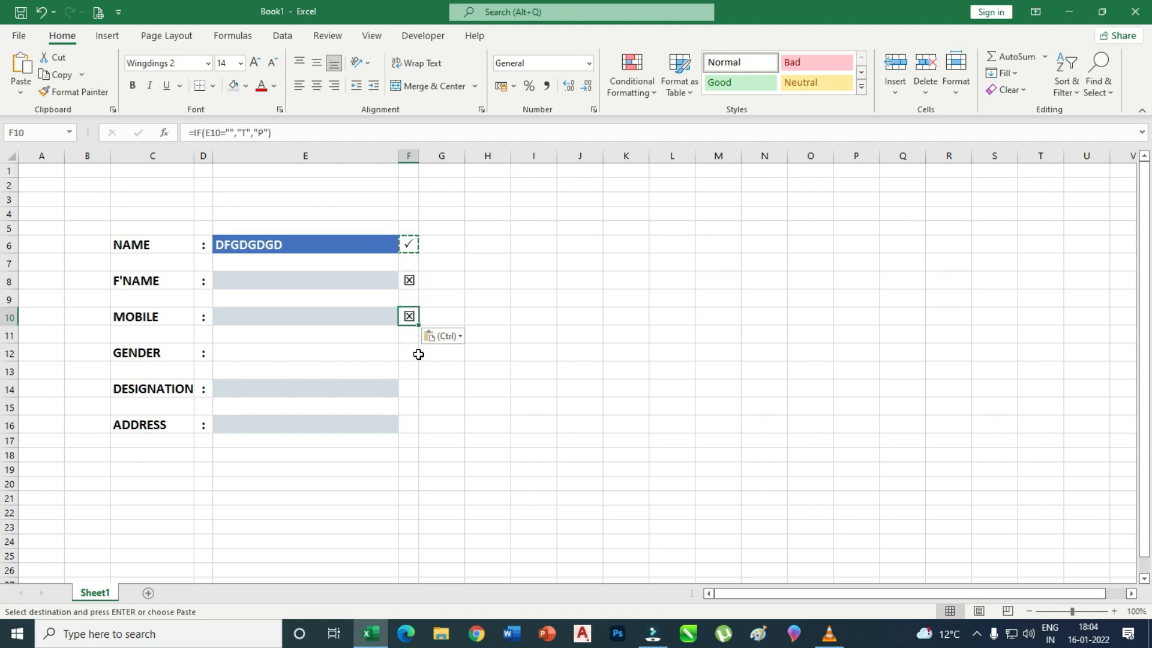
{"action": "left_click", "coordinate": [412, 382]}
{"action": "key", "text": "ctrl+v"}
{"action": "left_click", "coordinate": [406, 425]}
{"action": "key", "text": "ctrl+v"}
{"action": "left_click", "coordinate": [533, 373]}
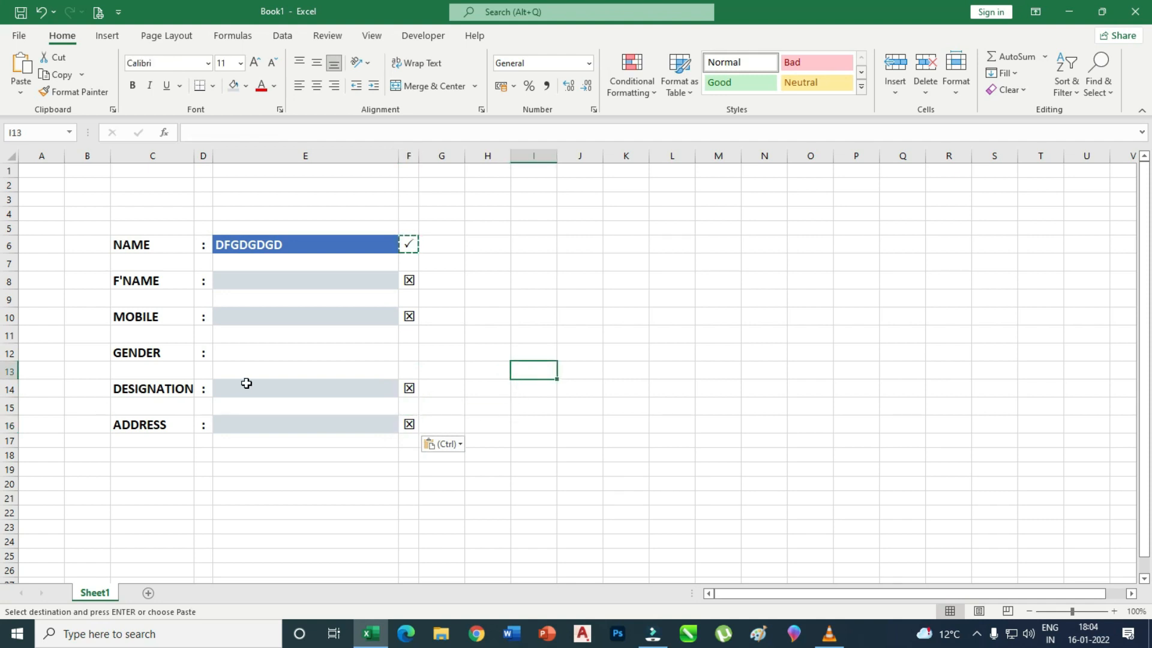
{"action": "left_click", "coordinate": [411, 389]}
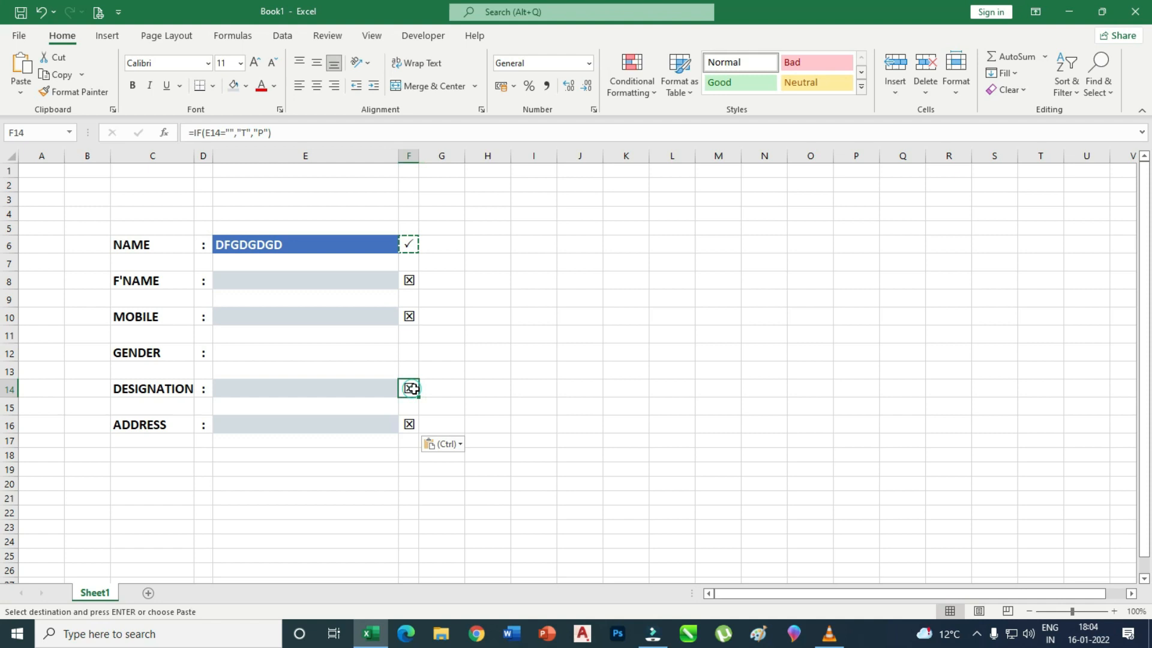
{"action": "key", "text": "Delete"}
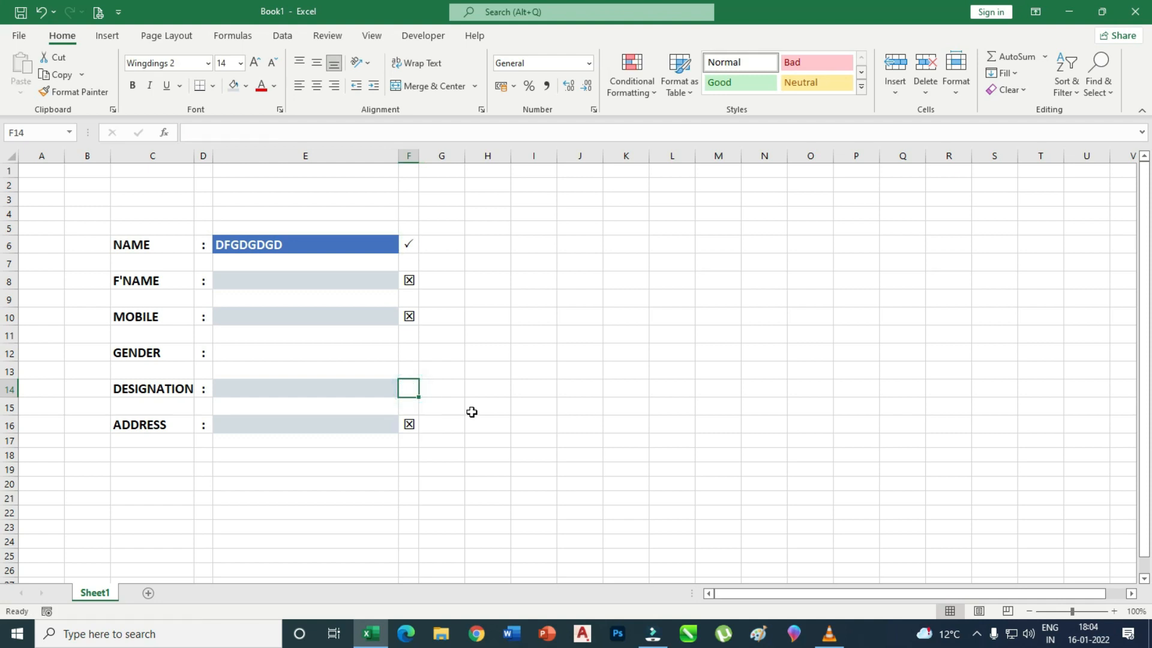
{"action": "left_click", "coordinate": [487, 376]}
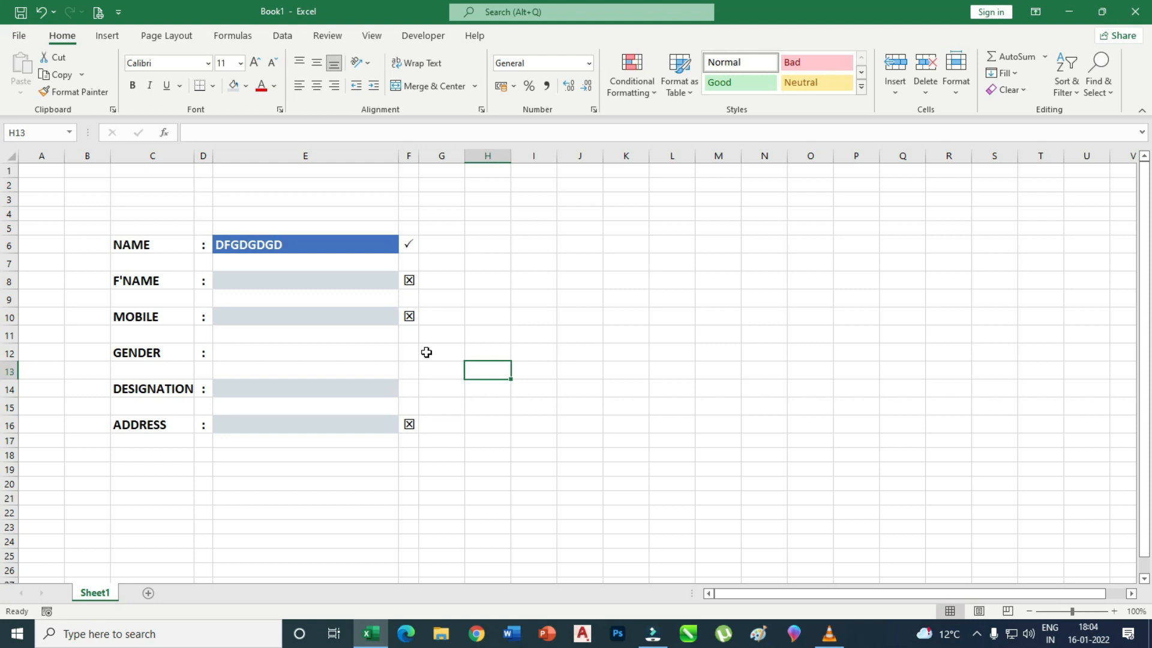
Fill E8, E10, E14 and E16 with test text to check the status symbols.
{"action": "left_click", "coordinate": [306, 280]}
{"action": "type", "text": "DFGDFG"}
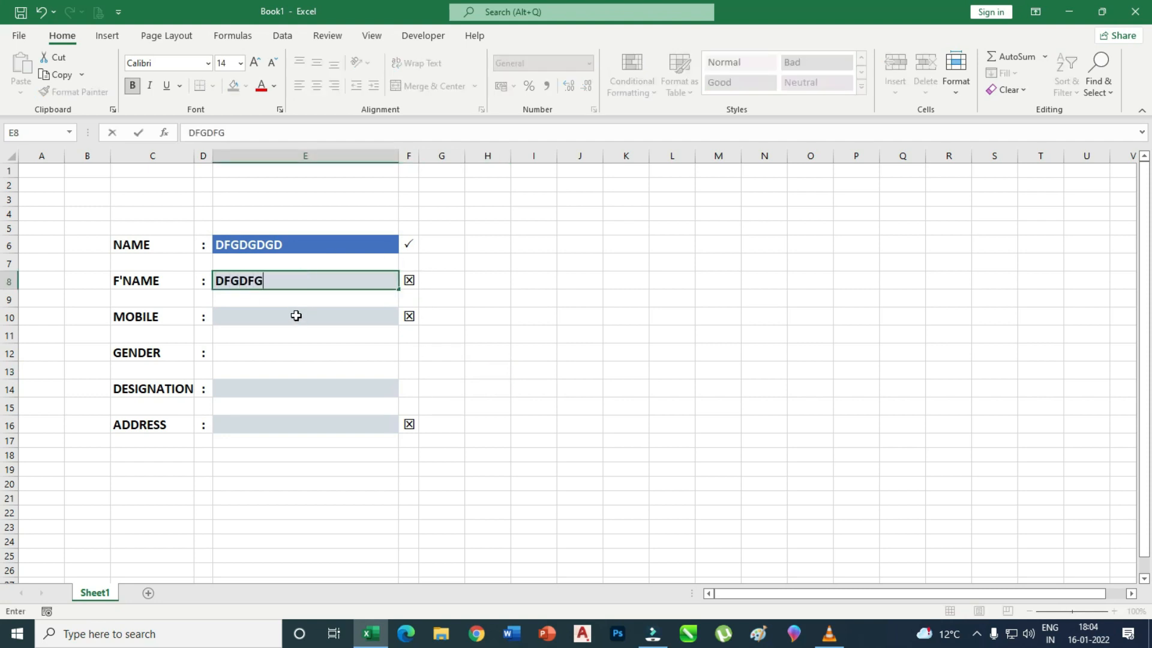
{"action": "left_click", "coordinate": [298, 318]}
{"action": "type", "text": "GDFGD"}
{"action": "left_click", "coordinate": [303, 391]}
{"action": "type", "text": "DFG"}
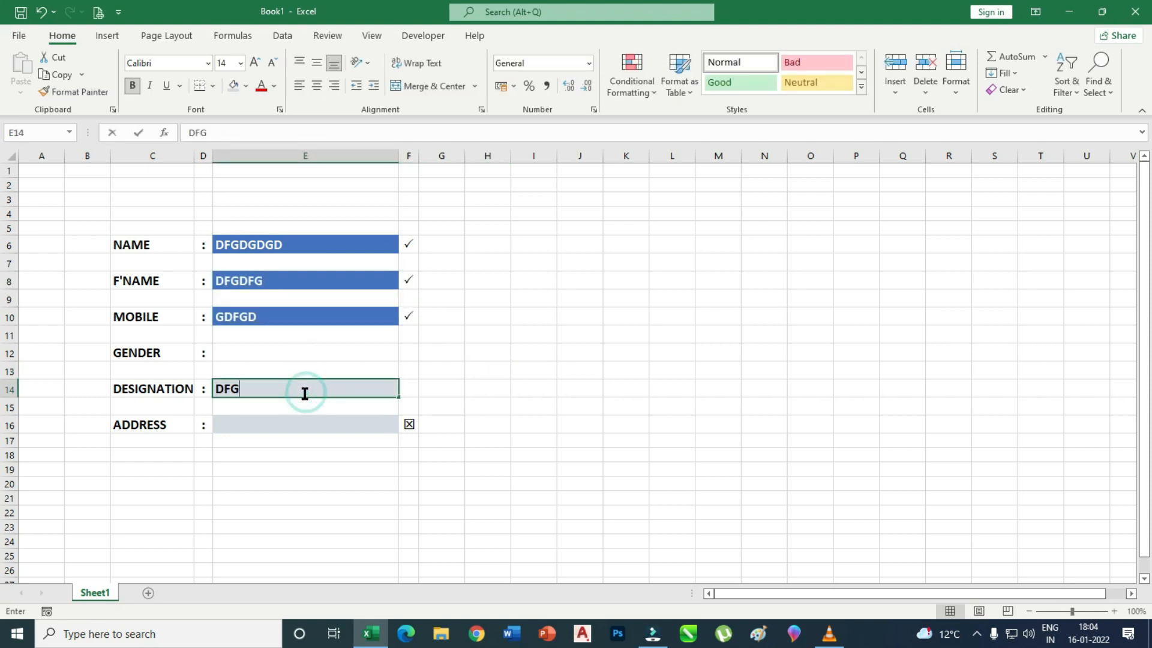
{"action": "type", "text": "DF"}
{"action": "left_click", "coordinate": [306, 426]}
{"action": "type", "text": "DFGDG"}
{"action": "left_click", "coordinate": [544, 370]}
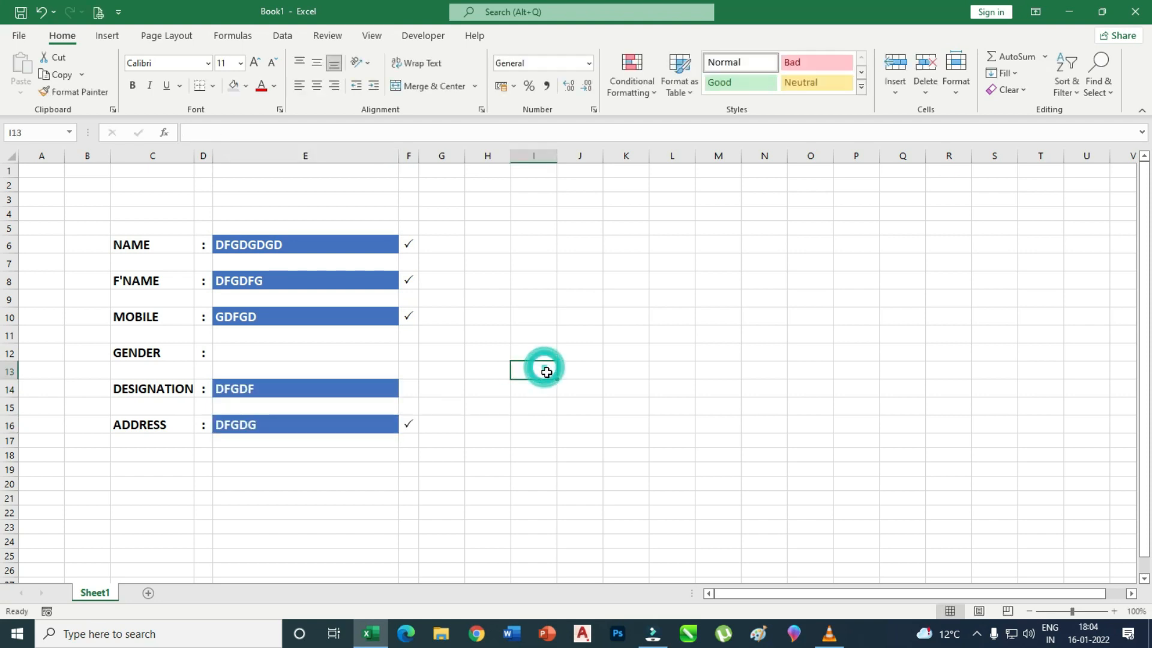
Clear the test entries from E16, E14, E10, E8 and E6.
{"action": "left_click", "coordinate": [271, 425]}
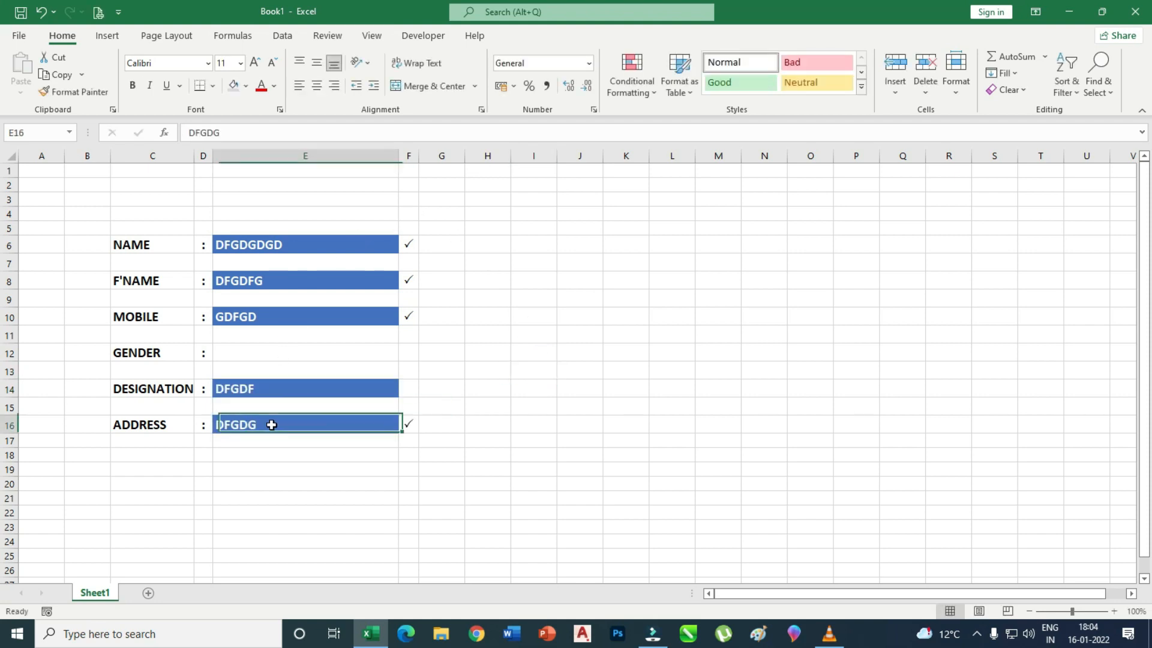
{"action": "key", "text": "Delete"}
{"action": "left_click", "coordinate": [276, 392]}
{"action": "key", "text": "Delete"}
{"action": "left_click", "coordinate": [272, 314]}
{"action": "key", "text": "Delete"}
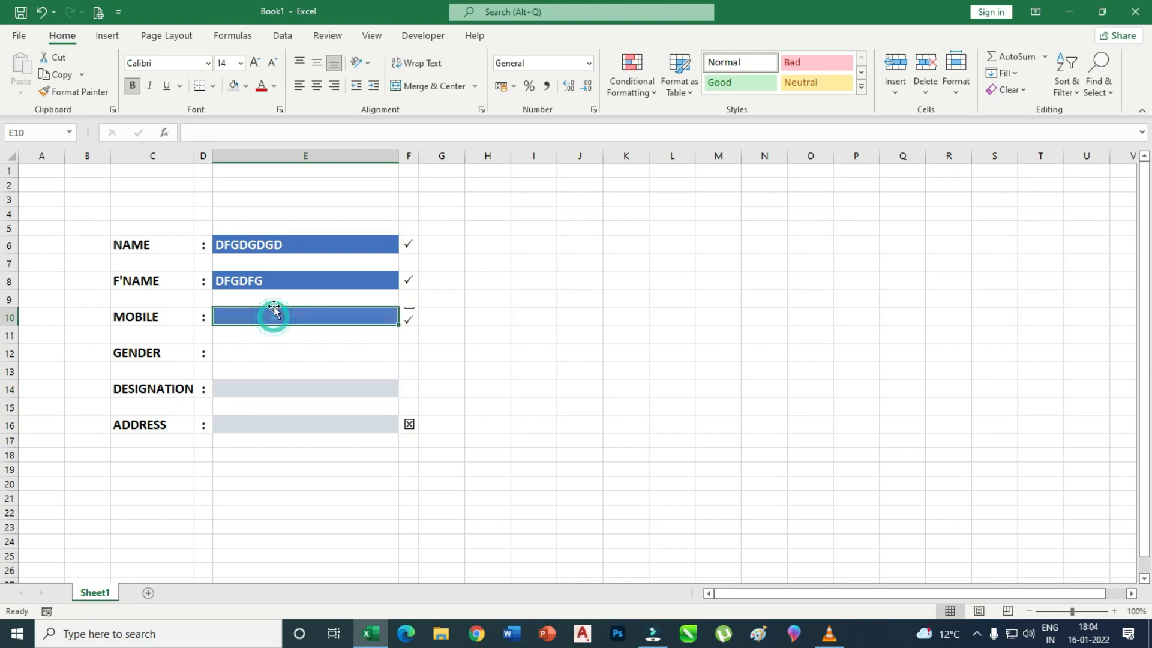
{"action": "left_click", "coordinate": [261, 279]}
{"action": "key", "text": "Delete"}
{"action": "left_click", "coordinate": [267, 240]}
{"action": "key", "text": "Delete"}
{"action": "left_click", "coordinate": [558, 330]}
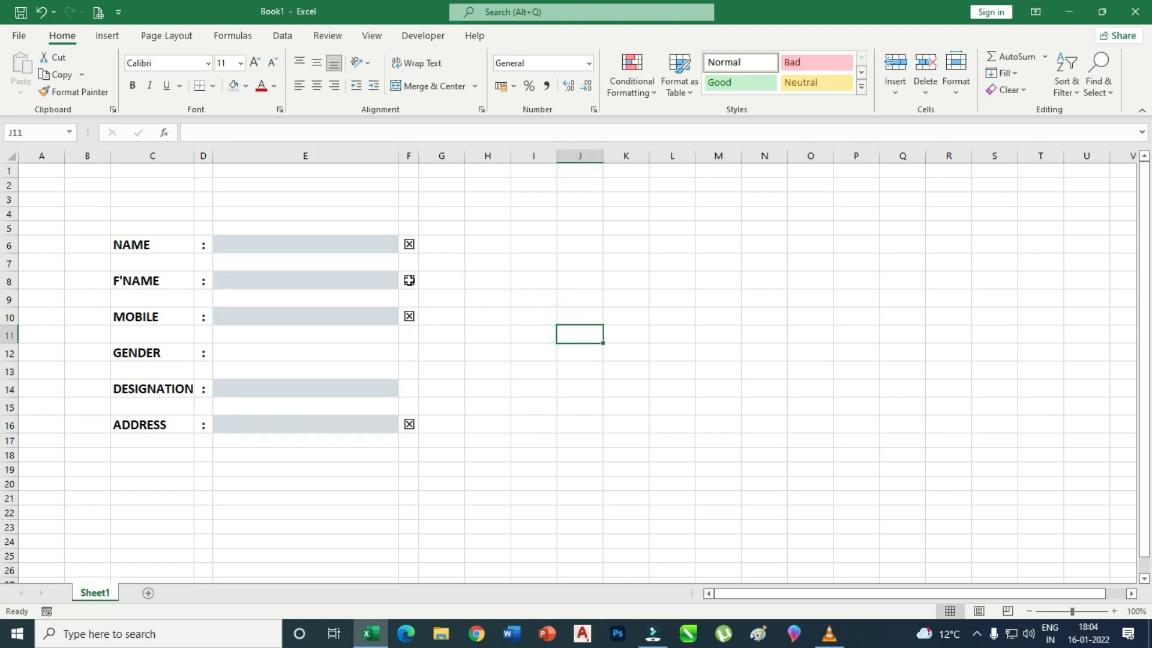
Correct the status formula in F6 by adding a T.
{"action": "left_click", "coordinate": [409, 244]}
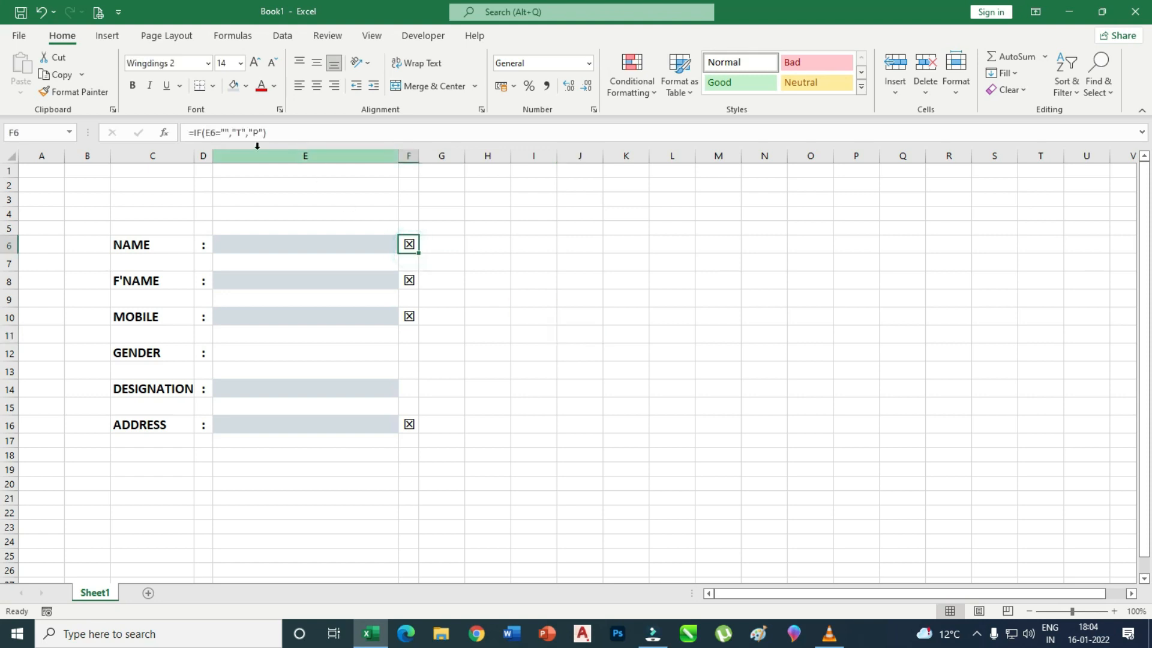
{"action": "left_click", "coordinate": [236, 133]}
{"action": "type", "text": "T"}
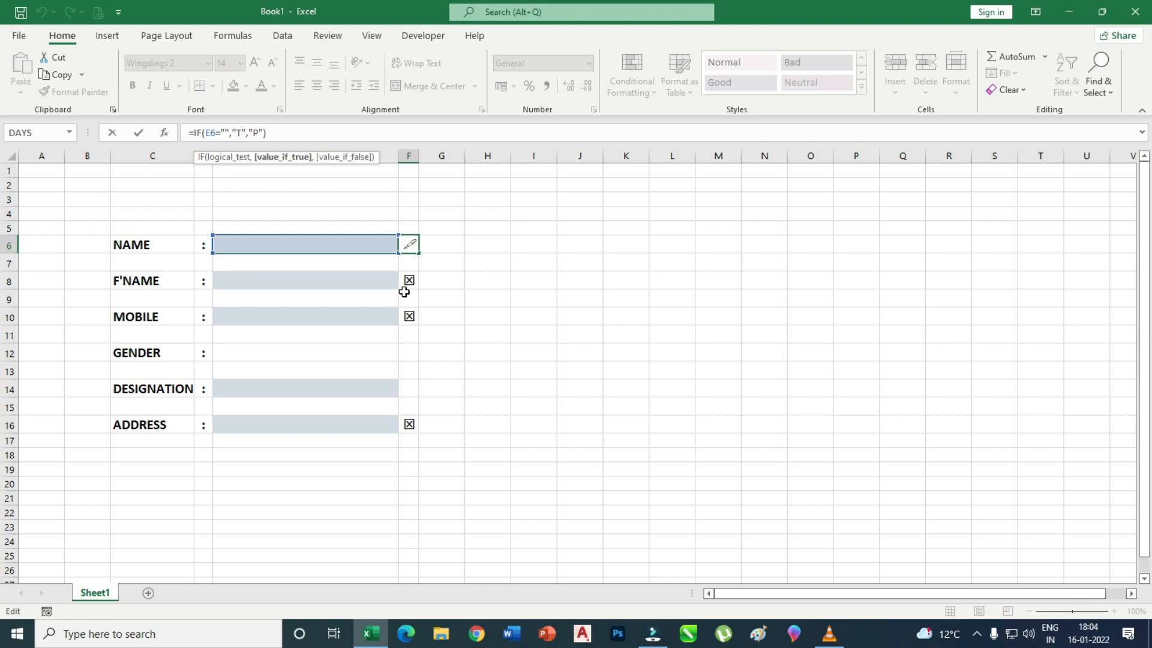
{"action": "left_click", "coordinate": [588, 336]}
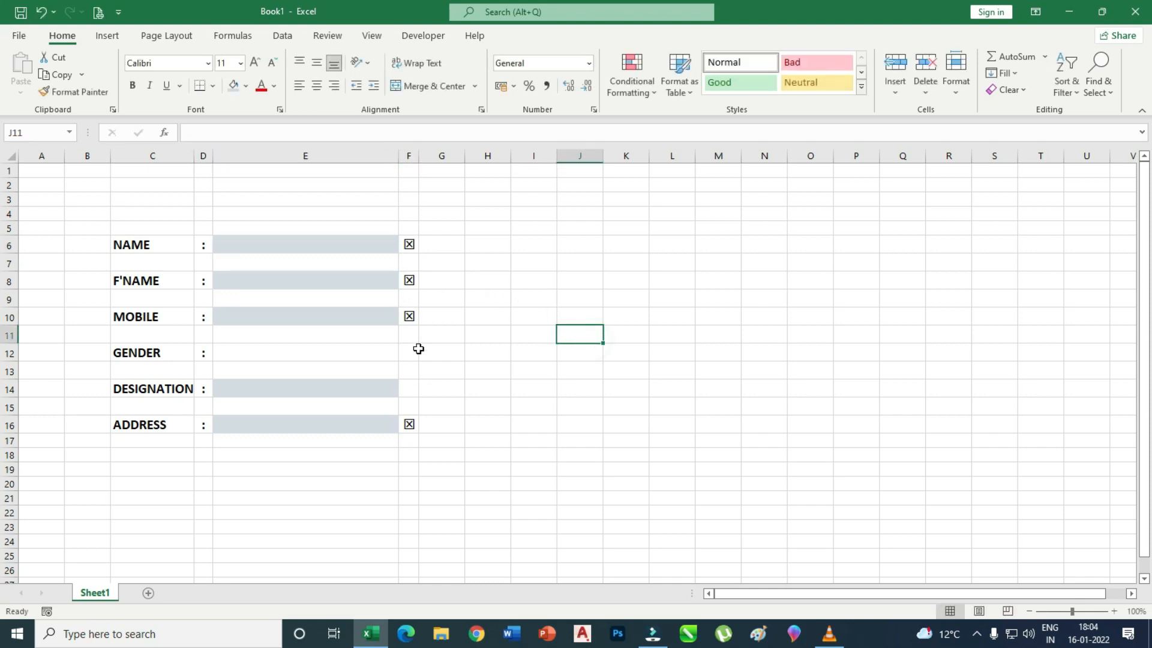
Start a new conditional formatting rule on F6 for cells with No Blanks.
{"action": "left_click", "coordinate": [409, 245]}
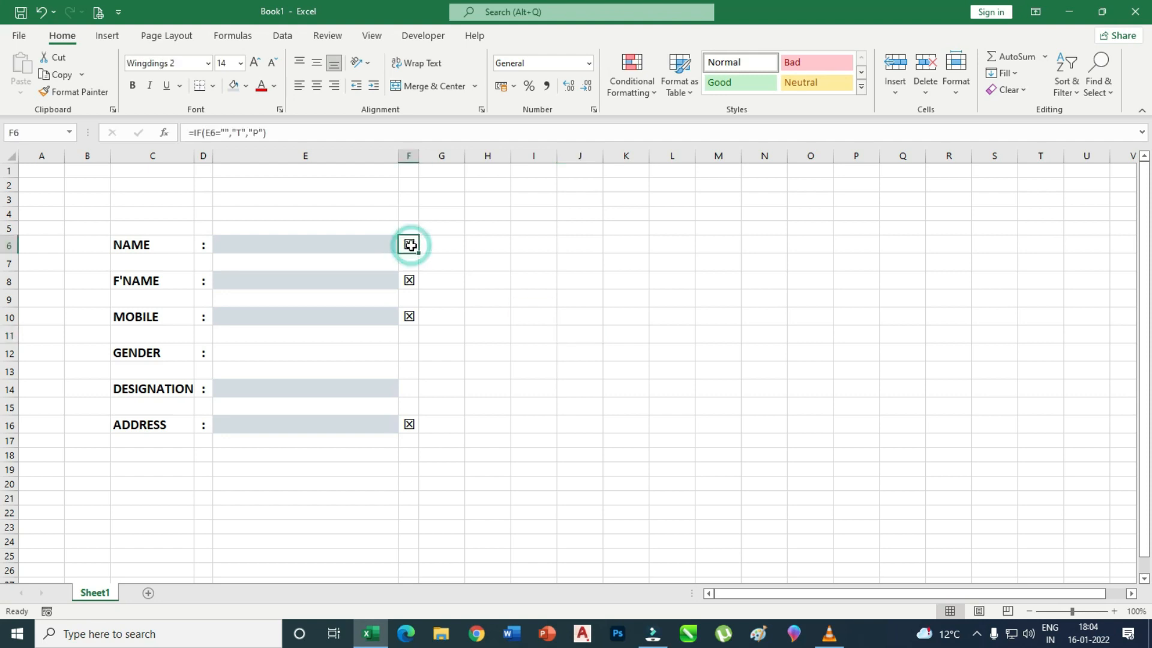
{"action": "left_click", "coordinate": [648, 90]}
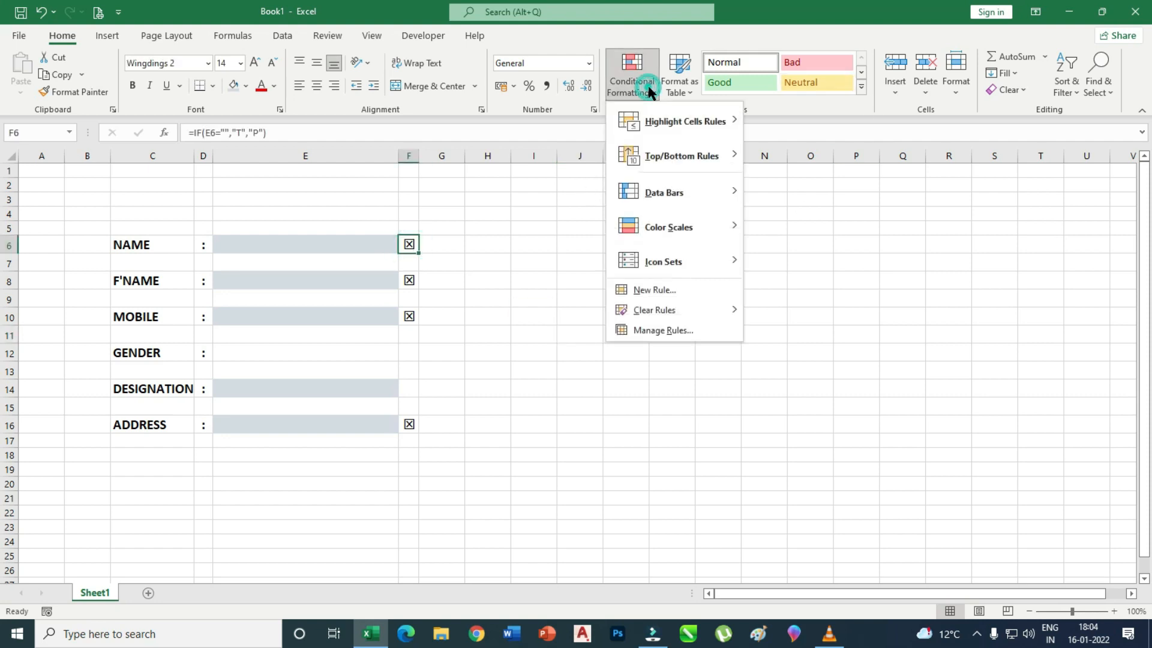
{"action": "mouse_move", "coordinate": [694, 126]}
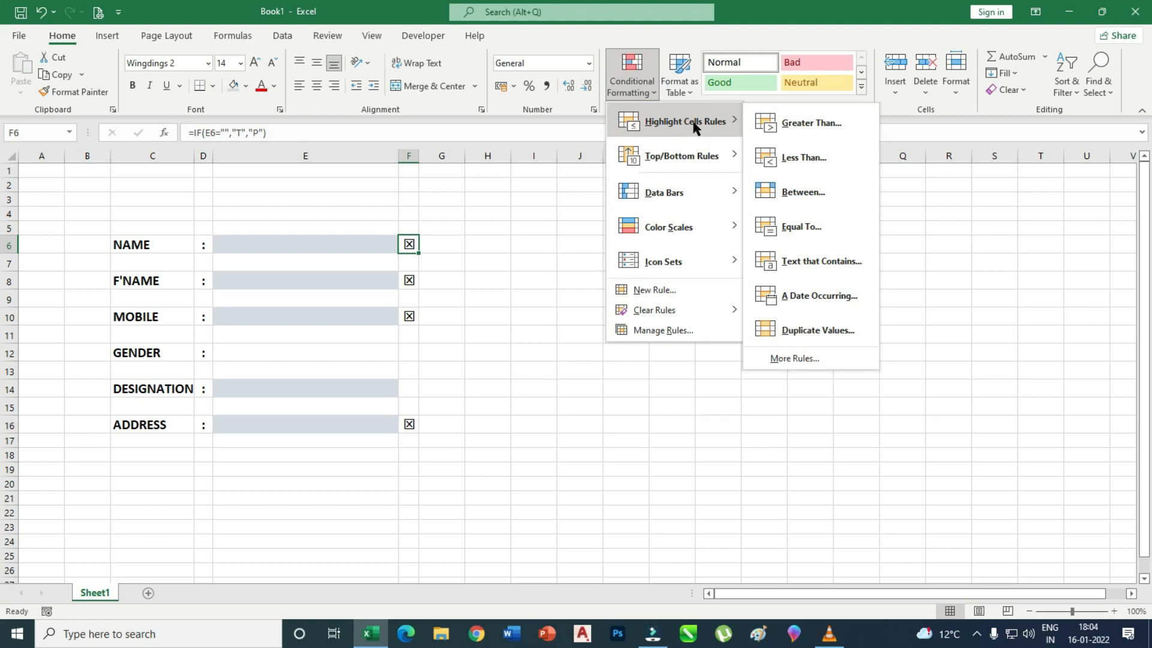
{"action": "left_click", "coordinate": [811, 358]}
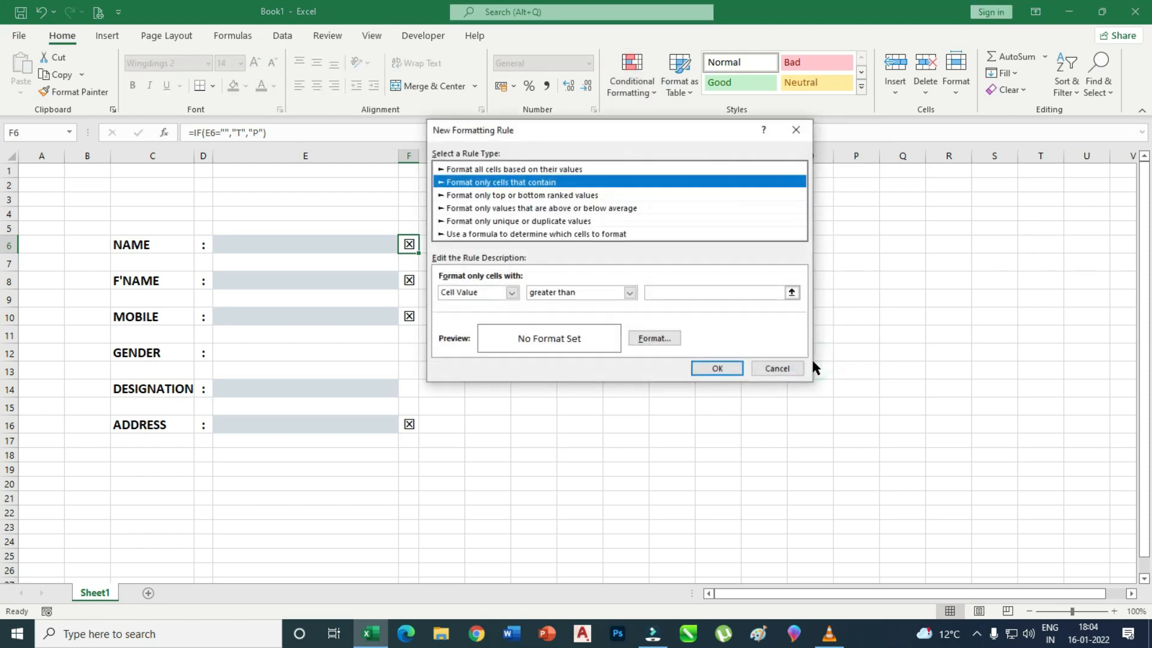
{"action": "left_click", "coordinate": [512, 294]}
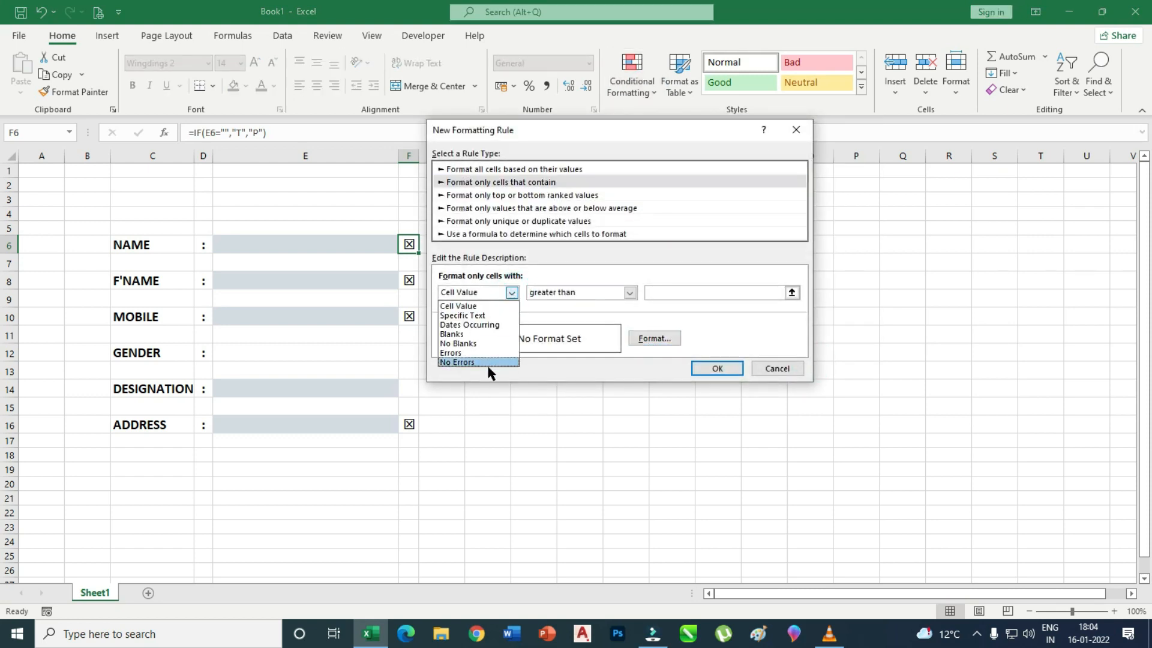
{"action": "left_click", "coordinate": [461, 344]}
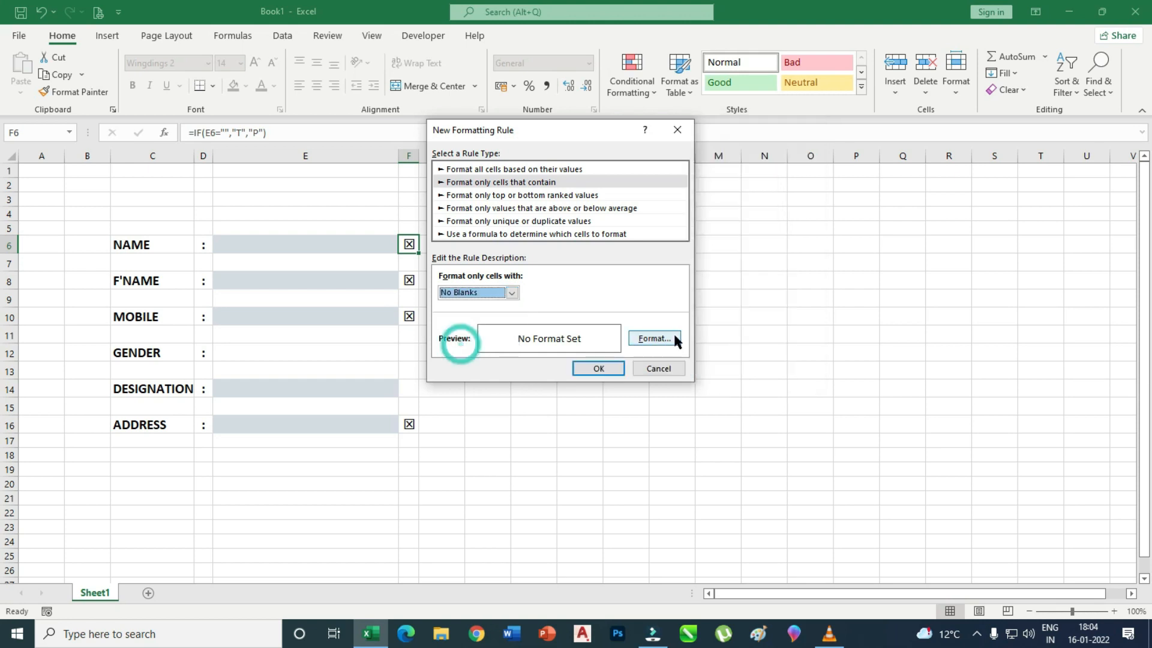
Give the rule a blue fill and white font, and save it.
{"action": "left_click", "coordinate": [646, 338]}
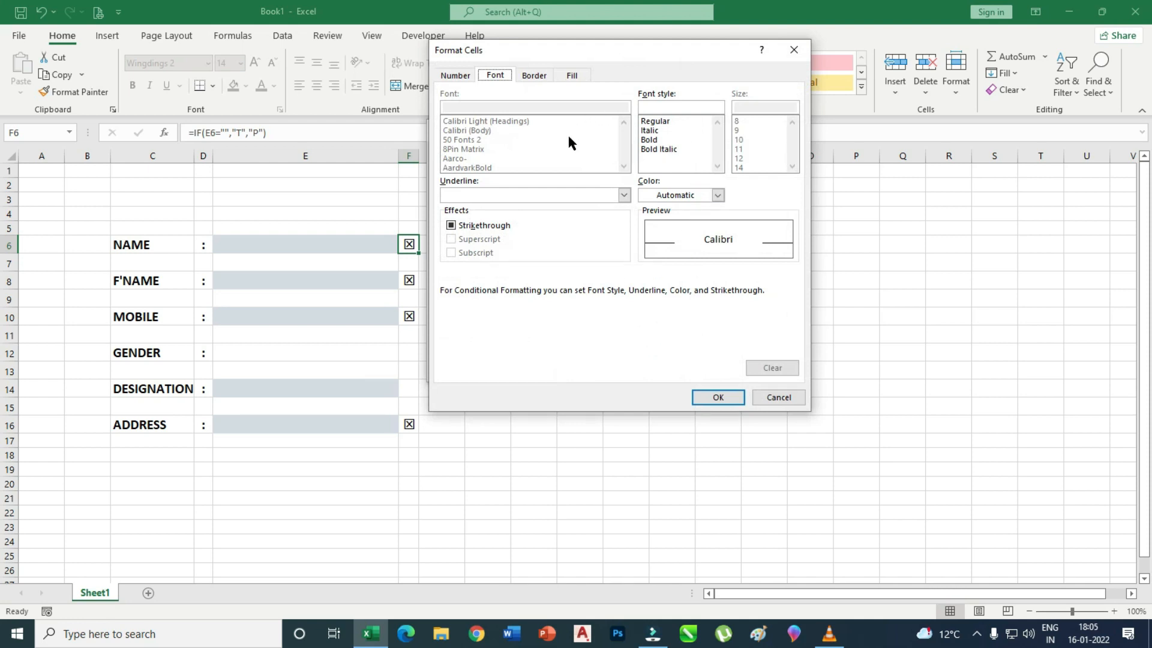
{"action": "left_click", "coordinate": [571, 75]}
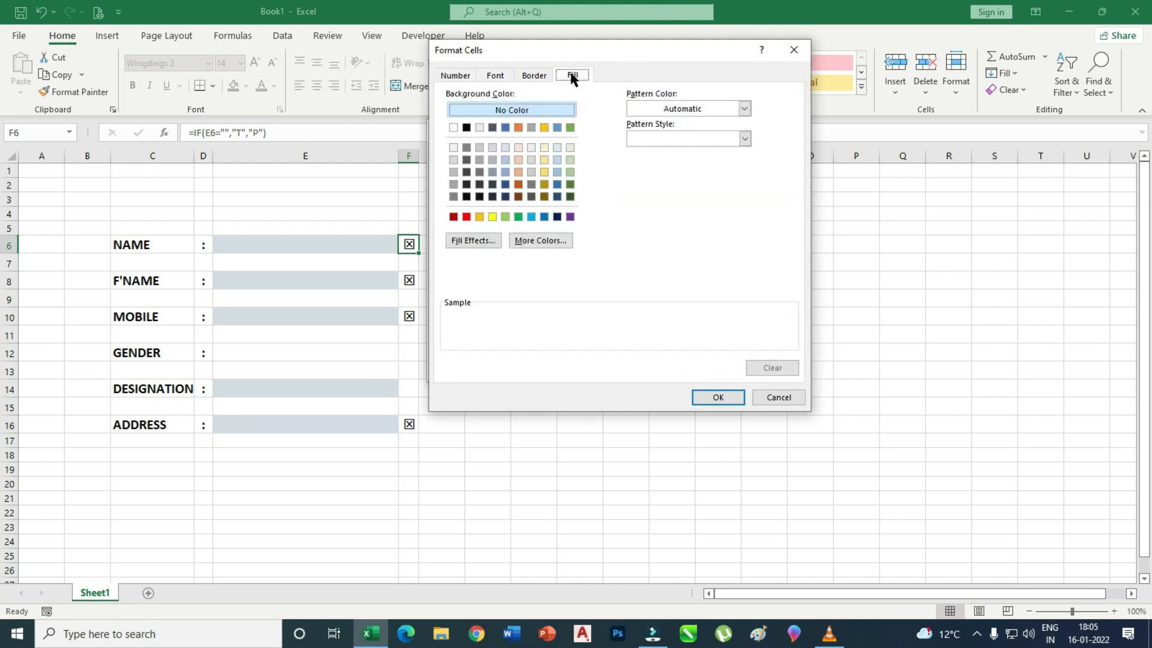
{"action": "left_click", "coordinate": [505, 127]}
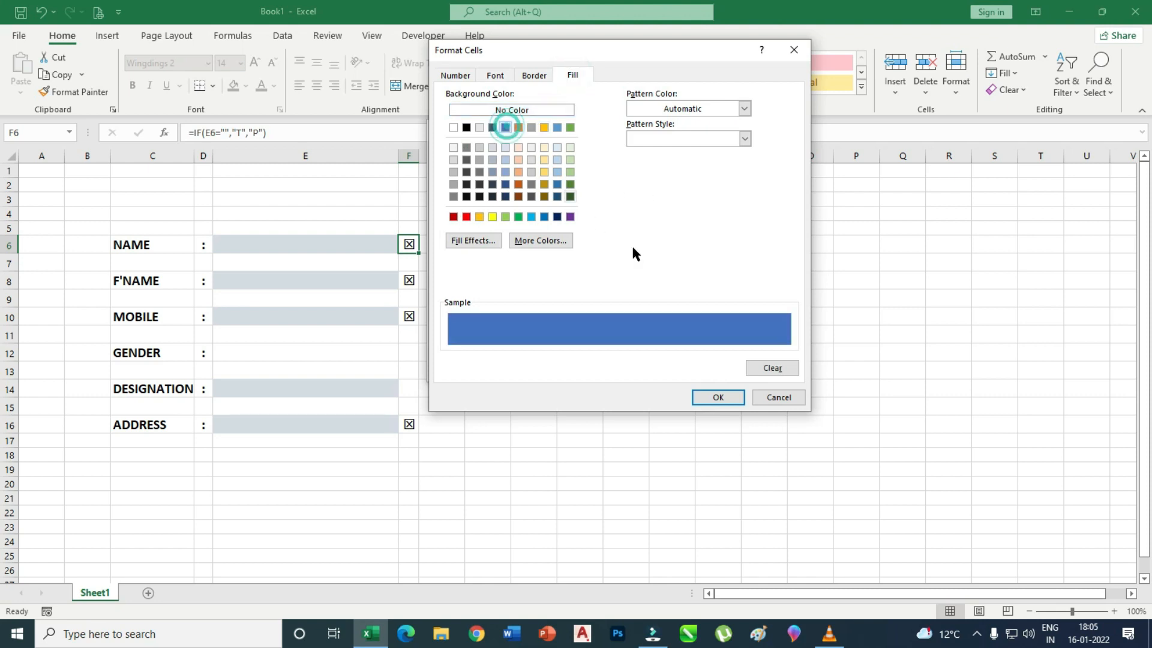
{"action": "left_click", "coordinate": [496, 76]}
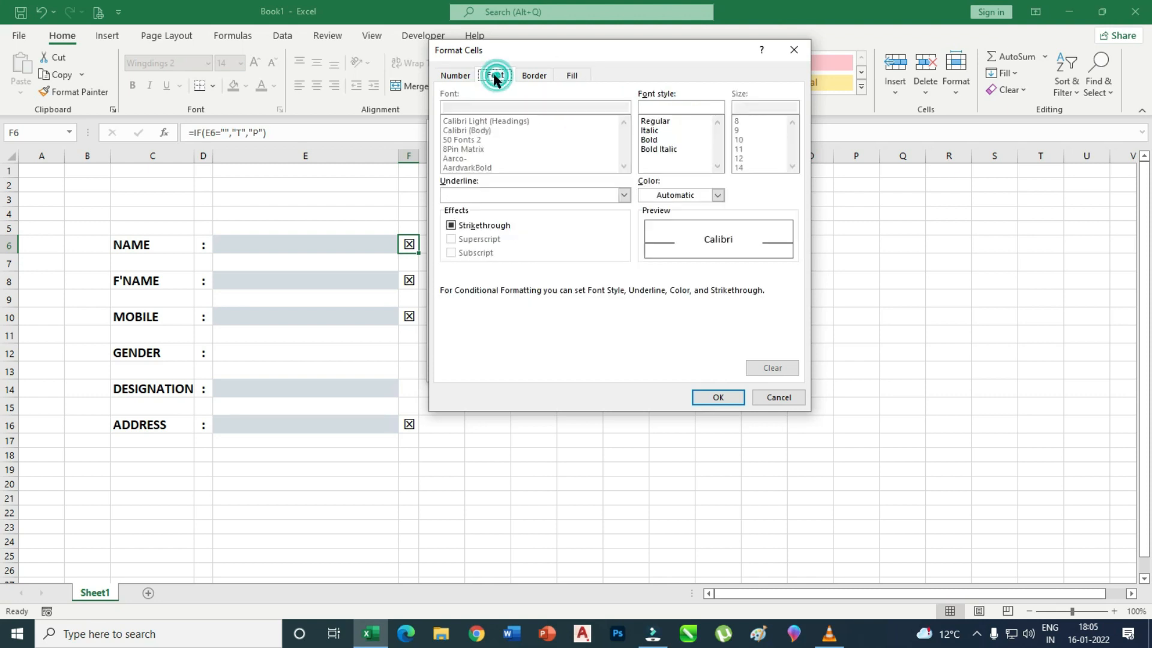
{"action": "left_click", "coordinate": [720, 198]}
{"action": "left_click", "coordinate": [647, 252]}
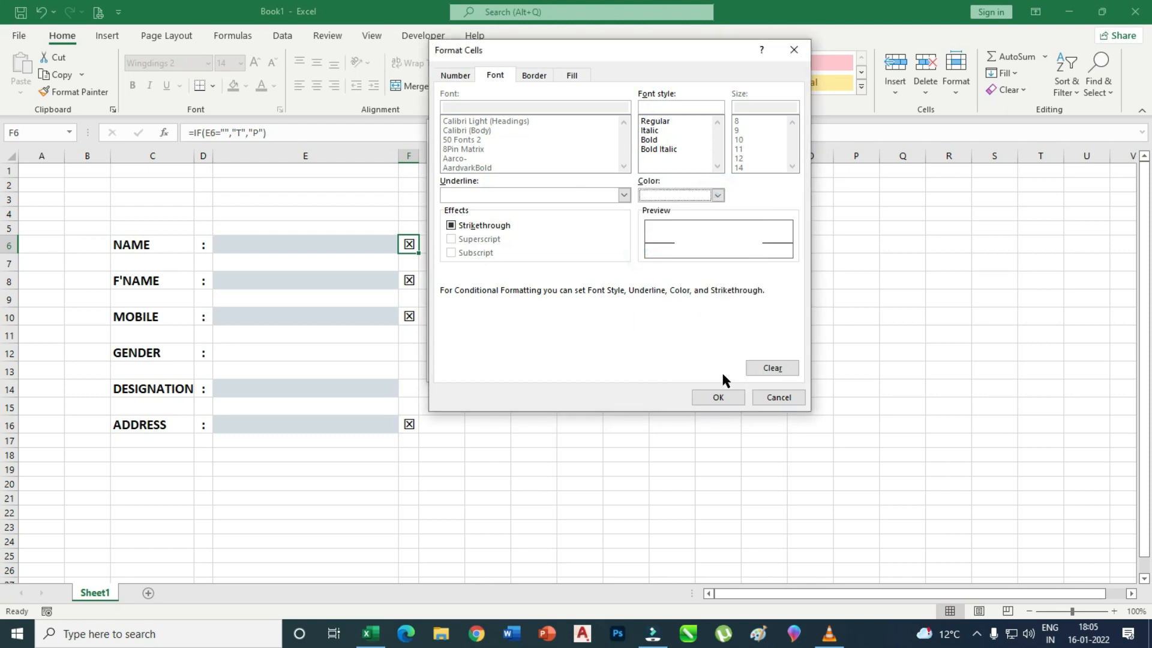
{"action": "left_click", "coordinate": [718, 396]}
{"action": "left_click", "coordinate": [607, 367]}
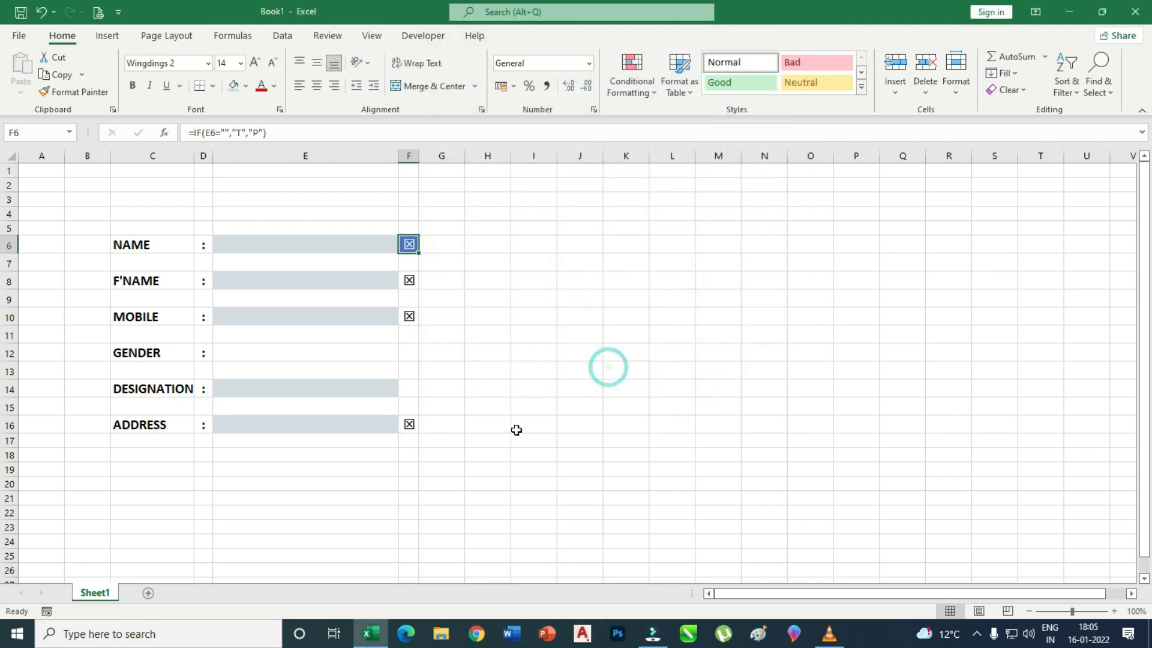
{"action": "left_click", "coordinate": [517, 424]}
{"action": "left_click", "coordinate": [268, 242]}
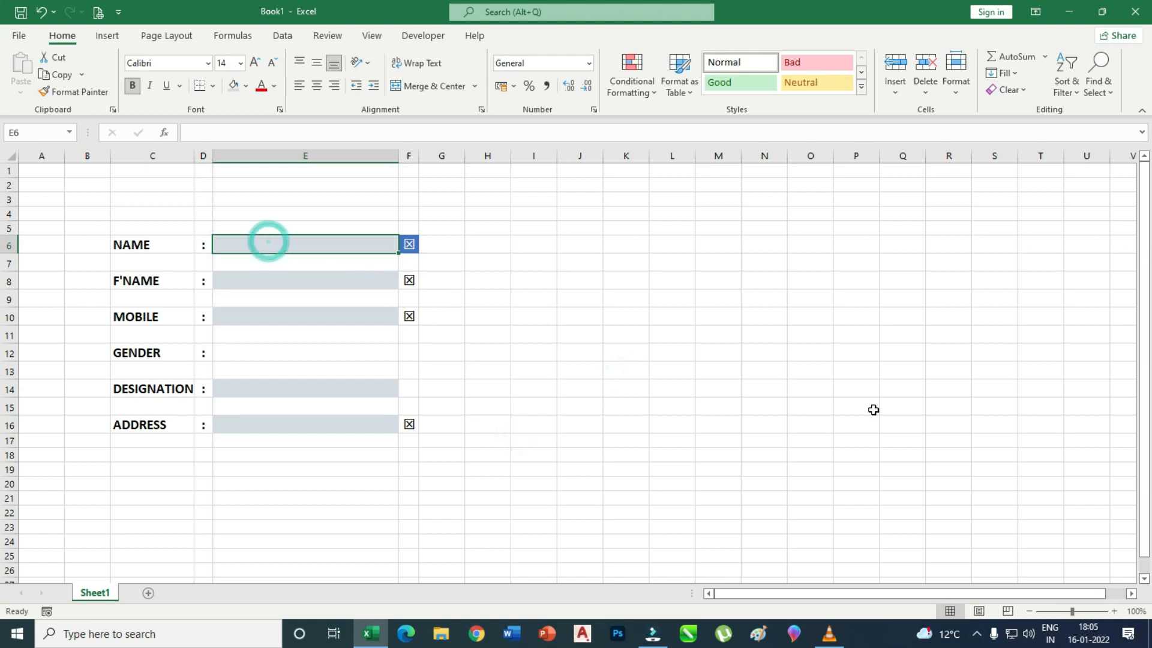
Type KJHJKHJK into E6 so E6 and F6 turn blue with a white tick.
{"action": "type", "text": "KJHJKHJK"}
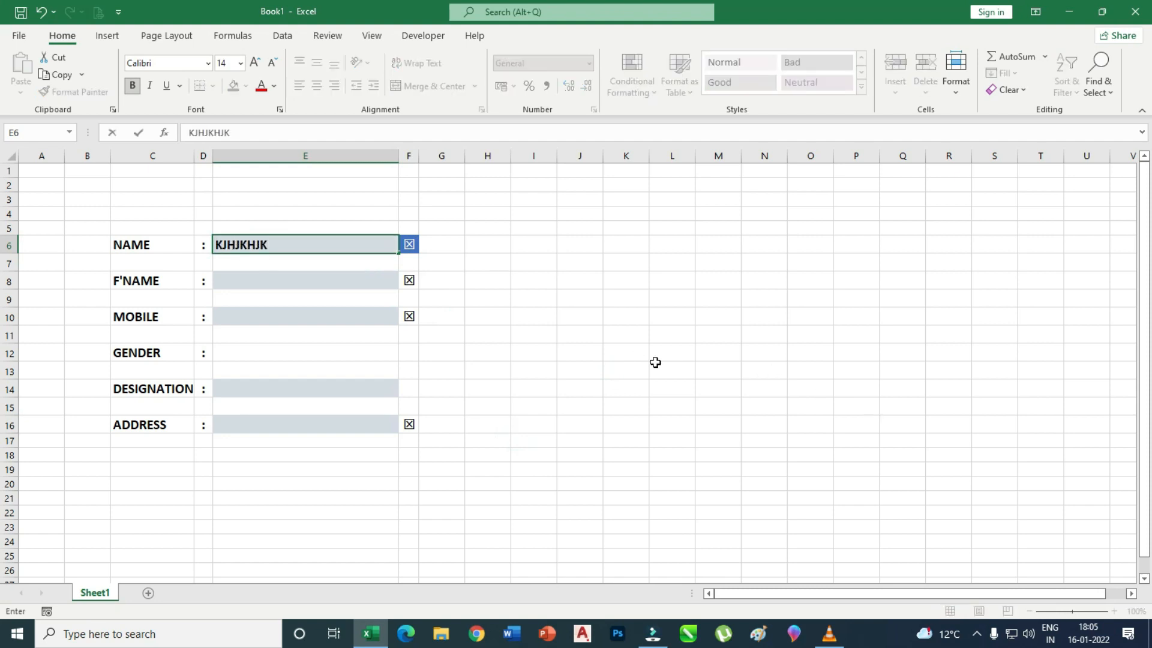
{"action": "left_click", "coordinate": [623, 371]}
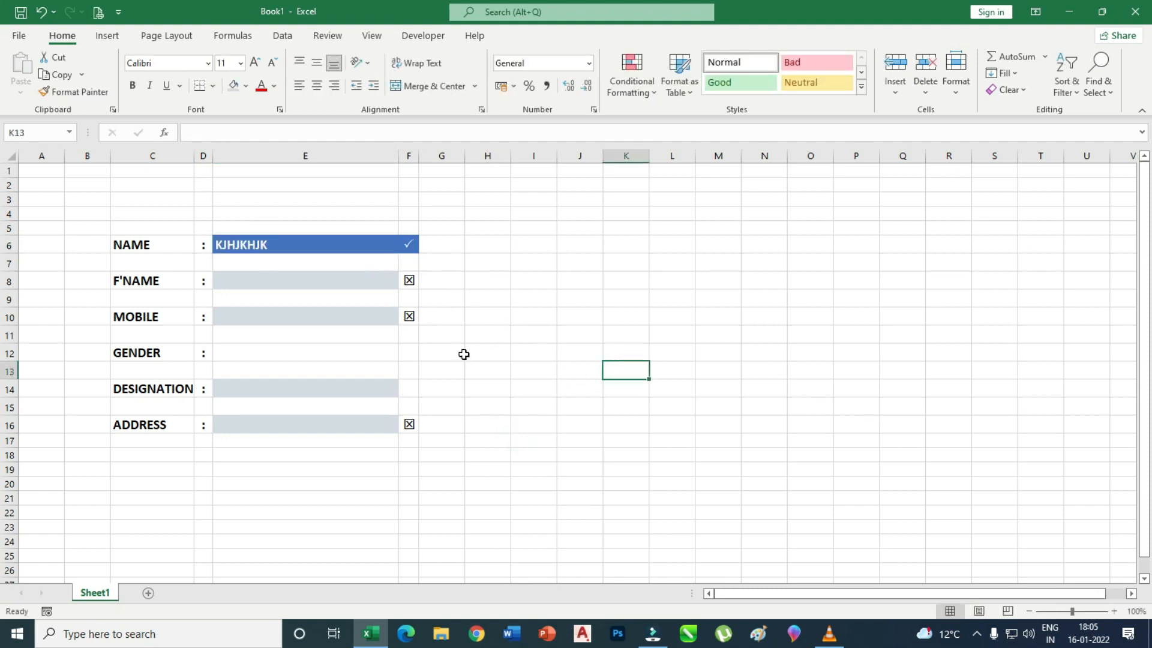
{"action": "left_click", "coordinate": [459, 263]}
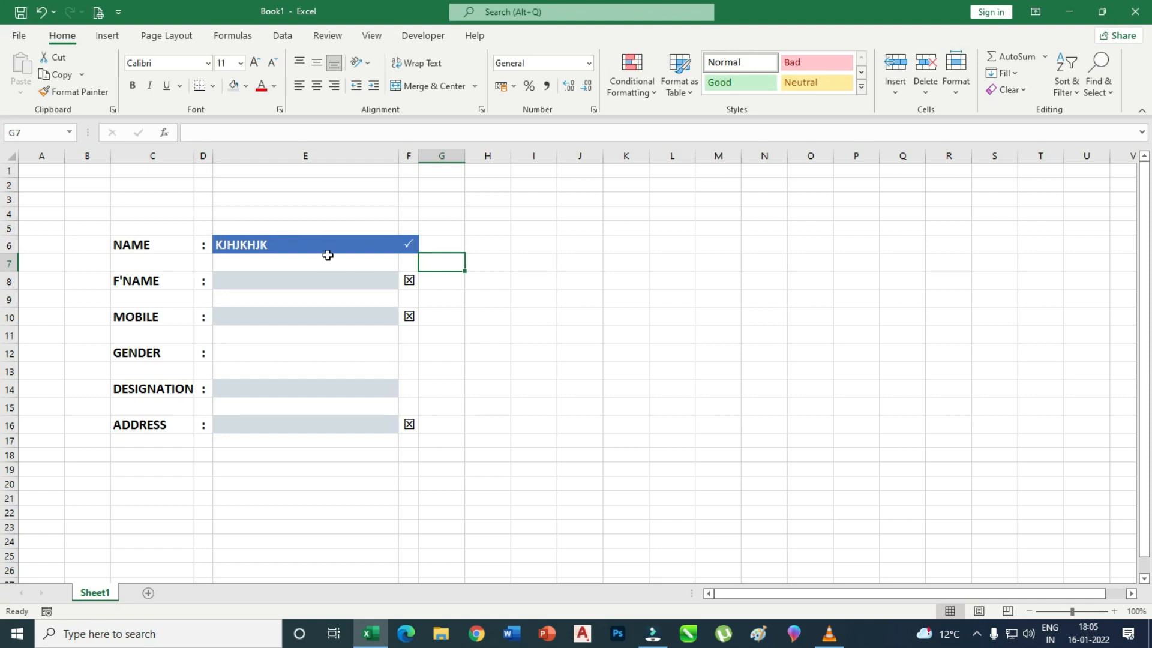
{"action": "left_click", "coordinate": [409, 244]}
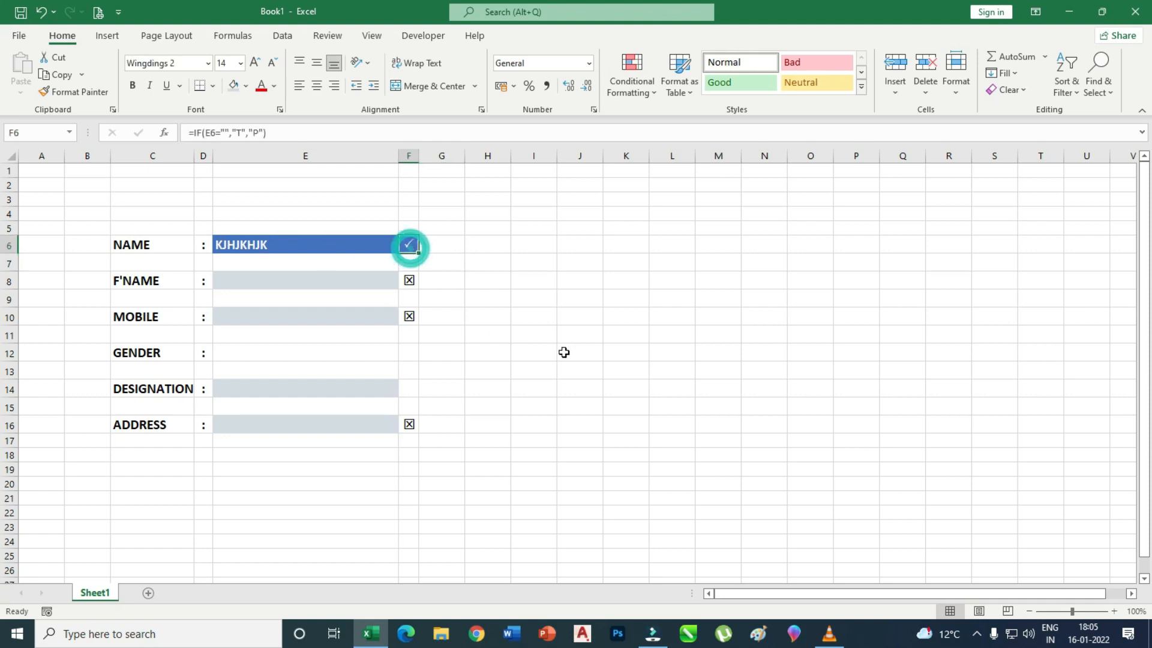
Review the conditional formatting options, then clear the sample name from E6.
{"action": "left_click", "coordinate": [637, 93]}
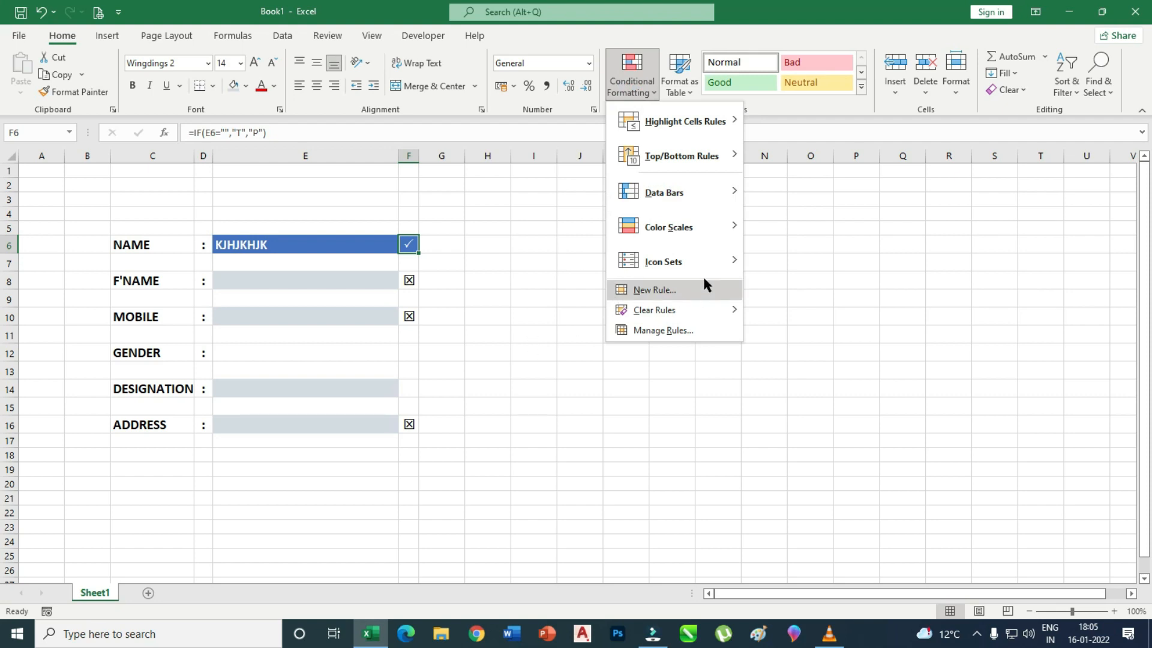
{"action": "left_click", "coordinate": [530, 288]}
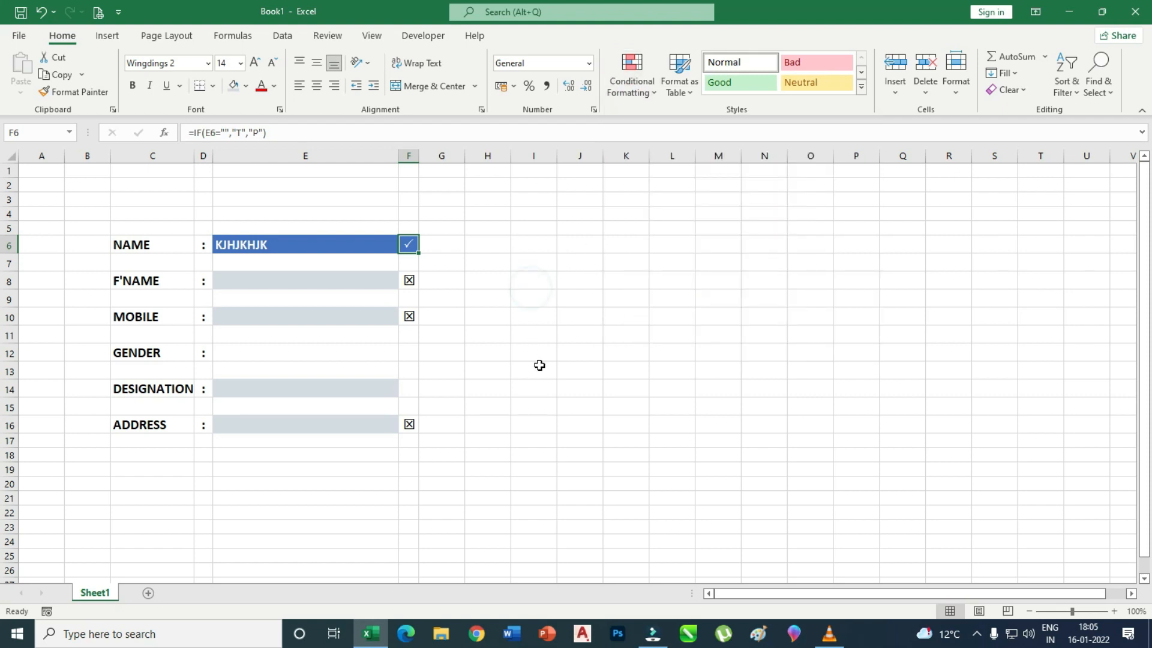
{"action": "left_click", "coordinate": [292, 244]}
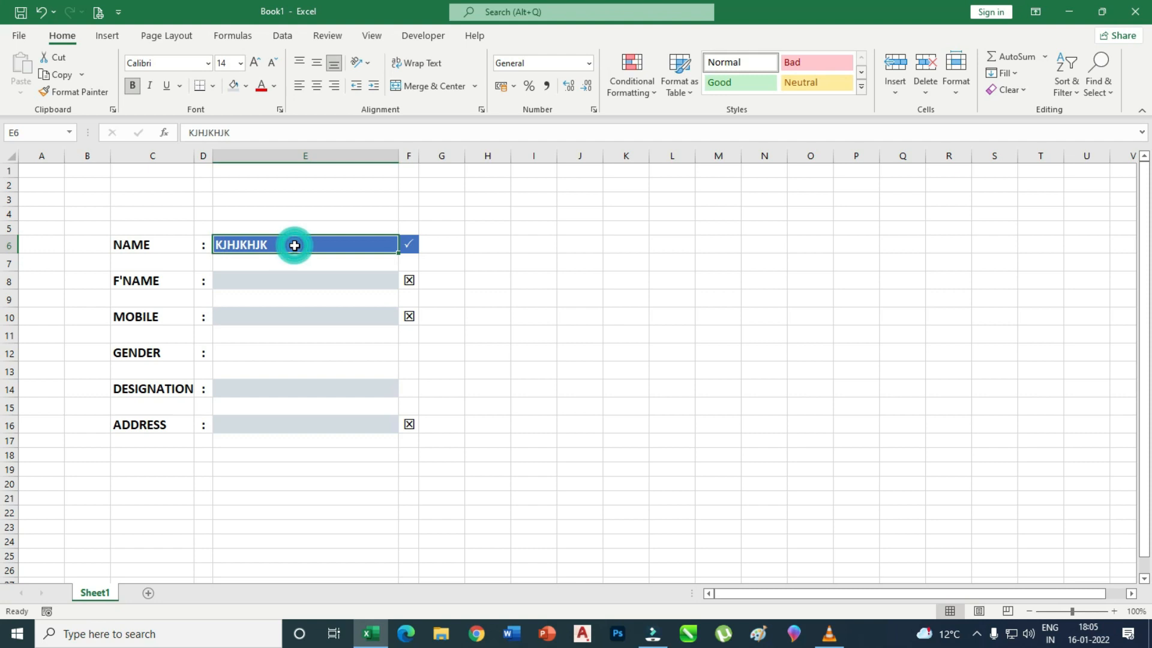
{"action": "key", "text": "Delete"}
{"action": "left_click", "coordinate": [488, 314]}
Give status cell F6 a theme fill colour.
{"action": "left_click", "coordinate": [409, 244]}
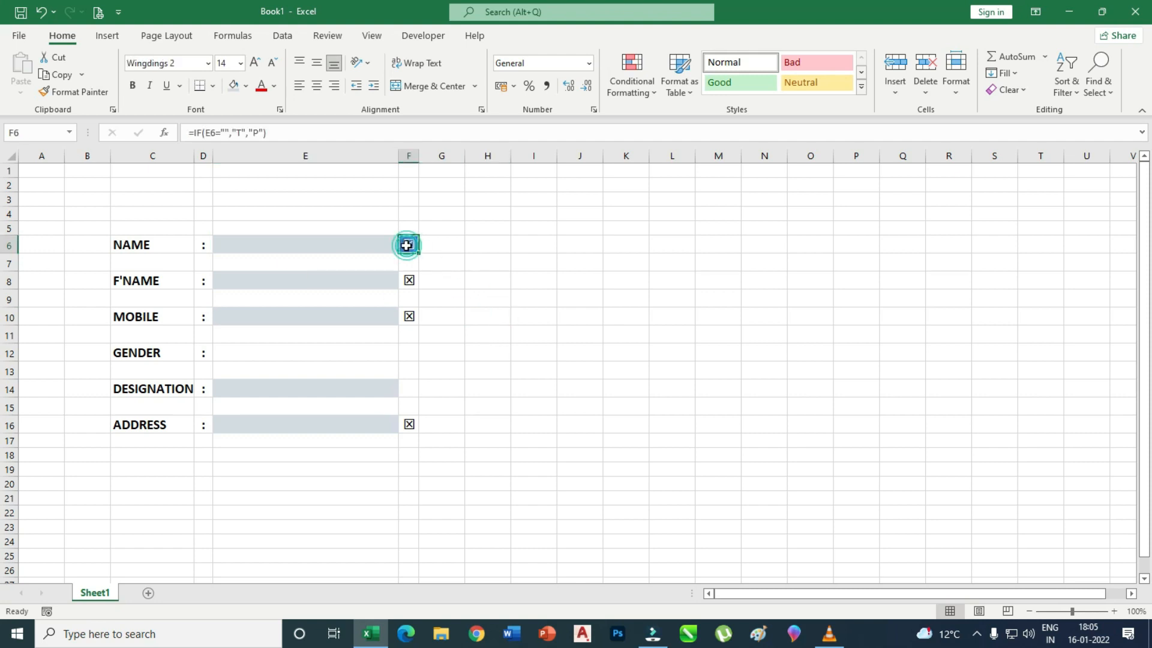
{"action": "left_click", "coordinate": [245, 87]}
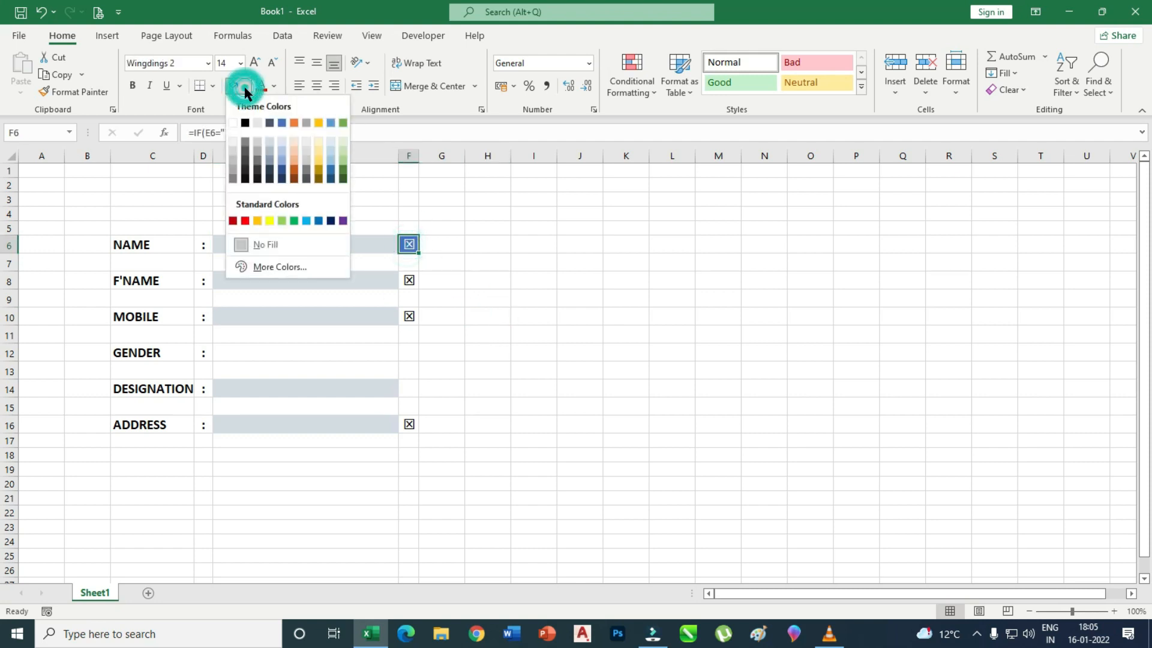
{"action": "left_click", "coordinate": [281, 142]}
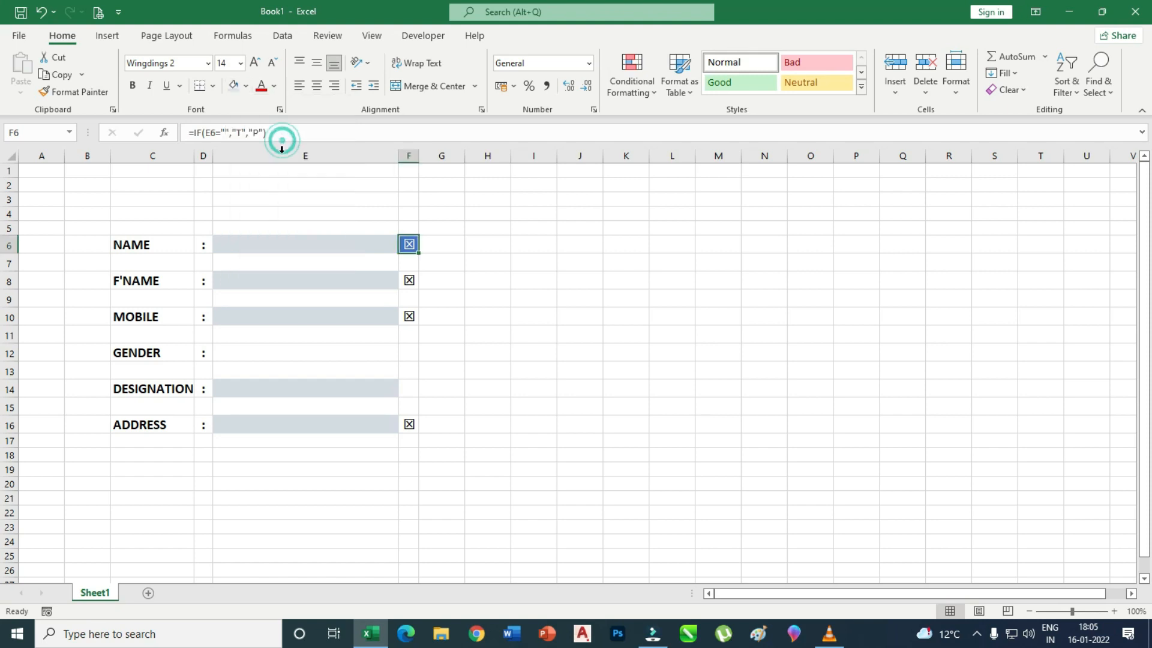
{"action": "left_click", "coordinate": [527, 268]}
Edit F6's status formula to =IF(E6="","","P") so it stays blank when NAME is empty.
{"action": "left_click", "coordinate": [409, 244]}
{"action": "left_click", "coordinate": [653, 97]}
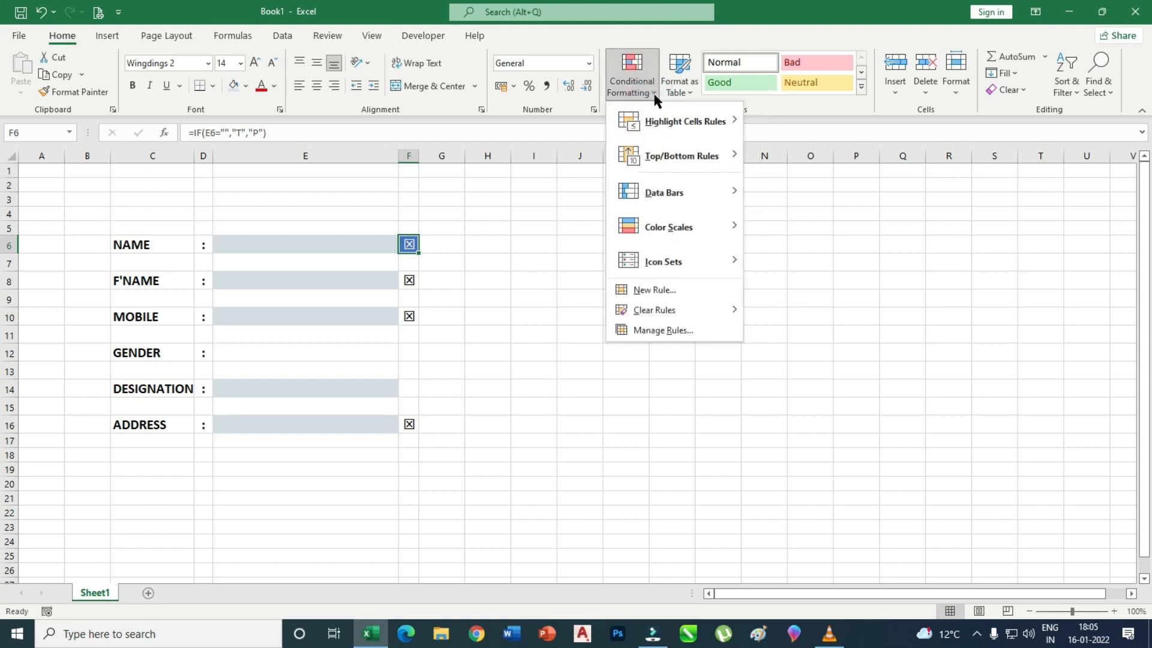
{"action": "left_click", "coordinate": [464, 255]}
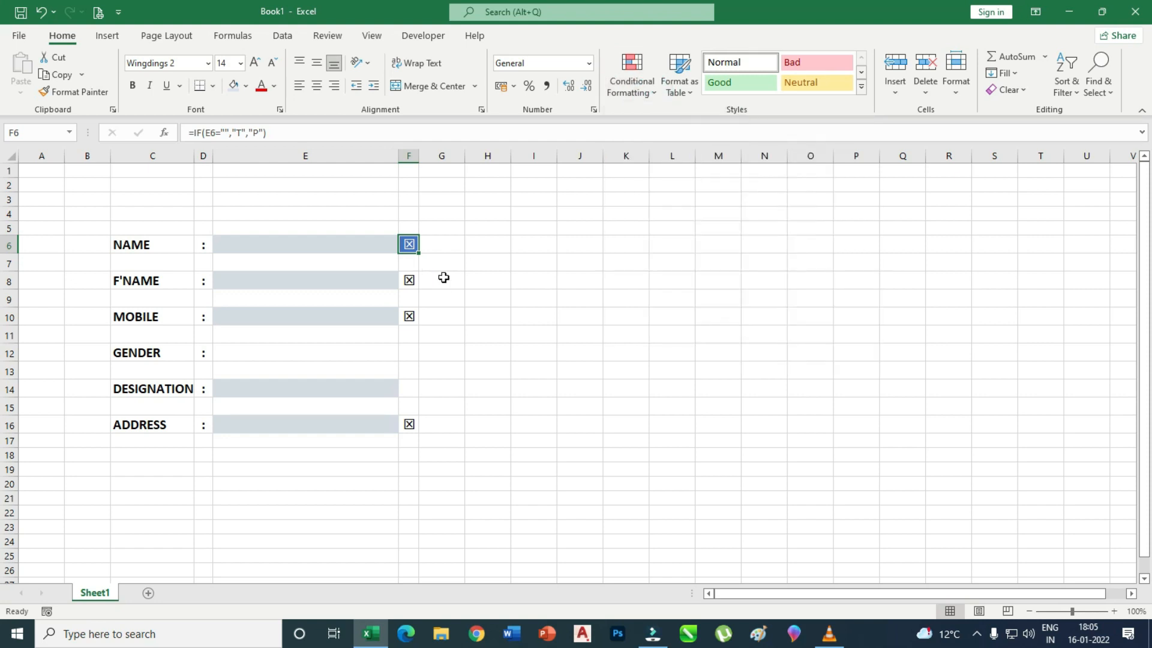
{"action": "left_click", "coordinate": [426, 277]}
{"action": "left_click", "coordinate": [409, 244]}
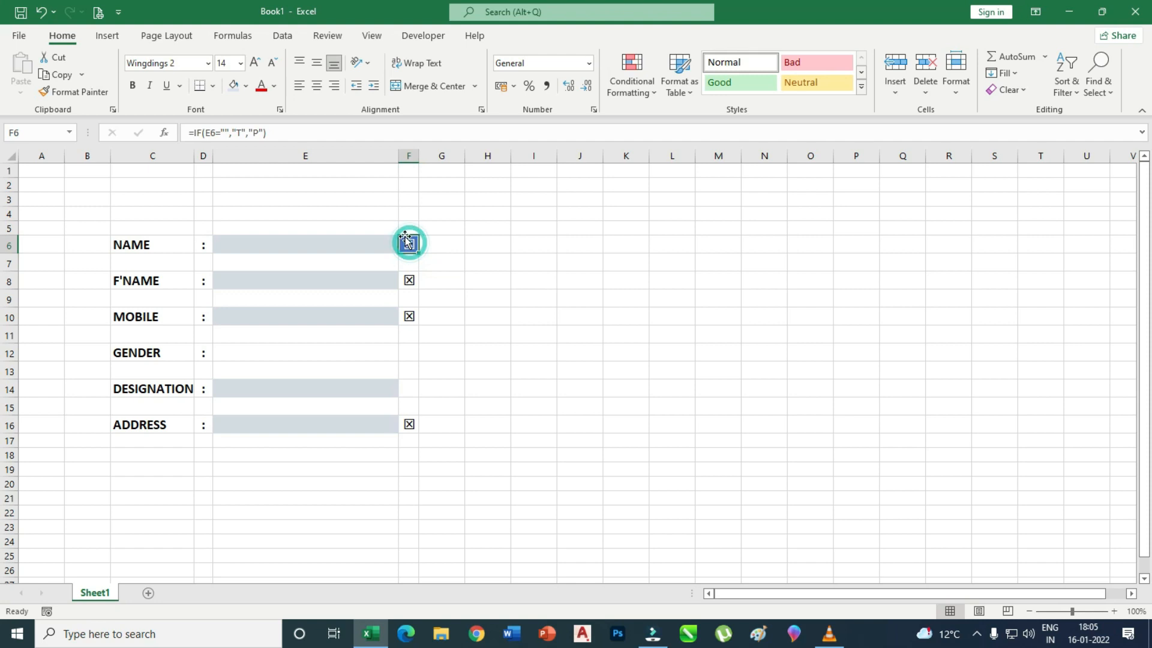
{"action": "left_click", "coordinate": [240, 133]}
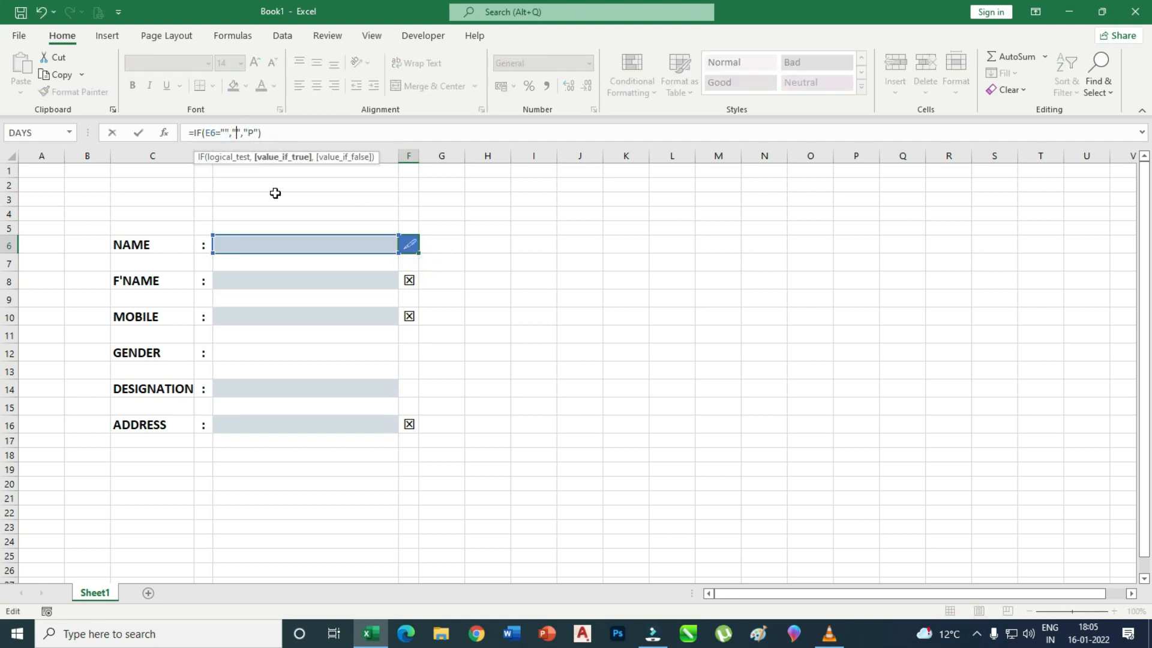
{"action": "left_click", "coordinate": [532, 284]}
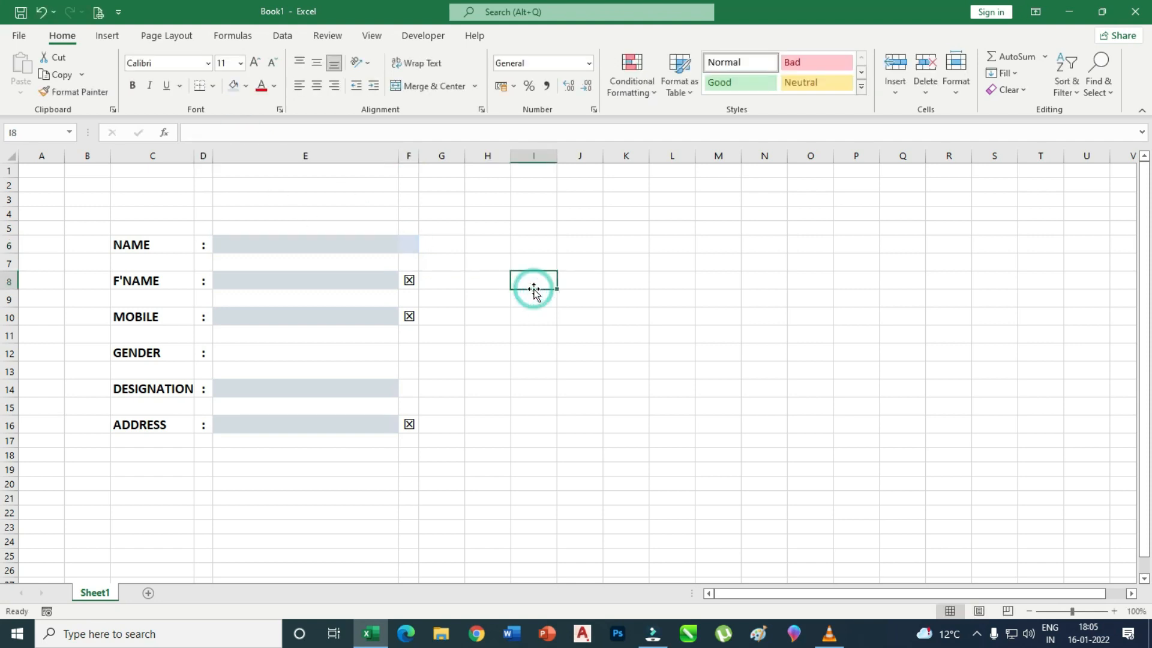
Set F6's fill to No Fill and select E6 for a test name.
{"action": "left_click", "coordinate": [411, 246]}
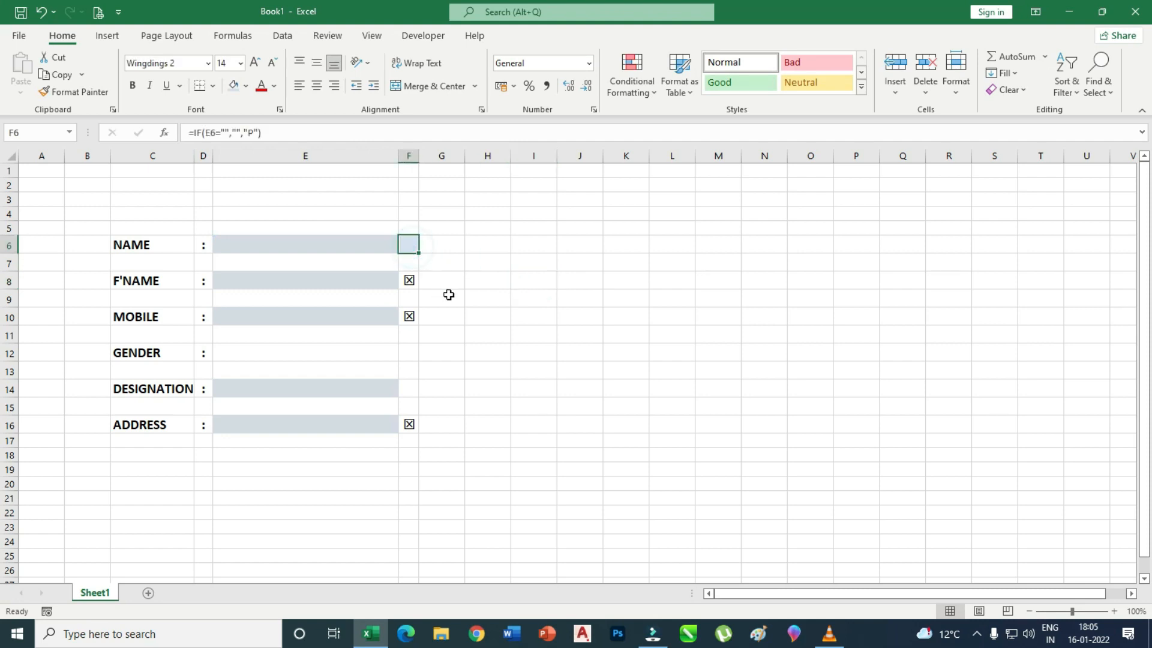
{"action": "left_click", "coordinate": [249, 85]}
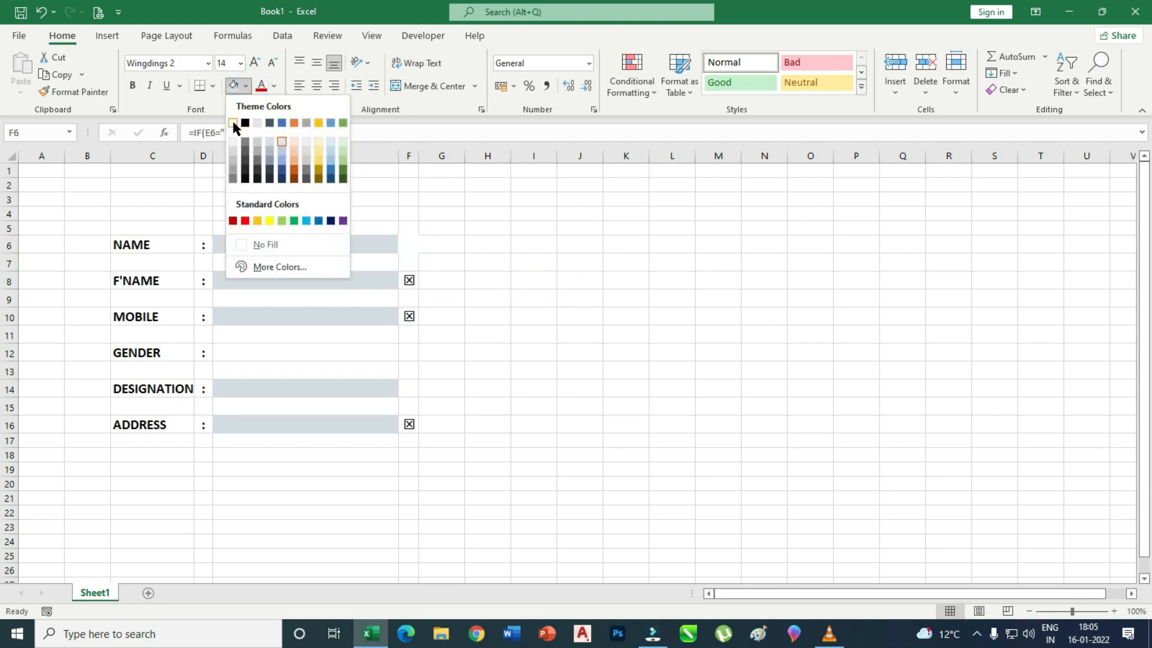
{"action": "left_click", "coordinate": [266, 243]}
{"action": "left_click", "coordinate": [537, 264]}
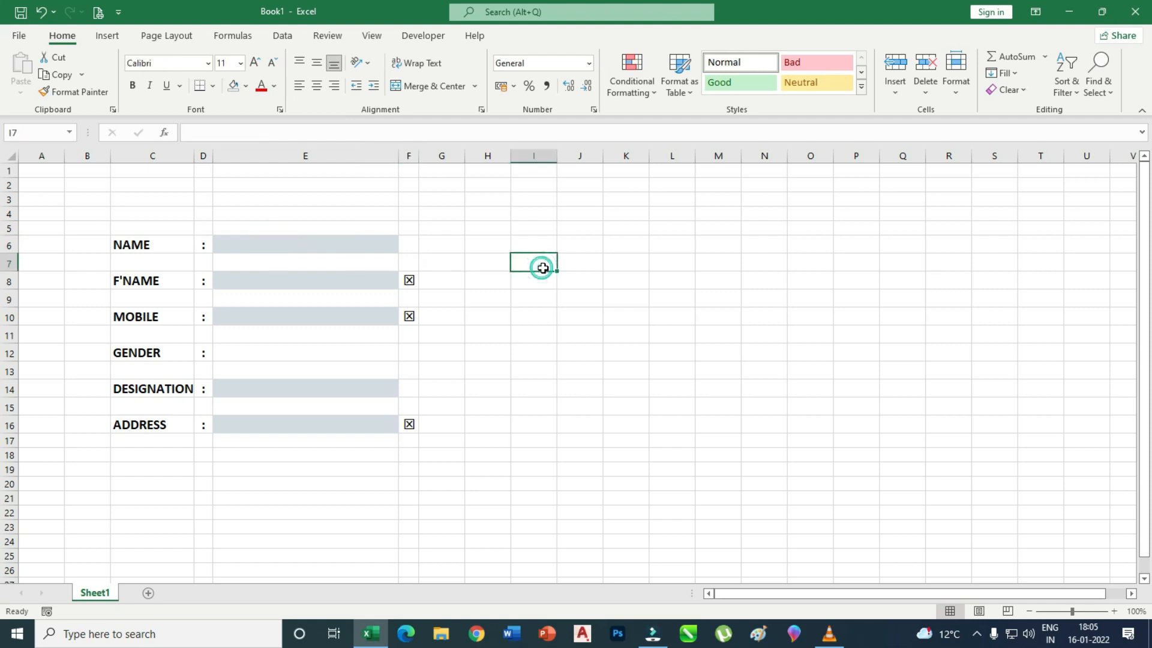
{"action": "left_click", "coordinate": [314, 246]}
Enter test name JKHJKH in E6 and copy F6's tick formula into F8, F10 and F16.
{"action": "type", "text": "JKHJKH"}
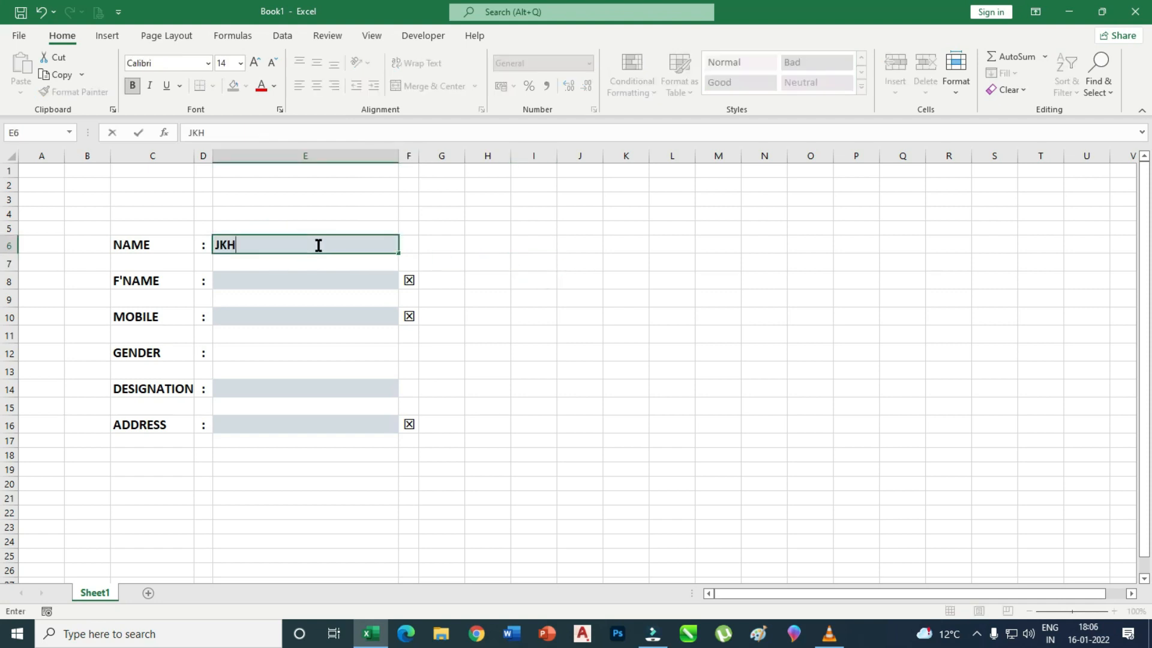
{"action": "left_click", "coordinate": [592, 264]}
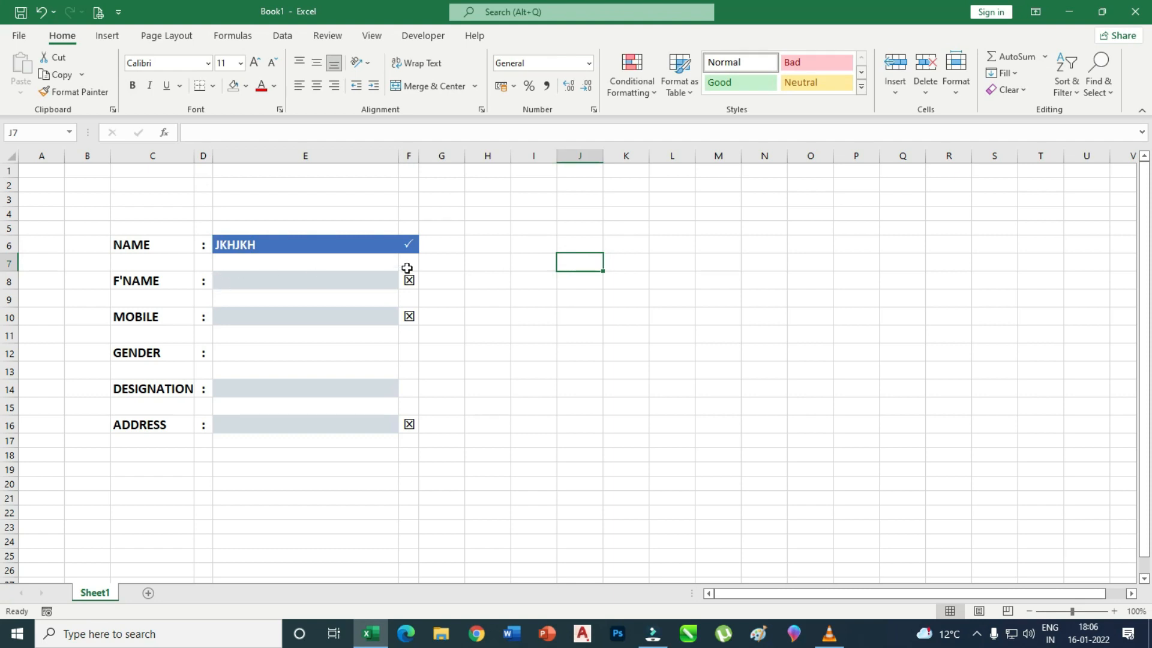
{"action": "left_click", "coordinate": [409, 249]}
{"action": "key", "text": "ctrl+c"}
{"action": "left_click", "coordinate": [413, 288]}
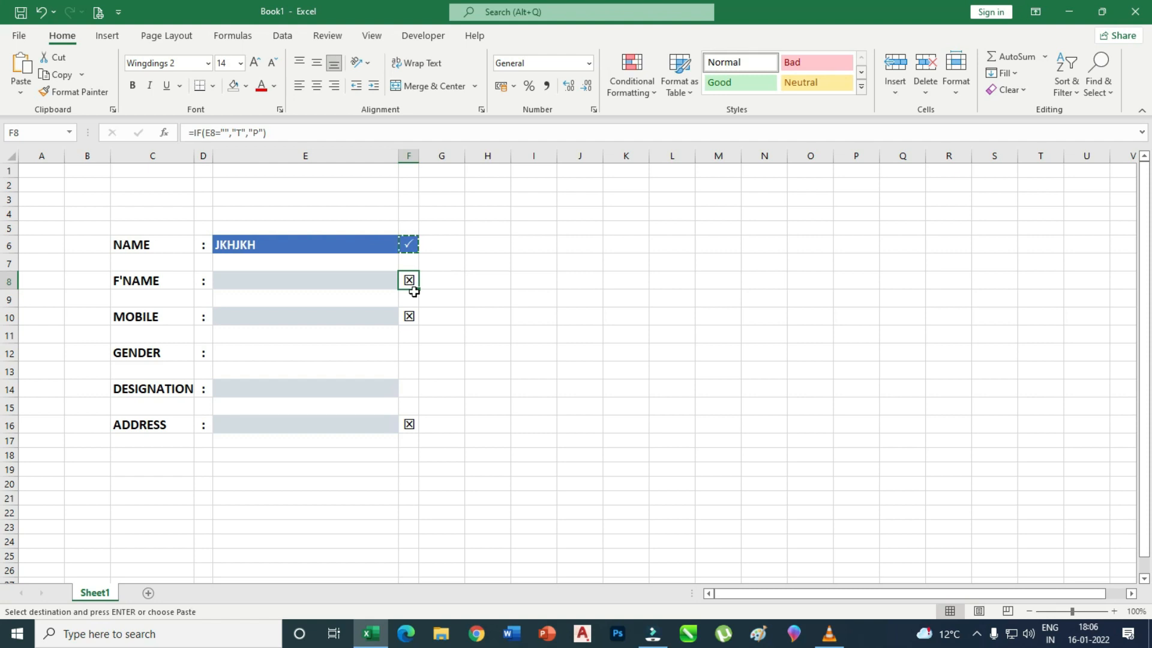
{"action": "key", "text": "ctrl+v"}
{"action": "left_click", "coordinate": [407, 315]}
{"action": "key", "text": "ctrl+v"}
{"action": "left_click", "coordinate": [408, 422]}
{"action": "key", "text": "ctrl+v"}
Fill the remaining fields with test text SDFDF, FDSDF, SDSD and SDFSD.
{"action": "left_click", "coordinate": [533, 406]}
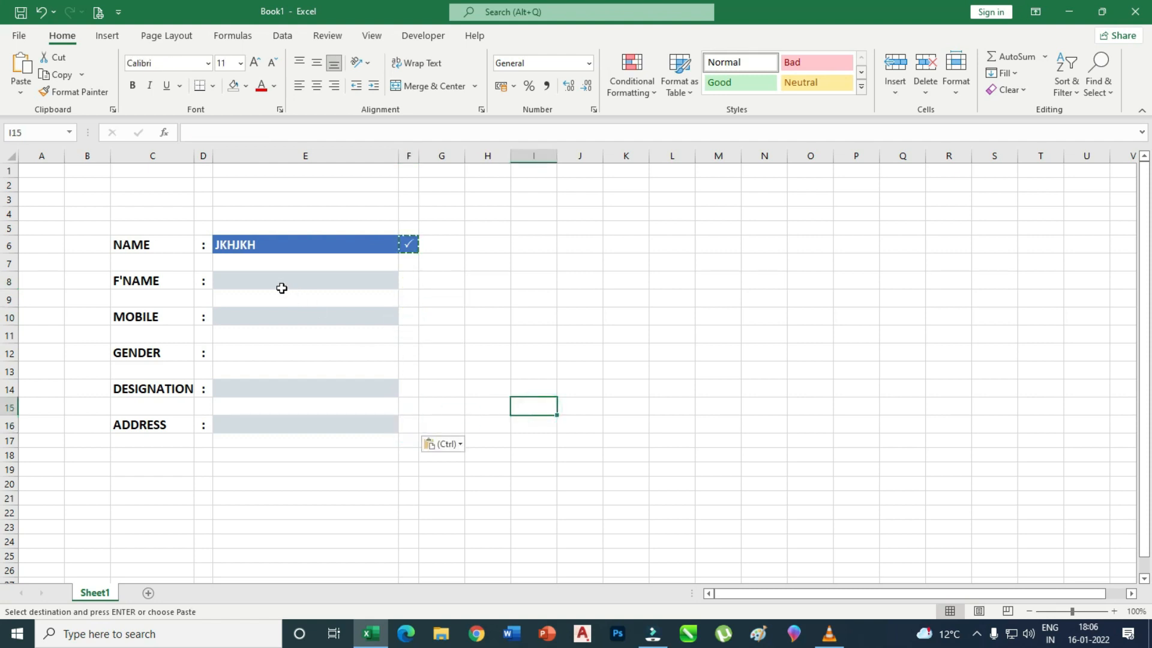
{"action": "left_click", "coordinate": [282, 288]}
{"action": "type", "text": "SDFDF"}
{"action": "left_click", "coordinate": [276, 320]}
{"action": "type", "text": "FDSDF"}
{"action": "left_click", "coordinate": [278, 387]}
{"action": "type", "text": "SDSD"}
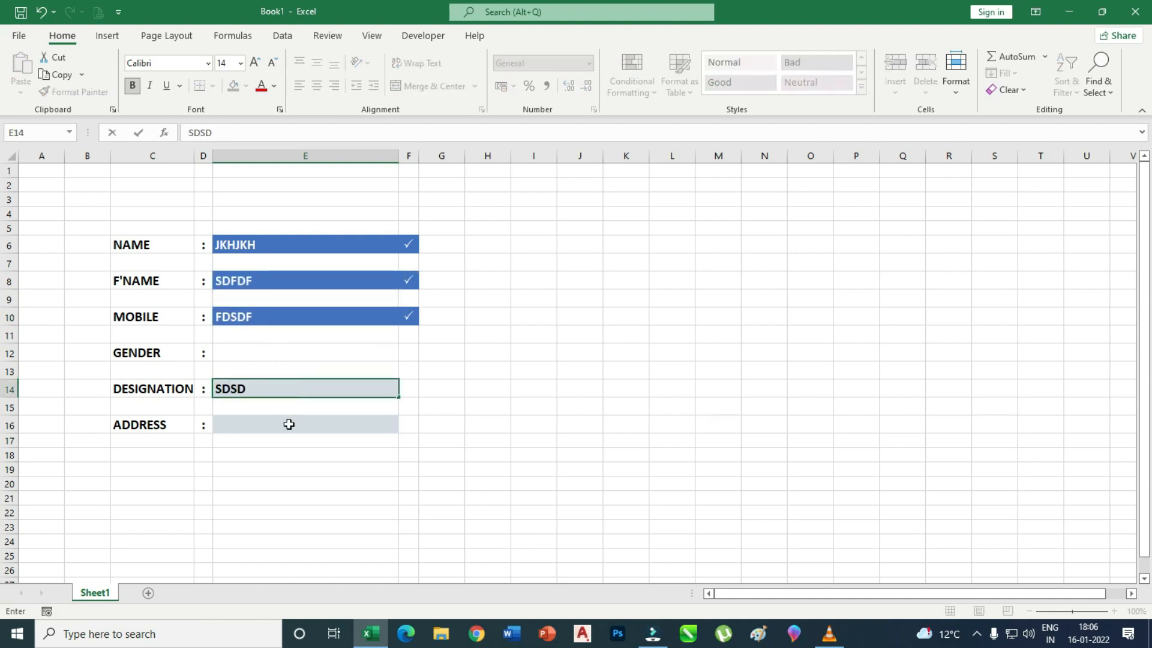
{"action": "left_click", "coordinate": [289, 424]}
{"action": "type", "text": "SDFSD"}
{"action": "left_click", "coordinate": [290, 456]}
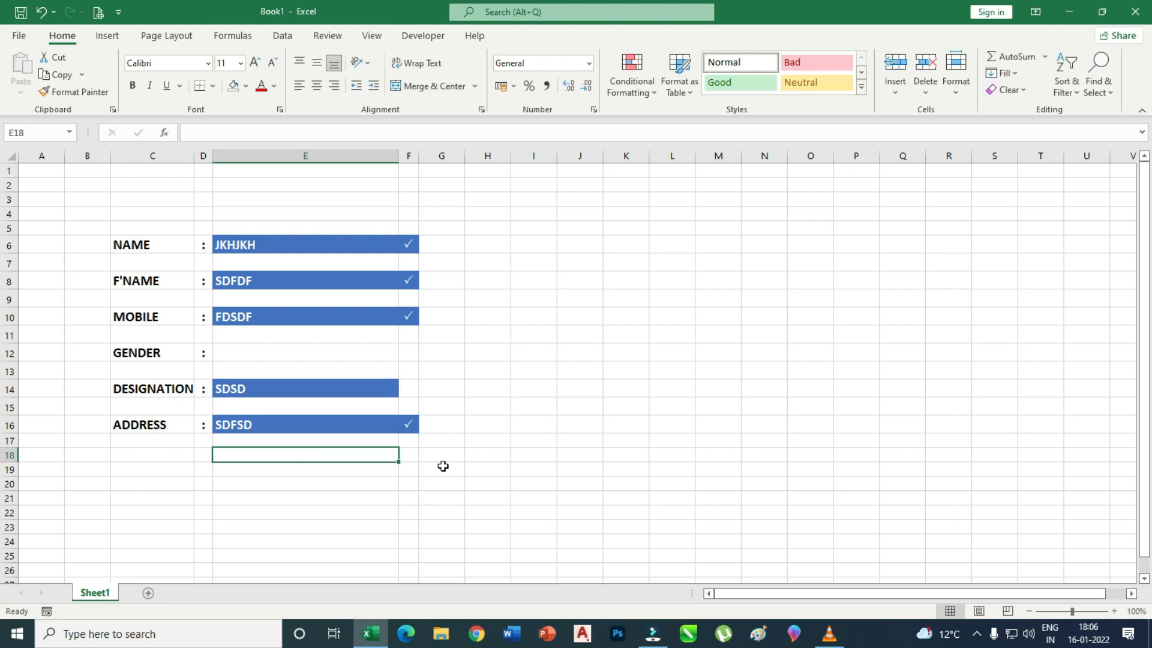
Select tick cells F6, F8, F10 and F16 and open Highlight Cells Rules.
{"action": "left_click", "coordinate": [411, 244]}
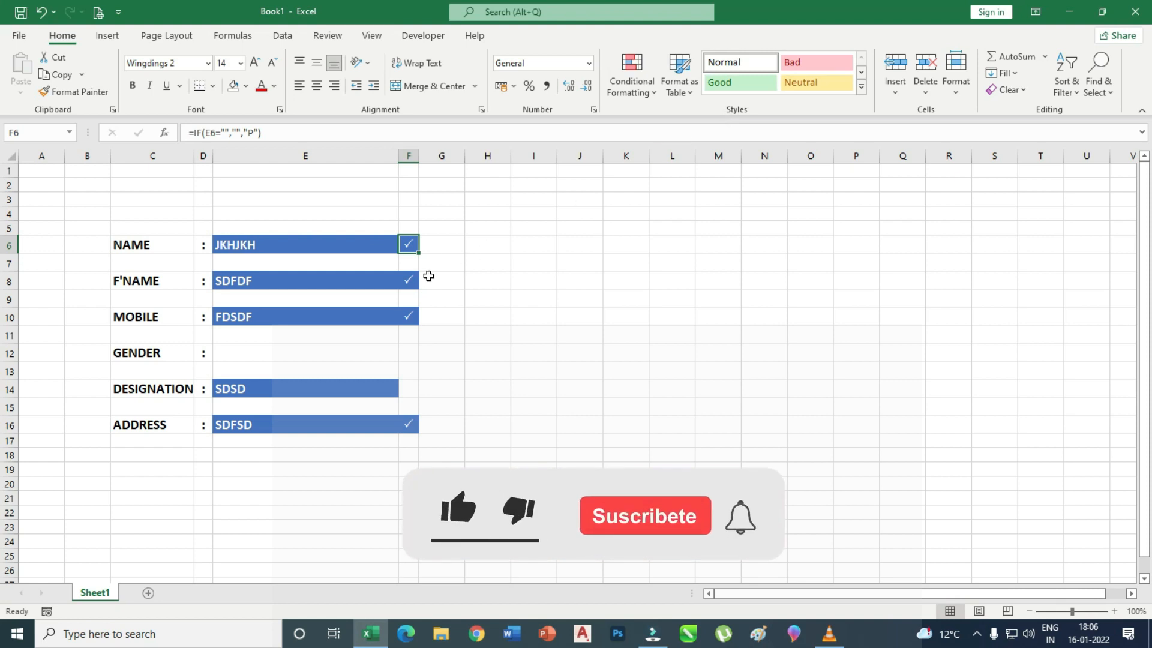
{"action": "left_click", "coordinate": [408, 280], "text": "ctrl"}
{"action": "left_click", "coordinate": [409, 316], "text": "ctrl"}
{"action": "left_click", "coordinate": [408, 424], "text": "ctrl"}
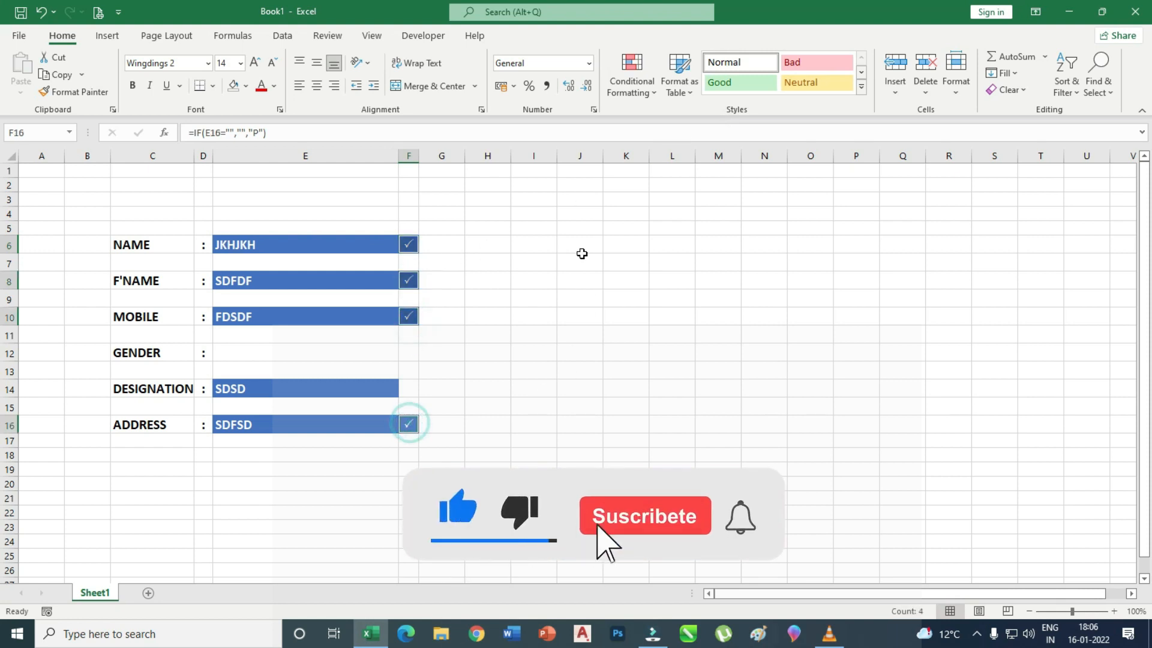
{"action": "left_click", "coordinate": [648, 91]}
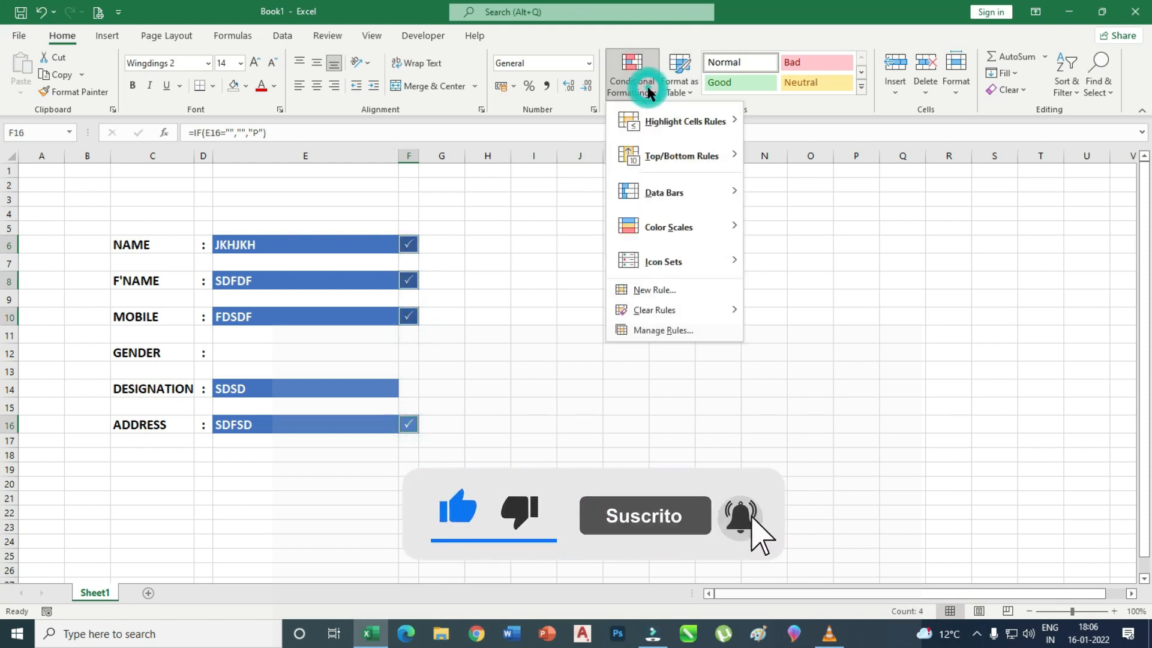
{"action": "left_click", "coordinate": [657, 121]}
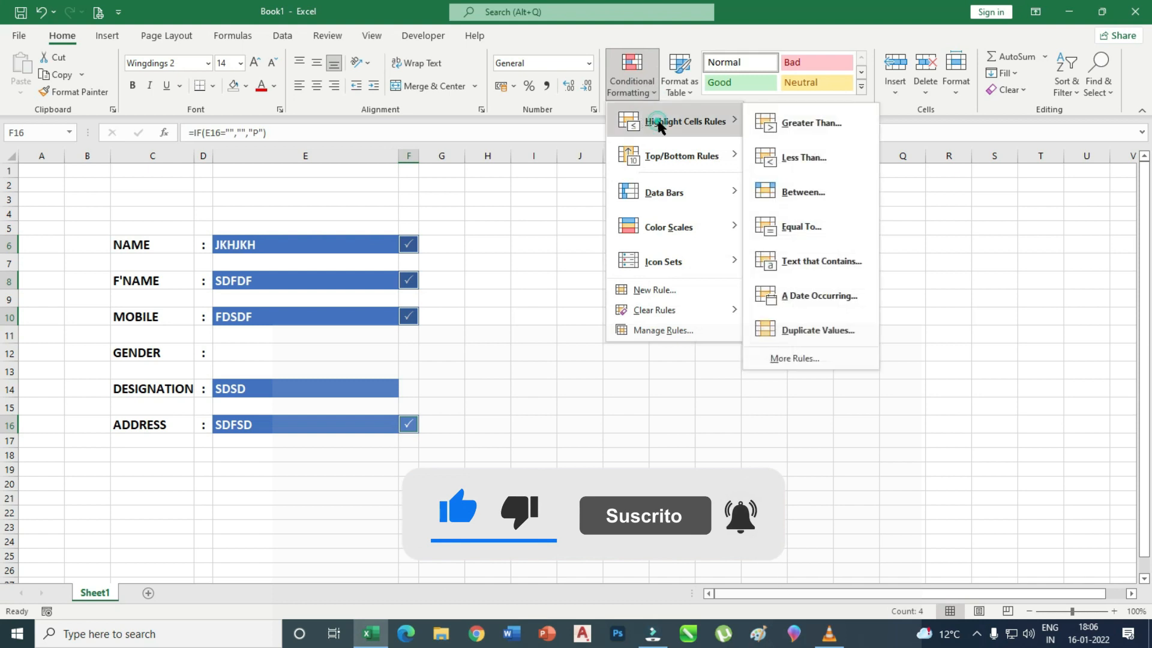
Create a new conditional formatting rule that formats only No Blanks cells.
{"action": "left_click", "coordinate": [812, 360]}
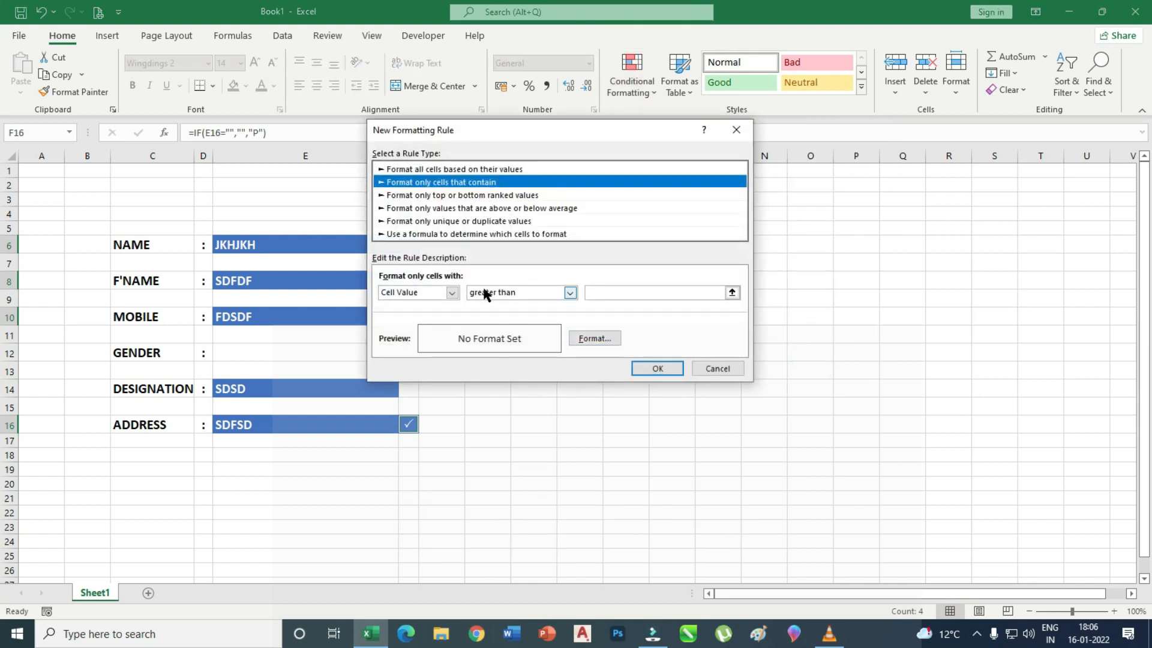
{"action": "left_click", "coordinate": [451, 293]}
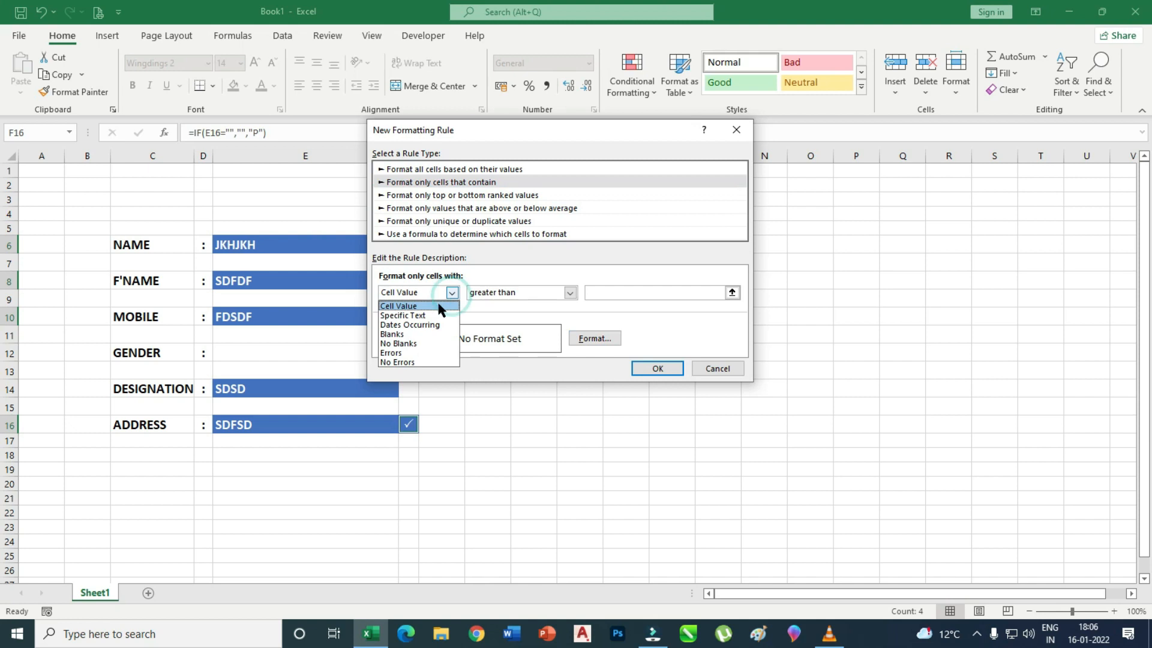
{"action": "left_click", "coordinate": [398, 344]}
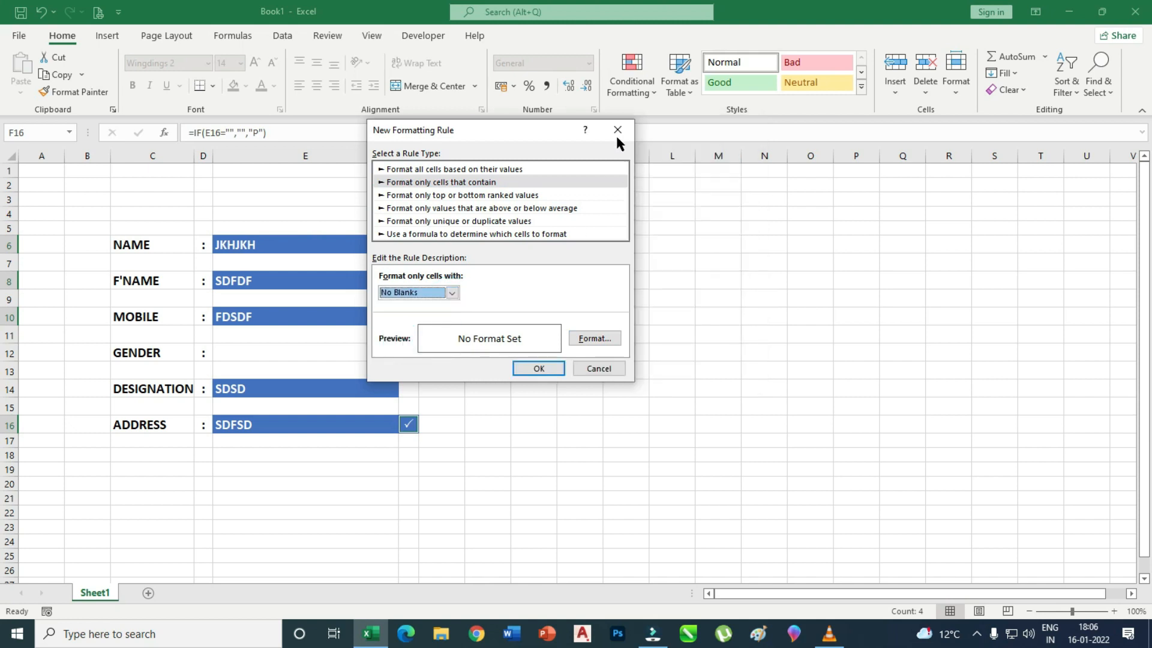
{"action": "left_click_drag", "start_coordinate": [545, 134], "coordinate": [740, 147]}
Format the rule with a dark blue fill and white font, then apply it.
{"action": "left_click", "coordinate": [789, 352]}
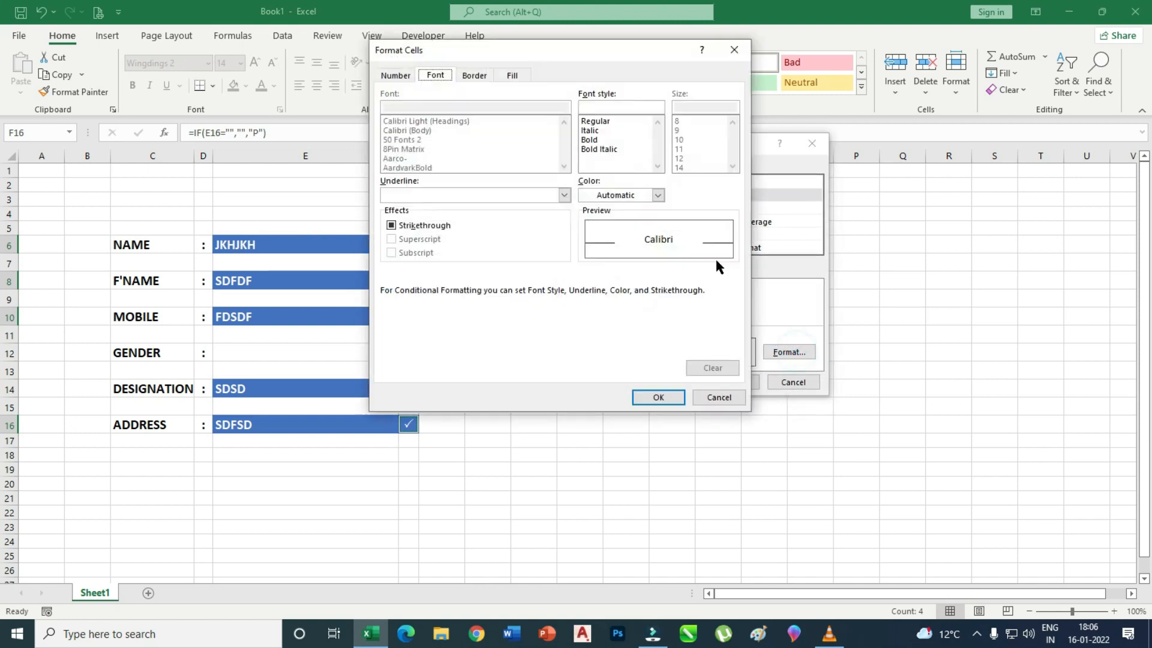
{"action": "left_click", "coordinate": [513, 75]}
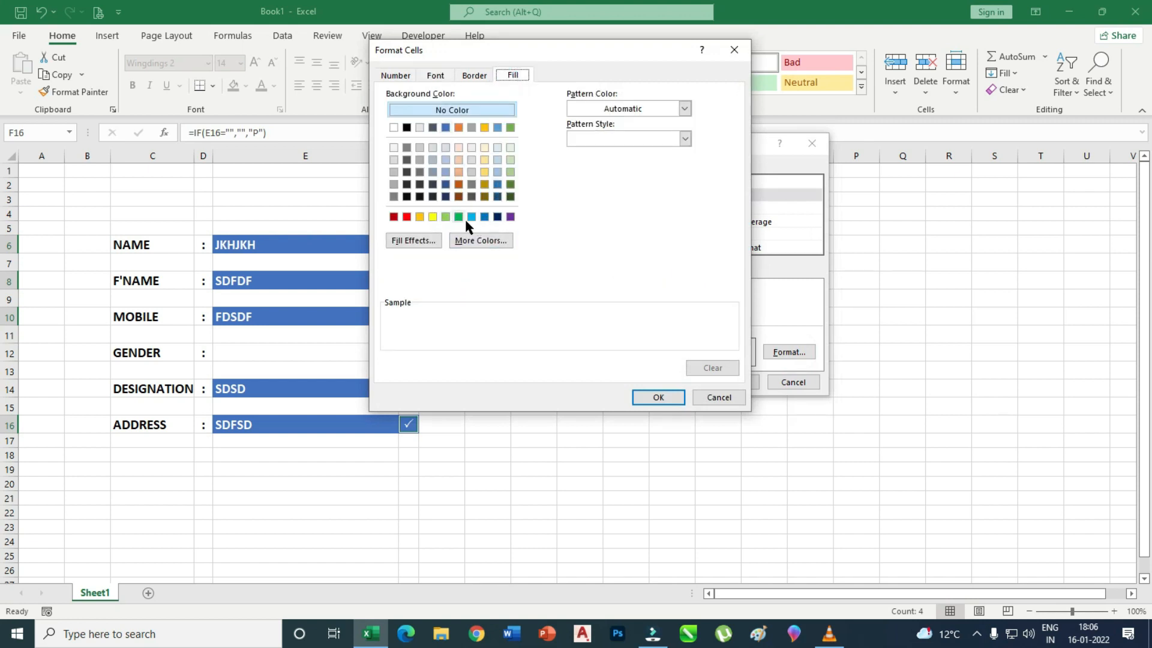
{"action": "left_click", "coordinate": [445, 184]}
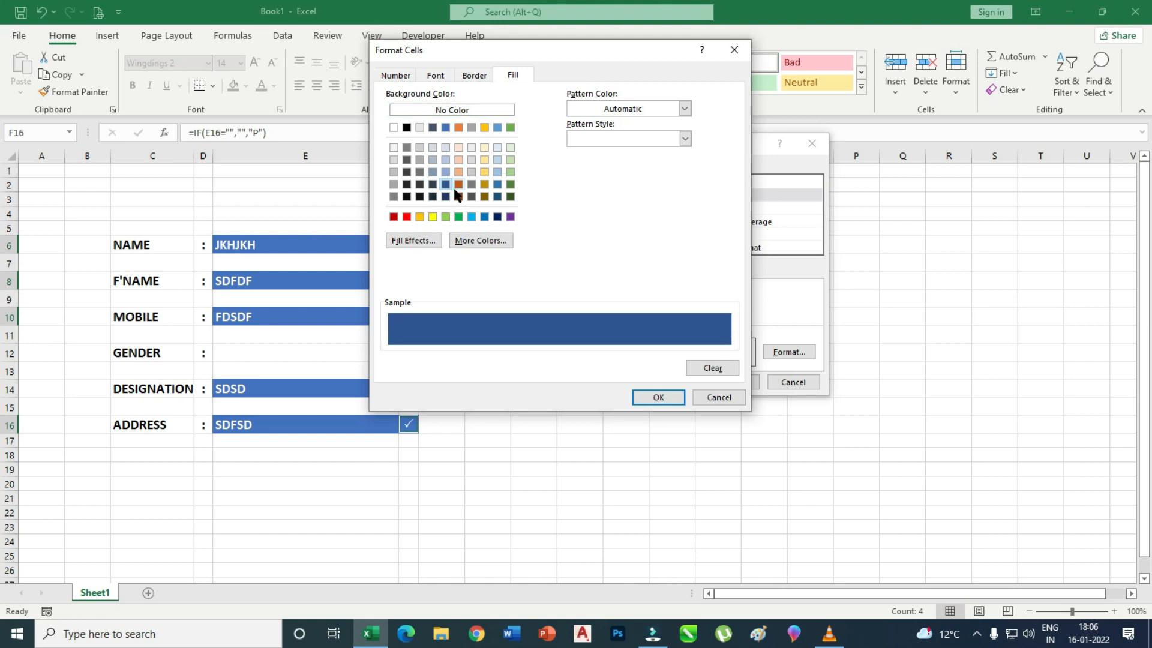
{"action": "left_click", "coordinate": [497, 196]}
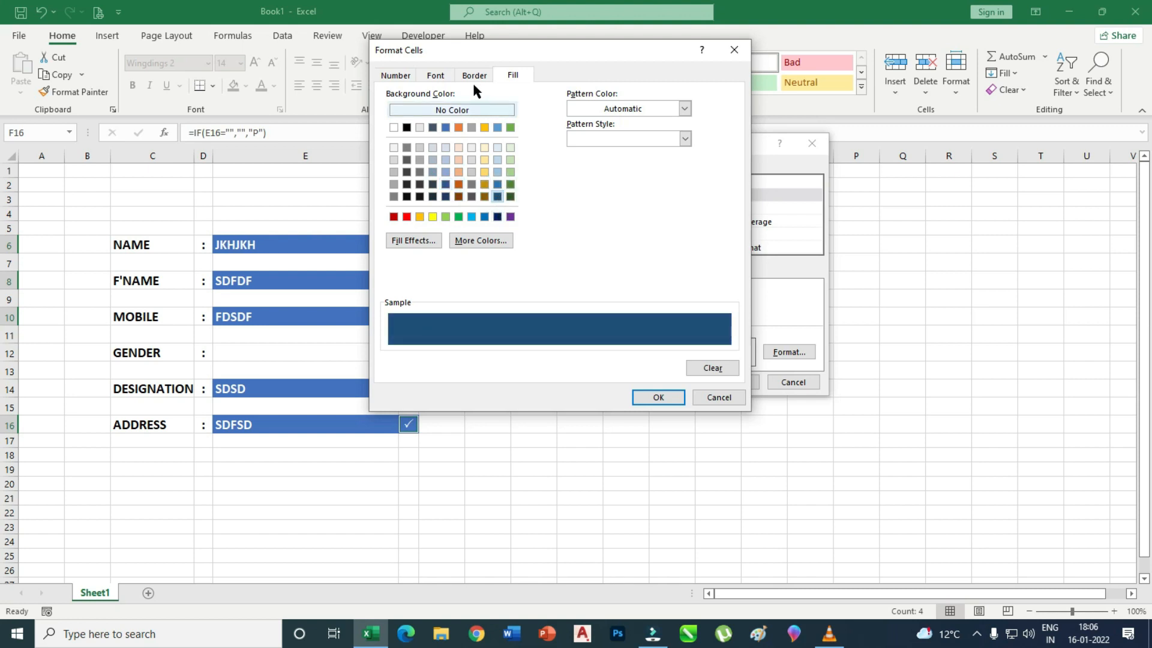
{"action": "left_click", "coordinate": [436, 75]}
{"action": "left_click", "coordinate": [658, 195]}
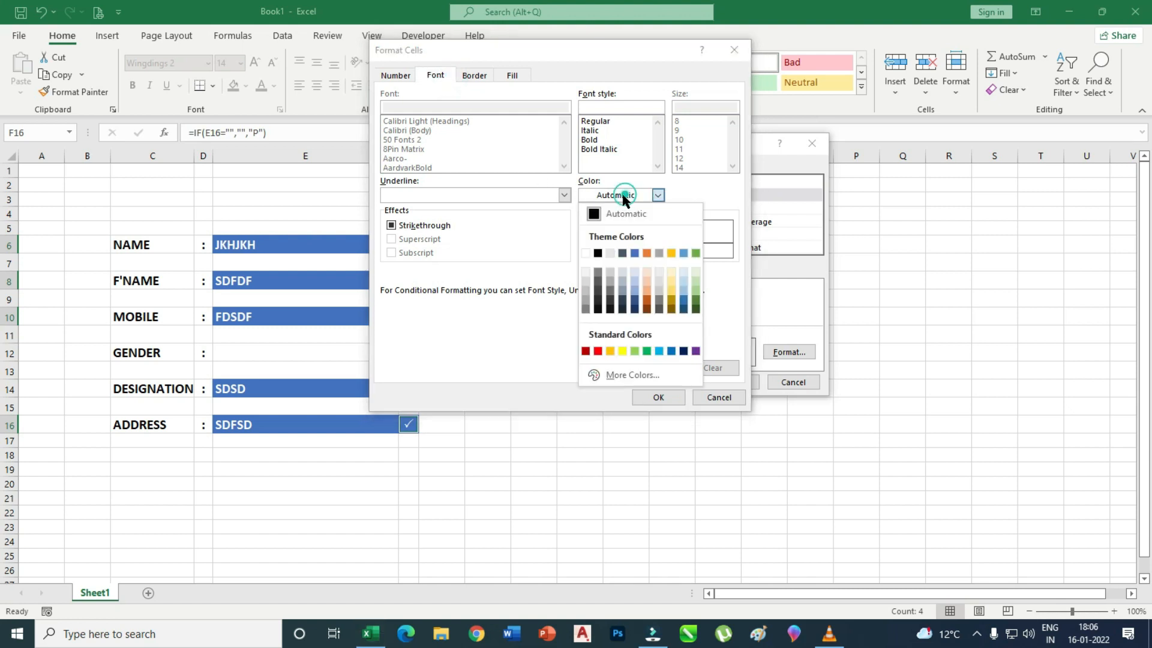
{"action": "left_click", "coordinate": [590, 253]}
{"action": "left_click", "coordinate": [660, 391]}
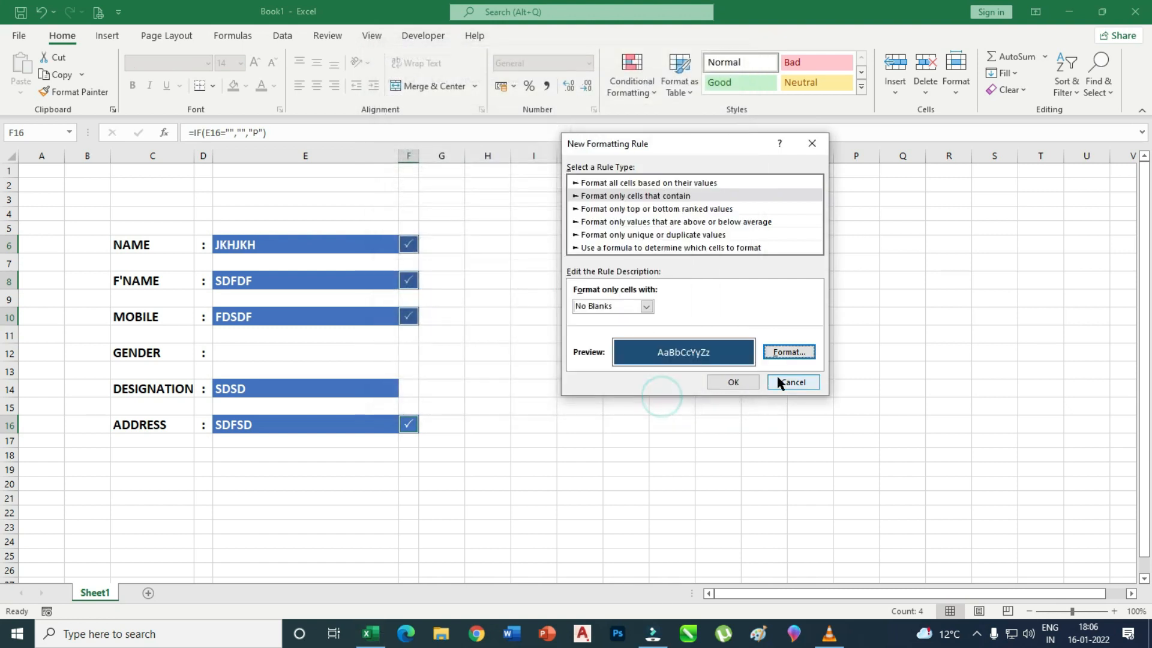
{"action": "left_click", "coordinate": [735, 382]}
{"action": "left_click", "coordinate": [572, 454]}
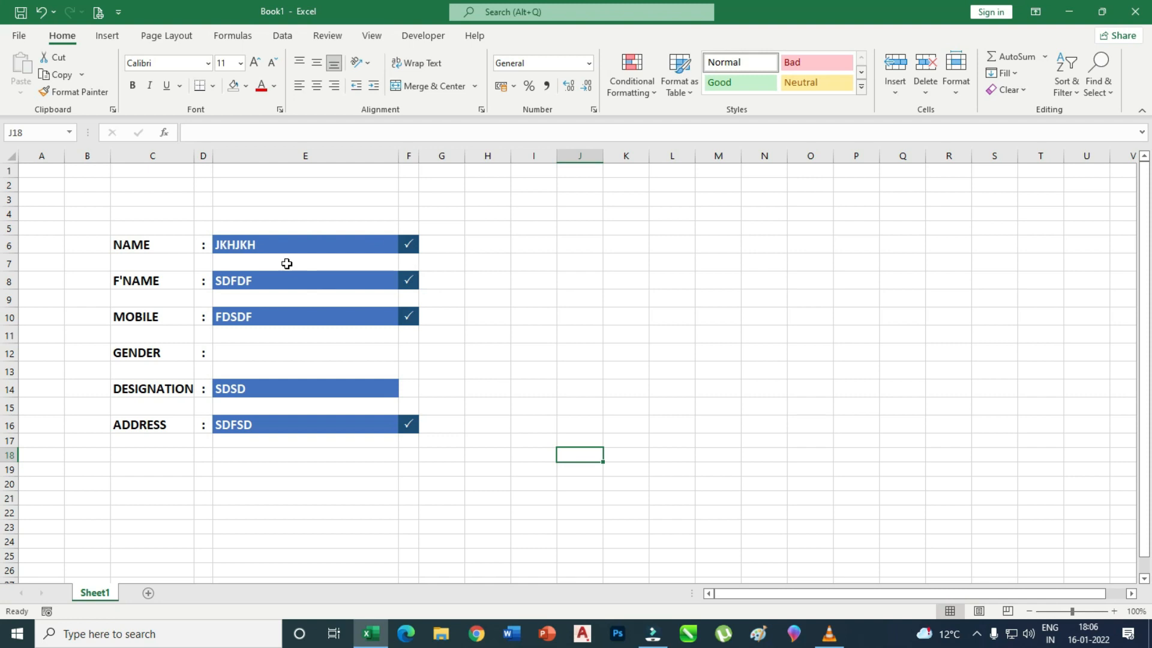
Replace E6's name with JHKHK and select the DESIGNATION cell E14.
{"action": "left_click", "coordinate": [323, 251]}
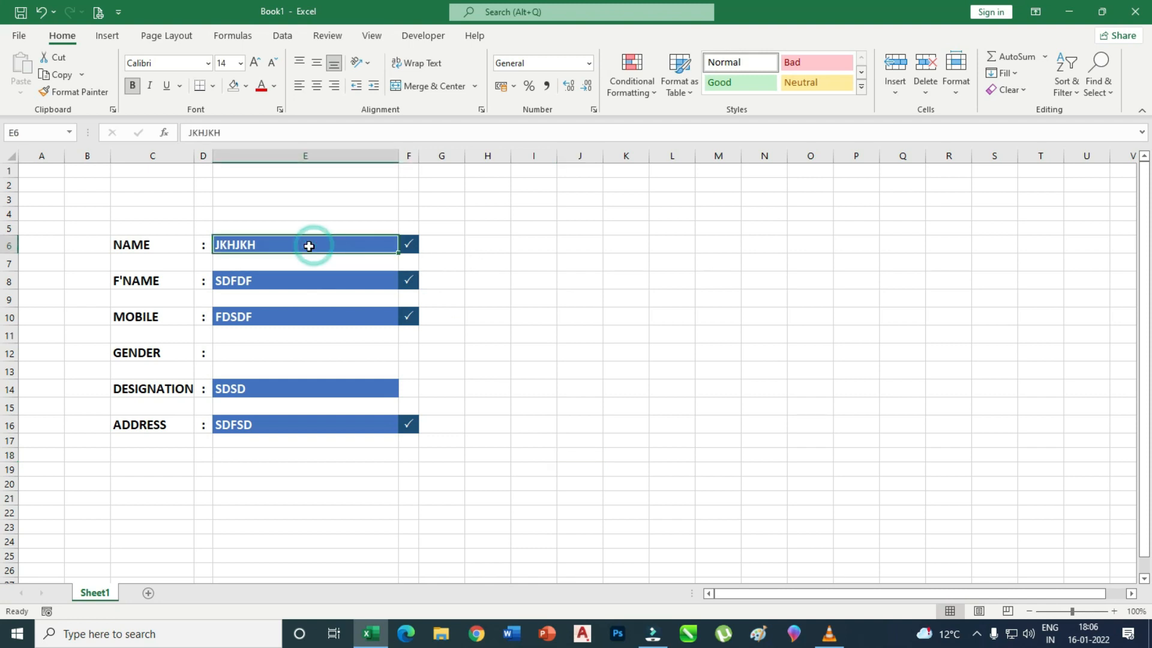
{"action": "key", "text": "Delete"}
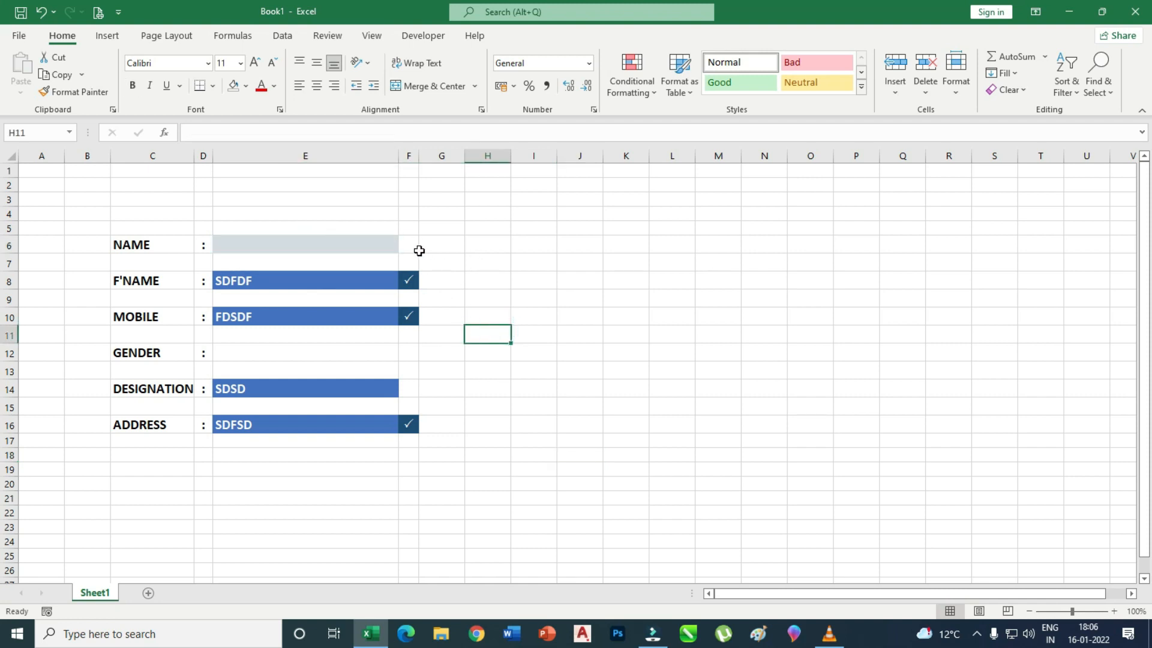
{"action": "left_click", "coordinate": [308, 245]}
{"action": "type", "text": "JHKHK"}
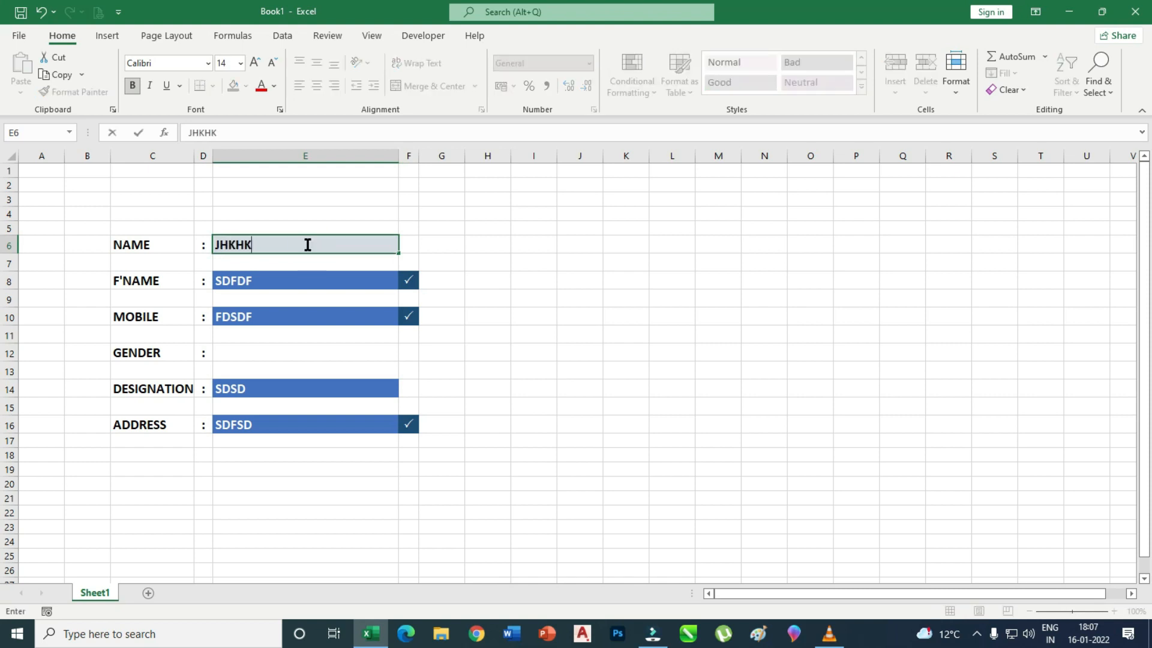
{"action": "left_click", "coordinate": [612, 356]}
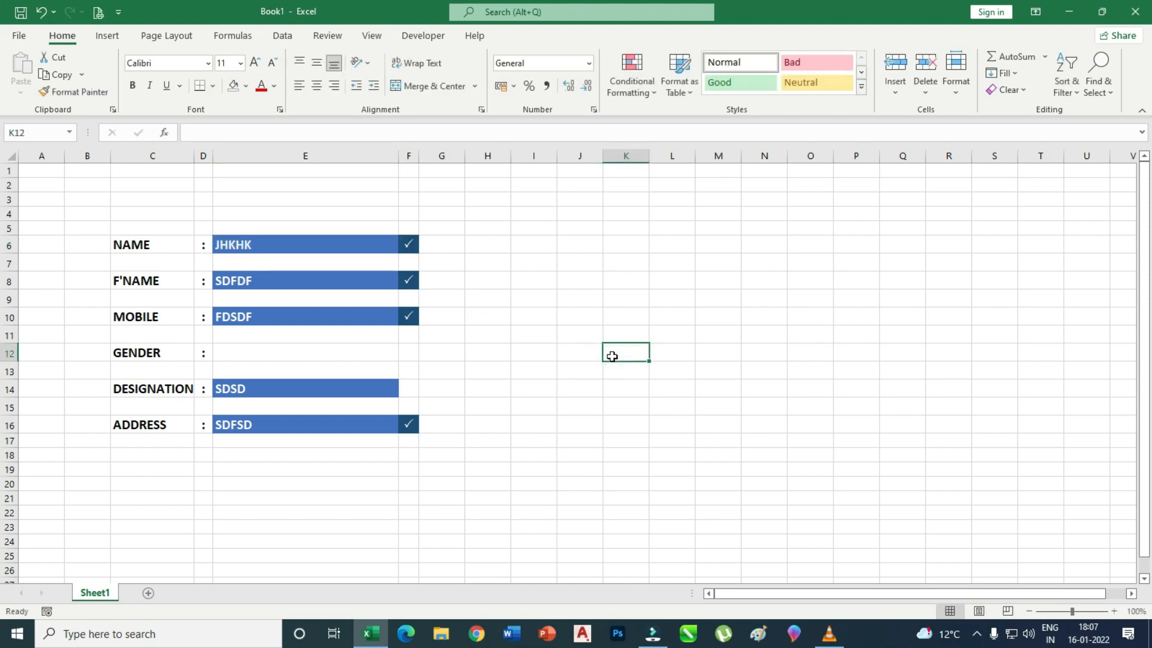
{"action": "left_click", "coordinate": [345, 390]}
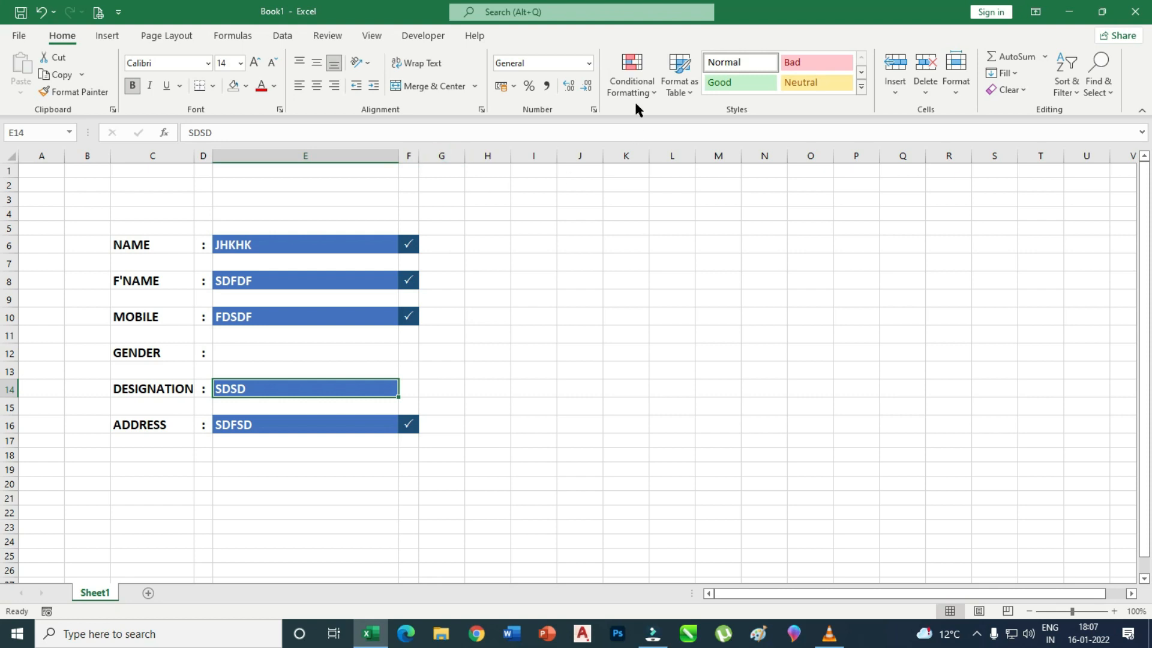
Give E14 list validation with source CHOOSE ONE,CLEAR,SUPERWISER,WORJWE,HELPER.
{"action": "left_click", "coordinate": [279, 37]}
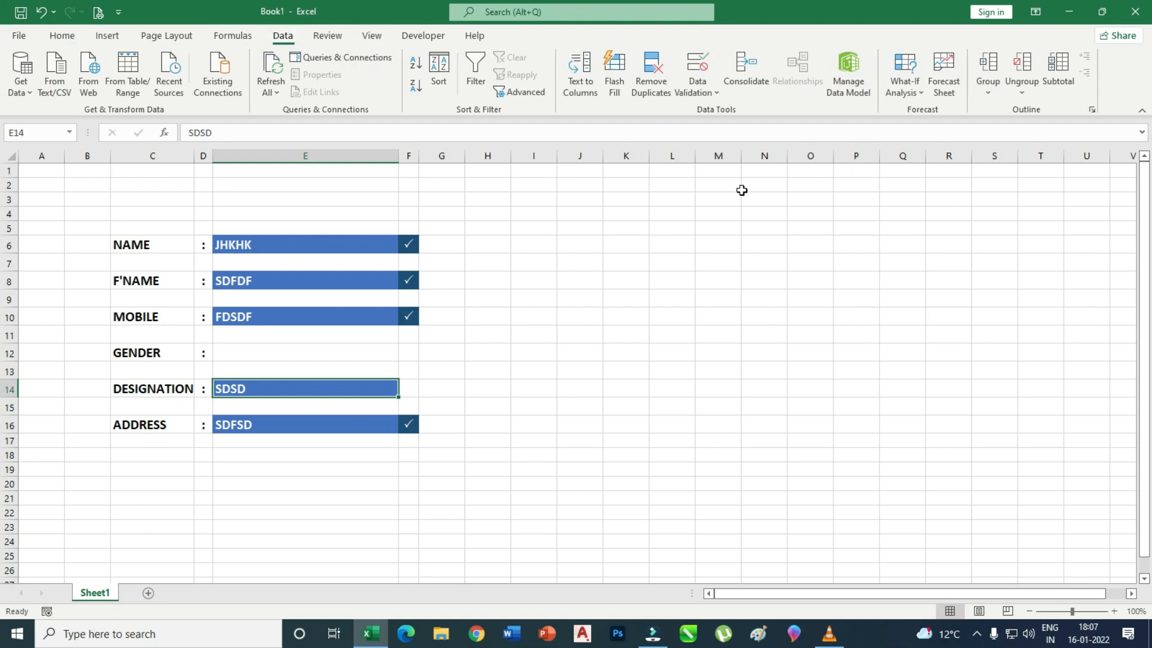
{"action": "left_click", "coordinate": [707, 96]}
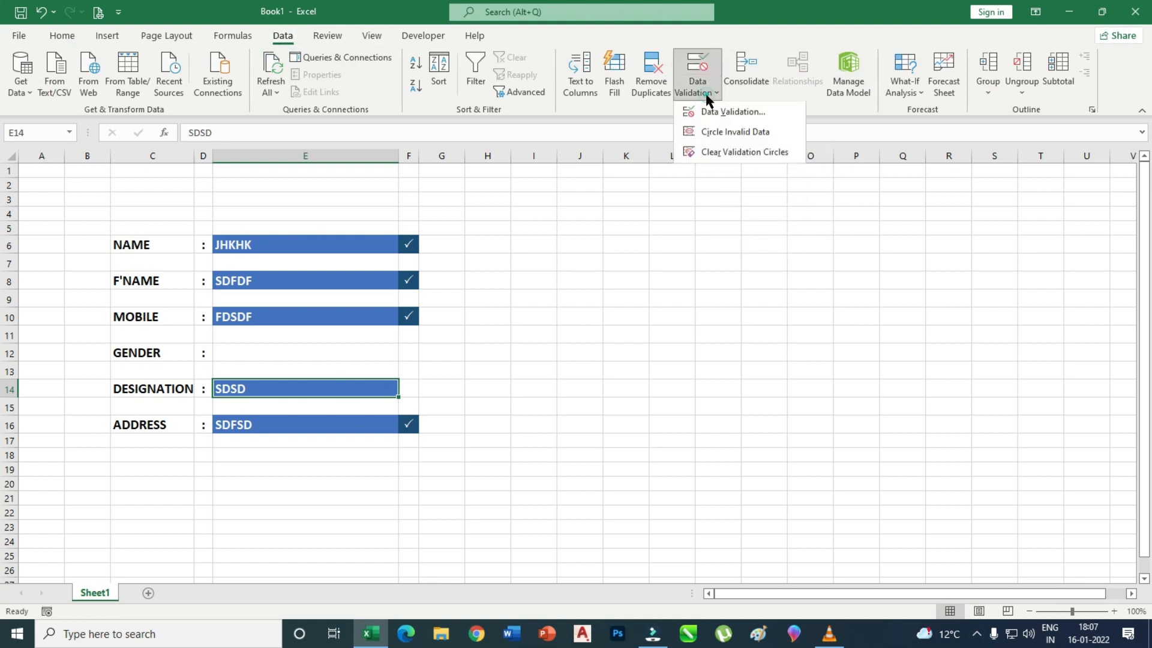
{"action": "left_click", "coordinate": [741, 113]}
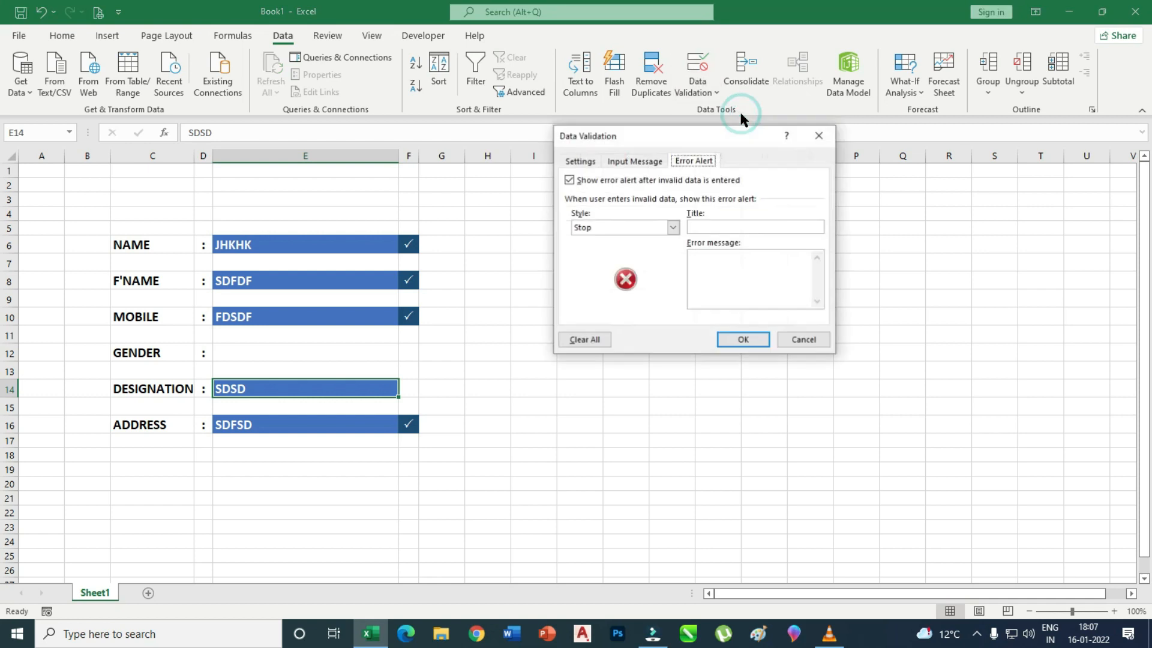
{"action": "left_click", "coordinate": [580, 161]}
{"action": "left_click_drag", "start_coordinate": [708, 136], "coordinate": [706, 200]}
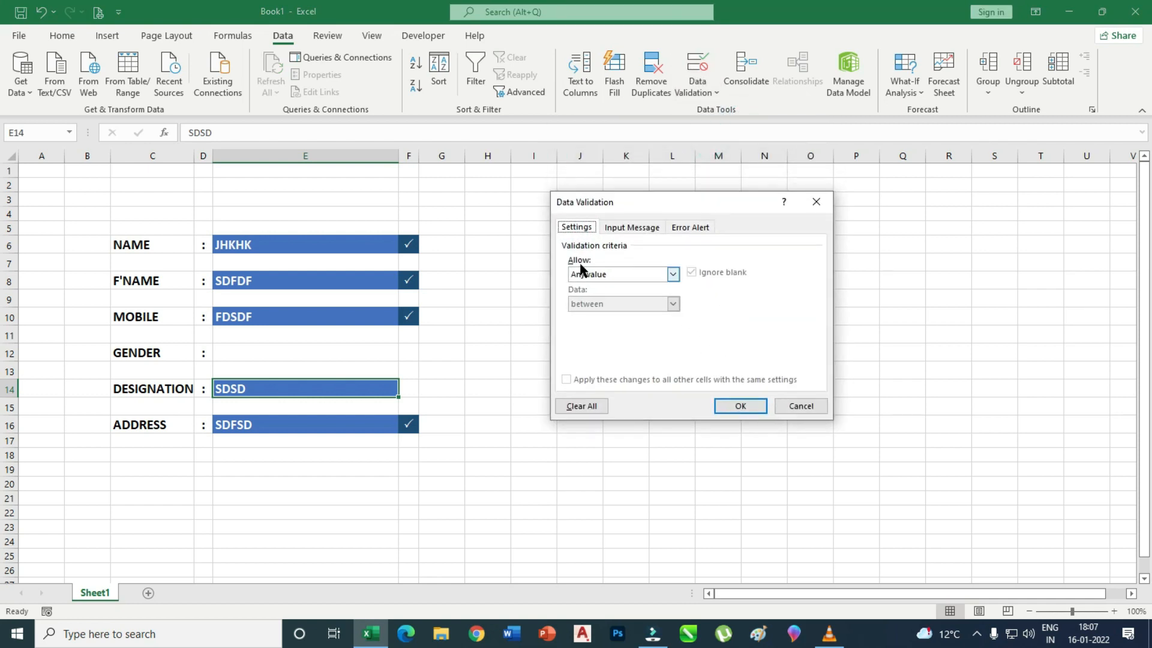
{"action": "left_click", "coordinate": [673, 274]}
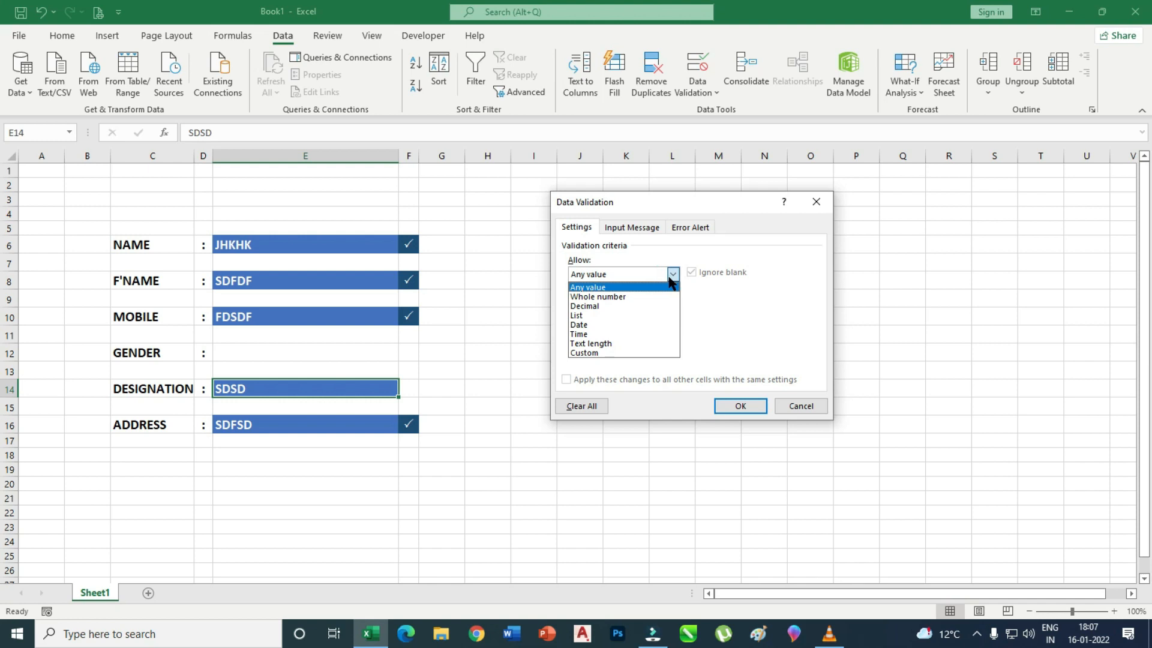
{"action": "left_click", "coordinate": [577, 316]}
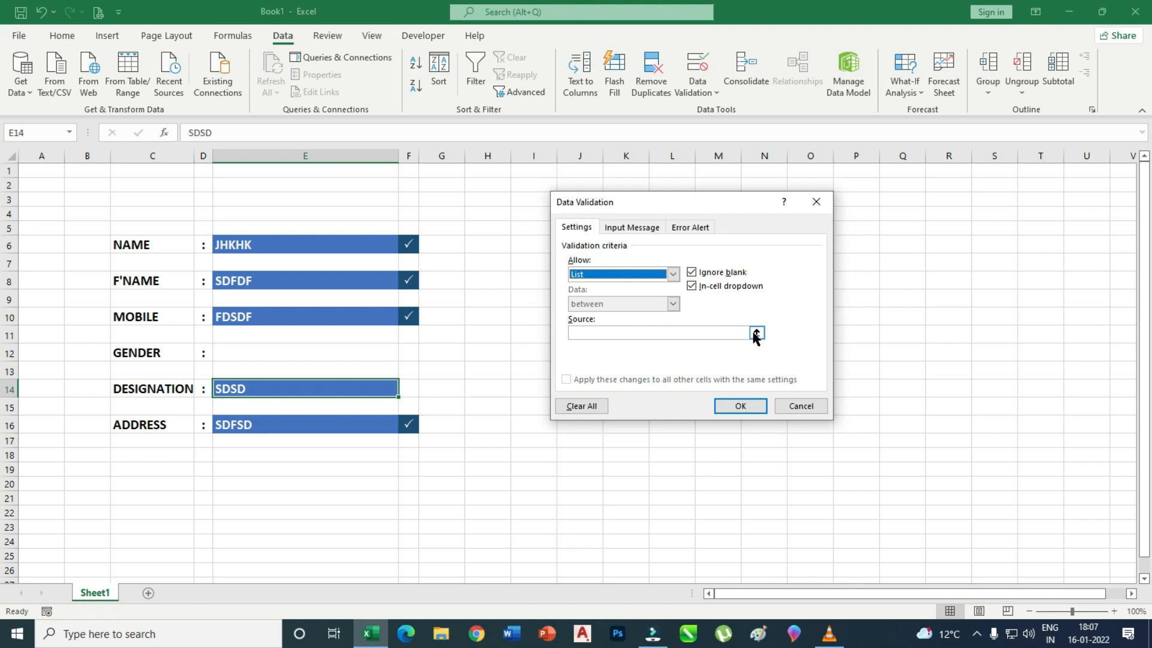
{"action": "left_click", "coordinate": [680, 333]}
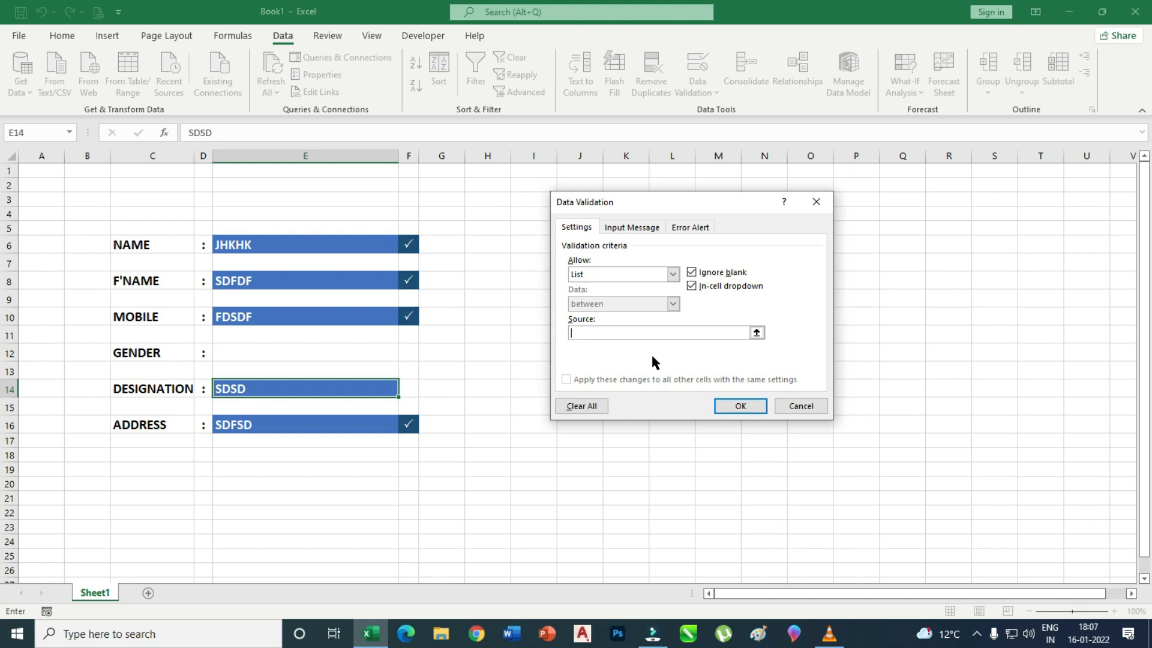
{"action": "type", "text": "CHOOSE O"}
{"action": "type", "text": "ISER"}
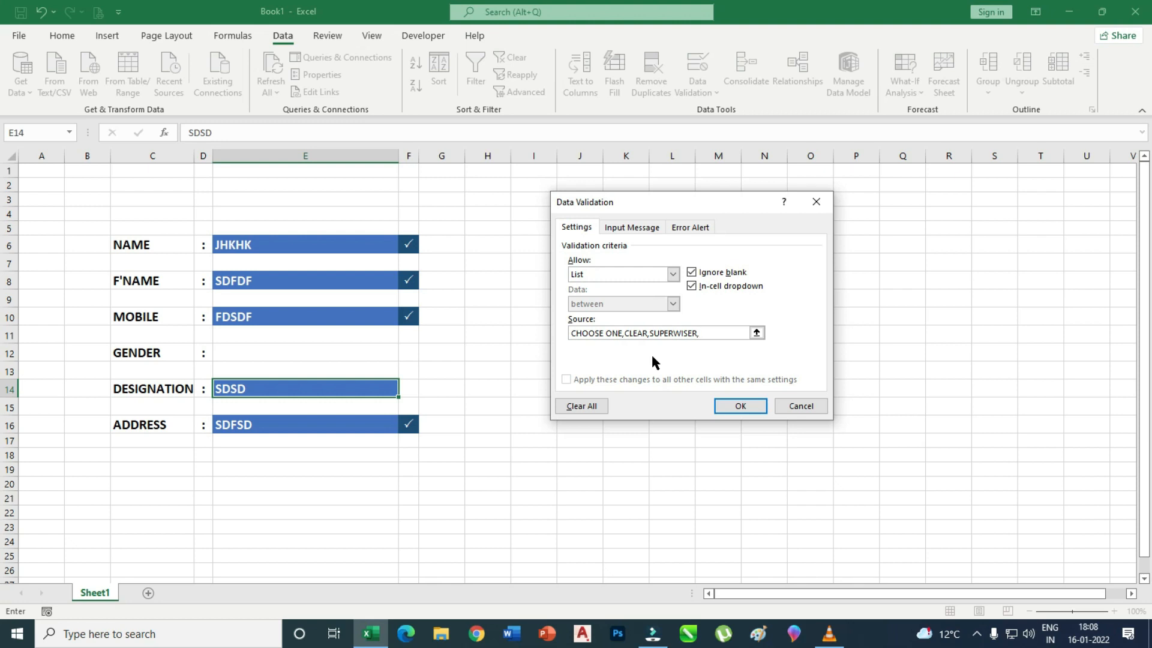
{"action": "type", "text": ",WORJWE,HELPER"}
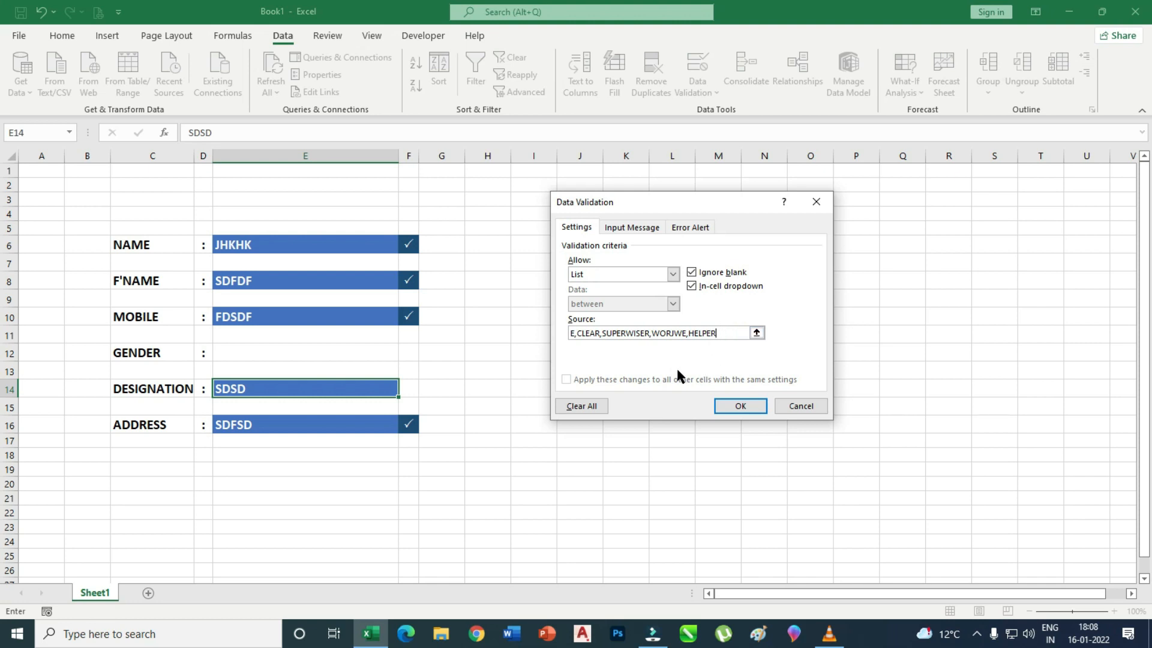
{"action": "left_click", "coordinate": [727, 406]}
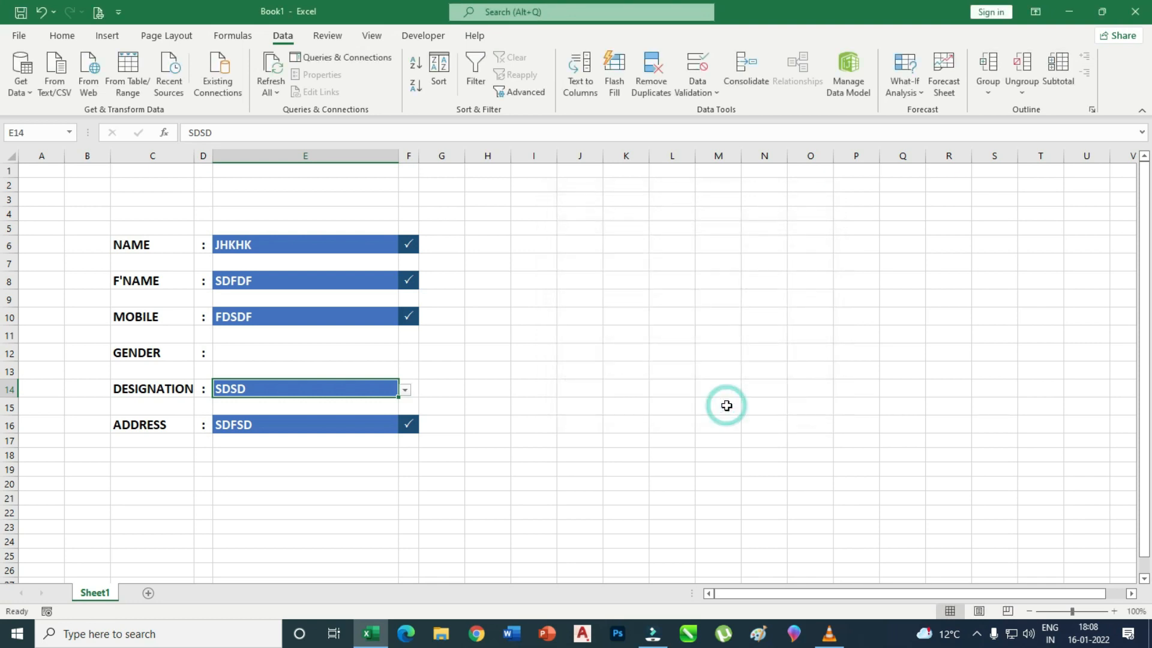
Pick SUPERWISER, then WORJWE, from E14's job title dropdown.
{"action": "left_click", "coordinate": [609, 485]}
{"action": "left_click", "coordinate": [408, 390]}
{"action": "left_click", "coordinate": [360, 391]}
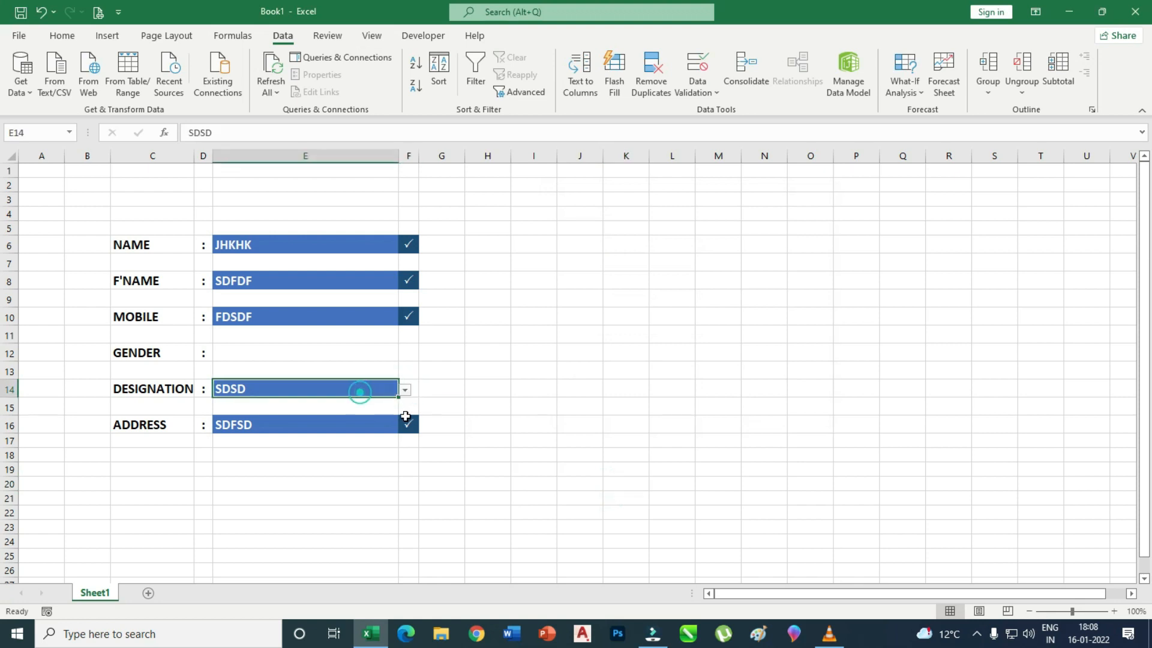
{"action": "left_click", "coordinate": [404, 391]}
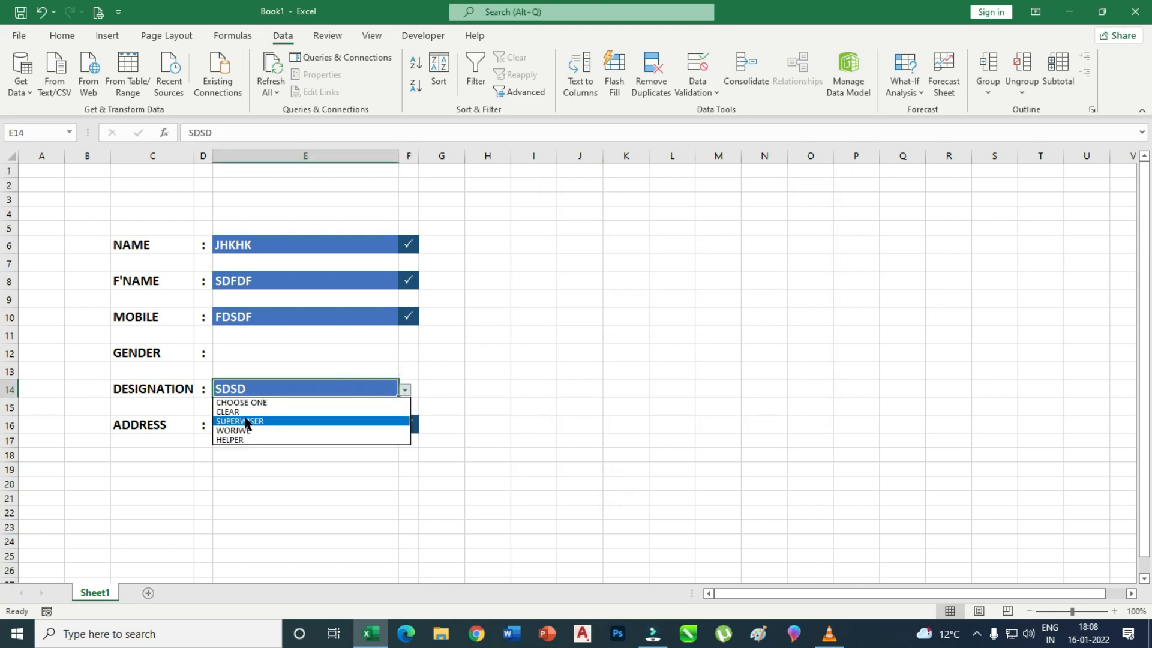
{"action": "left_click", "coordinate": [273, 421]}
{"action": "left_click", "coordinate": [405, 392]}
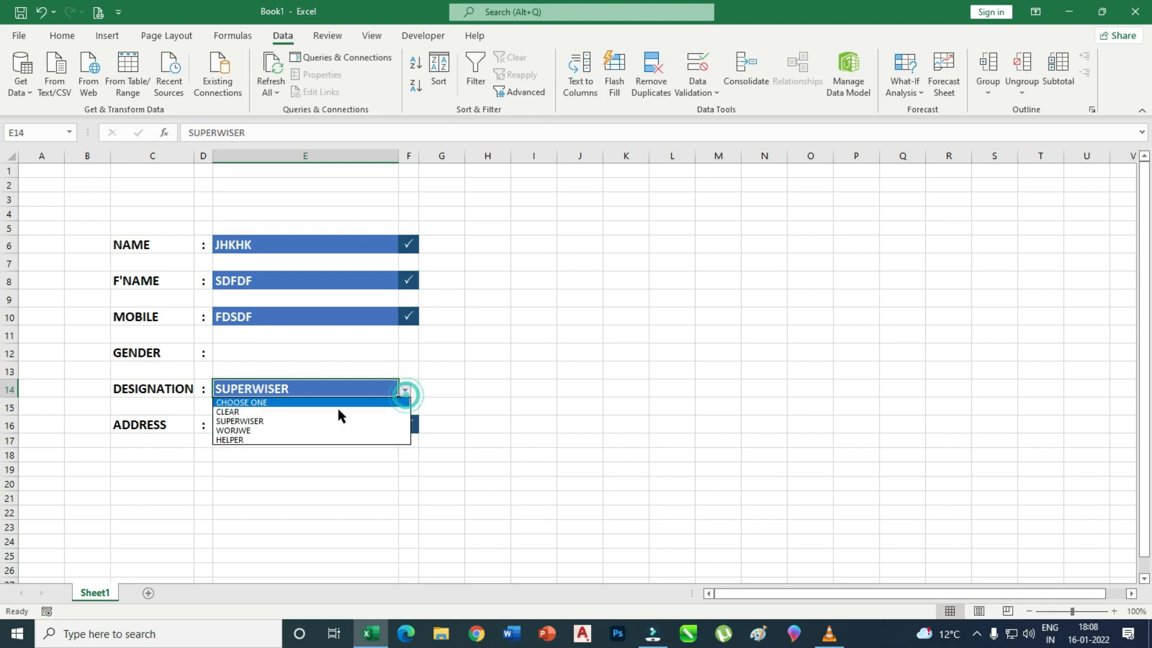
{"action": "left_click", "coordinate": [248, 433]}
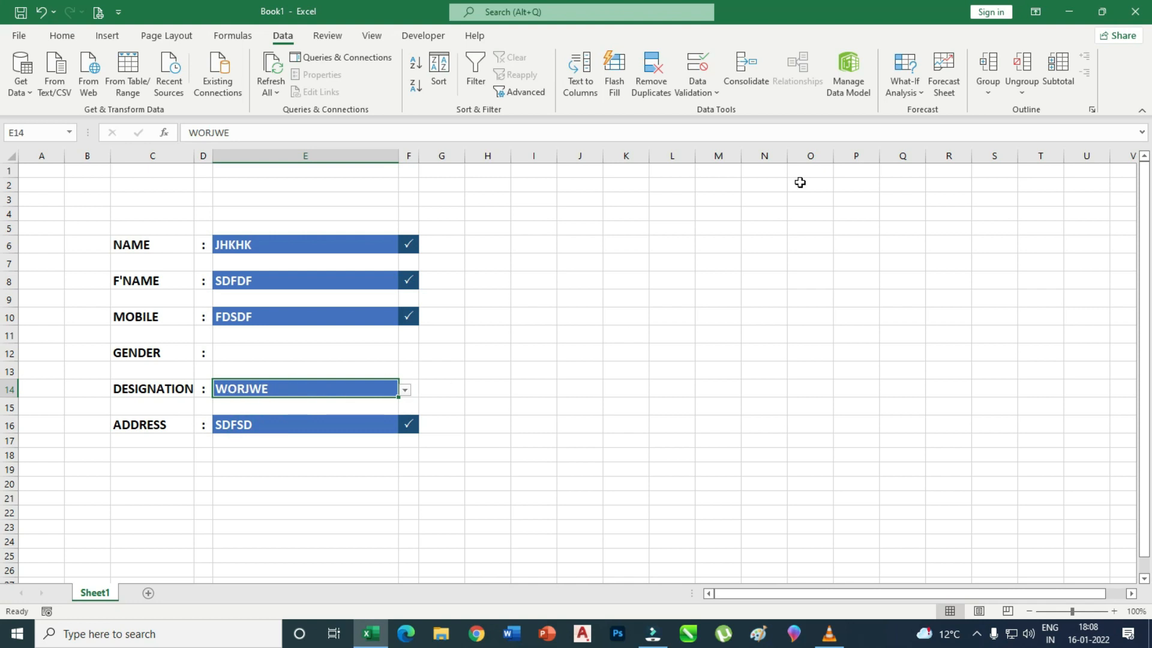
{"action": "left_click", "coordinate": [696, 90]}
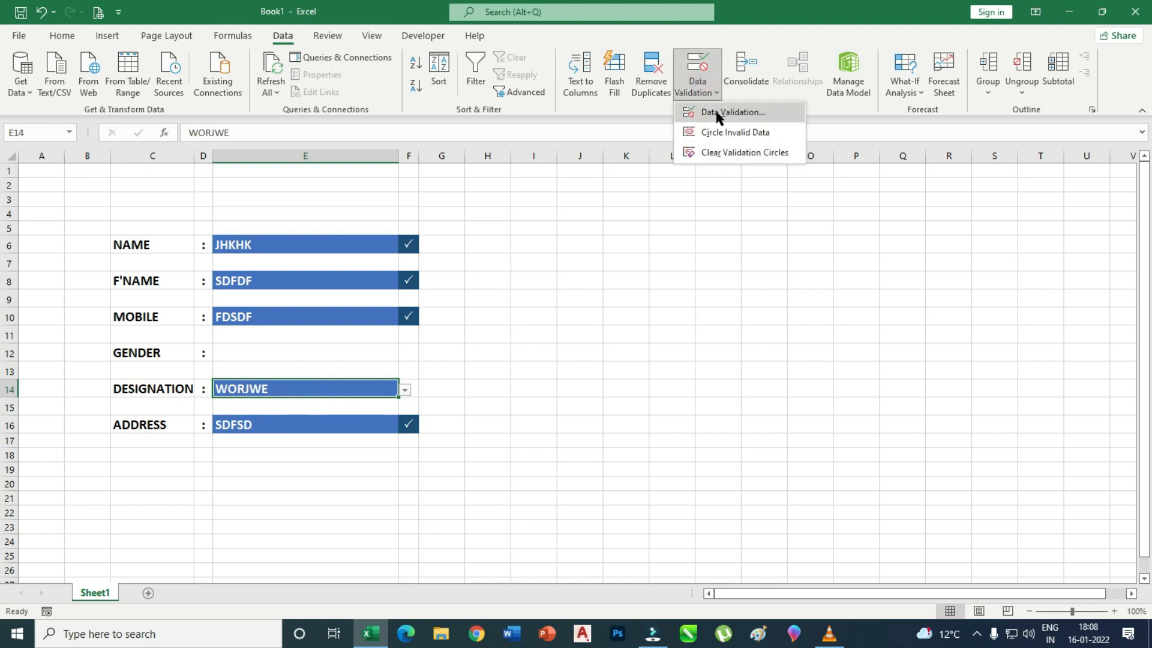
Correct WORJWE to WORKER in the validation list's Source and confirm.
{"action": "left_click", "coordinate": [718, 112]}
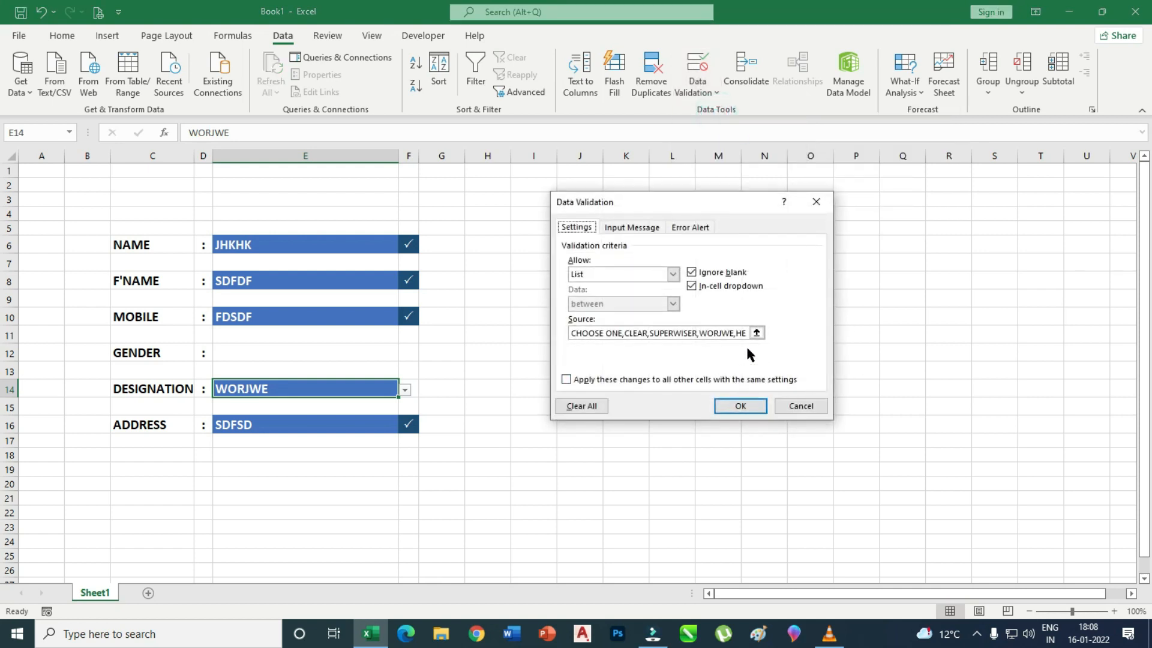
{"action": "left_click", "coordinate": [718, 332]}
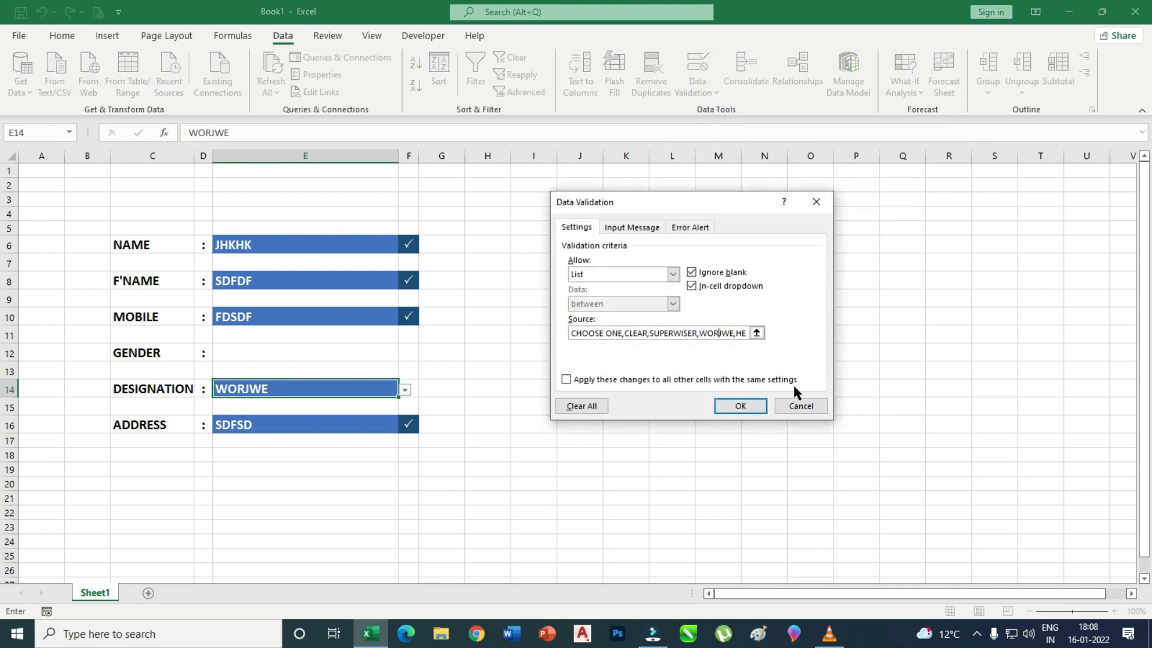
{"action": "type", "text": "KER"}
{"action": "left_click", "coordinate": [742, 406]}
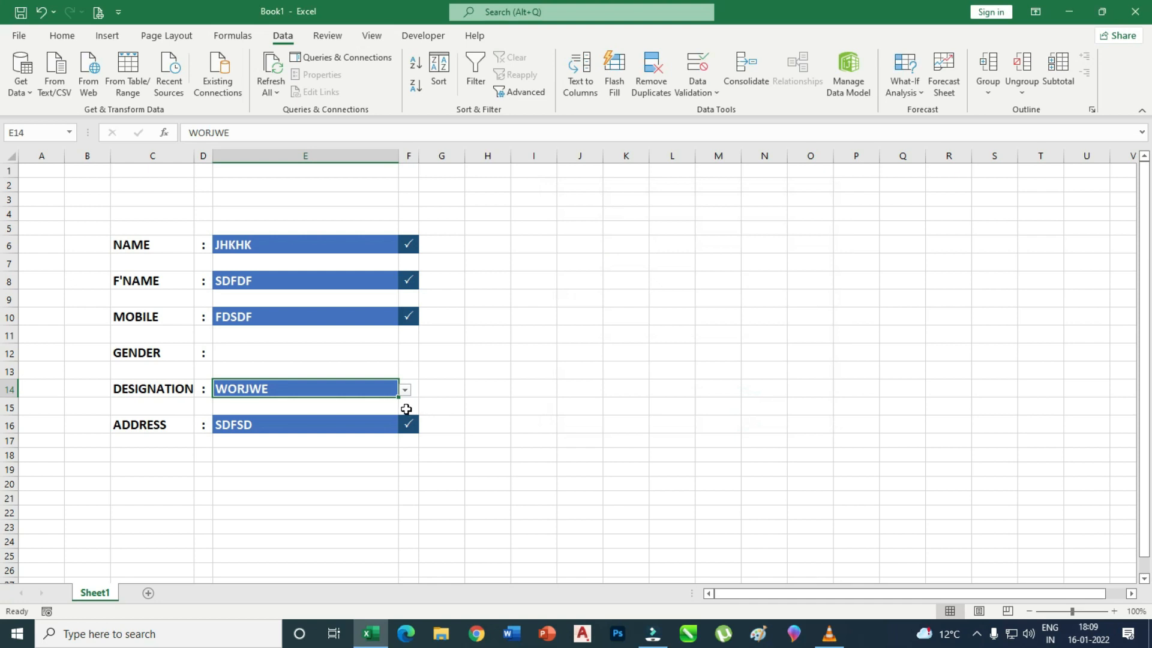
Try WORKER, HELPER, CLEAR and CHOOSE ONE from E14's dropdown.
{"action": "left_click", "coordinate": [404, 391]}
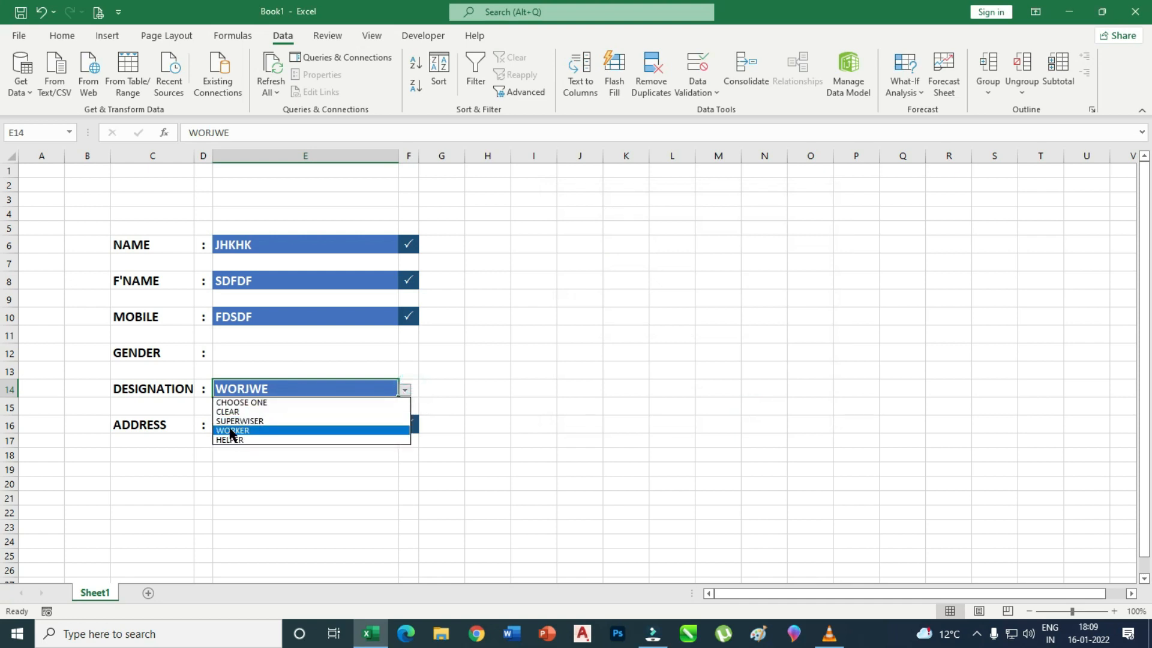
{"action": "left_click", "coordinate": [231, 430]}
{"action": "left_click", "coordinate": [405, 391]}
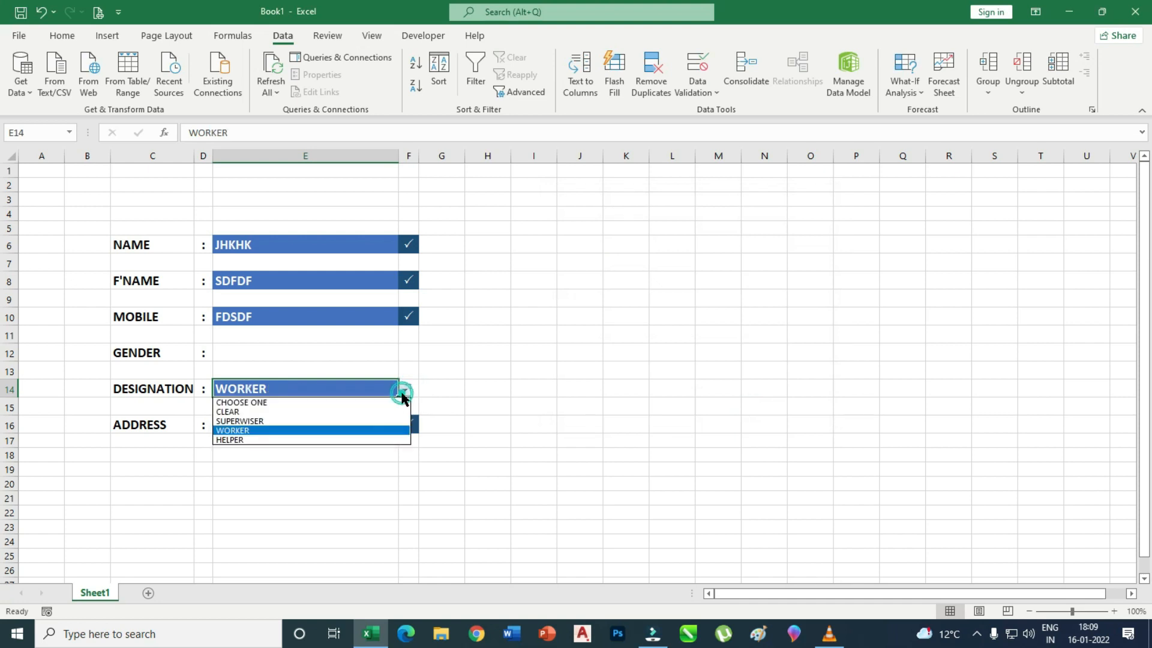
{"action": "left_click", "coordinate": [238, 439]}
{"action": "left_click", "coordinate": [405, 390]}
{"action": "left_click", "coordinate": [240, 411]}
{"action": "left_click", "coordinate": [405, 388]}
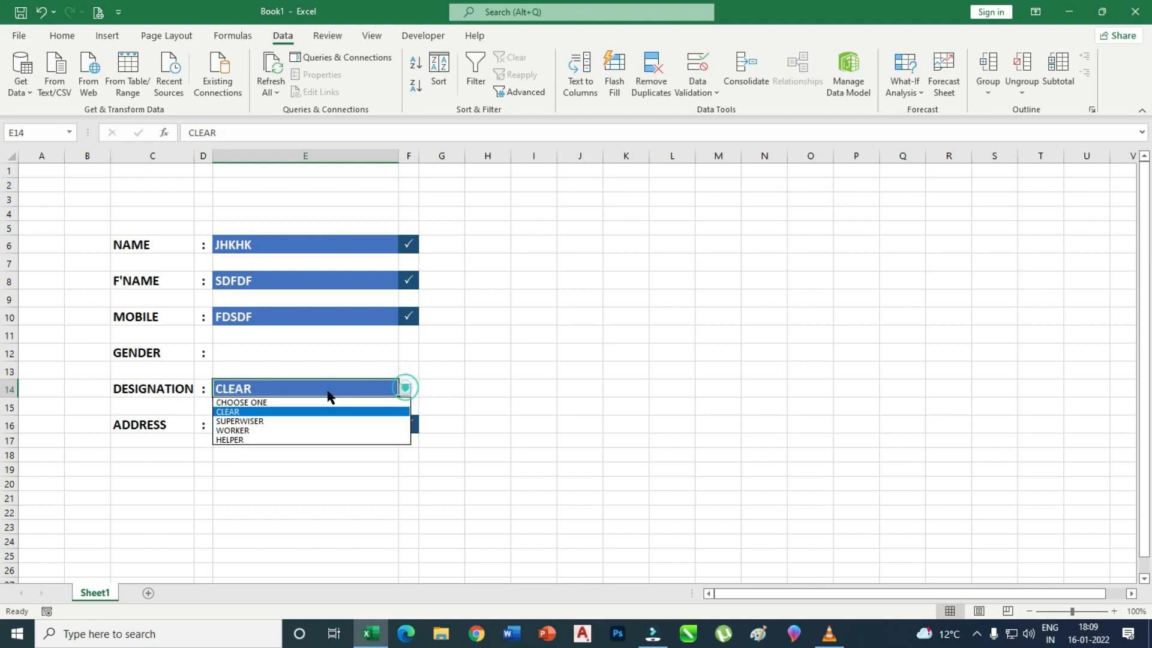
{"action": "left_click", "coordinate": [243, 402]}
Check E14's fill colour options on the Home tab, leaving them unchanged.
{"action": "left_click", "coordinate": [532, 439]}
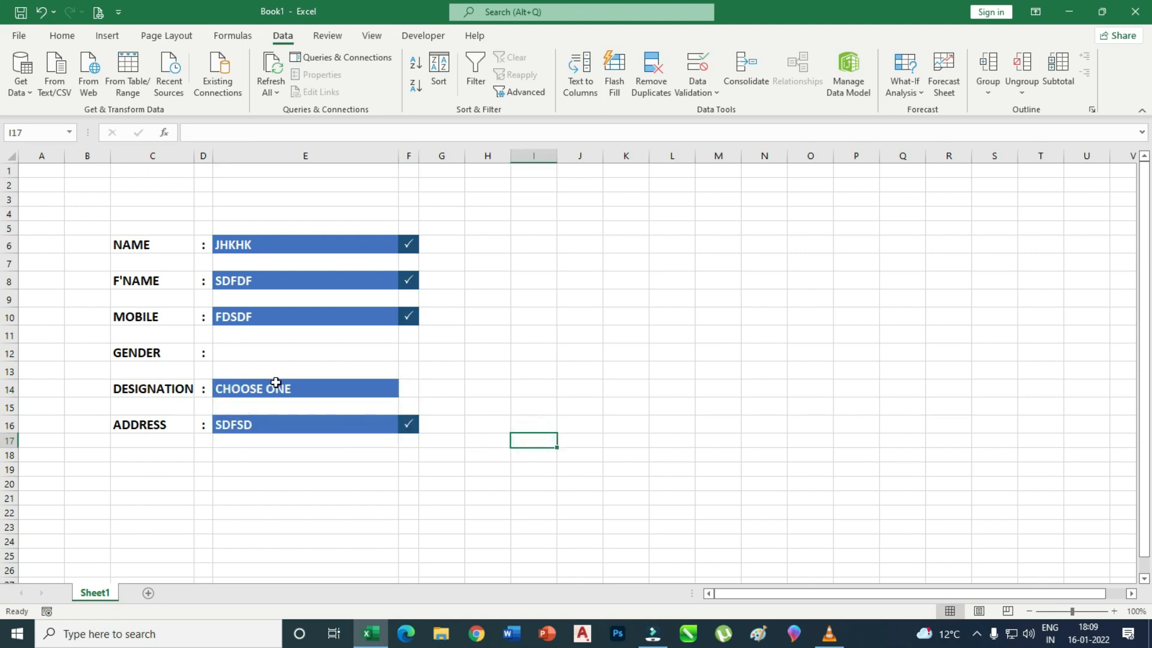
{"action": "left_click", "coordinate": [366, 388]}
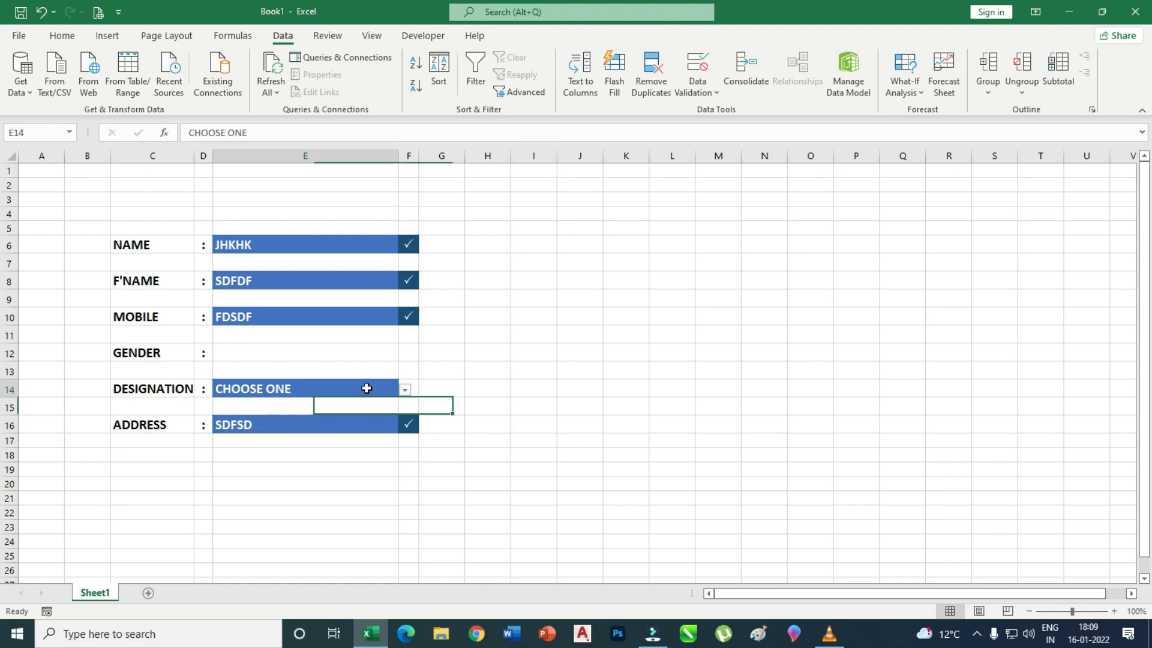
{"action": "left_click", "coordinate": [55, 36]}
{"action": "left_click", "coordinate": [246, 87]}
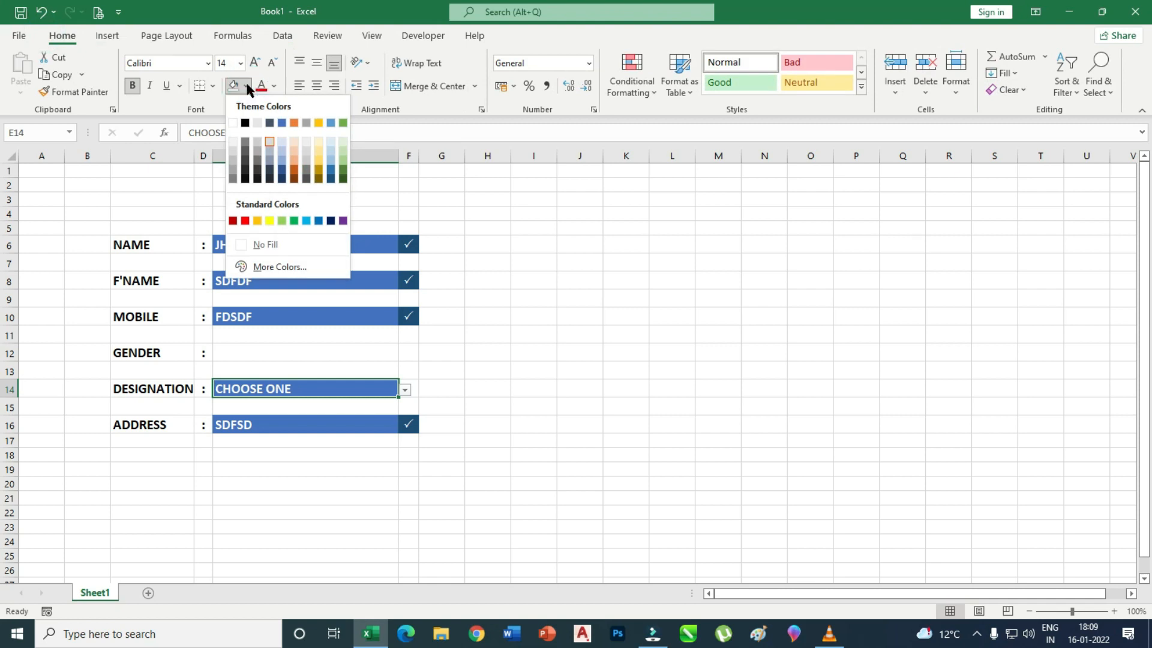
{"action": "left_click", "coordinate": [270, 244]}
{"action": "left_click", "coordinate": [522, 349]}
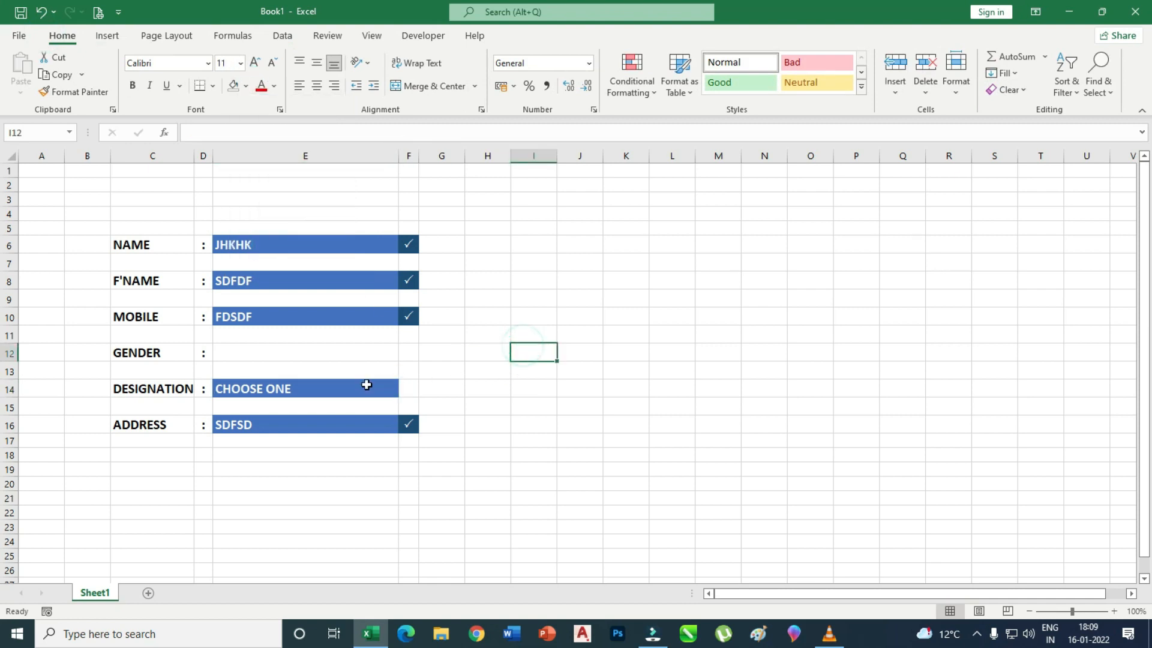
Pick CLEAR then SUPERWISER in E14, then select the empty Gender cell E12.
{"action": "left_click", "coordinate": [364, 384]}
{"action": "left_click", "coordinate": [405, 390]}
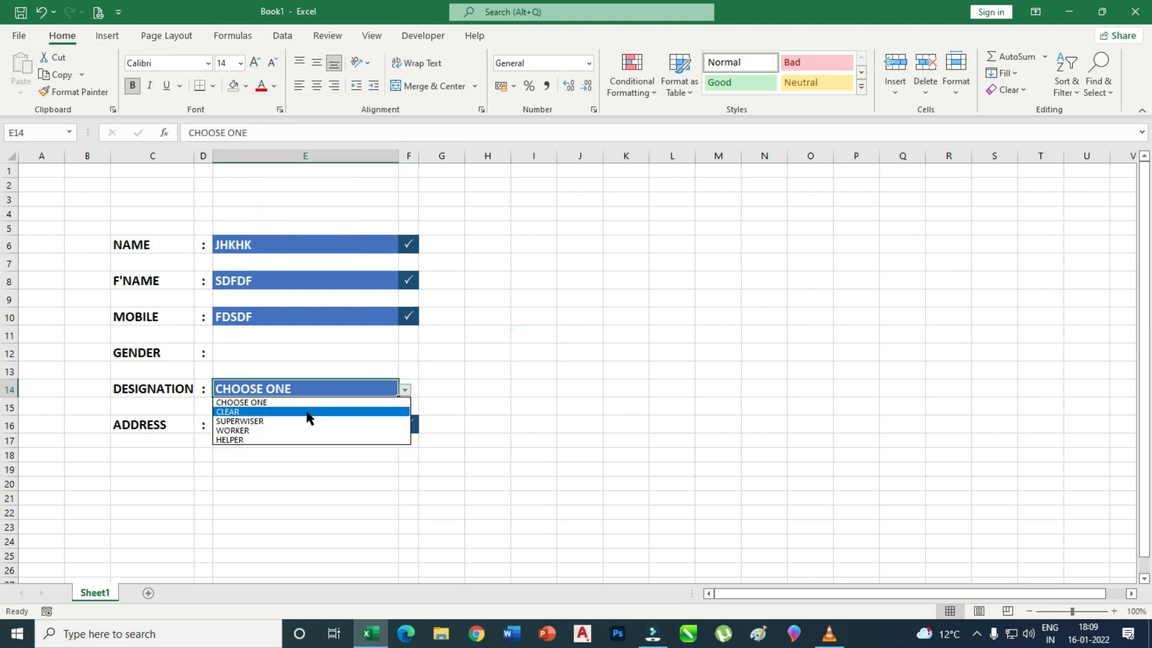
{"action": "left_click", "coordinate": [308, 412]}
{"action": "left_click", "coordinate": [405, 390]}
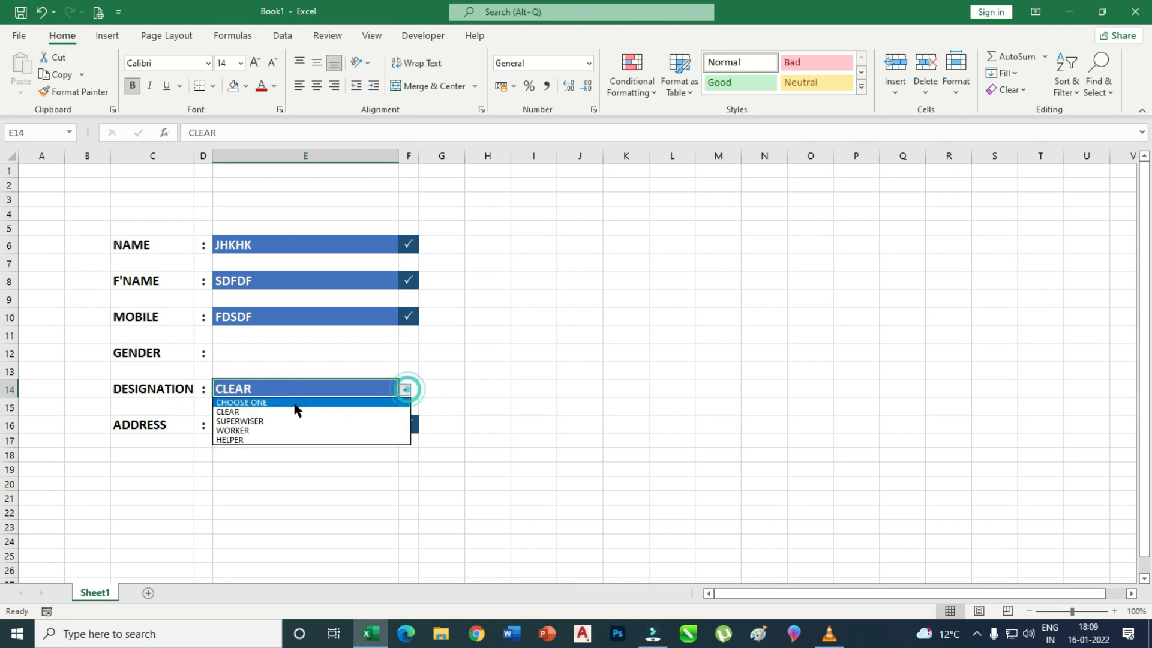
{"action": "left_click", "coordinate": [269, 424]}
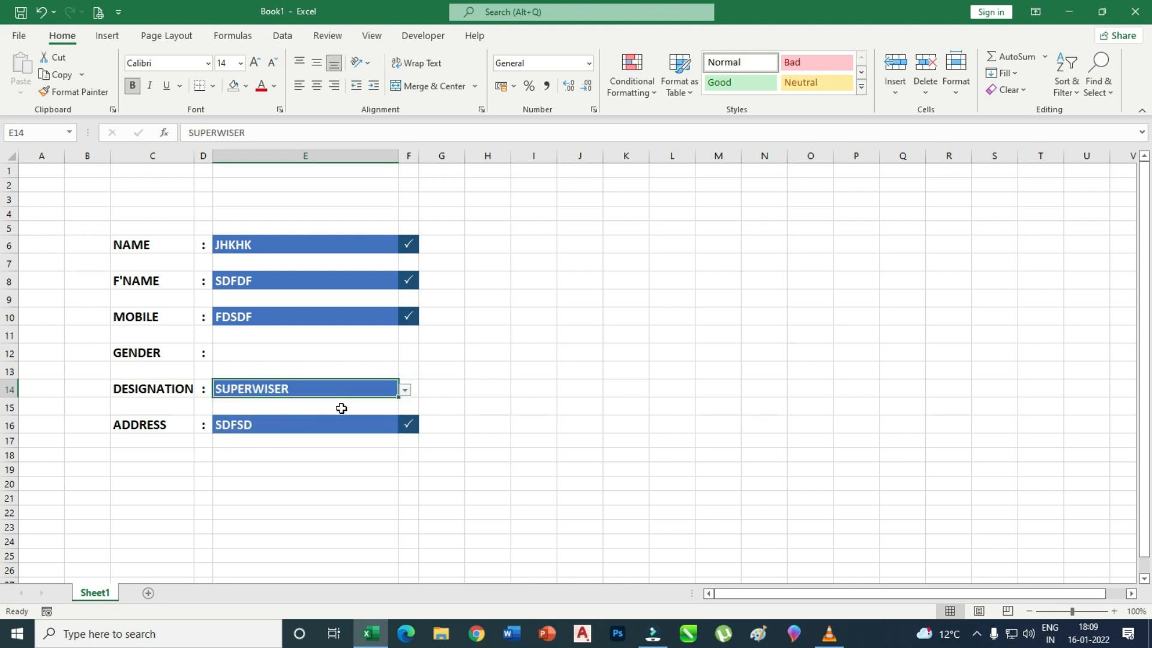
{"action": "left_click", "coordinate": [354, 483]}
{"action": "left_click", "coordinate": [237, 352]}
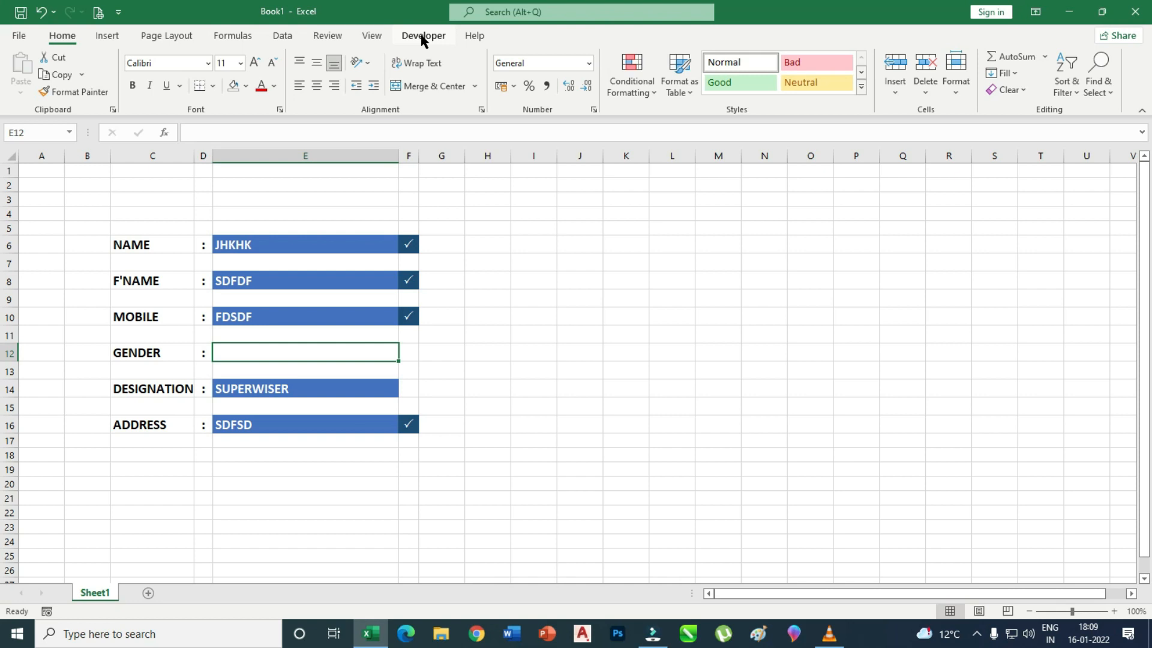
Insert a Form Control option button from the Developer tab into the GENDER cell E12.
{"action": "left_click", "coordinate": [421, 37]}
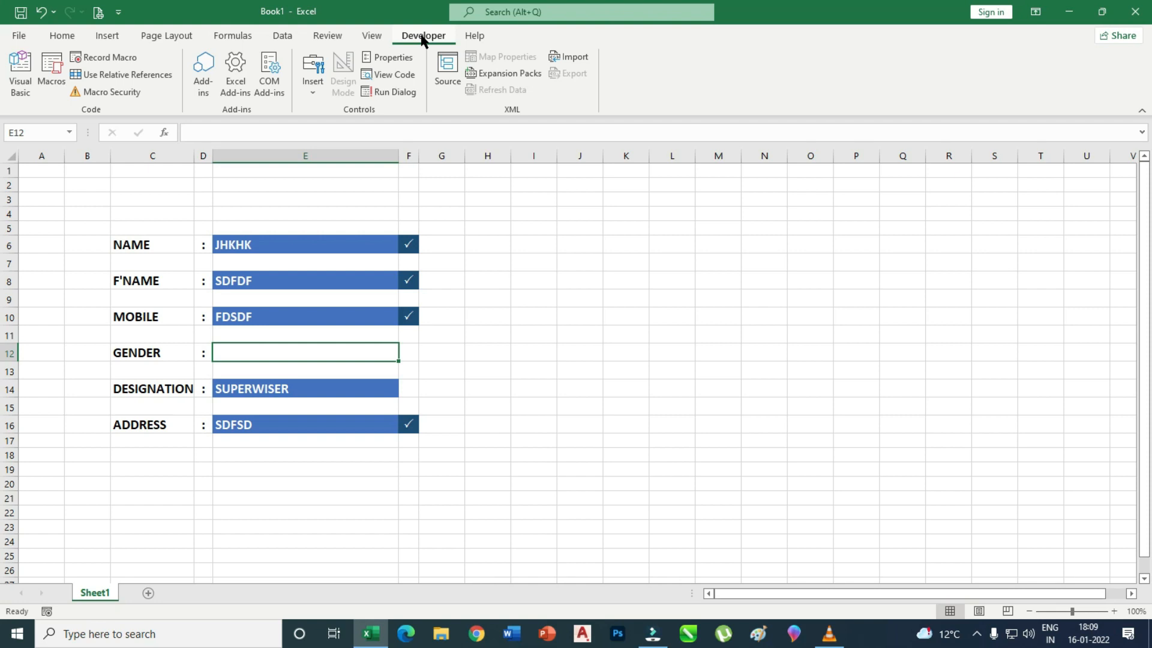
{"action": "left_click", "coordinate": [312, 90]}
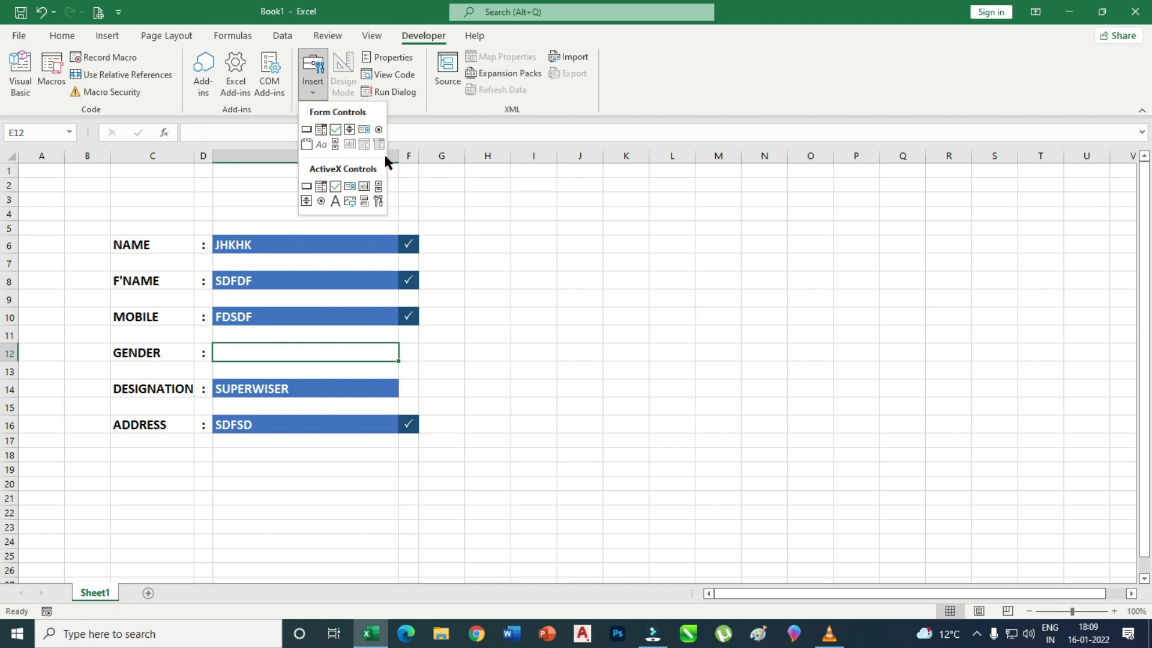
{"action": "left_click", "coordinate": [378, 130]}
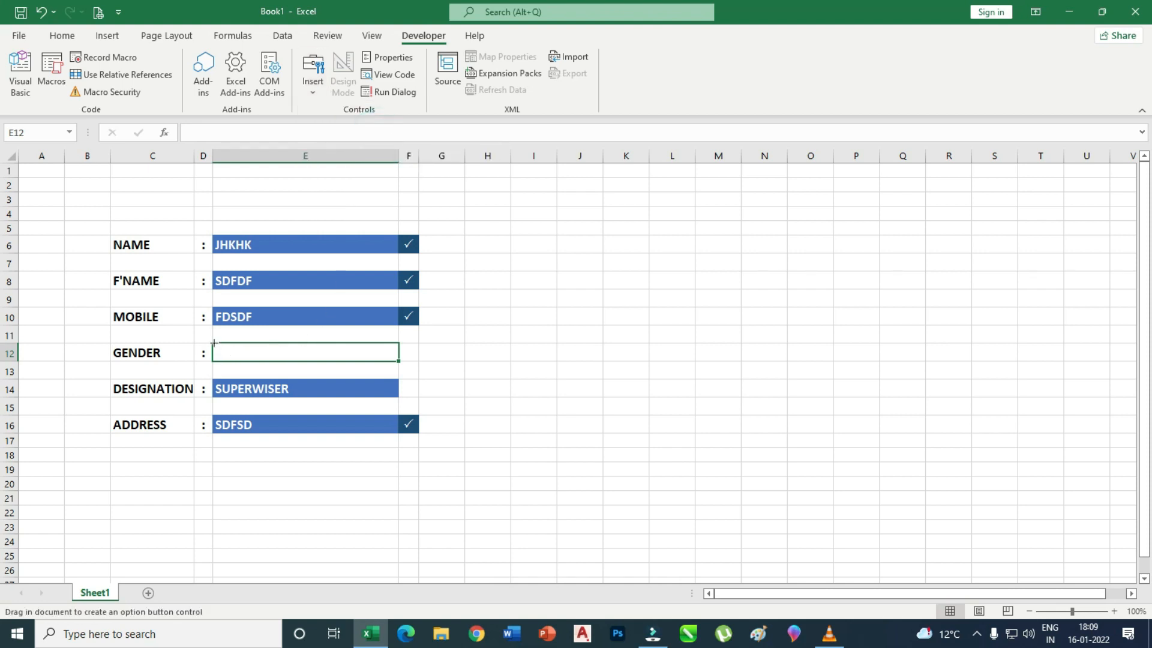
{"action": "left_click_drag", "start_coordinate": [211, 343], "coordinate": [289, 352]}
Narrow the option button, delete its default label text, and test selecting it.
{"action": "left_click", "coordinate": [271, 352]}
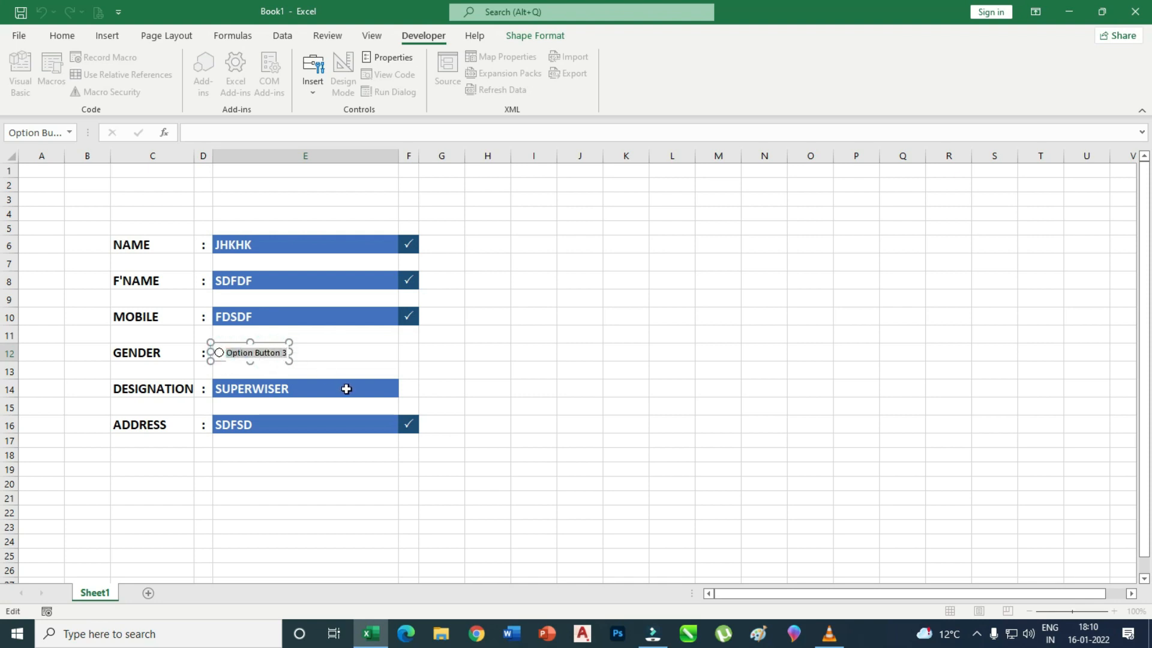
{"action": "mouse_move", "coordinate": [290, 352]}
{"action": "left_mouse_down"}
{"action": "mouse_move", "coordinate": [230, 358]}
{"action": "mouse_move", "coordinate": [281, 353]}
{"action": "left_mouse_up"}
{"action": "left_click", "coordinate": [230, 352]}
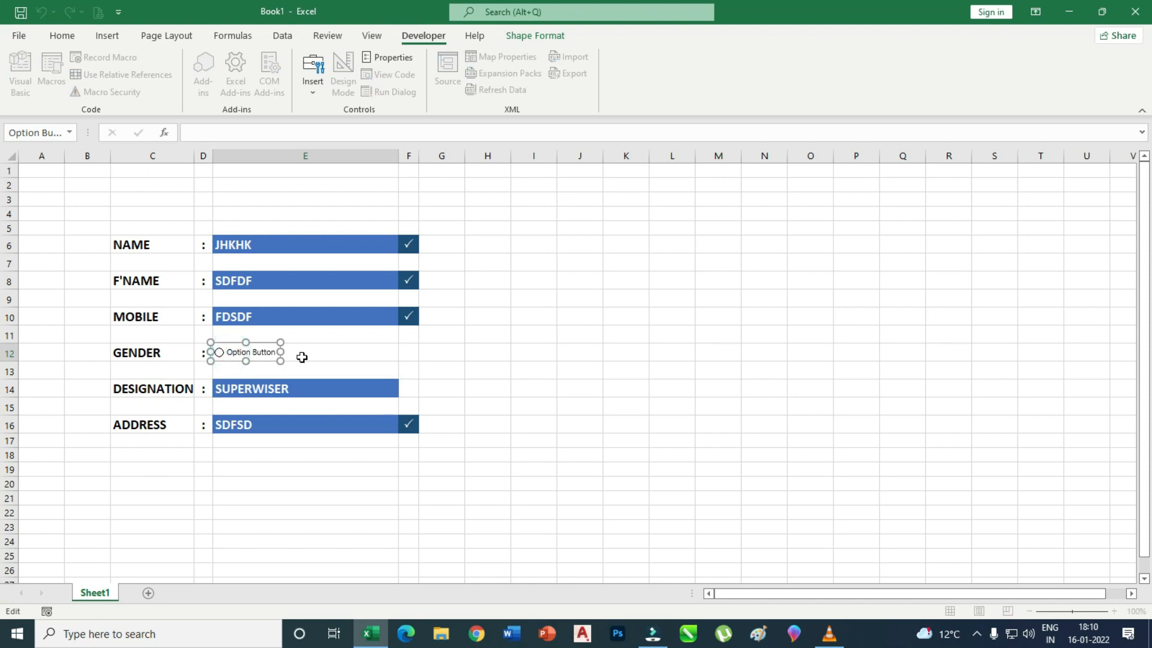
{"action": "key", "text": "Delete"}
{"action": "key", "text": "Delete"}
{"action": "key", "text": "Delete"}
{"action": "key", "text": "Delete"}
{"action": "key", "text": "Delete"}
{"action": "key", "text": "Delete"}
{"action": "key", "text": "Delete"}
{"action": "key", "text": "Delete"}
{"action": "key", "text": "Delete"}
{"action": "key", "text": "Delete"}
{"action": "key", "text": "Delete"}
{"action": "left_click", "coordinate": [303, 357]}
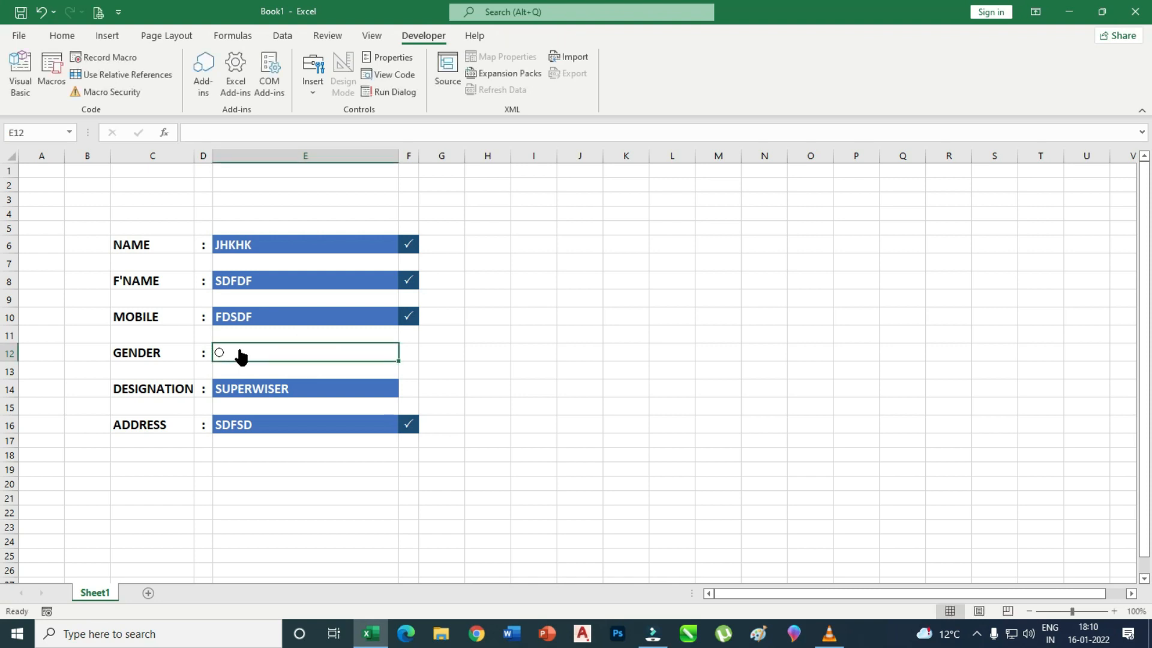
{"action": "left_click", "coordinate": [221, 354]}
{"action": "left_click", "coordinate": [241, 131]}
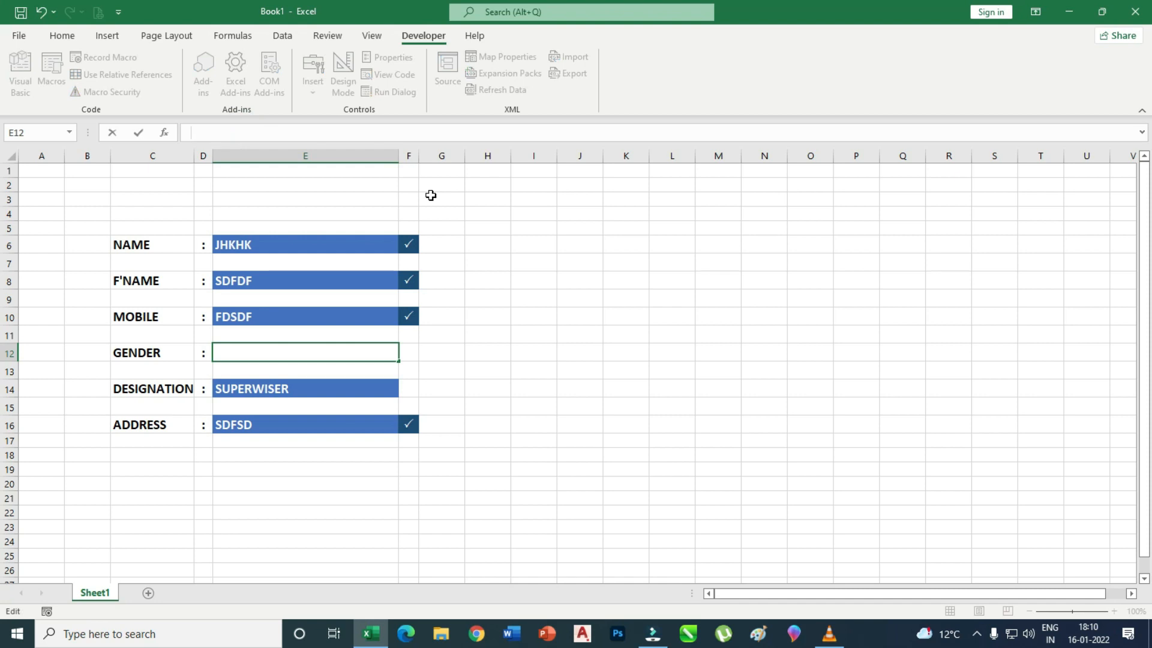
Shrink the option button to just its circle and nudge it into place at E12's left edge.
{"action": "left_click", "coordinate": [496, 284]}
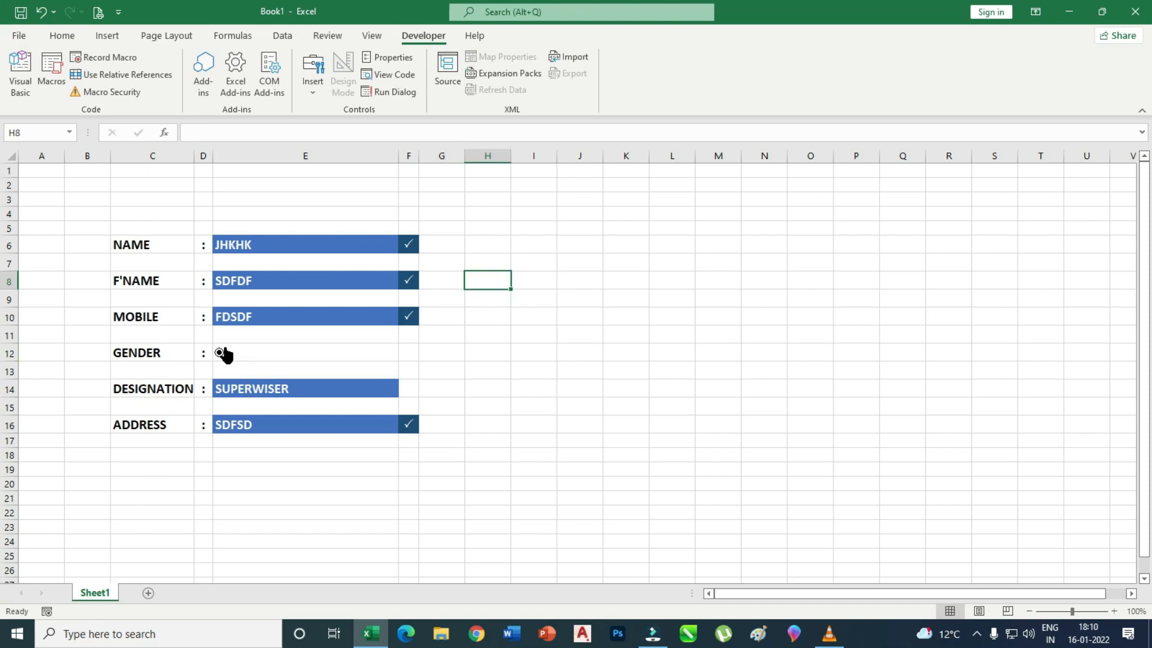
{"action": "left_click", "coordinate": [224, 346], "text": "ctrl"}
{"action": "left_click_drag", "start_coordinate": [282, 351], "coordinate": [231, 354]}
{"action": "key", "text": "Right"}
{"action": "key", "text": "Right"}
{"action": "key", "text": "Right"}
{"action": "key", "text": "Right"}
{"action": "key", "text": "Right"}
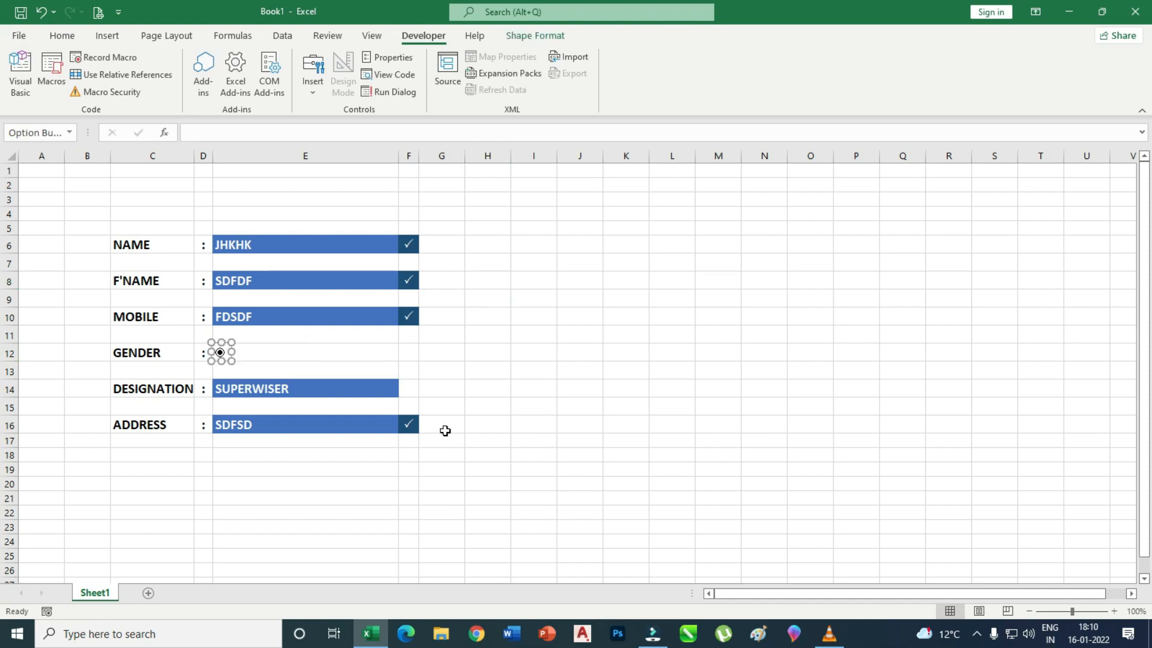
{"action": "key", "text": "Up"}
{"action": "left_click", "coordinate": [289, 350]}
Enter MALE with leading spaces in E12, formatted bold at 14 point.
{"action": "left_click", "coordinate": [288, 350]}
{"action": "type", "text": "MALE"}
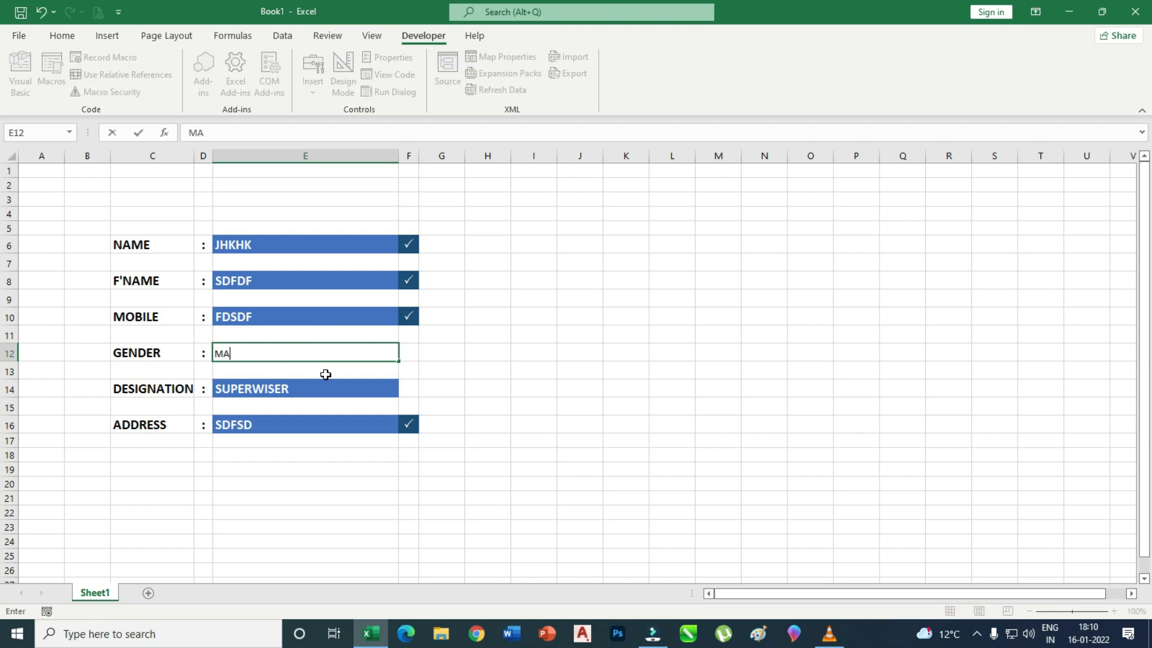
{"action": "key", "text": "Left"}
{"action": "key", "text": "Left"}
{"action": "key", "text": "Right"}
{"action": "left_click", "coordinate": [289, 351]}
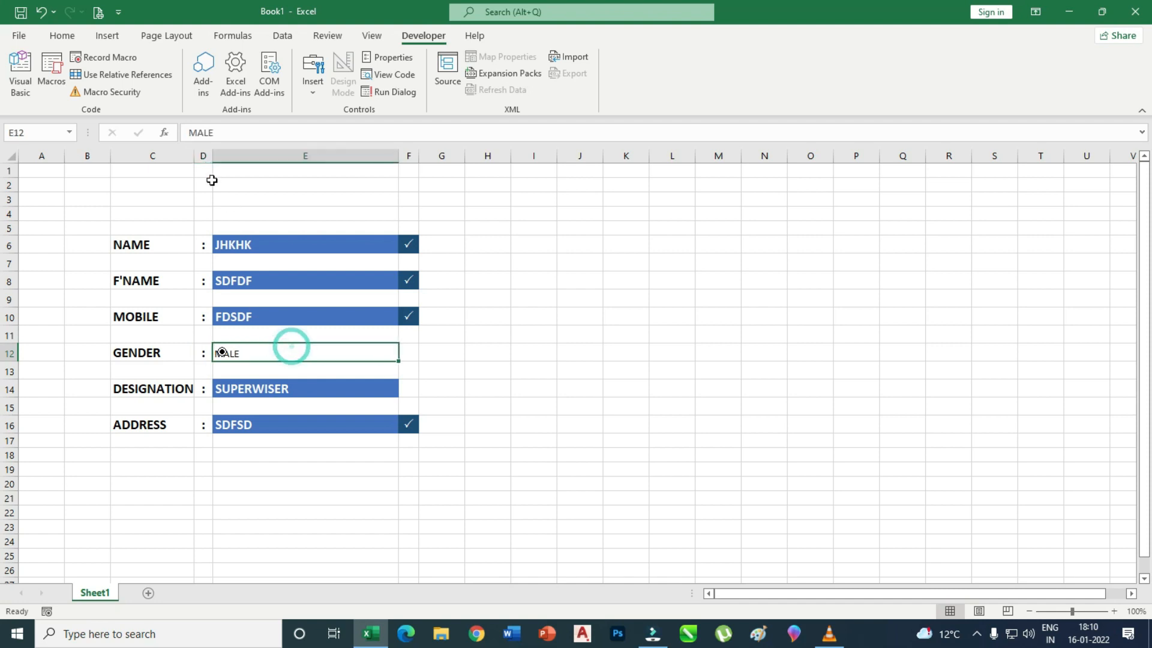
{"action": "left_click", "coordinate": [190, 133]}
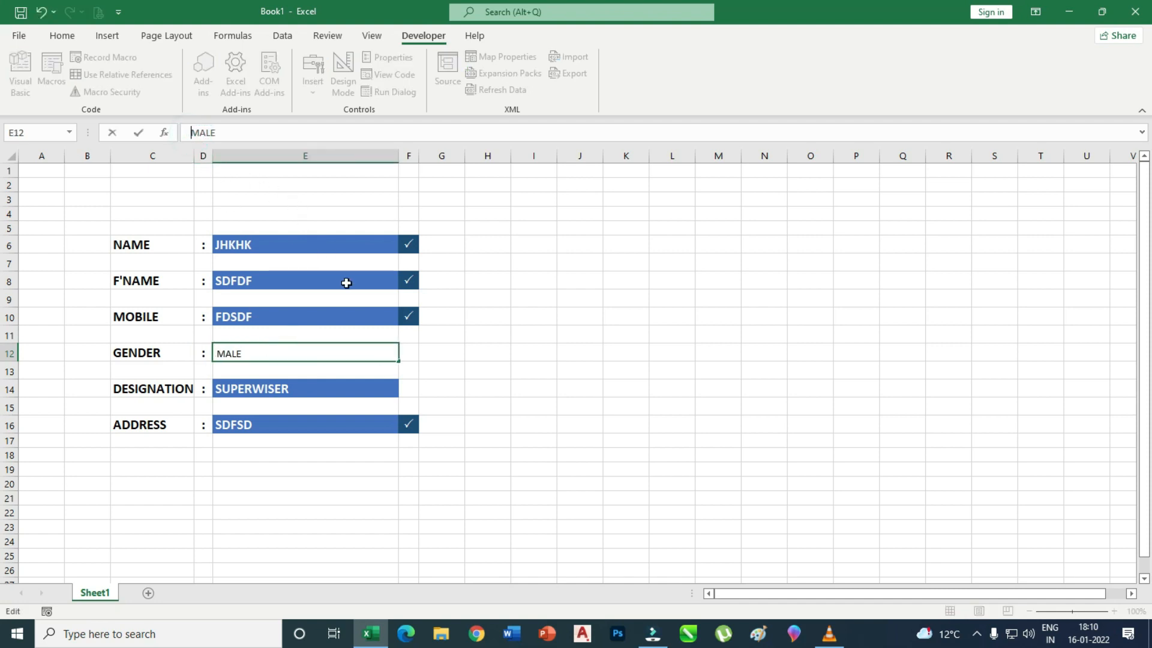
{"action": "left_click", "coordinate": [512, 362]}
{"action": "left_click", "coordinate": [256, 349]}
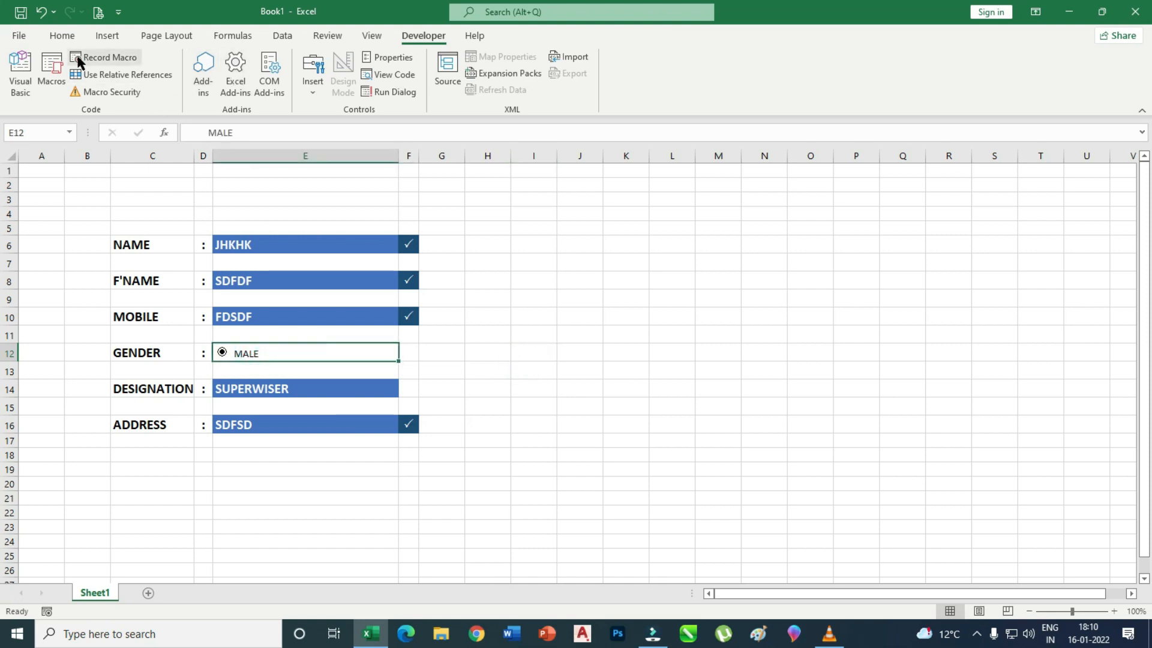
{"action": "left_click", "coordinate": [62, 36]}
{"action": "left_click", "coordinate": [254, 62]}
{"action": "left_click", "coordinate": [254, 62]}
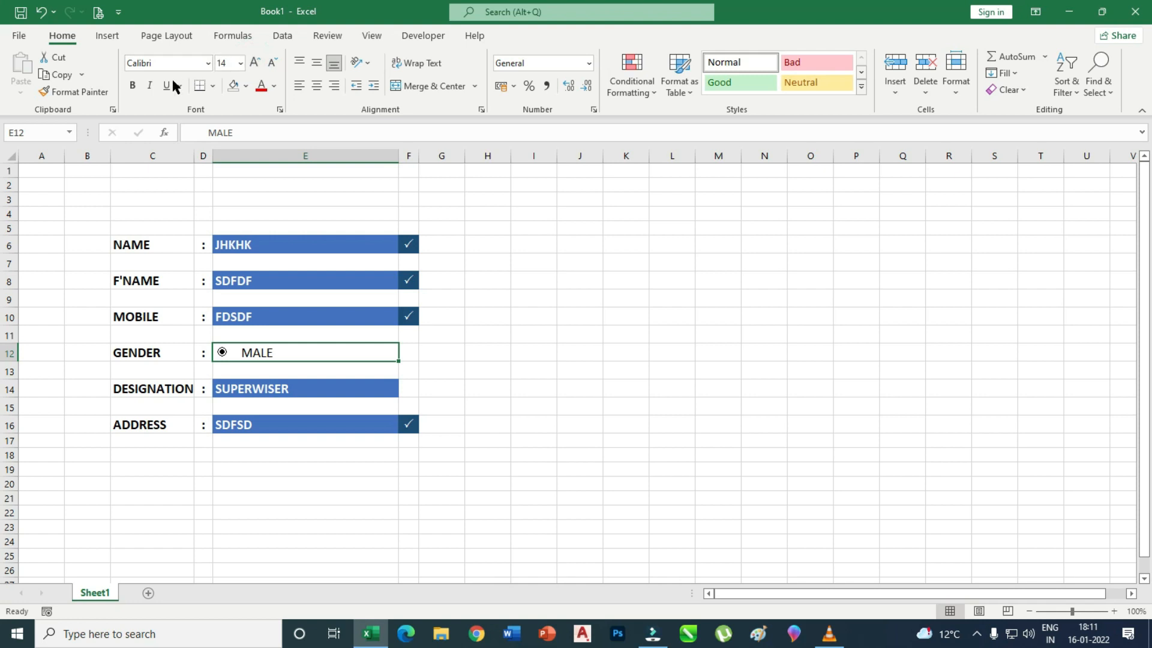
{"action": "left_click", "coordinate": [132, 87]}
Add spaces after MALE in E12 and type FEMALE.
{"action": "left_click", "coordinate": [207, 133]}
{"action": "type", "text": "◉"}
{"action": "left_click", "coordinate": [496, 359]}
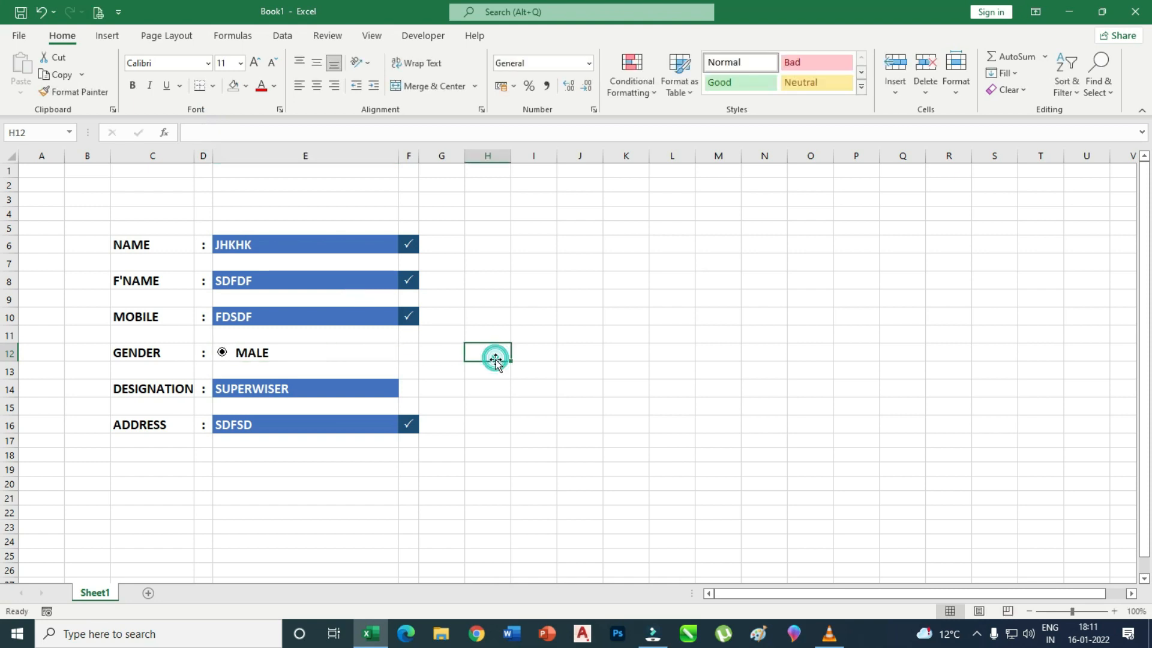
{"action": "left_click", "coordinate": [250, 355]}
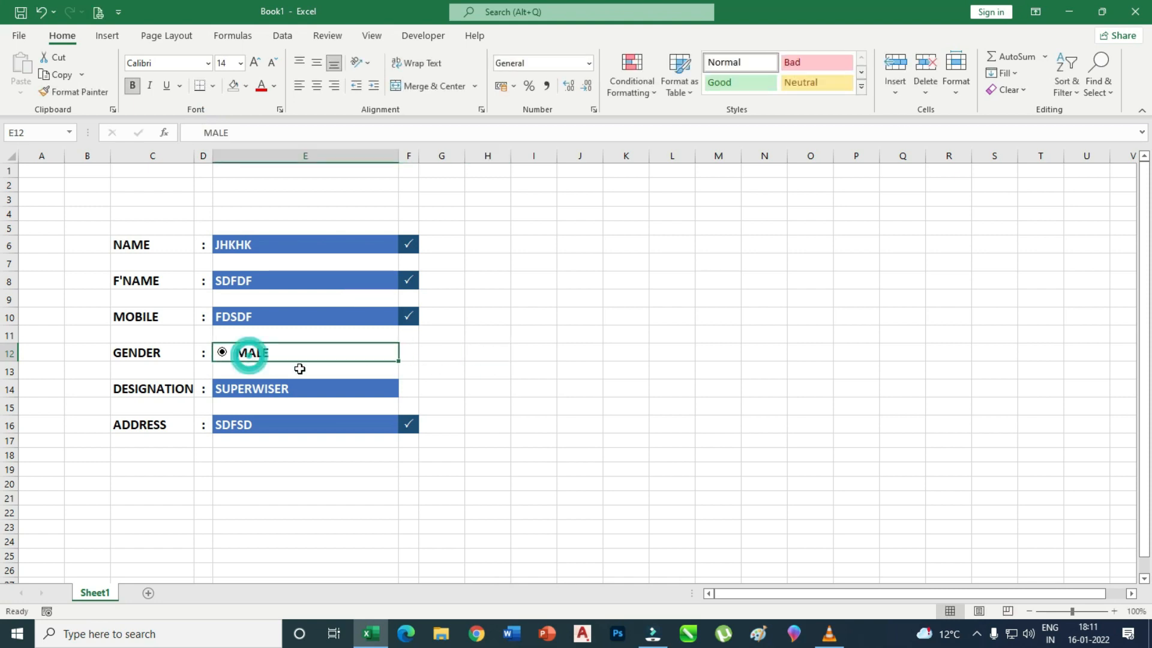
{"action": "left_click", "coordinate": [258, 133]}
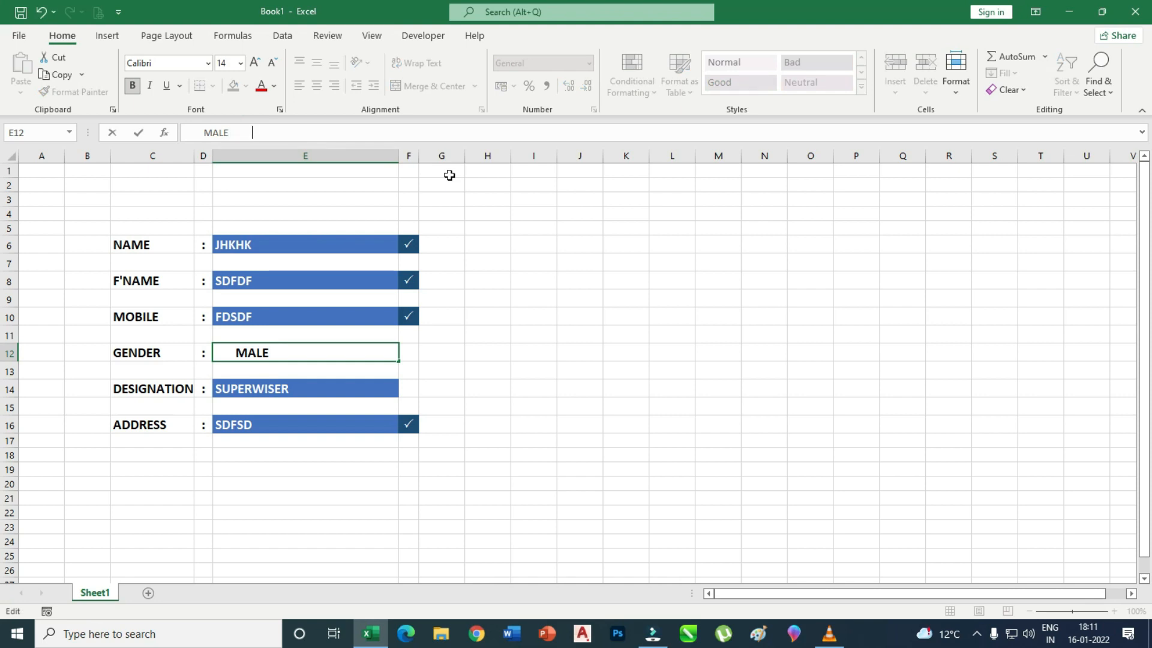
{"action": "type", "text": "FEMALE"}
Ctrl-drag a copy of the option button and position it just before FEMALE.
{"action": "left_click", "coordinate": [528, 318]}
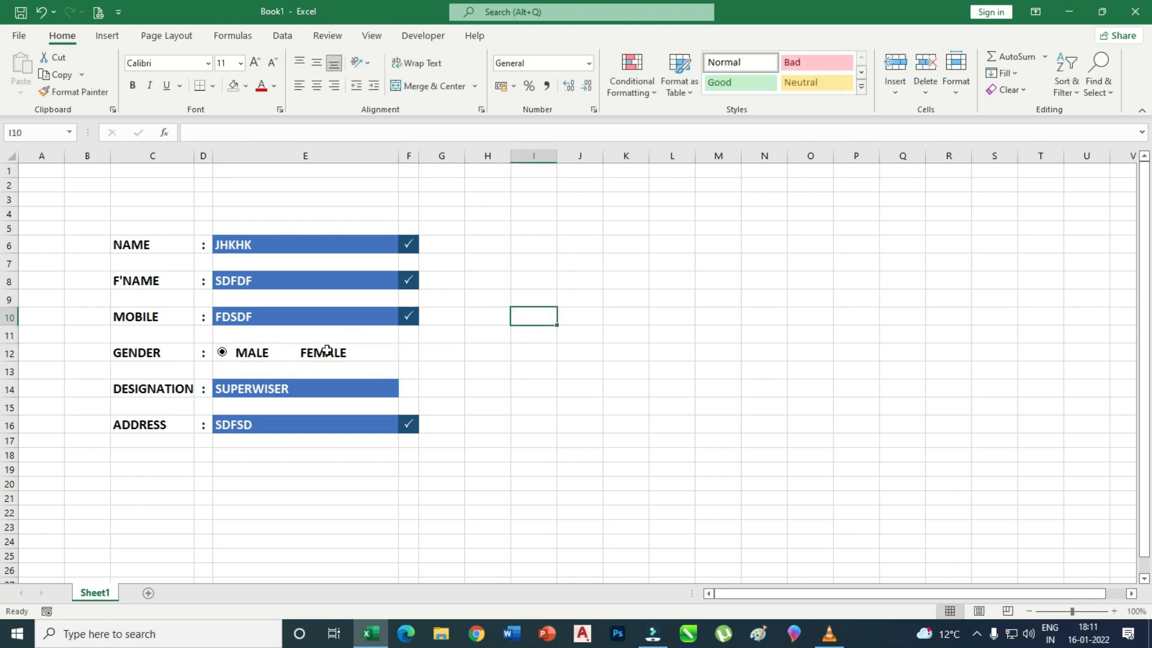
{"action": "left_click", "coordinate": [222, 354]}
{"action": "left_click", "coordinate": [222, 353], "text": "ctrl"}
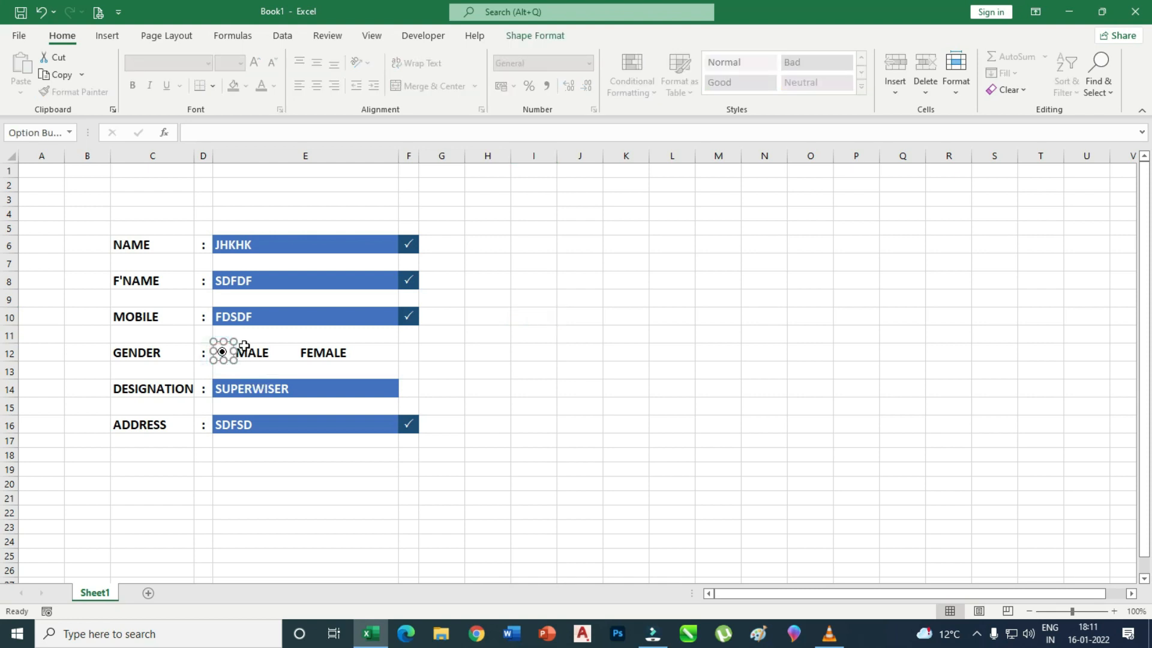
{"action": "left_click_drag", "start_coordinate": [227, 351], "coordinate": [294, 356]}
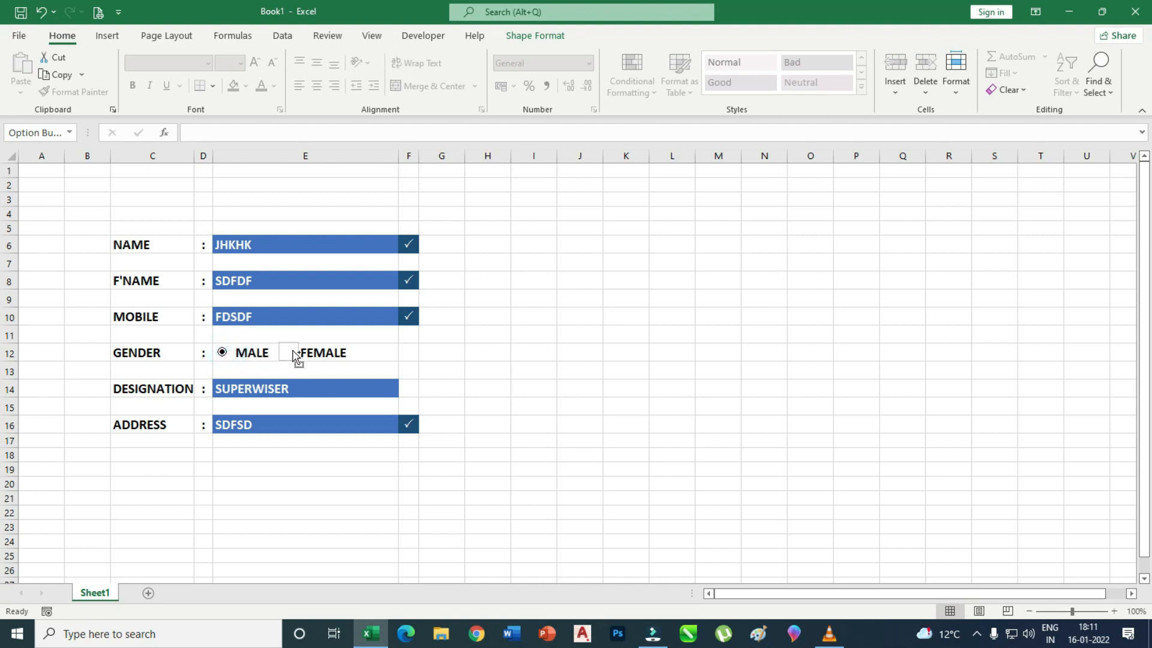
{"action": "left_click_drag", "start_coordinate": [294, 355], "coordinate": [294, 355]}
{"action": "key", "text": "Right"}
{"action": "key", "text": "Right"}
{"action": "key", "text": "Right"}
{"action": "key", "text": "Right"}
{"action": "key", "text": "Right"}
{"action": "key", "text": "Down"}
{"action": "key", "text": "Up"}
Stretch the FEMALE and MALE option buttons over their labels, test both, leaving MALE chosen.
{"action": "left_click", "coordinate": [301, 353]}
{"action": "left_click_drag", "start_coordinate": [352, 359], "coordinate": [352, 360]}
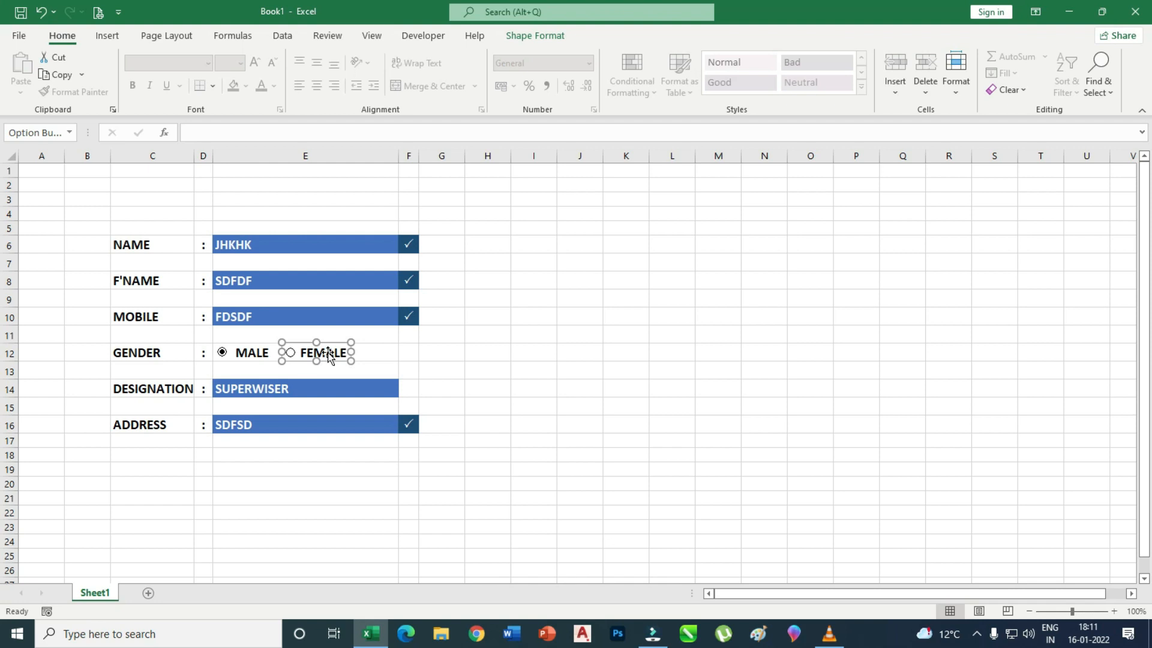
{"action": "left_click", "coordinate": [482, 366]}
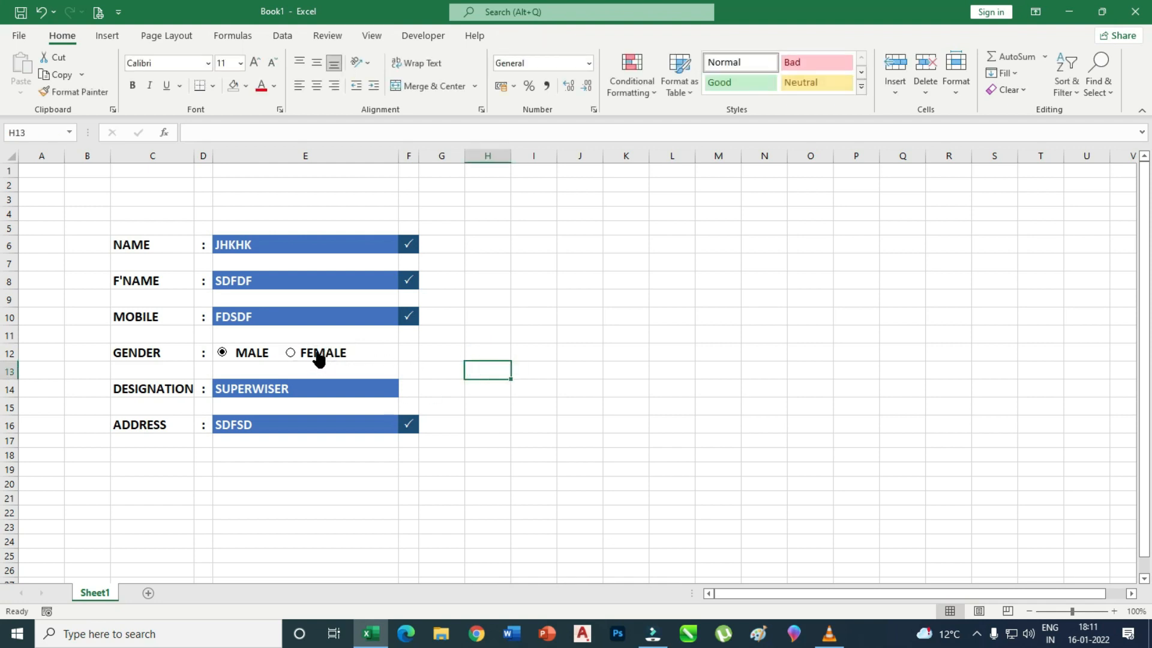
{"action": "left_click", "coordinate": [319, 358]}
{"action": "left_click", "coordinate": [223, 357], "text": "ctrl"}
{"action": "left_click_drag", "start_coordinate": [238, 354], "coordinate": [274, 355]}
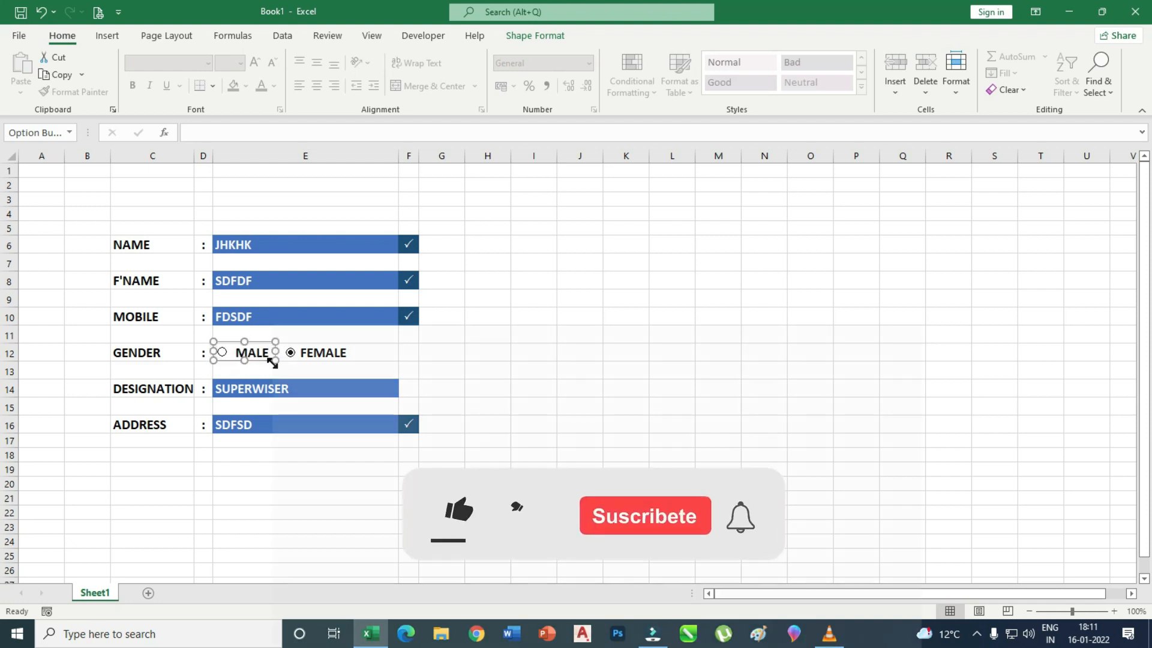
{"action": "left_click", "coordinate": [468, 365]}
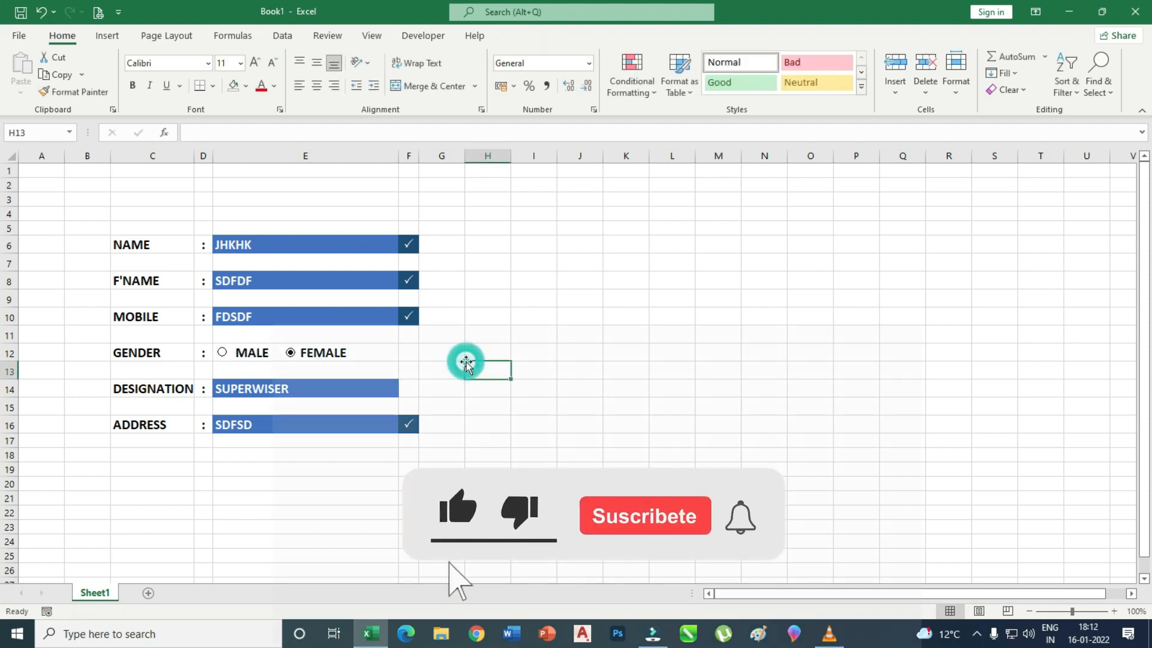
{"action": "left_click", "coordinate": [235, 358]}
{"action": "left_click", "coordinate": [324, 355]}
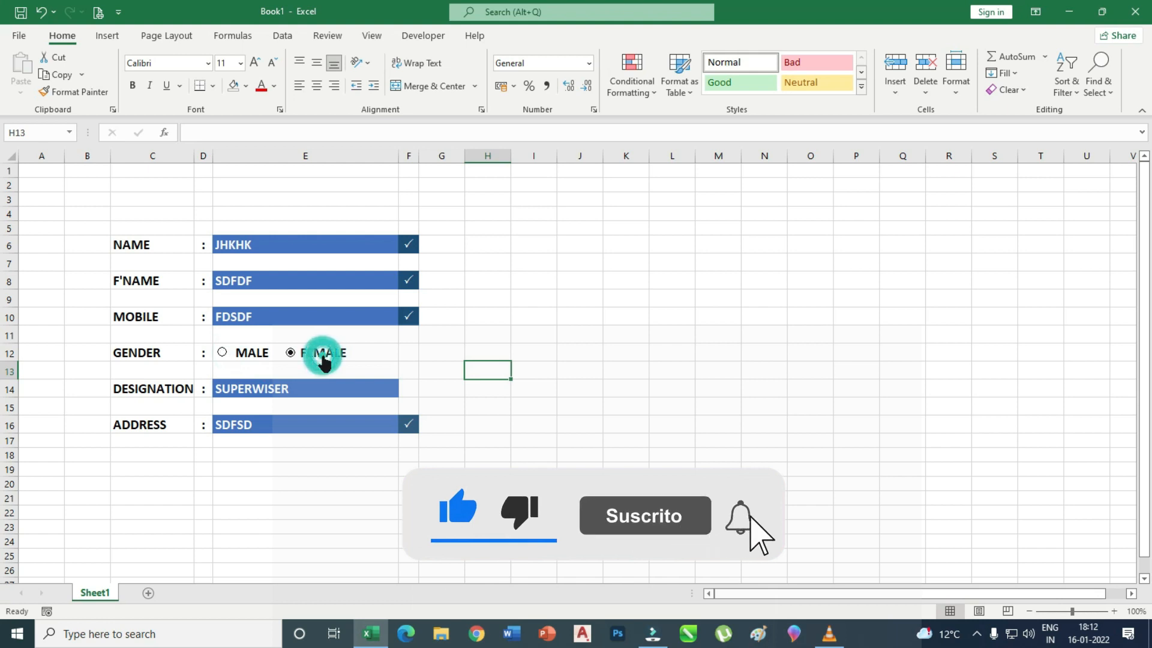
{"action": "left_click", "coordinate": [247, 354]}
{"action": "left_click", "coordinate": [303, 354]}
{"action": "left_click", "coordinate": [252, 354]}
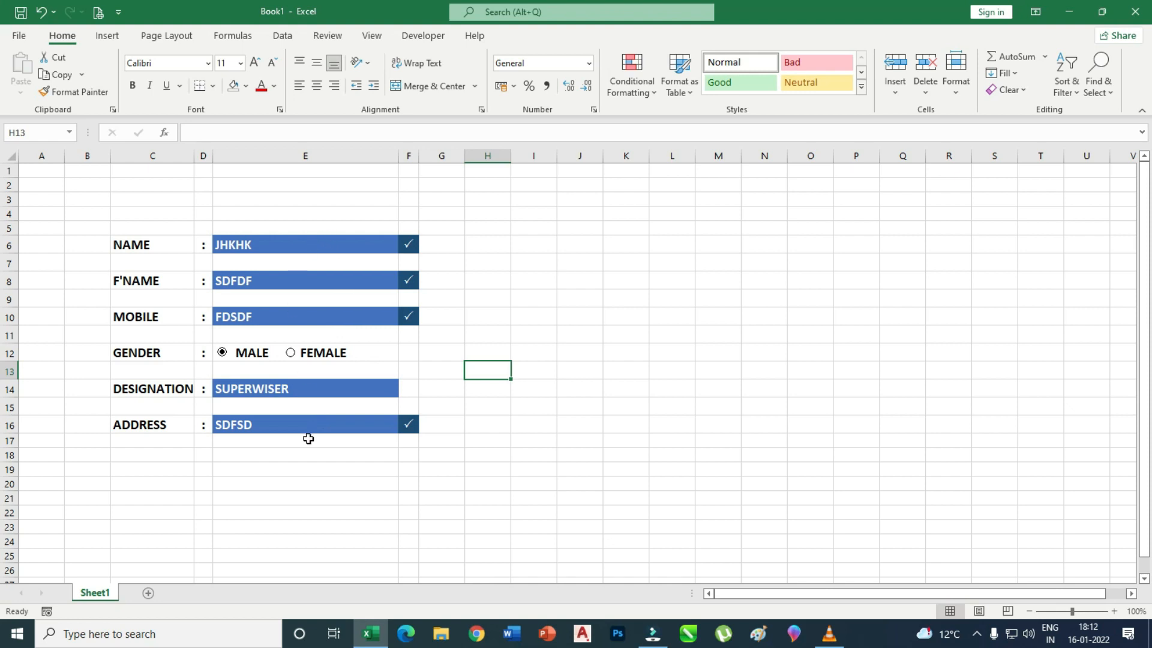
Enter the SAVE DATA label in cell E19 below the form.
{"action": "scroll", "coordinate": [337, 390], "scroll_direction": "down", "scroll_amount": 1}
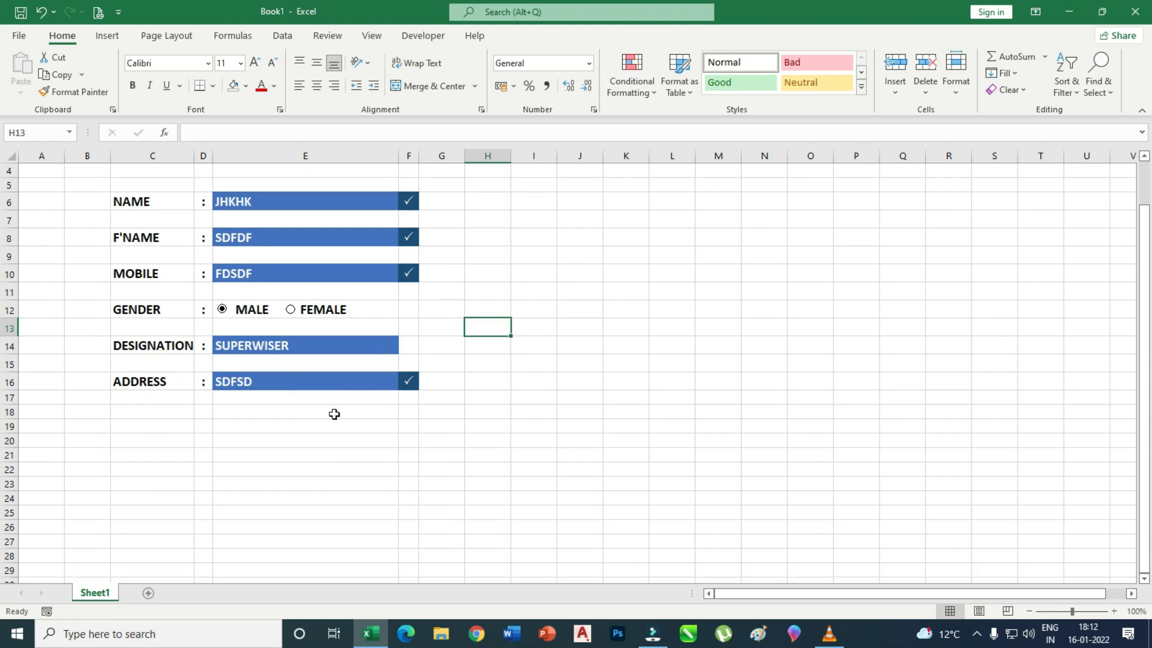
{"action": "left_click", "coordinate": [240, 429]}
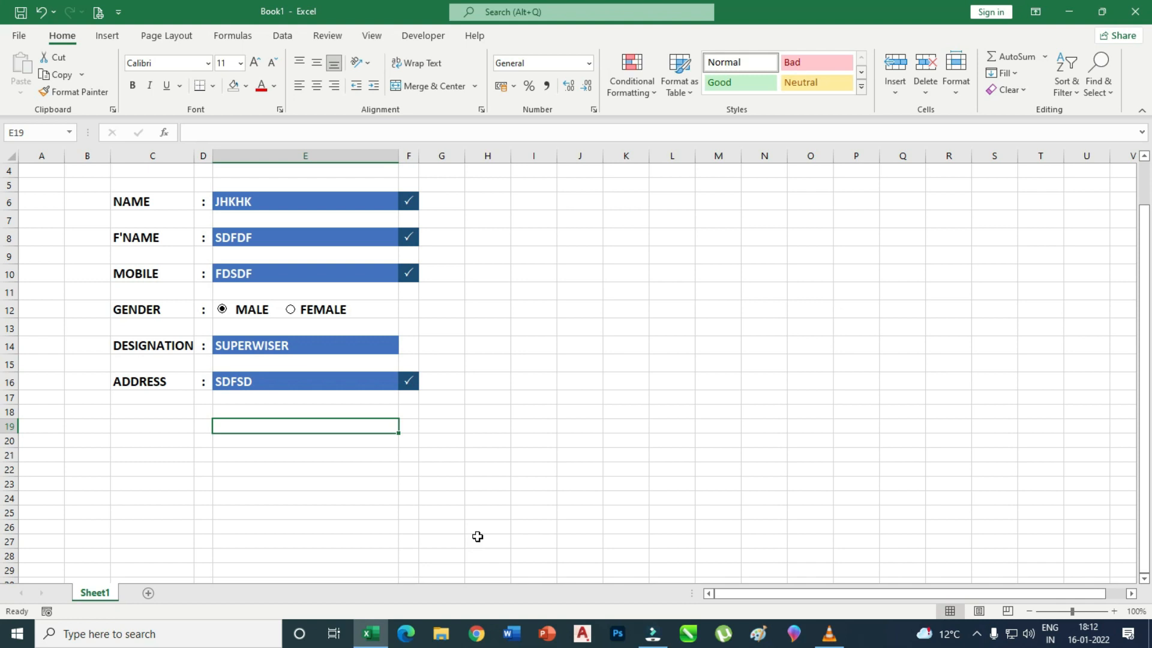
{"action": "type", "text": "SAVE DATA"}
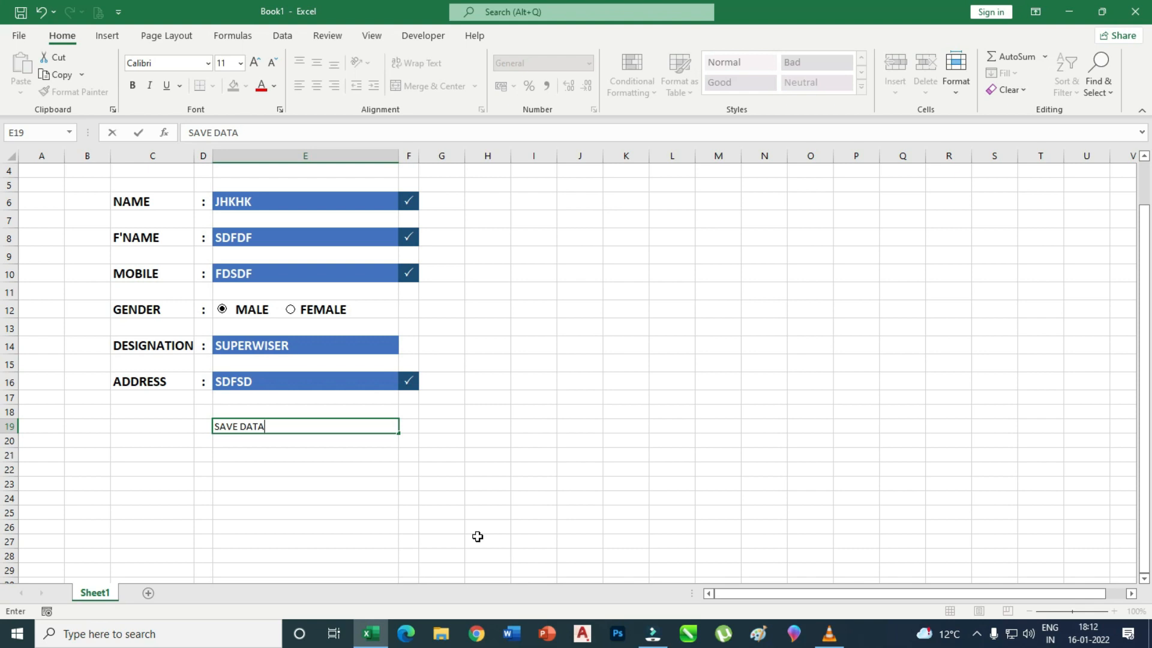
{"action": "key", "text": "Return"}
Make SAVE DATA in E19 size 14, bold and centred.
{"action": "left_click", "coordinate": [300, 500]}
{"action": "left_click", "coordinate": [301, 428]}
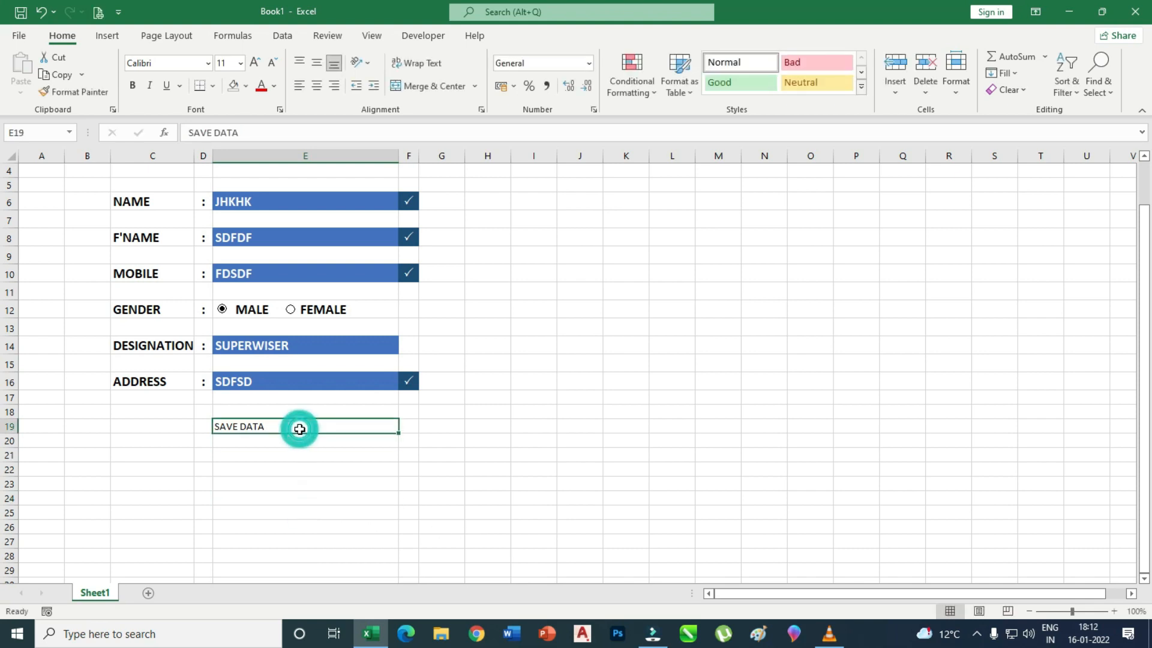
{"action": "left_click", "coordinate": [255, 62]}
{"action": "left_click", "coordinate": [255, 62]}
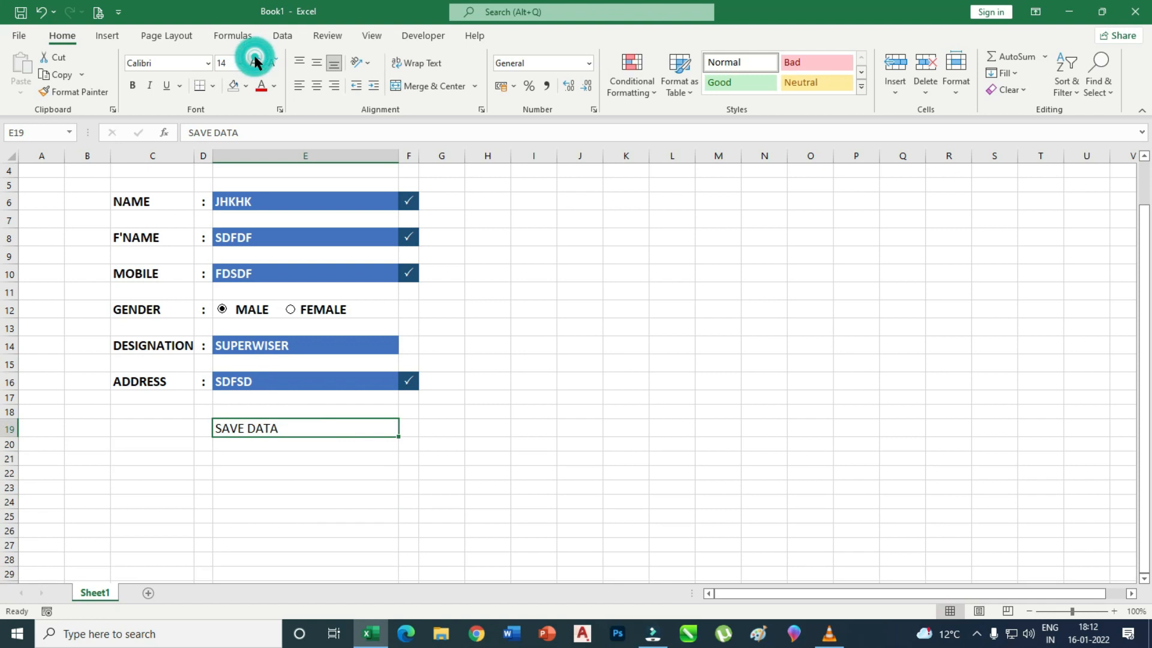
{"action": "left_click", "coordinate": [133, 85]}
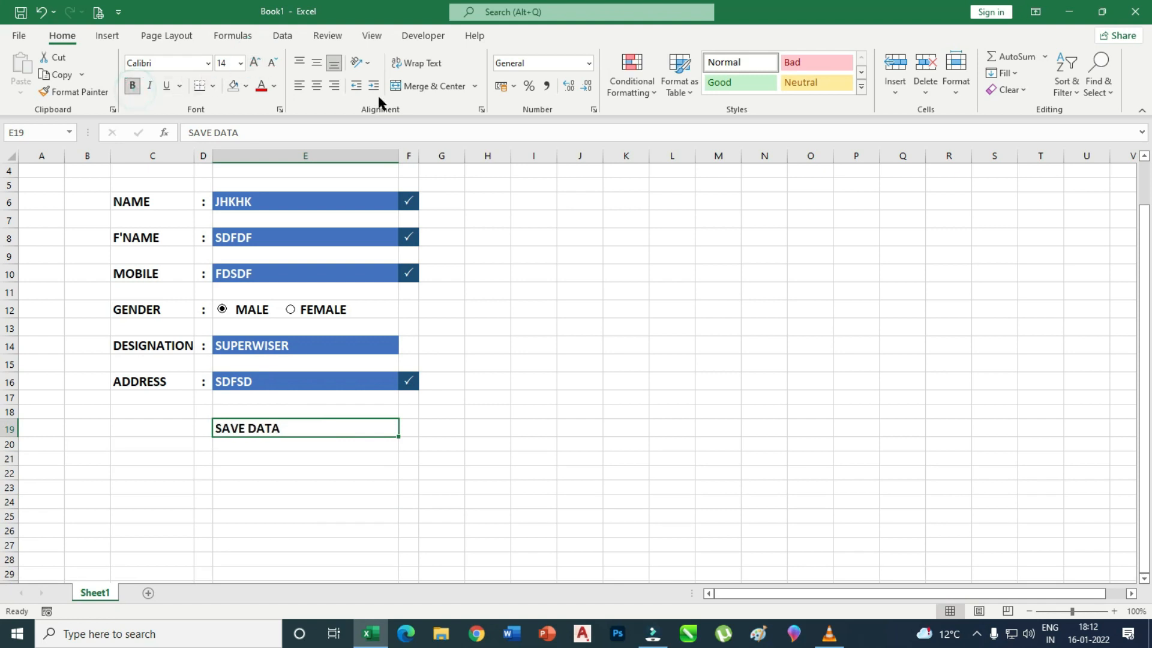
{"action": "left_click", "coordinate": [317, 85]}
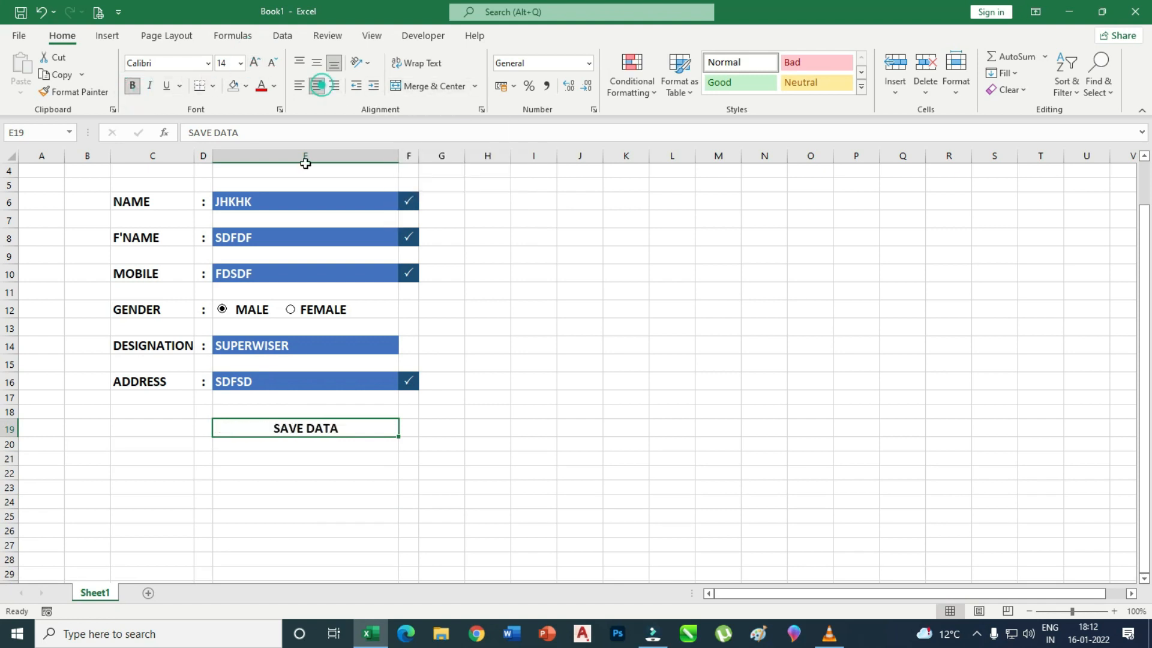
Give E19 a light blue-grey fill and a Darker 25% grey font colour.
{"action": "left_click", "coordinate": [310, 478]}
{"action": "left_click", "coordinate": [332, 426]}
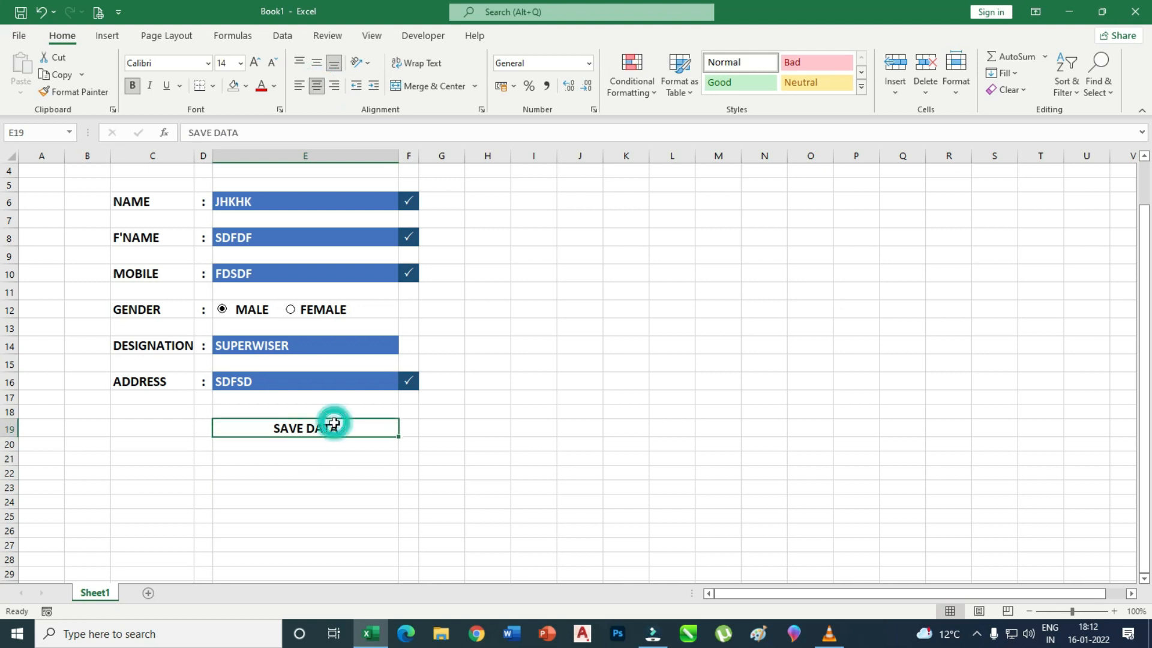
{"action": "left_click", "coordinate": [246, 85]}
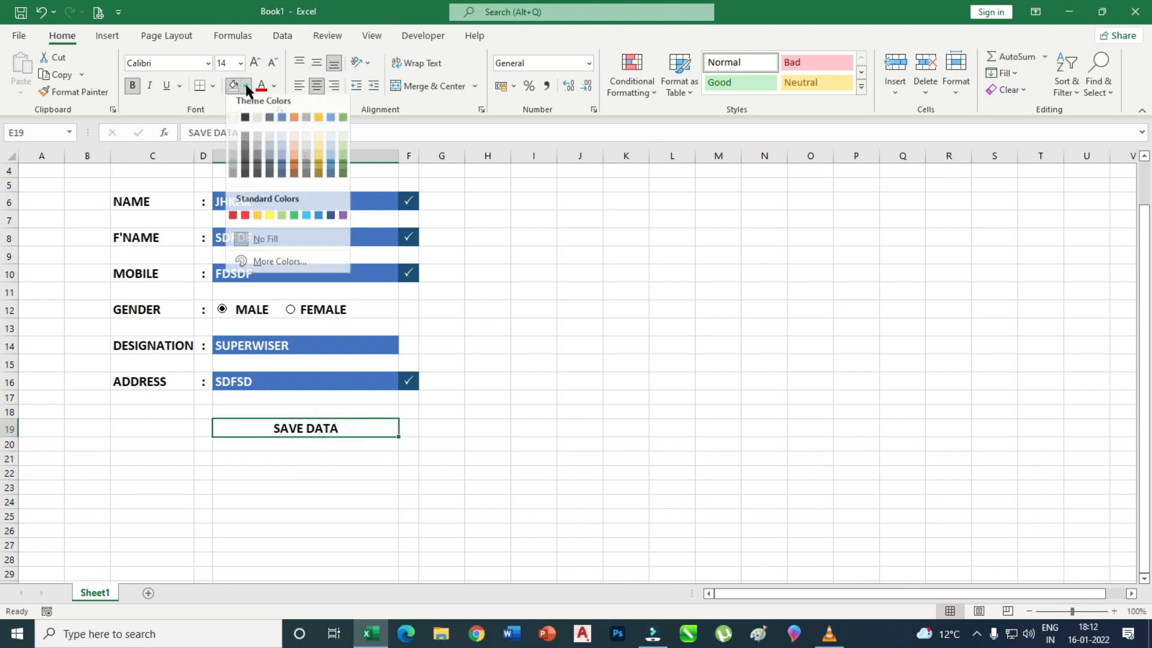
{"action": "left_click", "coordinate": [270, 144]}
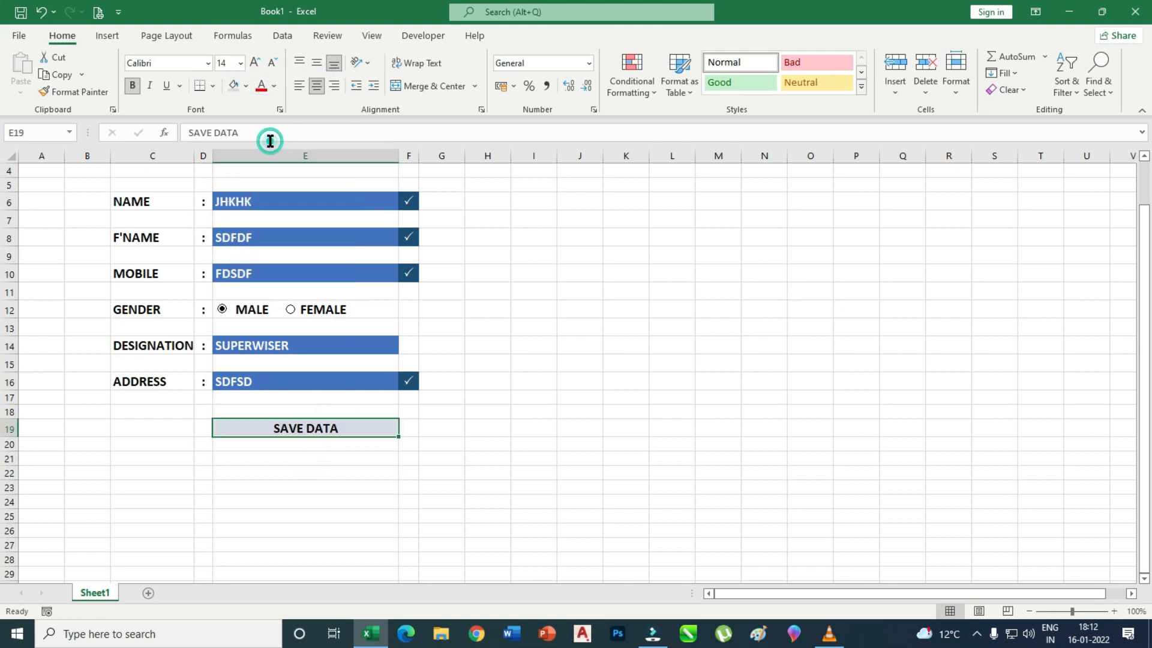
{"action": "left_click", "coordinate": [273, 89]}
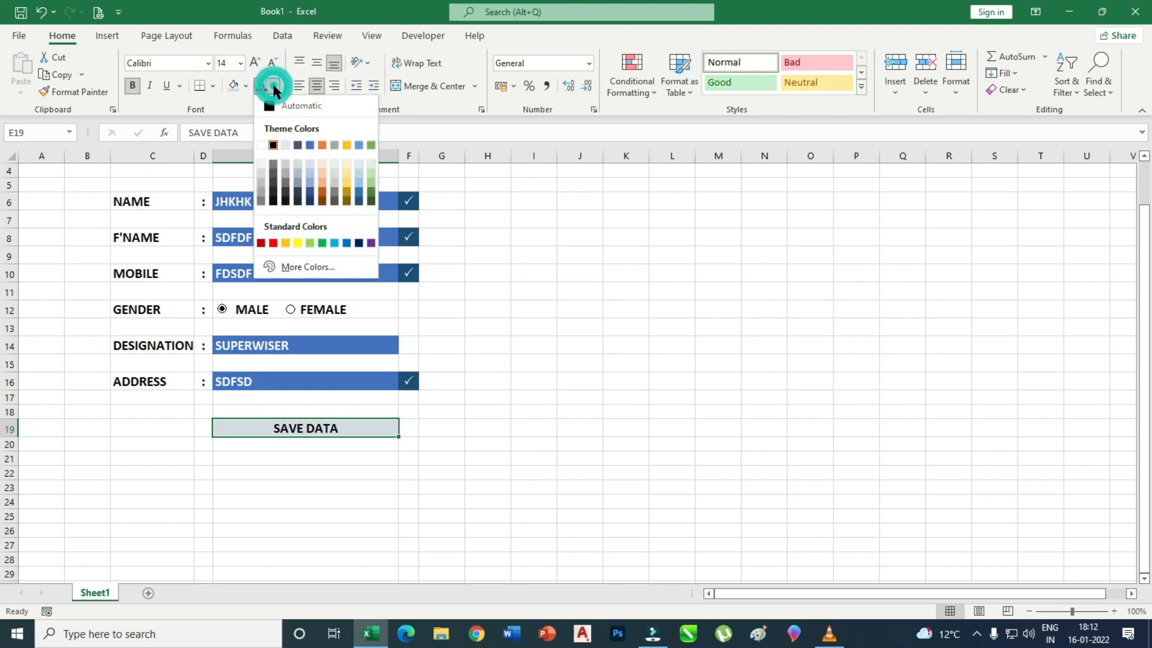
{"action": "left_click", "coordinate": [261, 195]}
{"action": "left_click", "coordinate": [565, 429]}
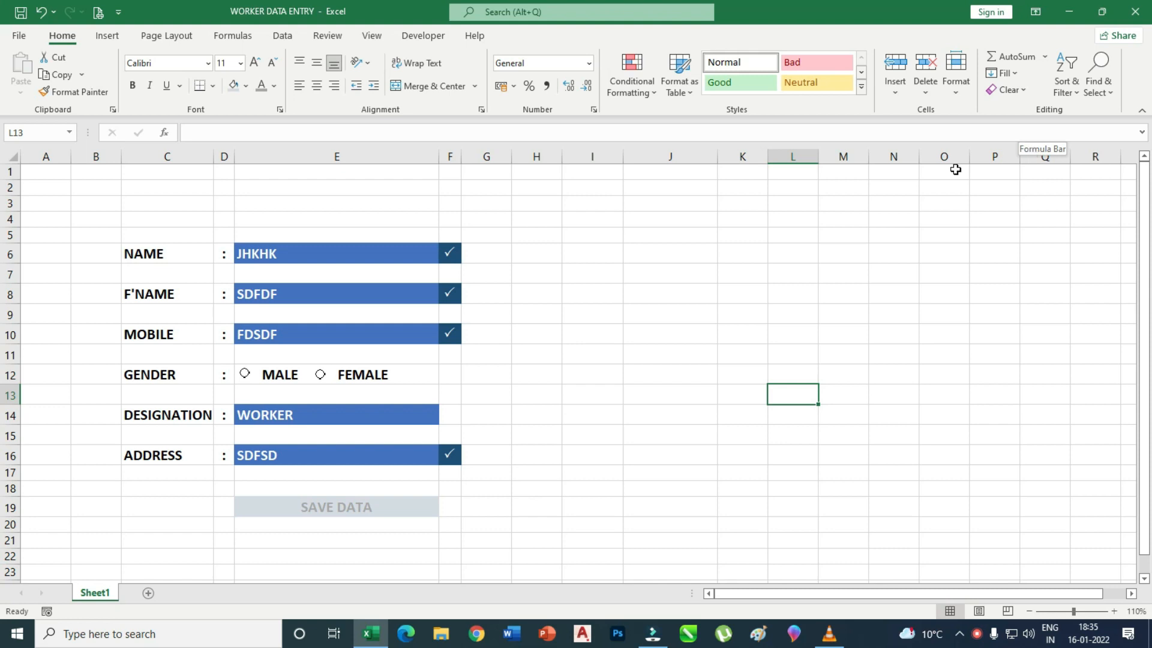
Widen column I beside the form.
{"action": "left_click", "coordinate": [613, 309]}
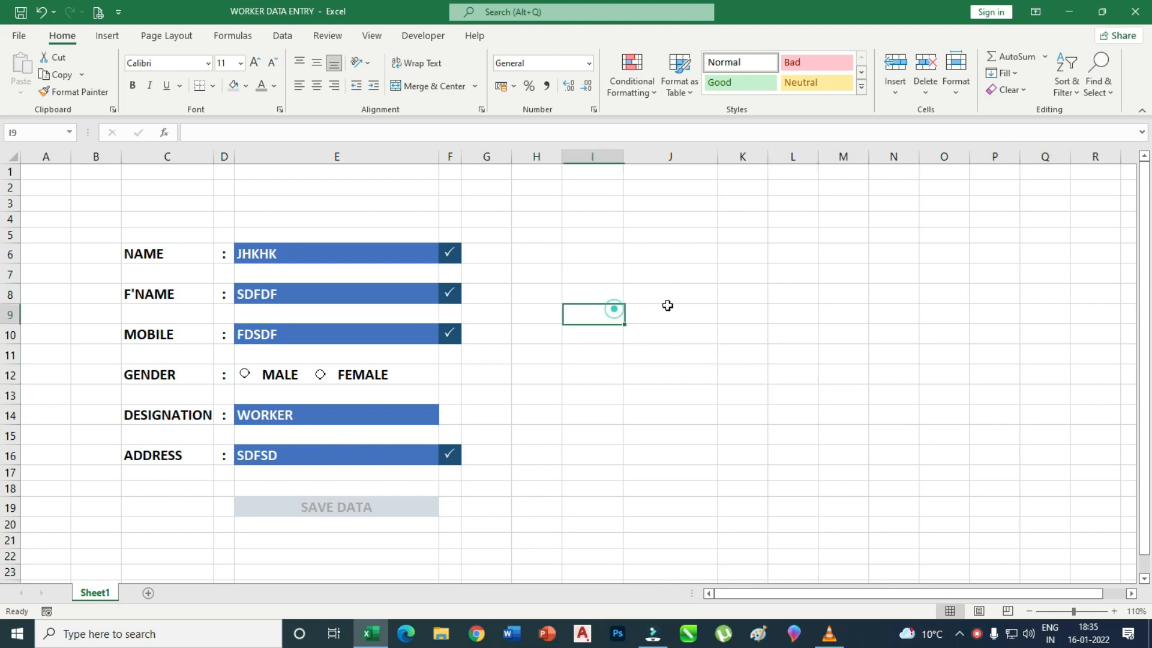
{"action": "left_click", "coordinate": [673, 252]}
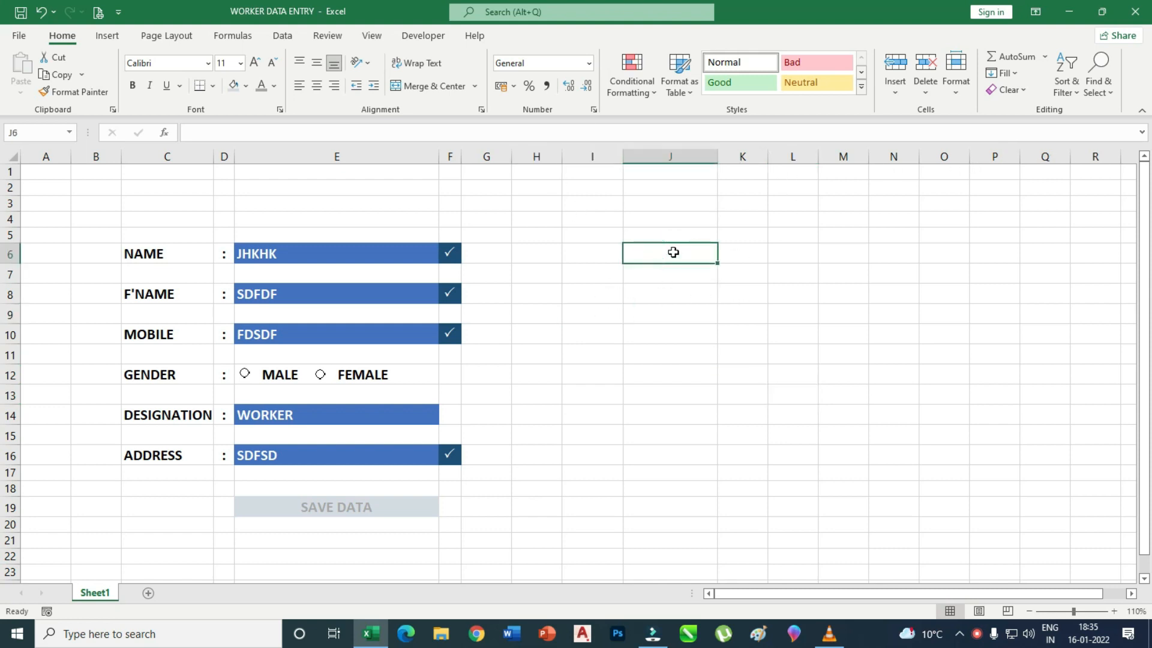
{"action": "left_click_drag", "start_coordinate": [624, 157], "coordinate": [669, 157]}
{"action": "left_click", "coordinate": [811, 295]}
Link J6, J7, J8 to the name, F'name and mobile entries with =E6, =E8, =E10.
{"action": "left_click", "coordinate": [746, 258]}
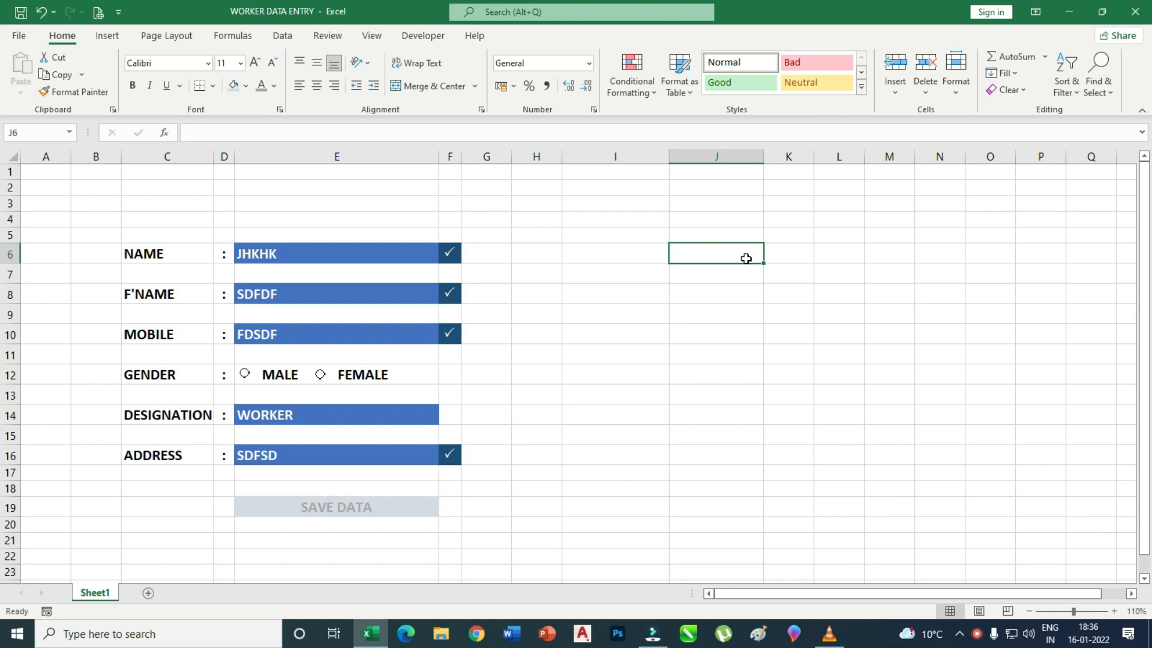
{"action": "type", "text": "="}
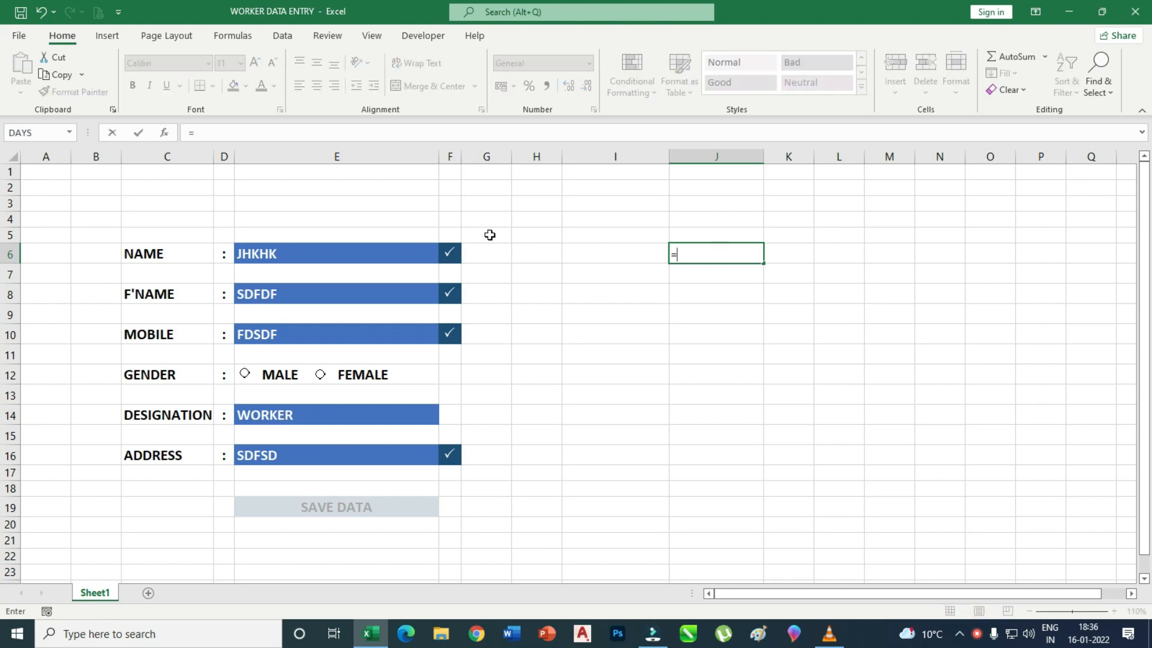
{"action": "left_click", "coordinate": [286, 254]}
{"action": "key", "text": "Return"}
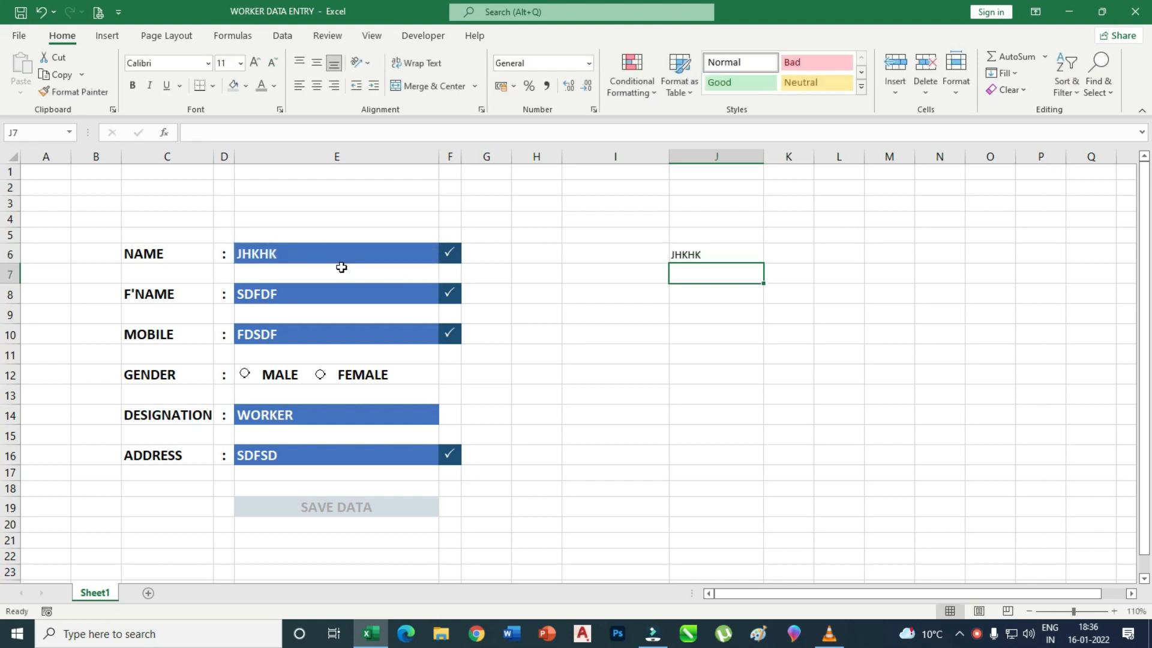
{"action": "left_click", "coordinate": [694, 258]}
{"action": "left_click", "coordinate": [696, 273]}
{"action": "type", "text": "="}
{"action": "left_click", "coordinate": [331, 299]}
{"action": "key", "text": "Return"}
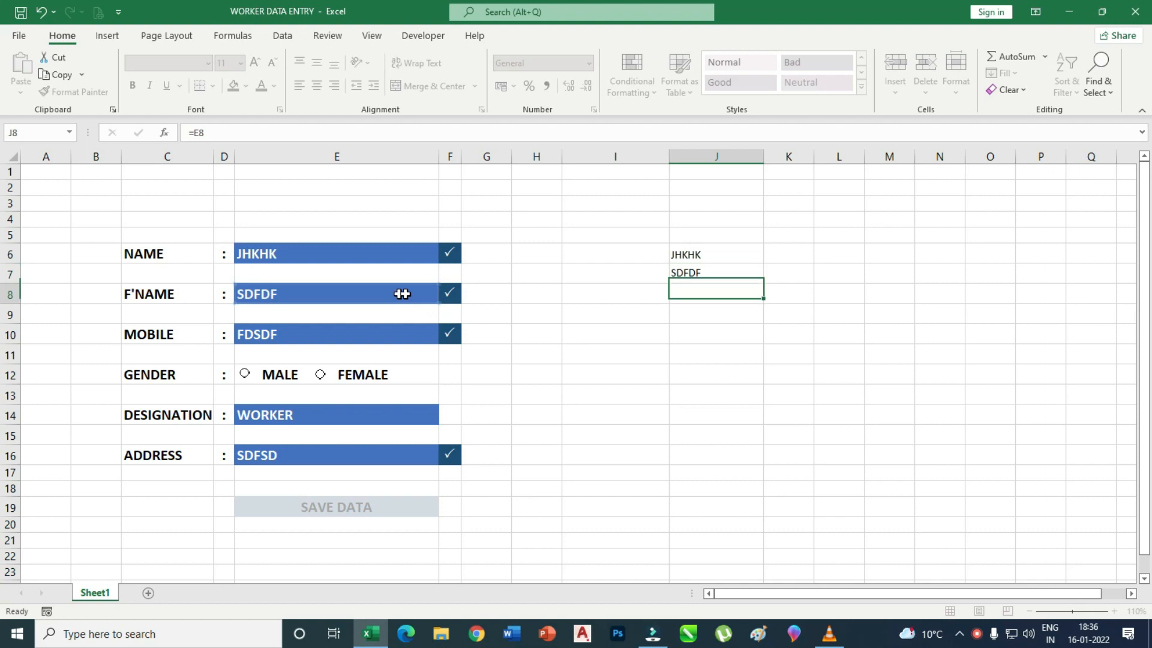
{"action": "type", "text": "="}
{"action": "left_click", "coordinate": [306, 334]}
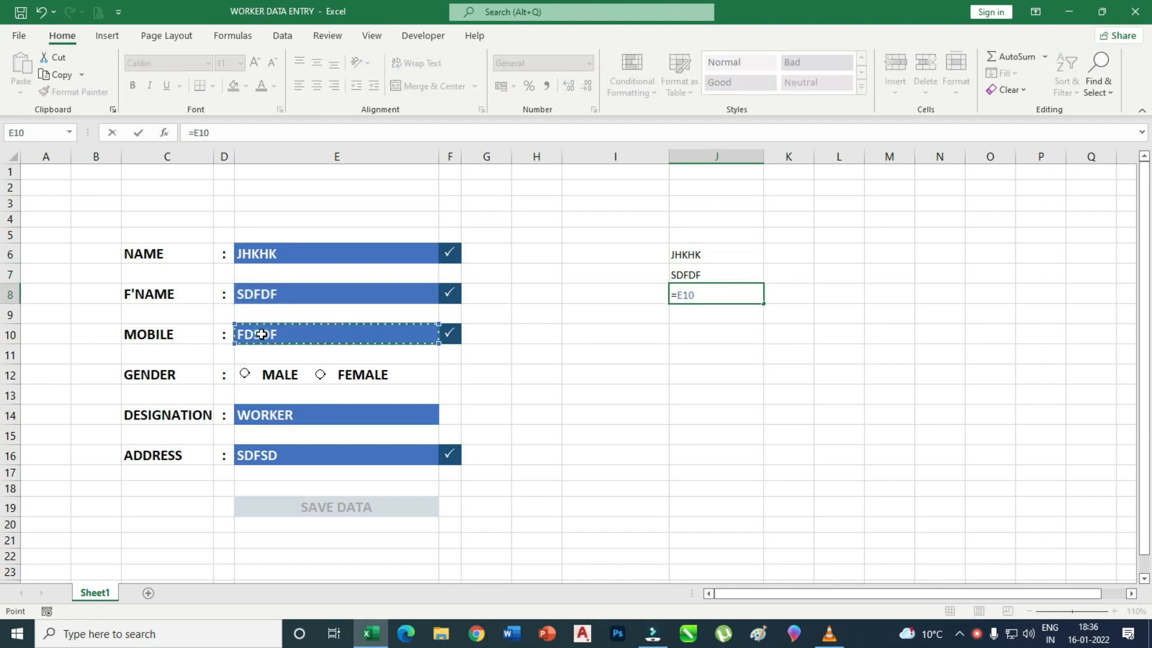
{"action": "key", "text": "Return"}
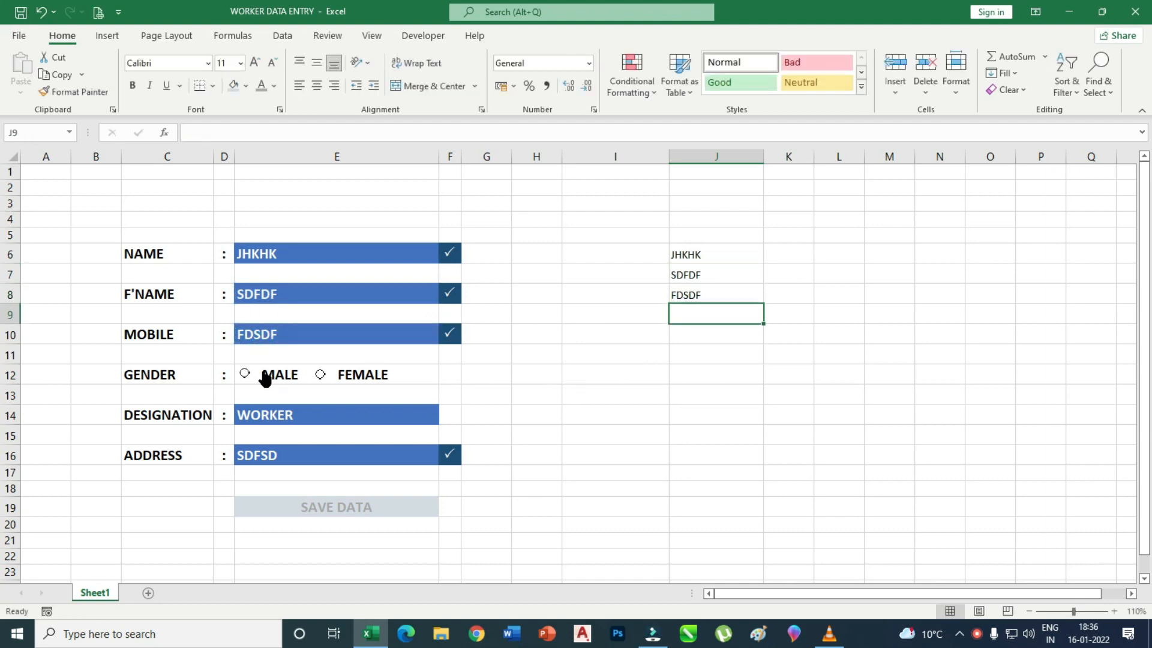
Link J10 and J11 to designation and address with =E14 and =E16, leaving J9 for gender.
{"action": "left_click", "coordinate": [702, 335]}
{"action": "type", "text": "="}
{"action": "left_click", "coordinate": [298, 414]}
{"action": "key", "text": "Return"}
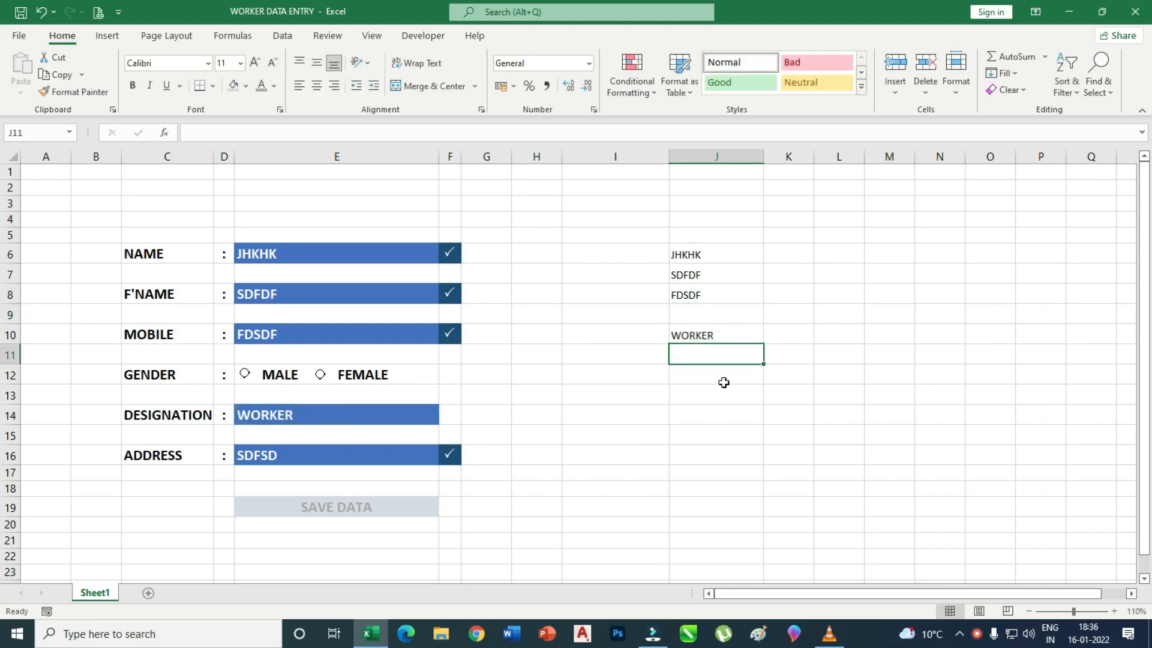
{"action": "type", "text": "="}
{"action": "left_click", "coordinate": [288, 458]}
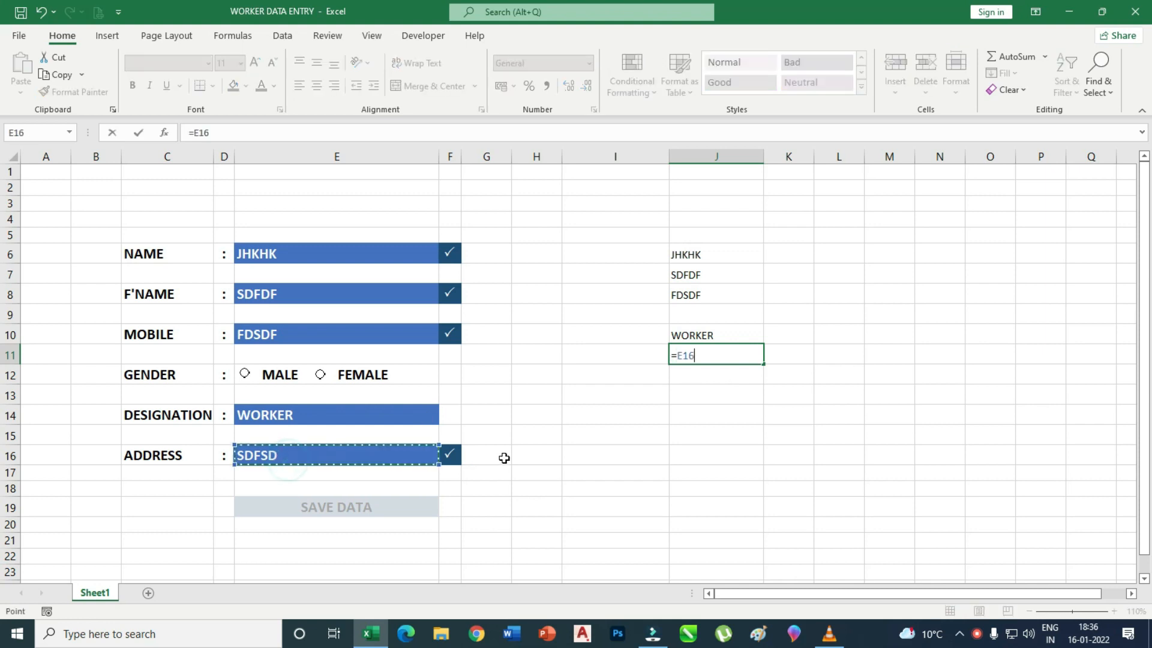
{"action": "key", "text": "Return"}
{"action": "left_click", "coordinate": [709, 316]}
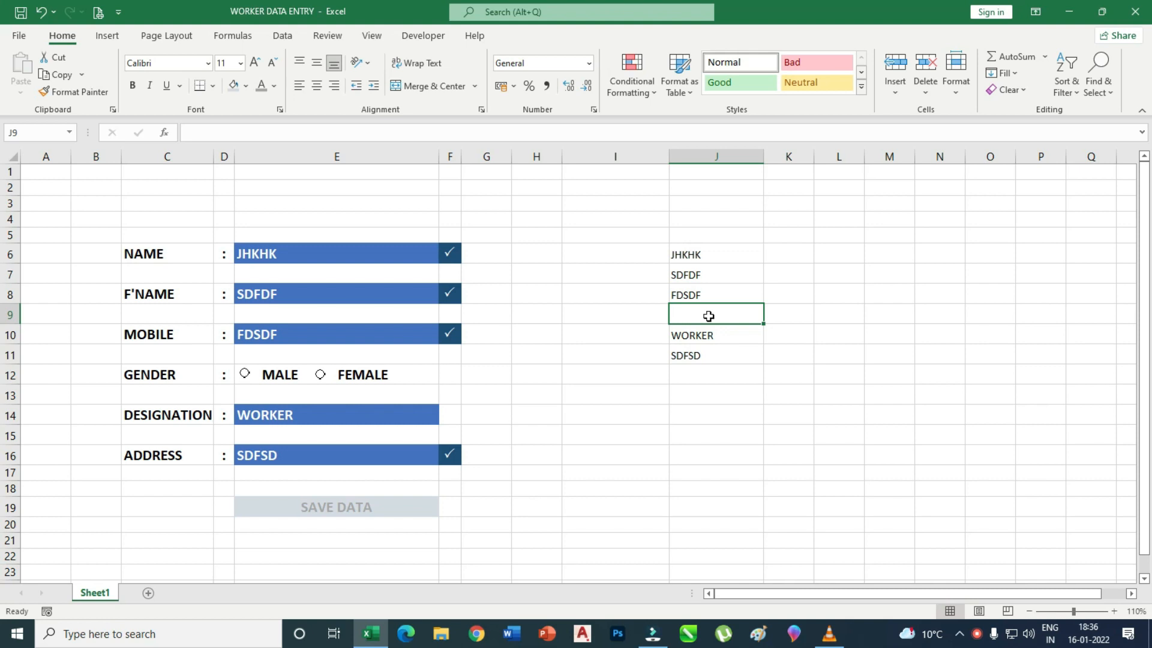
Open Format Control for the FEMALE option button and set its value to Checked.
{"action": "left_click", "coordinate": [337, 373]}
{"action": "left_click", "coordinate": [373, 371]}
{"action": "left_click", "coordinate": [598, 395]}
{"action": "left_click", "coordinate": [361, 374]}
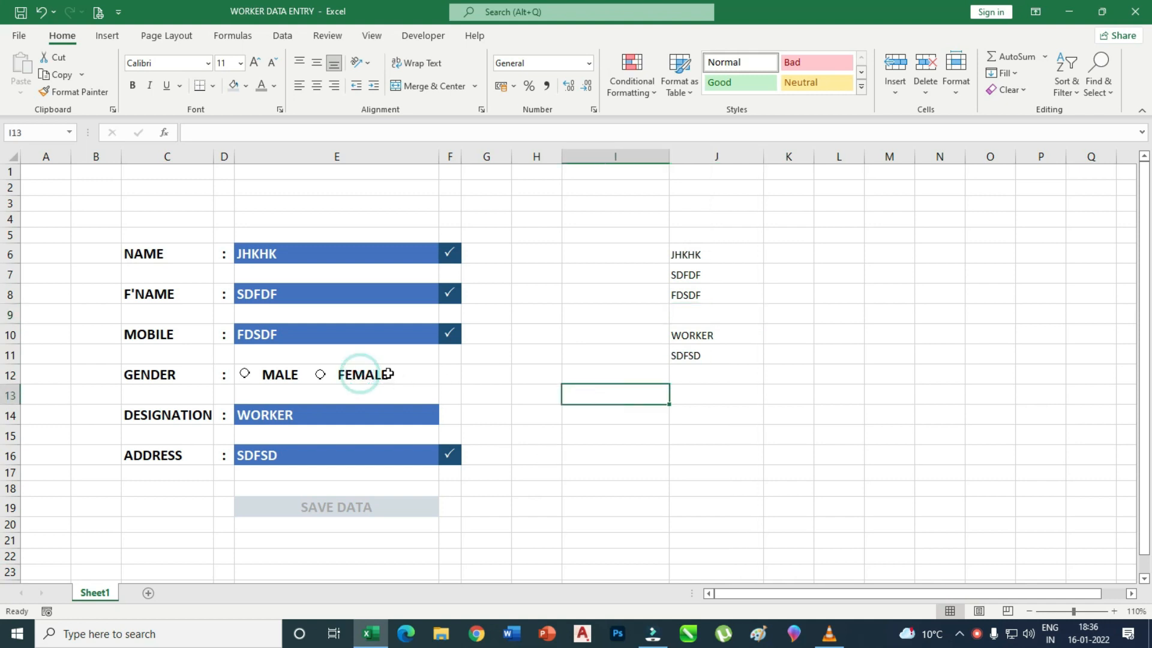
{"action": "right_click", "coordinate": [355, 375]}
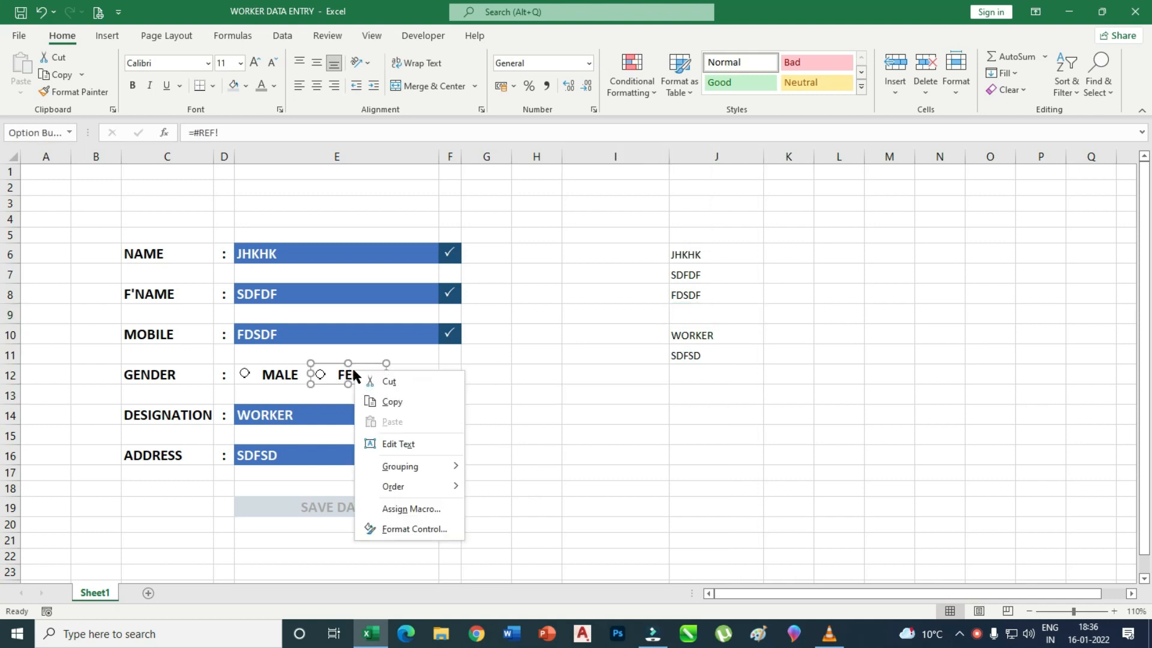
{"action": "left_click", "coordinate": [414, 529]}
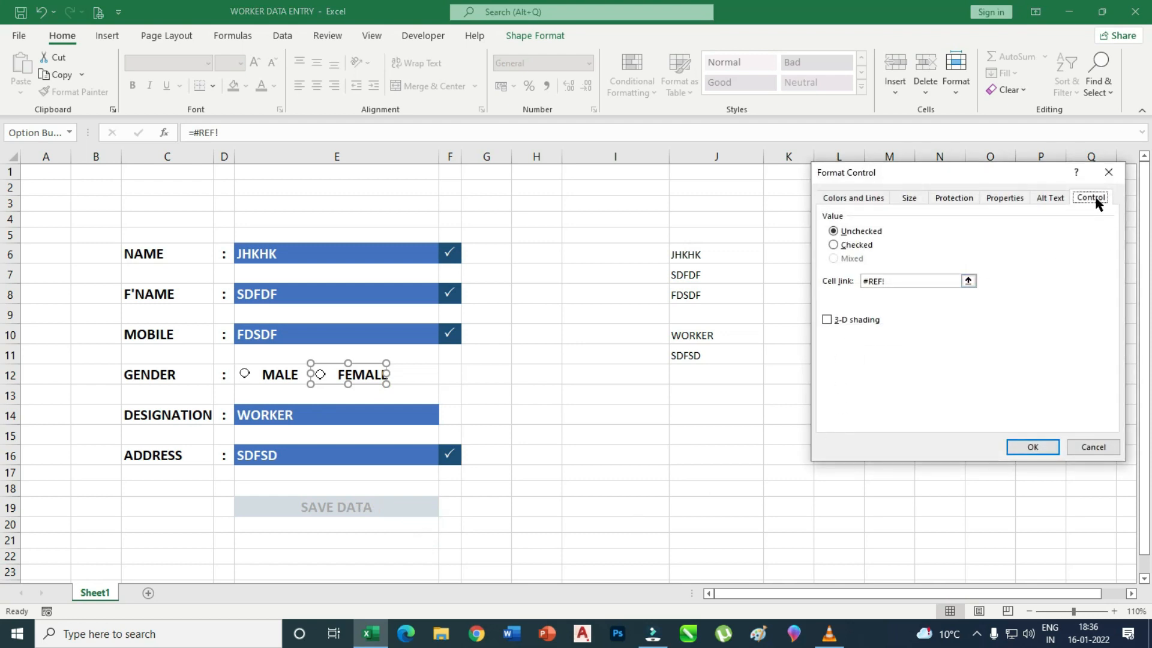
{"action": "left_click", "coordinate": [854, 245]}
{"action": "left_click", "coordinate": [863, 232]}
{"action": "left_click", "coordinate": [865, 245]}
Set the option buttons' cell link to $I$12, confirm, and choose MALE so I12 shows 1.
{"action": "left_click", "coordinate": [969, 281]}
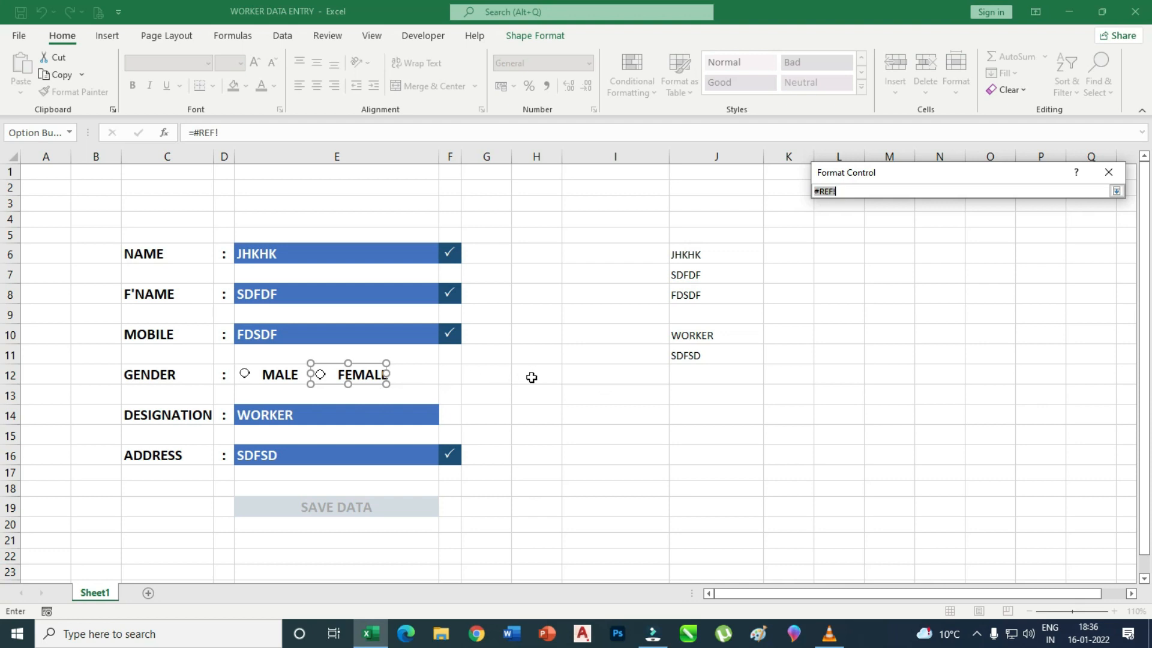
{"action": "left_click", "coordinate": [592, 374]}
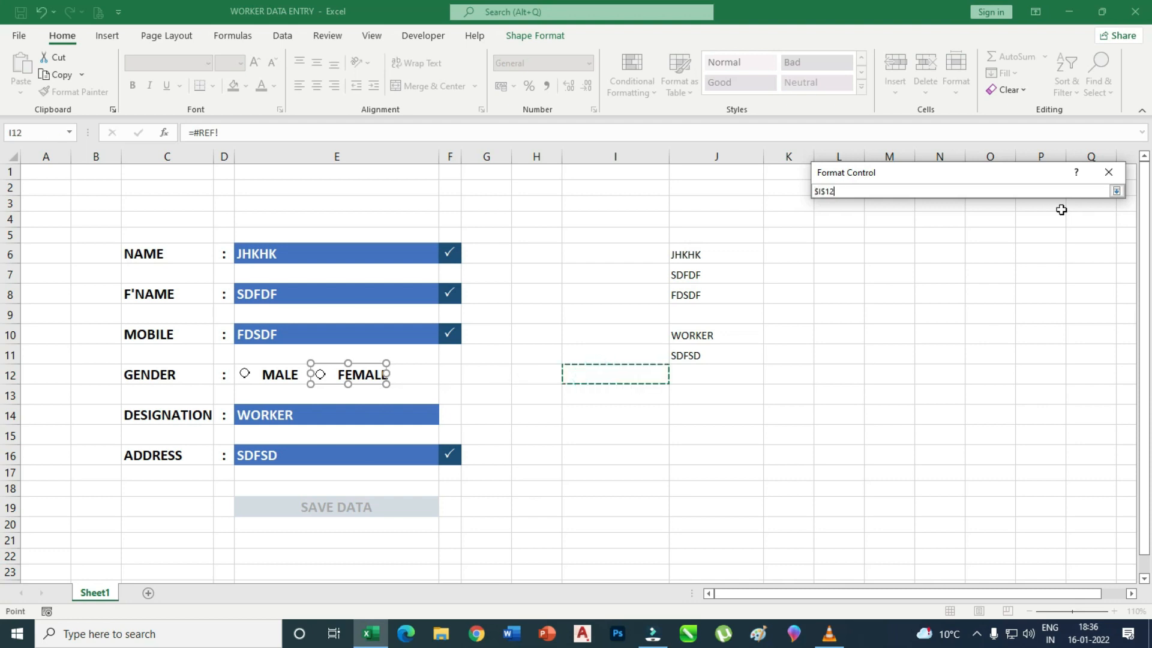
{"action": "left_click", "coordinate": [1116, 191]}
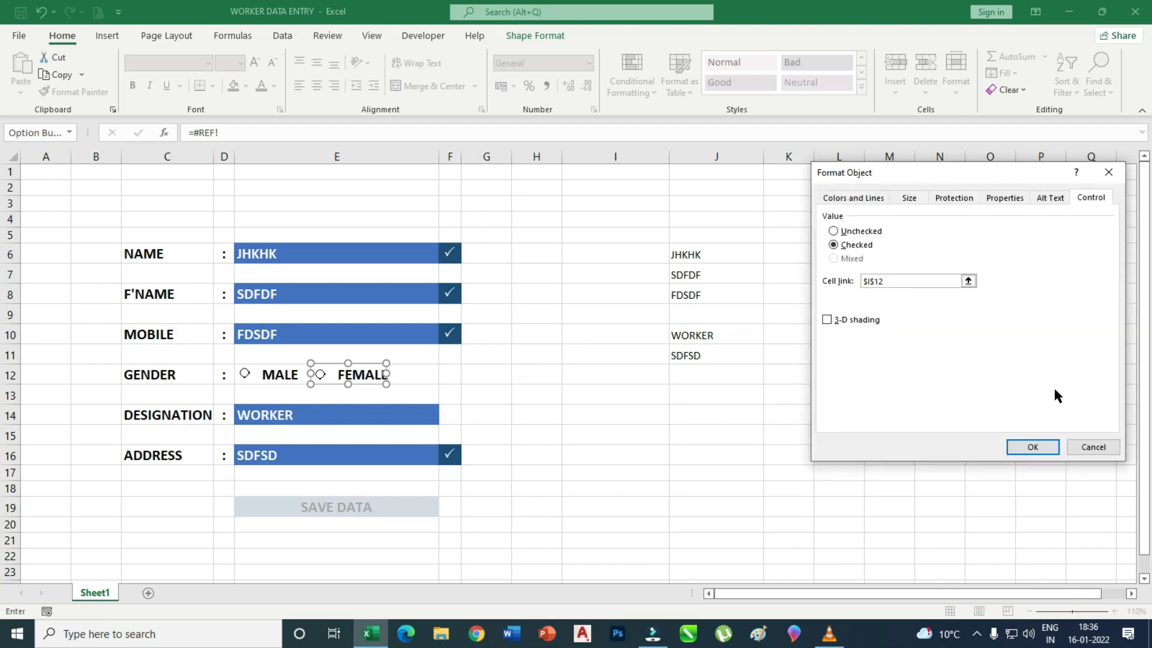
{"action": "left_click", "coordinate": [1031, 446]}
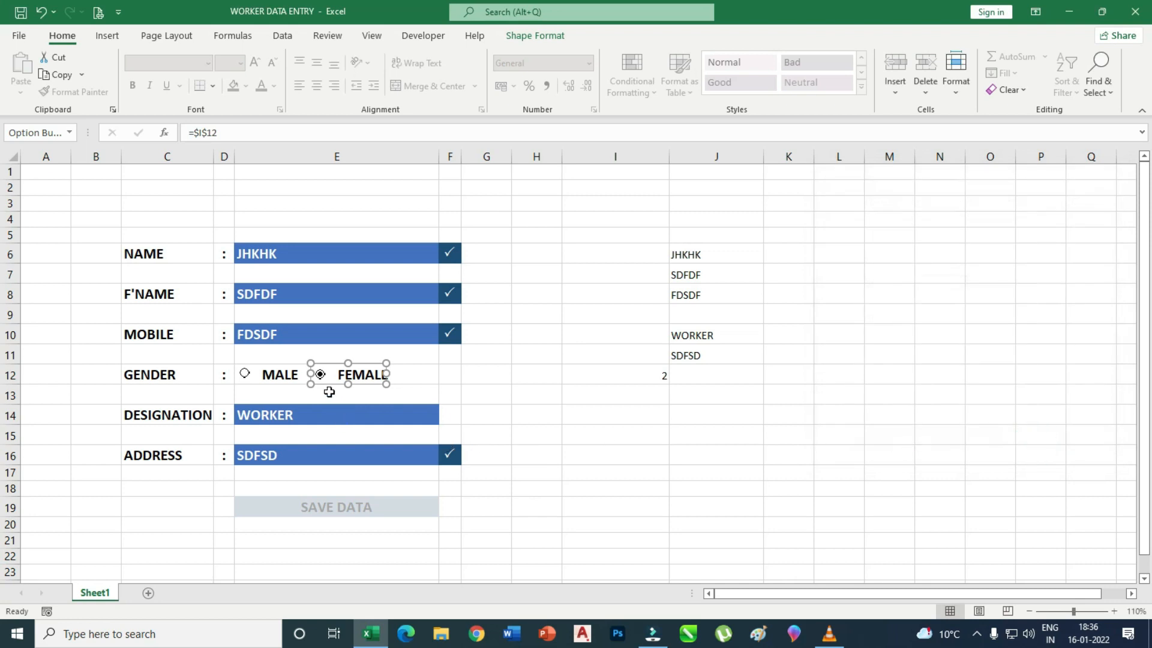
{"action": "left_click", "coordinate": [640, 375]}
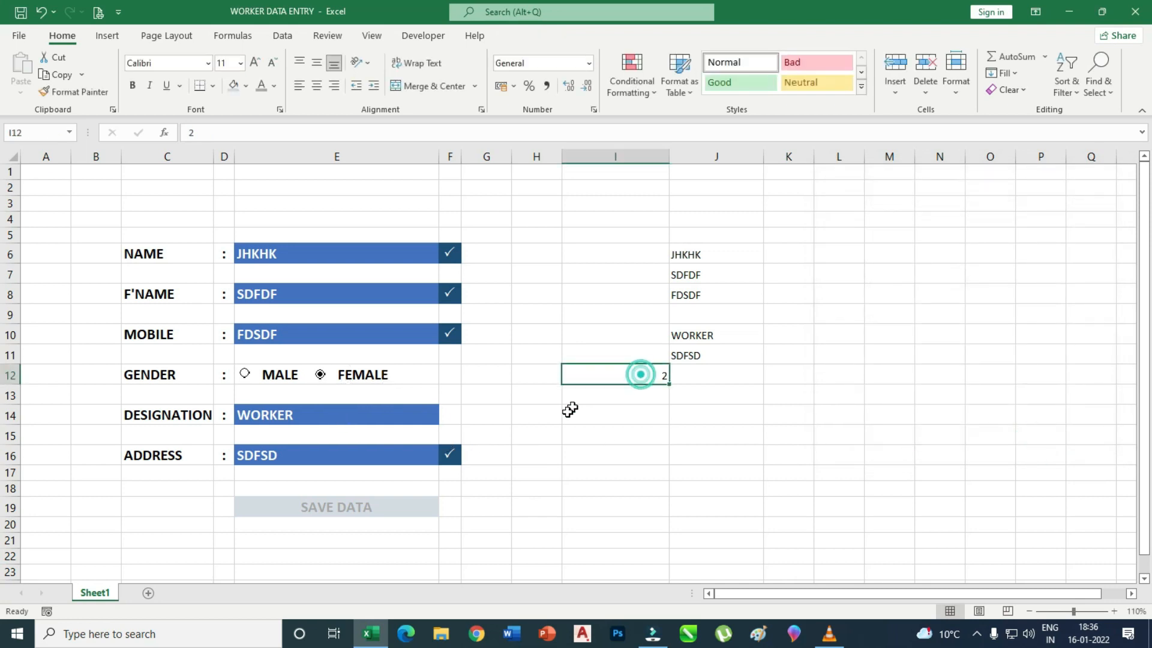
{"action": "left_click", "coordinate": [244, 374]}
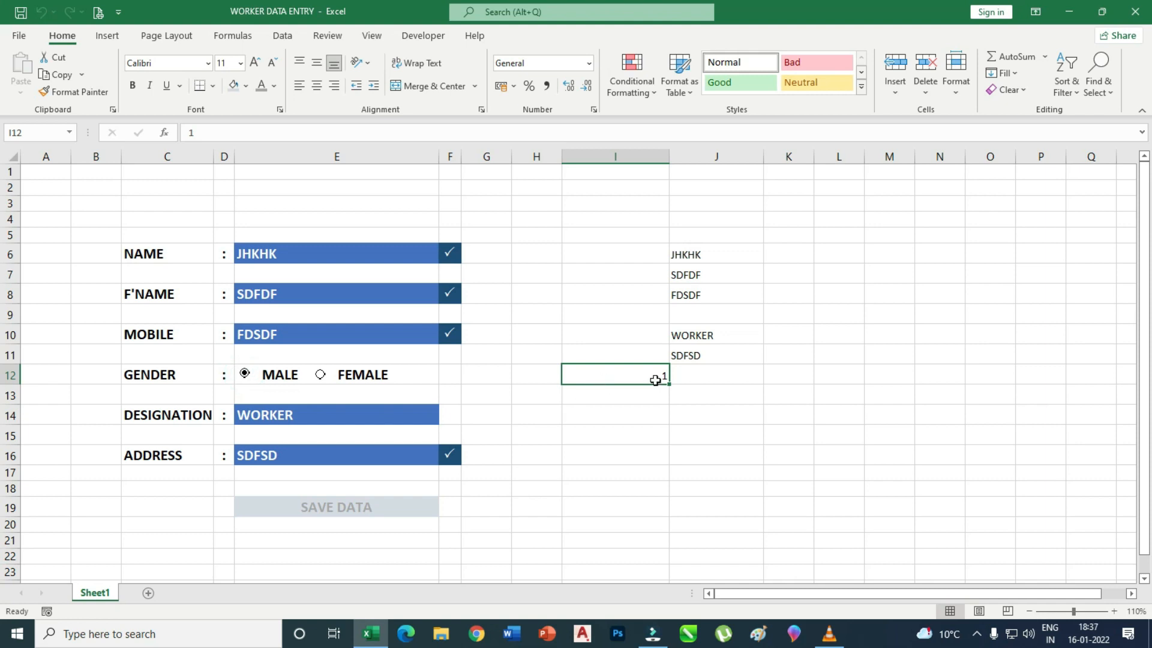
{"action": "left_click", "coordinate": [708, 313]}
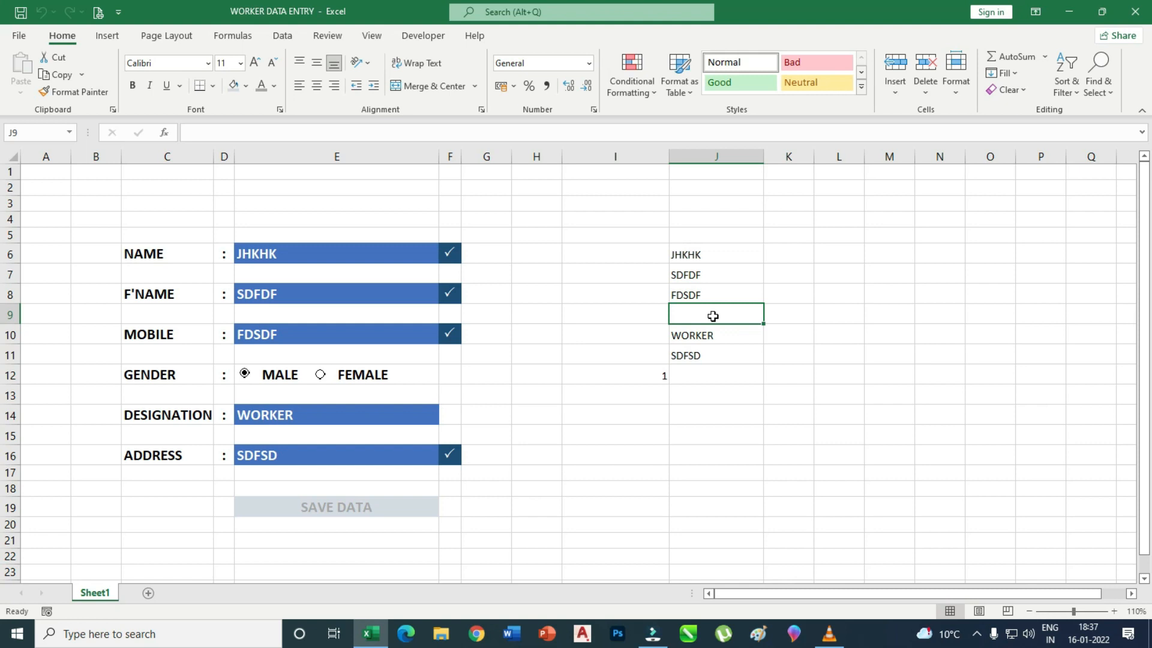
Enter =IF(I12=1,"MALE","FEMALE") in J9 to show the chosen gender.
{"action": "type", "text": "="}
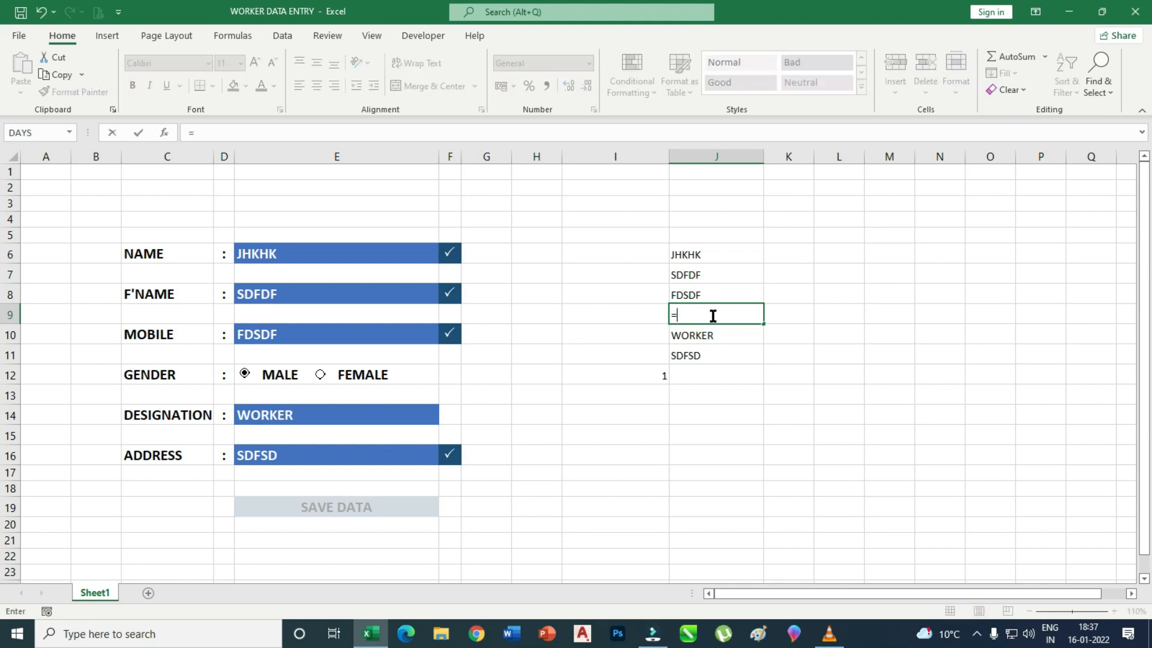
{"action": "left_click", "coordinate": [639, 375]}
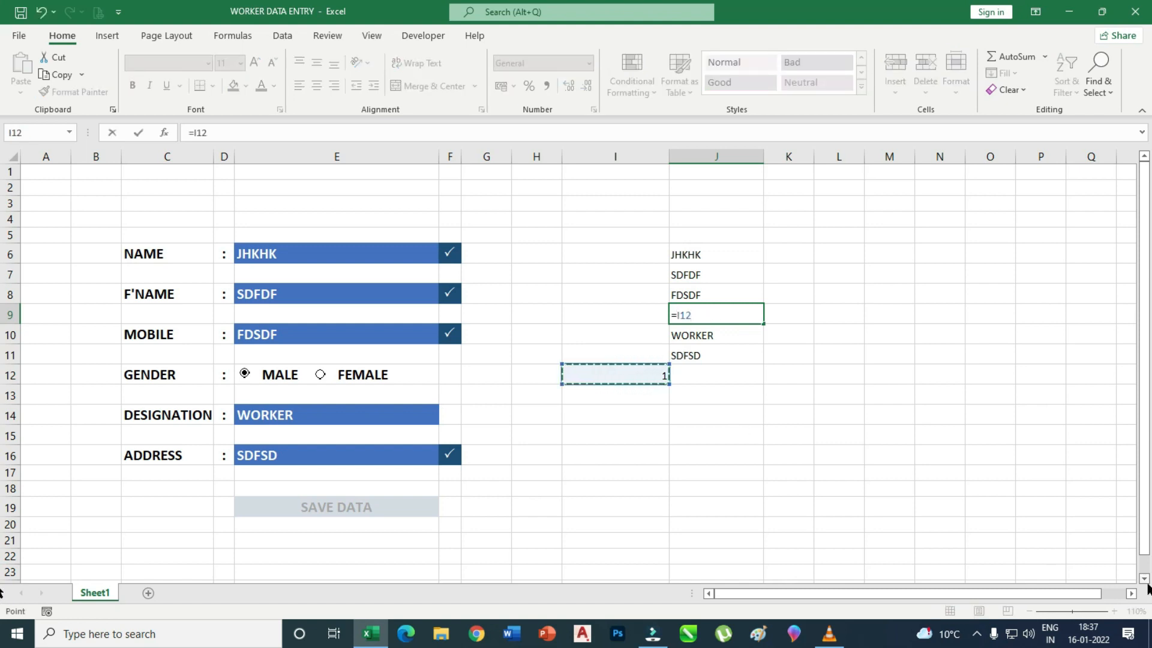
{"action": "key", "text": "BackSpace"}
{"action": "key", "text": "BackSpace"}
{"action": "key", "text": "BackSpace"}
{"action": "type", "text": "IF("}
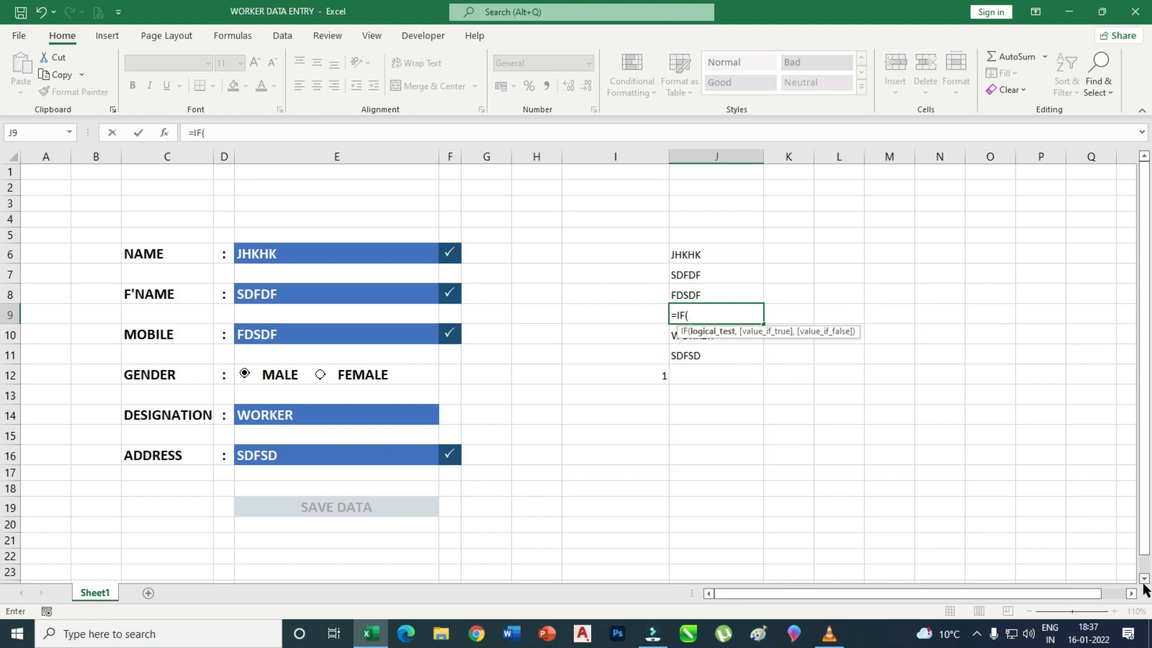
{"action": "left_click", "coordinate": [658, 378]}
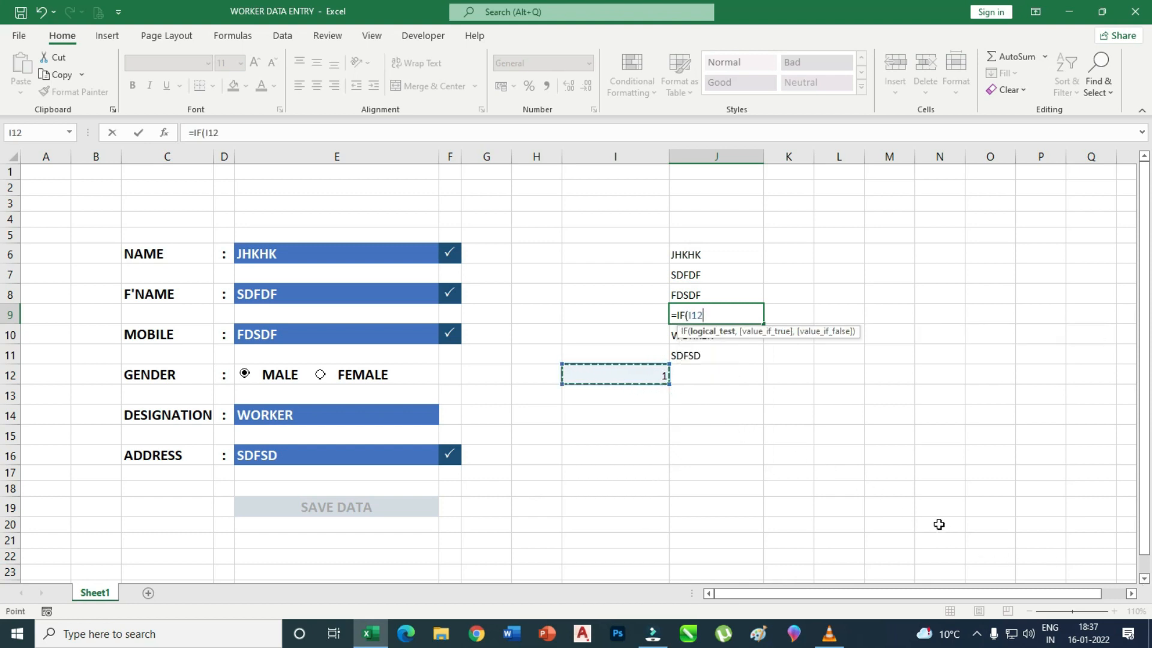
{"action": "type", "text": "=1,\"MALE"}
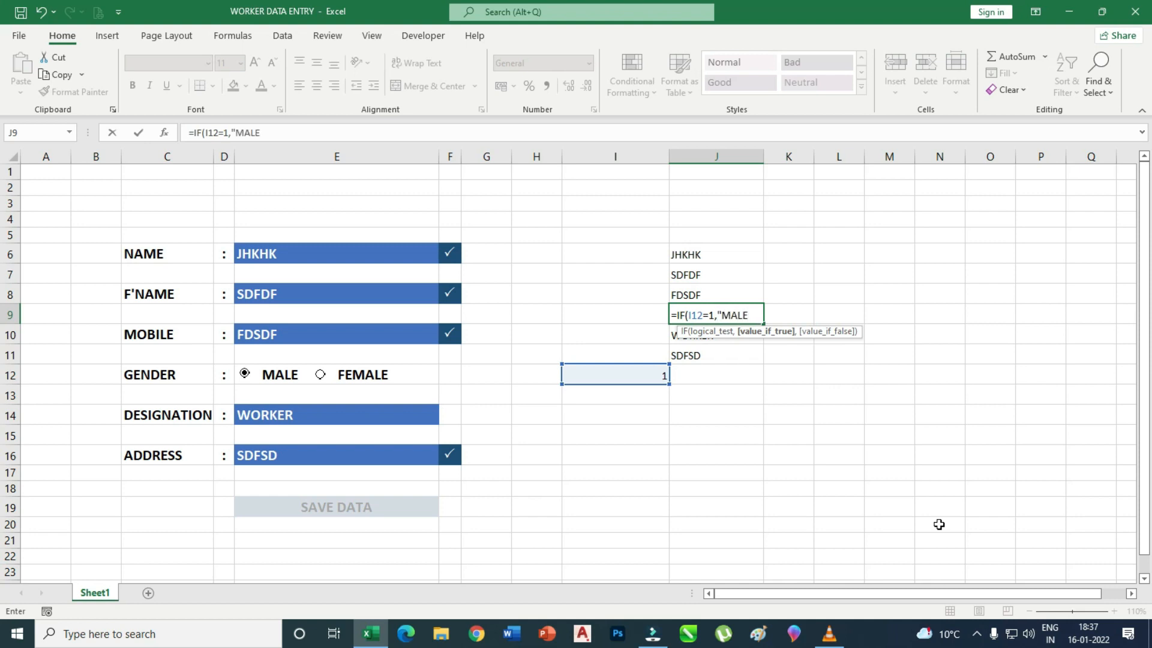
{"action": "type", "text": "\",\"FEMALE\""}
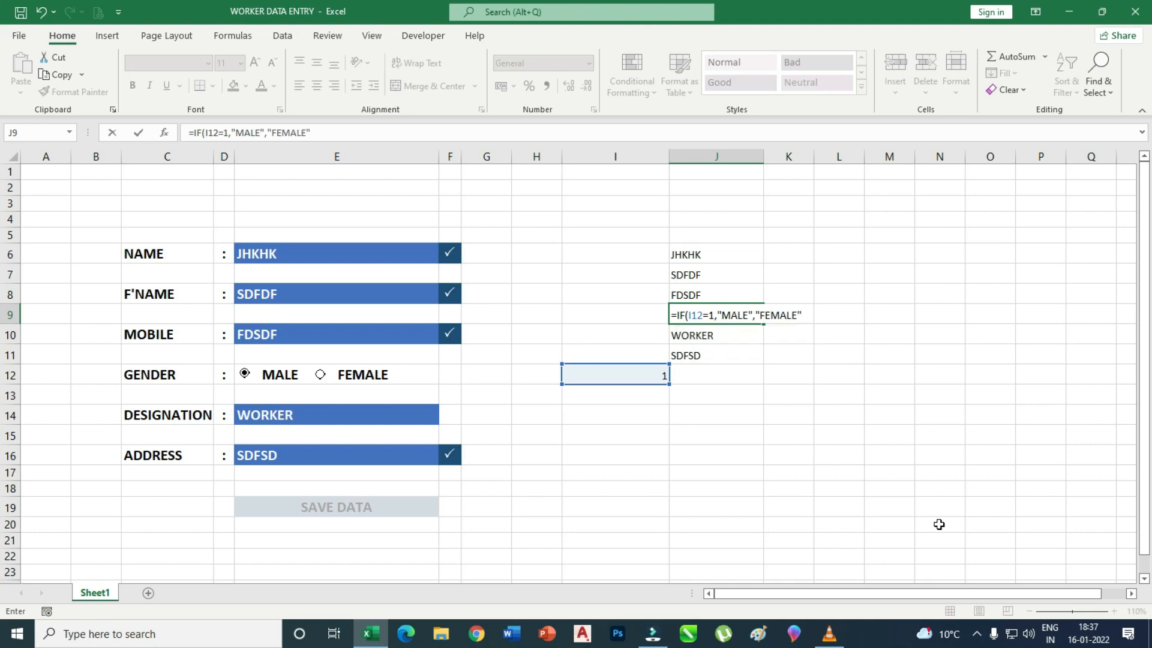
{"action": "key", "text": "Up"}
{"action": "type", "text": ")"}
{"action": "key", "text": "Return"}
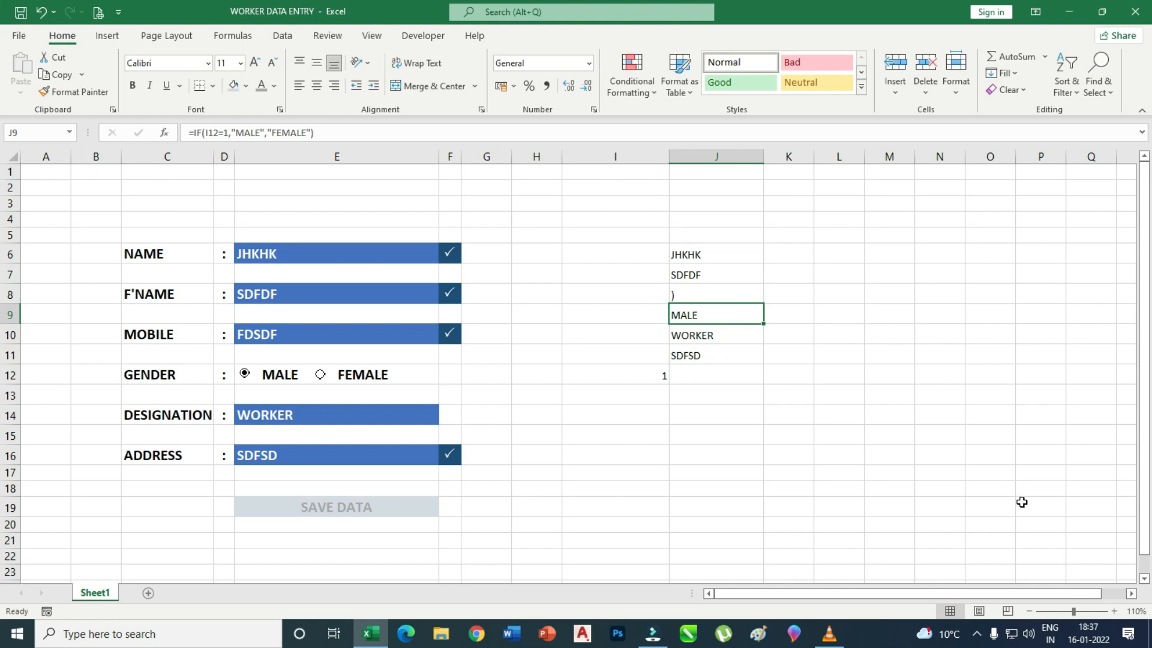
Undo the stray bracket in J8, test FEMALE and MALE, then select J6:J11.
{"action": "left_click", "coordinate": [710, 294]}
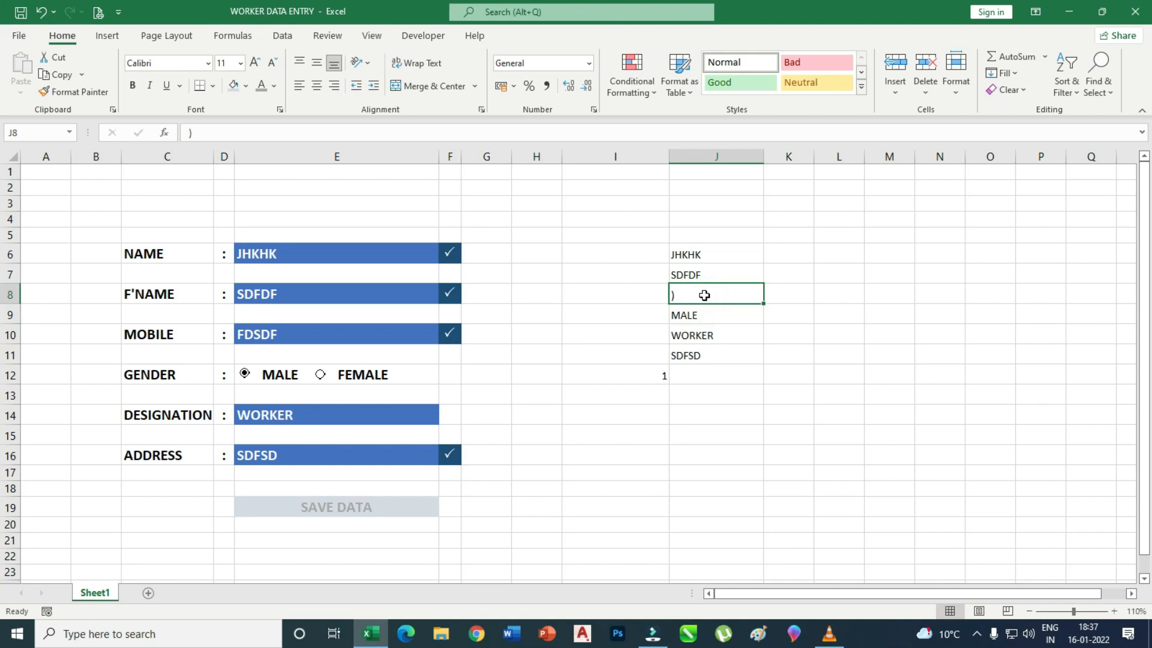
{"action": "key", "text": "ctrl+z"}
{"action": "left_click", "coordinate": [717, 314]}
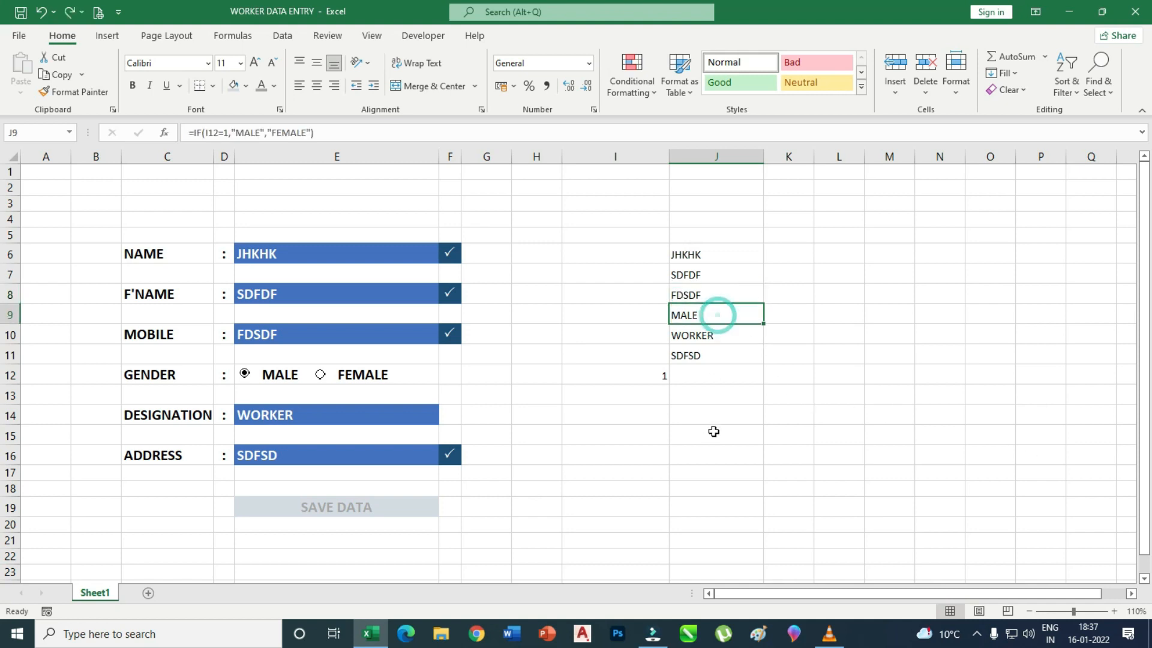
{"action": "left_click", "coordinate": [321, 376]}
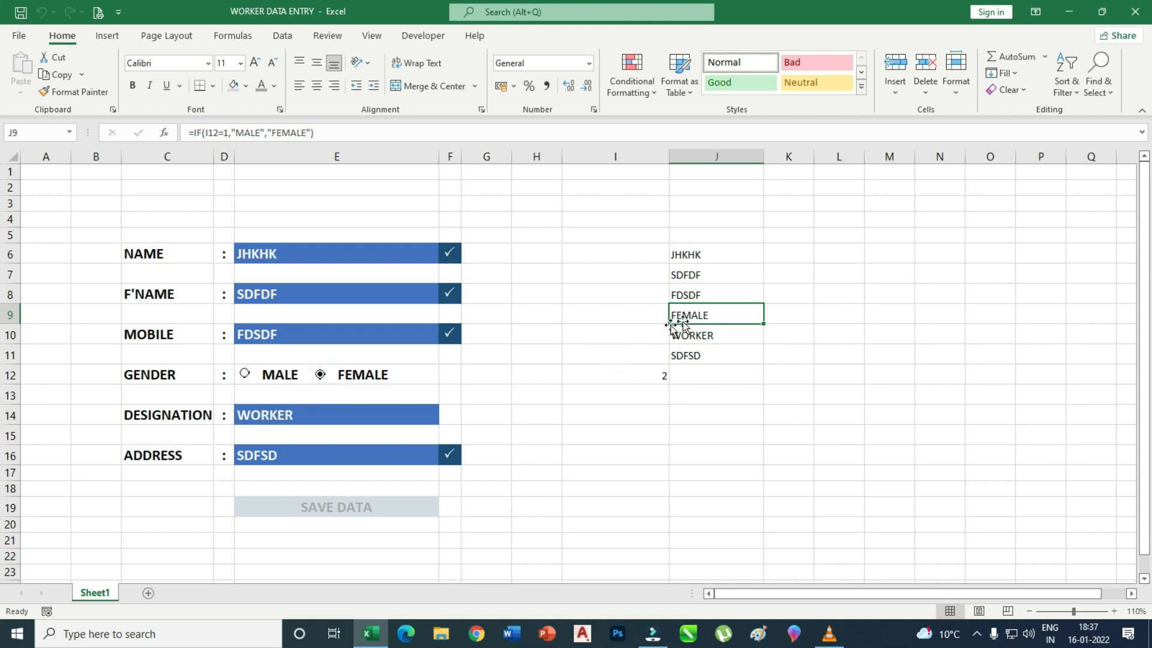
{"action": "left_click", "coordinate": [244, 374]}
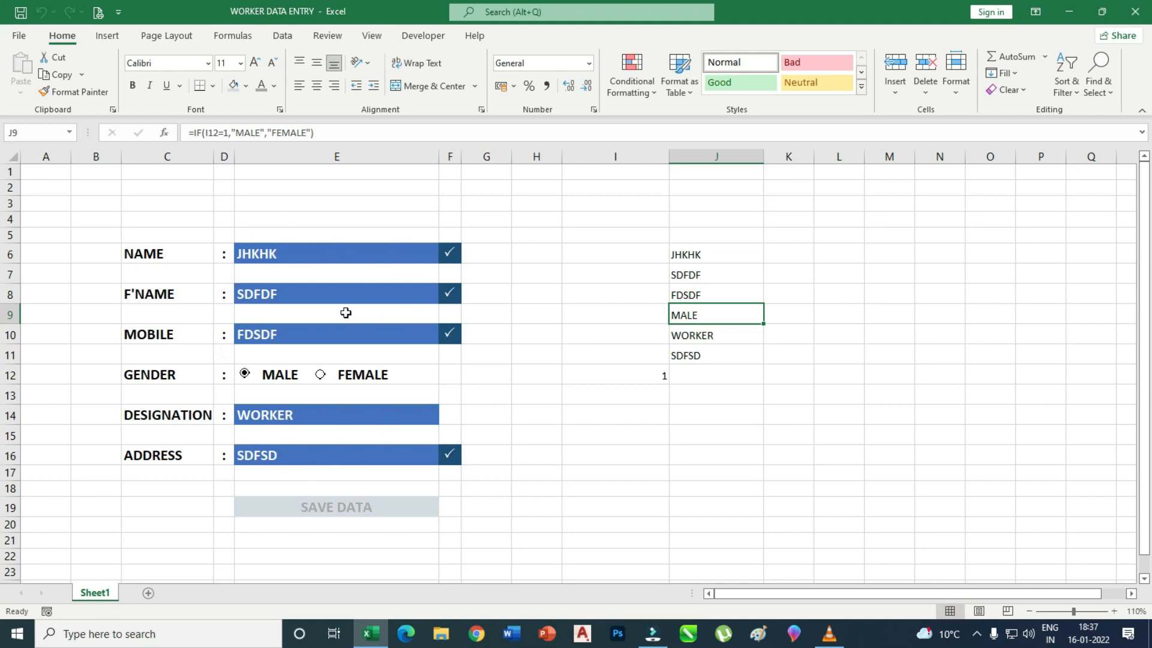
{"action": "left_click_drag", "start_coordinate": [732, 255], "coordinate": [729, 356]}
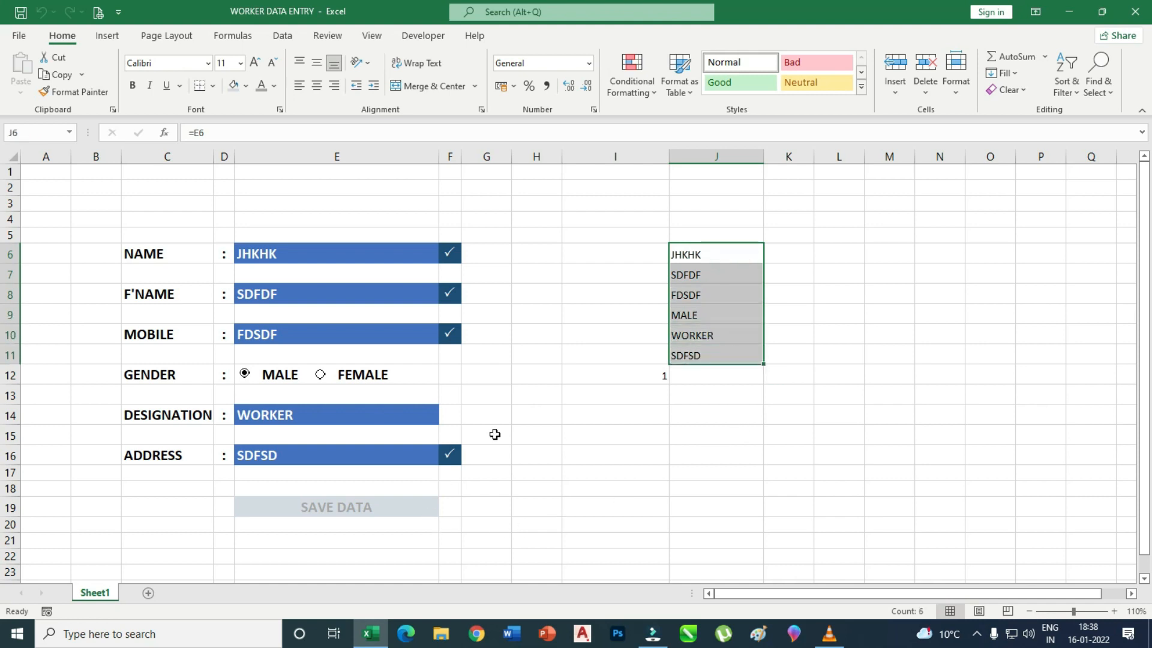
Start a COUNTA formula in I15 that references the NAME field E6.
{"action": "left_click", "coordinate": [391, 510]}
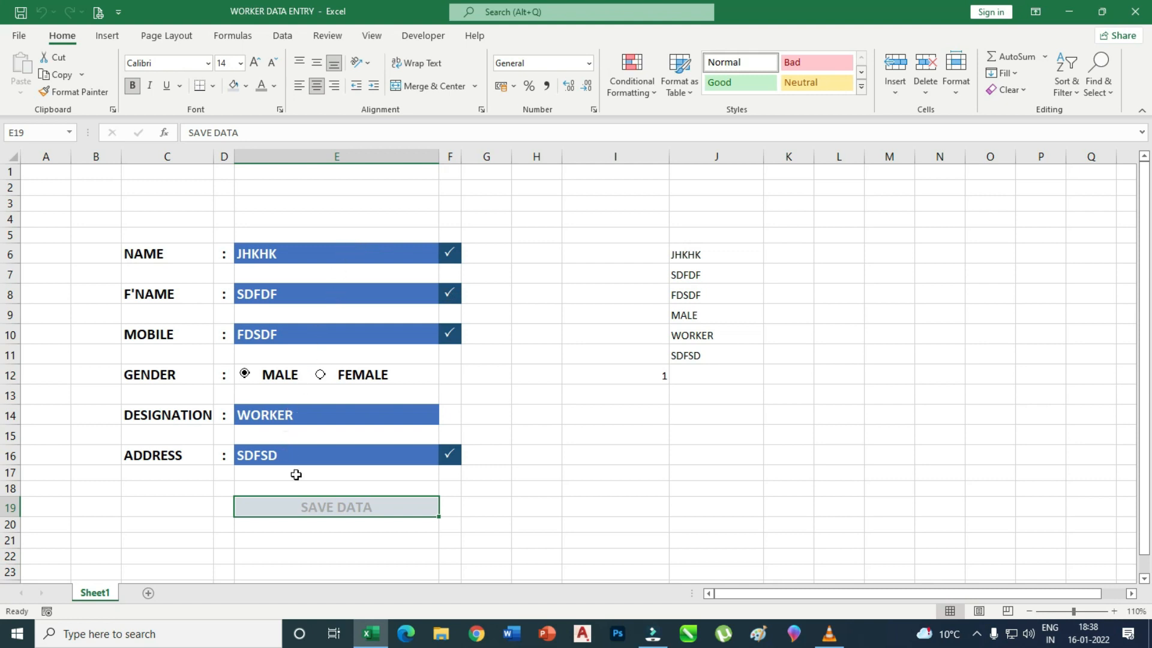
{"action": "left_click", "coordinate": [639, 436]}
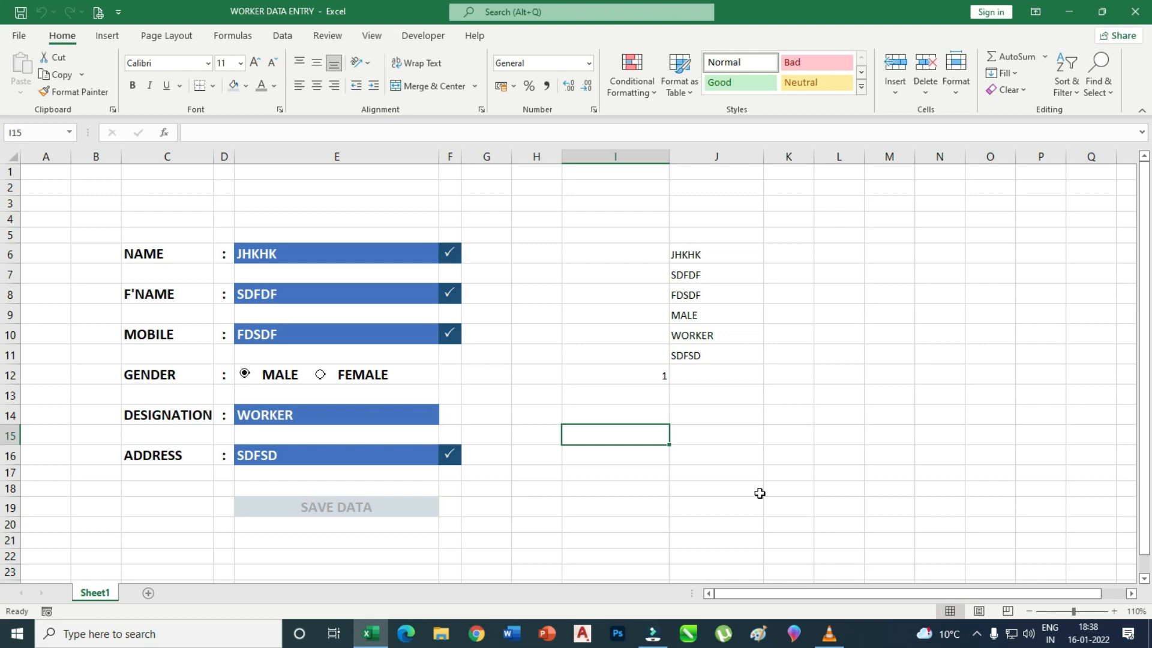
{"action": "type", "text": "=COUNTA"}
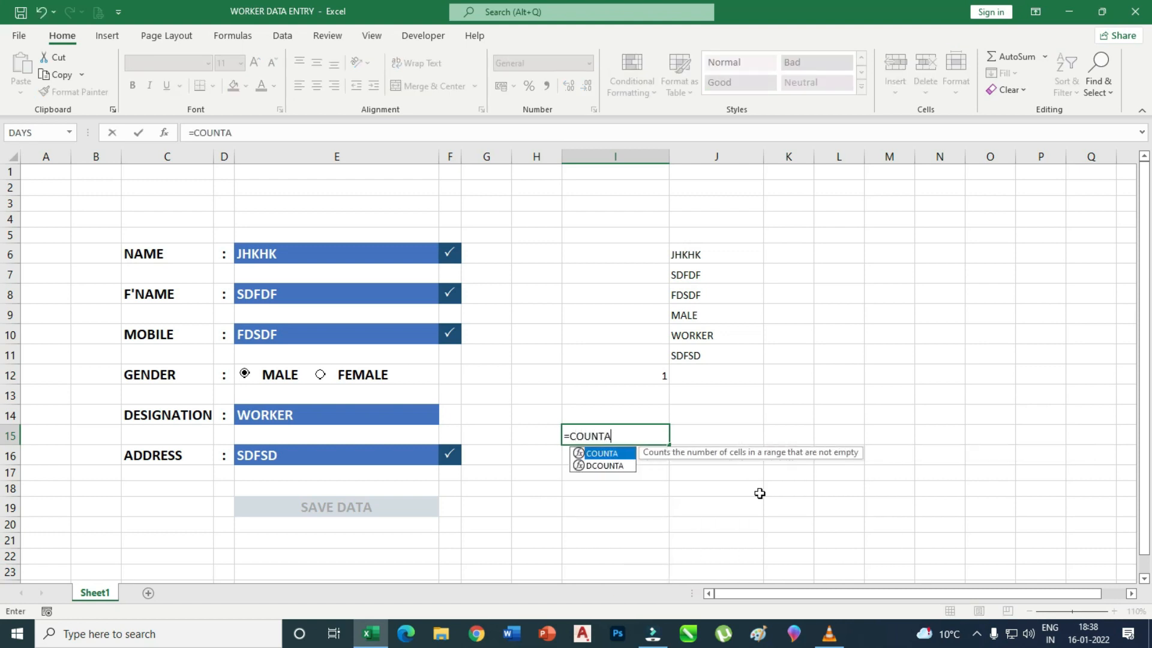
{"action": "type", "text": "("}
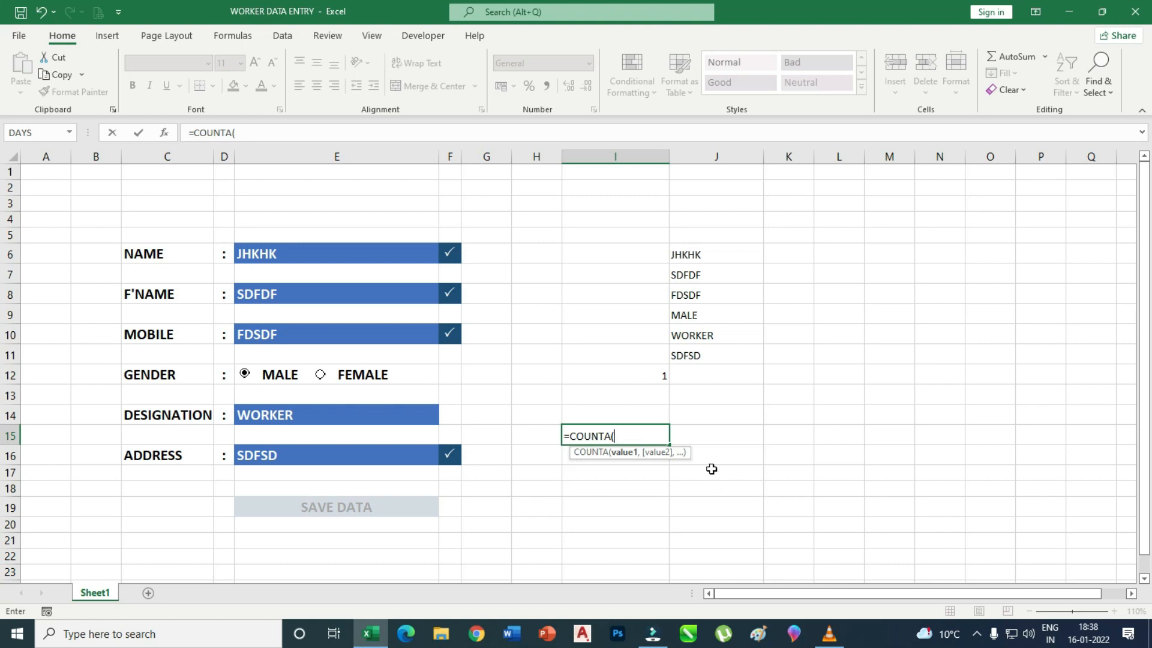
{"action": "left_click", "coordinate": [705, 255]}
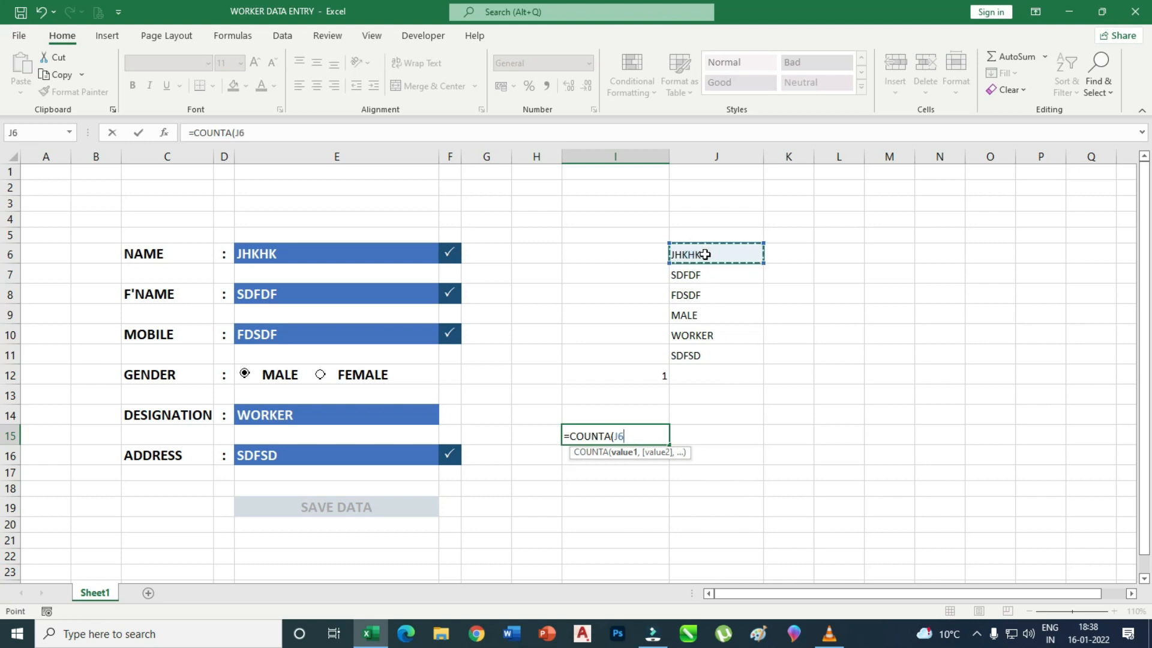
{"action": "left_click", "coordinate": [328, 249]}
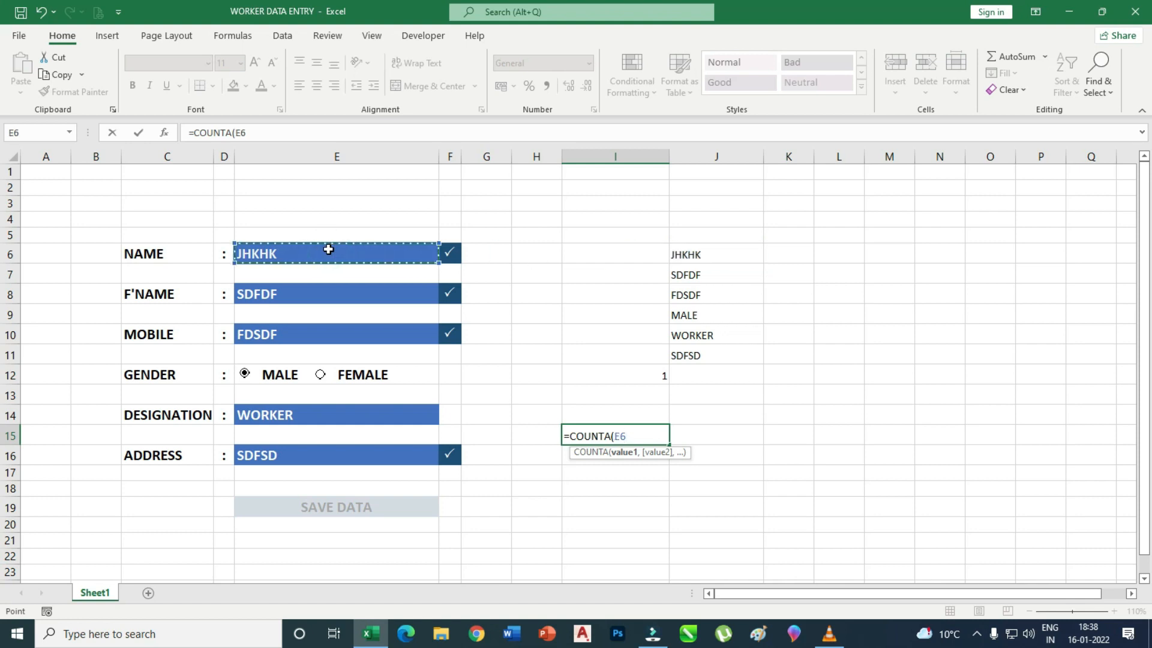
Add E8, E10, J9, E14 and E16 to the COUNTA formula and commit it, showing 6.
{"action": "type", "text": ","}
{"action": "left_click", "coordinate": [322, 293]}
{"action": "type", "text": ","}
{"action": "left_click", "coordinate": [314, 334]}
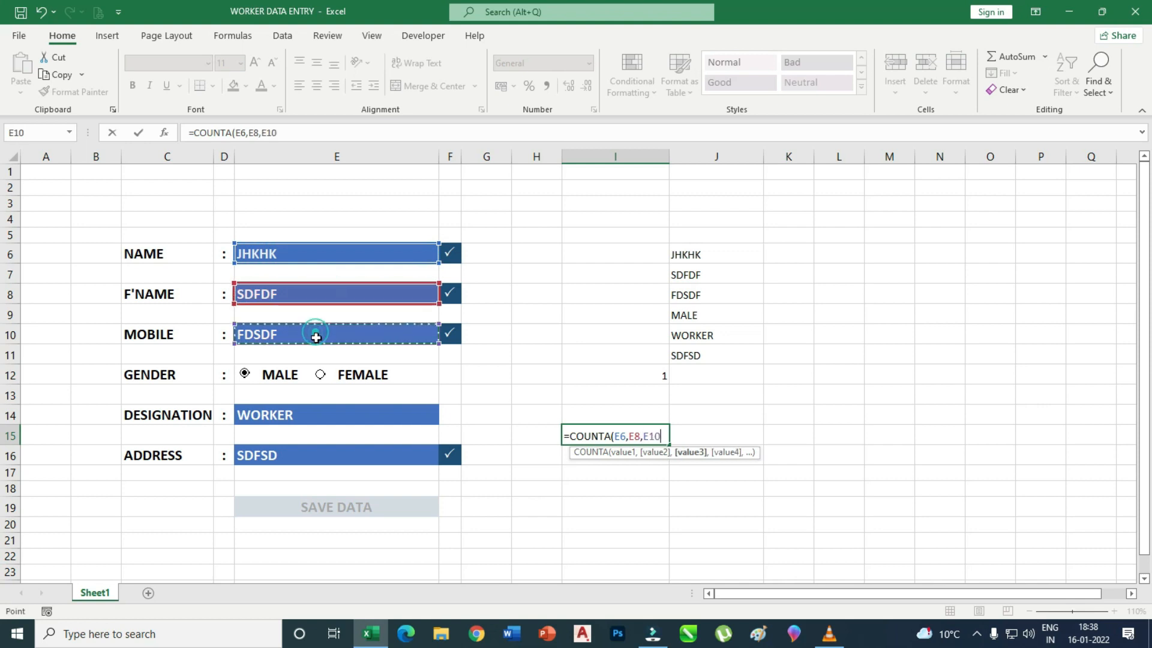
{"action": "type", "text": ","}
{"action": "left_click", "coordinate": [688, 318]}
{"action": "type", "text": ","}
{"action": "left_click", "coordinate": [337, 415]}
{"action": "type", "text": ","}
{"action": "left_click", "coordinate": [362, 456]}
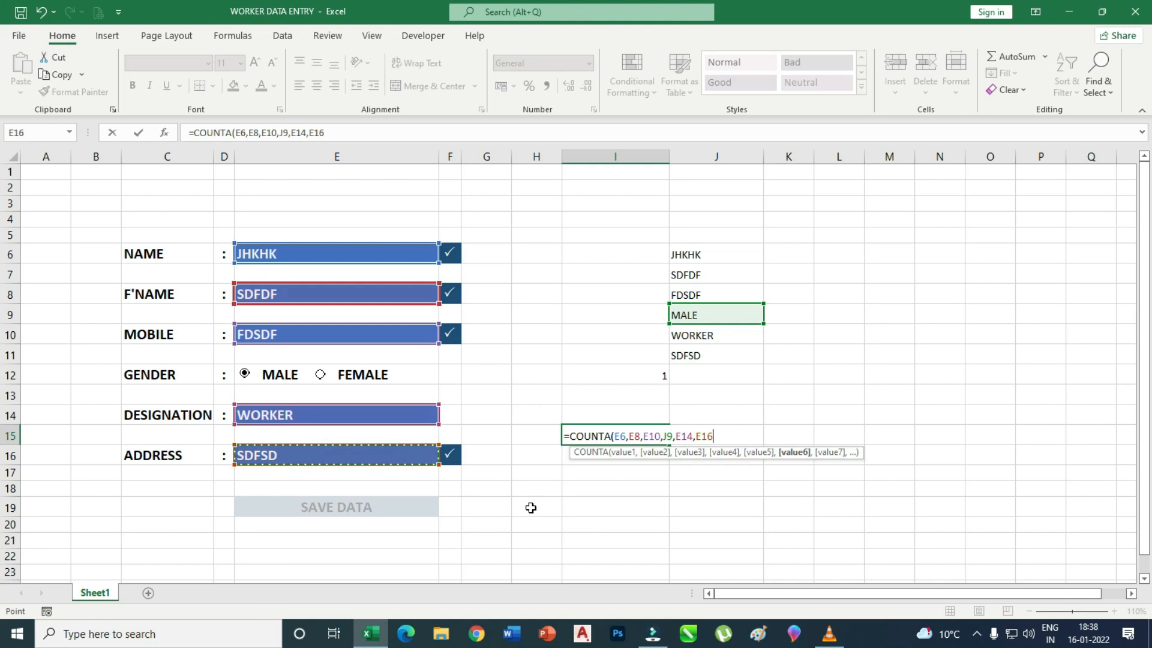
{"action": "key", "text": "Return"}
{"action": "left_click", "coordinate": [651, 433]}
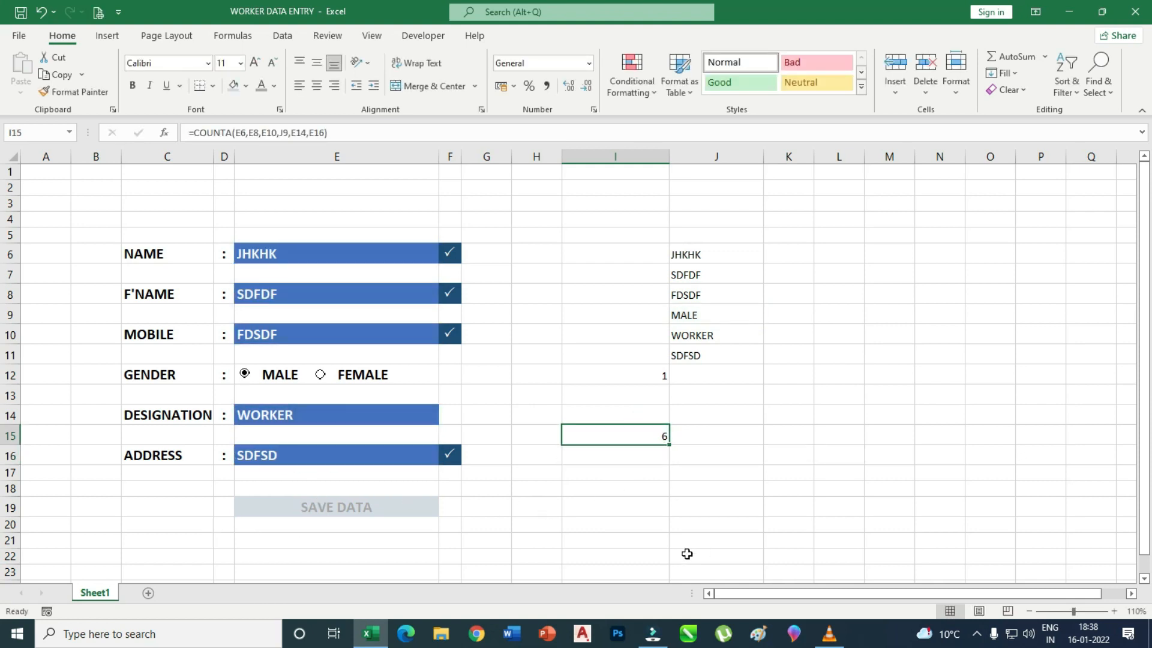
Clear the F'NAME field E8 and confirm the I15 count drops to 5.
{"action": "left_click", "coordinate": [318, 297]}
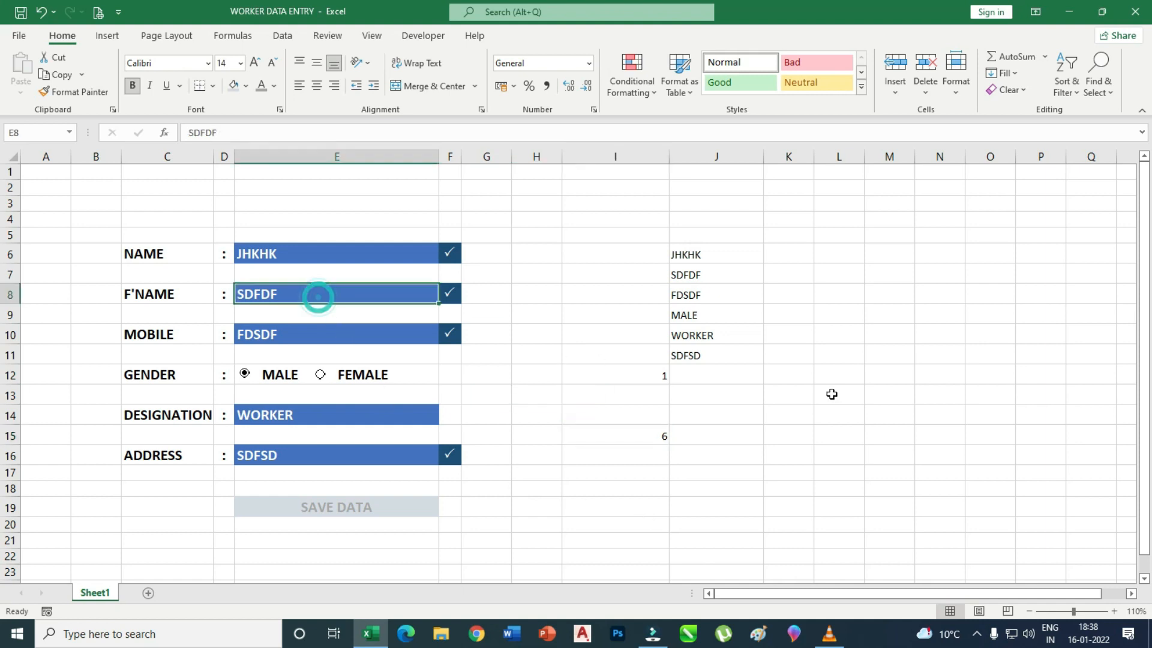
{"action": "key", "text": "Delete"}
{"action": "left_click", "coordinate": [831, 469]}
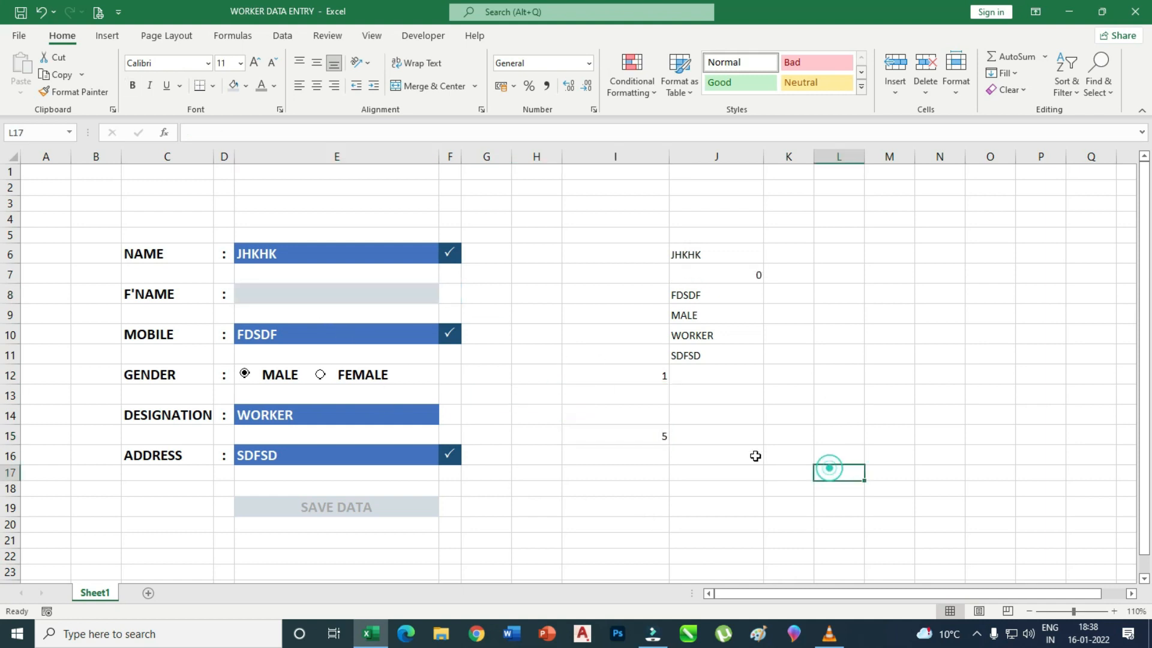
{"action": "left_click", "coordinate": [640, 433]}
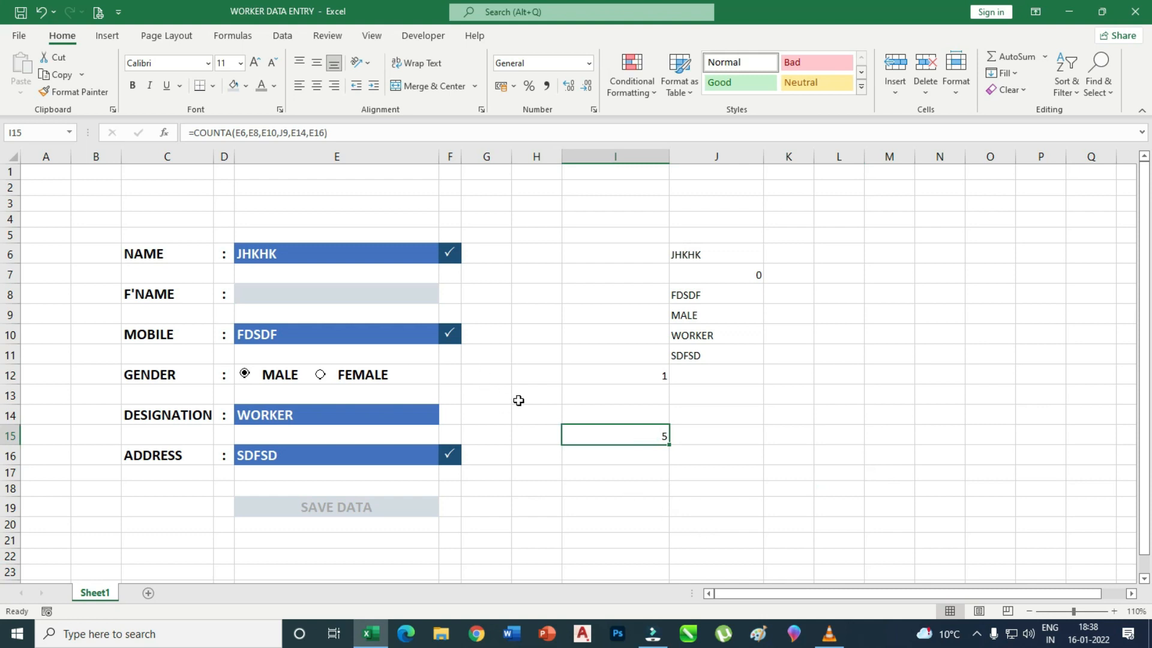
Enter HJK in E8 and confirm the I15 count returns to 6.
{"action": "left_click", "coordinate": [334, 297]}
{"action": "type", "text": "HJK"}
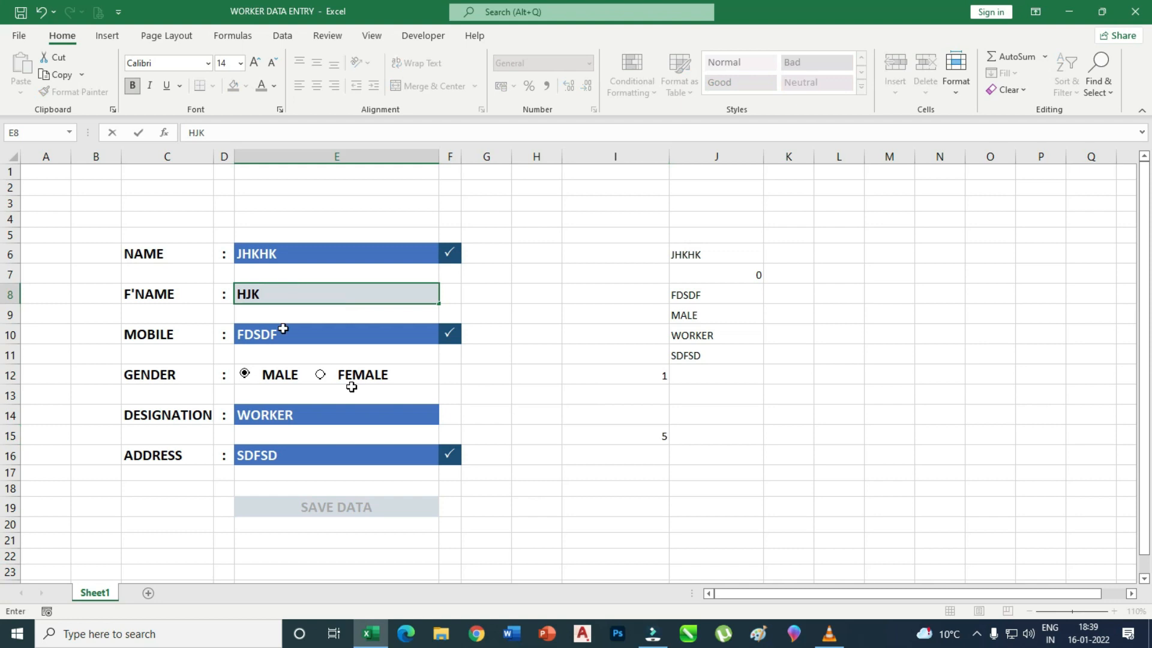
{"action": "left_click", "coordinate": [678, 550]}
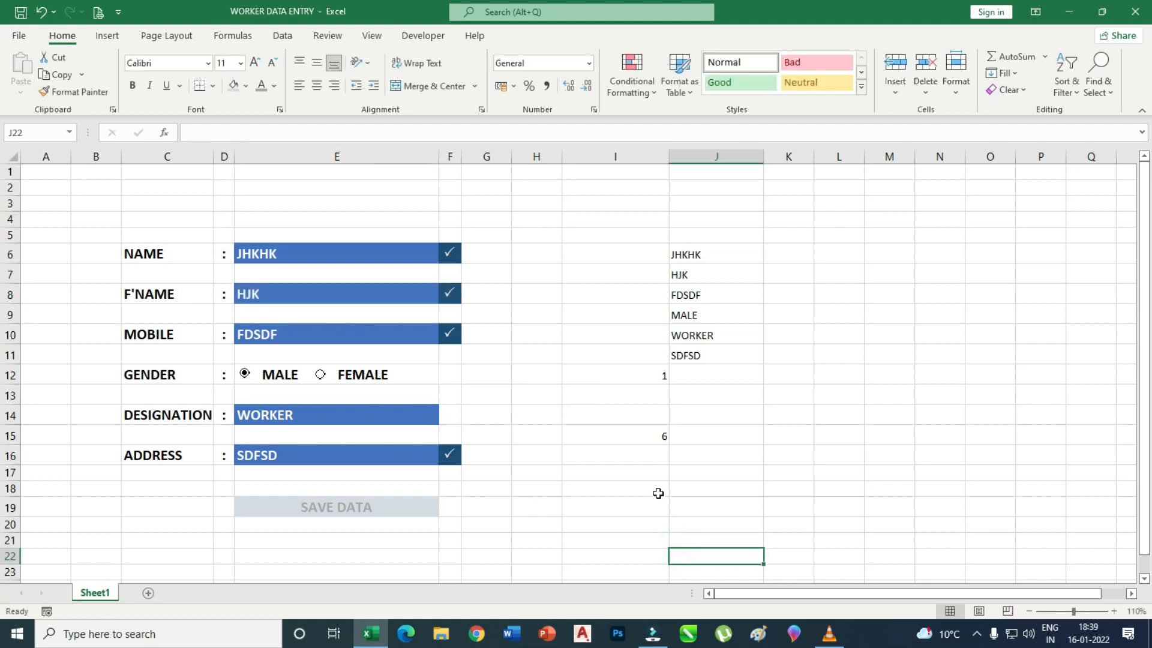
{"action": "left_click", "coordinate": [652, 436]}
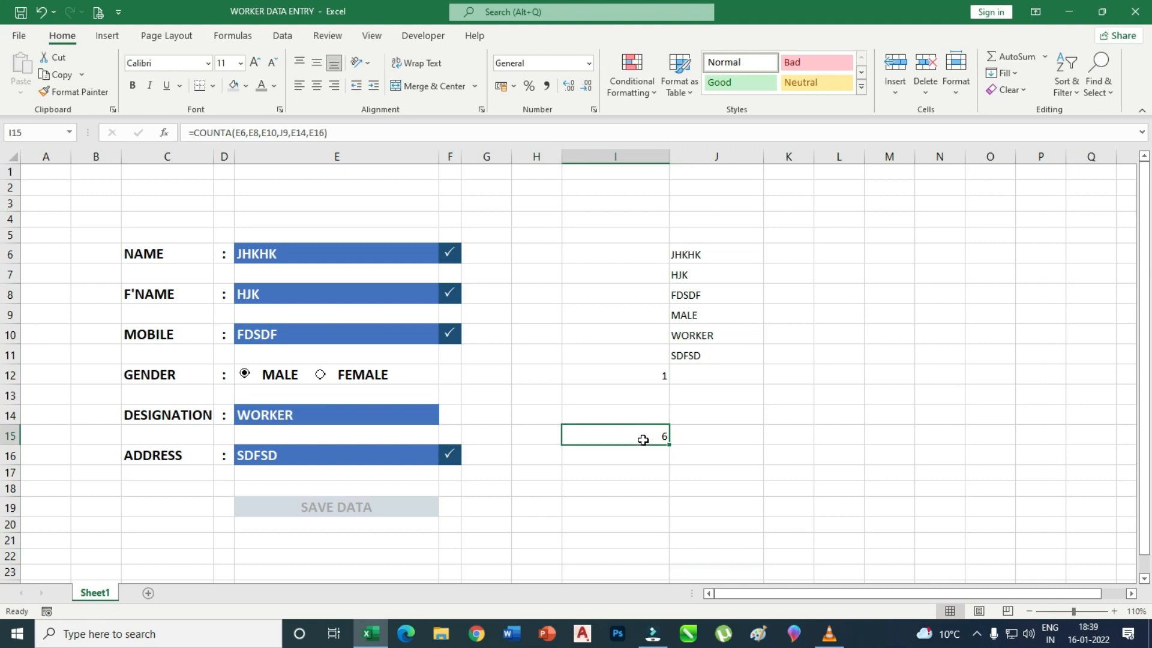
{"action": "scroll", "coordinate": [529, 398], "scroll_direction": "down", "scroll_amount": 1}
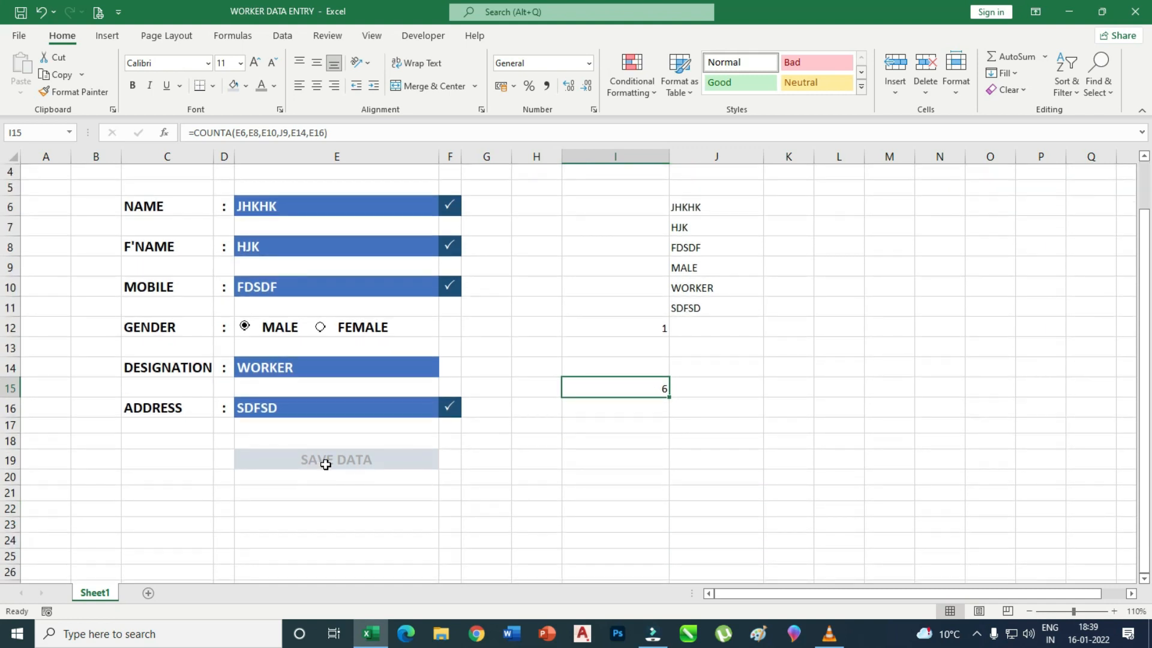
Copy the COUNTA formula text from I15, cancel the edit, and select SAVE DATA cell E19.
{"action": "left_click", "coordinate": [326, 465]}
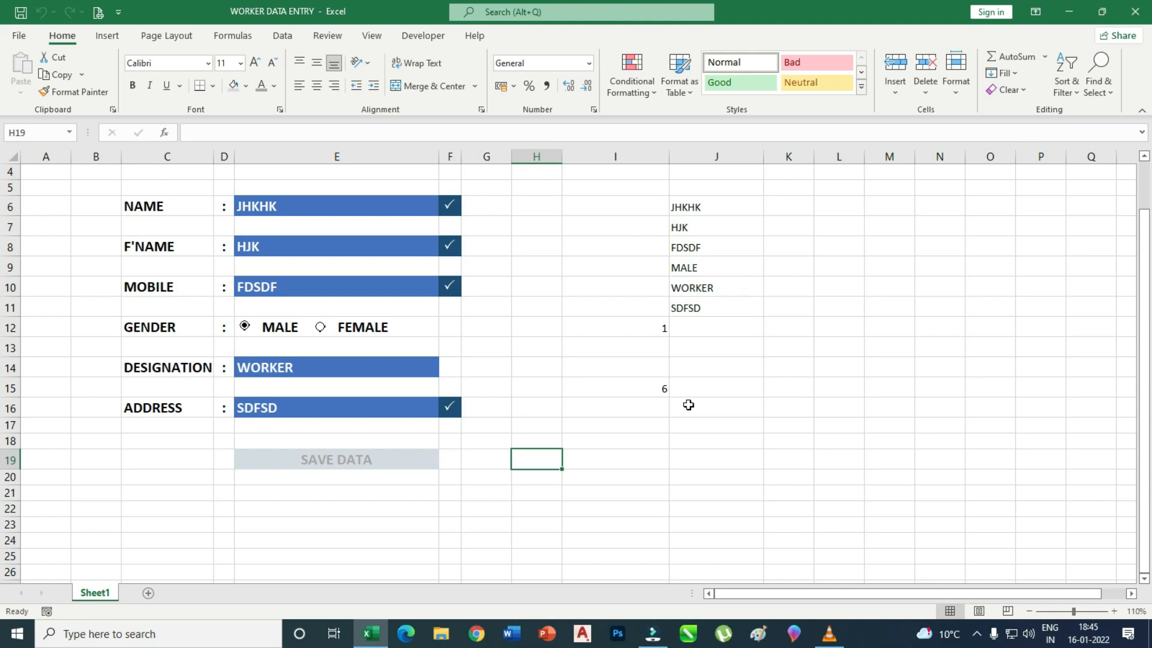
{"action": "left_click", "coordinate": [634, 390]}
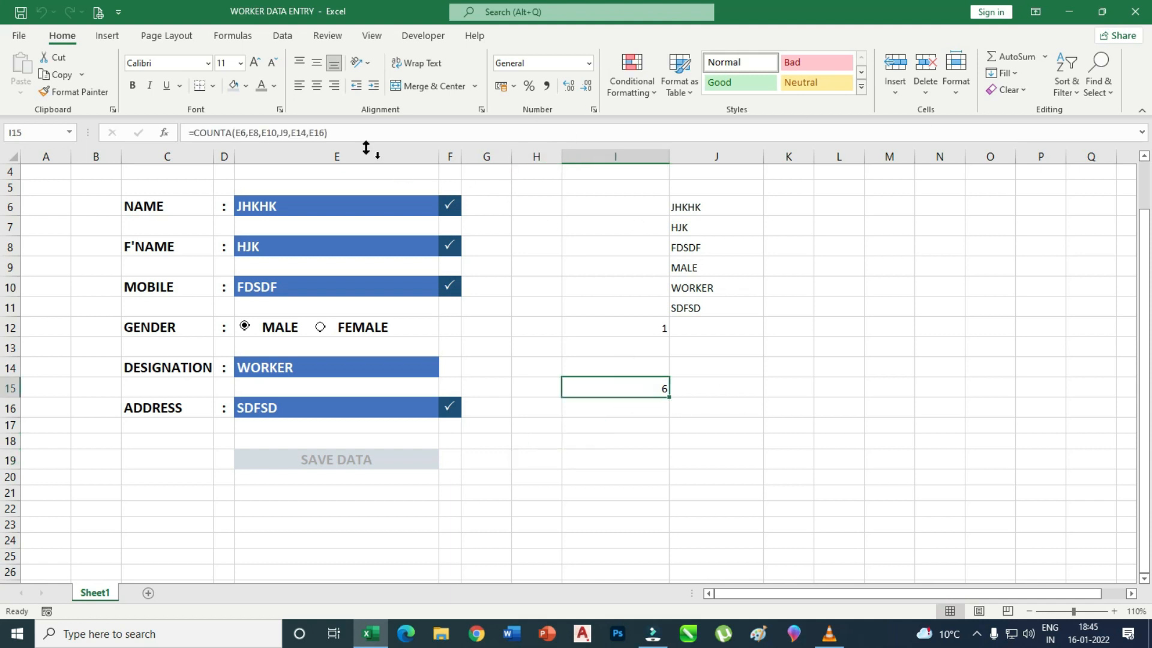
{"action": "key", "text": "F2"}
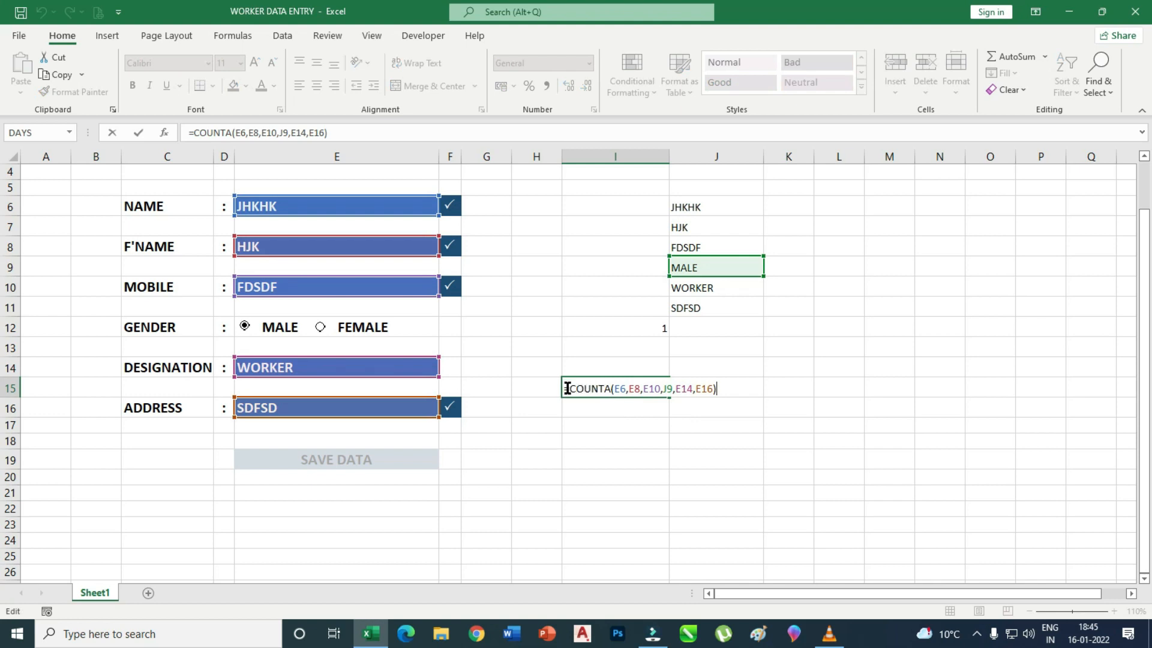
{"action": "left_click_drag", "start_coordinate": [566, 388], "coordinate": [746, 386]}
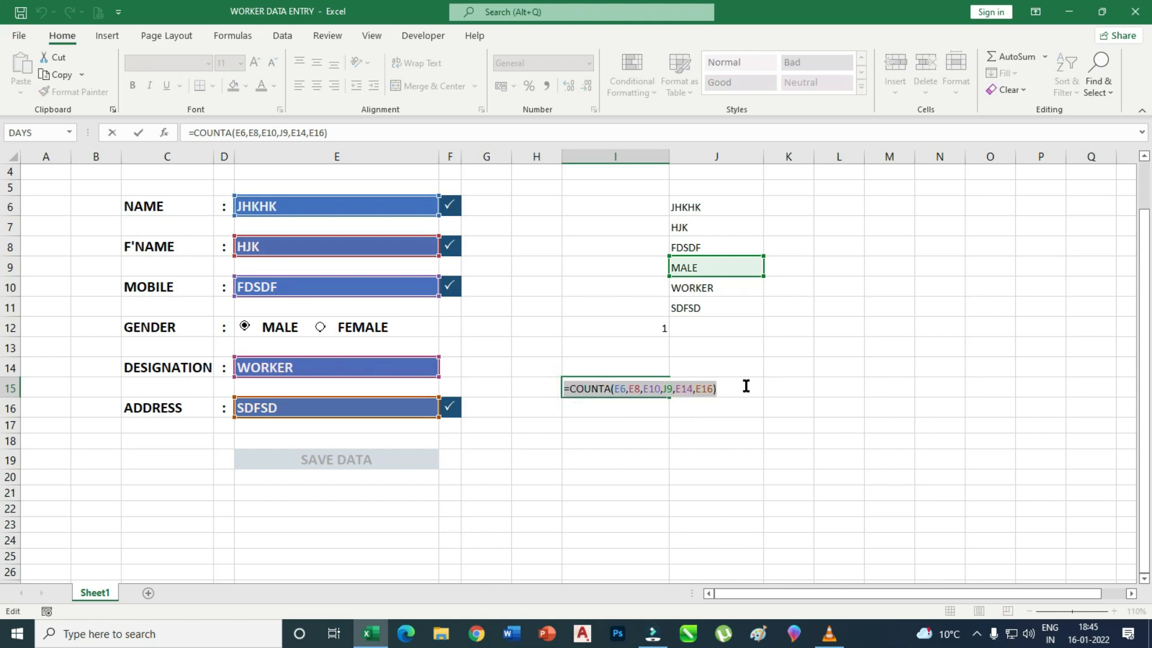
{"action": "key", "text": "ctrl+c"}
{"action": "left_click", "coordinate": [327, 463]}
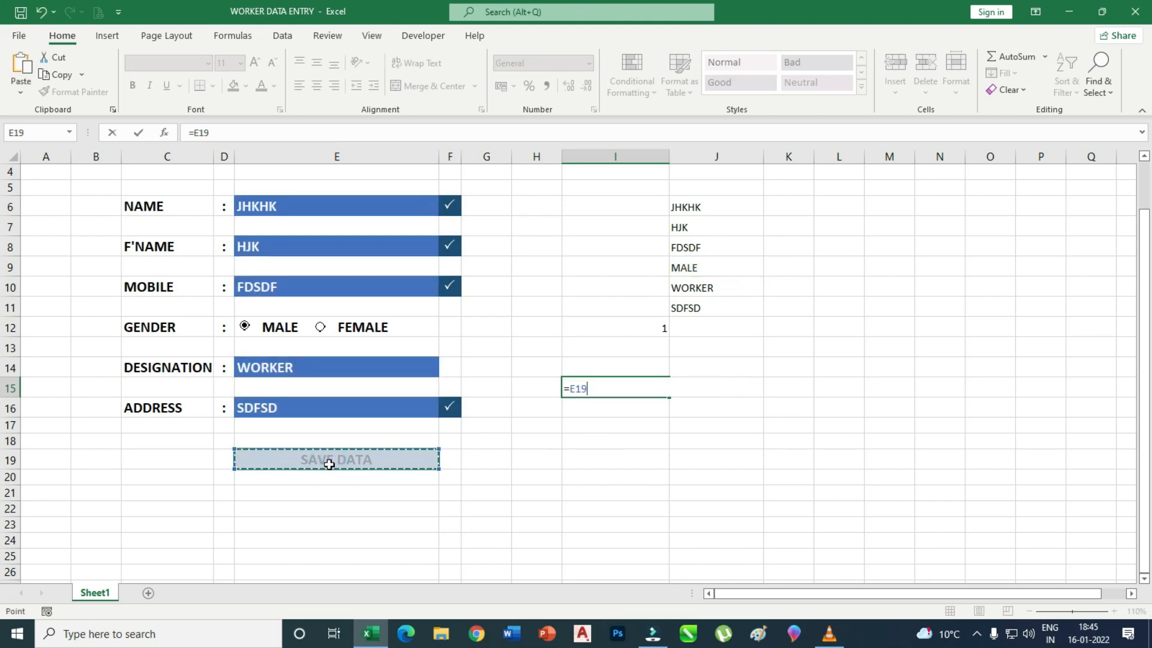
{"action": "key", "text": "Escape"}
{"action": "left_click", "coordinate": [329, 465]}
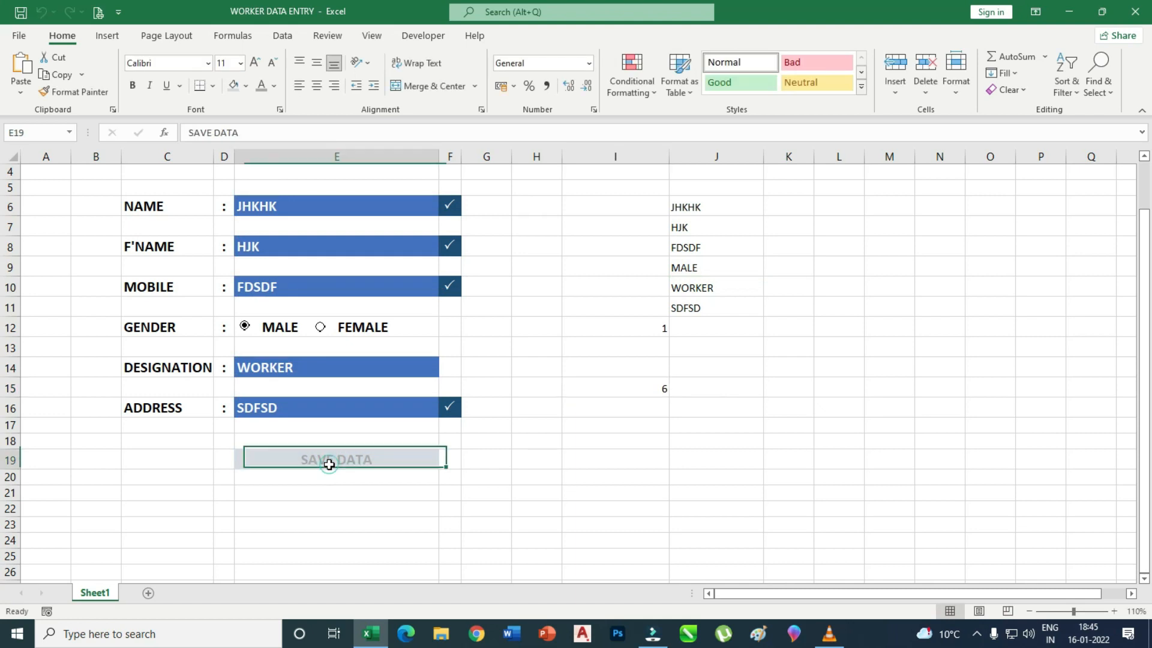
Create a formula-based conditional formatting rule for SAVE DATA: =COUNTA(E6,E8,E10,J9,E14,E16)=6.
{"action": "left_click", "coordinate": [649, 95]}
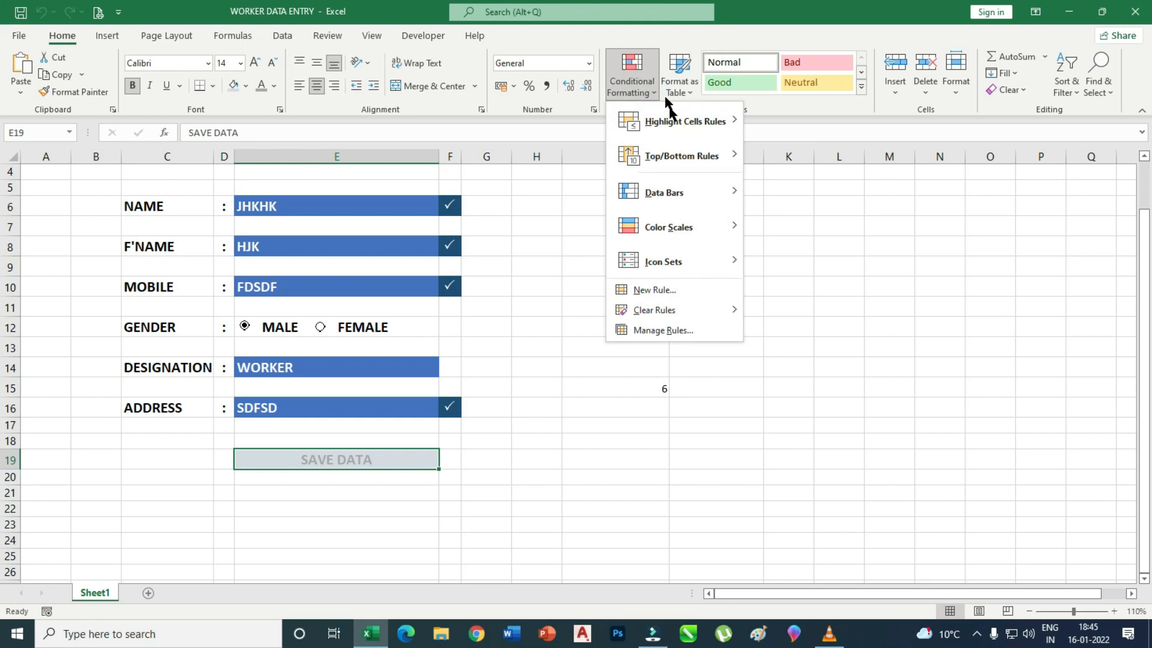
{"action": "left_click", "coordinate": [675, 288]}
{"action": "left_click_drag", "start_coordinate": [1003, 204], "coordinate": [887, 155]}
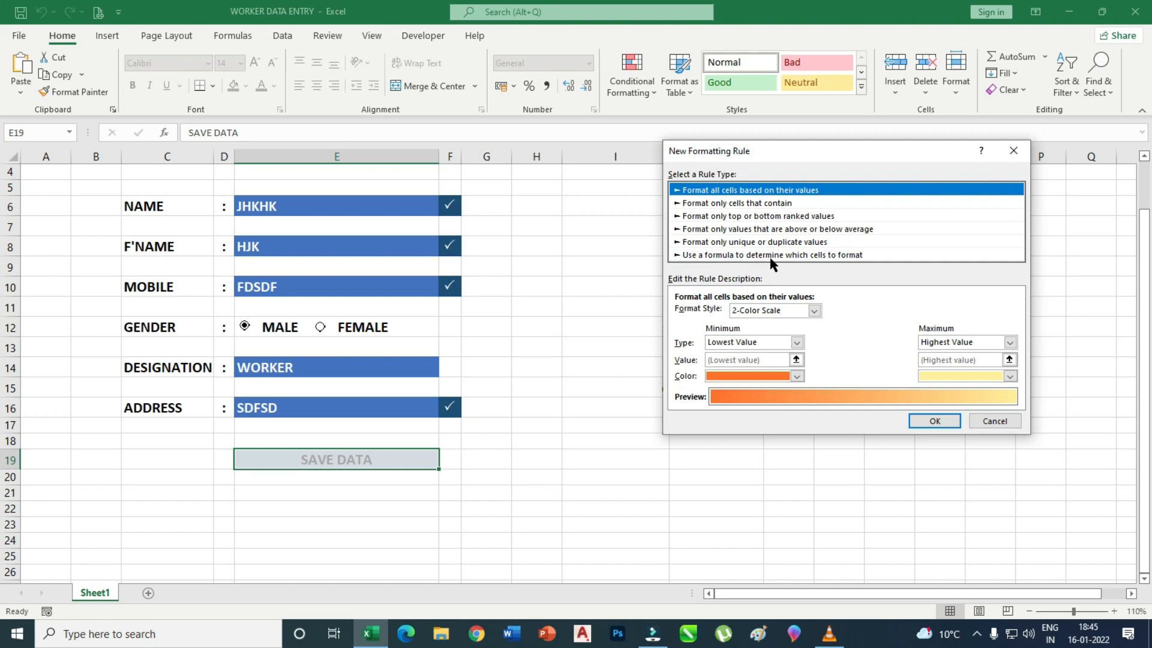
{"action": "left_click", "coordinate": [829, 258]}
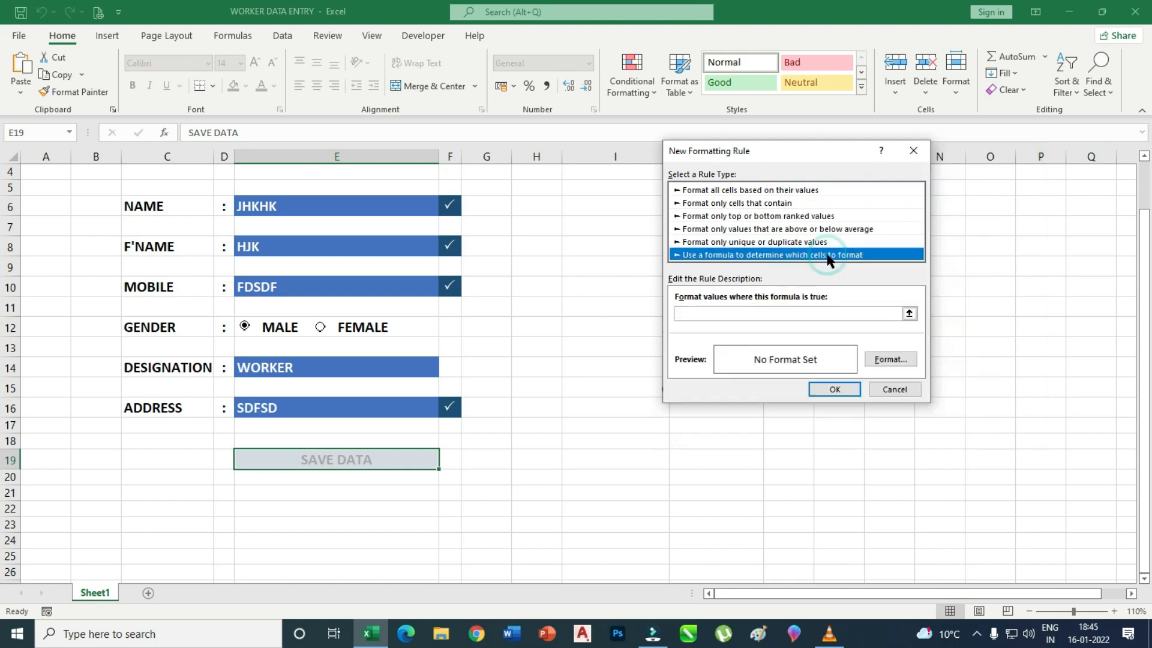
{"action": "left_click", "coordinate": [763, 312]}
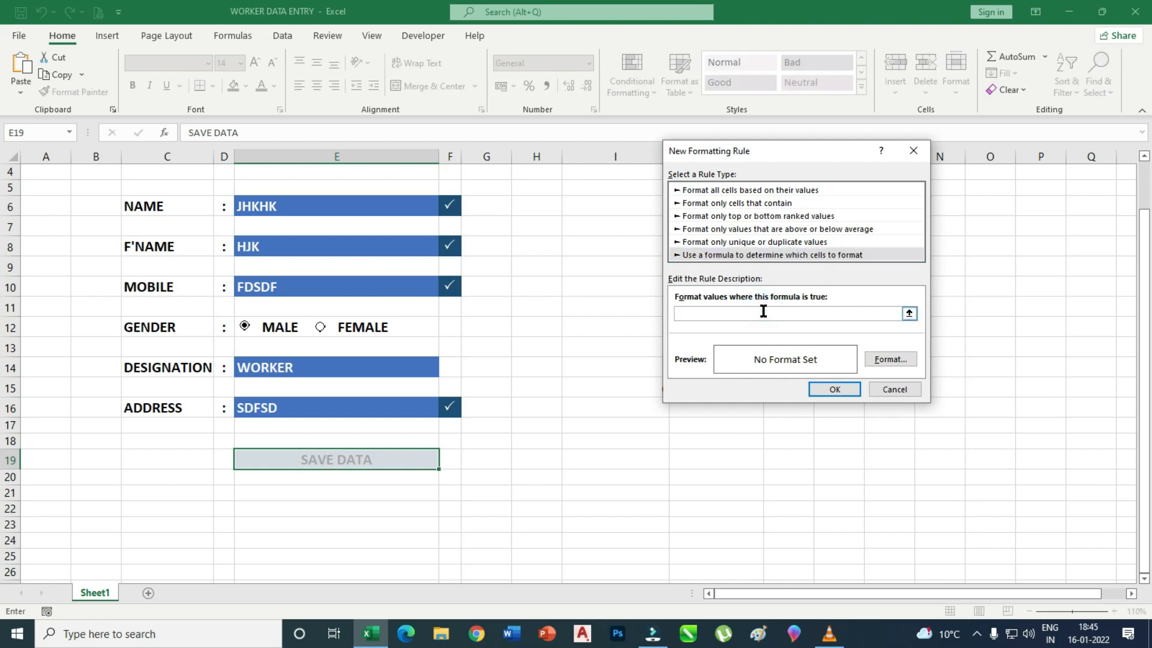
{"action": "key", "text": "ctrl+v"}
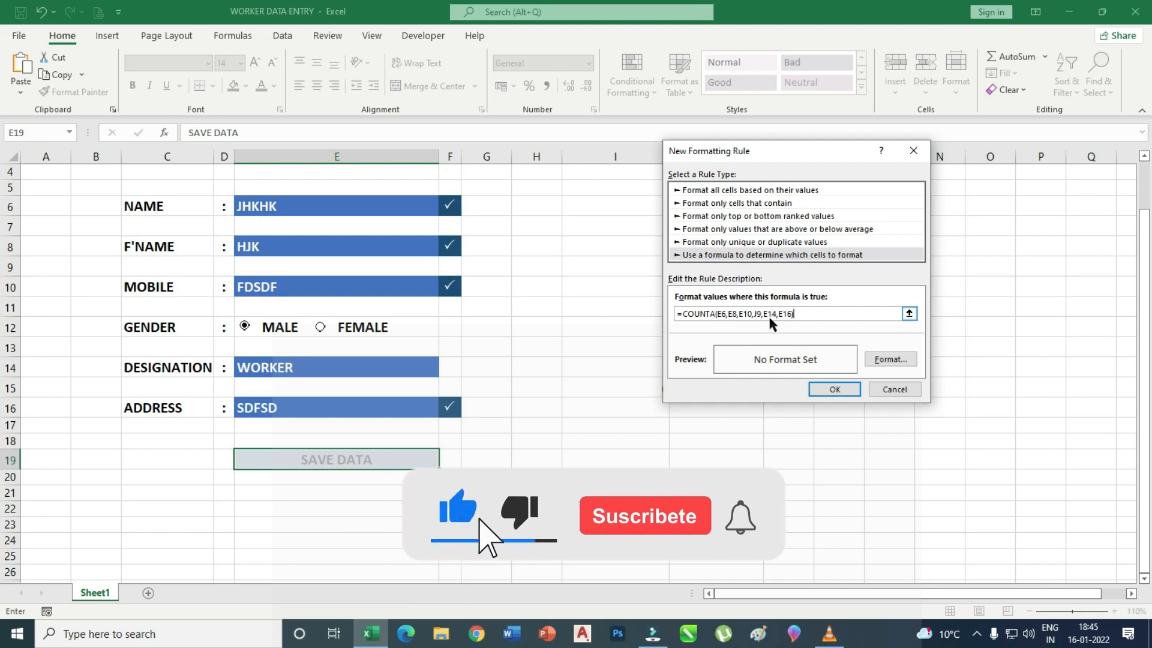
{"action": "type", "text": "=6"}
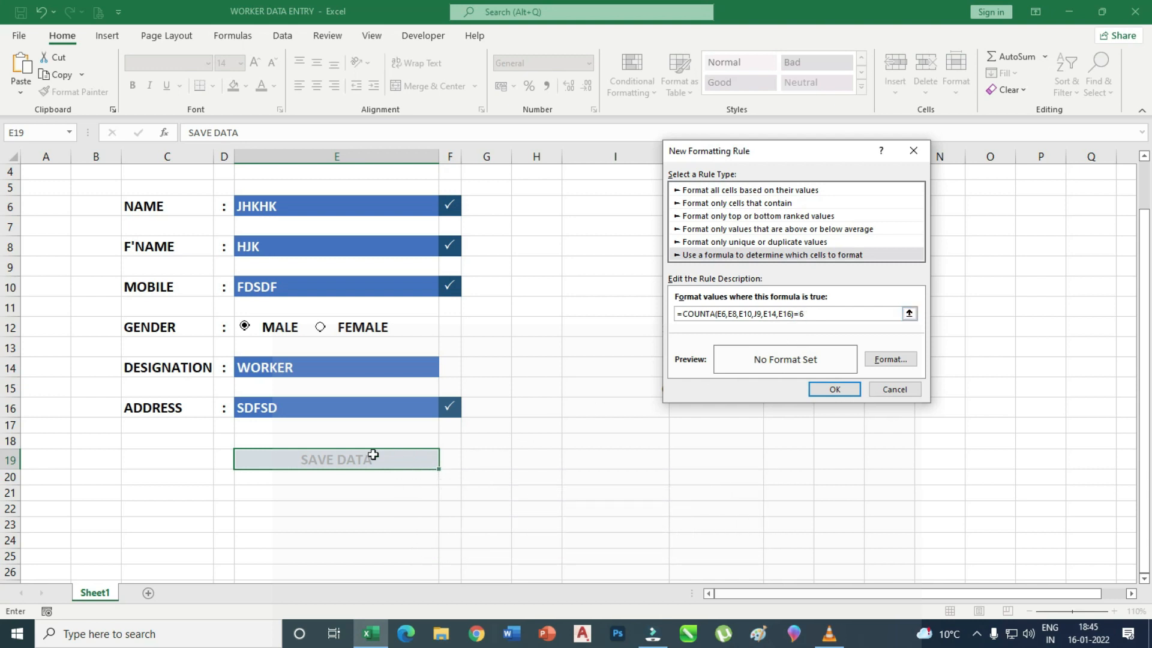
{"action": "left_click", "coordinate": [890, 359]}
Format the rule with a dark blue fill and bold white text, then apply it.
{"action": "left_click_drag", "start_coordinate": [957, 142], "coordinate": [812, 111]}
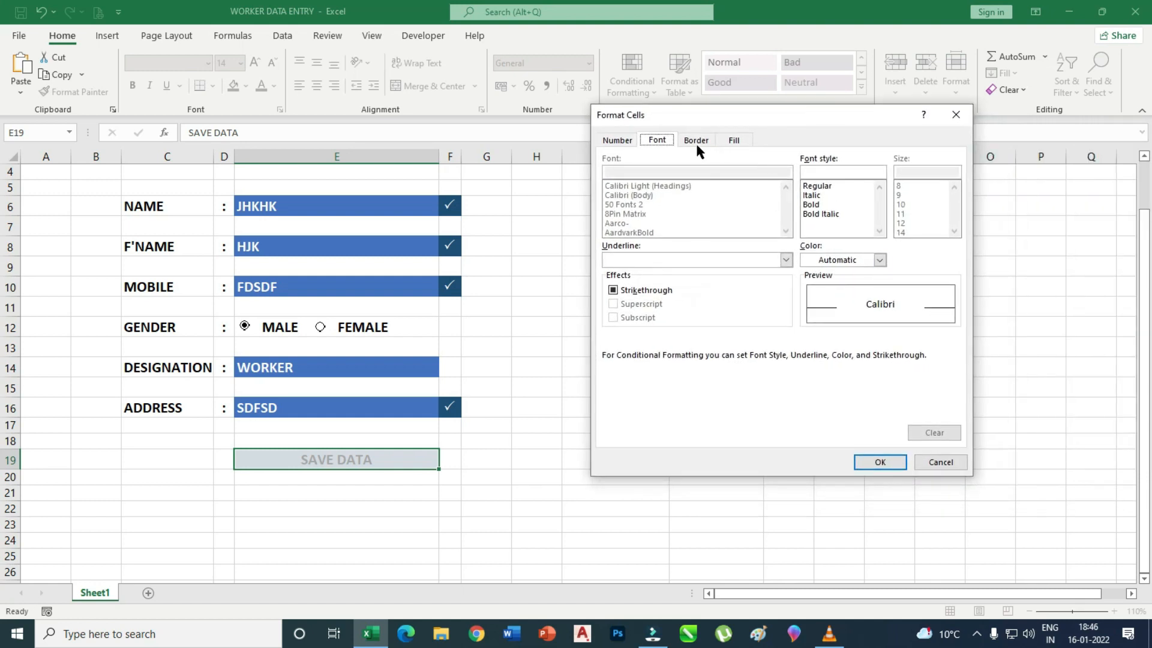
{"action": "left_click", "coordinate": [733, 144]}
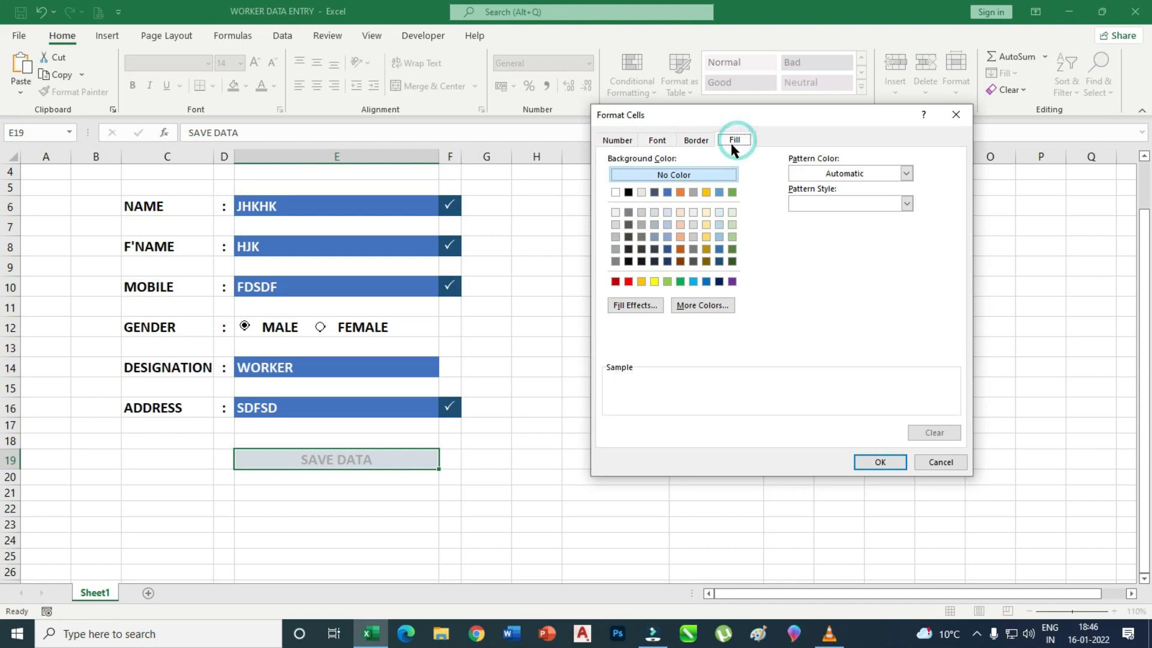
{"action": "left_click", "coordinate": [669, 251]}
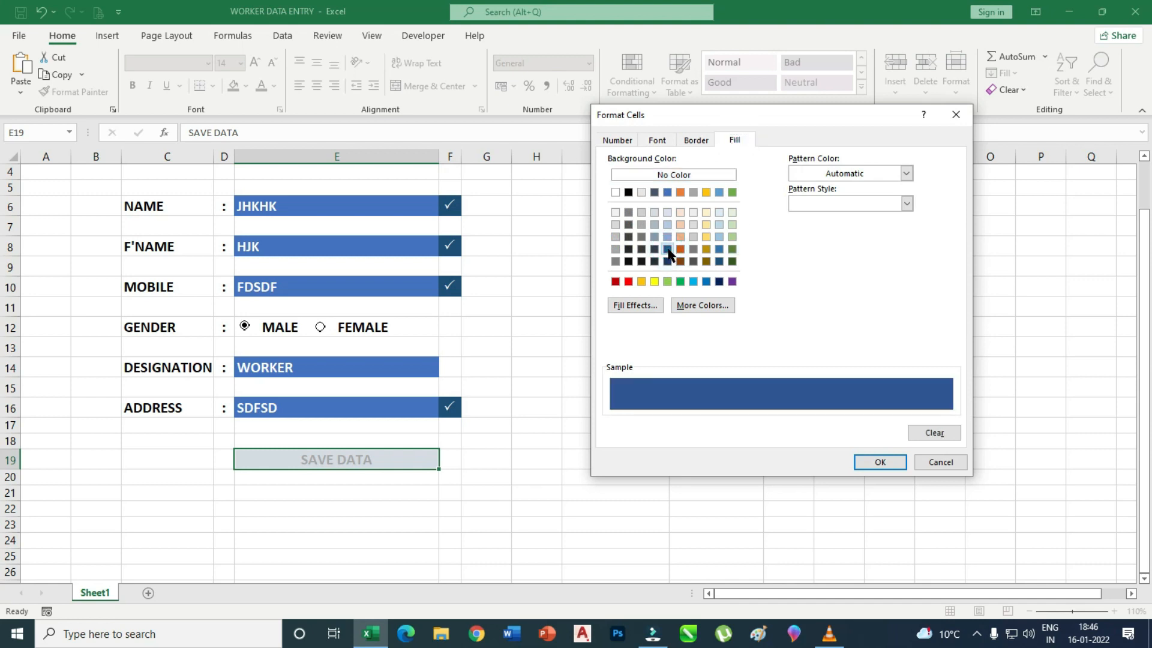
{"action": "left_click", "coordinate": [681, 285]}
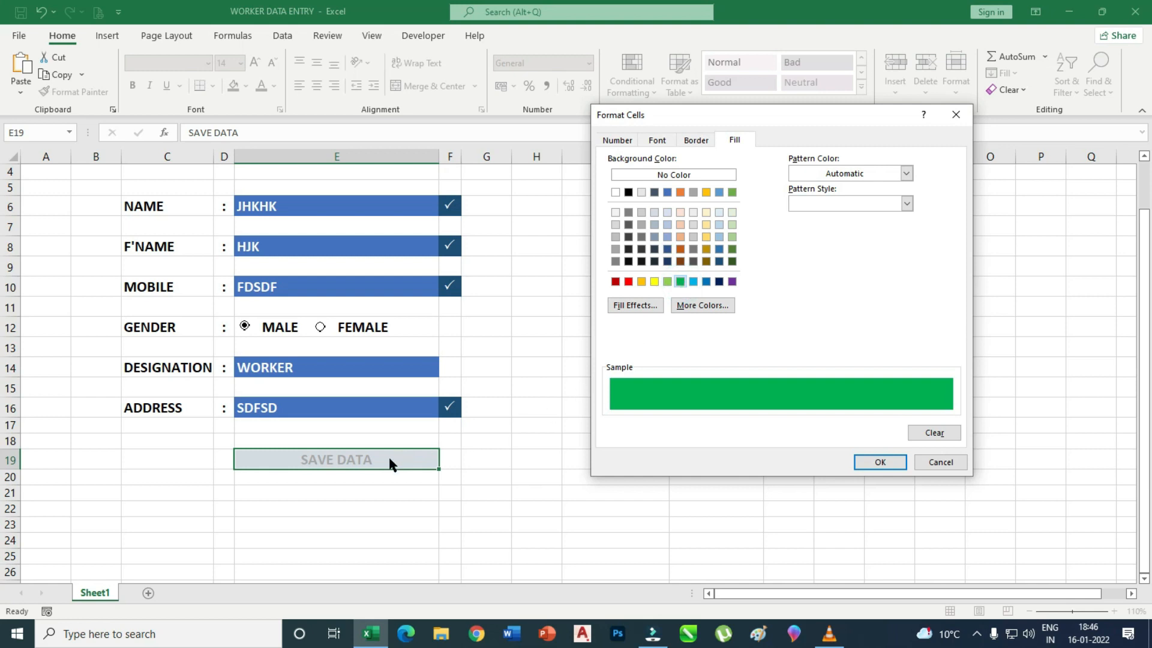
{"action": "left_click", "coordinate": [719, 262]}
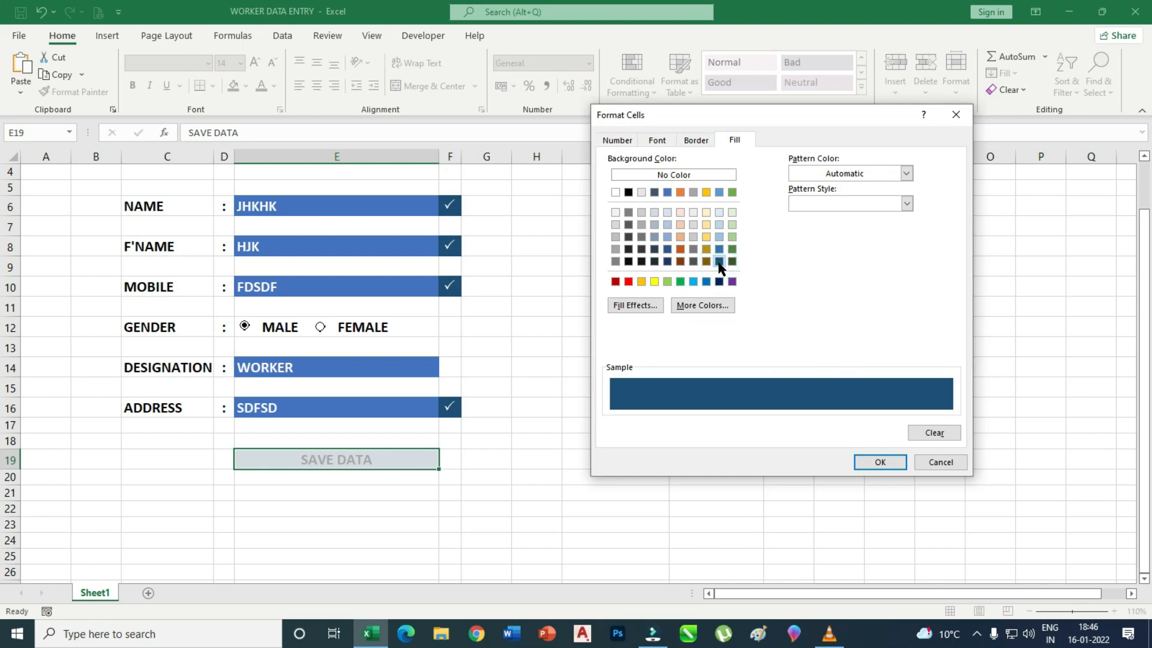
{"action": "left_click", "coordinate": [658, 141]}
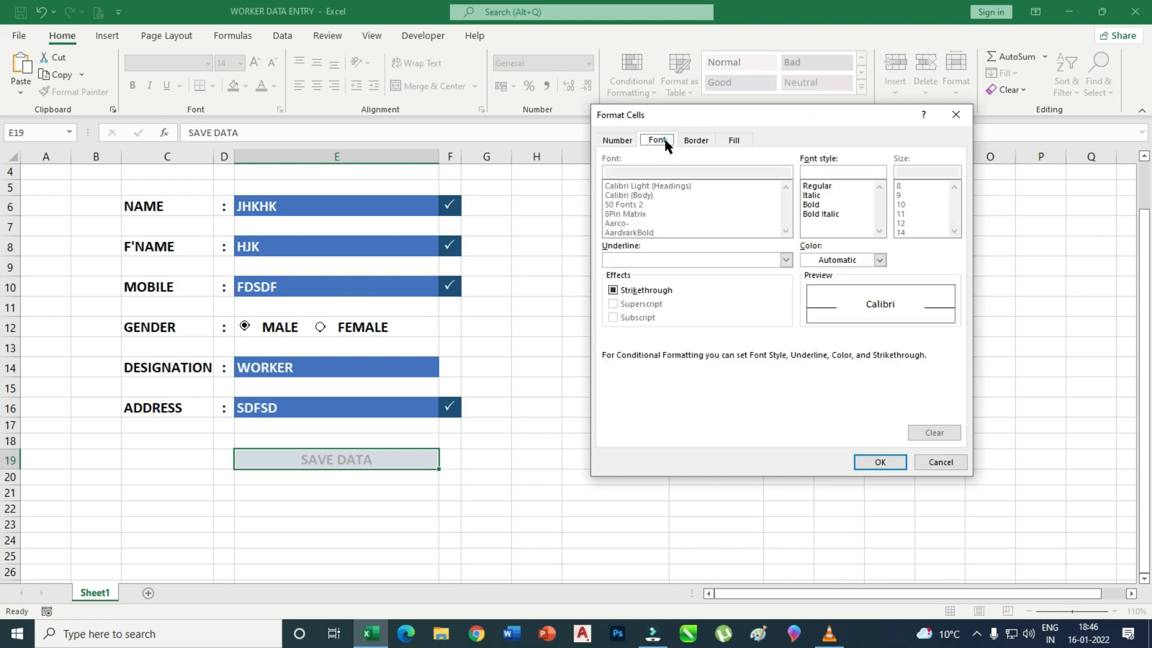
{"action": "left_click", "coordinate": [880, 259]}
{"action": "left_click", "coordinate": [808, 318]}
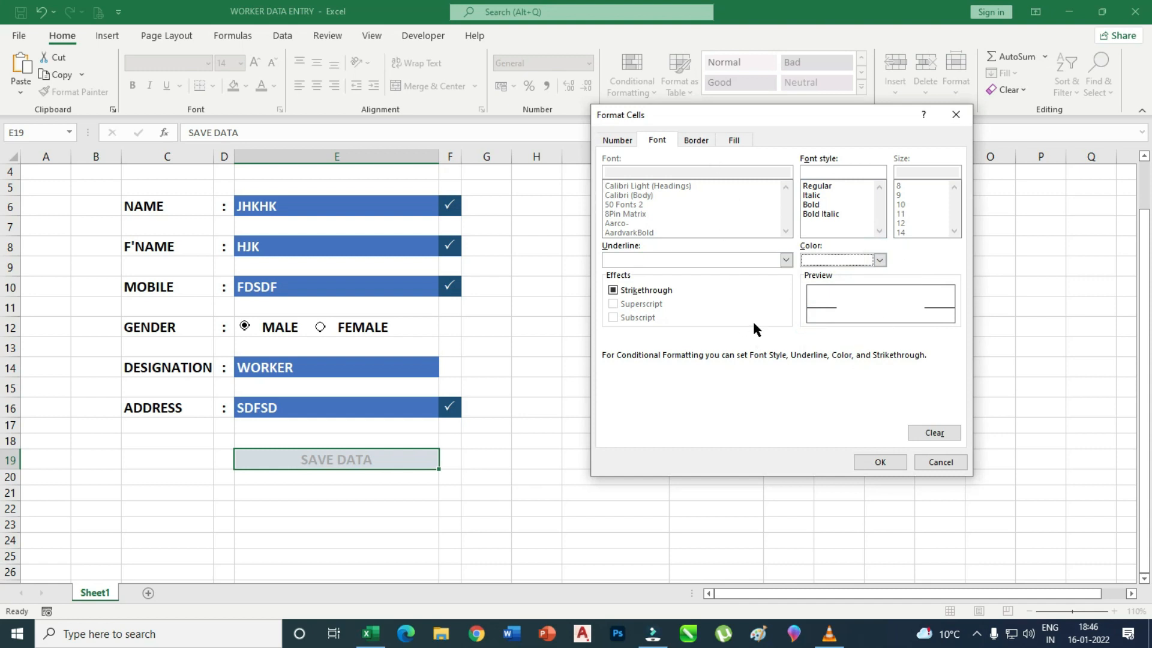
{"action": "left_click", "coordinate": [811, 205]}
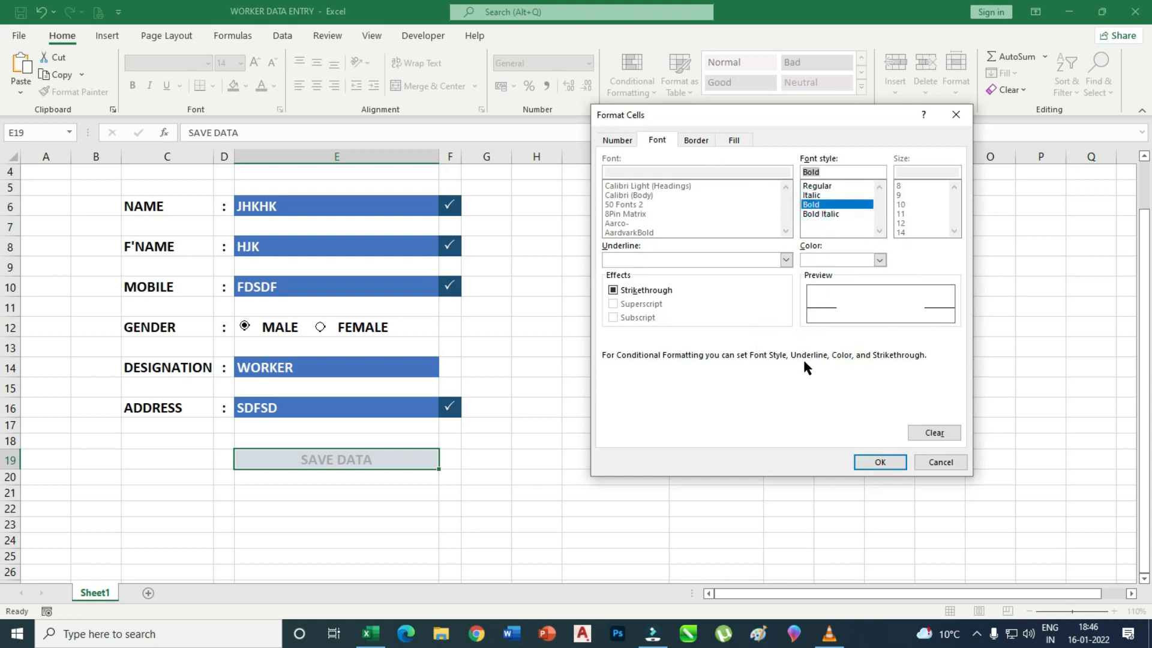
{"action": "left_click", "coordinate": [892, 461]}
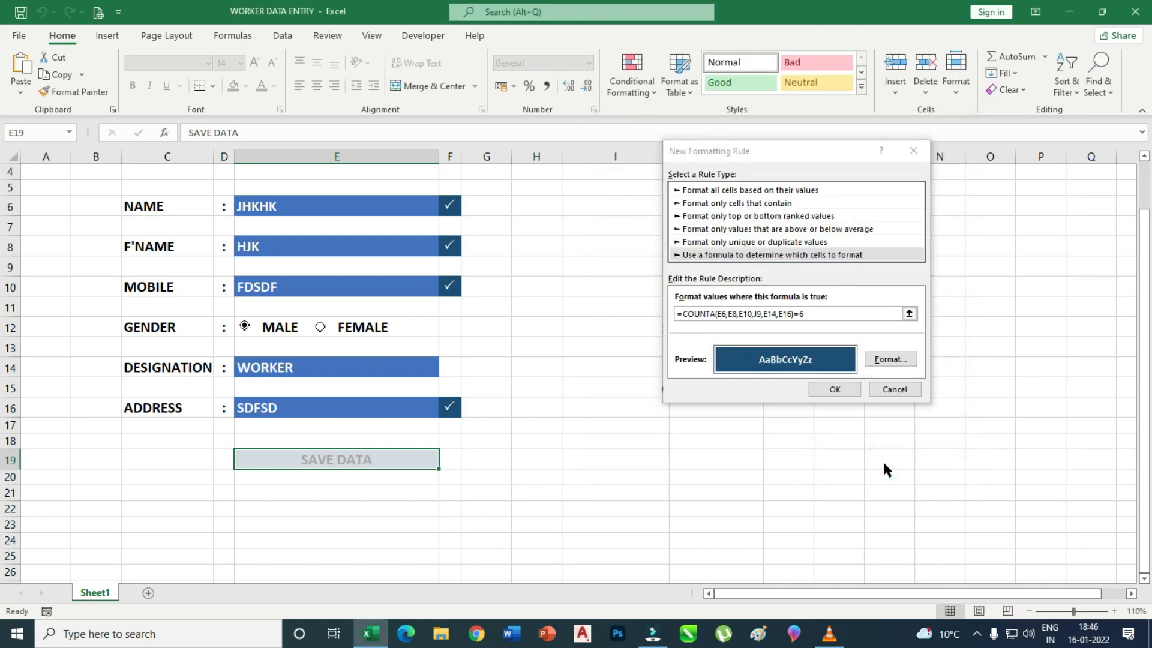
{"action": "left_click", "coordinate": [840, 390]}
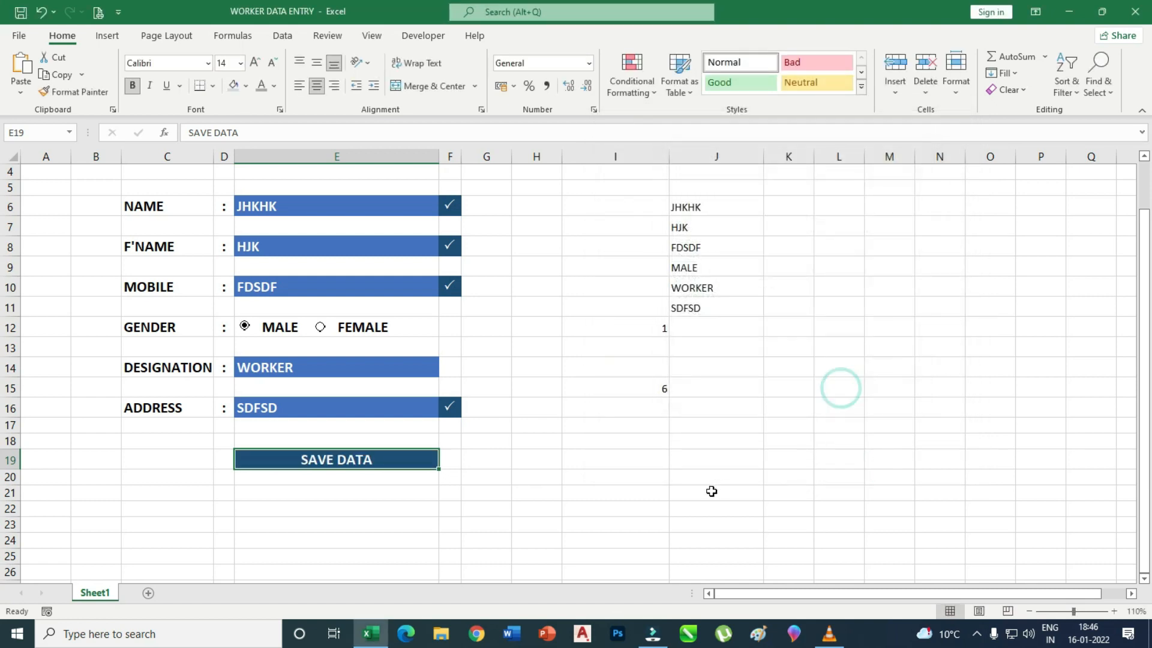
Check the highlighted SAVE DATA cell and I15 count, then clear the MOBILE field E10.
{"action": "left_click", "coordinate": [635, 470]}
{"action": "left_click", "coordinate": [644, 387]}
{"action": "left_click", "coordinate": [341, 465]}
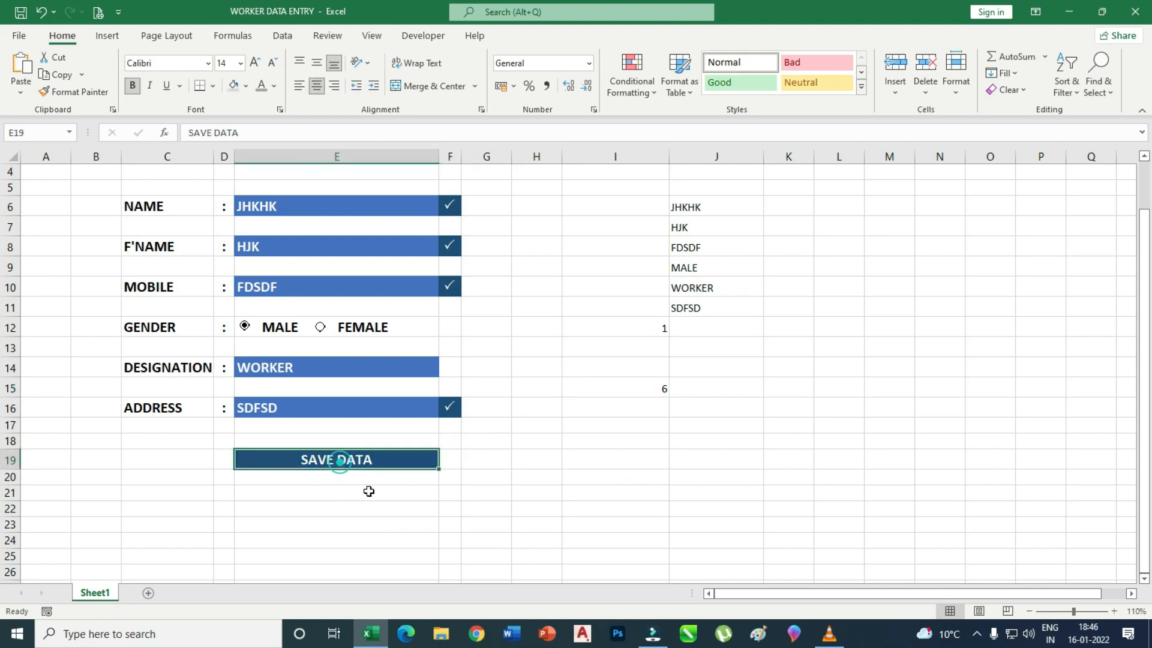
{"action": "left_click", "coordinate": [278, 290]}
{"action": "key", "text": "Delete"}
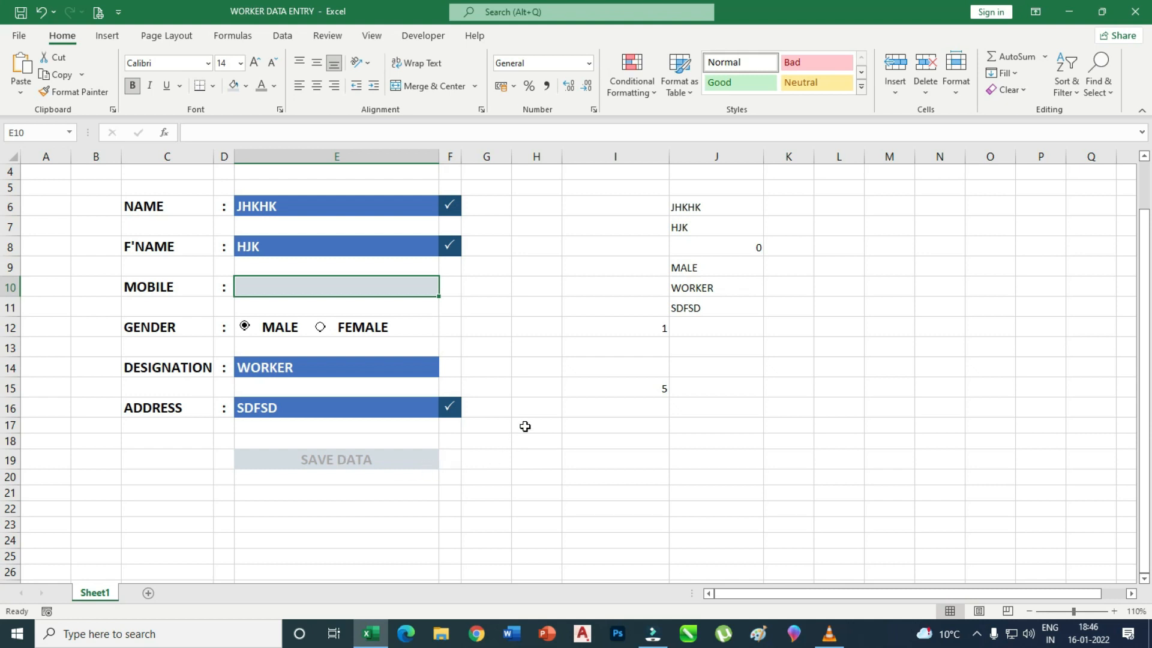
Enter KHKJHJK in the MOBILE field so the count returns to 6.
{"action": "scroll", "coordinate": [531, 419], "scroll_direction": "up", "scroll_amount": 1}
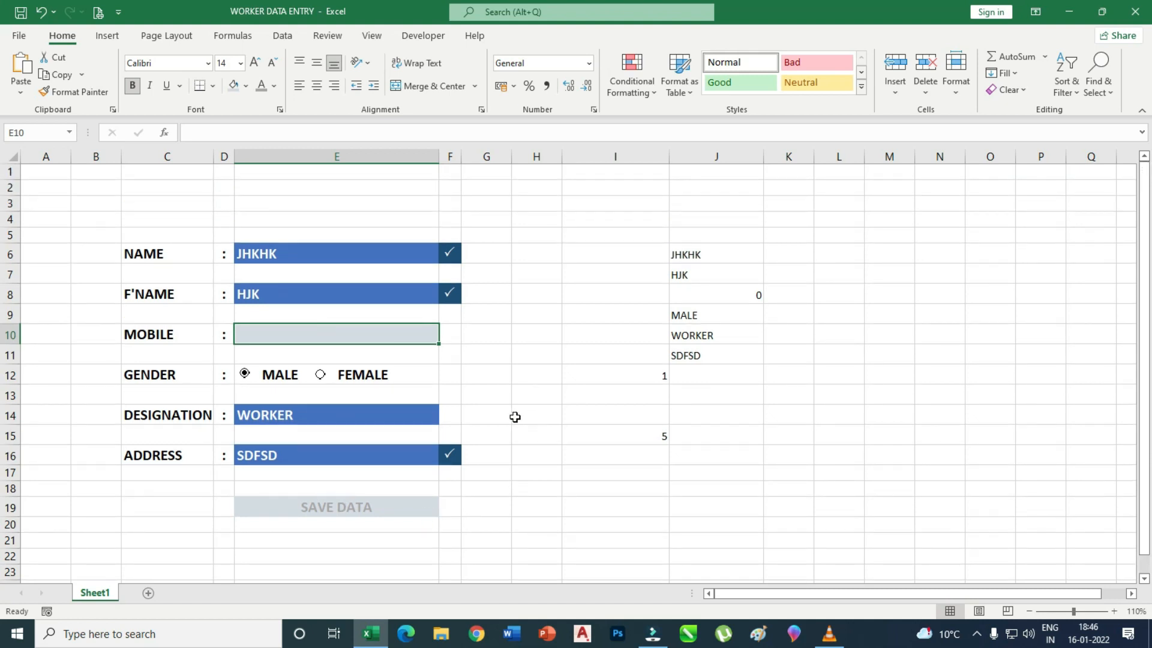
{"action": "left_click", "coordinate": [316, 334]}
{"action": "type", "text": "KHKJHJK"}
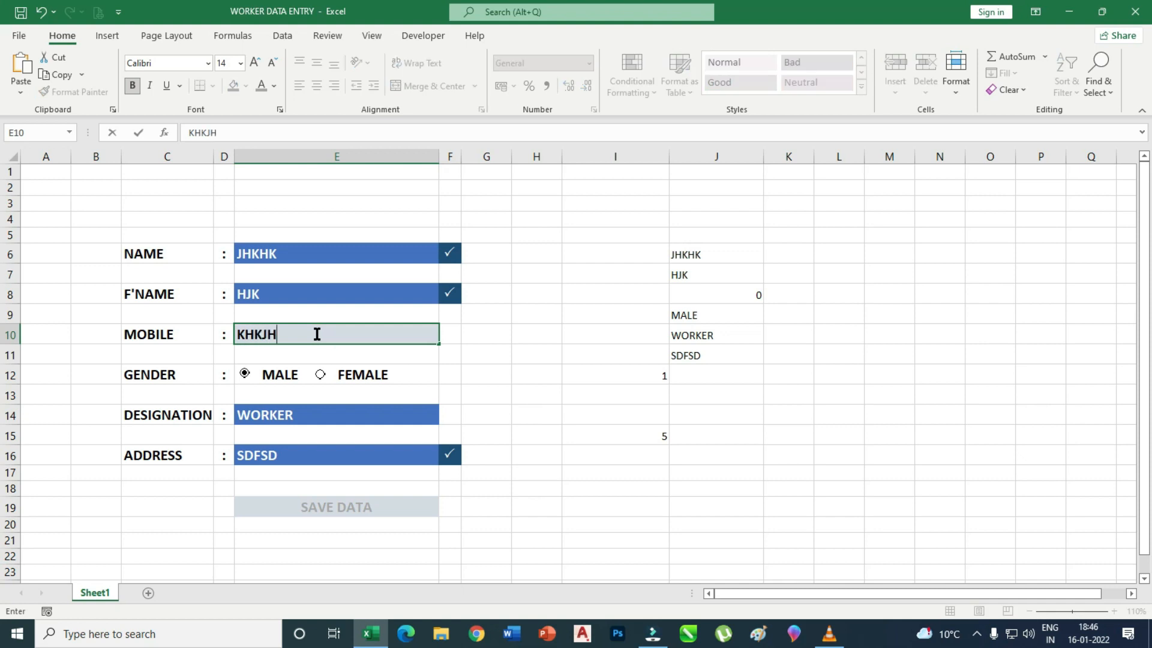
{"action": "left_click", "coordinate": [595, 524]}
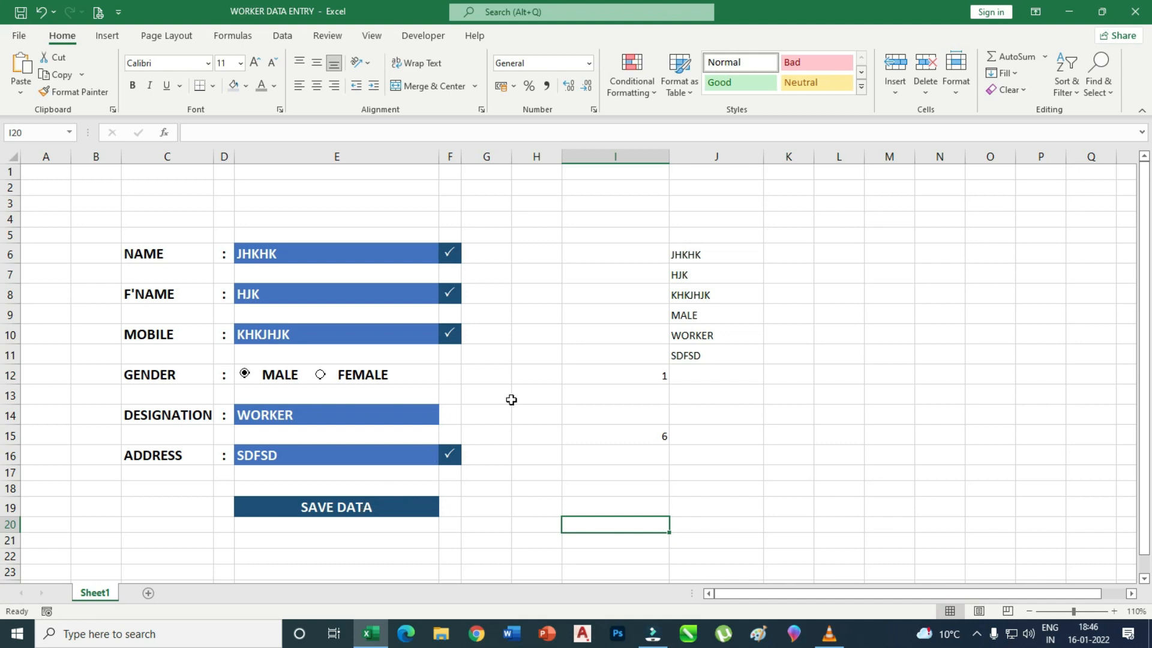
{"action": "scroll", "coordinate": [510, 399], "scroll_direction": "down", "scroll_amount": 1}
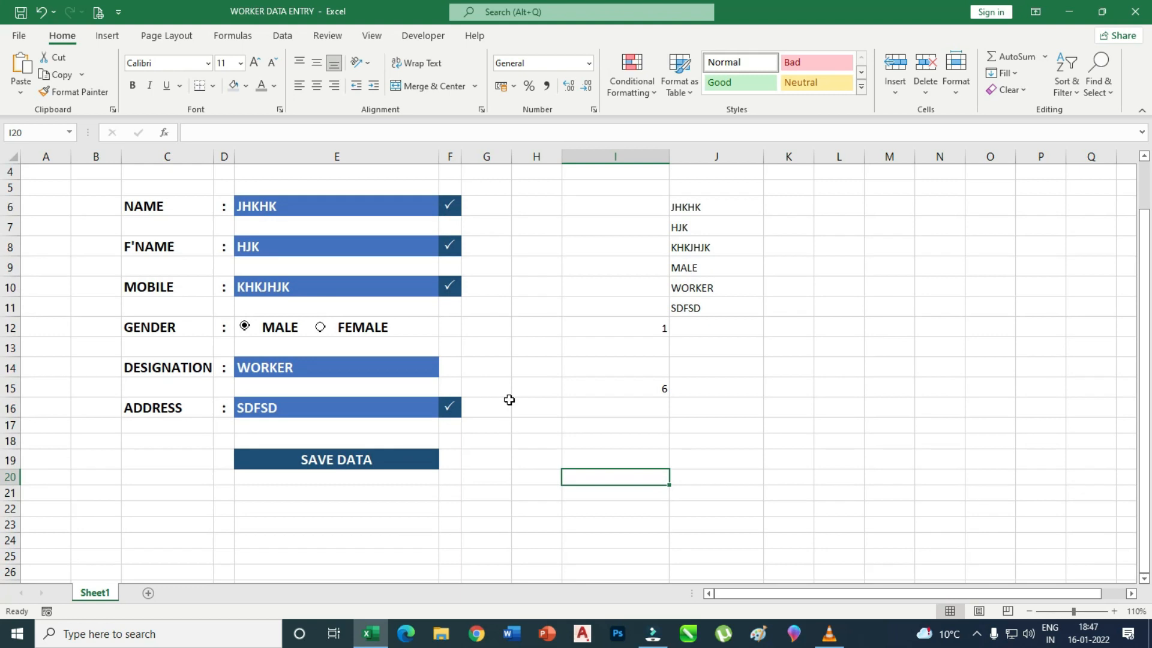
Move the SAVE DATA cell to J18, widening column J slightly.
{"action": "left_click", "coordinate": [355, 511]}
{"action": "left_click", "coordinate": [357, 463]}
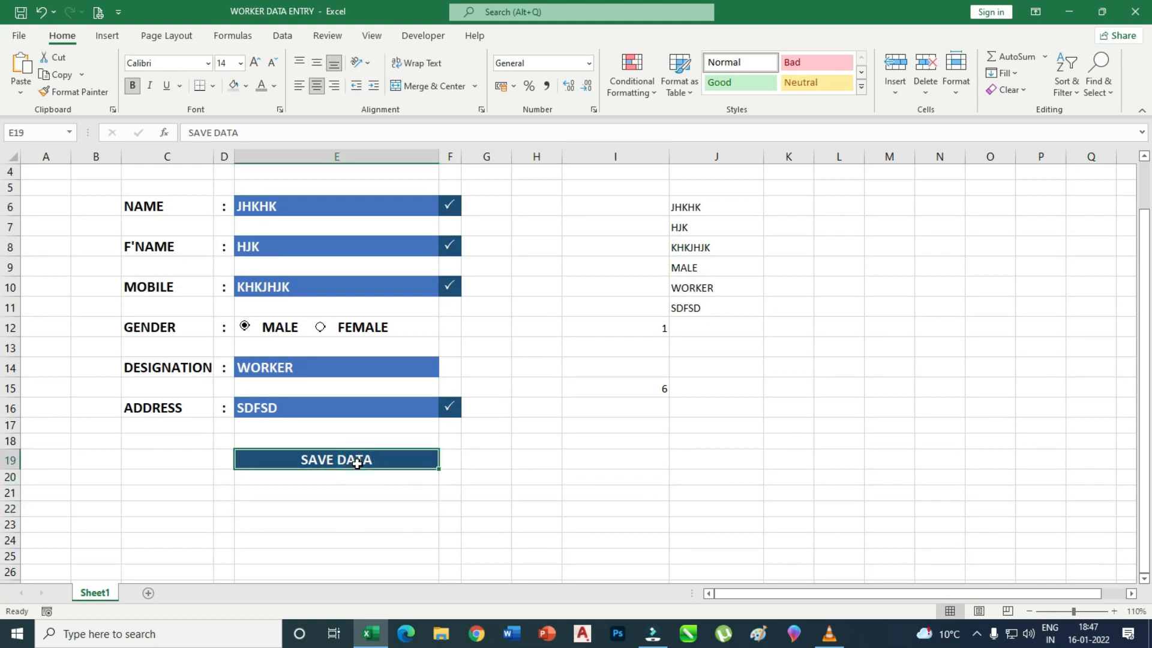
{"action": "key", "text": "ctrl+c"}
{"action": "left_click", "coordinate": [725, 442]}
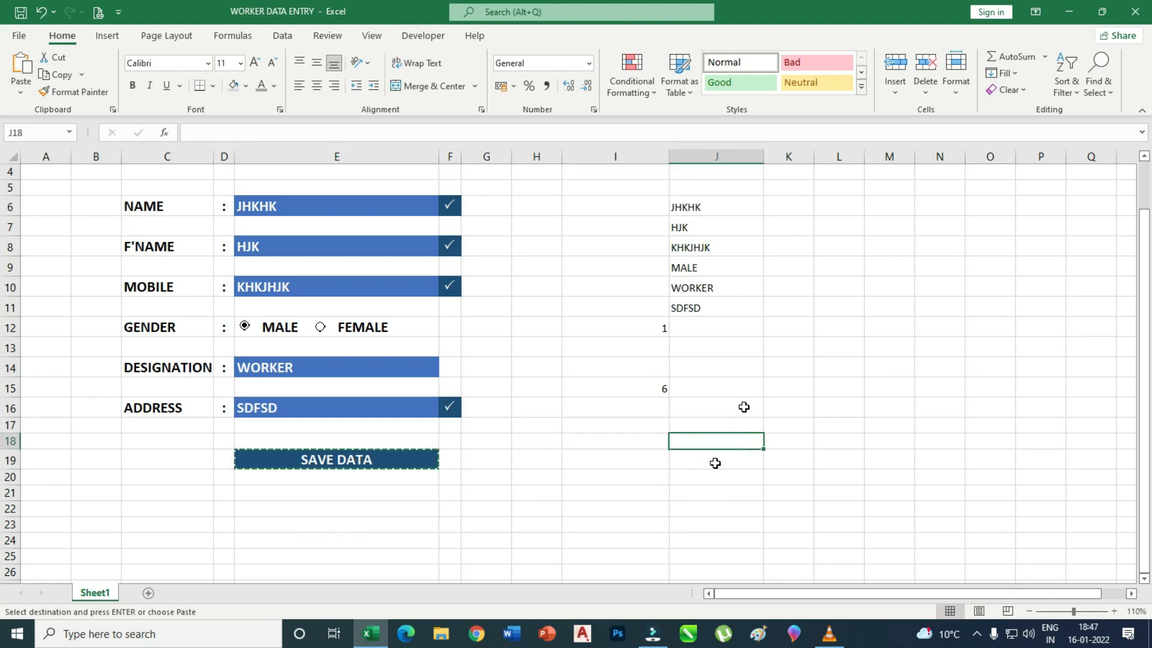
{"action": "left_click_drag", "start_coordinate": [764, 154], "coordinate": [870, 158]}
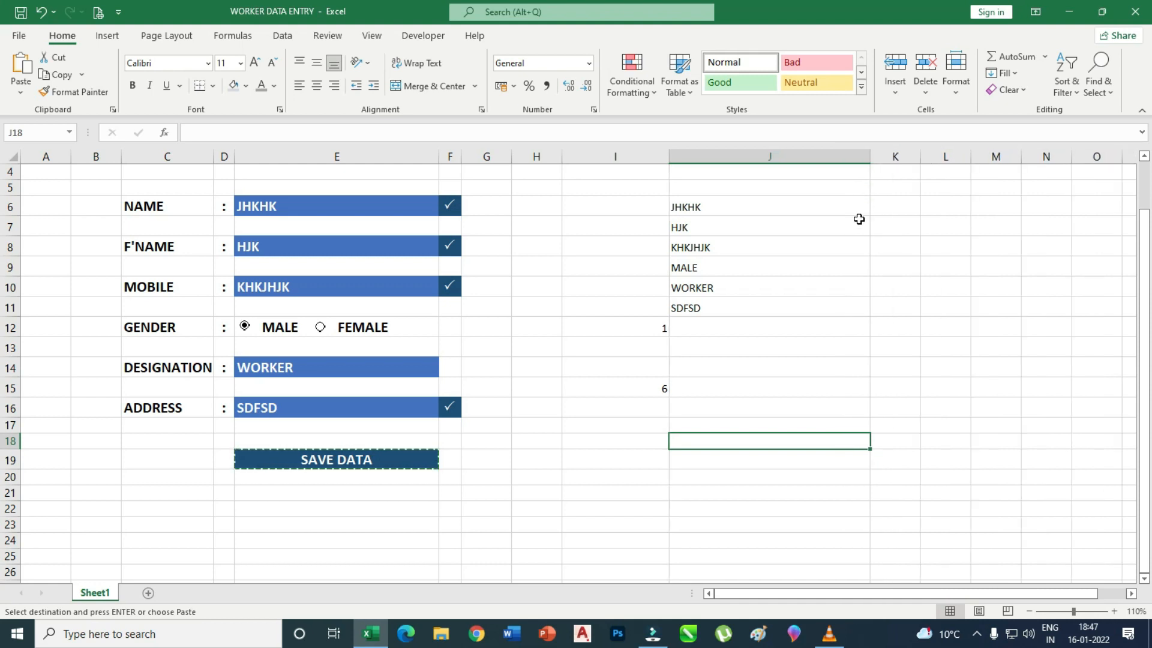
{"action": "key", "text": "ctrl+v"}
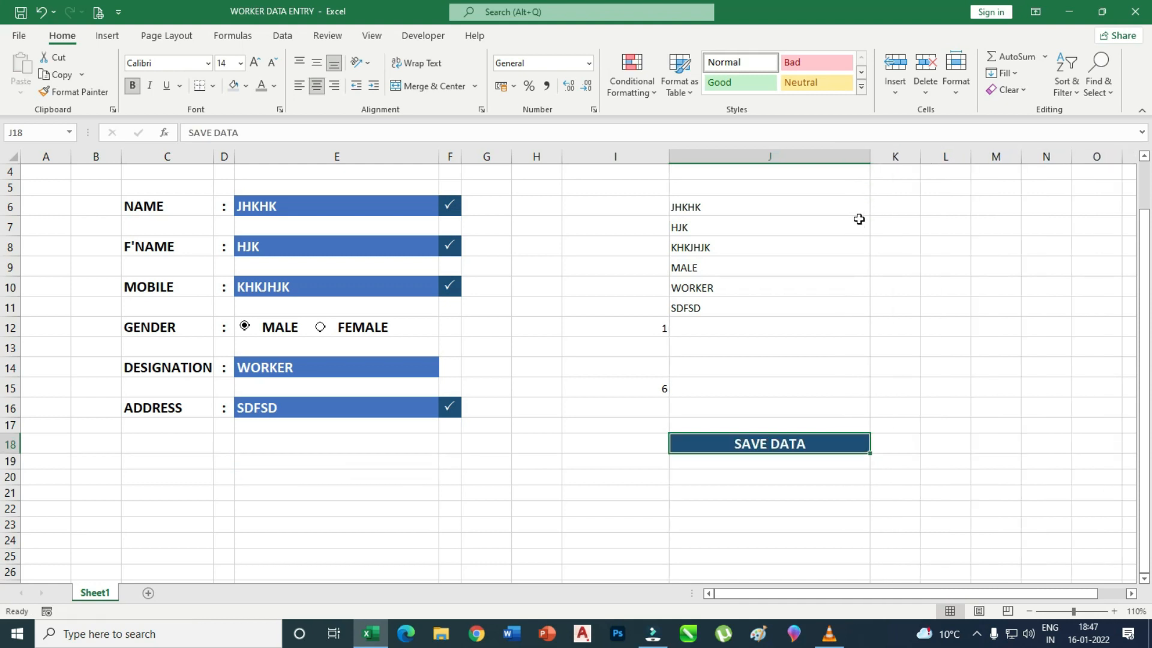
{"action": "left_click", "coordinate": [750, 508]}
{"action": "left_click", "coordinate": [772, 447]}
Copy the J18 SAVE DATA cell and paste it as a Linked Picture.
{"action": "scroll", "coordinate": [346, 502], "scroll_direction": "up", "scroll_amount": 1}
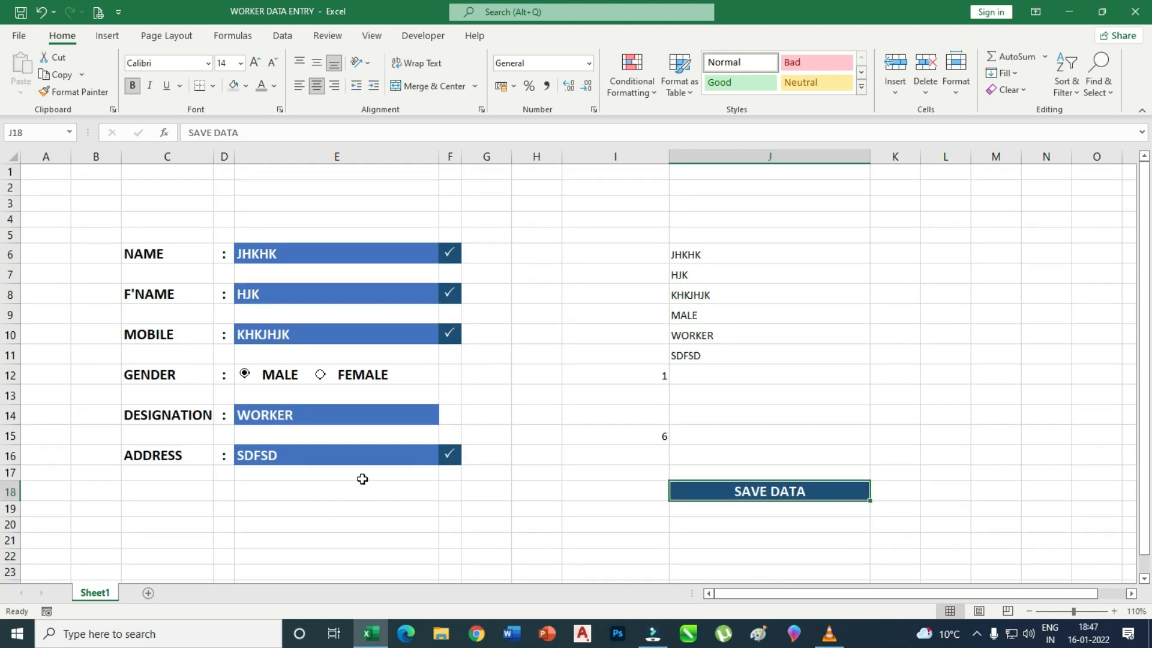
{"action": "scroll", "coordinate": [362, 479], "scroll_direction": "down", "scroll_amount": 1}
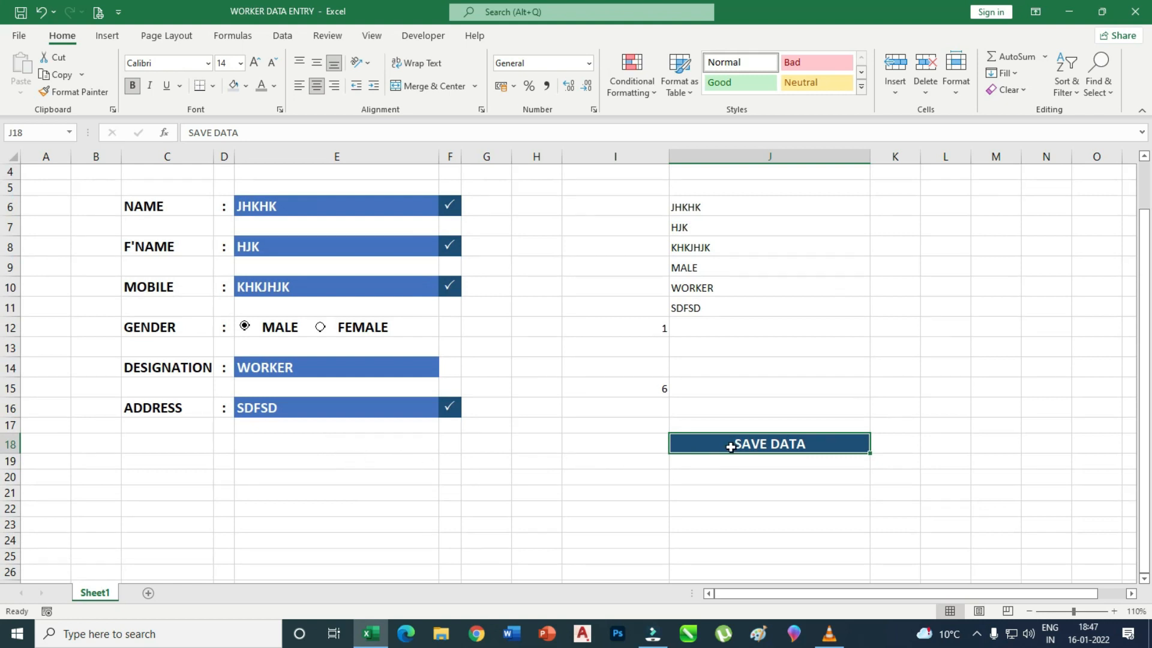
{"action": "left_click", "coordinate": [714, 473]}
{"action": "left_click", "coordinate": [726, 444]}
{"action": "key", "text": "ctrl+c"}
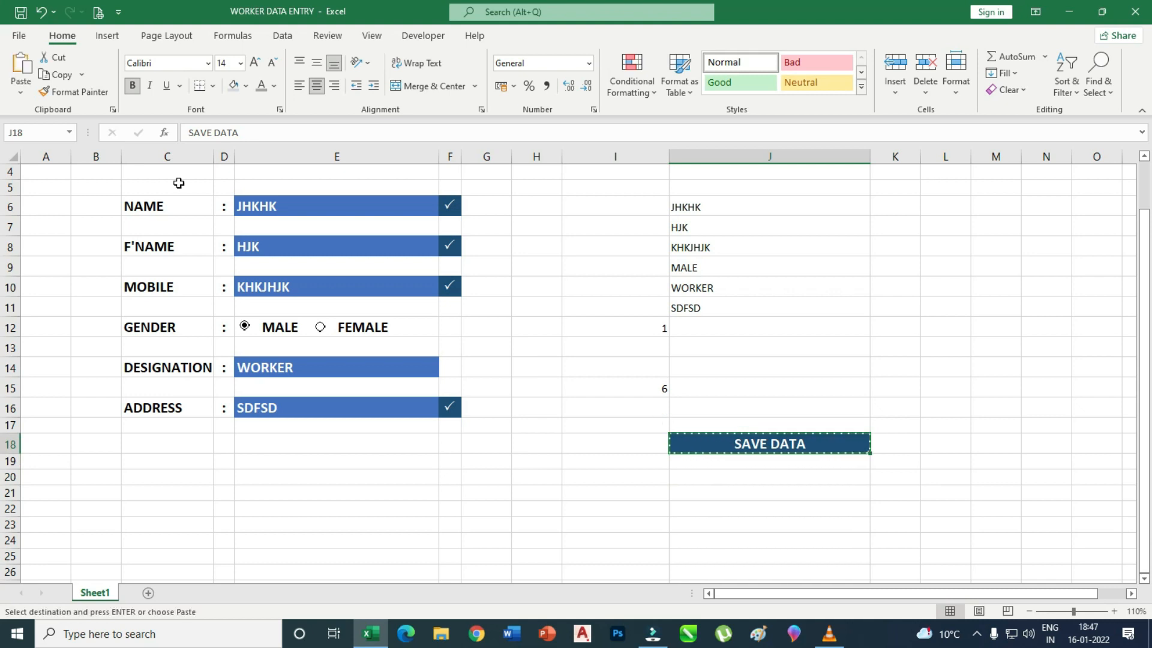
{"action": "left_click", "coordinate": [20, 92]}
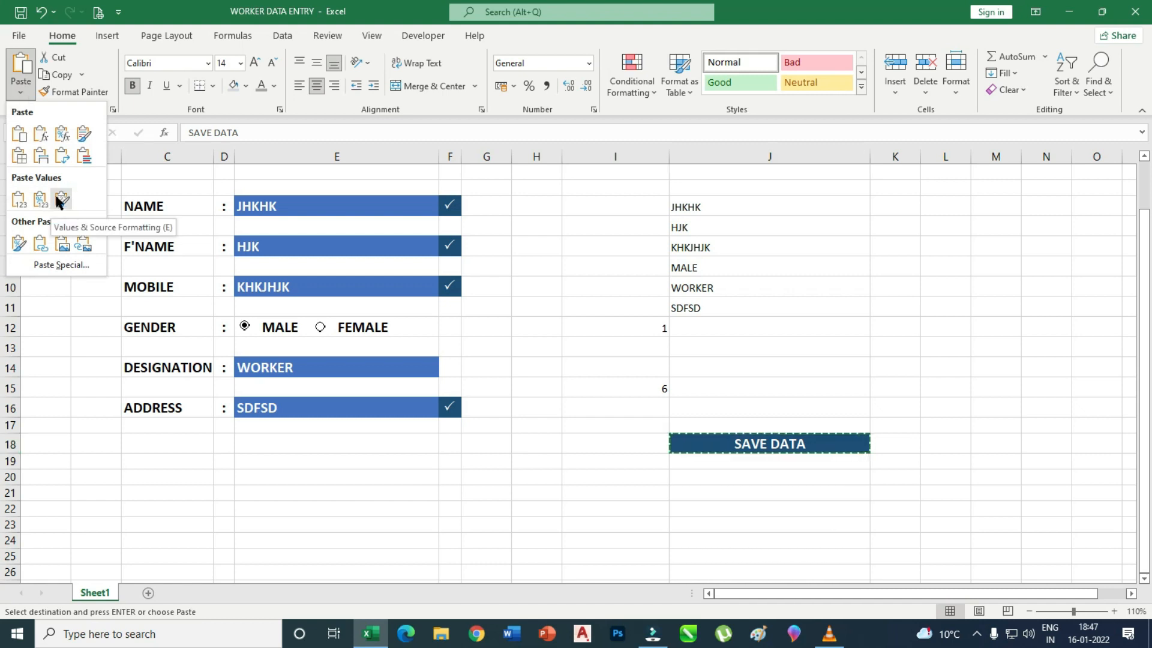
{"action": "left_click", "coordinate": [86, 247]}
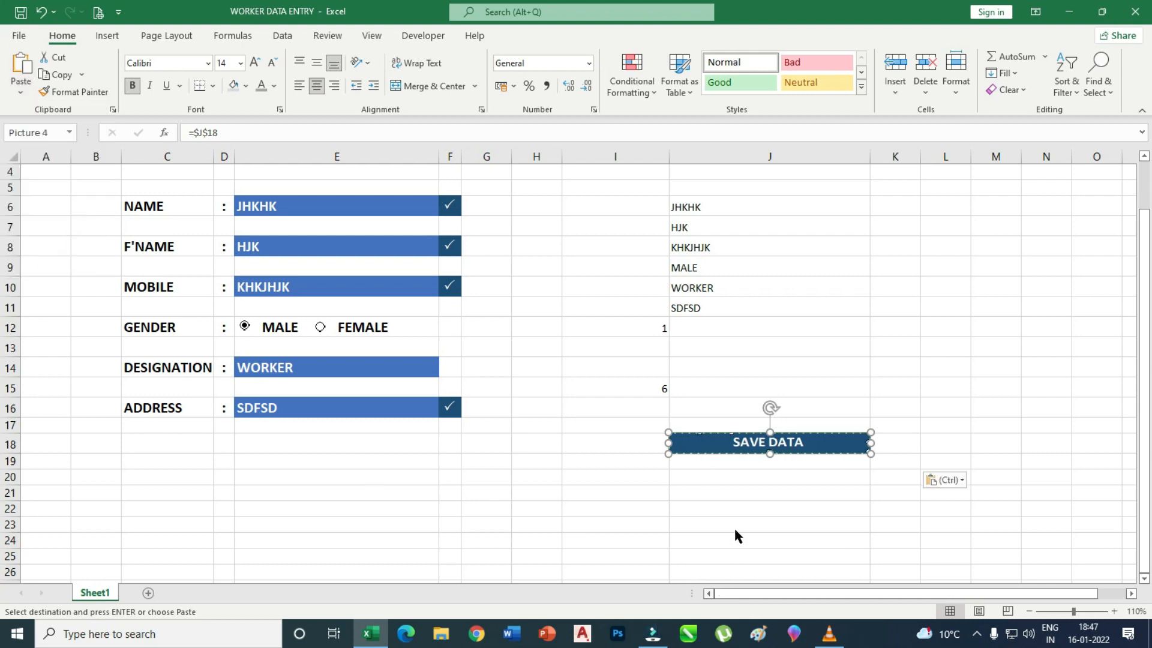
Place the linked SAVE DATA picture under the form in row 18, slightly resized.
{"action": "left_click_drag", "start_coordinate": [784, 450], "coordinate": [366, 444]}
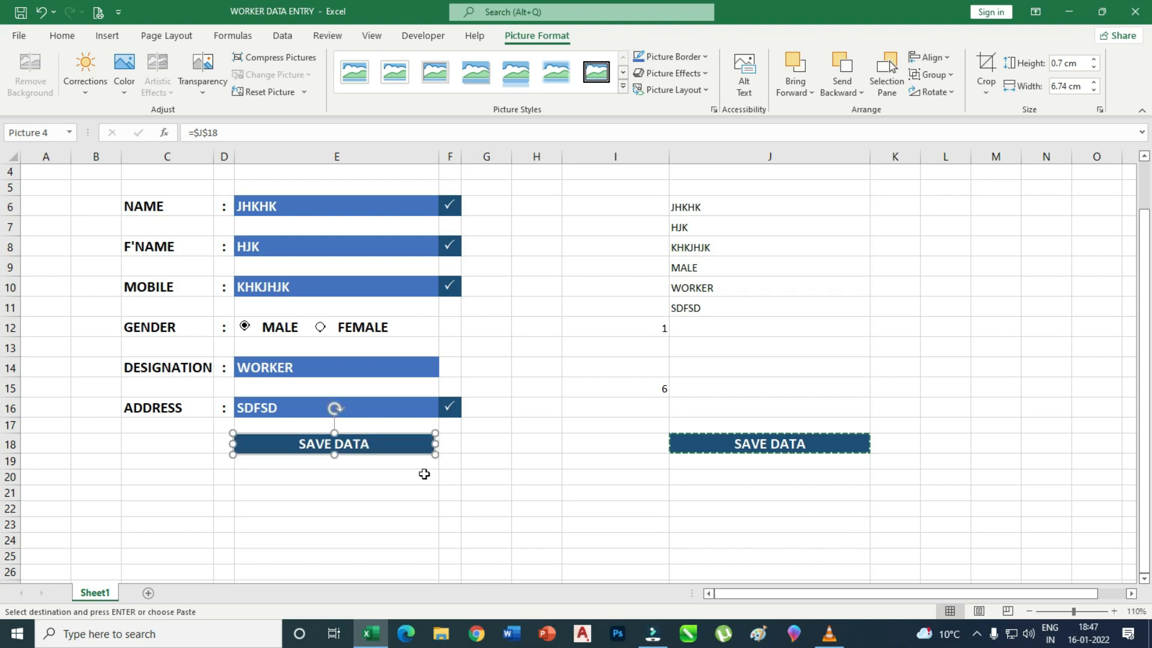
{"action": "left_click_drag", "start_coordinate": [437, 454], "coordinate": [440, 453]}
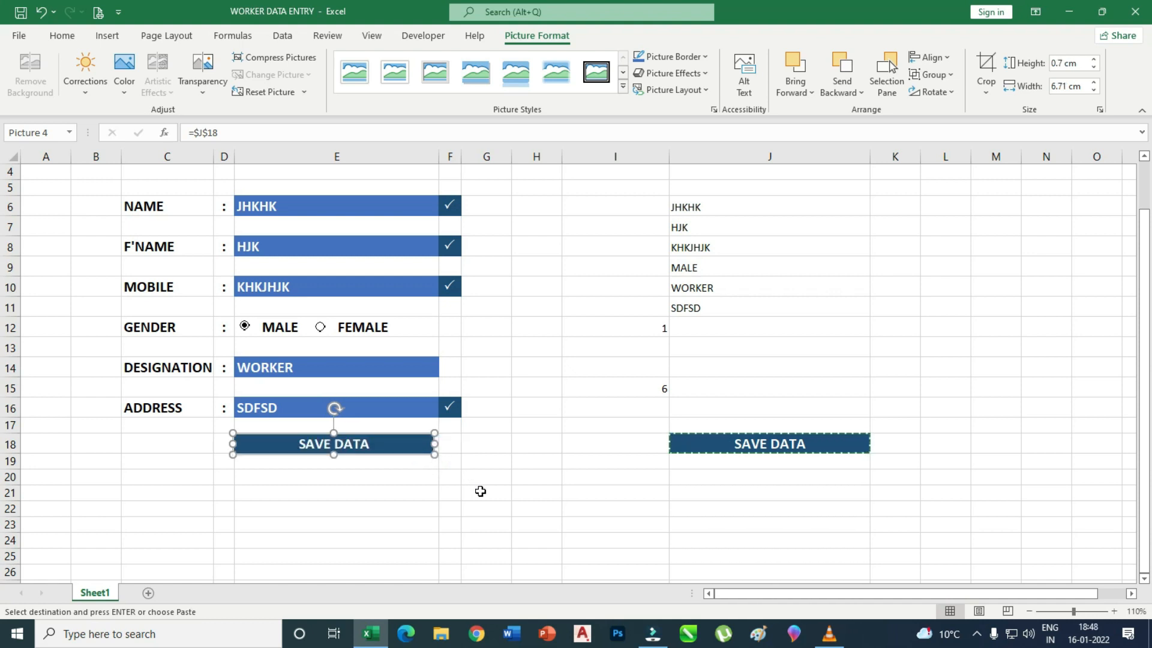
{"action": "key", "text": "Right"}
{"action": "key", "text": "Right"}
{"action": "key", "text": "Right"}
{"action": "key", "text": "Right"}
{"action": "key", "text": "Right"}
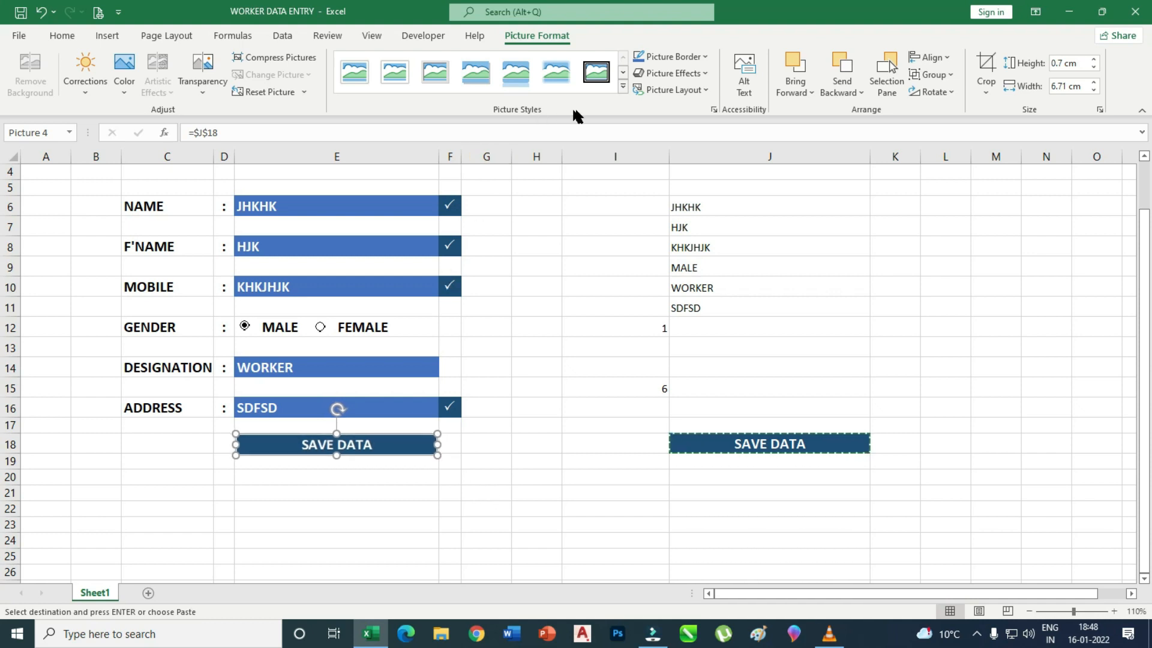
Give the SAVE DATA picture a Slant bevel effect.
{"action": "left_click", "coordinate": [623, 88]}
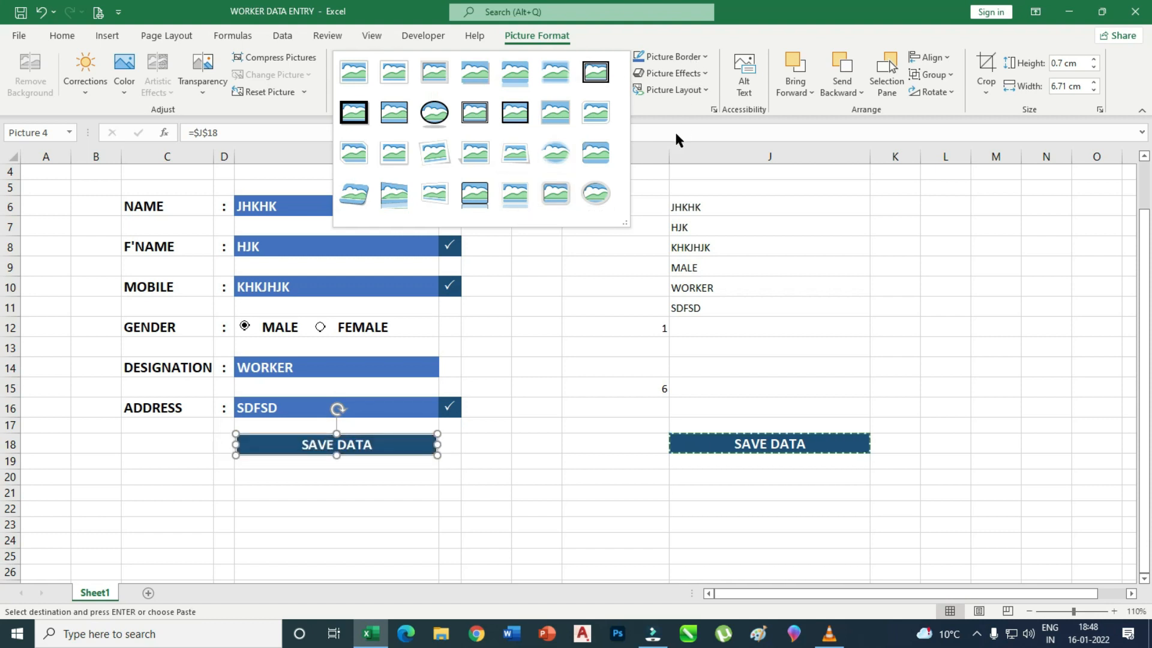
{"action": "left_click", "coordinate": [682, 102]}
{"action": "left_click", "coordinate": [704, 73]}
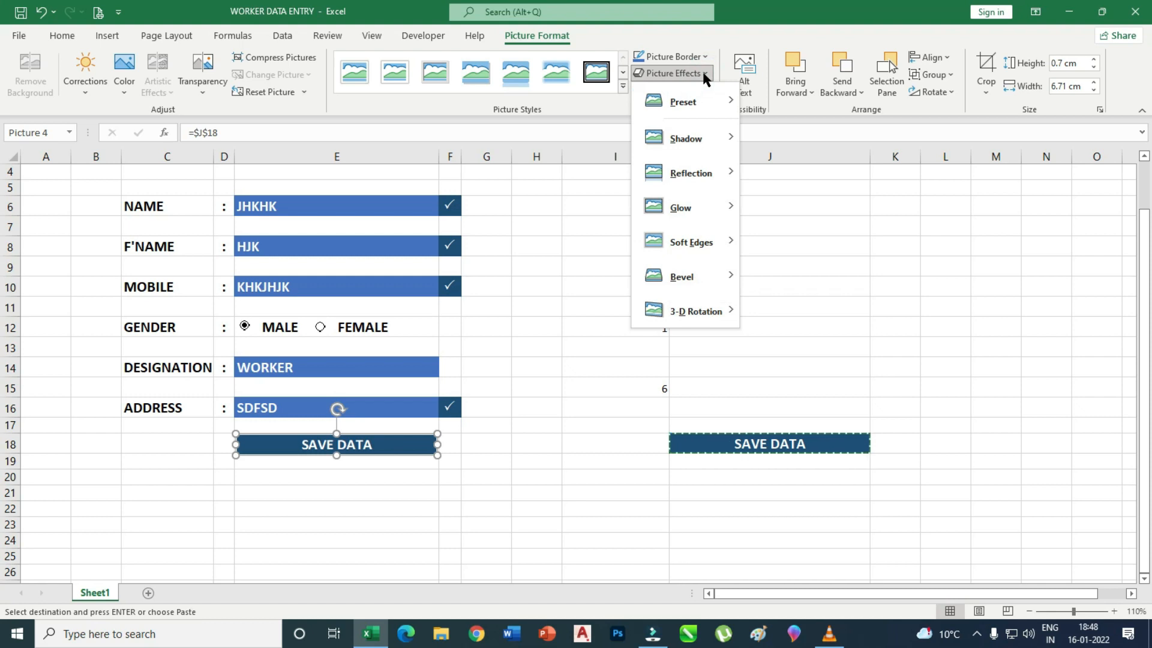
{"action": "mouse_move", "coordinate": [699, 275]}
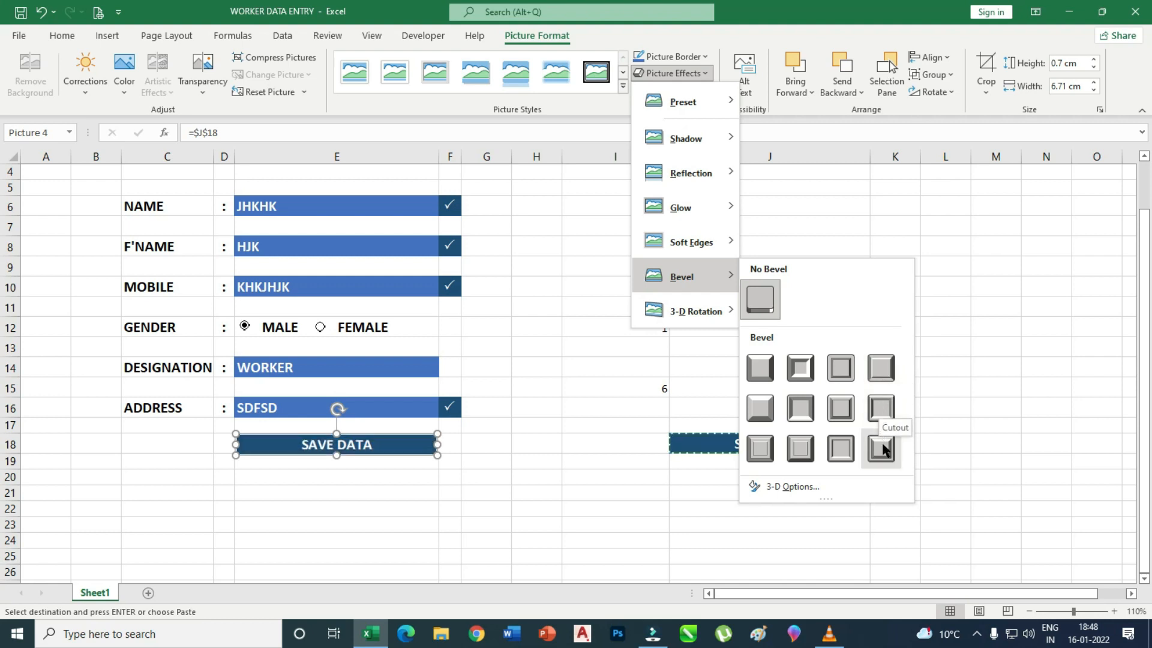
{"action": "left_click", "coordinate": [882, 374]}
Clear the F'NAME field E8 to see the SAVE DATA button grey out.
{"action": "left_click", "coordinate": [532, 550]}
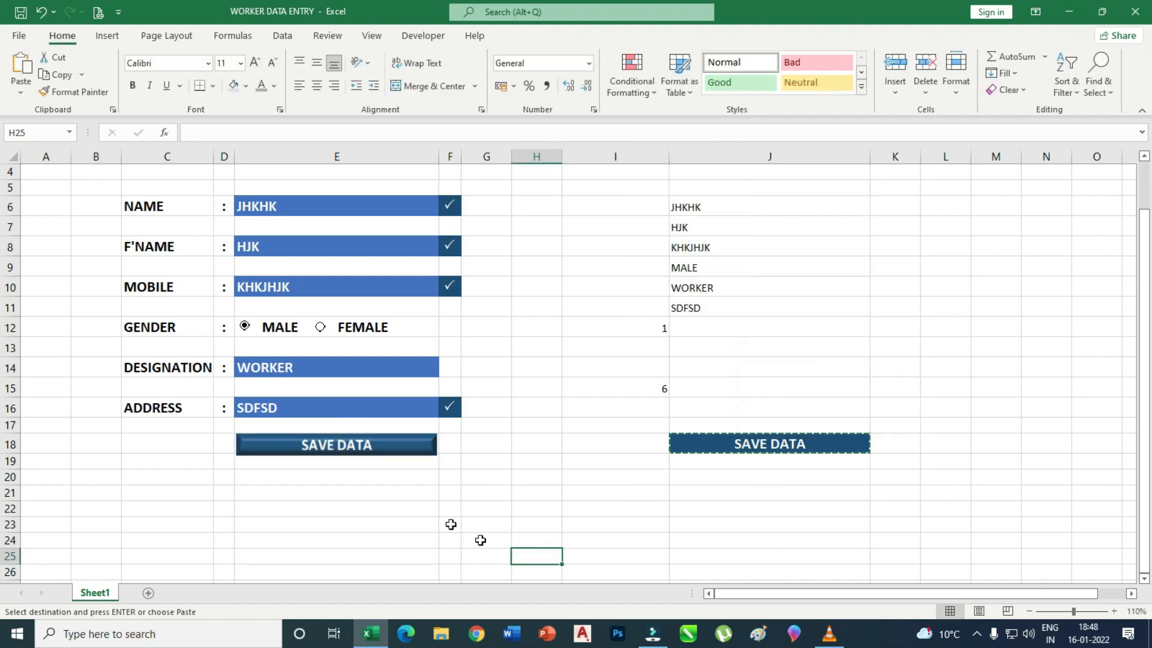
{"action": "left_click", "coordinate": [301, 247]}
{"action": "key", "text": "Delete"}
{"action": "left_click", "coordinate": [420, 508]}
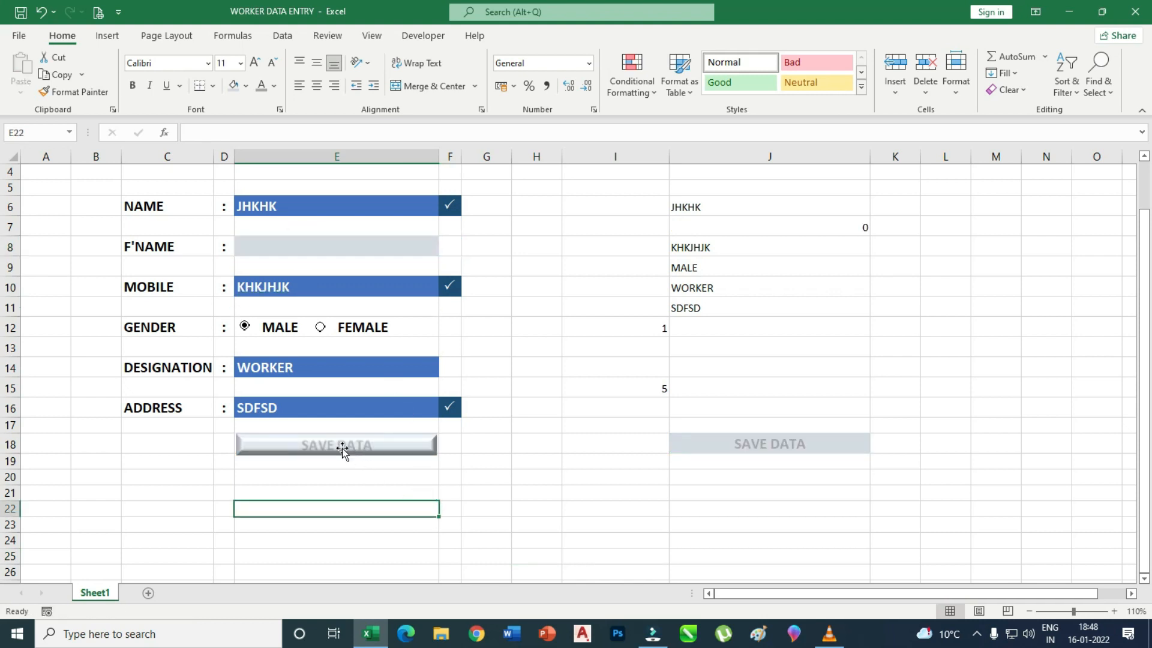
Enter the new F'NAME value JHKJHJK in E8 so the button highlights again.
{"action": "left_click", "coordinate": [303, 240]}
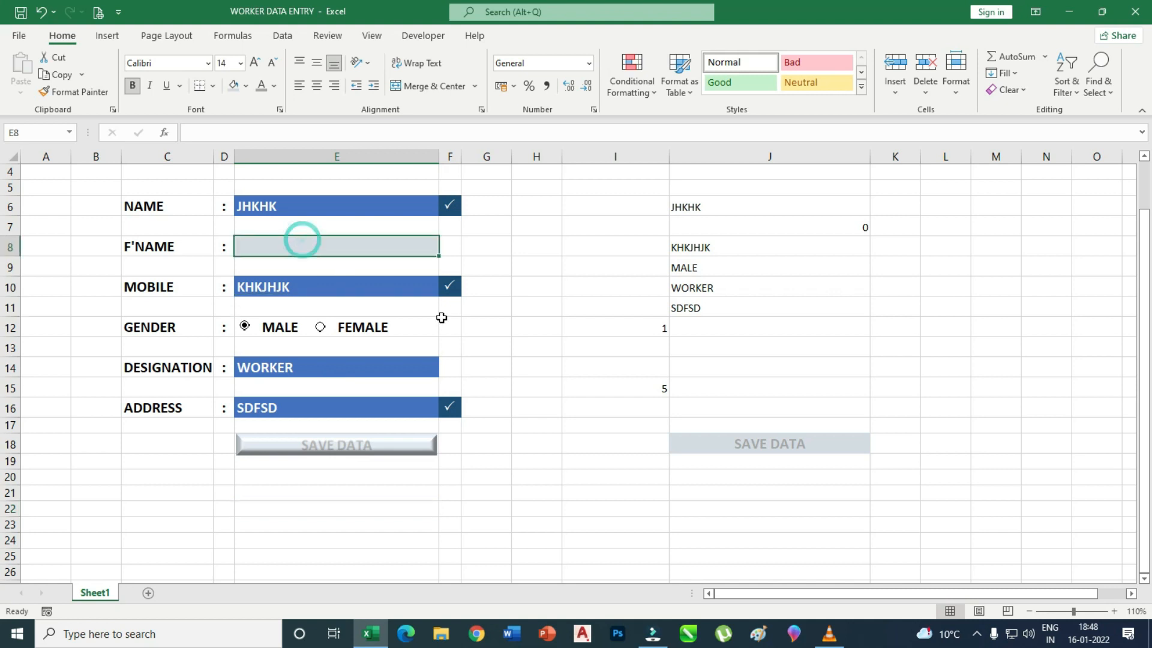
{"action": "type", "text": "JHKJHJK"}
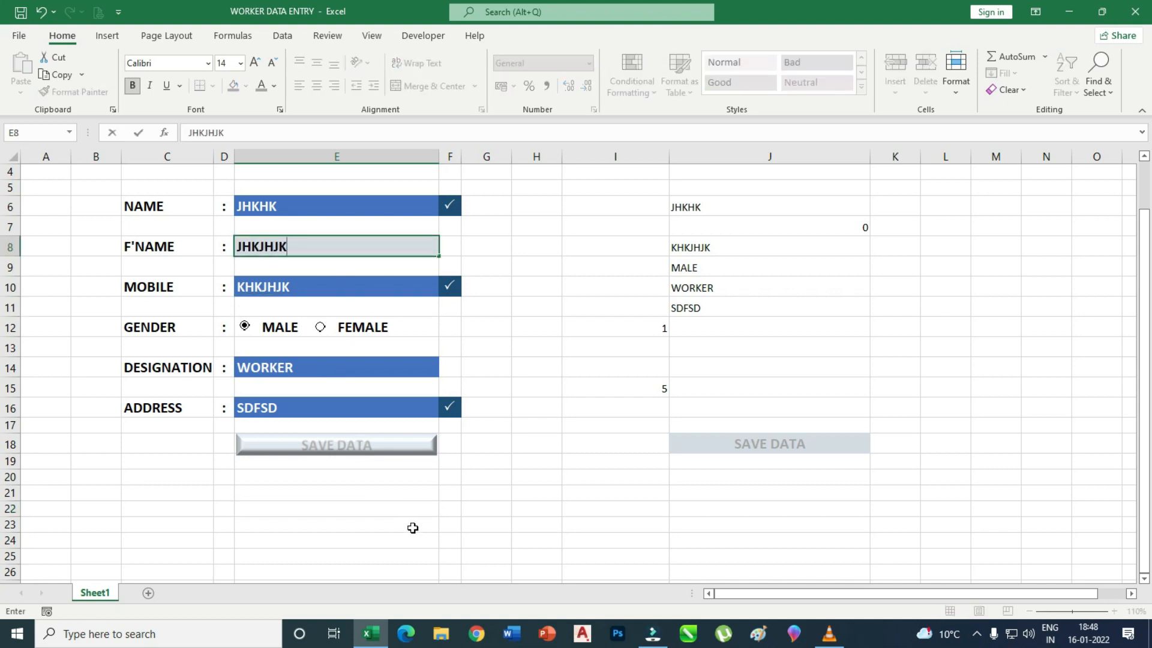
{"action": "left_click", "coordinate": [413, 527]}
{"action": "scroll", "coordinate": [456, 461], "scroll_direction": "up", "scroll_amount": 1}
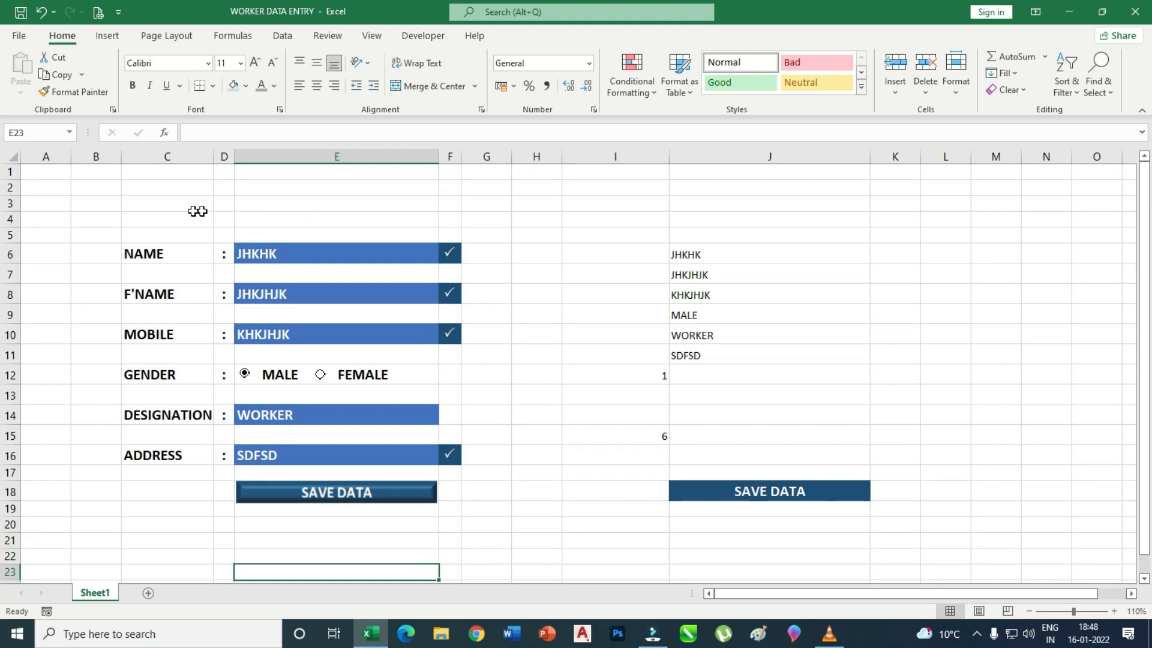
Merge C3:F3 and enter the title DATA ENTERY FOR WORKERS.
{"action": "left_click_drag", "start_coordinate": [165, 204], "coordinate": [442, 199]}
{"action": "left_click", "coordinate": [447, 90]}
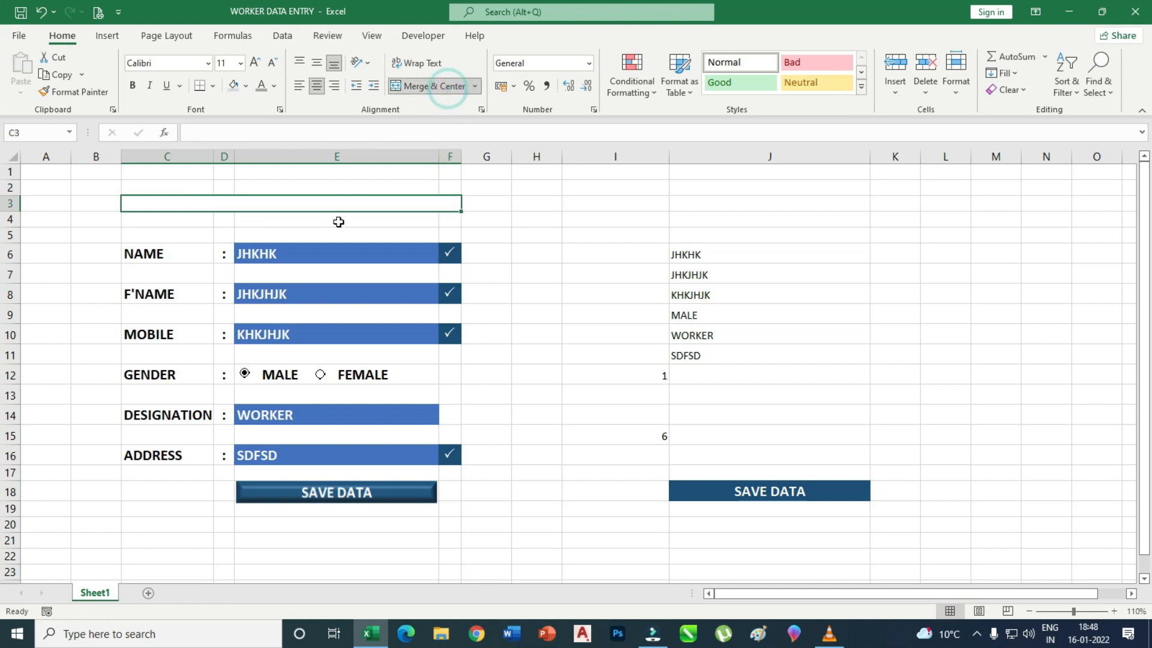
{"action": "left_click", "coordinate": [310, 204]}
{"action": "type", "text": "DATA ENTERY"}
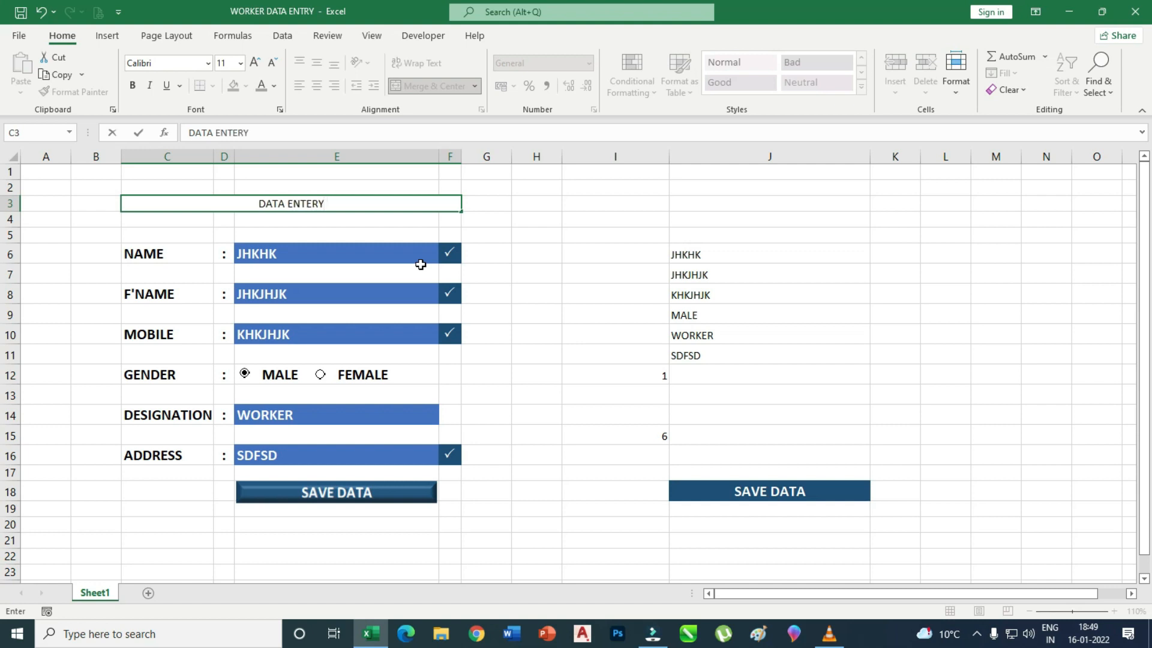
{"action": "type", "text": " FOR WORKERS"}
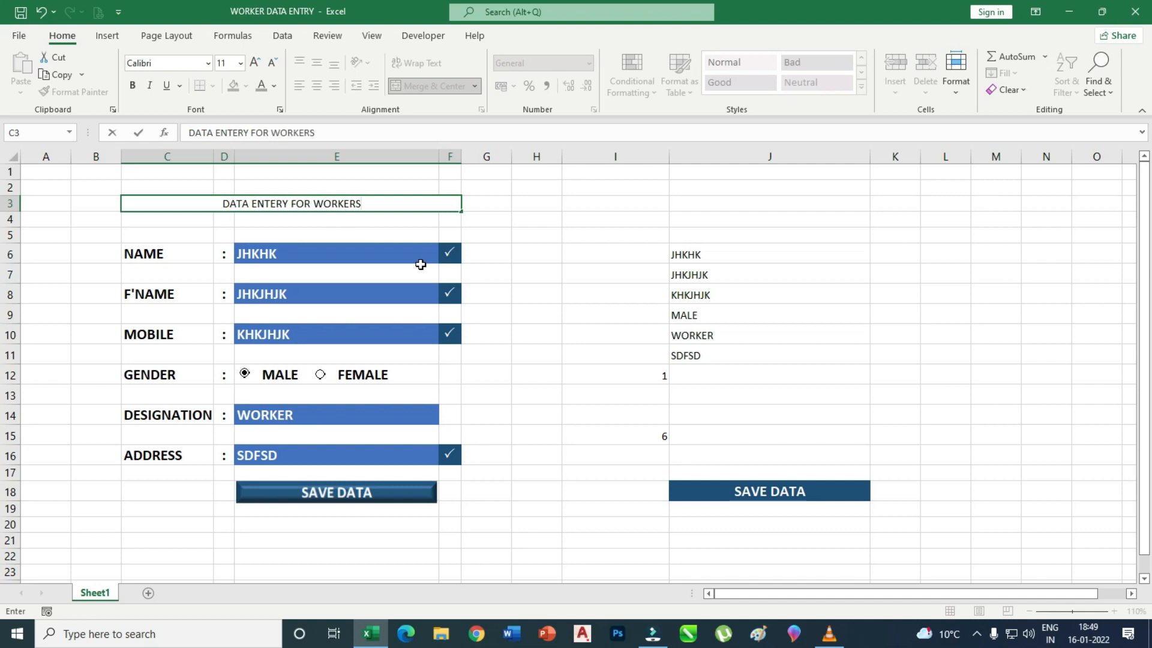
{"action": "left_click", "coordinate": [534, 220]}
Make row 3 taller and set the title in bold 16-point text.
{"action": "left_click", "coordinate": [306, 203]}
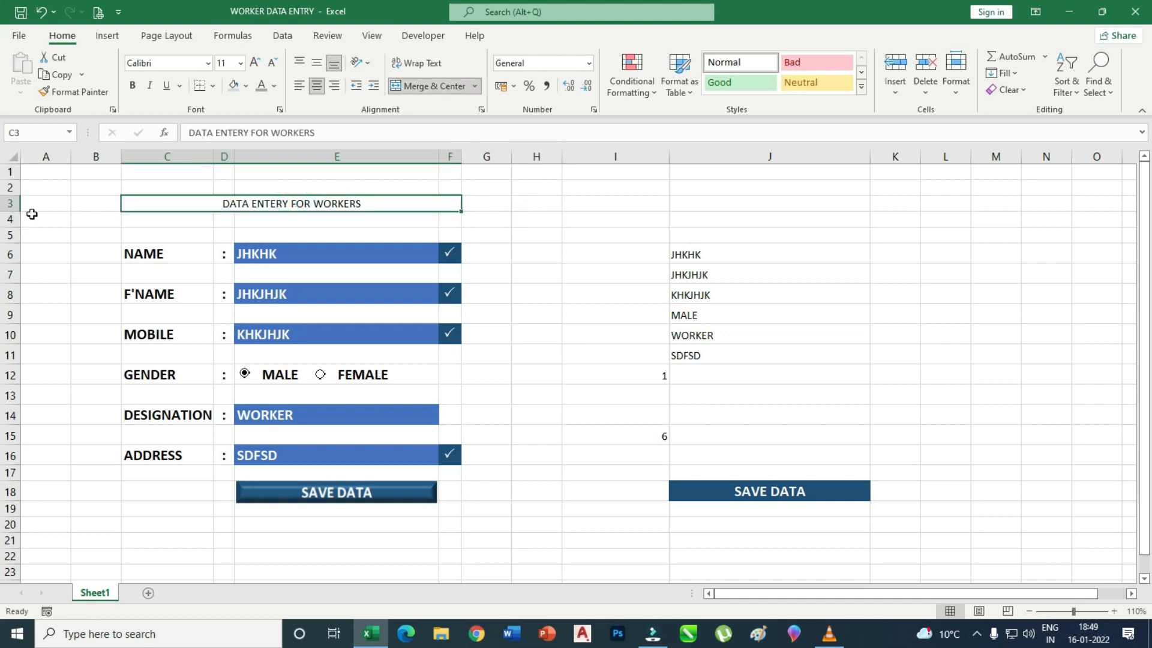
{"action": "left_click_drag", "start_coordinate": [13, 212], "coordinate": [12, 222]}
{"action": "left_click", "coordinate": [233, 207]}
{"action": "left_click", "coordinate": [256, 62]}
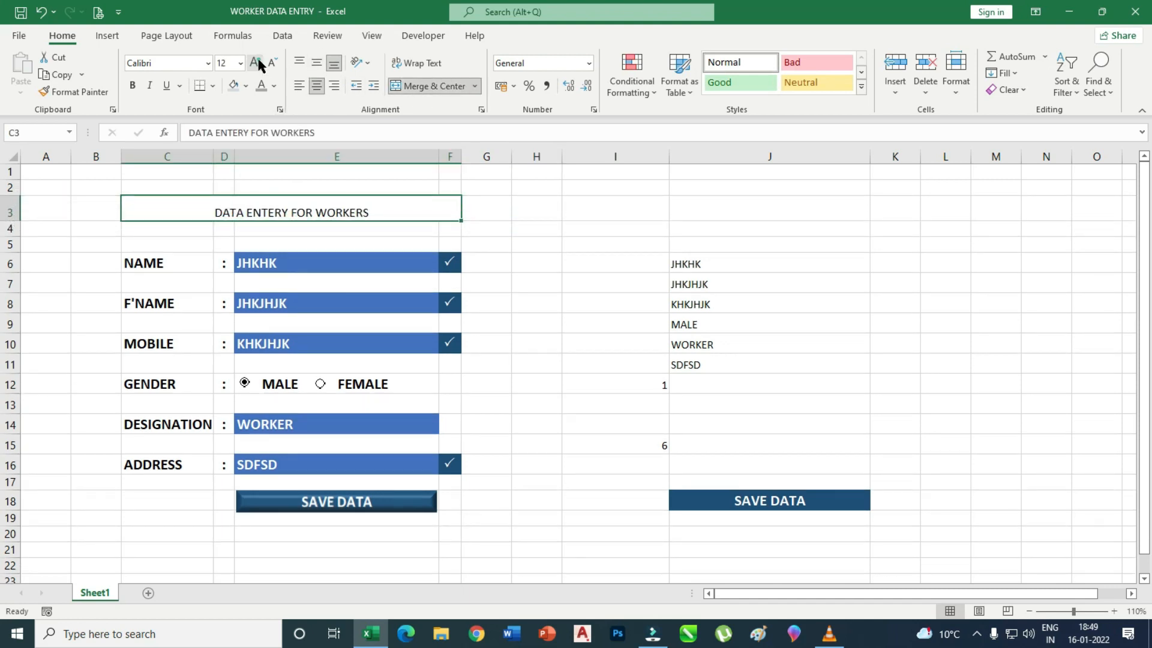
{"action": "left_click", "coordinate": [257, 62]}
{"action": "left_click", "coordinate": [256, 61]}
{"action": "left_click", "coordinate": [133, 85]}
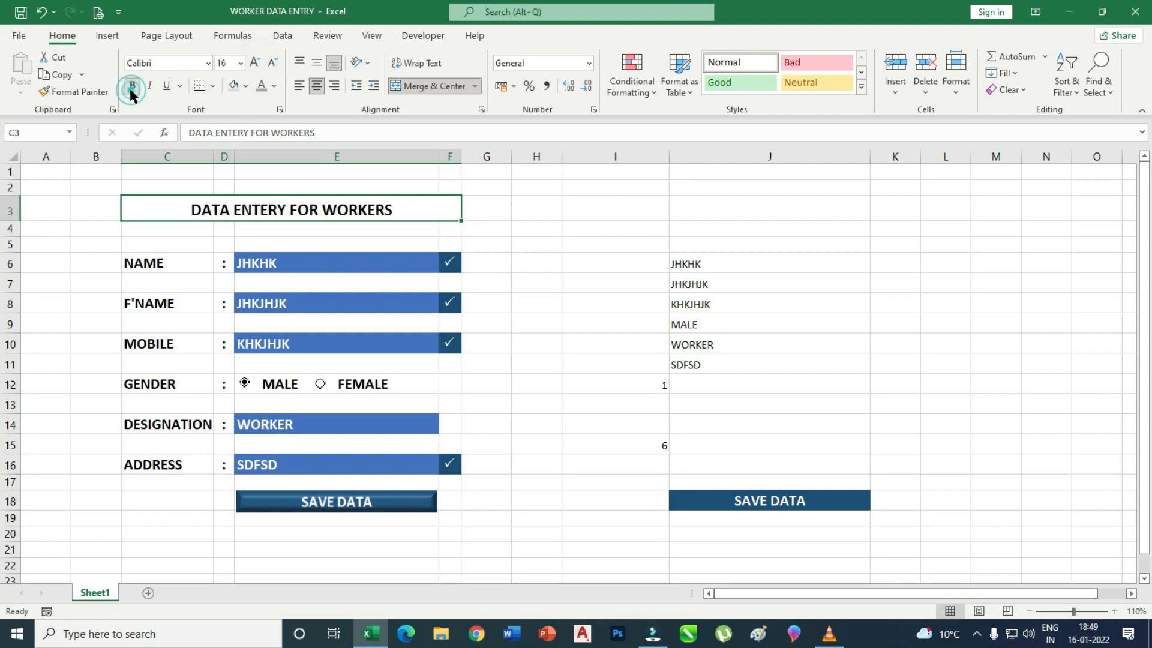
{"action": "left_click", "coordinate": [168, 245]}
{"action": "left_click", "coordinate": [157, 210]}
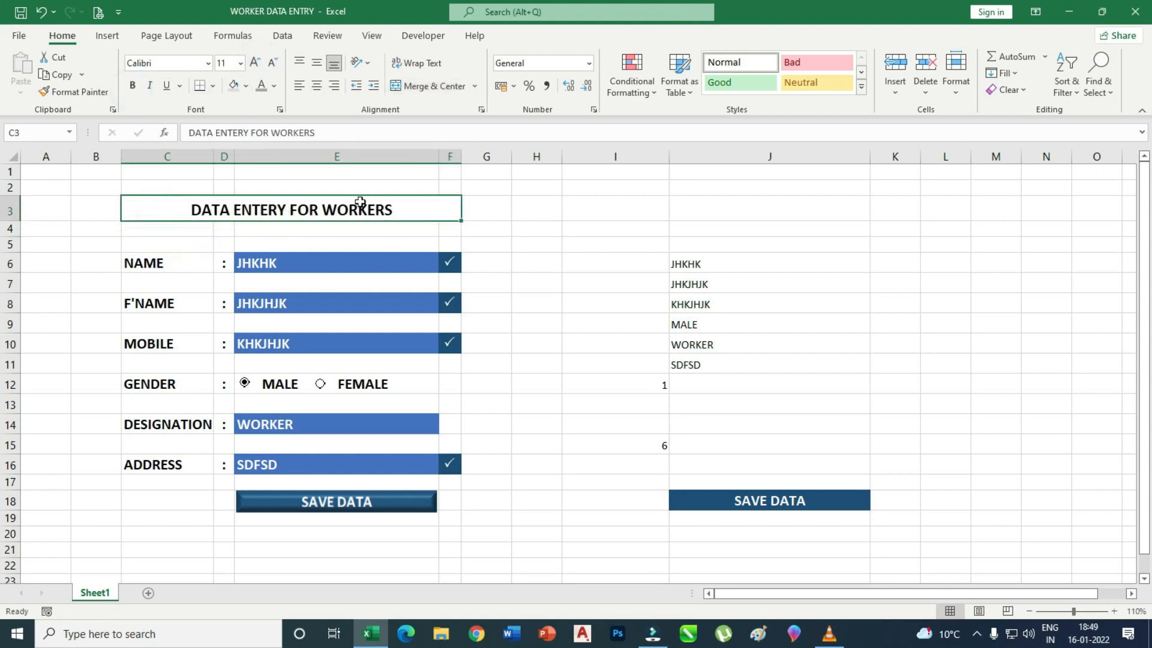
{"action": "left_click", "coordinate": [245, 86]}
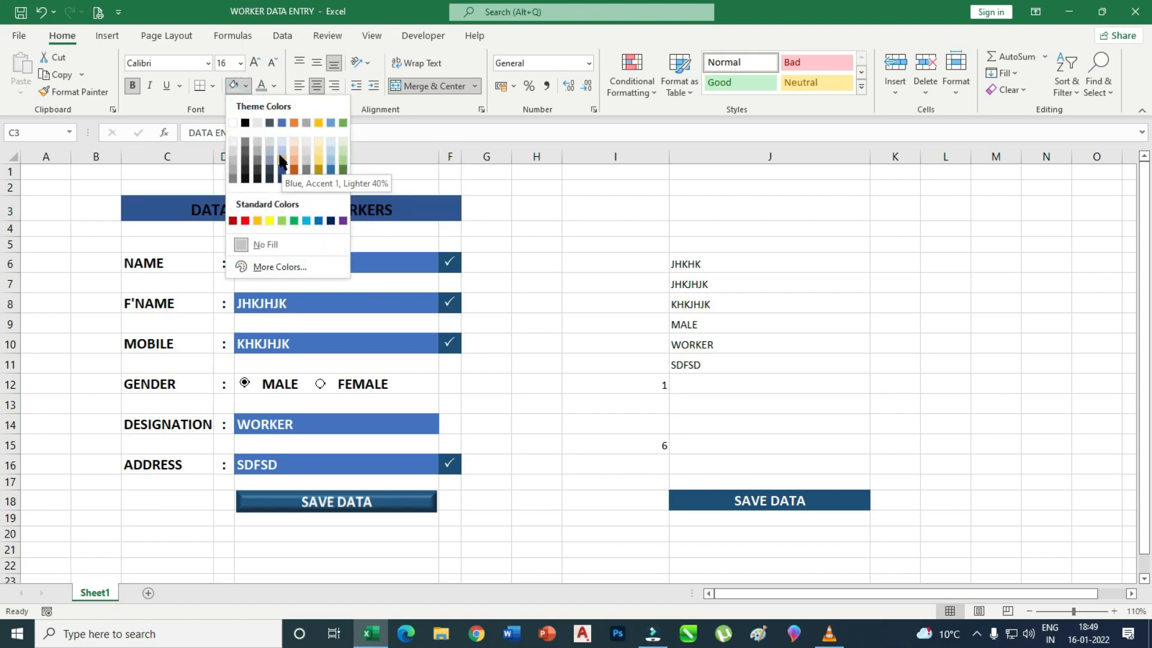
Give the C3 title a Blue, Accent 1 fill with white font colour.
{"action": "left_click", "coordinate": [282, 121]}
{"action": "left_click", "coordinate": [581, 260]}
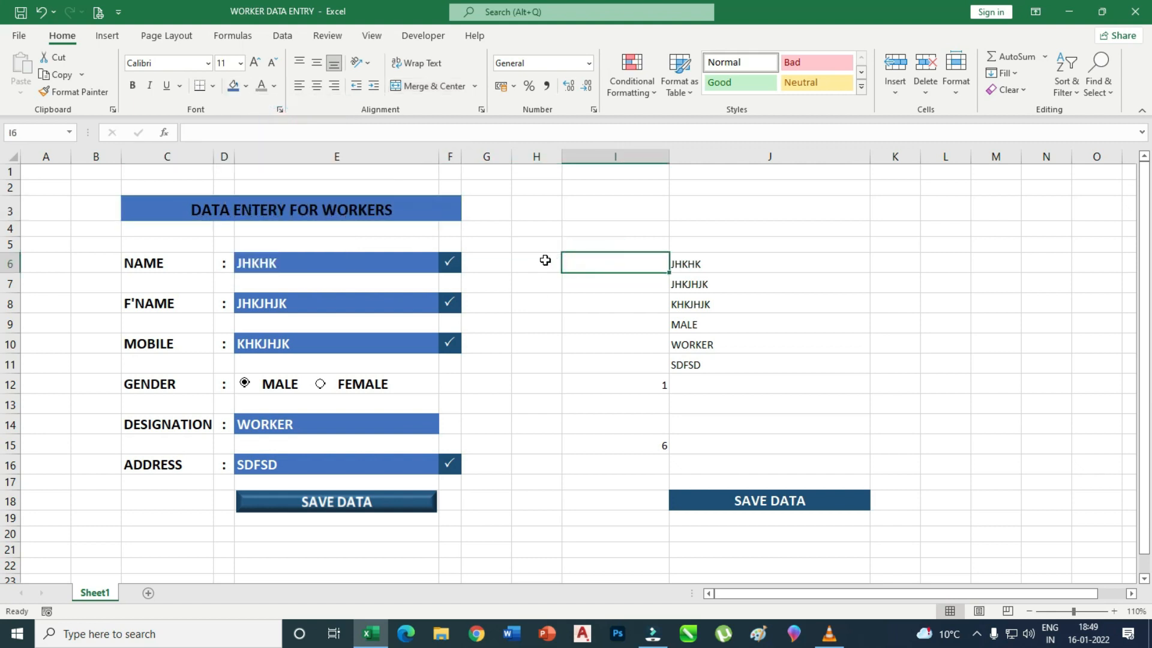
{"action": "left_click", "coordinate": [260, 211]}
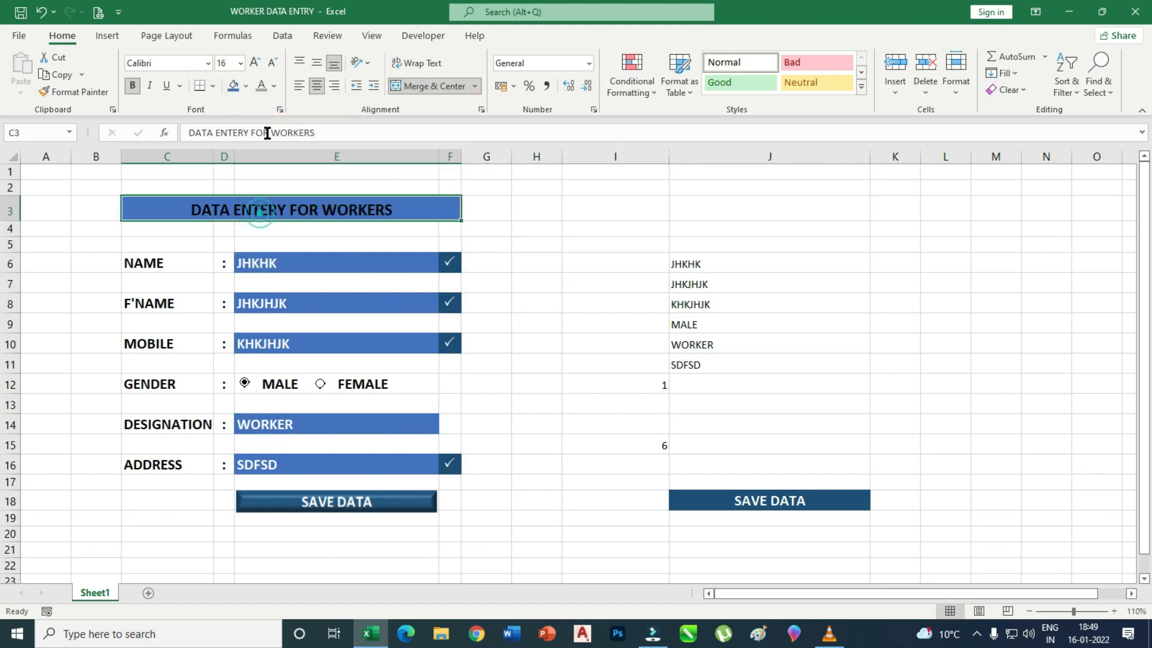
{"action": "left_click", "coordinate": [274, 86]}
{"action": "left_click", "coordinate": [260, 144]}
{"action": "left_click", "coordinate": [528, 243]}
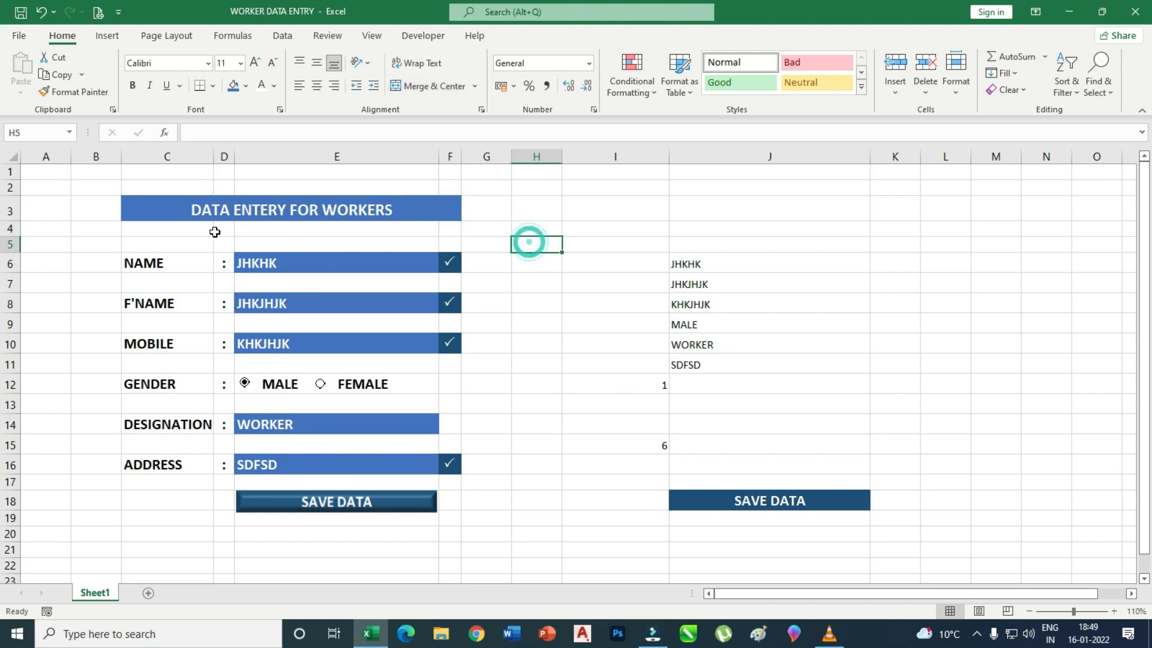
Frame the whole form C3:F20 with a thick outside border.
{"action": "left_click_drag", "start_coordinate": [131, 208], "coordinate": [353, 528]}
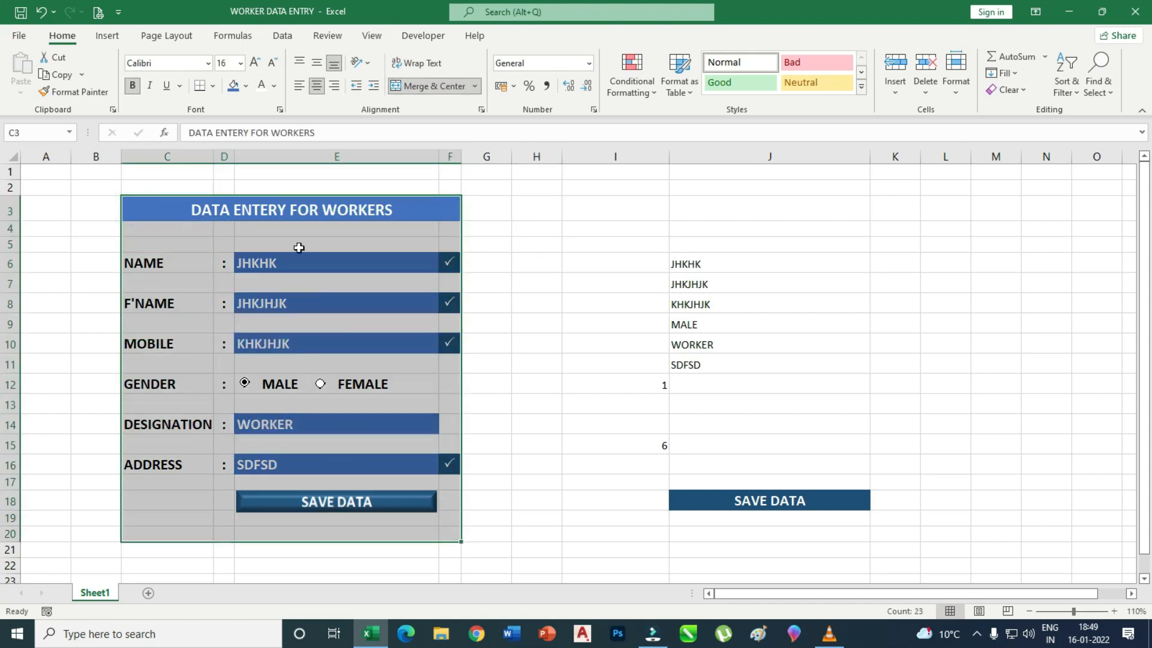
{"action": "left_click", "coordinate": [213, 86]}
{"action": "left_click", "coordinate": [272, 274]}
{"action": "left_click", "coordinate": [556, 268]}
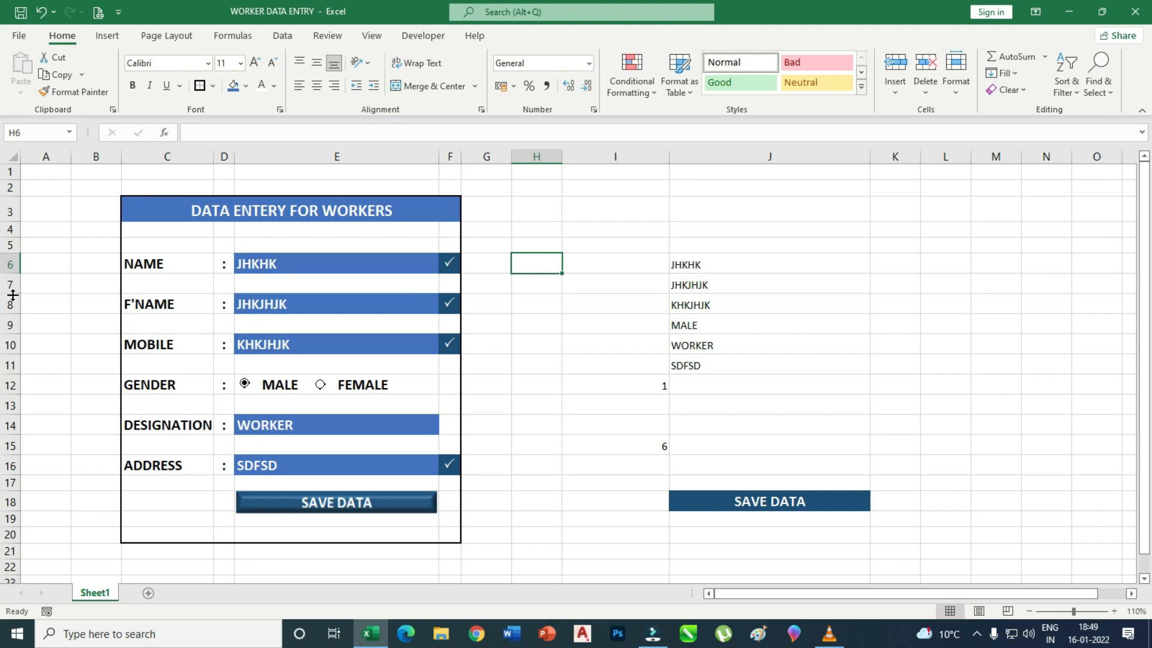
Adjust the heights of spacer rows 7, 9, 11, 13 and 15 between the form fields.
{"action": "left_click_drag", "start_coordinate": [13, 294], "coordinate": [21, 288]}
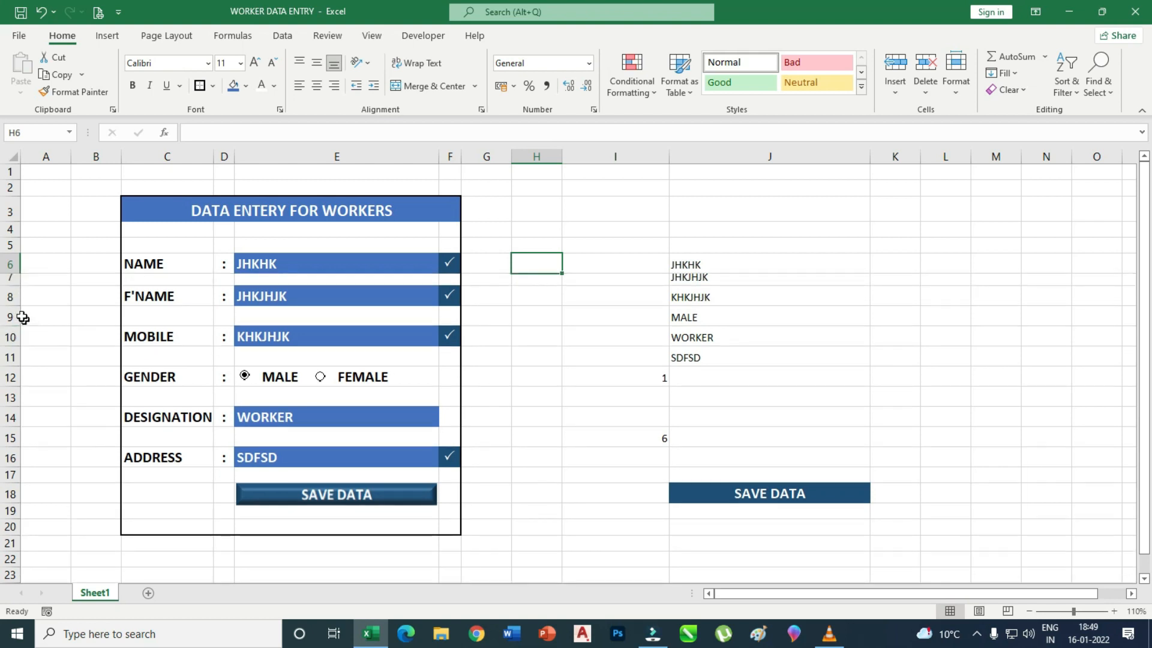
{"action": "left_click_drag", "start_coordinate": [12, 327], "coordinate": [13, 319]}
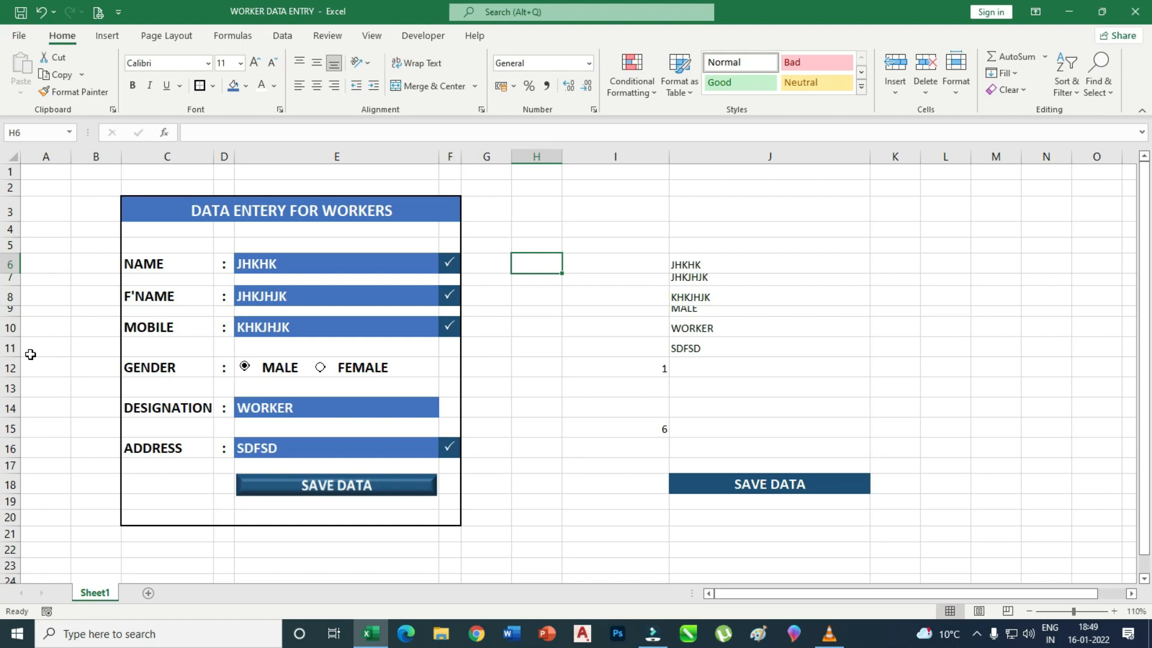
{"action": "left_click_drag", "start_coordinate": [16, 358], "coordinate": [16, 350]}
{"action": "left_click_drag", "start_coordinate": [20, 390], "coordinate": [20, 372]}
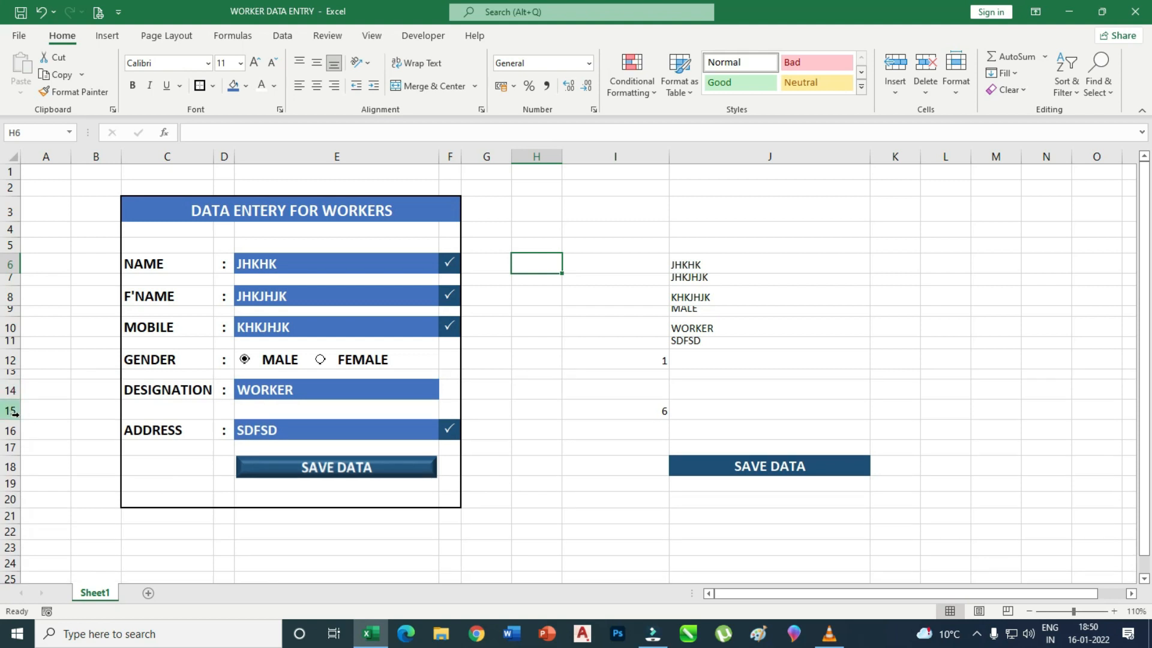
{"action": "left_click_drag", "start_coordinate": [21, 420], "coordinate": [19, 467]}
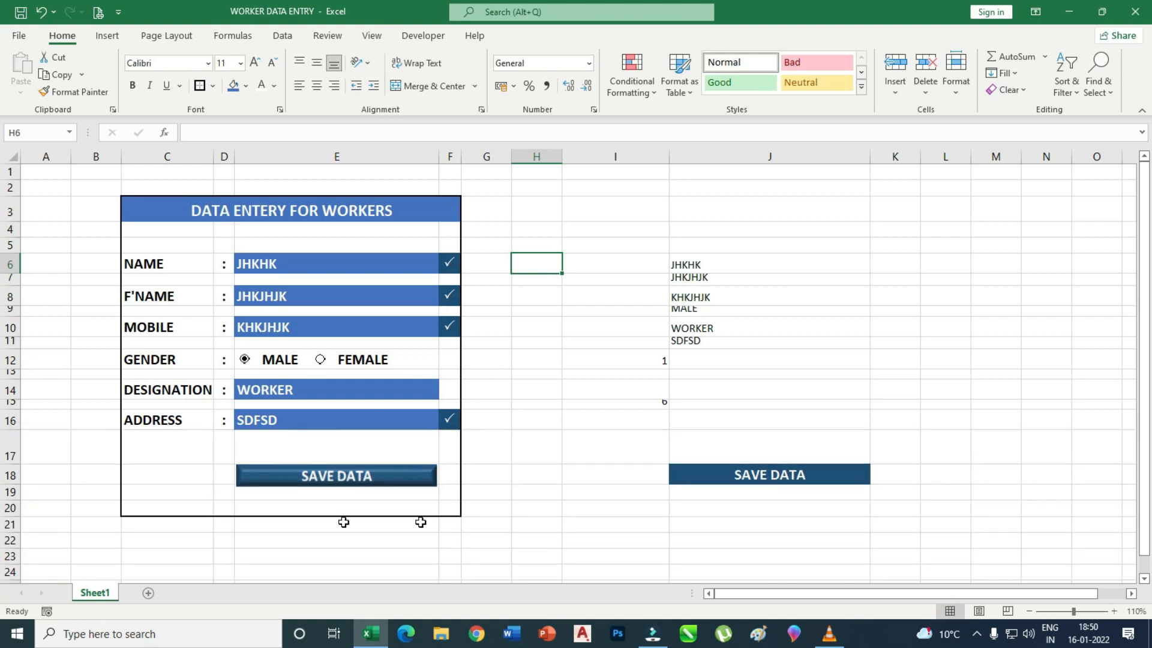
Widen columns H and I, with column H set to a width of 32.
{"action": "left_click", "coordinate": [570, 427]}
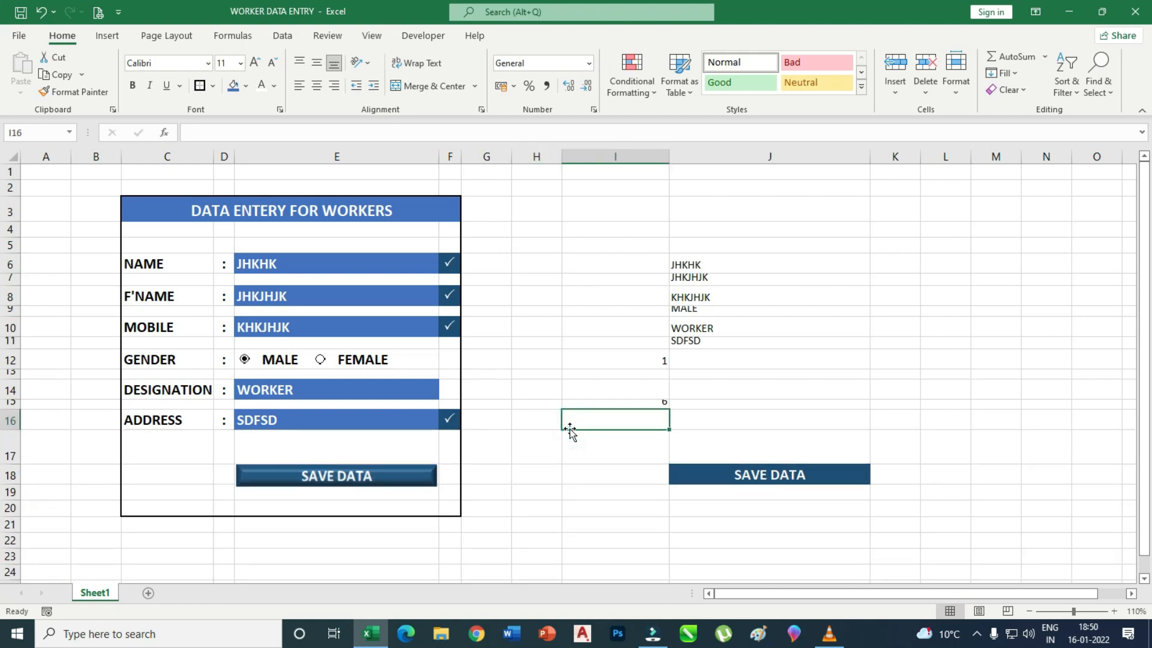
{"action": "left_click_drag", "start_coordinate": [562, 157], "coordinate": [693, 159]}
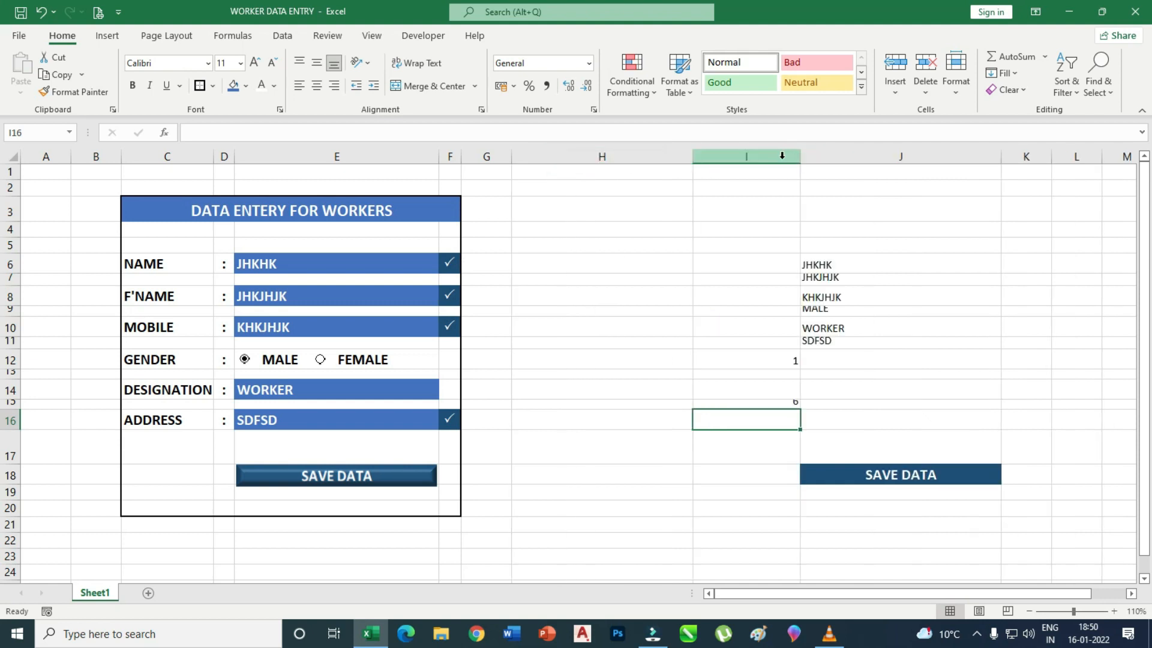
{"action": "left_click_drag", "start_coordinate": [800, 156], "coordinate": [920, 156]}
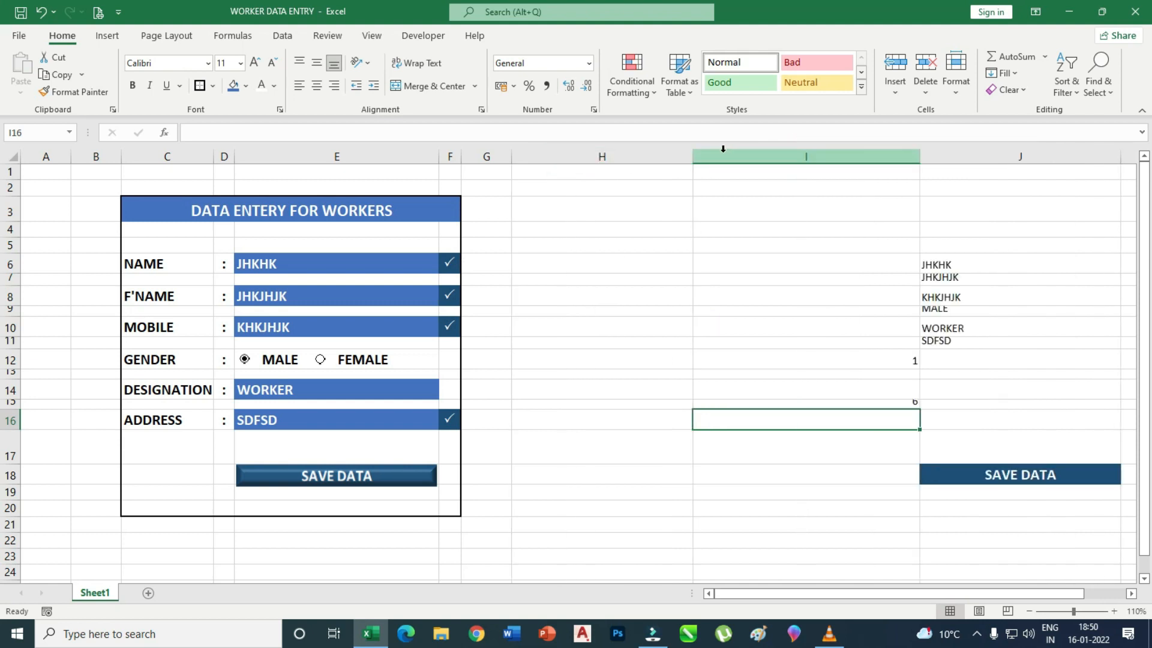
{"action": "left_click_drag", "start_coordinate": [694, 155], "coordinate": [843, 166]}
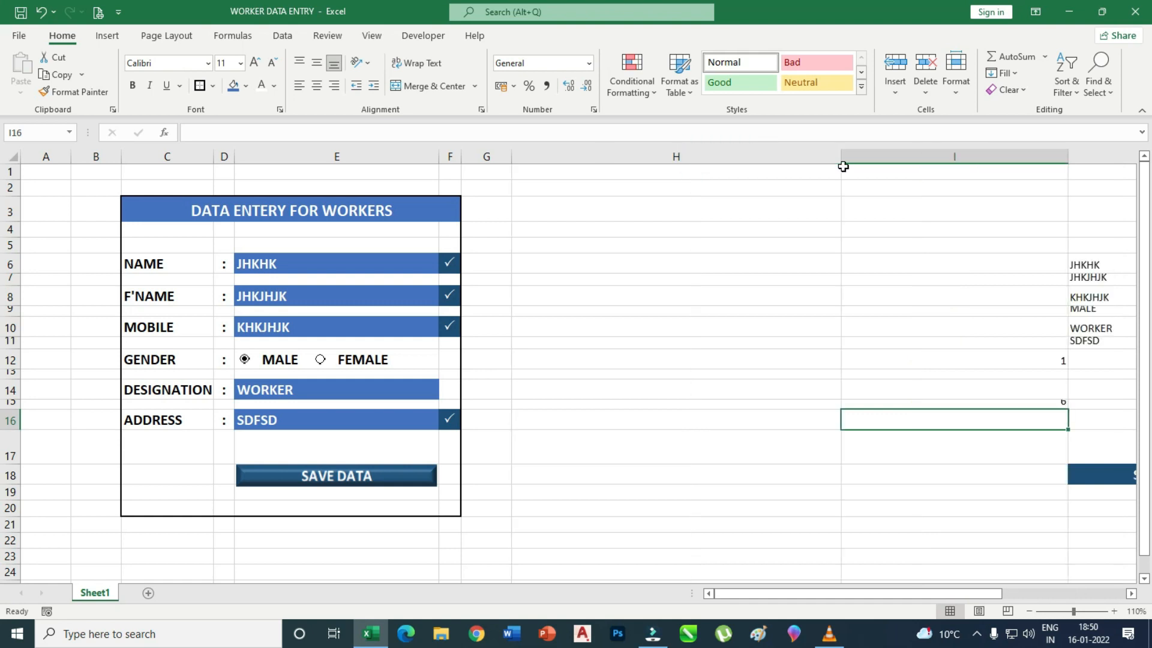
Zoom Sheet1 to 130% and turn off Gridlines in the View settings.
{"action": "left_click", "coordinate": [1114, 611]}
{"action": "left_click", "coordinate": [1114, 610]}
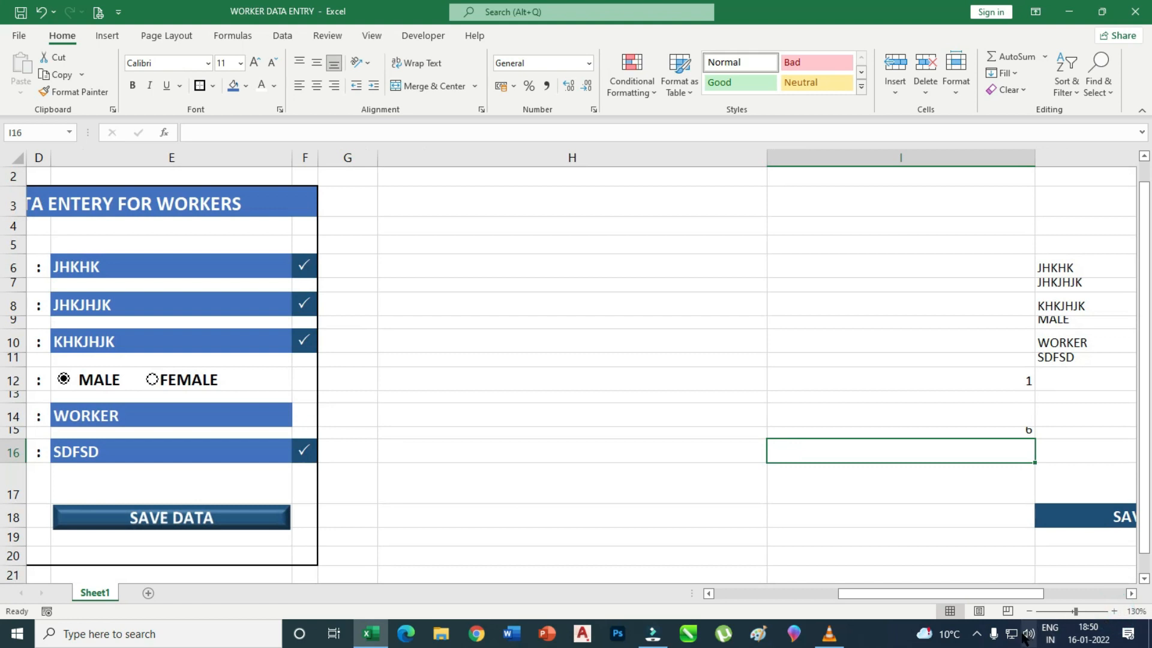
{"action": "left_click_drag", "start_coordinate": [976, 602], "coordinate": [791, 605]}
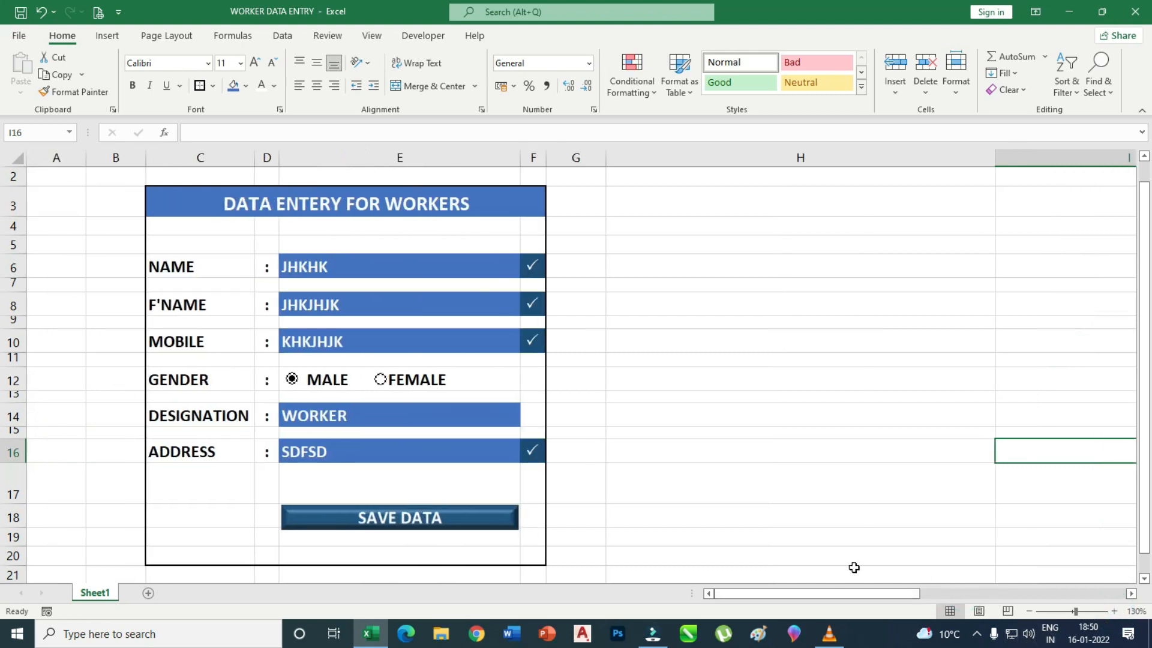
{"action": "left_click", "coordinate": [796, 406]}
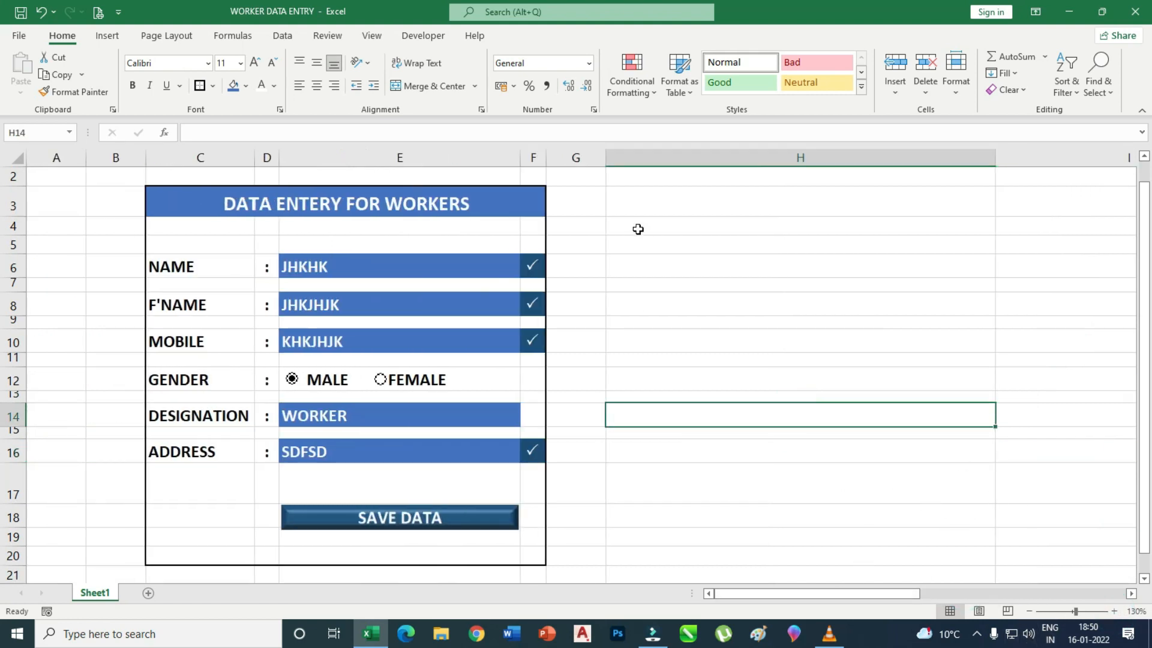
{"action": "left_click", "coordinate": [640, 202]}
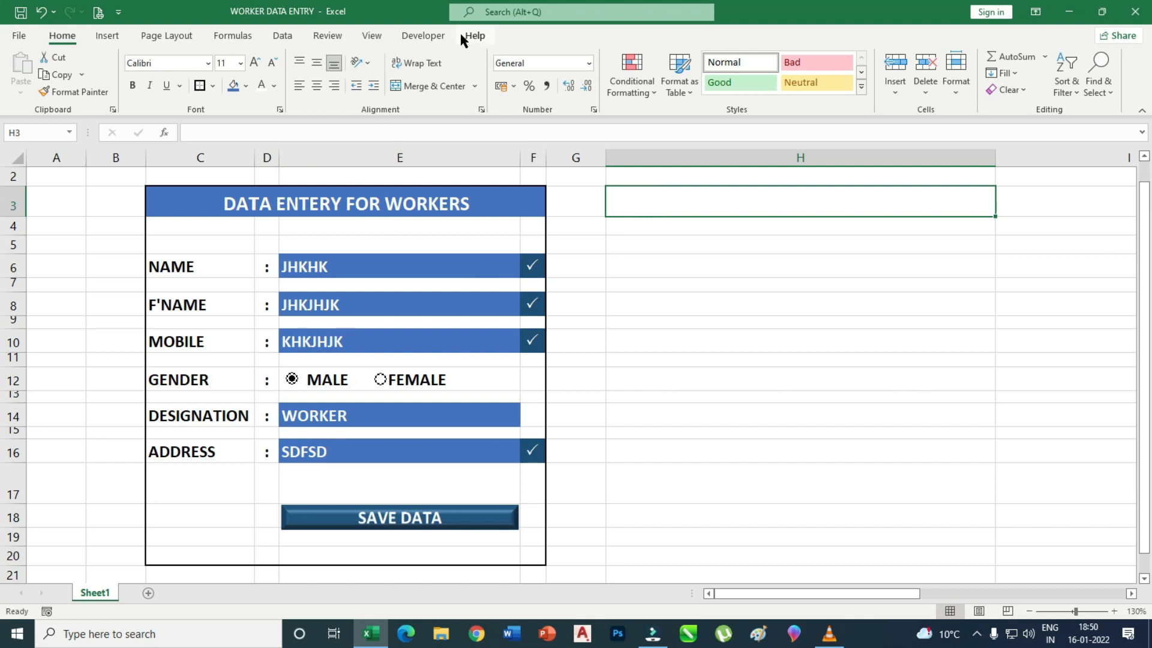
{"action": "left_click", "coordinate": [372, 36]}
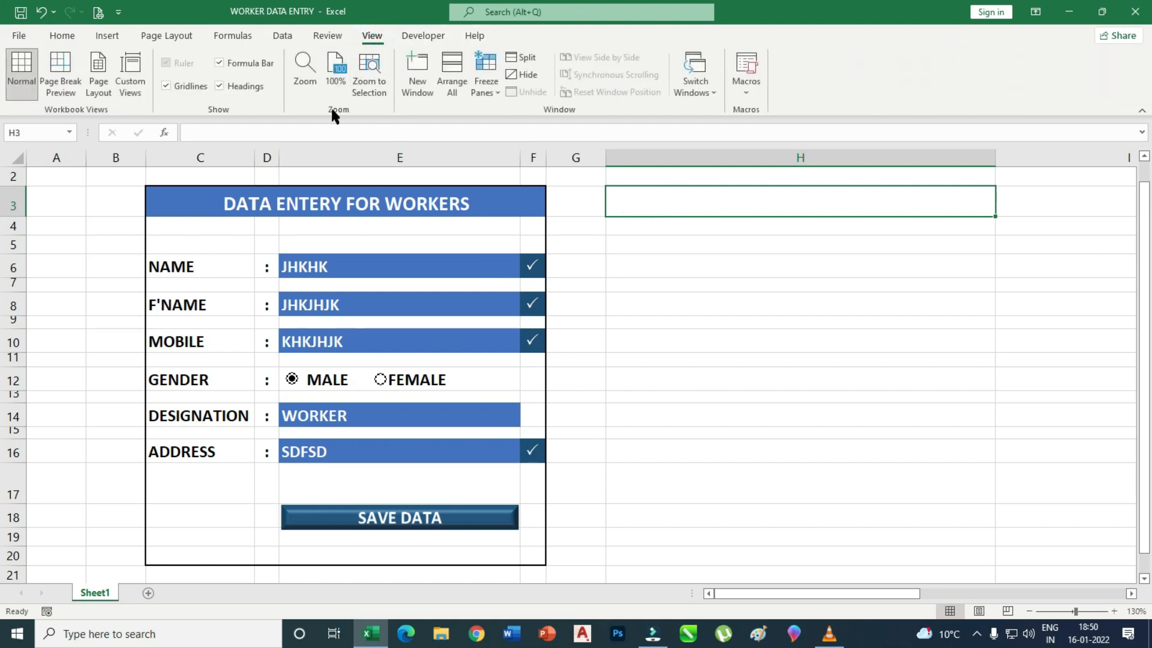
{"action": "left_click", "coordinate": [165, 86]}
{"action": "left_click", "coordinate": [813, 357]}
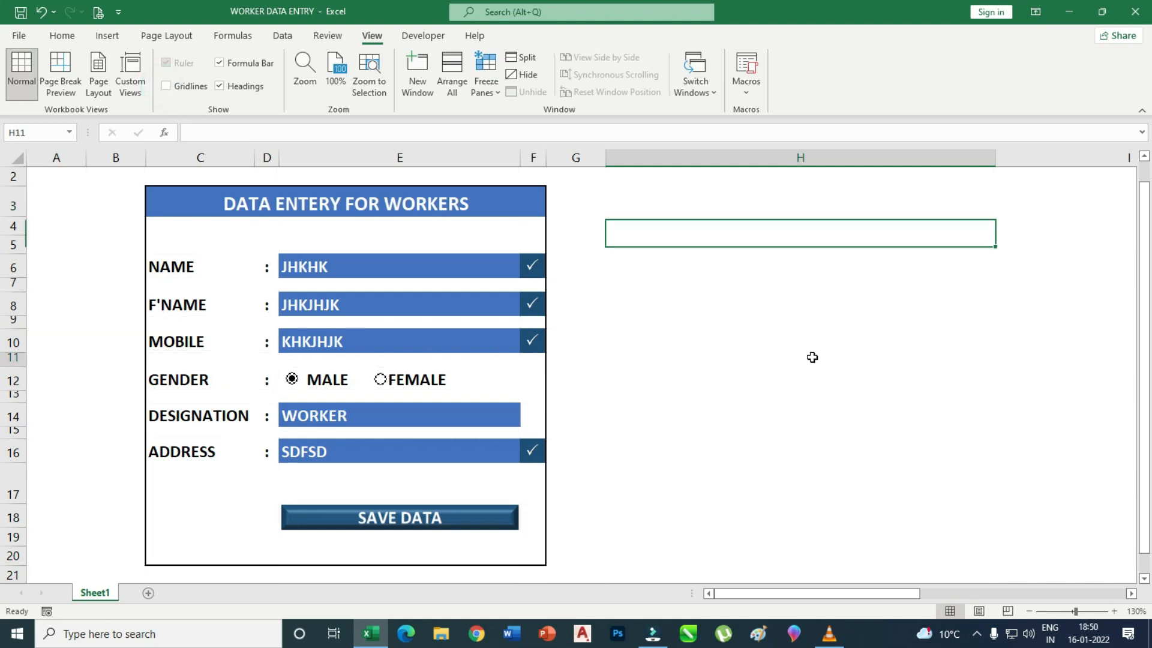
{"action": "left_click", "coordinate": [839, 511]}
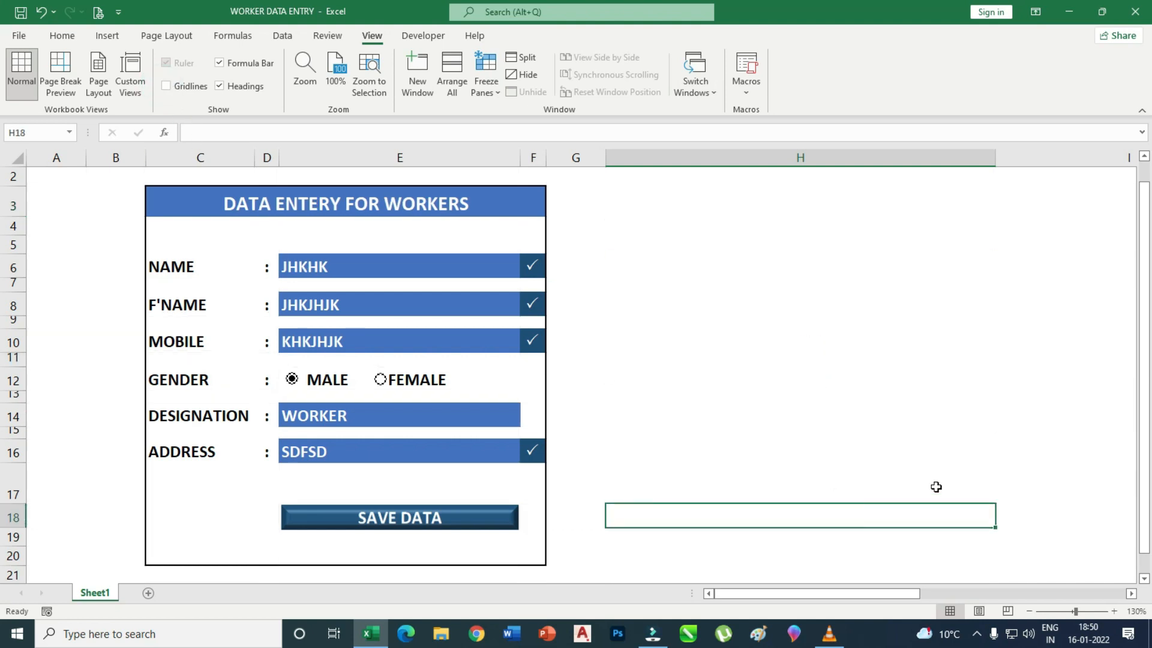
{"action": "scroll", "coordinate": [936, 486], "scroll_direction": "up", "scroll_amount": 1}
{"action": "left_click", "coordinate": [1072, 322]}
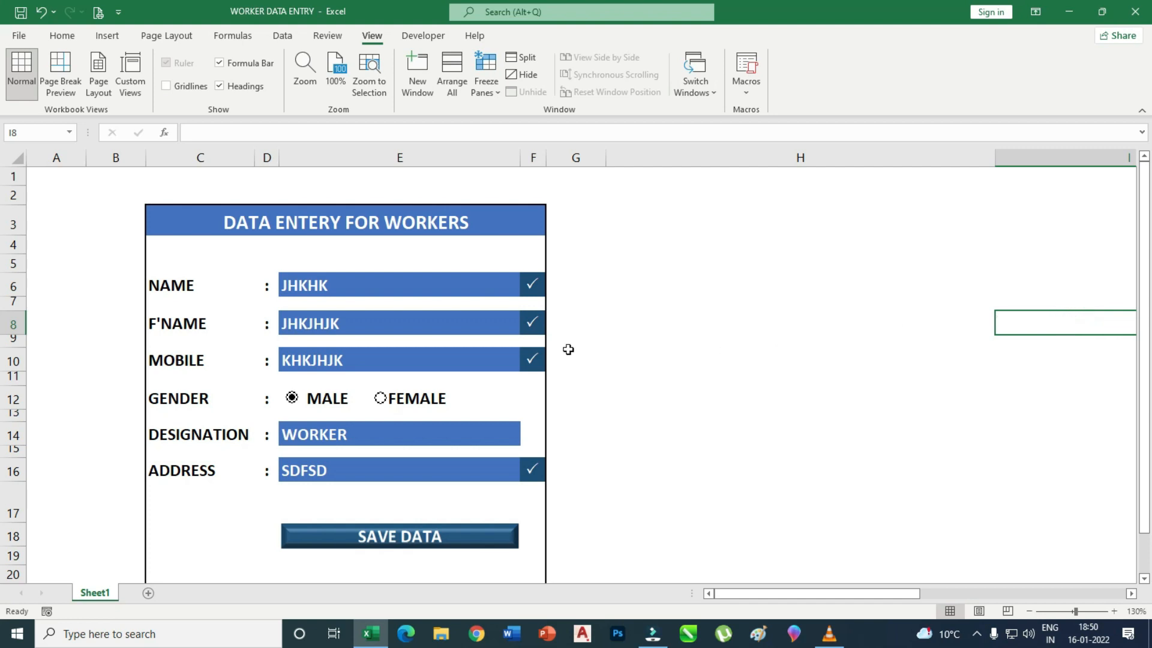
{"action": "left_click", "coordinate": [375, 286]}
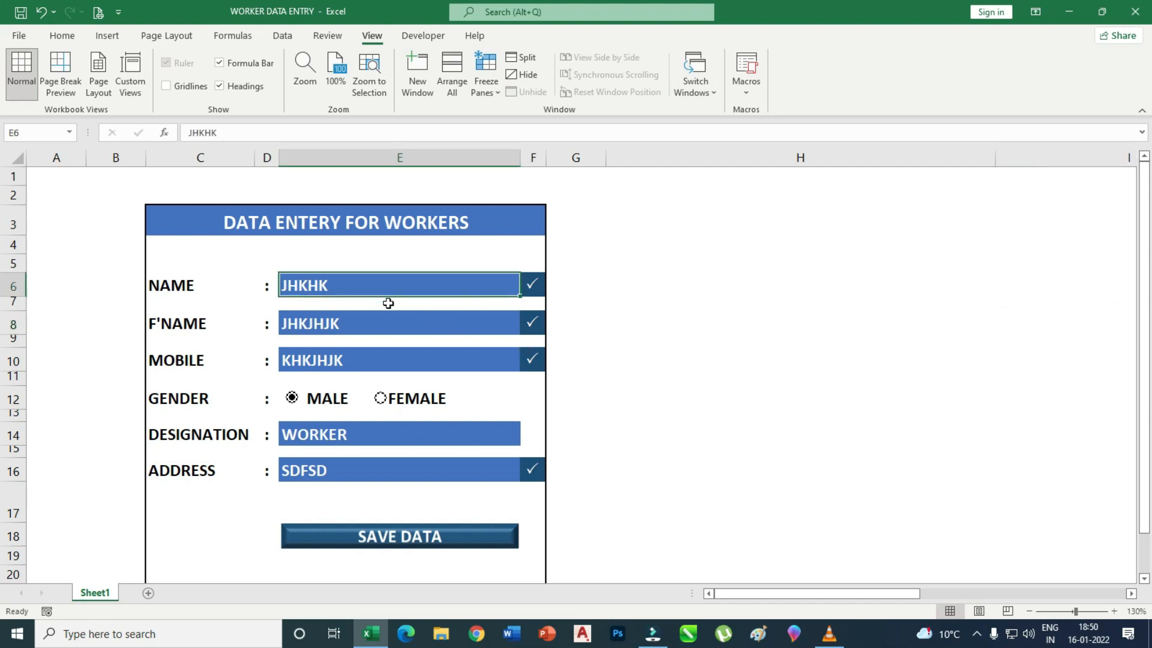
Replace the NAME entry with a new worker's name and clear the F'NAME field.
{"action": "key", "text": "BackSpace"}
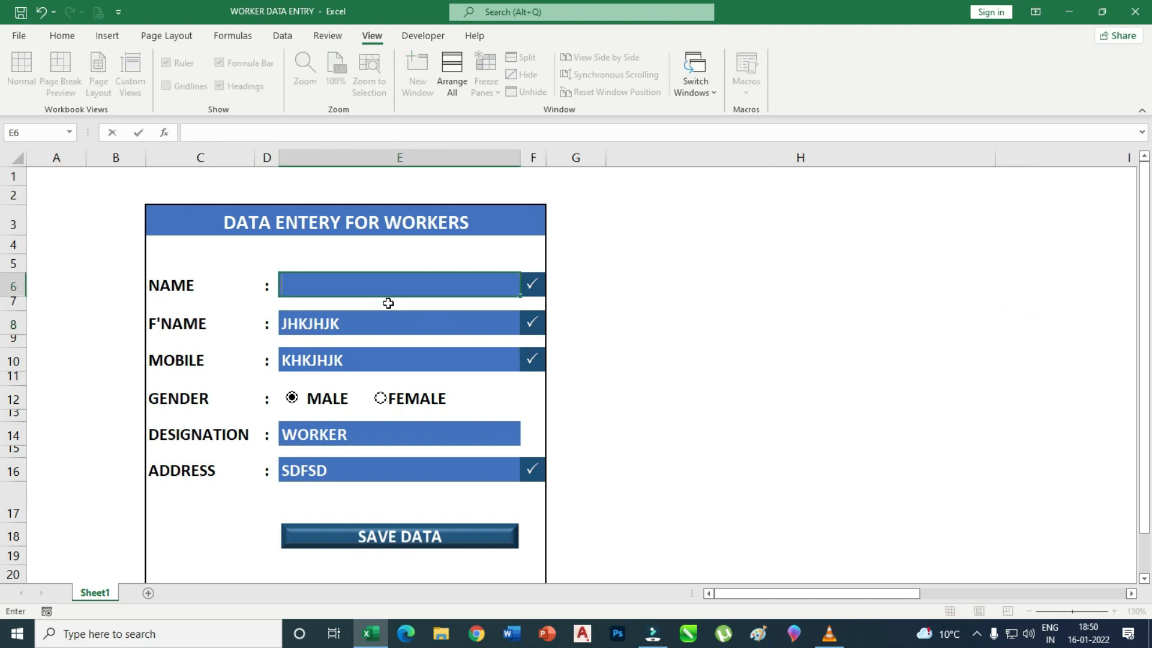
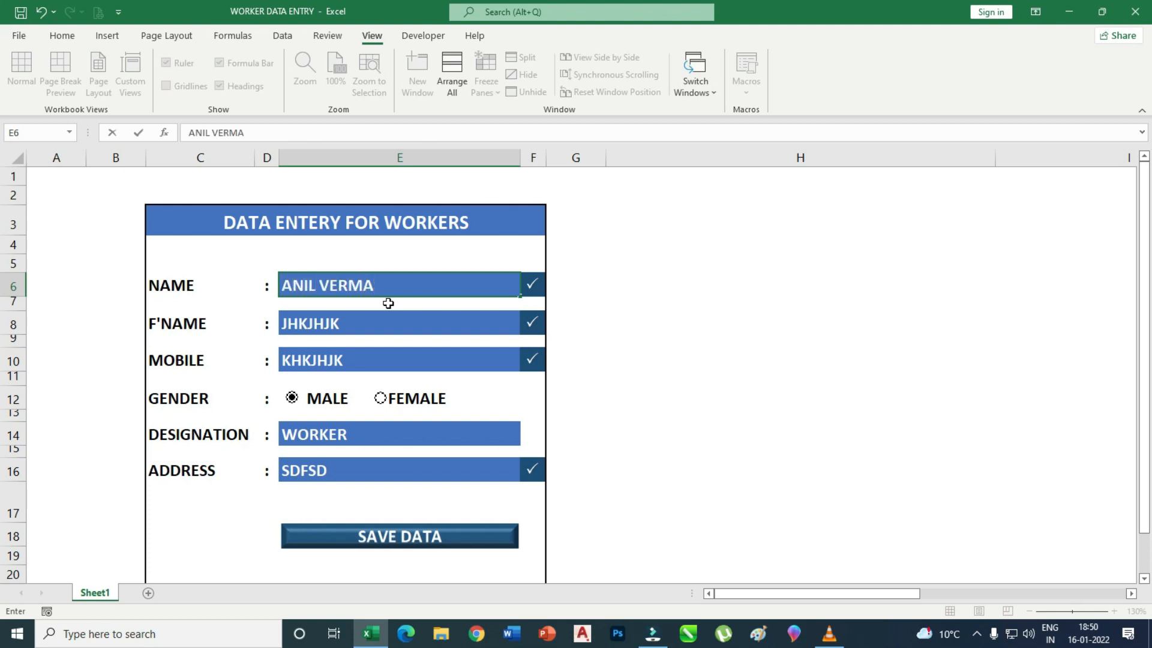
{"action": "left_click", "coordinate": [364, 324]}
{"action": "key", "text": "Delete"}
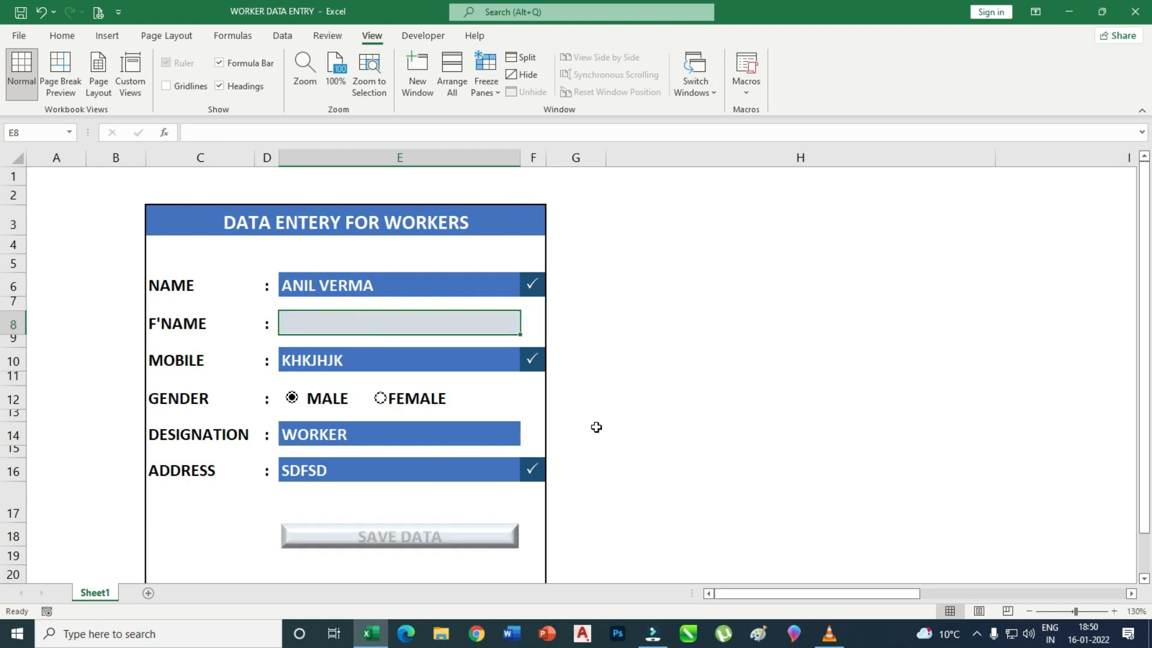
{"action": "scroll", "coordinate": [597, 427], "scroll_direction": "down", "scroll_amount": 1}
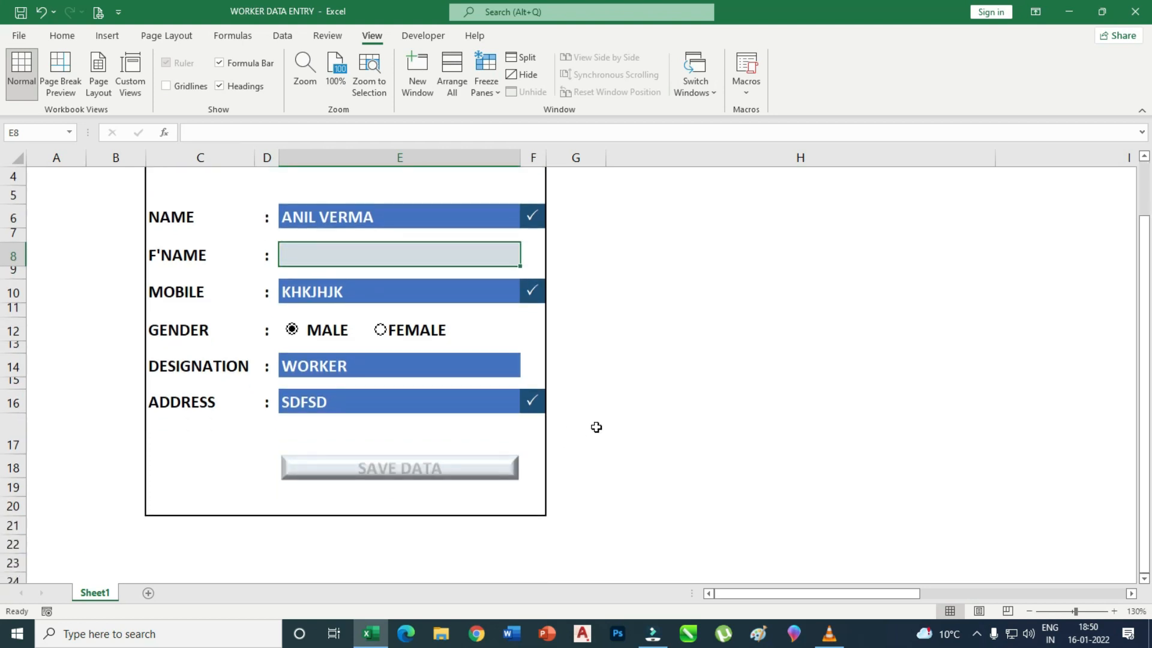
{"action": "left_click", "coordinate": [1145, 162]}
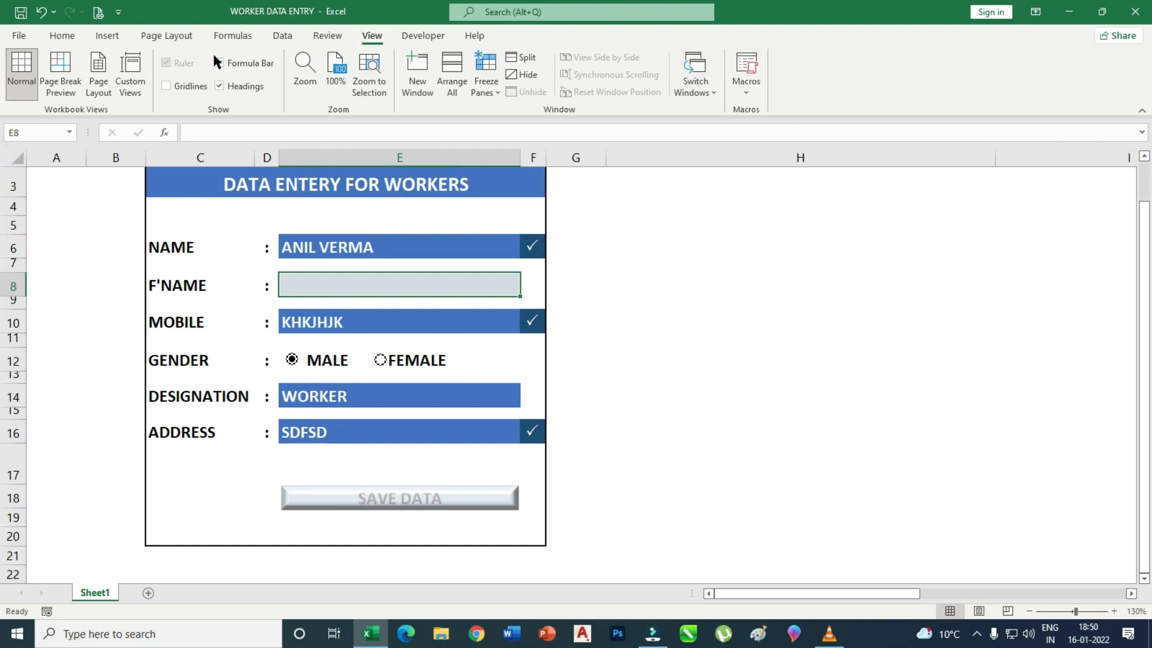
Collapse the ribbon and enter SDFSDF as the F'NAME.
{"action": "right_click", "coordinate": [793, 84]}
{"action": "left_click", "coordinate": [804, 116]}
{"action": "left_click_drag", "start_coordinate": [1143, 180], "coordinate": [1145, 137]}
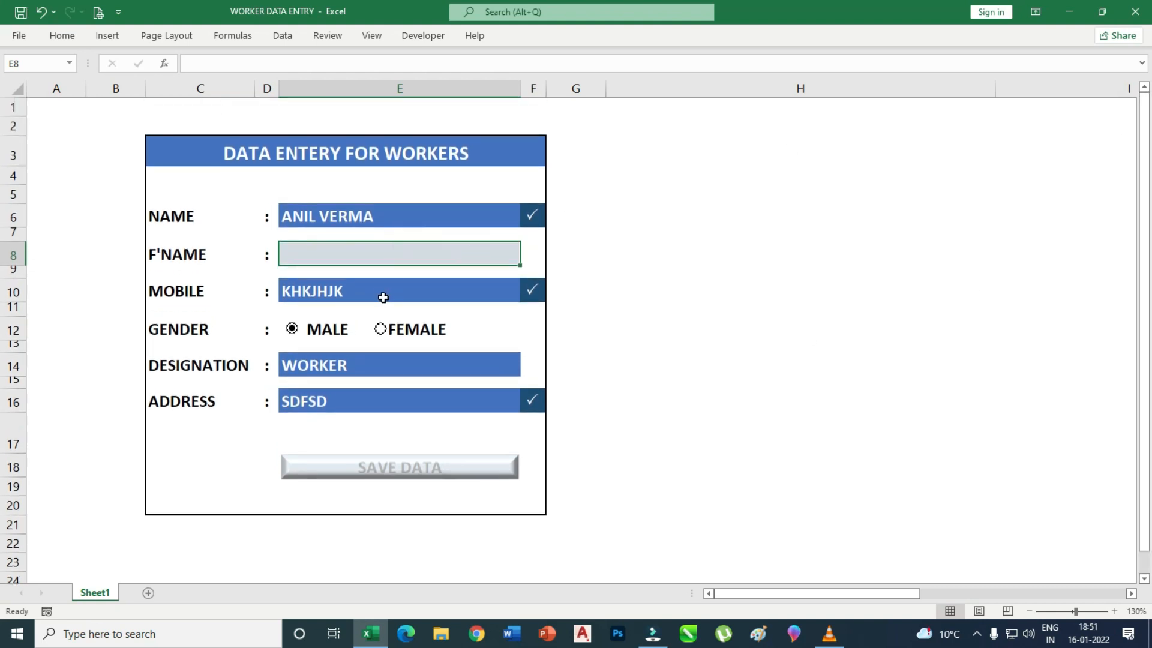
{"action": "type", "text": "SDFSDF"}
{"action": "left_click", "coordinate": [367, 366]}
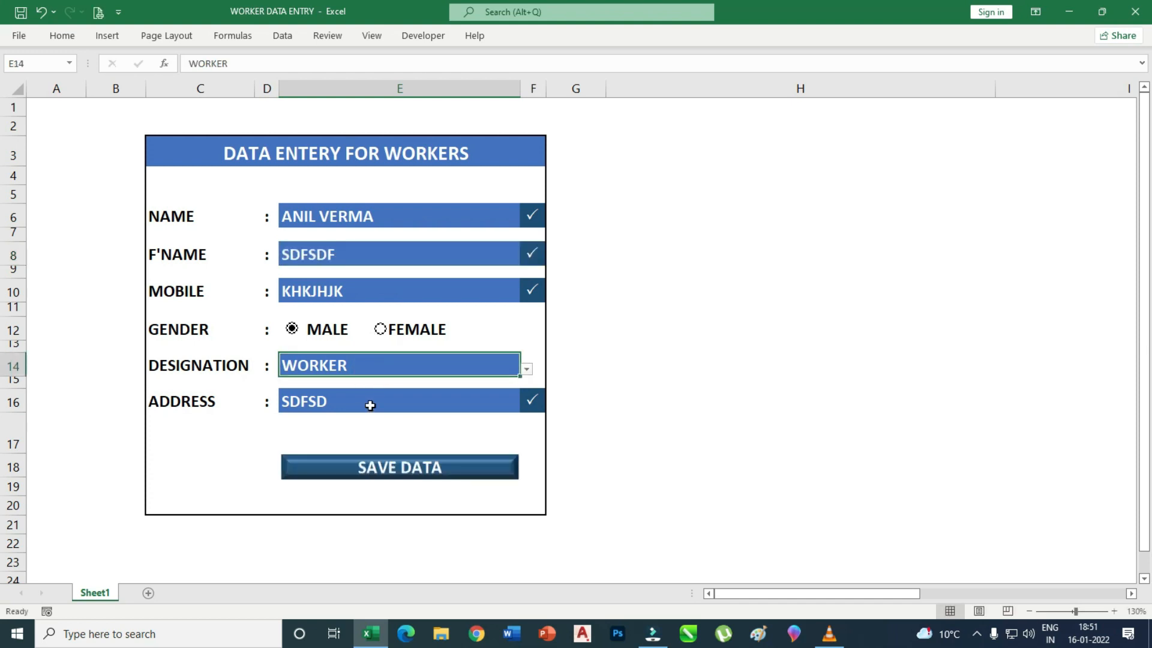
Choose FEMALE gender and CLEARK designation, then type a new address.
{"action": "left_click", "coordinate": [401, 334]}
{"action": "left_click", "coordinate": [303, 330]}
{"action": "left_click", "coordinate": [403, 331]}
{"action": "left_click", "coordinate": [526, 369]}
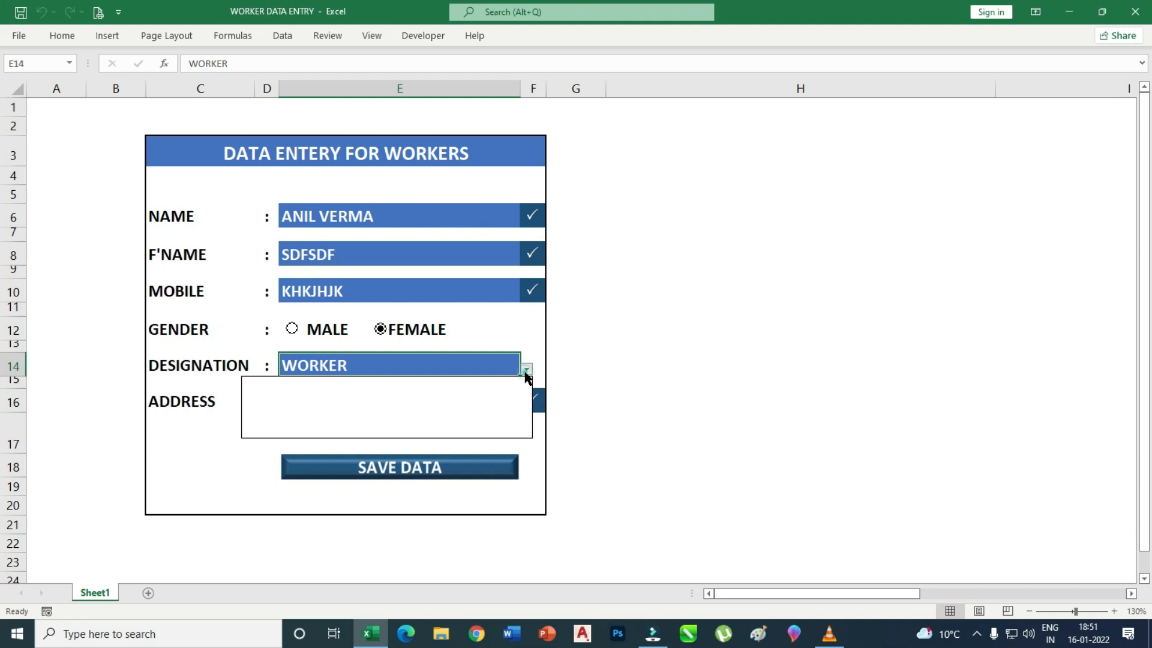
{"action": "left_click", "coordinate": [276, 397]}
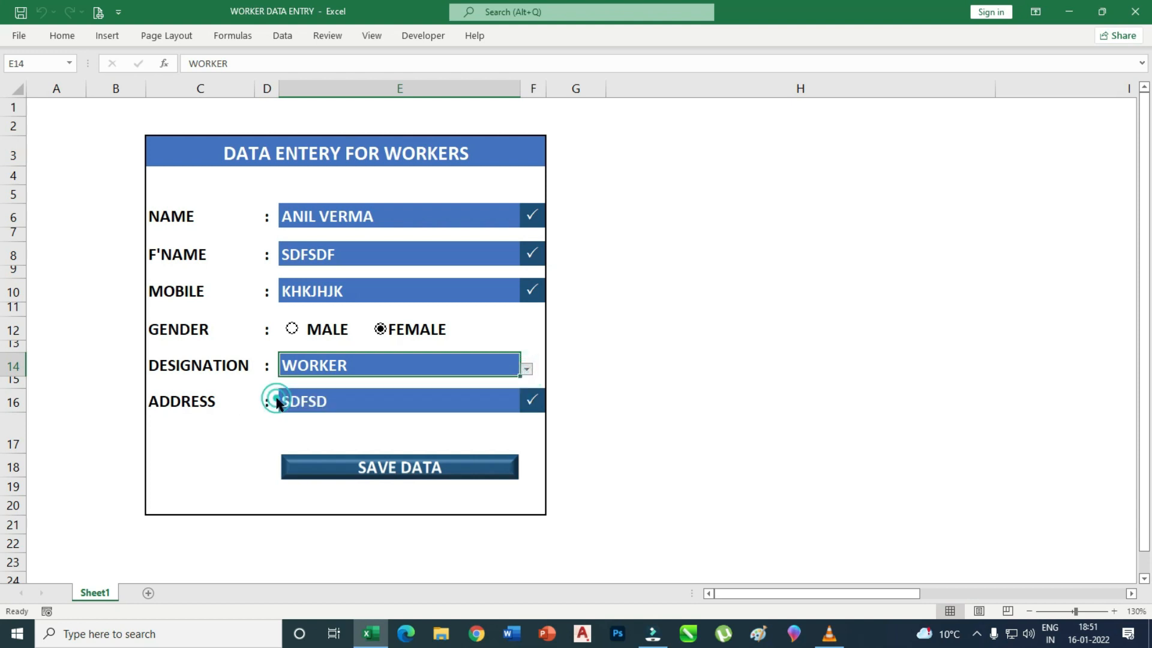
{"action": "left_click", "coordinate": [362, 397]}
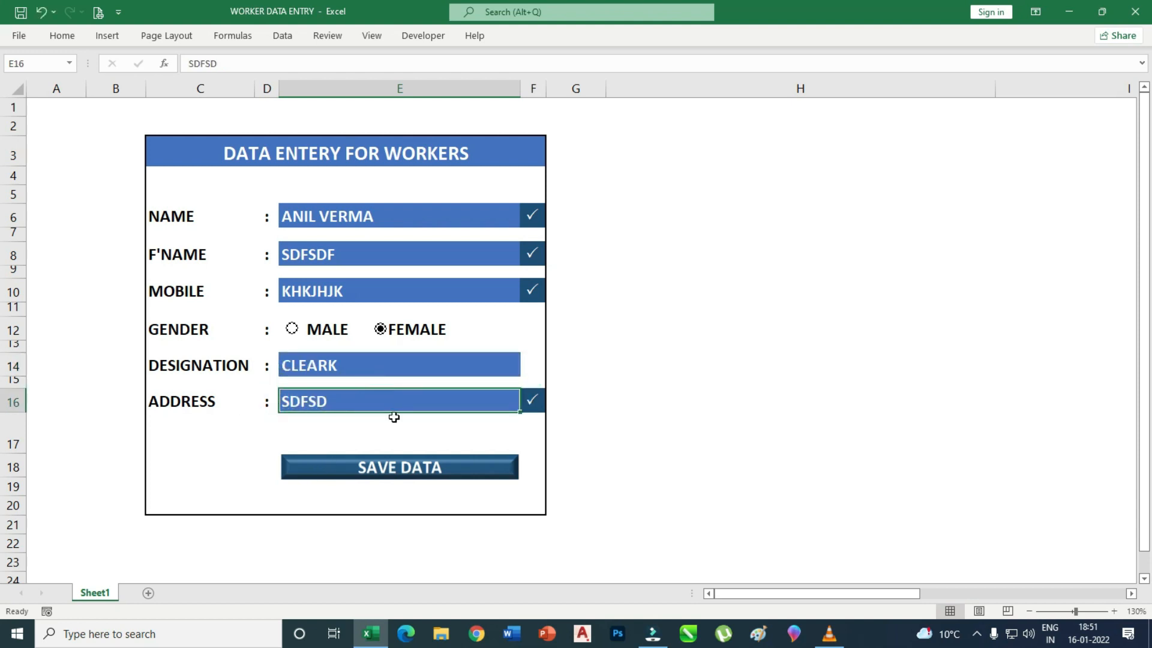
{"action": "type", "text": "4656757GFHH"}
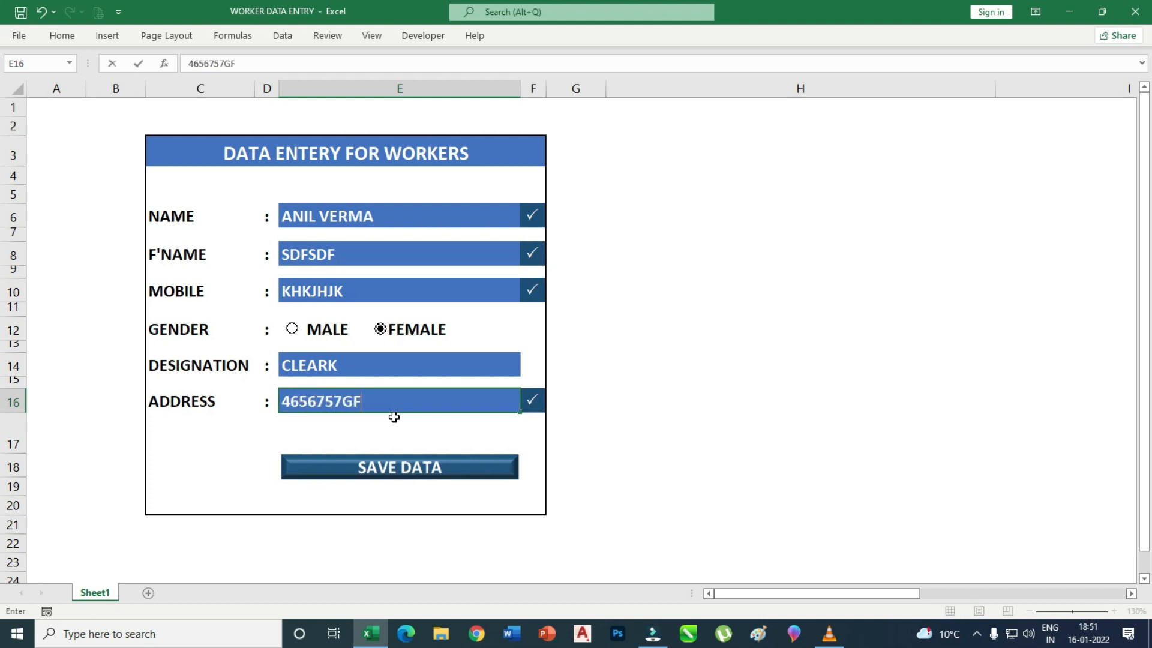
{"action": "left_click", "coordinate": [404, 469]}
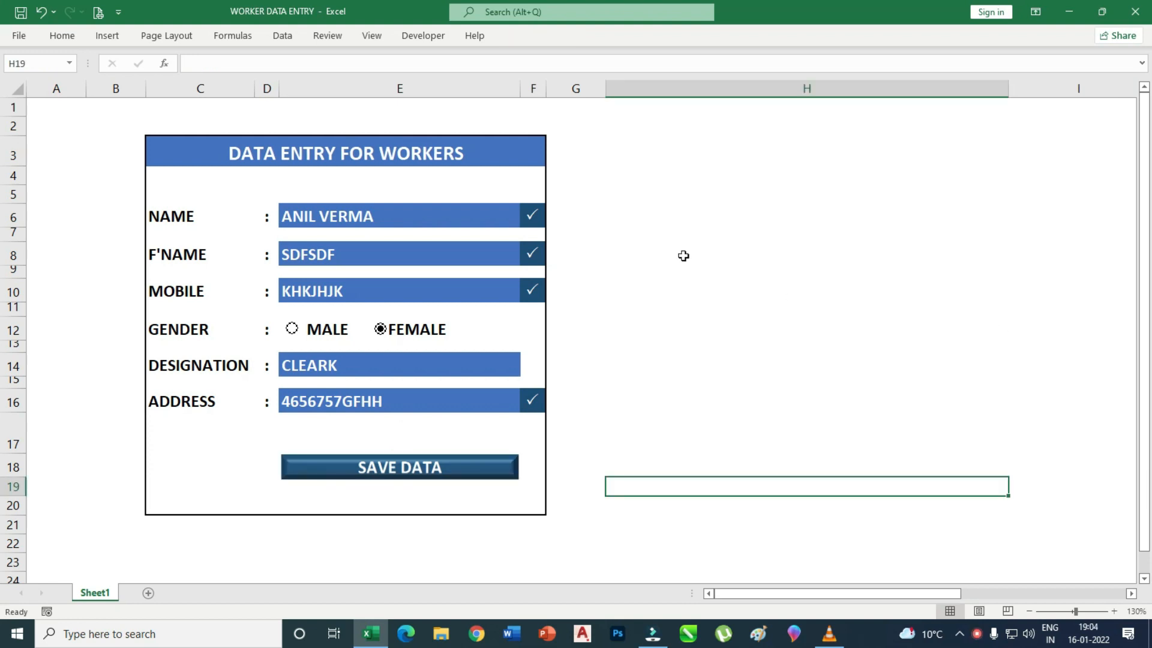
Add Sheet2 and enter the NAME and F'NAME headings in C3 and D3.
{"action": "left_click", "coordinate": [147, 593]}
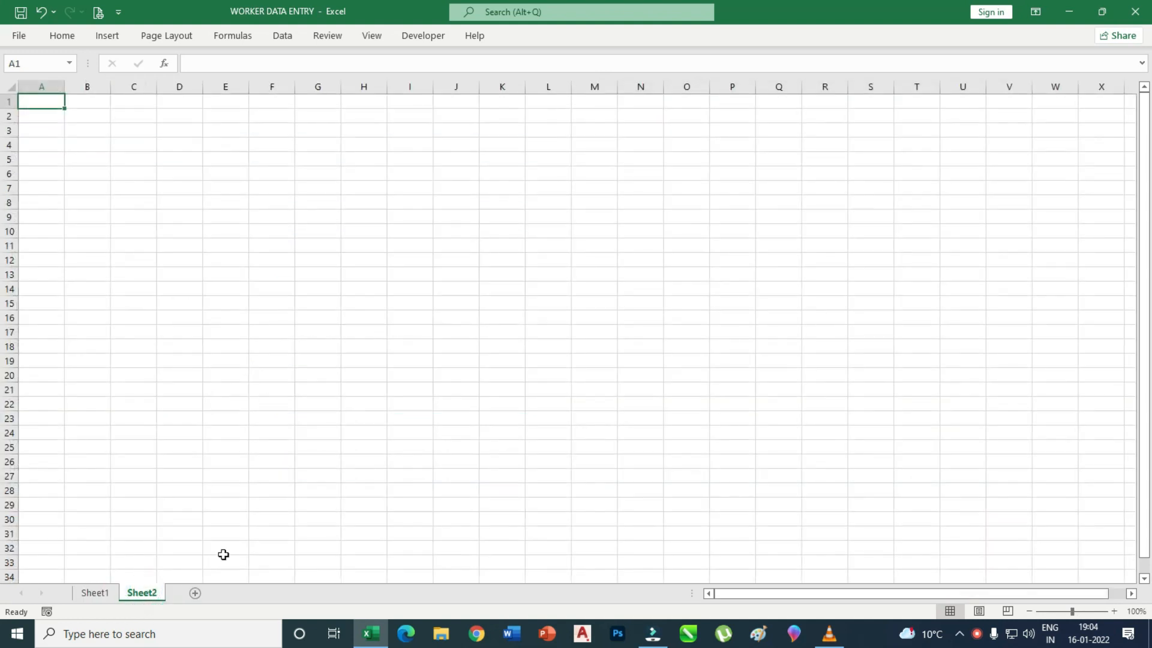
{"action": "left_click", "coordinate": [107, 596]}
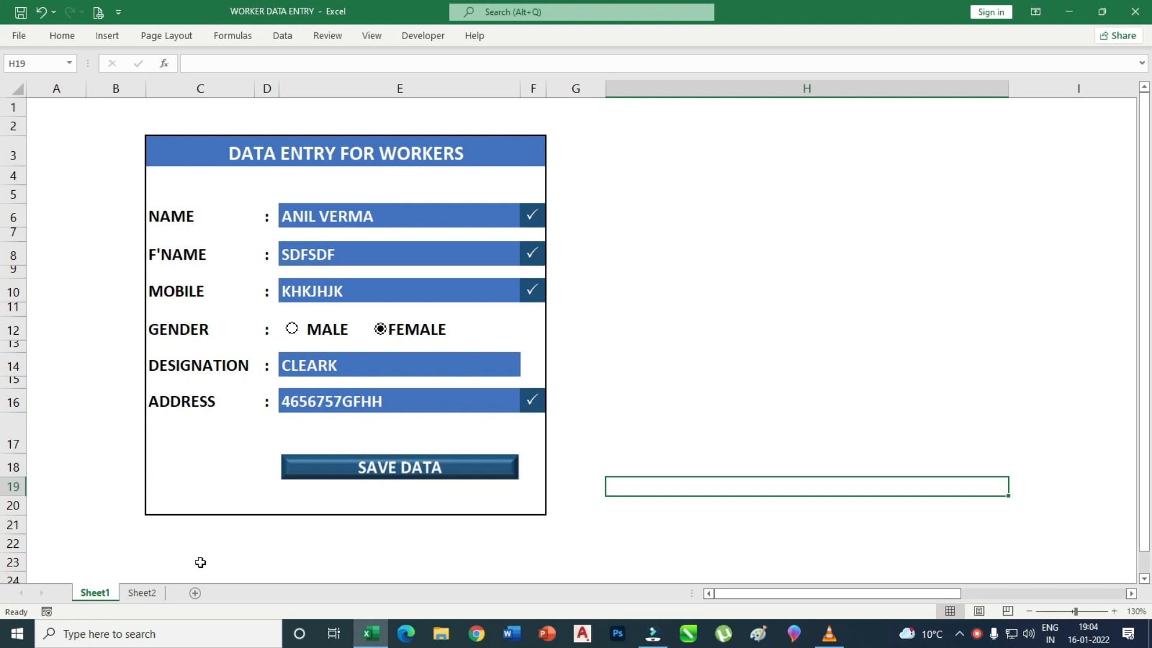
{"action": "left_click", "coordinate": [158, 596]}
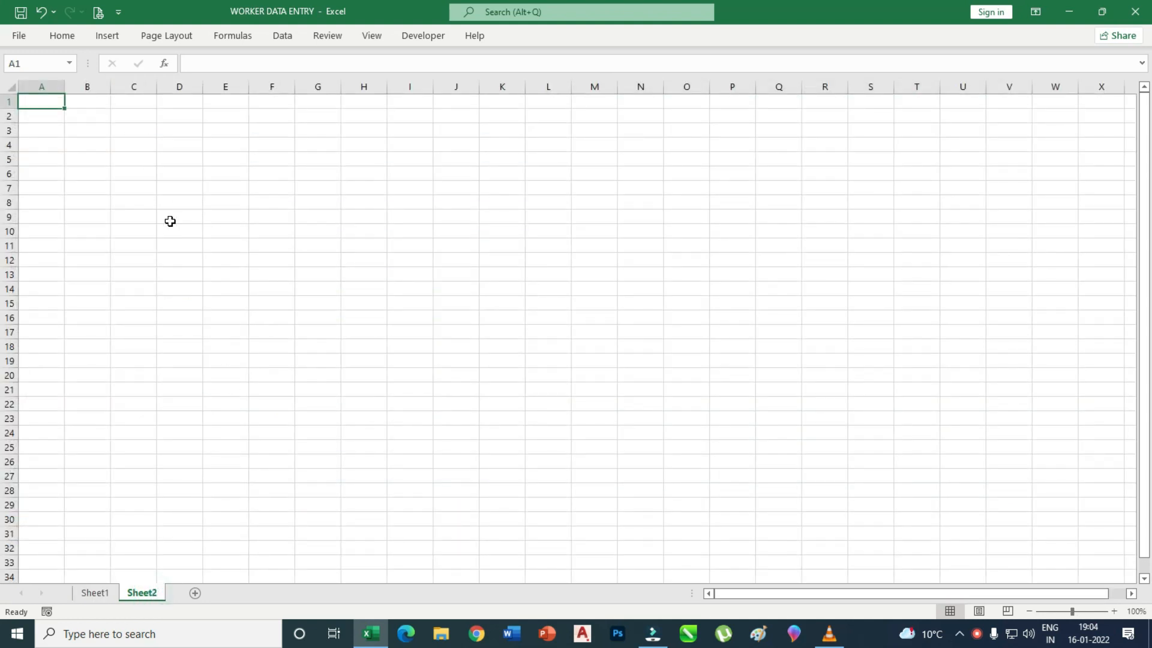
{"action": "left_click", "coordinate": [142, 132]}
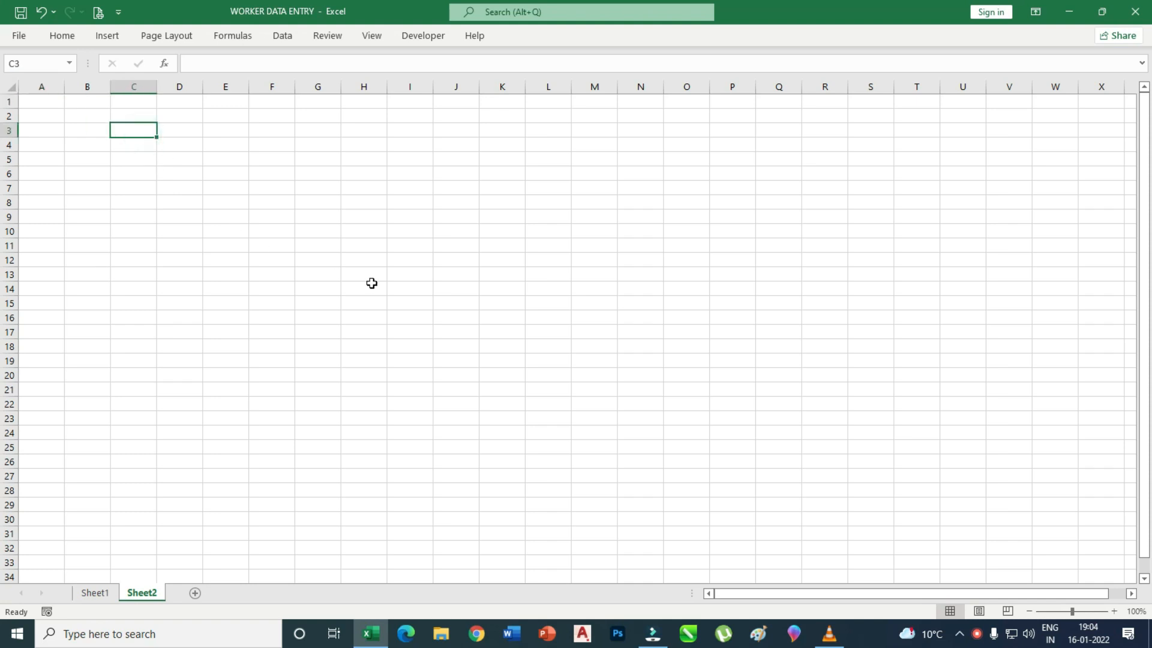
{"action": "type", "text": "NAME"}
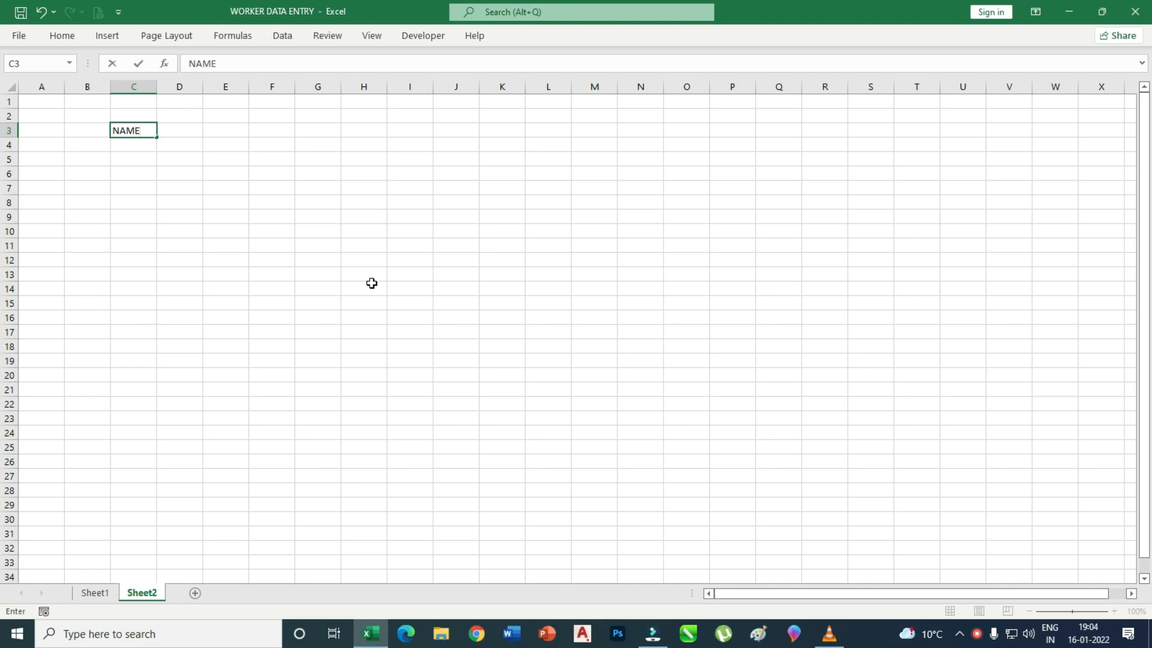
{"action": "left_click", "coordinate": [190, 129]}
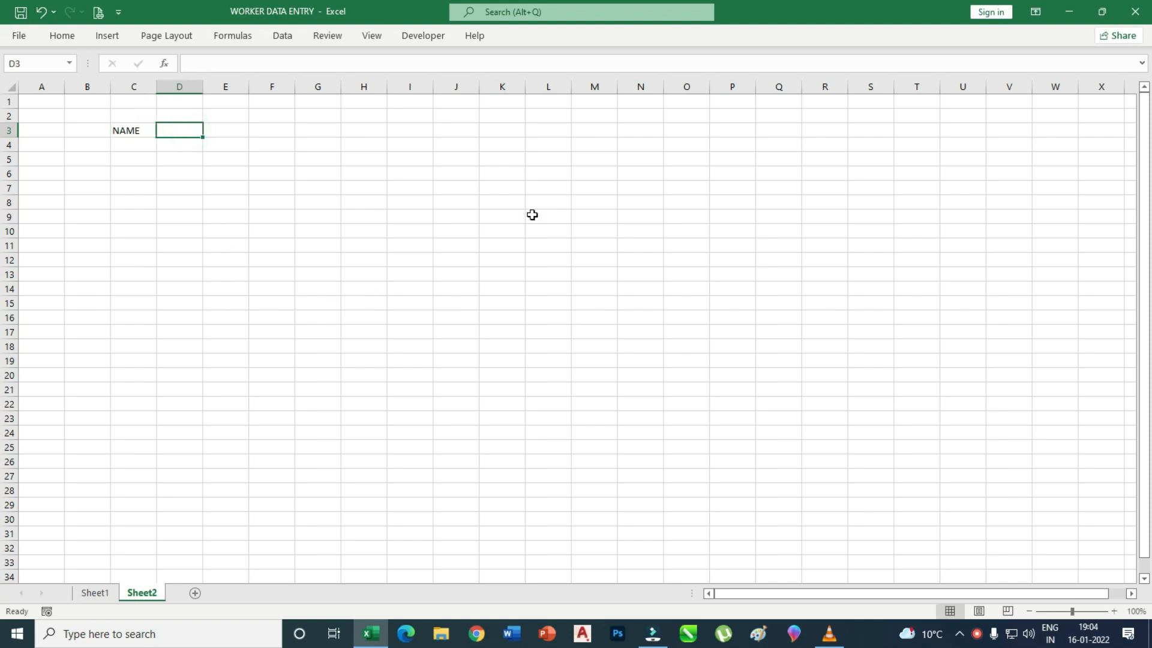
{"action": "type", "text": "F'NAM"}
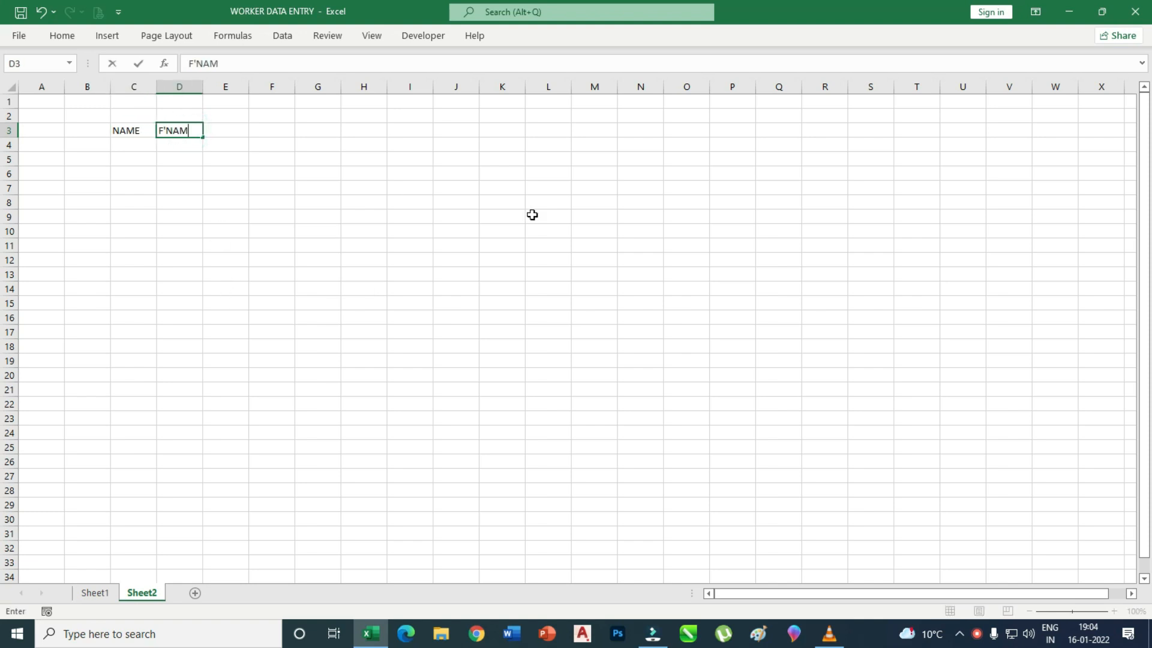
{"action": "type", "text": "E"}
{"action": "left_click", "coordinate": [228, 129]}
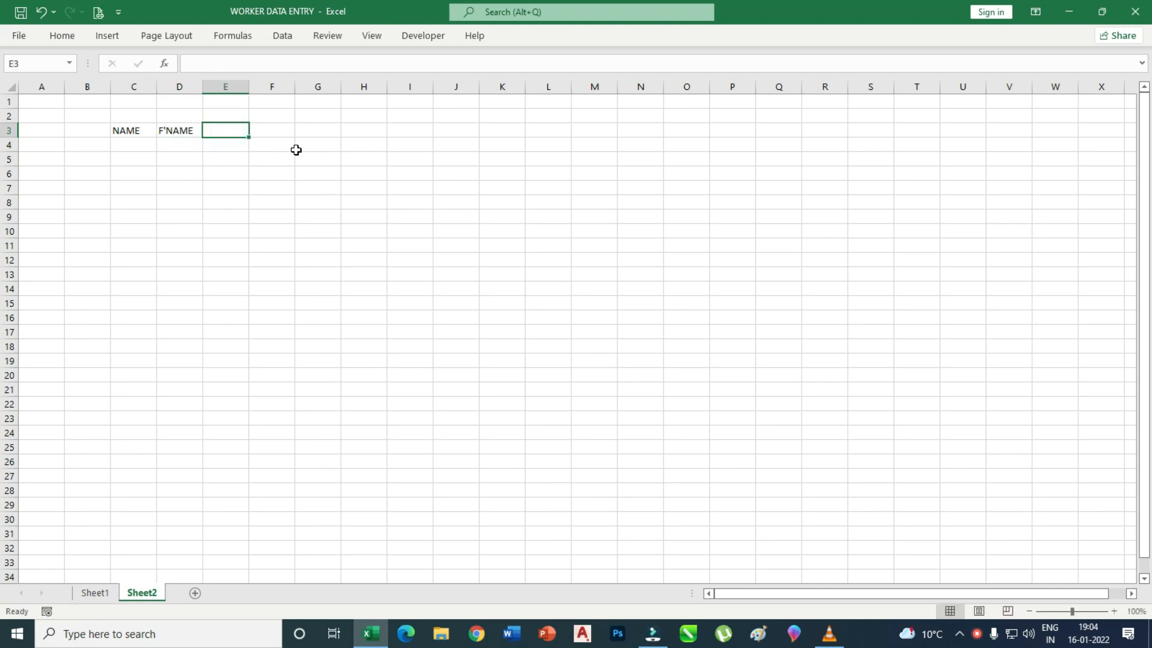
Enter the MOBILE, GENDER, DESIGNATION and ADD headings across E3:H3.
{"action": "type", "text": "MOBILE"}
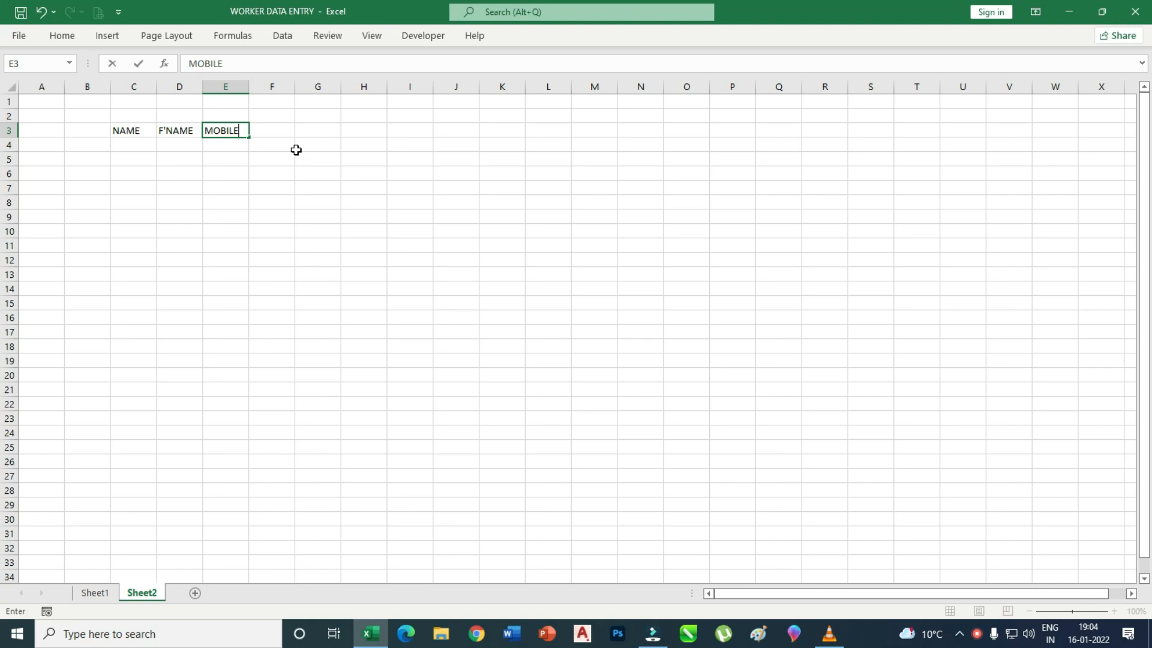
{"action": "left_click", "coordinate": [270, 135]}
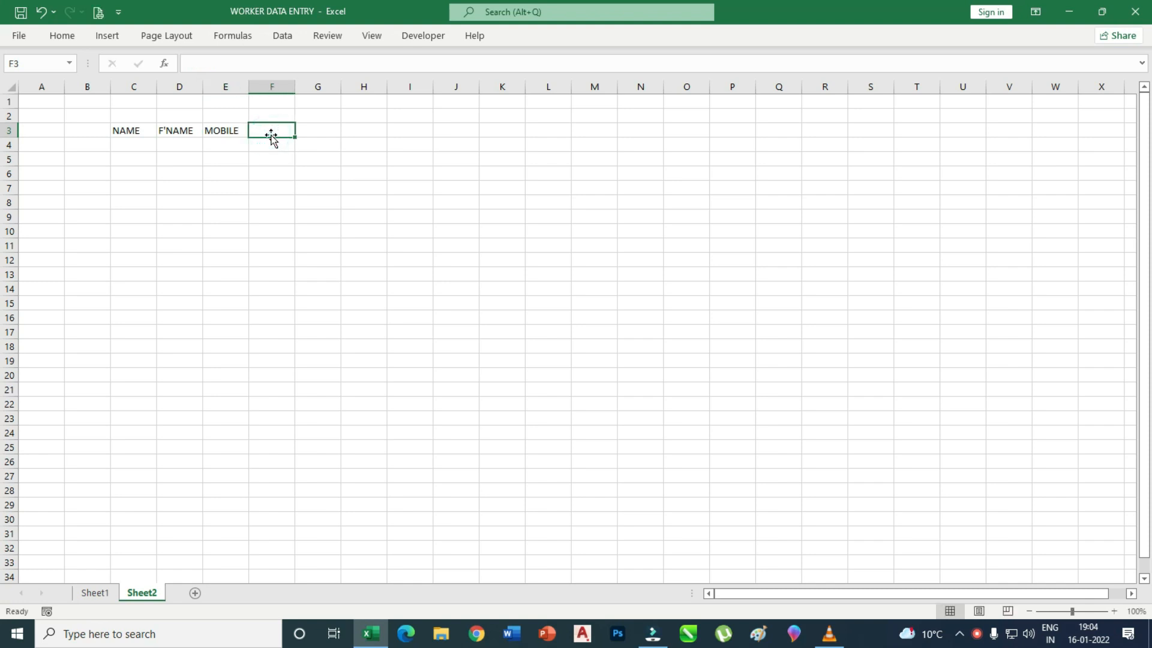
{"action": "type", "text": "GENDER"}
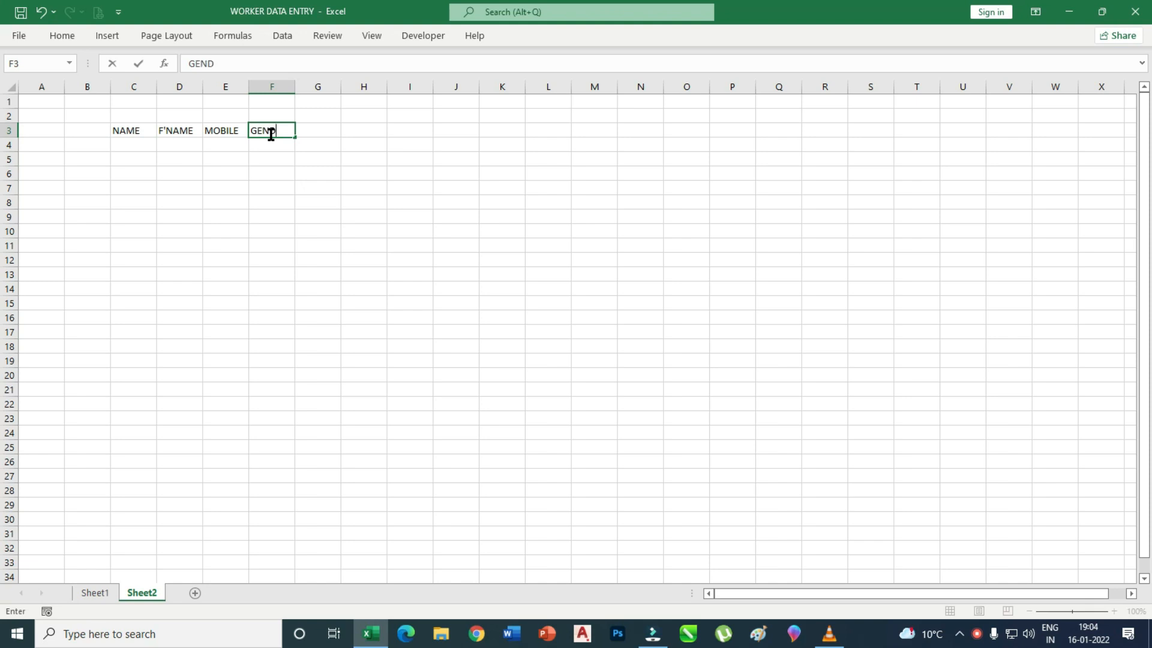
{"action": "left_click", "coordinate": [319, 130]}
{"action": "type", "text": "DESIGNATION"}
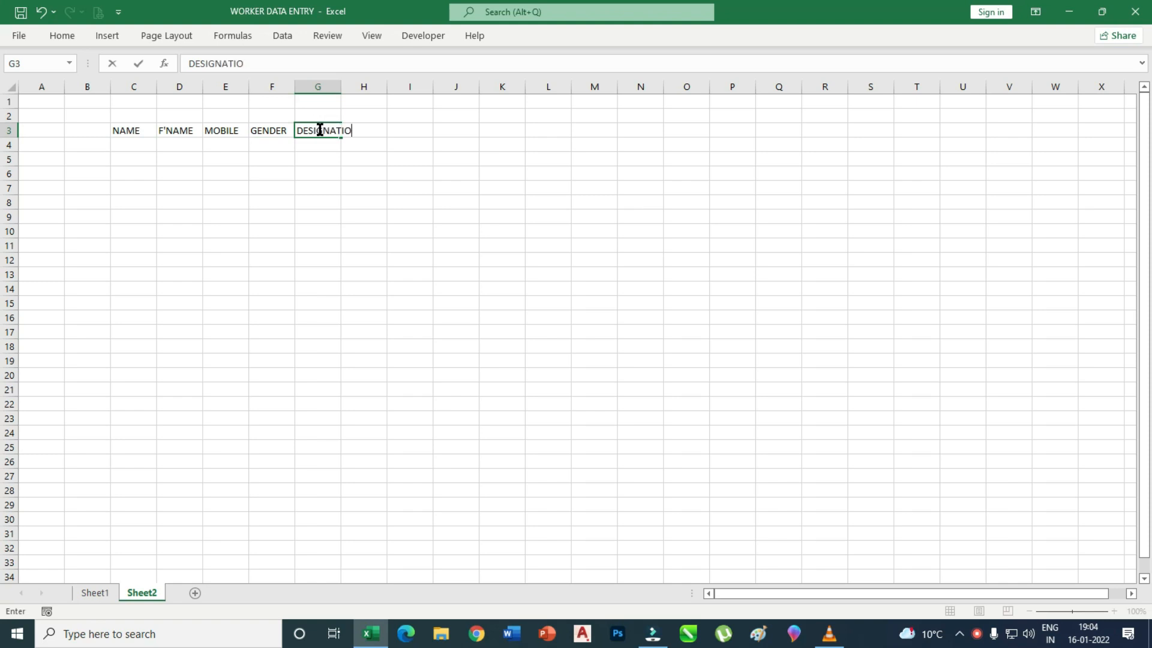
{"action": "left_click", "coordinate": [393, 171]}
{"action": "left_click", "coordinate": [380, 128]}
{"action": "type", "text": "A"}
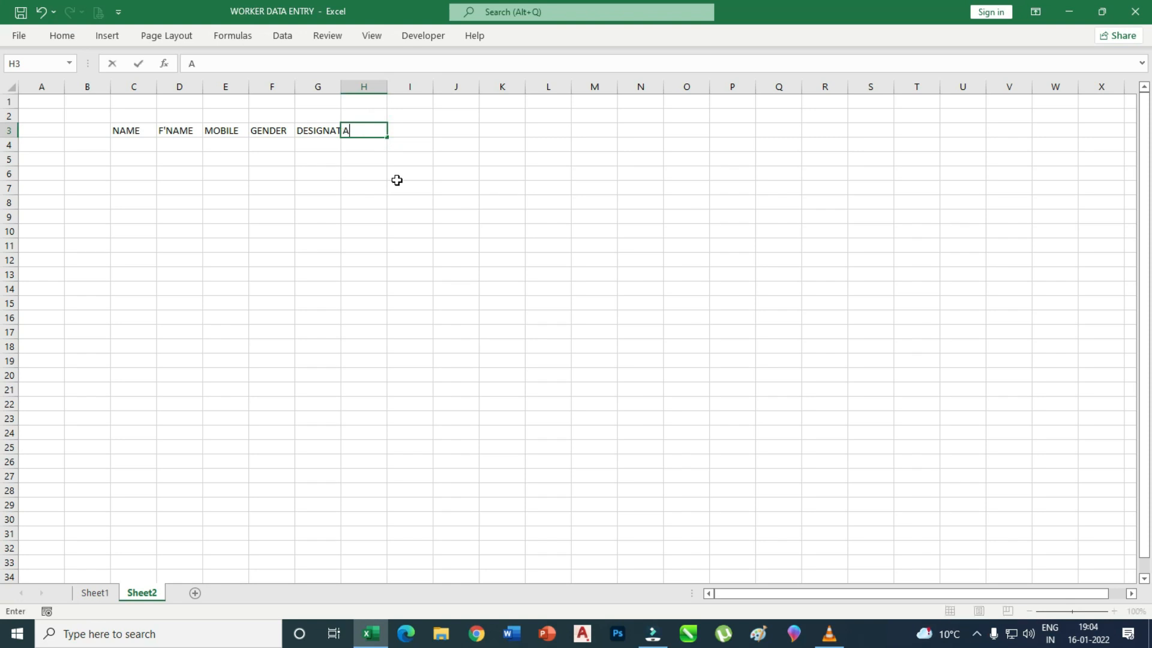
{"action": "type", "text": "DD"}
Widen columns C–H and give the heading row a gold fill with 14-point text.
{"action": "left_click_drag", "start_coordinate": [395, 176], "coordinate": [396, 189]}
{"action": "left_click_drag", "start_coordinate": [136, 87], "coordinate": [384, 92]}
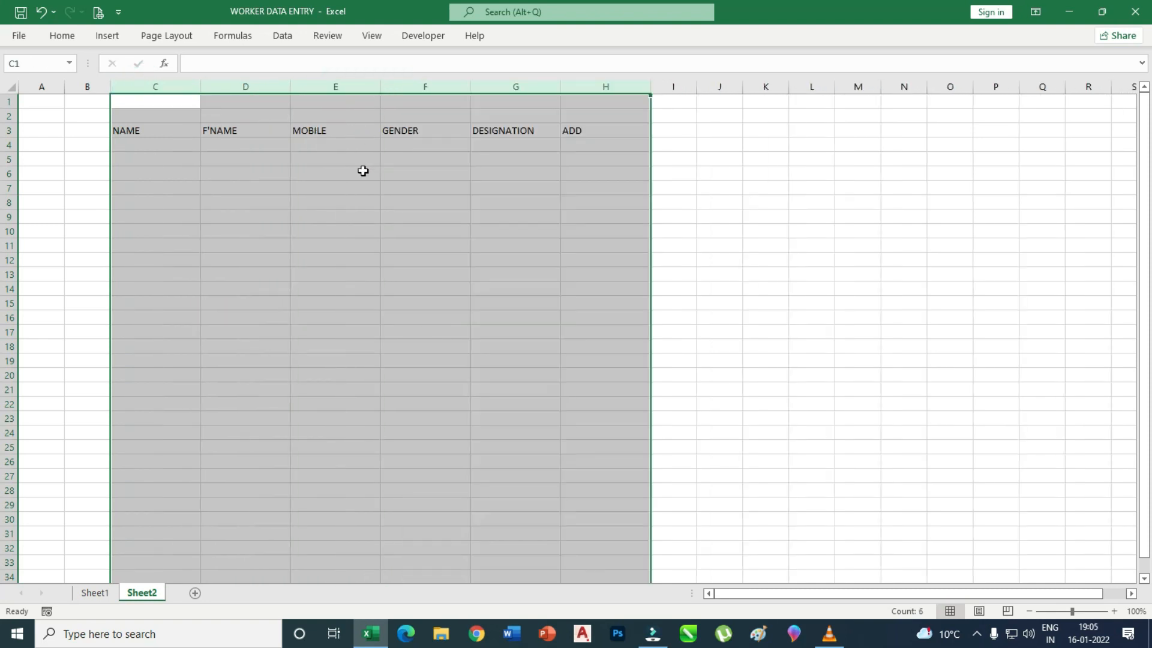
{"action": "left_click", "coordinate": [357, 227]}
{"action": "left_click_drag", "start_coordinate": [170, 129], "coordinate": [579, 129]}
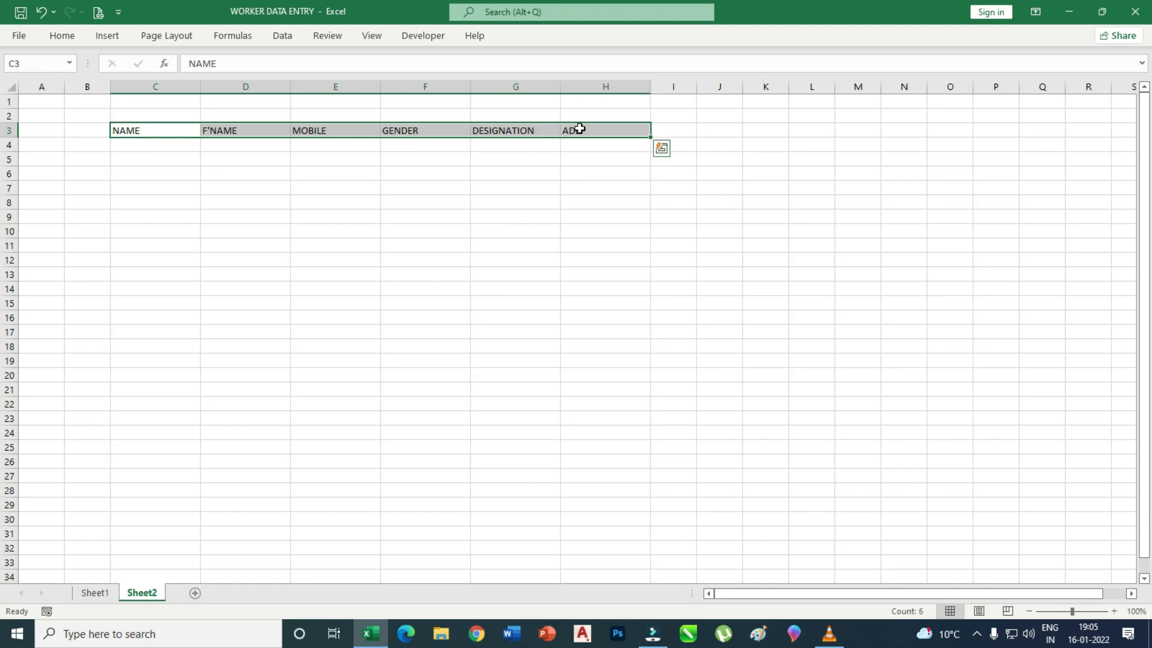
{"action": "left_click", "coordinate": [74, 37]}
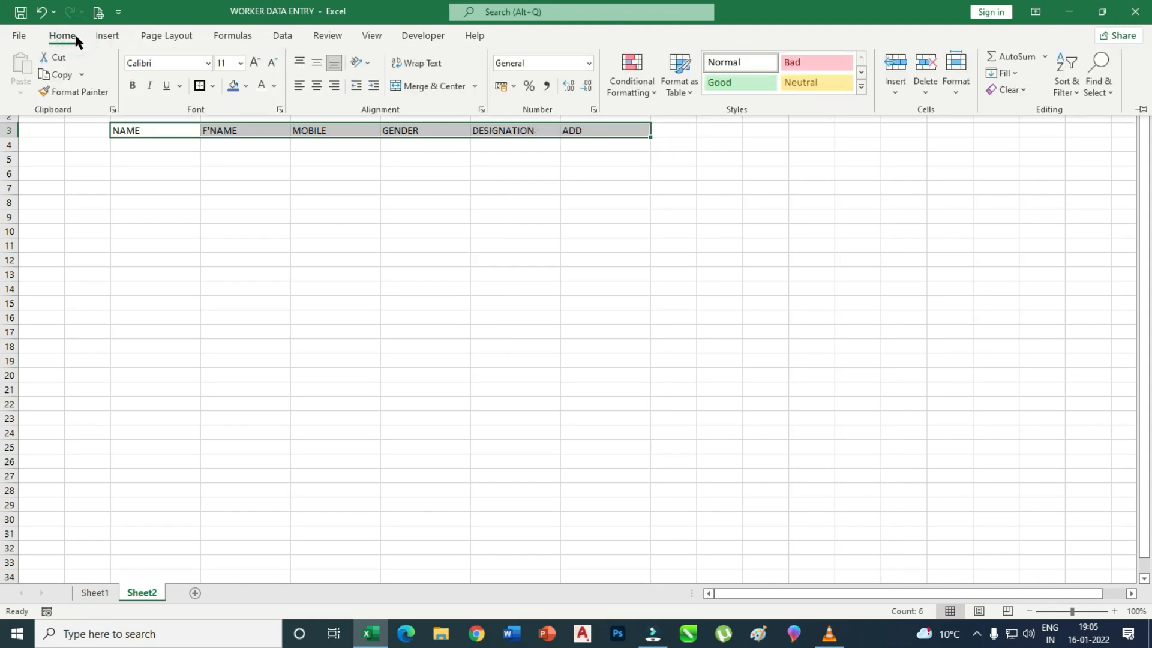
{"action": "left_click", "coordinate": [246, 86]}
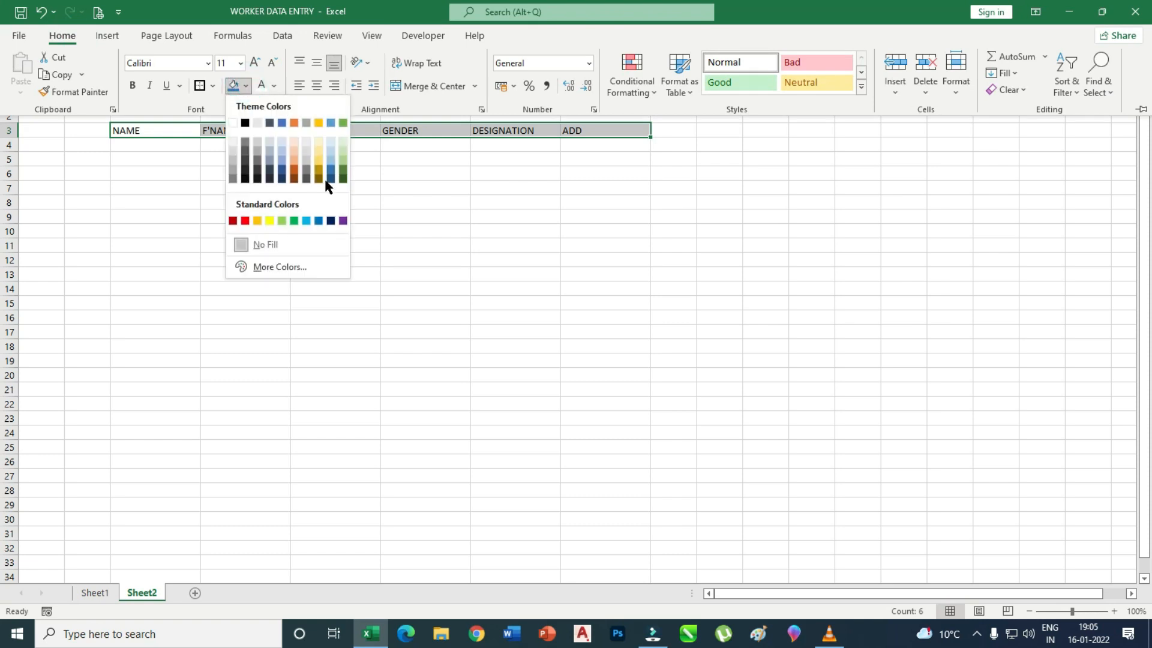
{"action": "left_click", "coordinate": [319, 149]}
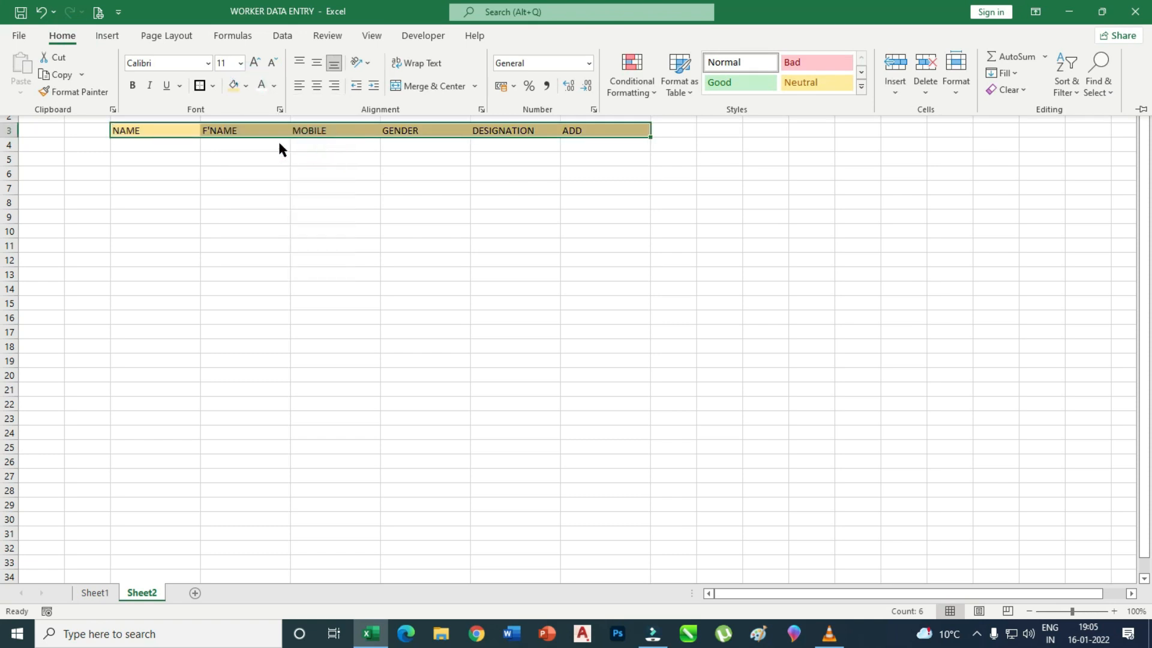
{"action": "left_click", "coordinate": [257, 62]}
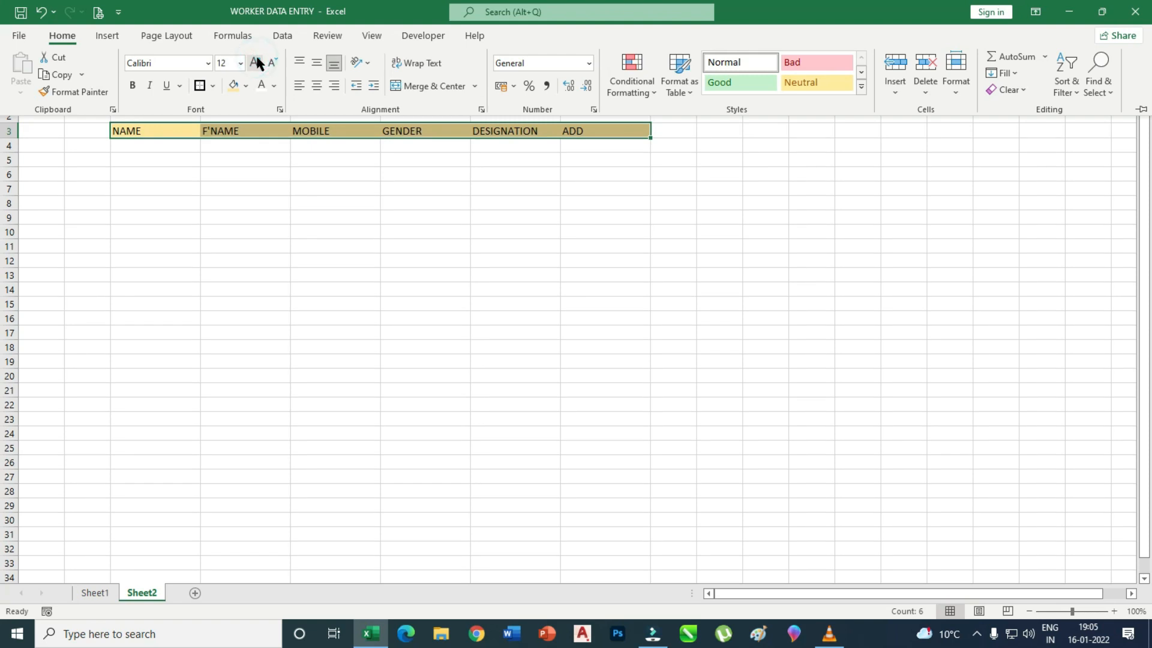
{"action": "left_click", "coordinate": [257, 62]}
{"action": "left_click", "coordinate": [546, 226]}
Widen column G to fit DESIGNATION and centre the heading text.
{"action": "left_click_drag", "start_coordinate": [564, 92], "coordinate": [573, 91]}
{"action": "left_click", "coordinate": [620, 215]}
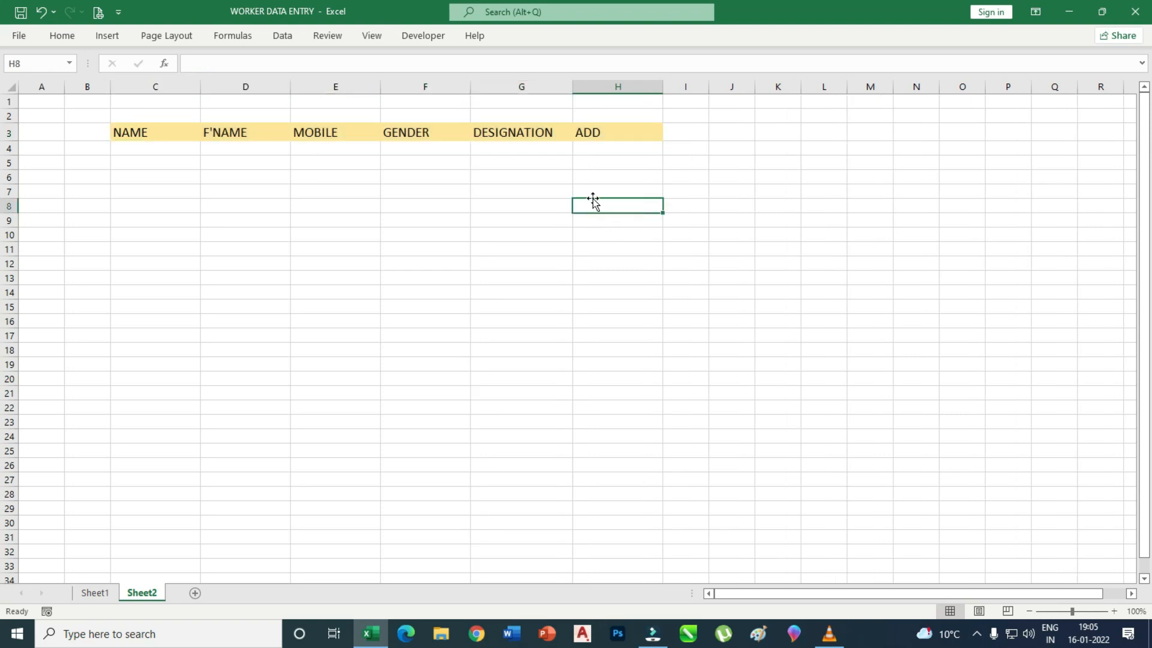
{"action": "left_click_drag", "start_coordinate": [167, 132], "coordinate": [606, 133]}
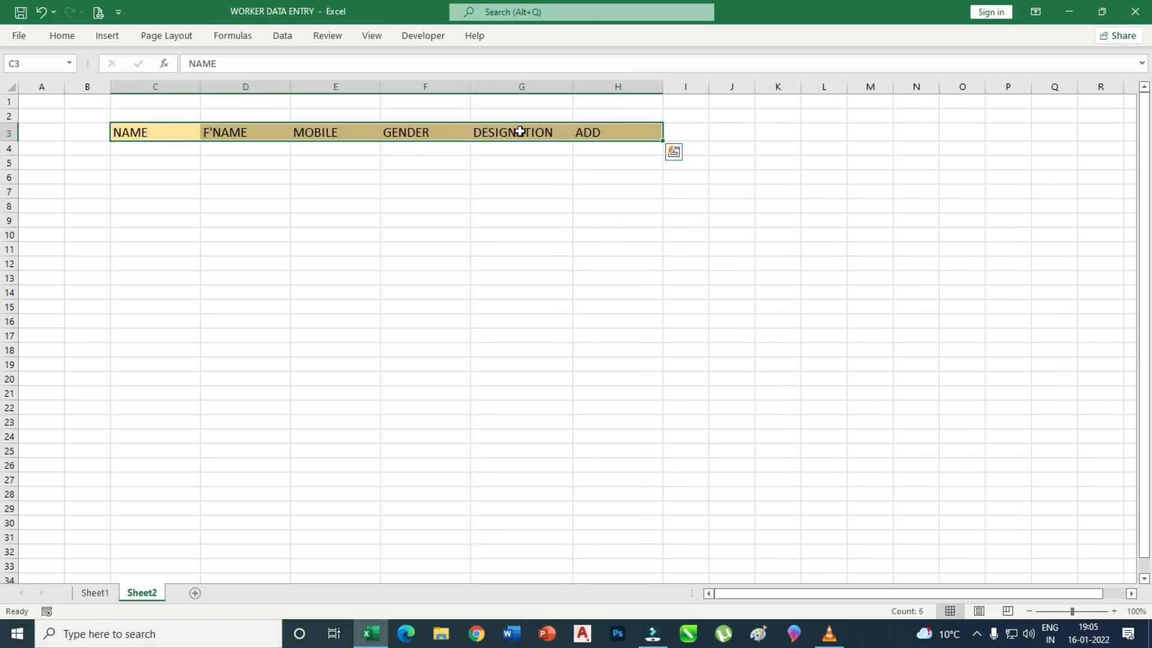
{"action": "left_click", "coordinate": [62, 36]}
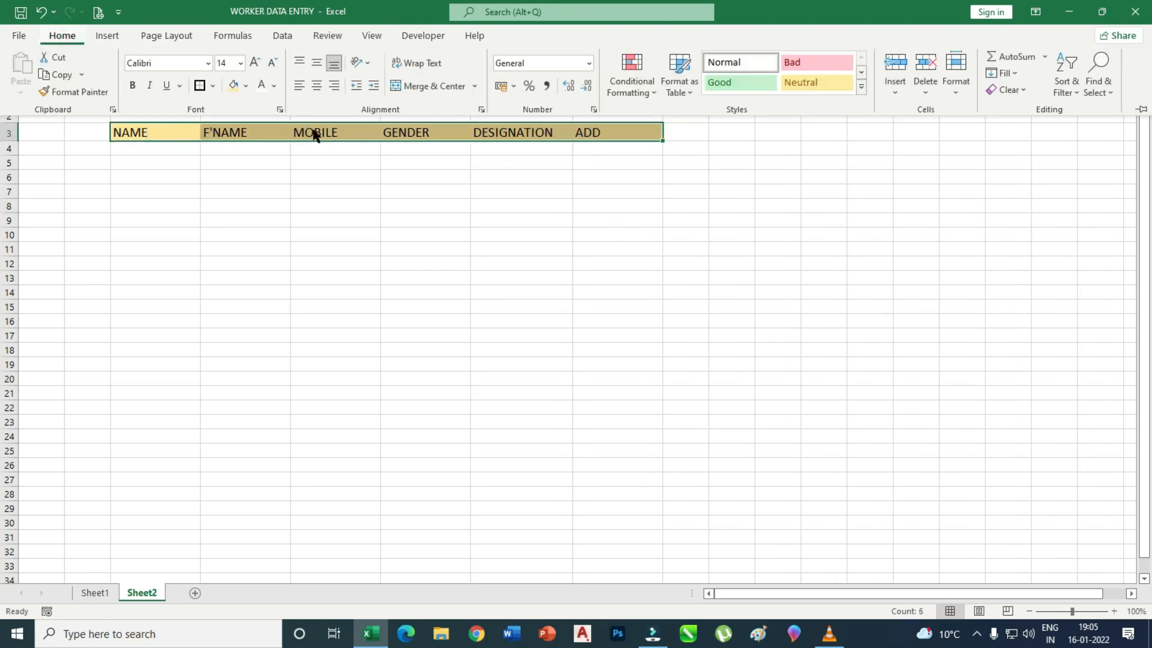
{"action": "left_click", "coordinate": [317, 86]}
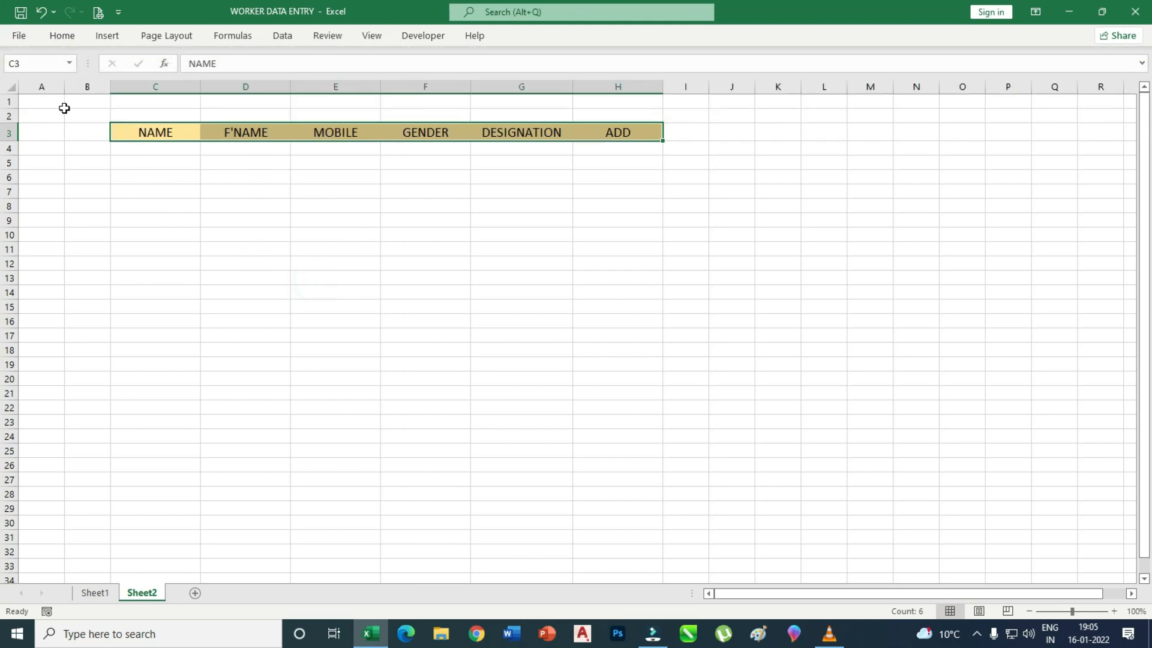
Delete empty column A and select B3:G8 as the table range.
{"action": "right_click", "coordinate": [45, 88]}
{"action": "left_click", "coordinate": [111, 226]}
{"action": "left_click", "coordinate": [264, 246]}
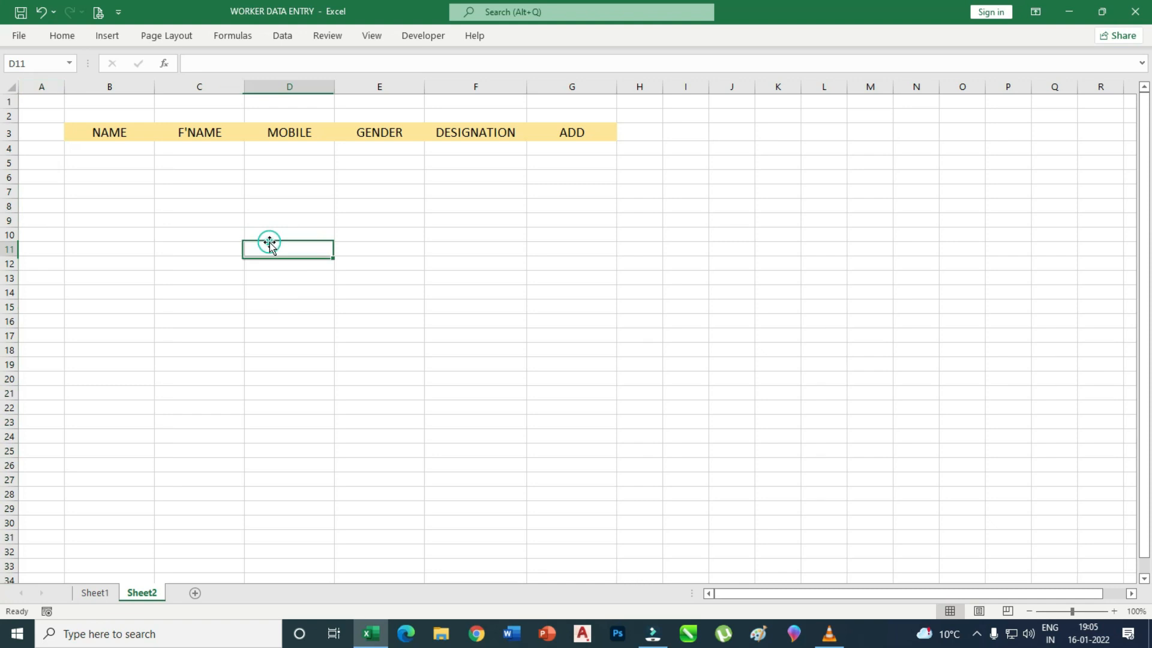
{"action": "left_click", "coordinate": [116, 125]}
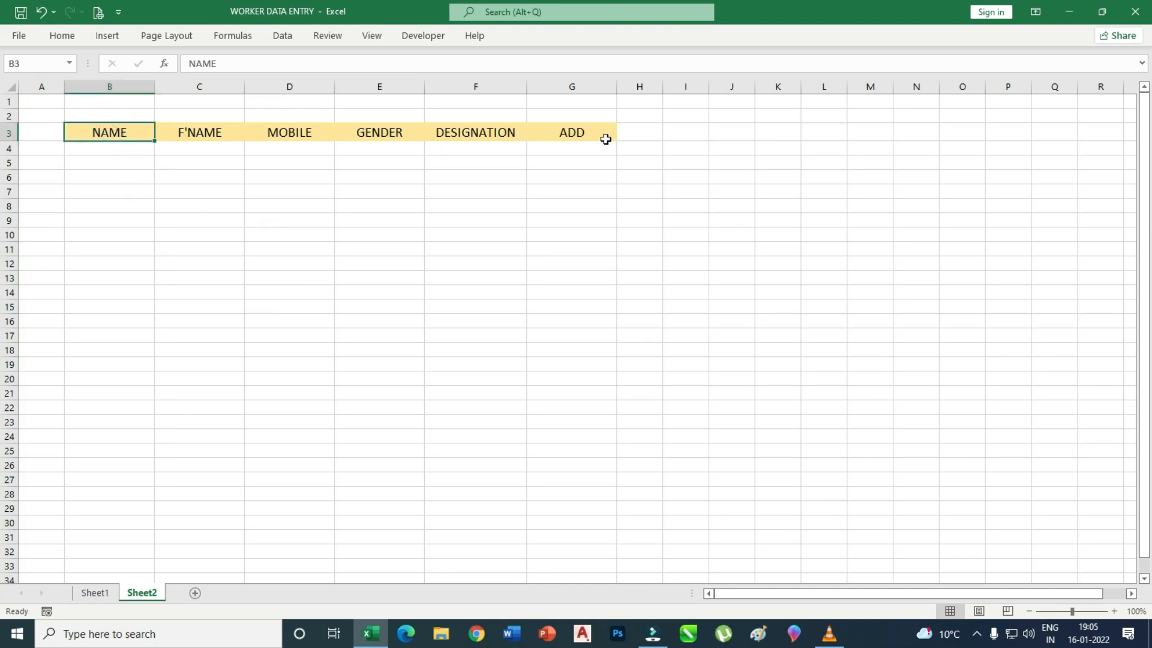
{"action": "left_click", "coordinate": [141, 206]}
{"action": "left_click_drag", "start_coordinate": [109, 132], "coordinate": [565, 208]}
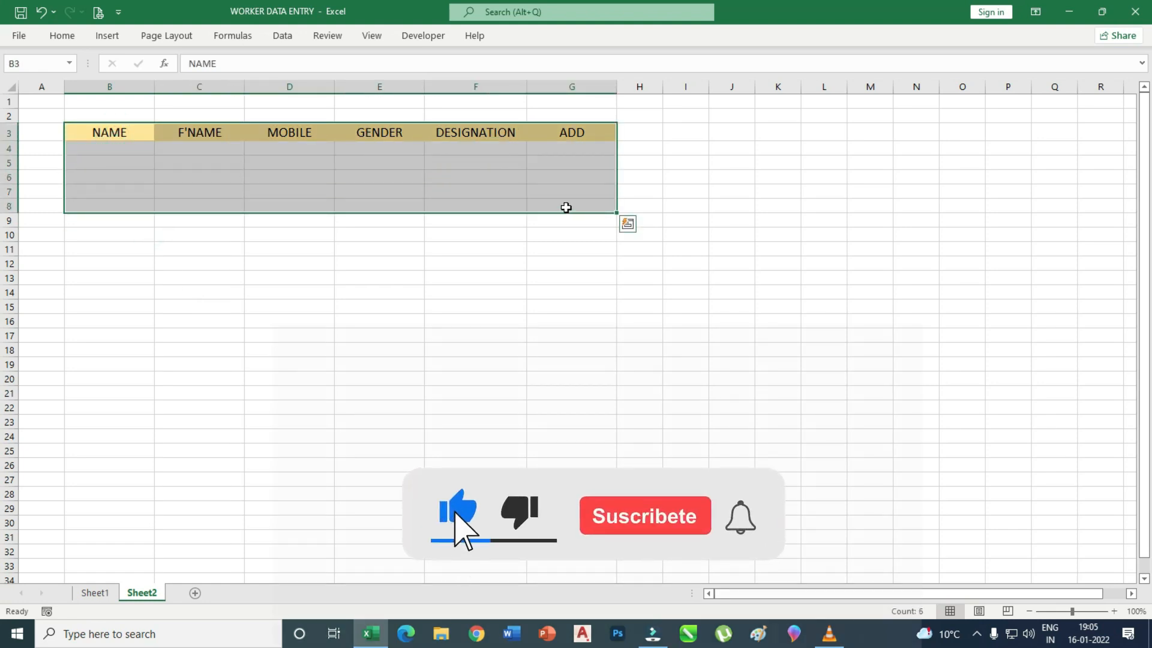
Convert B3:G8 into a table with the first row as headers.
{"action": "key", "text": "ctrl+t"}
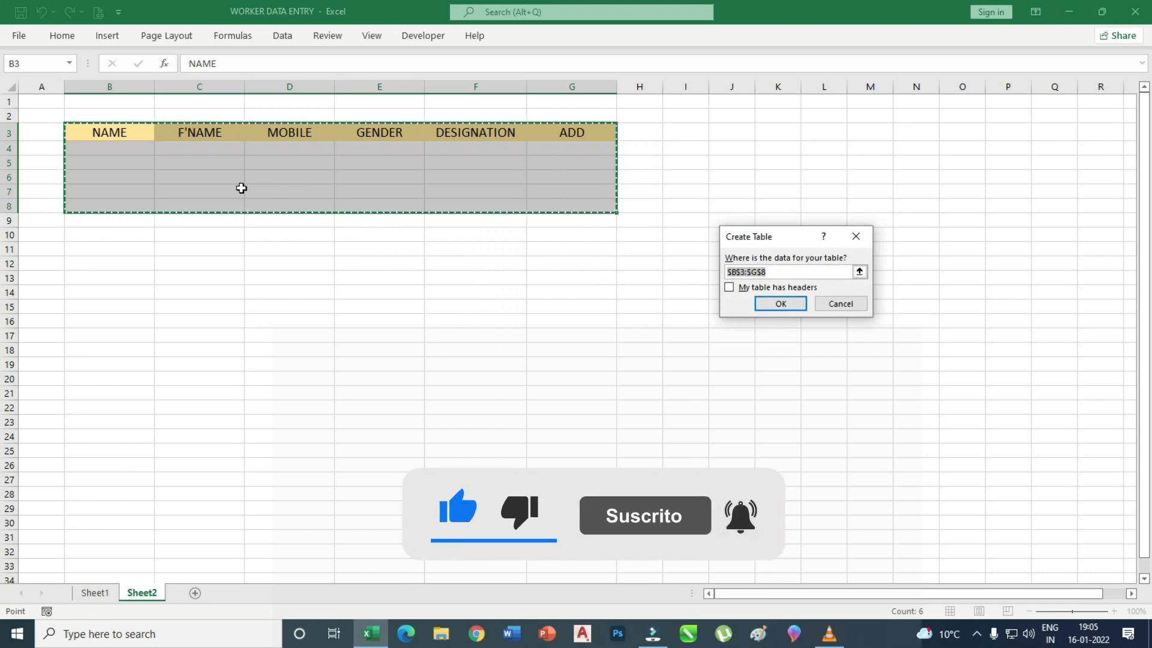
{"action": "left_click", "coordinate": [729, 287]}
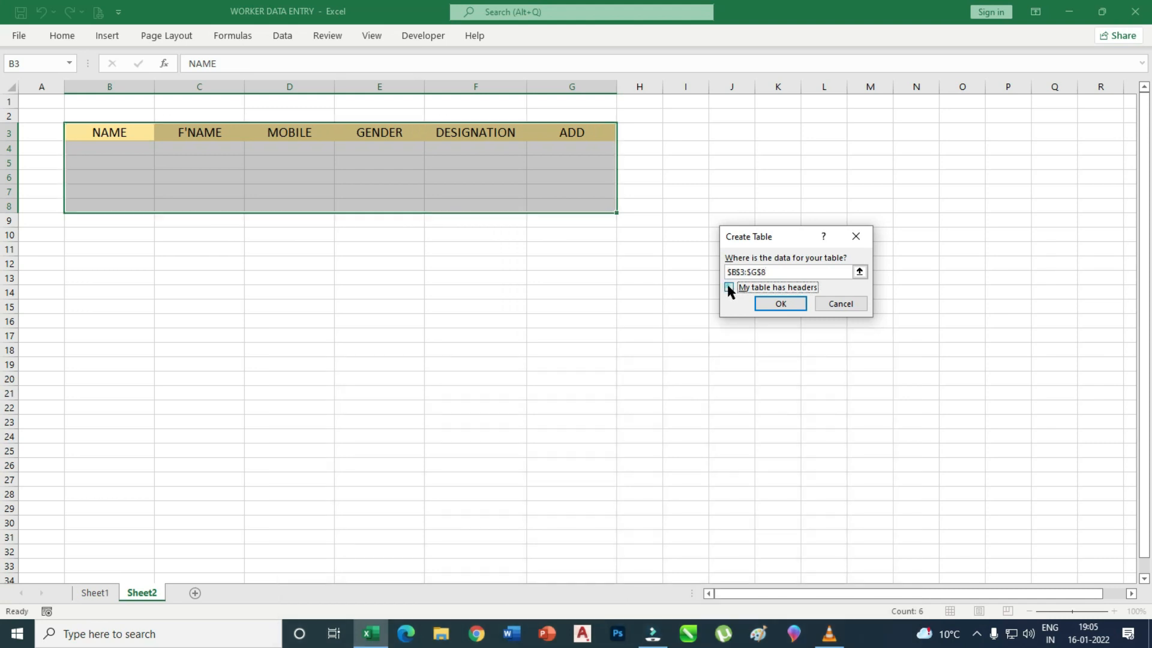
{"action": "left_click", "coordinate": [785, 311]}
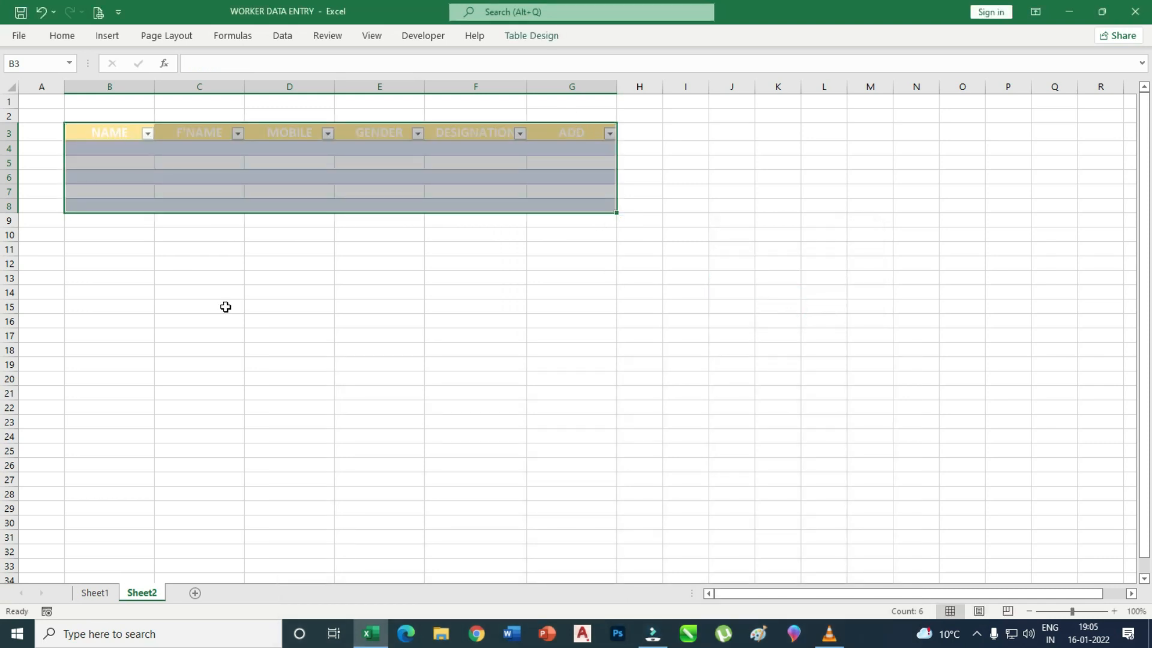
{"action": "left_click", "coordinate": [278, 324]}
Style the table as White, Table Style Light 8.
{"action": "left_click_drag", "start_coordinate": [114, 147], "coordinate": [583, 203]}
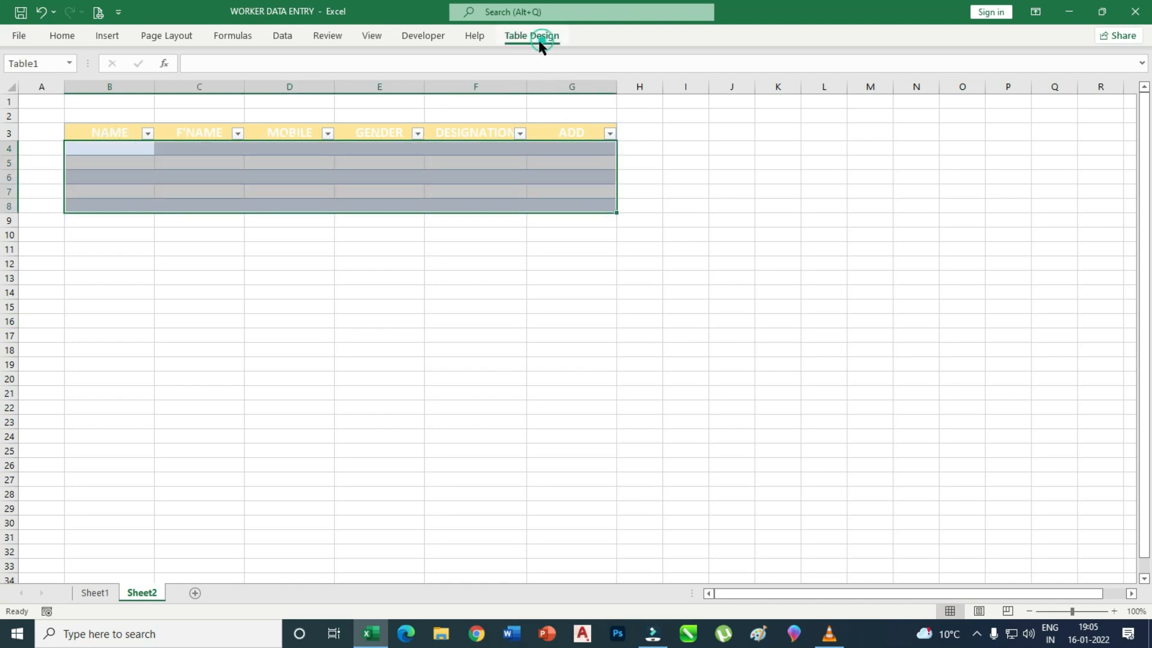
{"action": "left_click", "coordinate": [539, 41]}
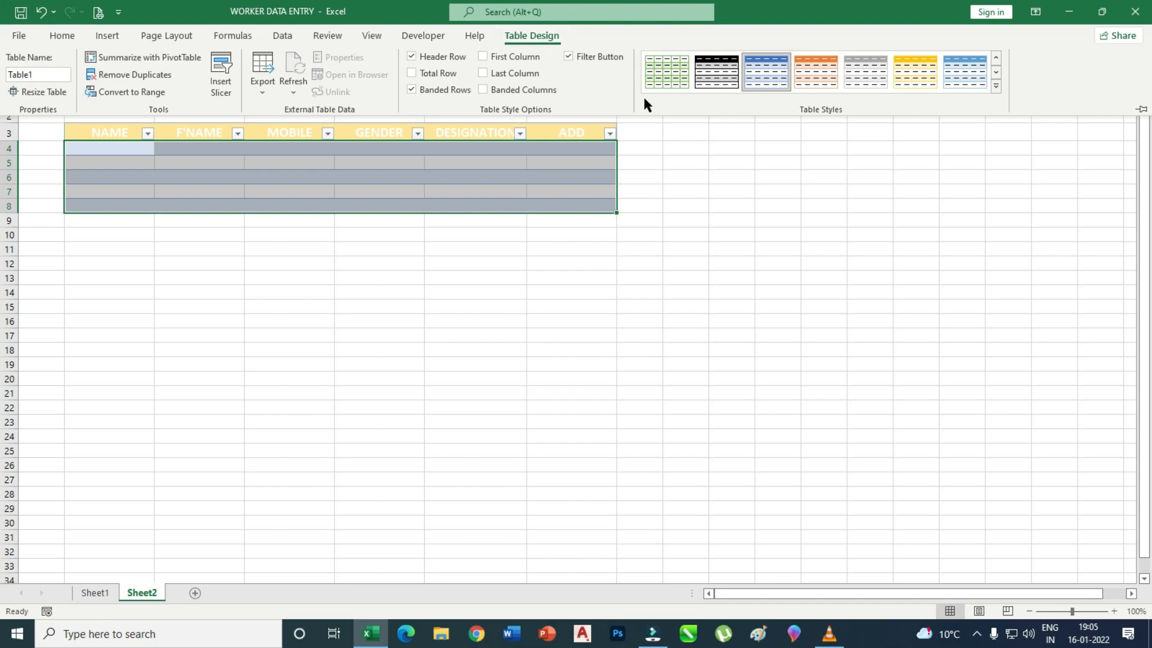
{"action": "left_click", "coordinate": [999, 58]}
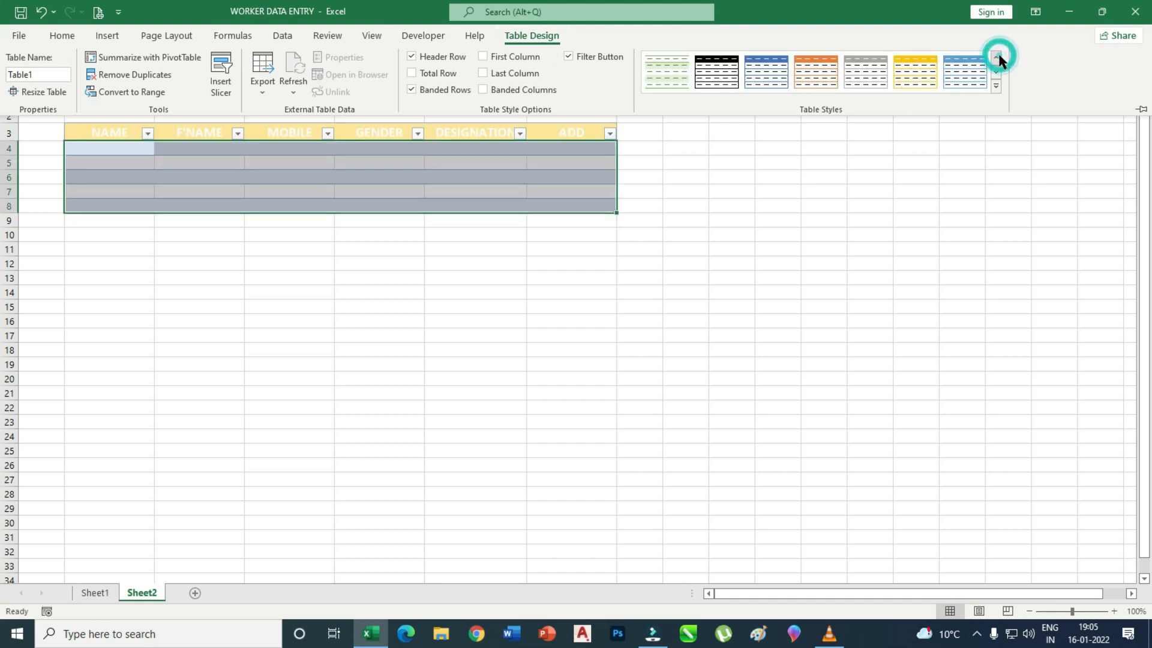
{"action": "left_click", "coordinate": [997, 86]}
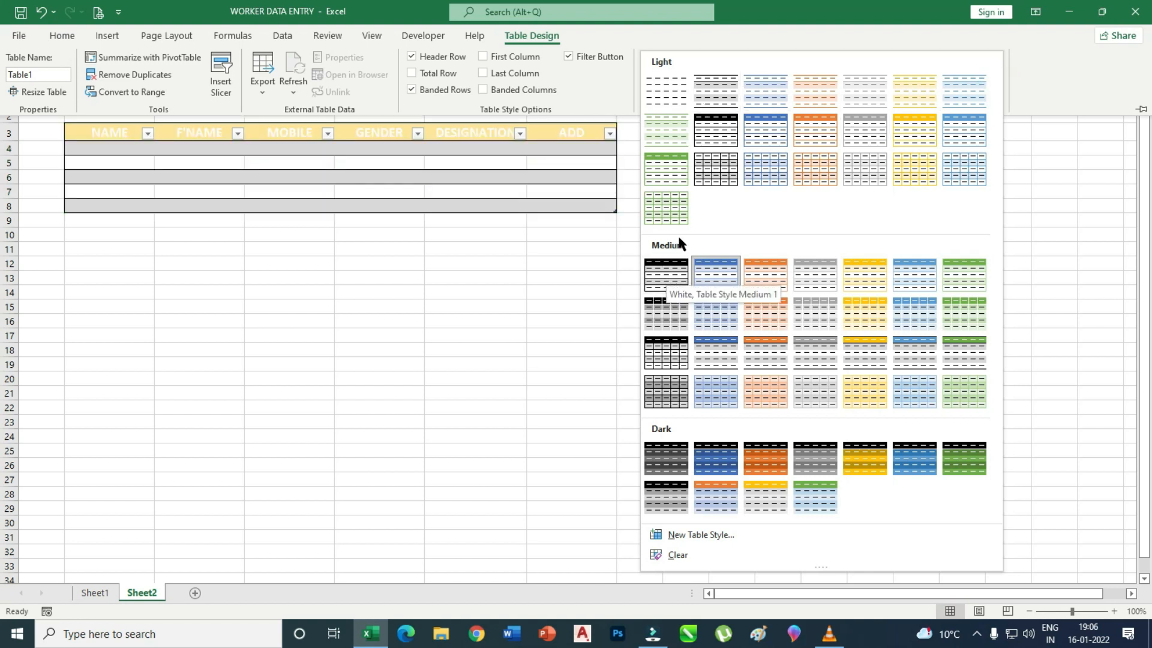
{"action": "left_click", "coordinate": [728, 144]}
{"action": "key", "text": "ctrl+F1"}
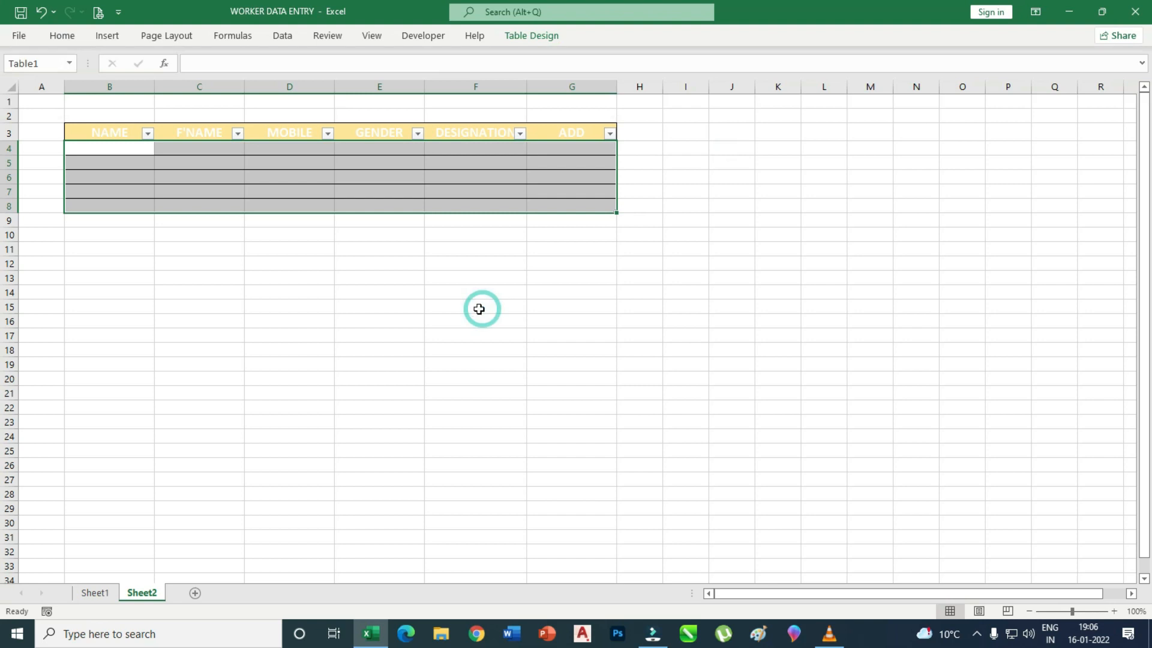
{"action": "left_click", "coordinate": [331, 311]}
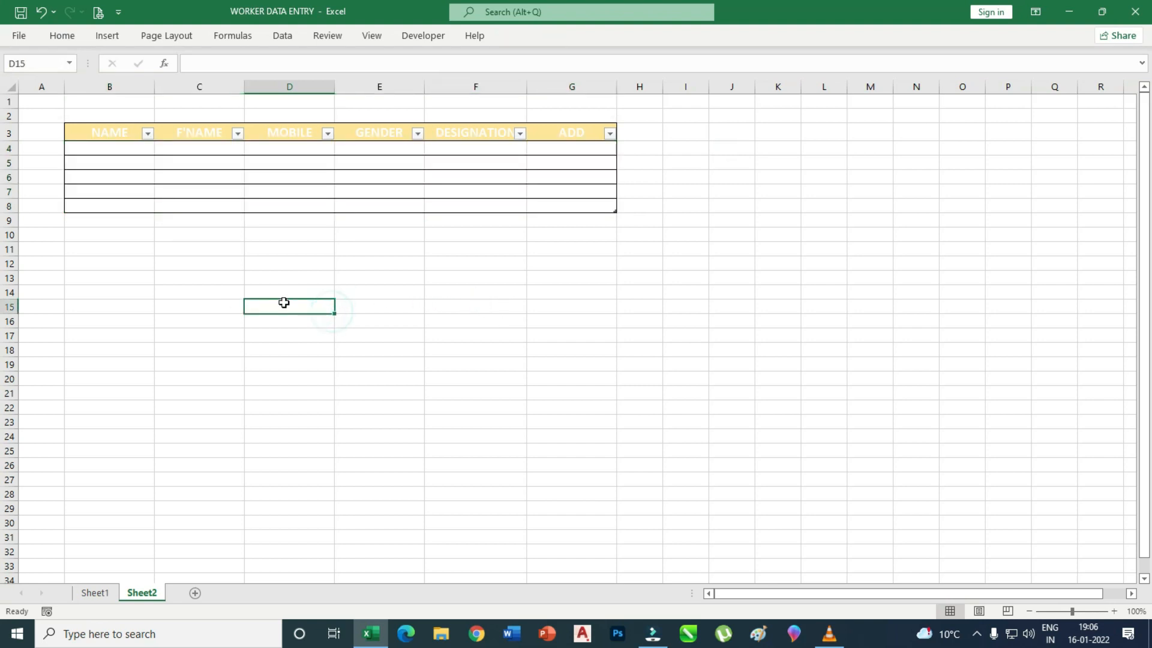
{"action": "left_click", "coordinate": [96, 592]}
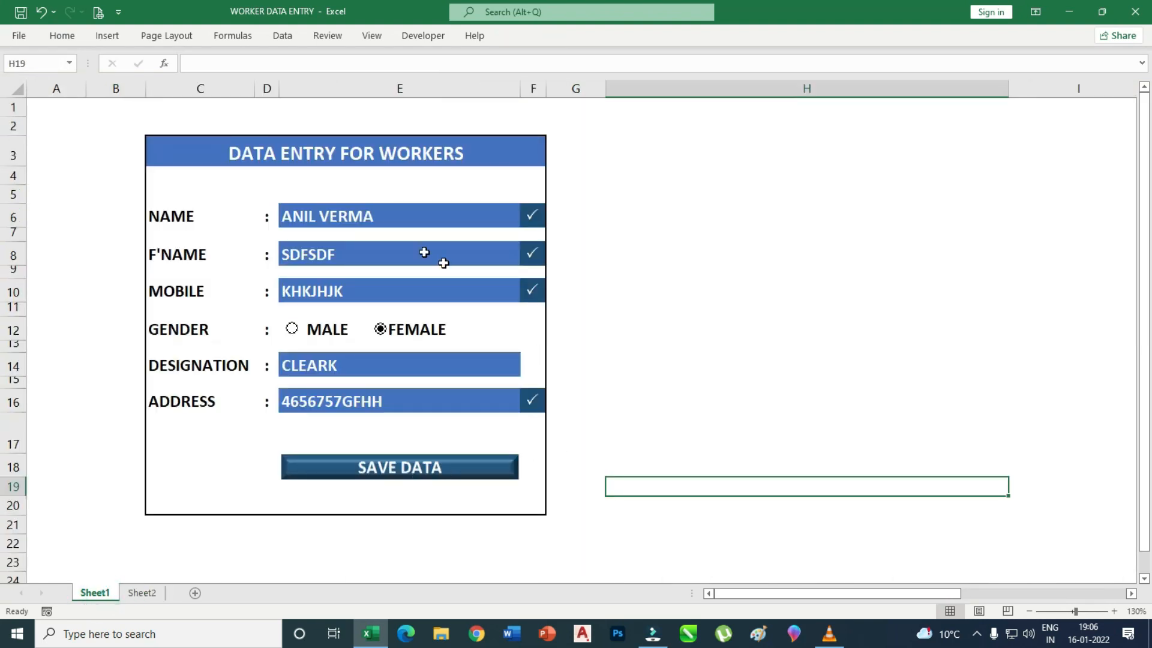
{"action": "left_click_drag", "start_coordinate": [841, 593], "coordinate": [965, 593]}
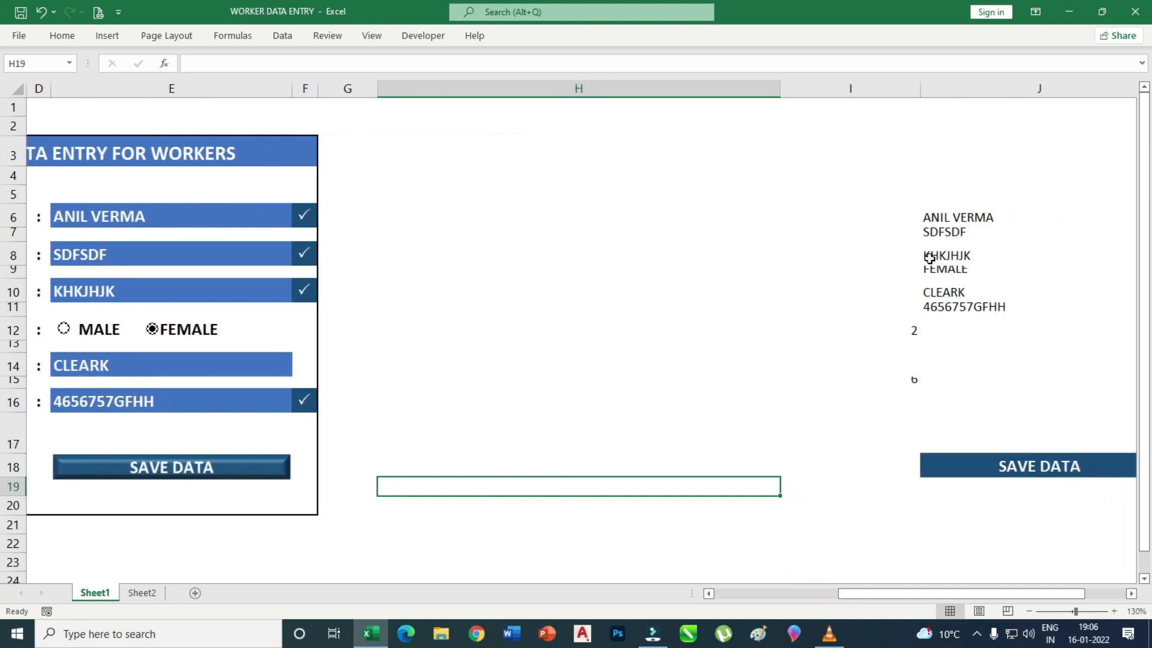
{"action": "left_click", "coordinate": [143, 593]}
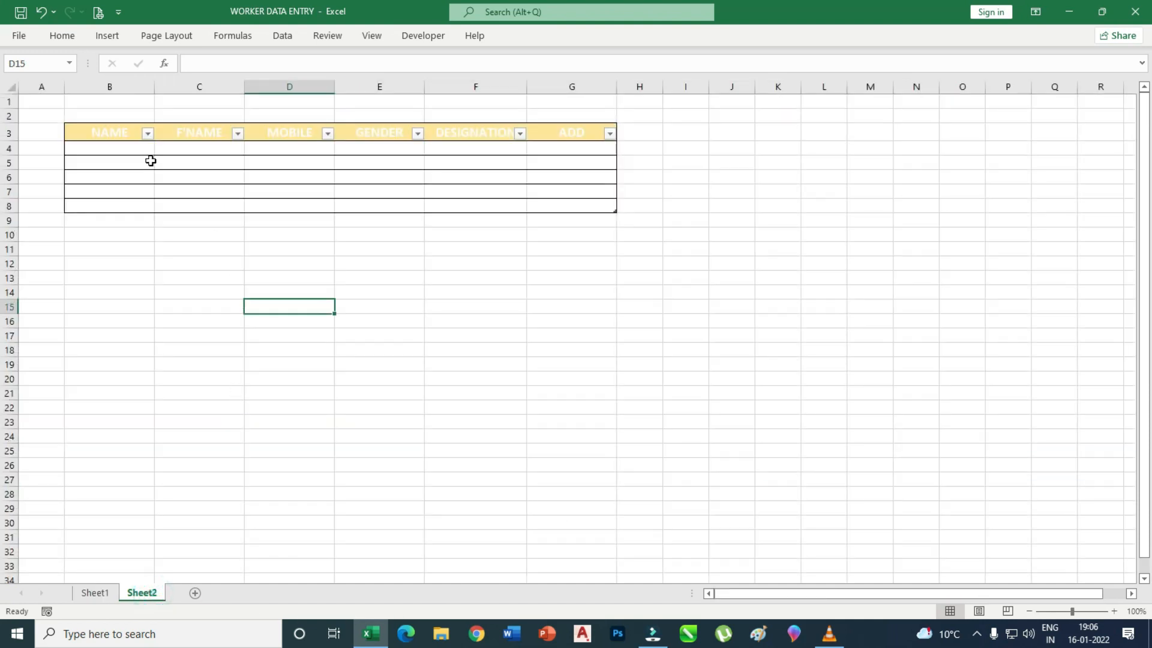
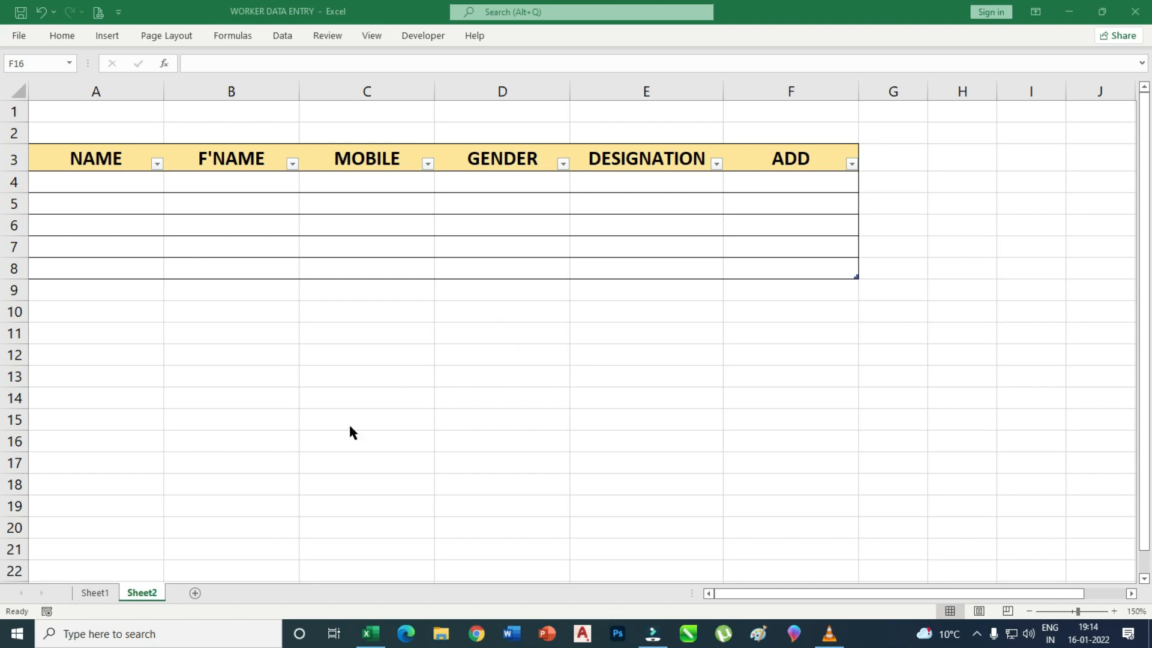
Add a new Sheet3 and move its tab between Sheet1 and Sheet2.
{"action": "left_click", "coordinate": [96, 593]}
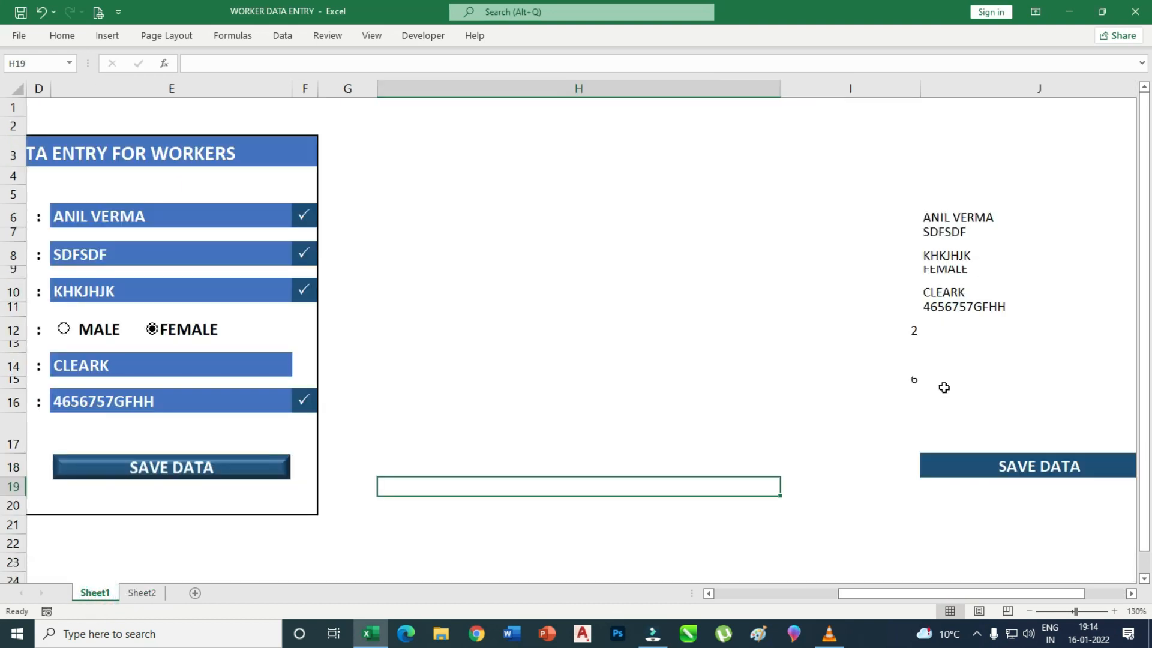
{"action": "left_click_drag", "start_coordinate": [951, 218], "coordinate": [949, 306]}
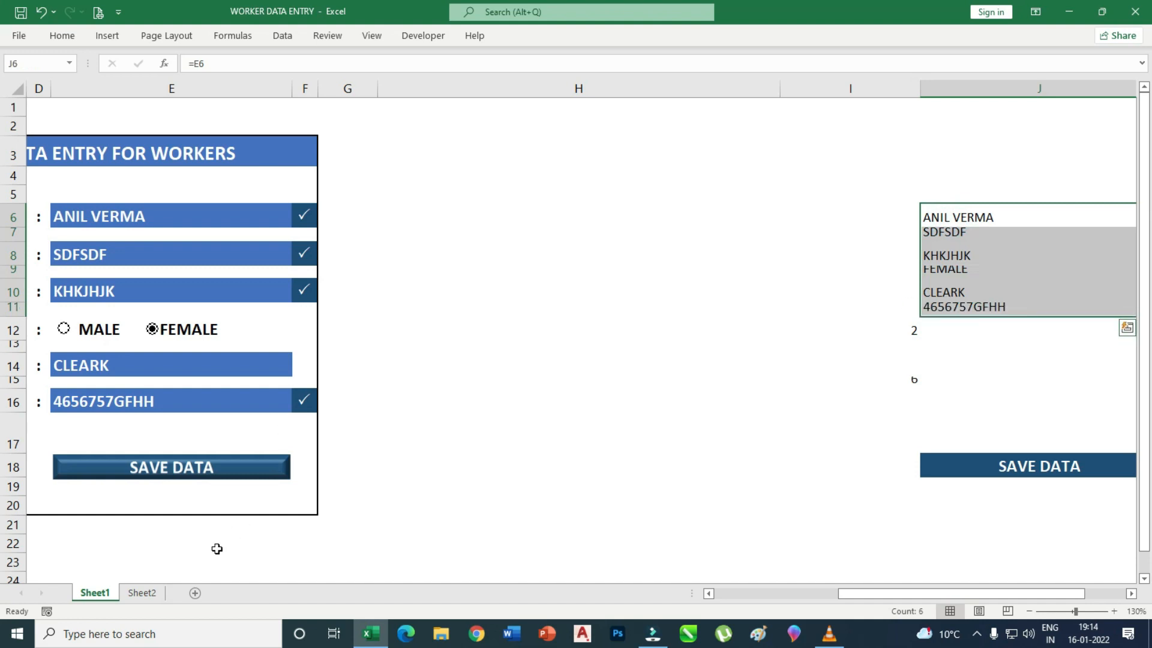
{"action": "left_click", "coordinate": [144, 592]}
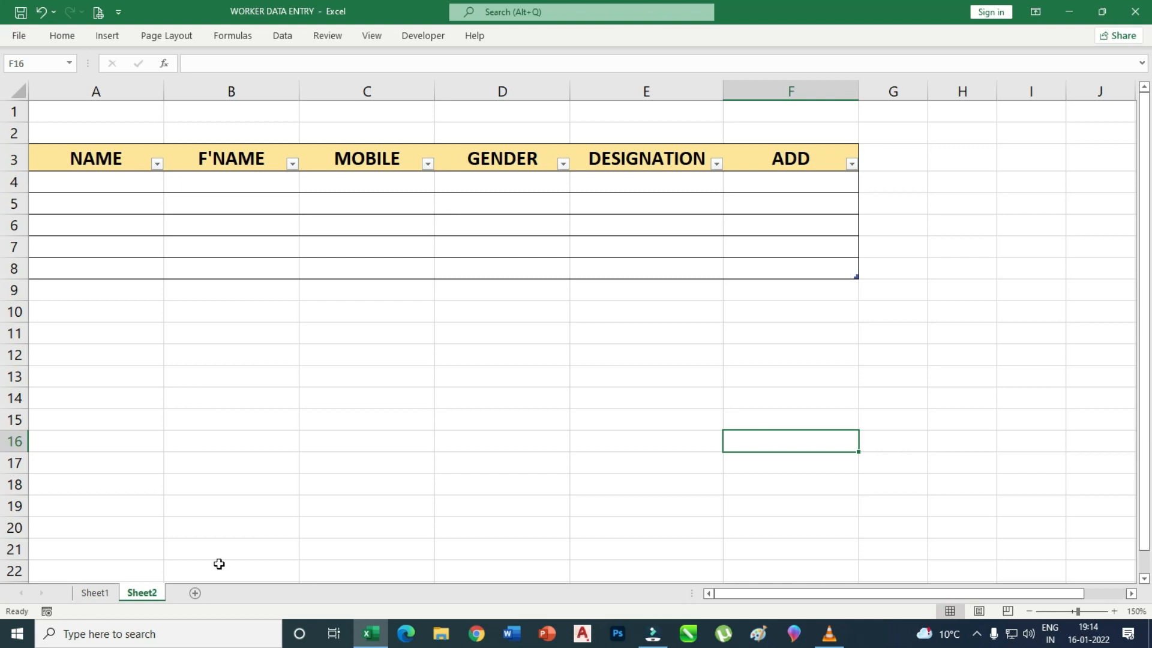
{"action": "left_click", "coordinate": [196, 593]}
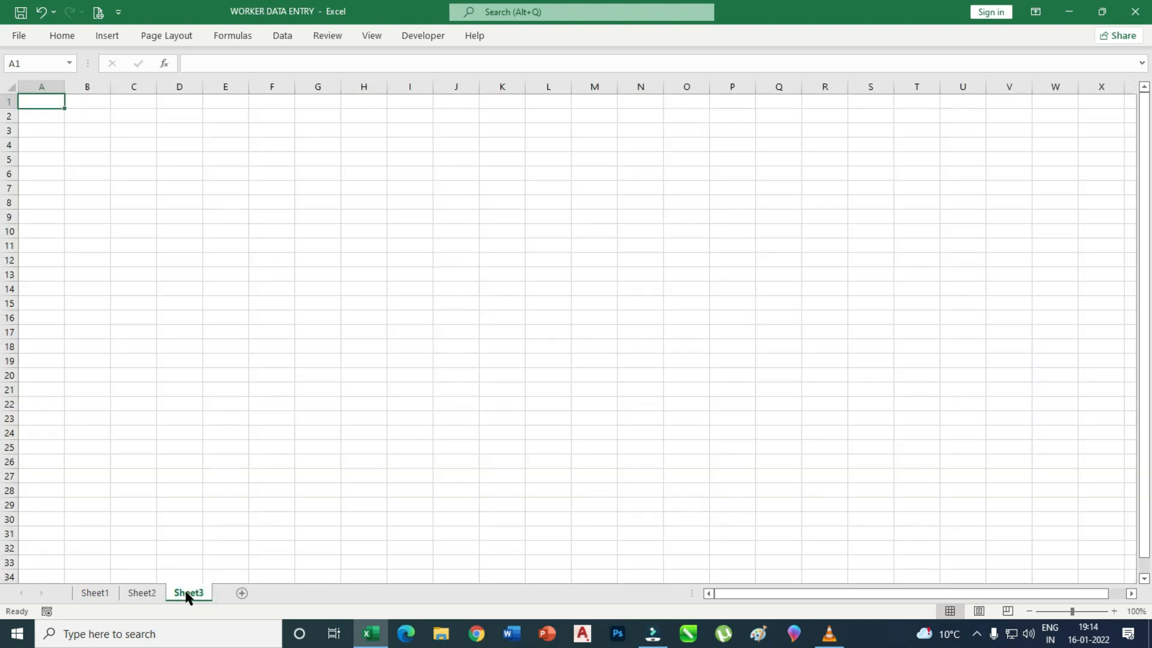
{"action": "left_click", "coordinate": [143, 593]}
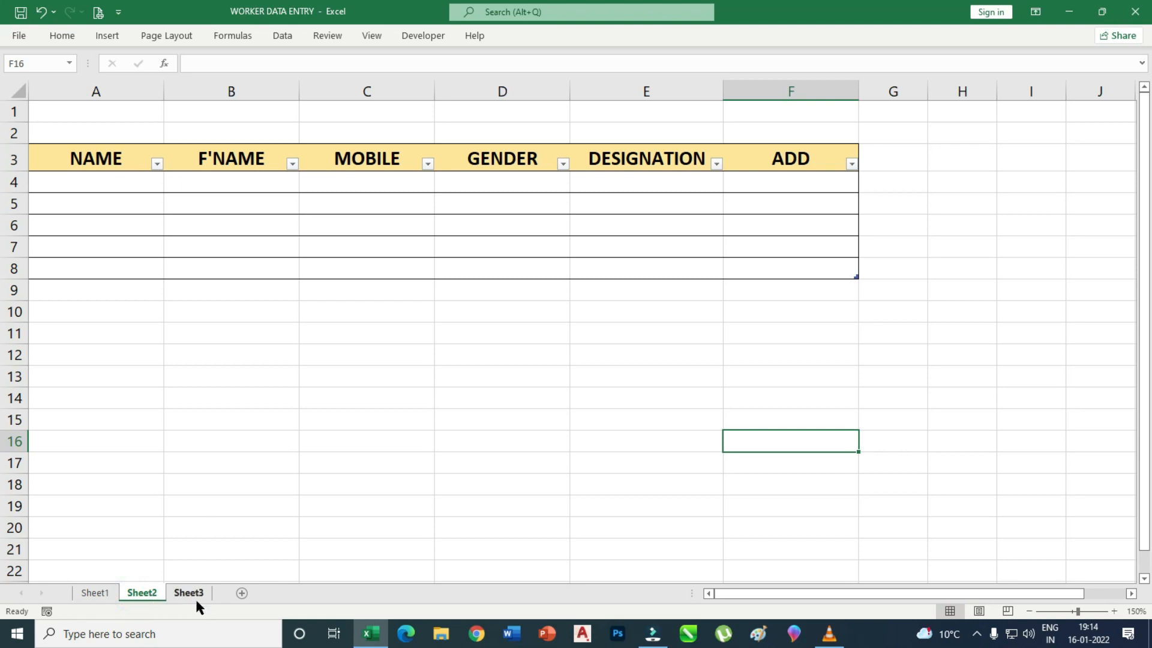
{"action": "left_click_drag", "start_coordinate": [192, 594], "coordinate": [147, 594]}
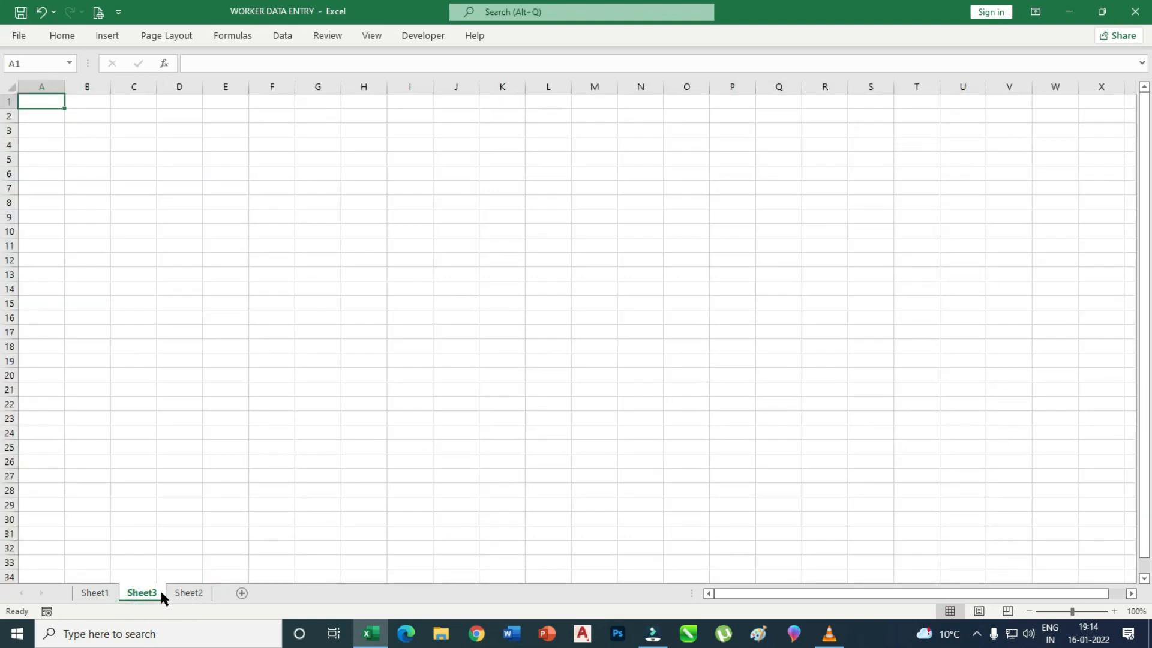
Narrow column H on the Sheet1 form to bring the data box closer.
{"action": "left_click", "coordinate": [101, 592]}
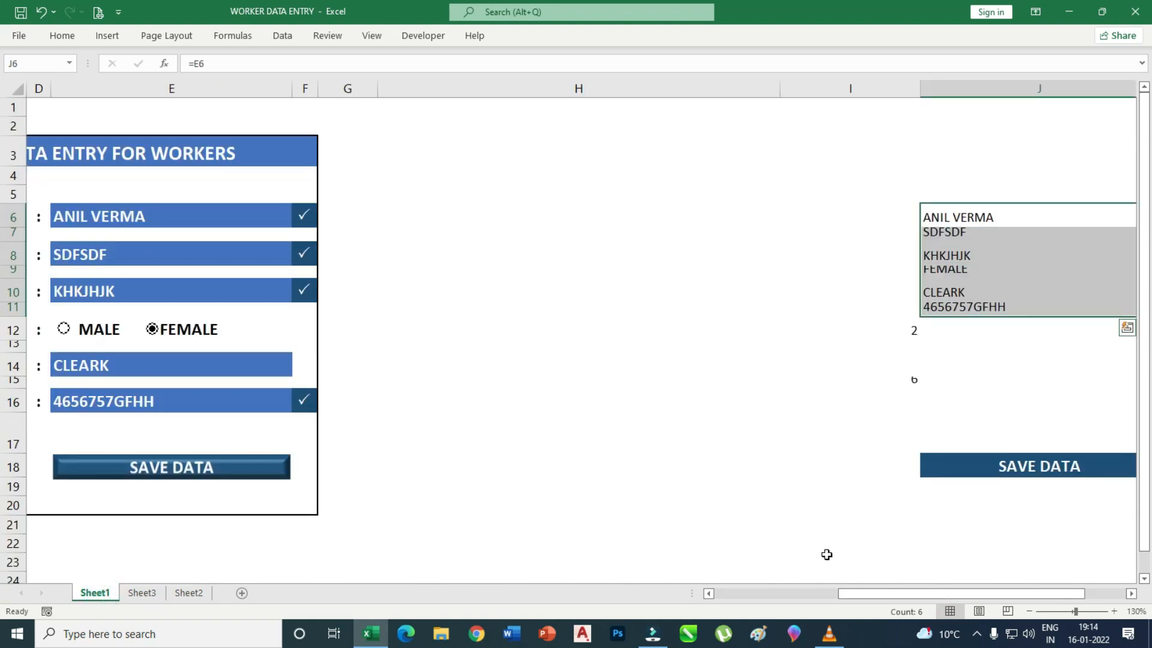
{"action": "left_click_drag", "start_coordinate": [856, 591], "coordinate": [769, 594]}
{"action": "left_click_drag", "start_coordinate": [948, 91], "coordinate": [804, 91]}
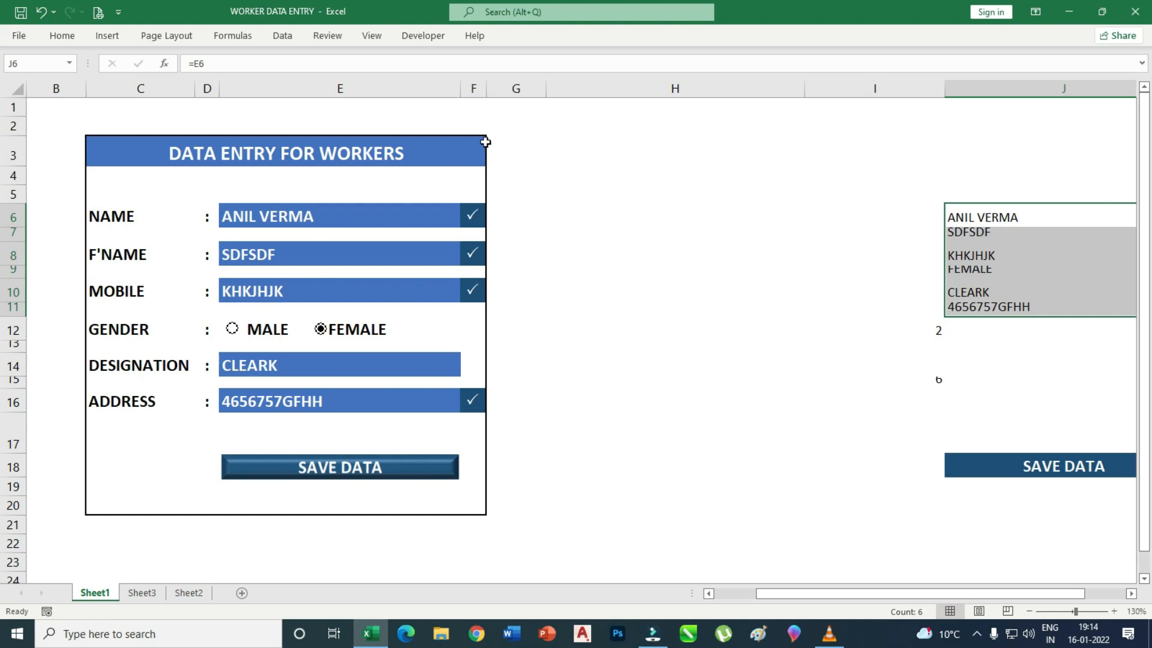
Set up a new macro recording named DATA, stored in this workbook.
{"action": "left_click", "coordinate": [371, 37]}
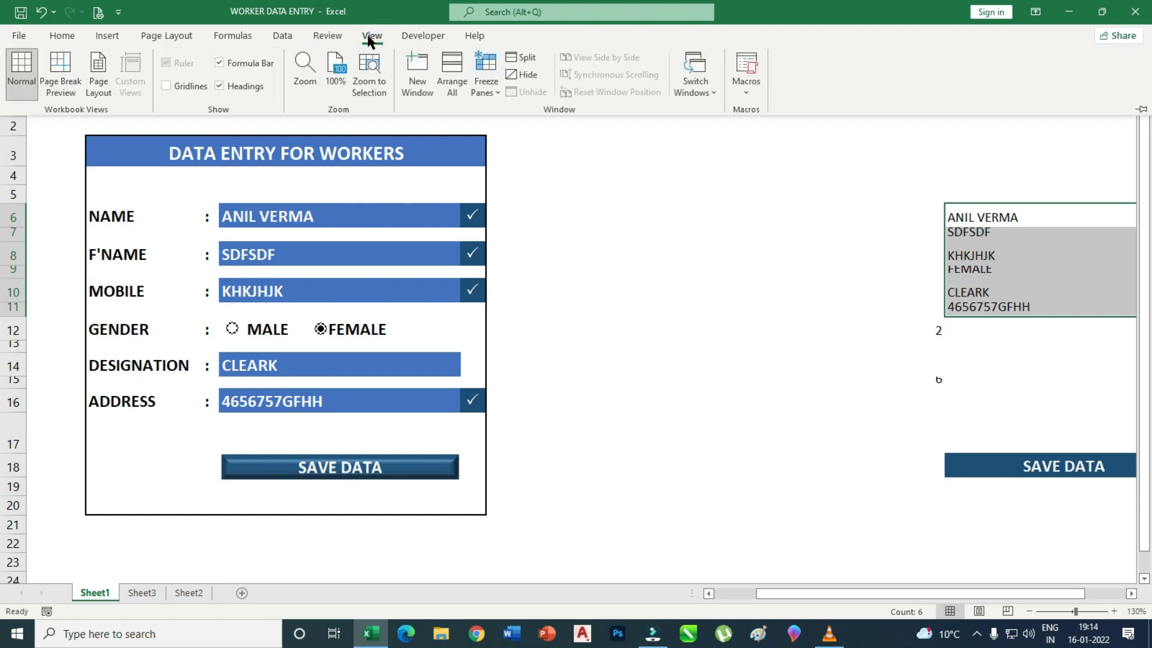
{"action": "left_click", "coordinate": [749, 93]}
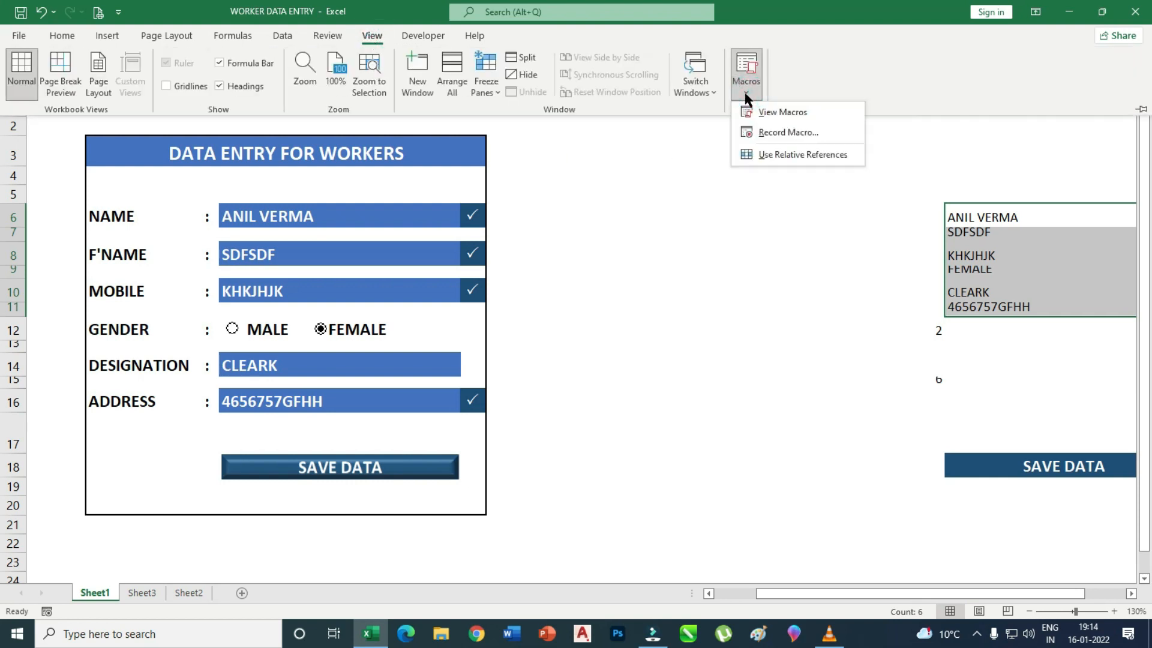
{"action": "left_click", "coordinate": [781, 135]}
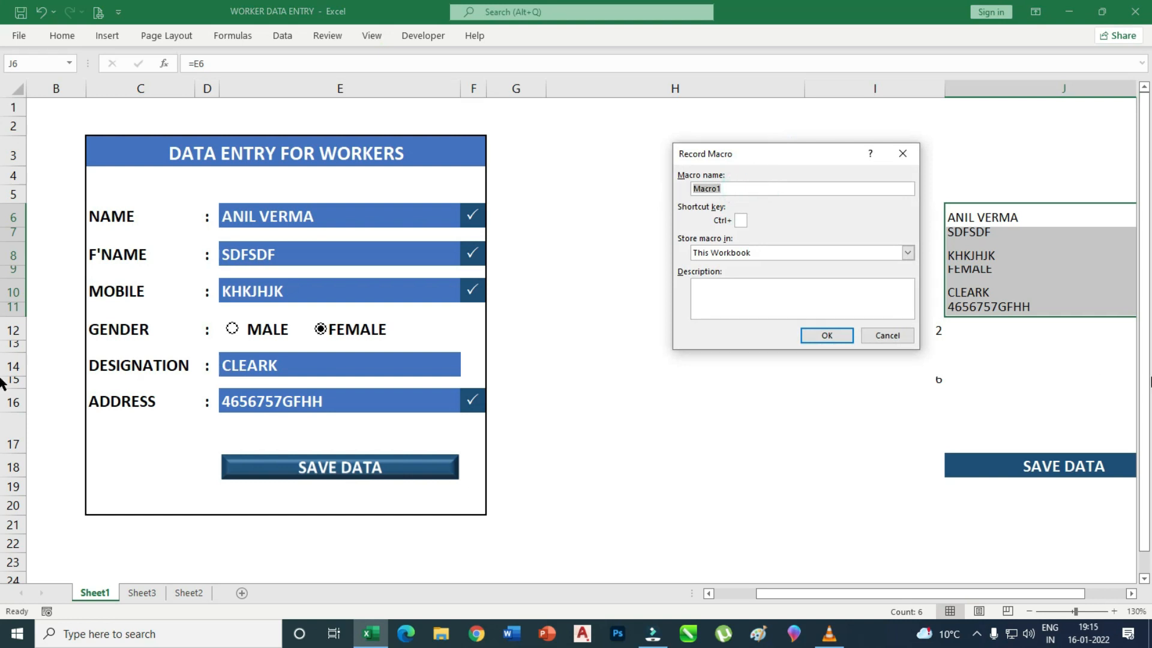
{"action": "type", "text": "DATA"}
Start recording the DATA macro and copy the linked form values in J6:J11.
{"action": "left_click", "coordinate": [834, 338]}
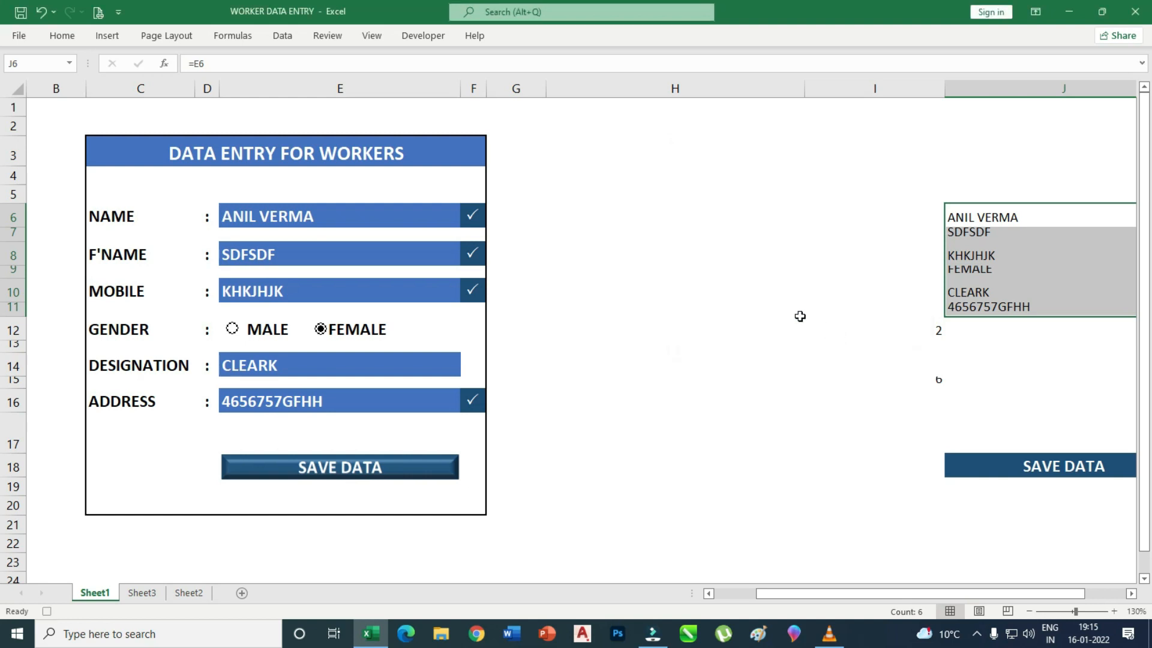
{"action": "left_click", "coordinate": [311, 216]}
{"action": "left_click", "coordinate": [285, 264]}
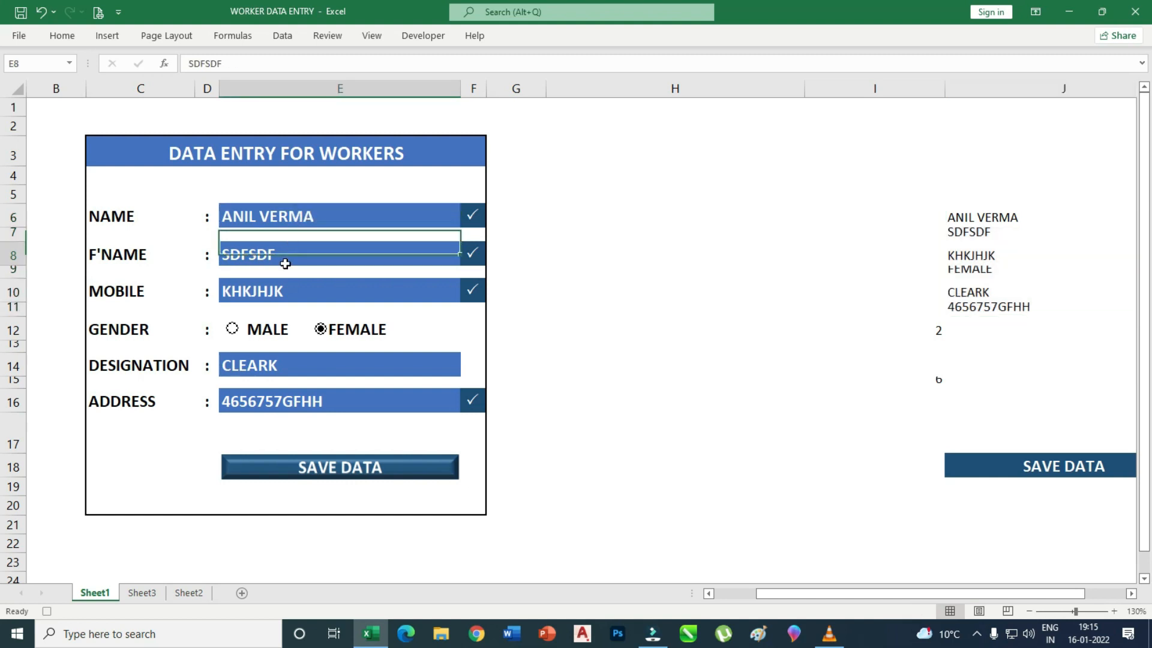
{"action": "left_click", "coordinate": [269, 293]}
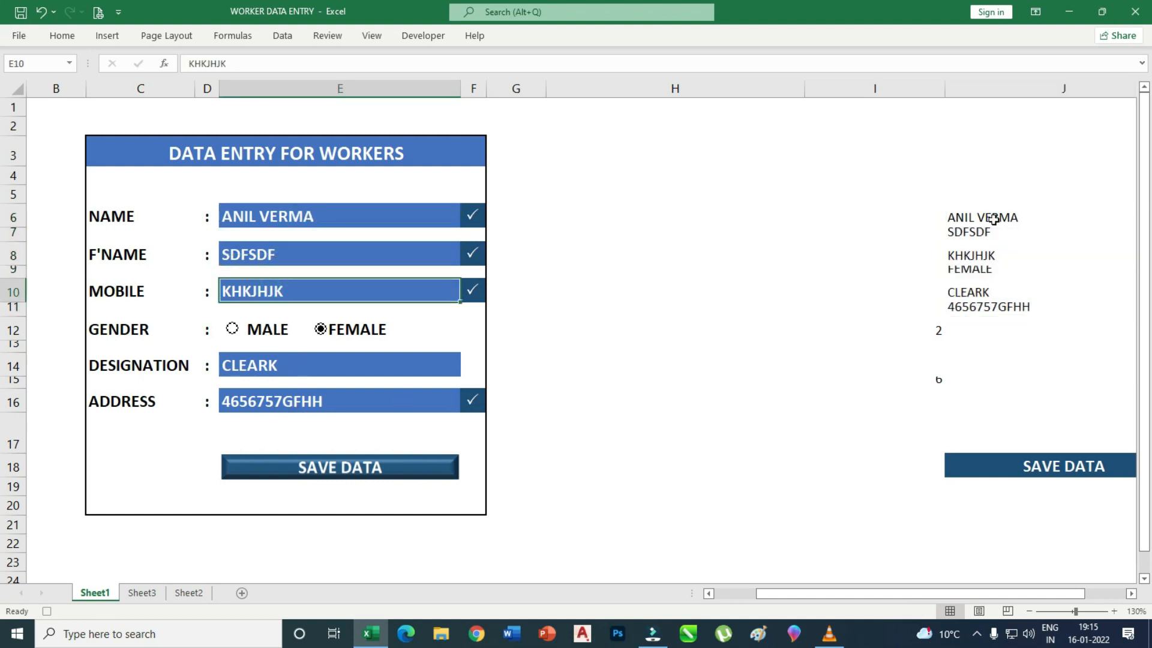
{"action": "left_click_drag", "start_coordinate": [966, 218], "coordinate": [956, 308]}
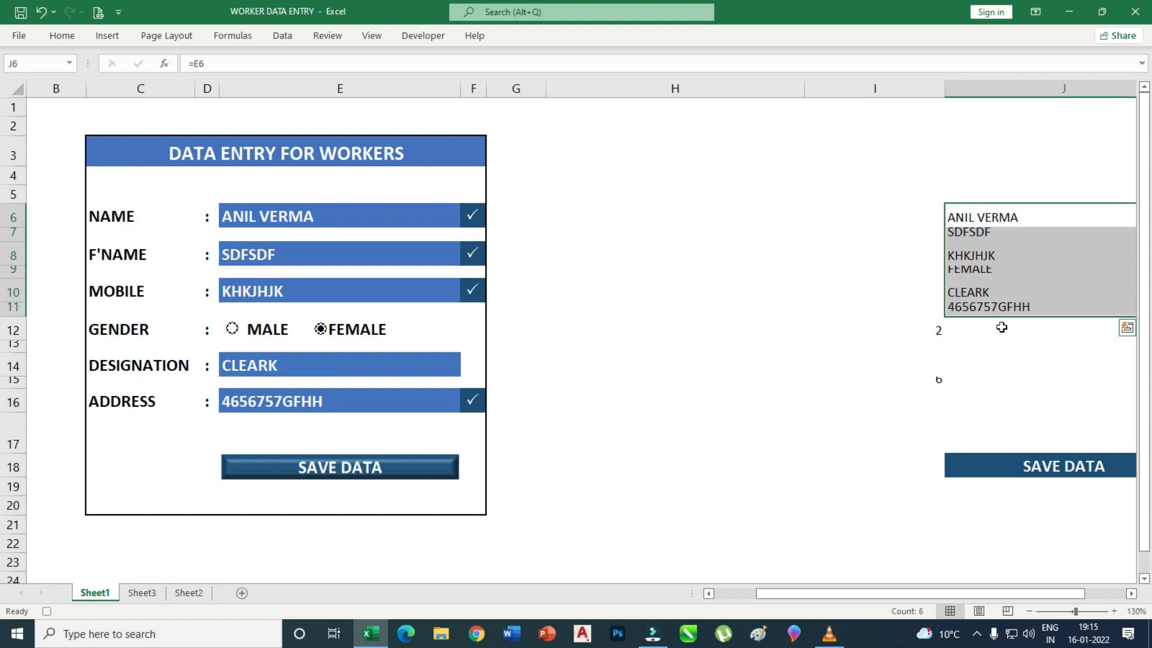
{"action": "right_click", "coordinate": [982, 217]}
{"action": "left_click", "coordinate": [1027, 249]}
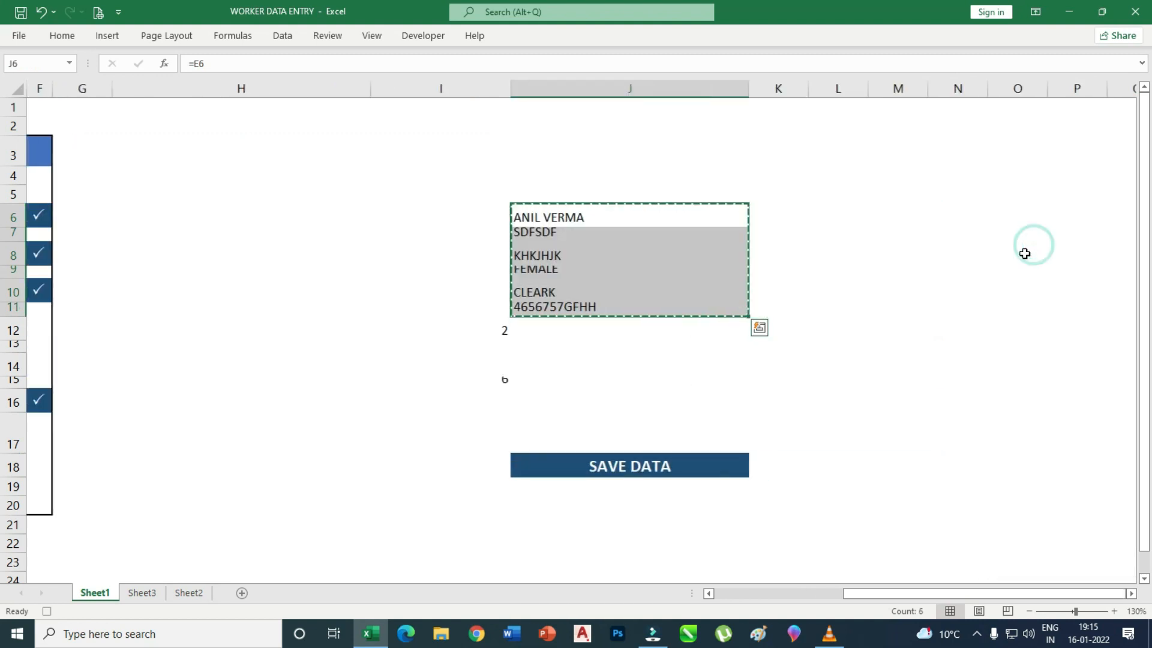
Paste Special the copied entries into Sheet3 at A2 as values, transposed across A2:F2.
{"action": "left_click", "coordinate": [144, 593]}
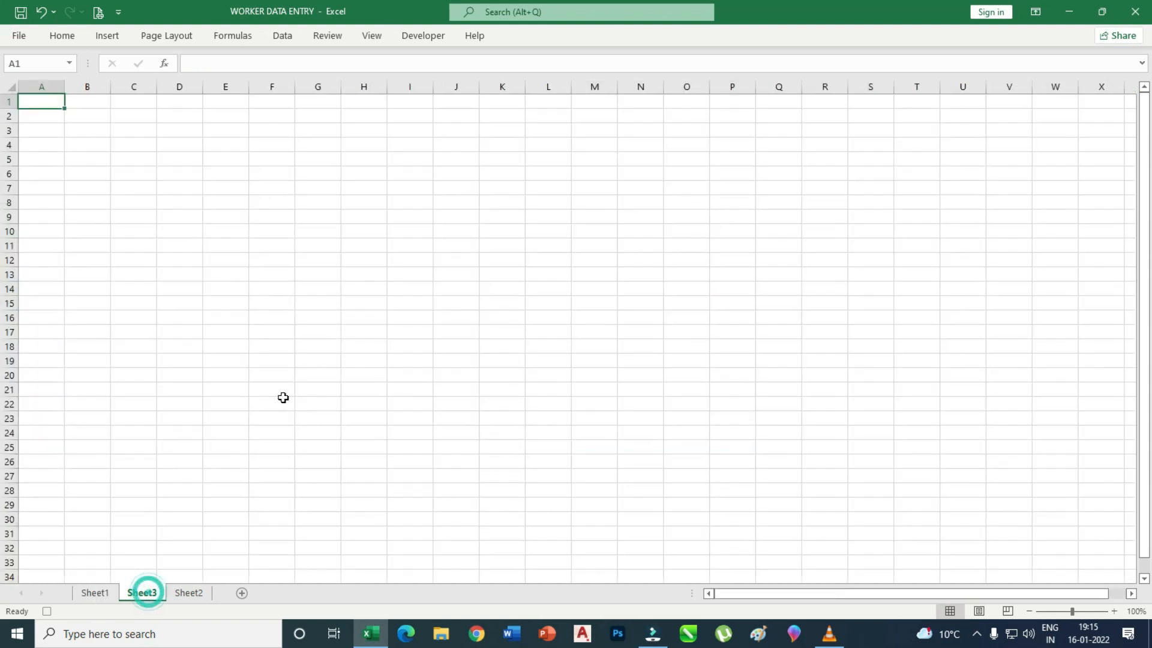
{"action": "left_click", "coordinate": [50, 116]}
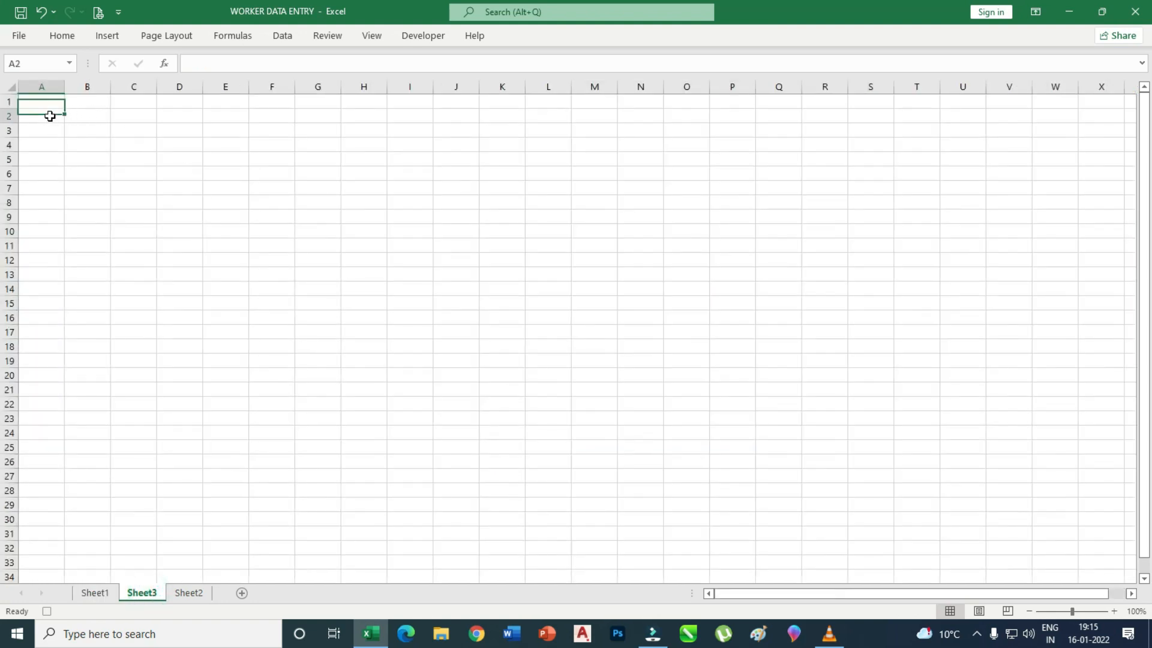
{"action": "right_click", "coordinate": [49, 116]}
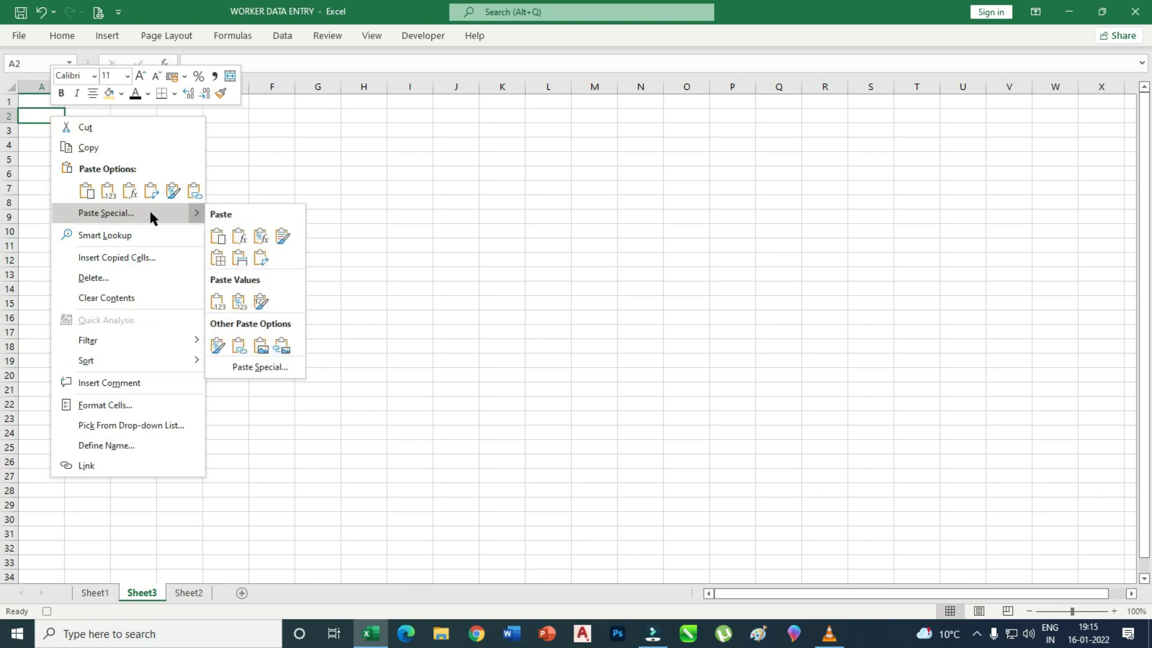
{"action": "left_click", "coordinate": [151, 213]}
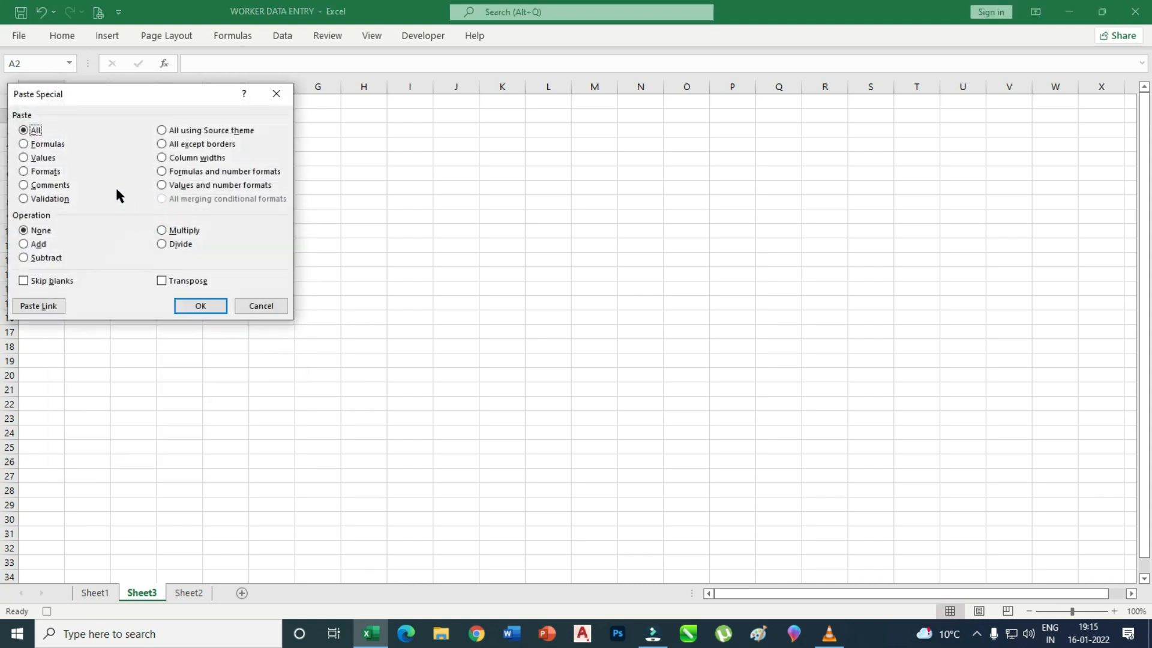
{"action": "left_click", "coordinate": [24, 158]}
{"action": "left_click", "coordinate": [162, 281]}
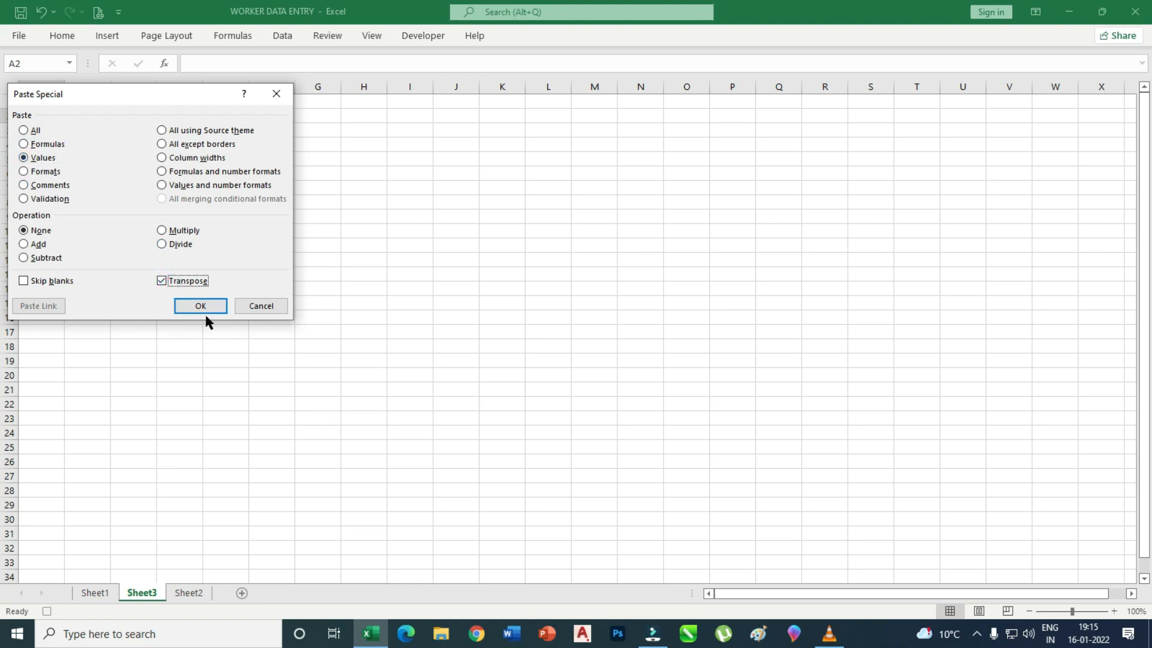
{"action": "left_click", "coordinate": [208, 307]}
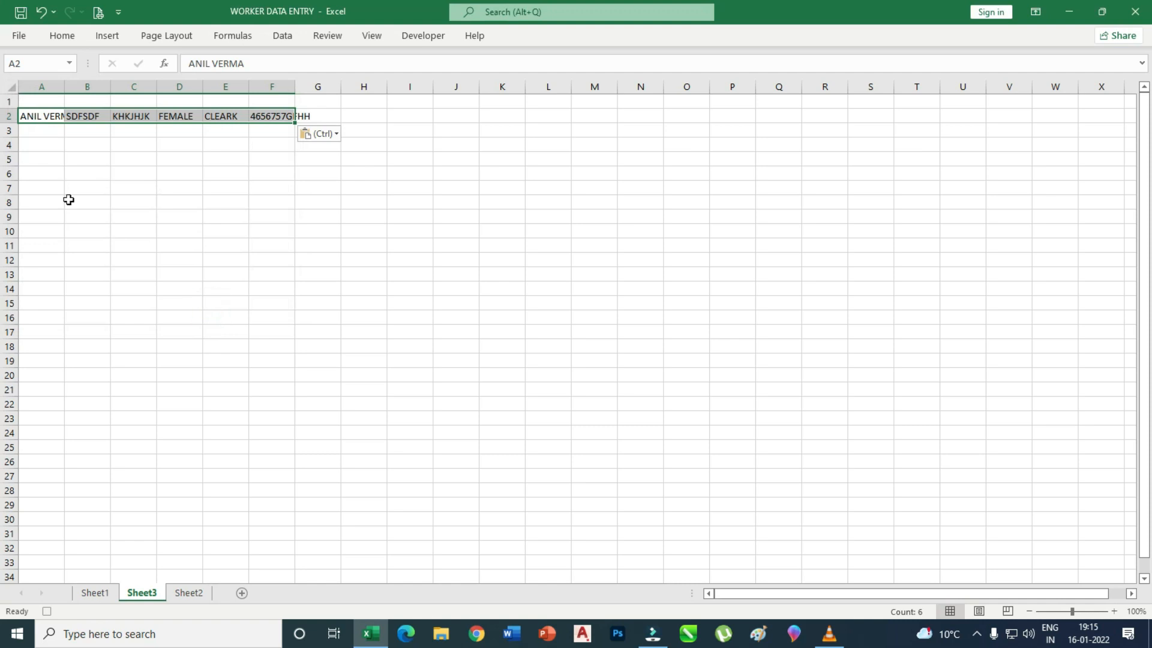
Zoom in and widen columns A through F so each pasted entry shows in full.
{"action": "left_click", "coordinate": [1114, 611]}
{"action": "left_click", "coordinate": [1114, 611]}
{"action": "left_click", "coordinate": [1114, 610]}
{"action": "left_click", "coordinate": [1114, 611]}
{"action": "left_click", "coordinate": [1114, 610]}
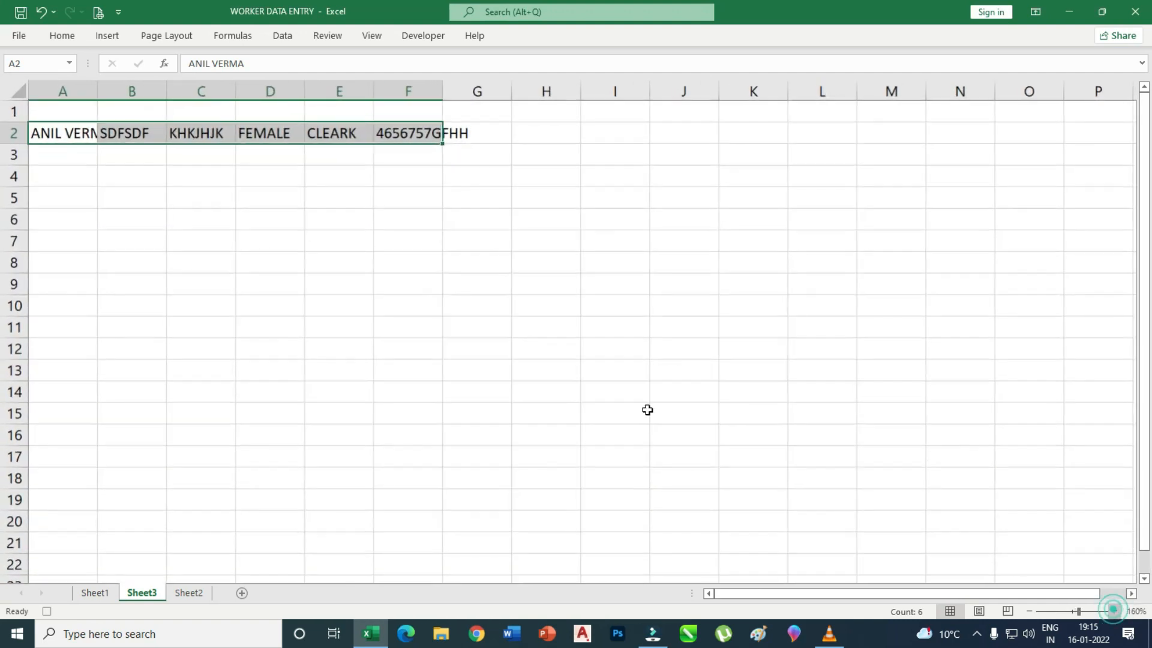
{"action": "left_click", "coordinate": [1114, 611]}
{"action": "left_click_drag", "start_coordinate": [105, 90], "coordinate": [142, 90]}
{"action": "left_click_drag", "start_coordinate": [216, 90], "coordinate": [242, 90]}
{"action": "left_click_drag", "start_coordinate": [315, 90], "coordinate": [342, 90]}
{"action": "left_click_drag", "start_coordinate": [416, 90], "coordinate": [439, 90]}
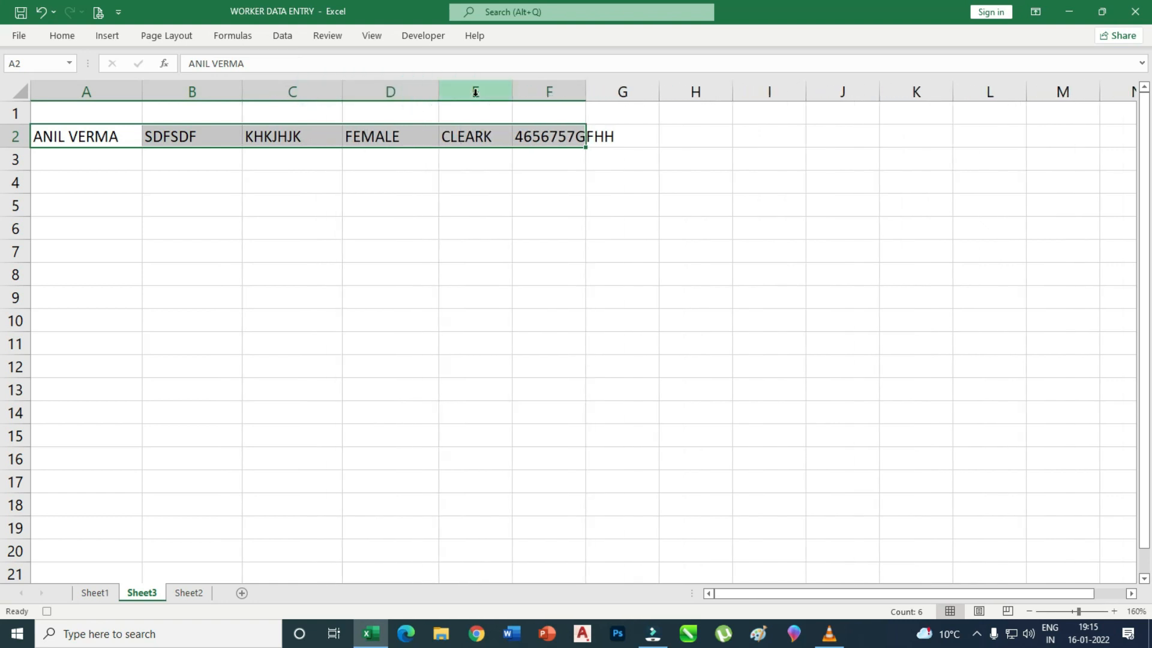
{"action": "left_click_drag", "start_coordinate": [512, 90], "coordinate": [534, 91]}
{"action": "left_click_drag", "start_coordinate": [605, 91], "coordinate": [642, 91]}
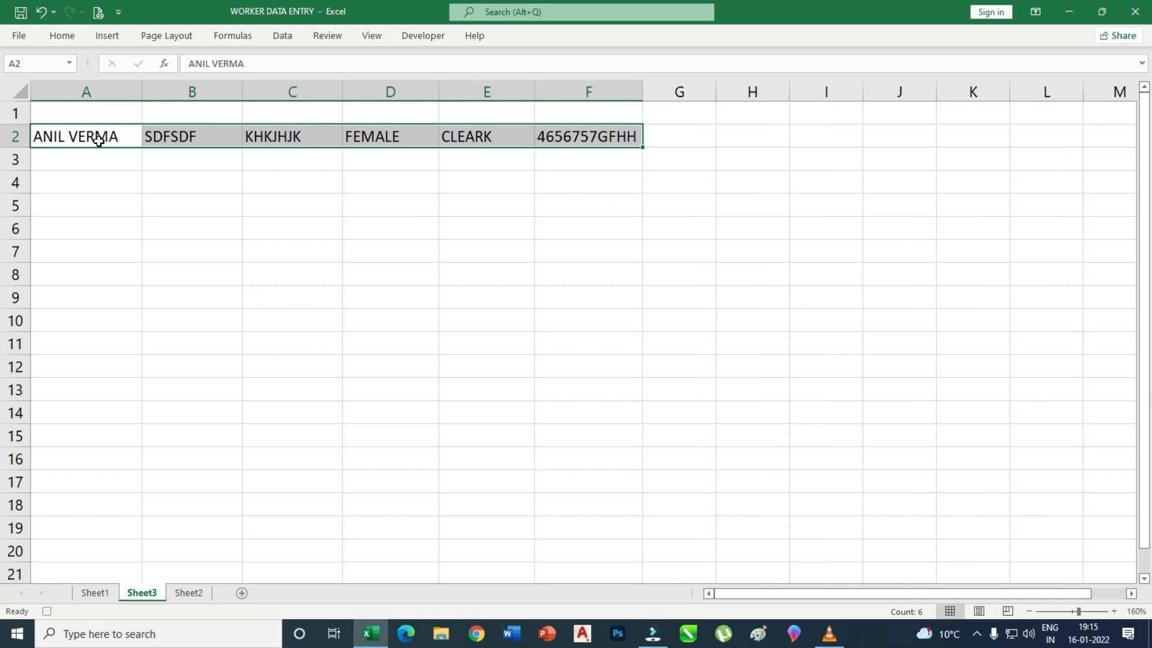
Copy the pasted row A2:F2.
{"action": "left_click", "coordinate": [116, 186]}
{"action": "left_click_drag", "start_coordinate": [111, 139], "coordinate": [575, 135]}
{"action": "key", "text": "ctrl+c"}
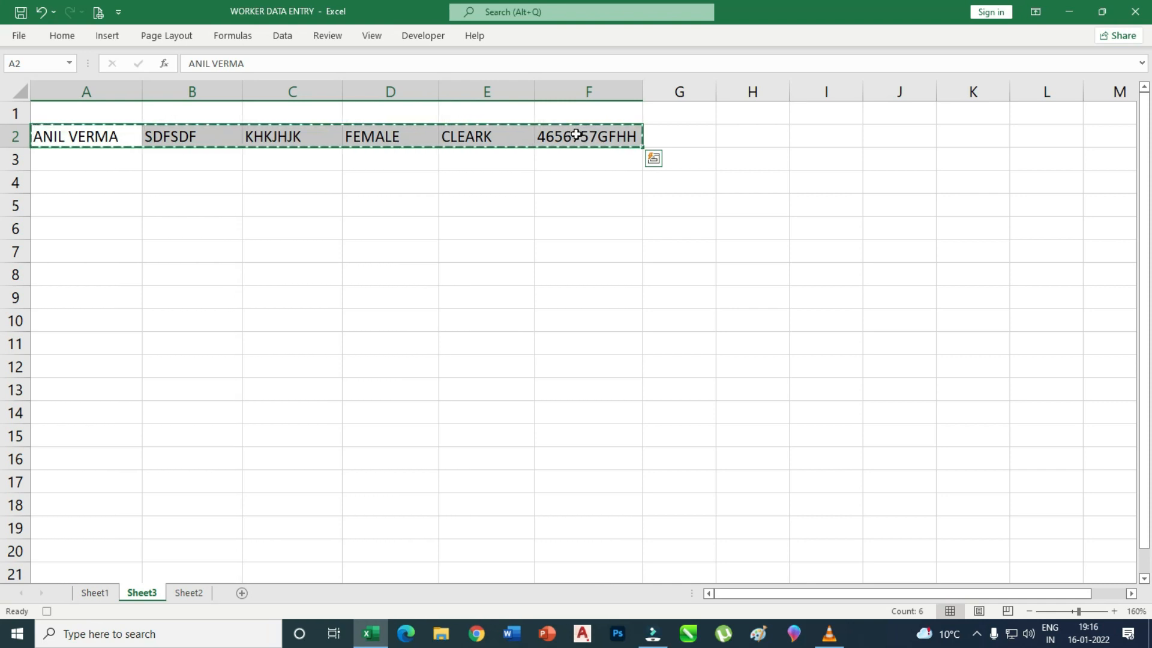
Insert the copied cells into A4:F4 of the Sheet2 worker table.
{"action": "left_click", "coordinate": [190, 597]}
{"action": "left_click", "coordinate": [113, 185]}
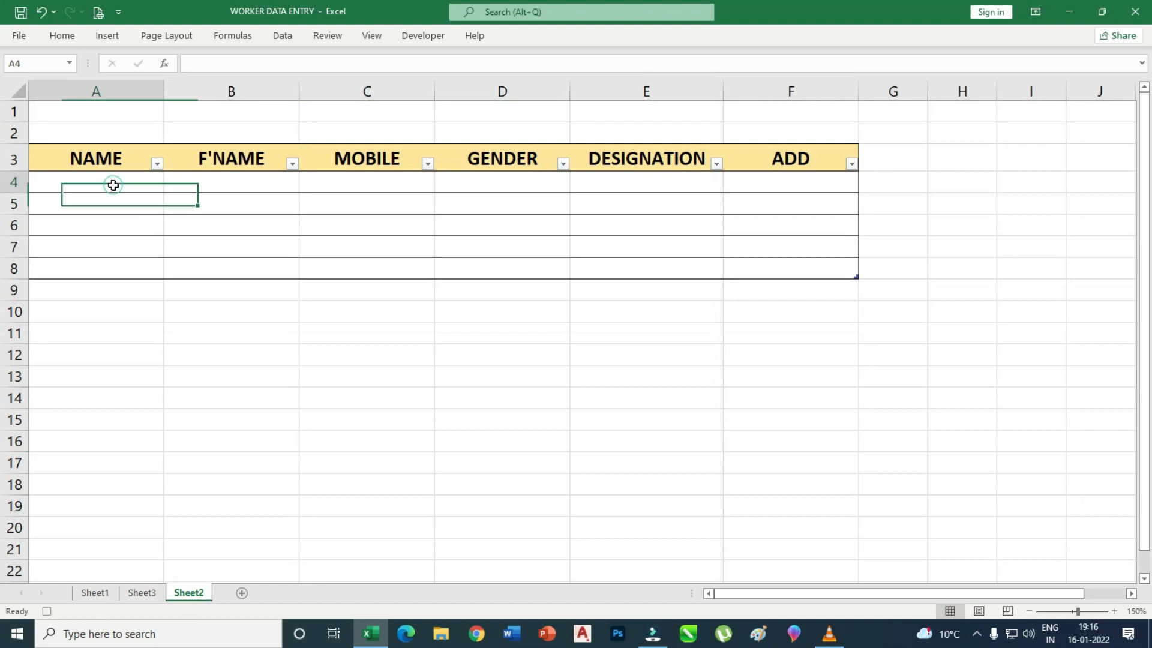
{"action": "left_click_drag", "start_coordinate": [113, 184], "coordinate": [745, 180]}
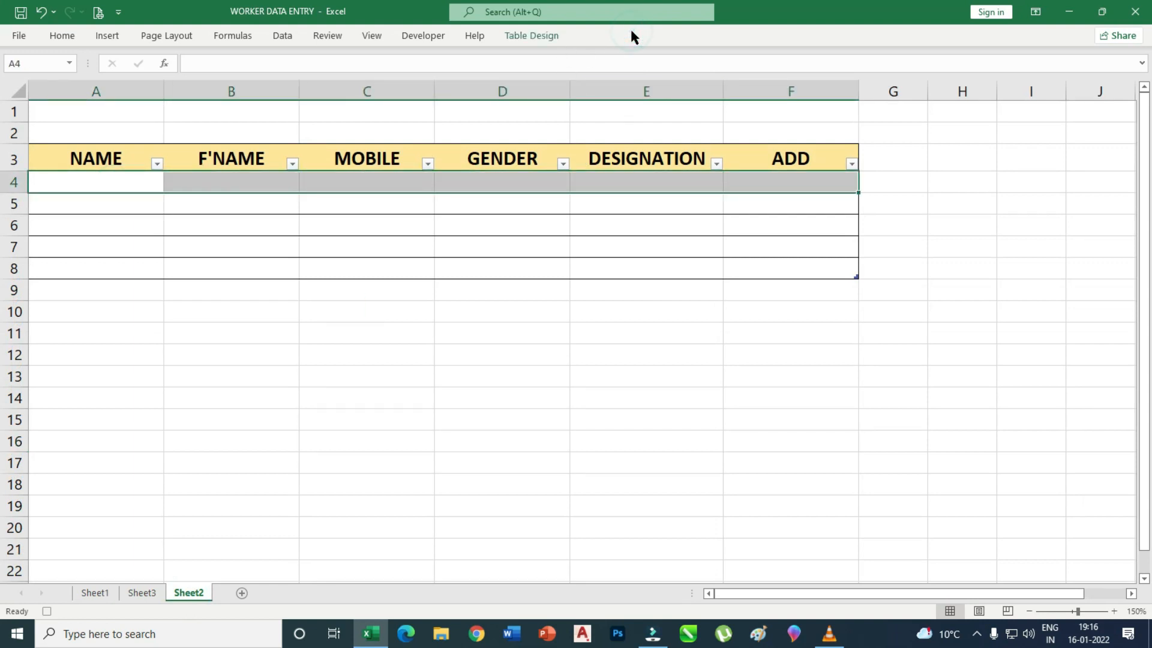
{"action": "left_click", "coordinate": [255, 35]}
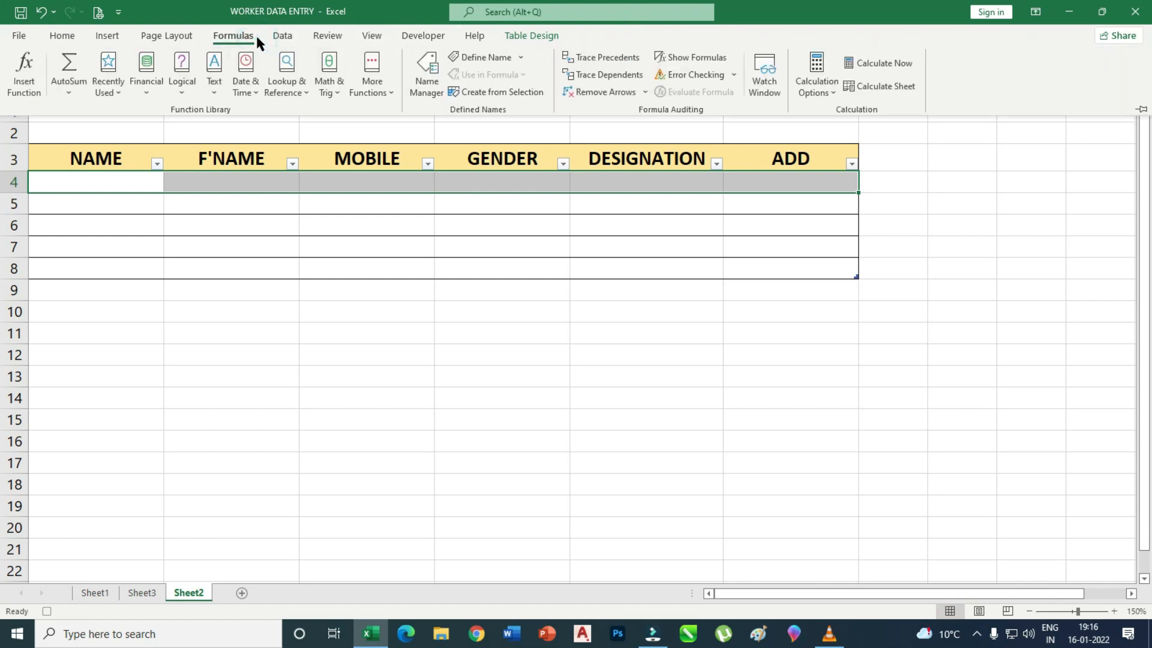
{"action": "left_click", "coordinate": [67, 37]}
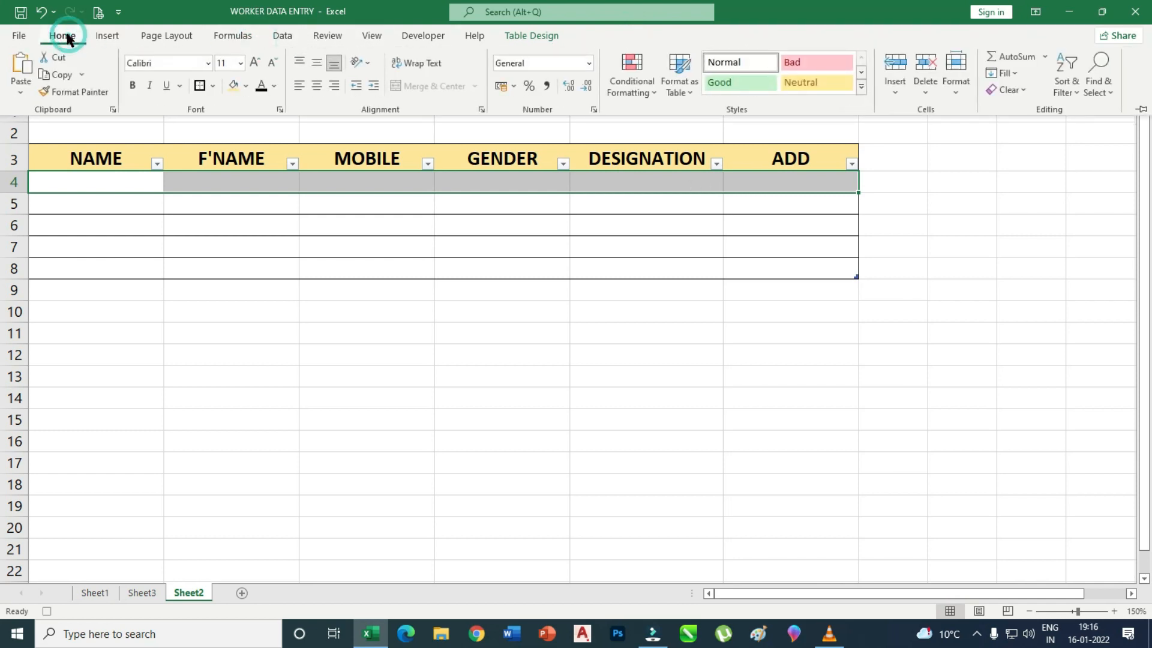
{"action": "left_click", "coordinate": [893, 90]}
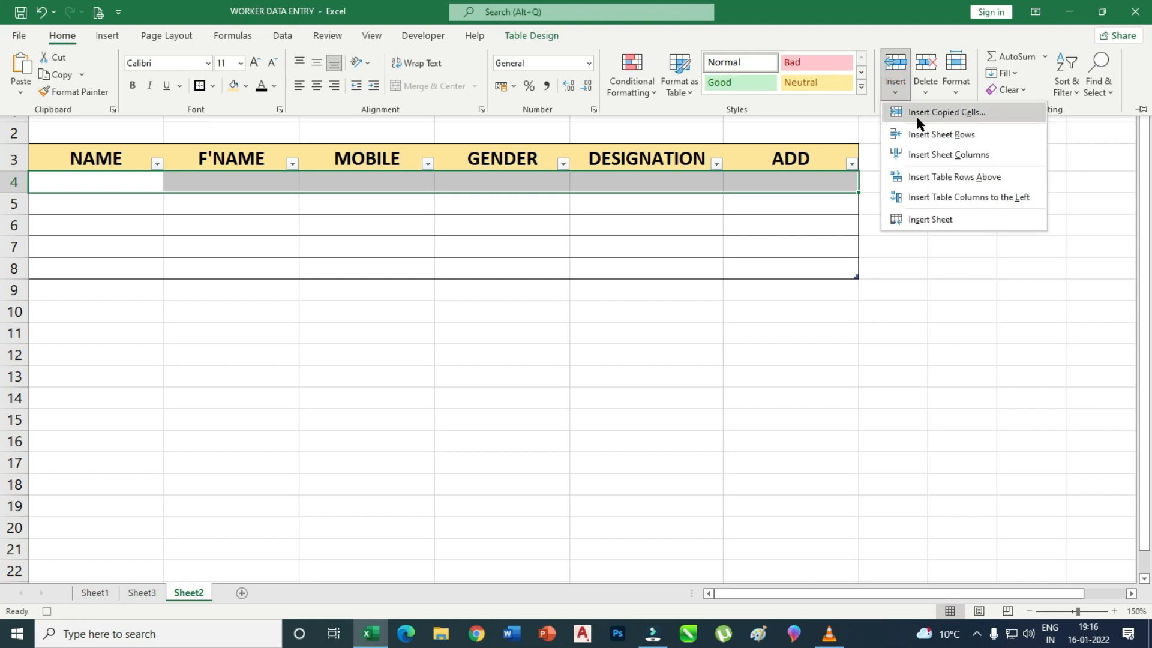
{"action": "left_click", "coordinate": [966, 113]}
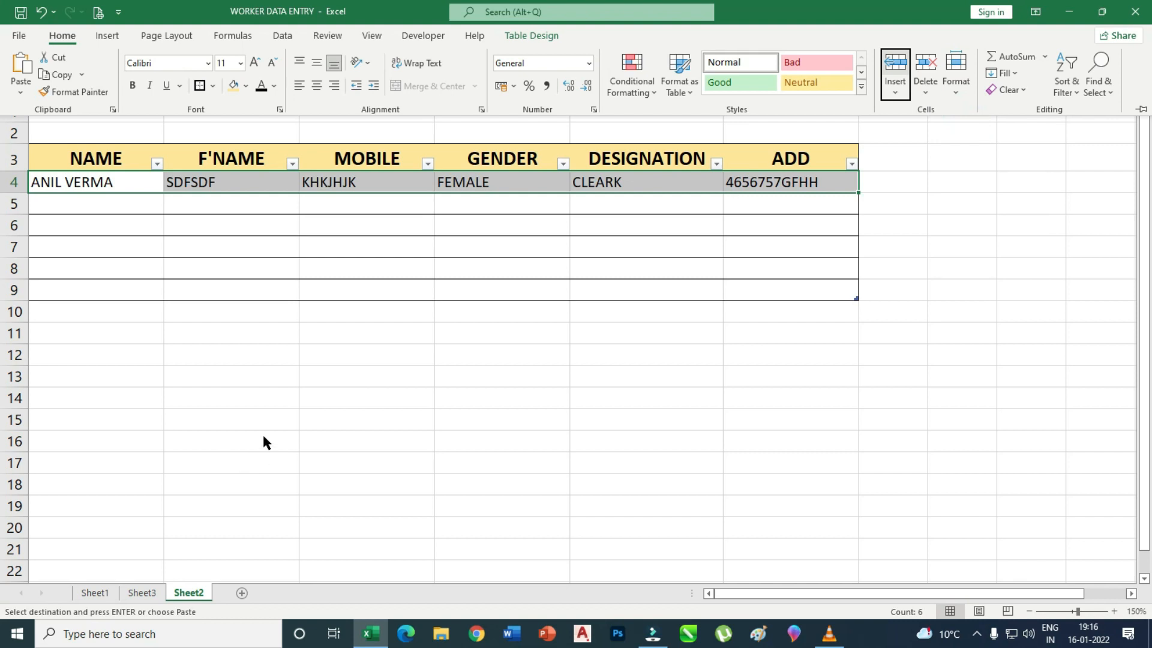
Return to the entry form on Sheet1.
{"action": "left_click", "coordinate": [103, 596]}
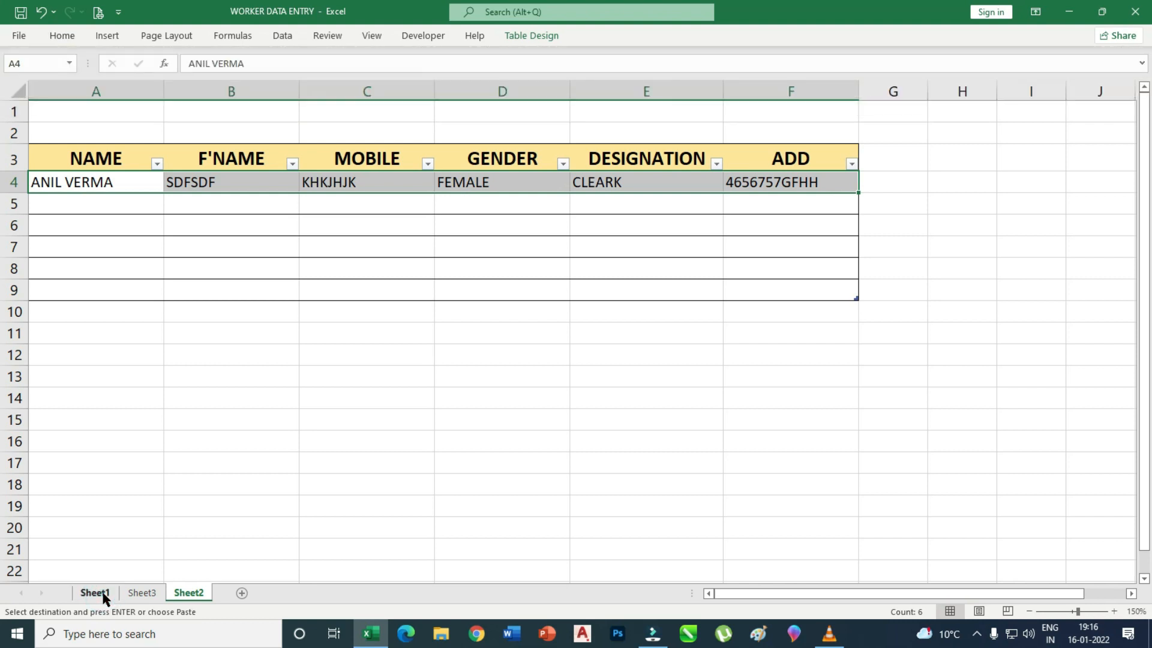
{"action": "left_click", "coordinate": [103, 594]}
{"action": "left_click_drag", "start_coordinate": [866, 589], "coordinate": [725, 600]}
Clear the NAME, F'NAME, MOBILE, DESIGNATION and ADDRESS boxes on the form.
{"action": "left_click", "coordinate": [374, 219]}
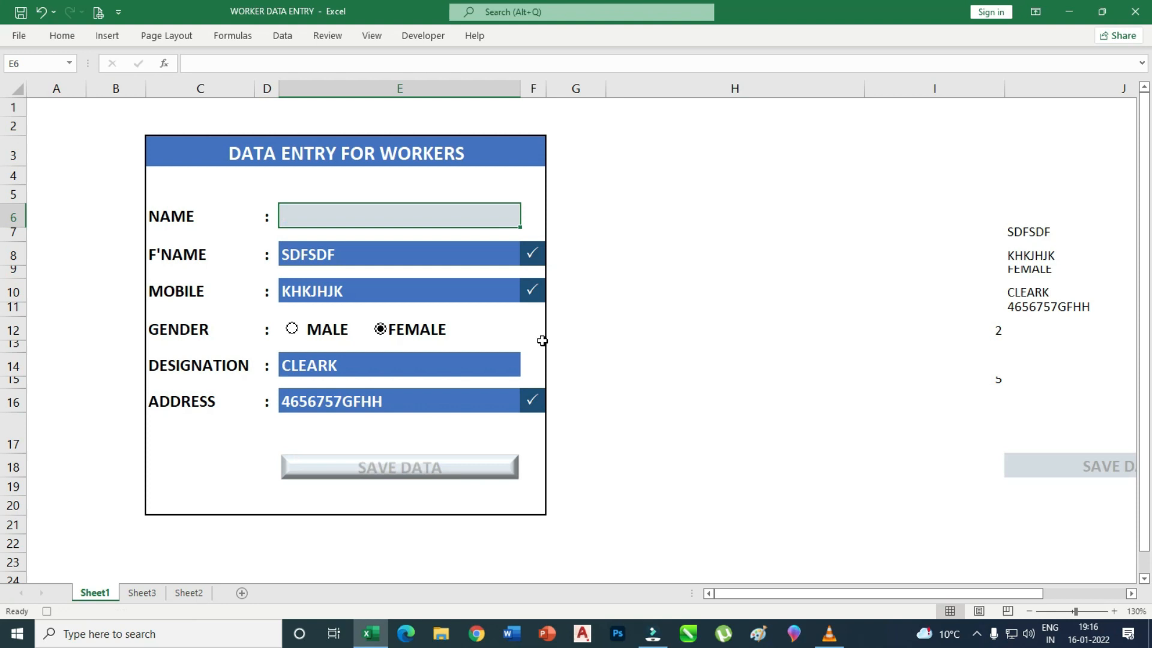
{"action": "left_click", "coordinate": [398, 259]}
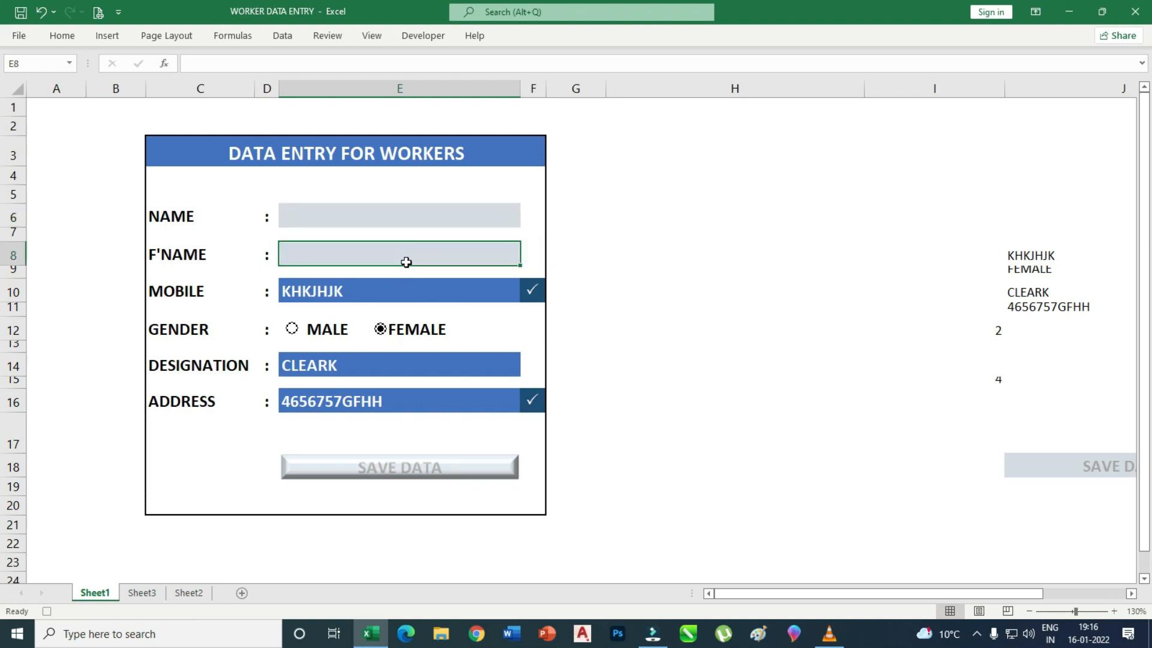
{"action": "left_click", "coordinate": [379, 291]}
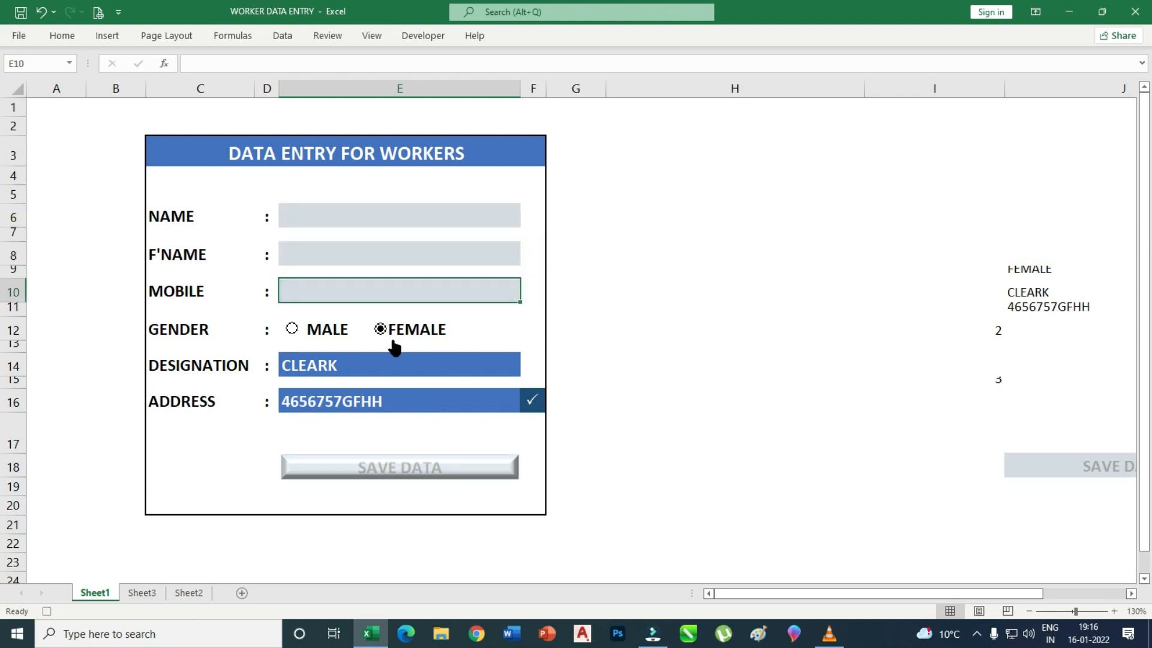
{"action": "left_click", "coordinate": [364, 365]}
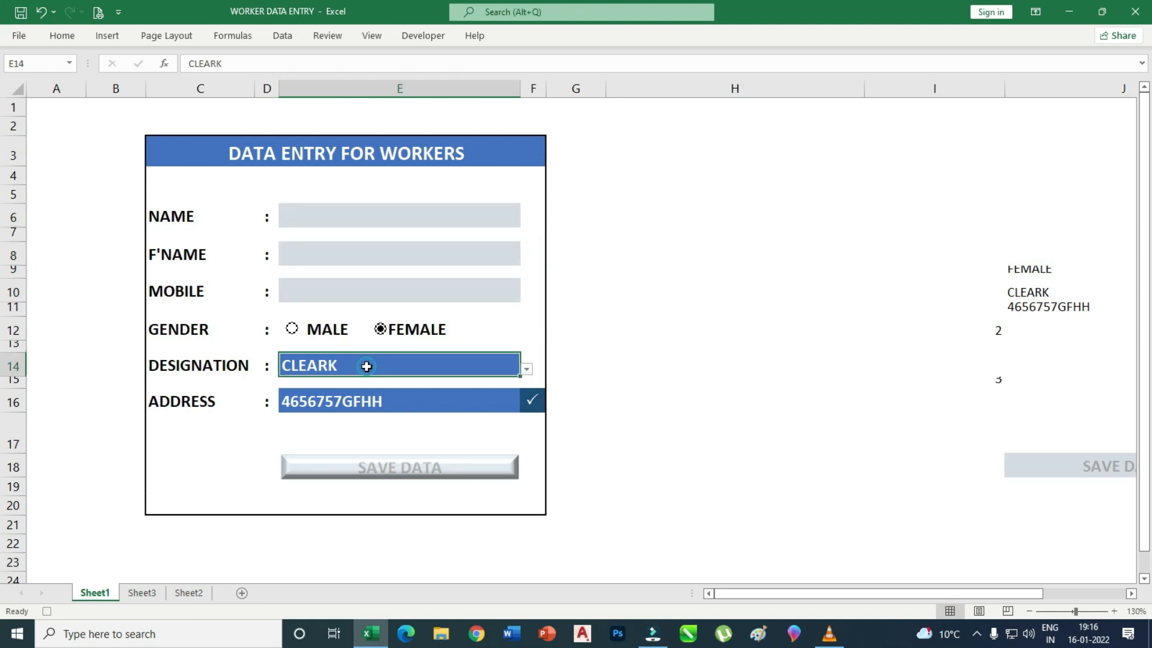
{"action": "left_click", "coordinate": [404, 414]}
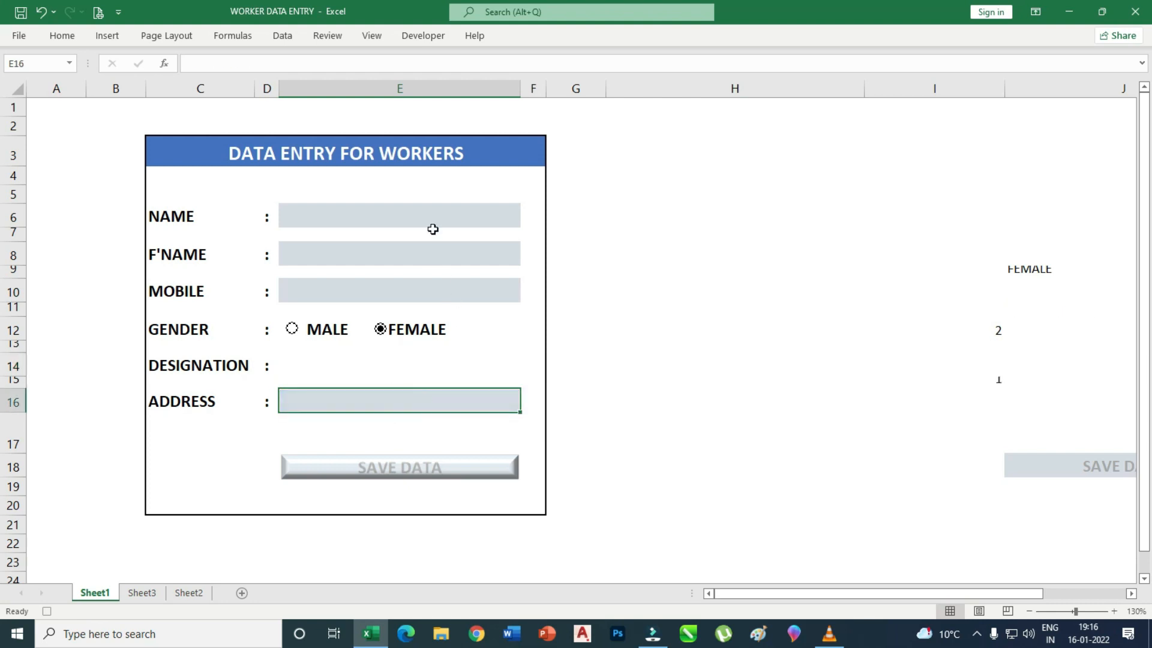
{"action": "left_click", "coordinate": [656, 305]}
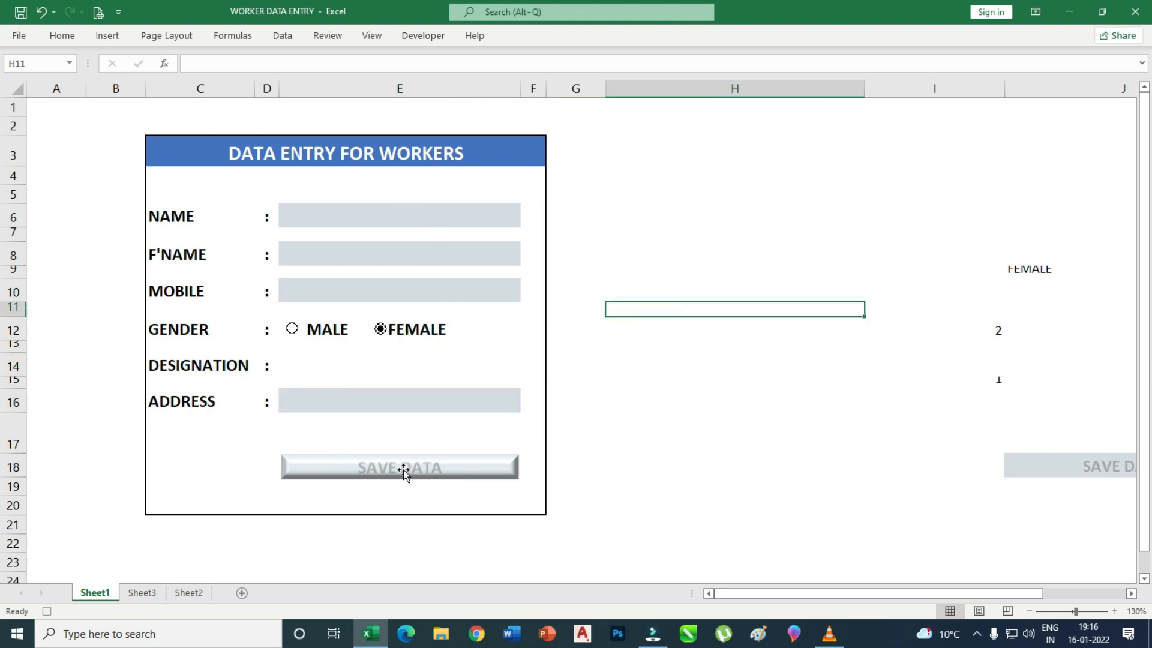
{"action": "left_click", "coordinate": [633, 191]}
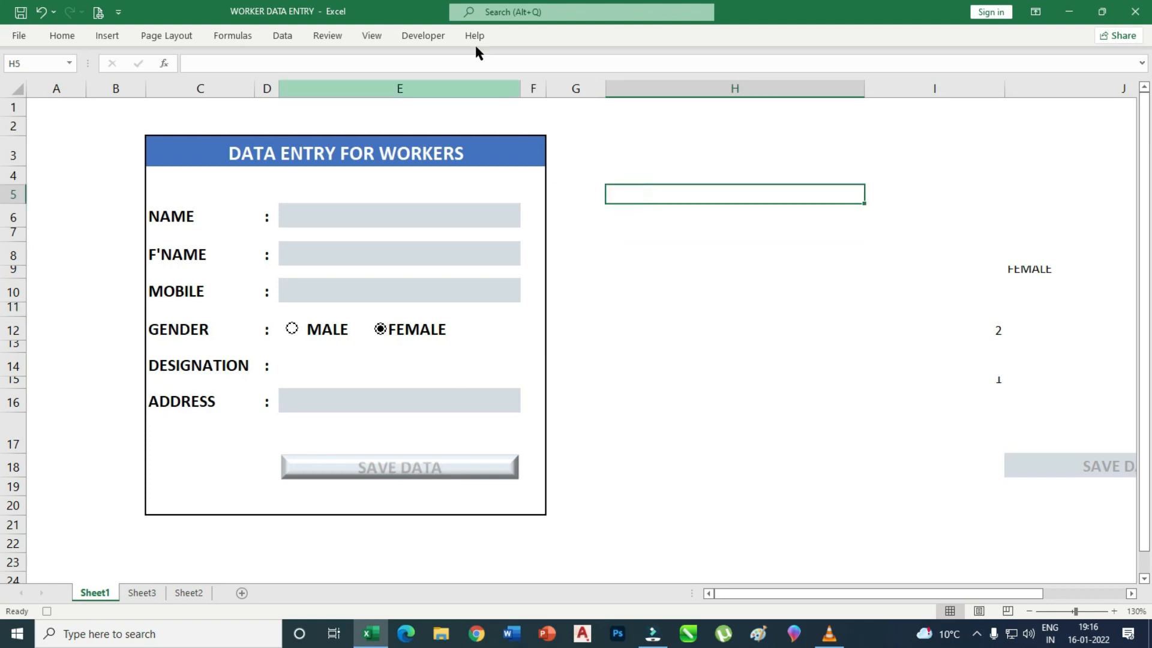
{"action": "left_click", "coordinate": [372, 36]}
{"action": "left_click", "coordinate": [755, 87]}
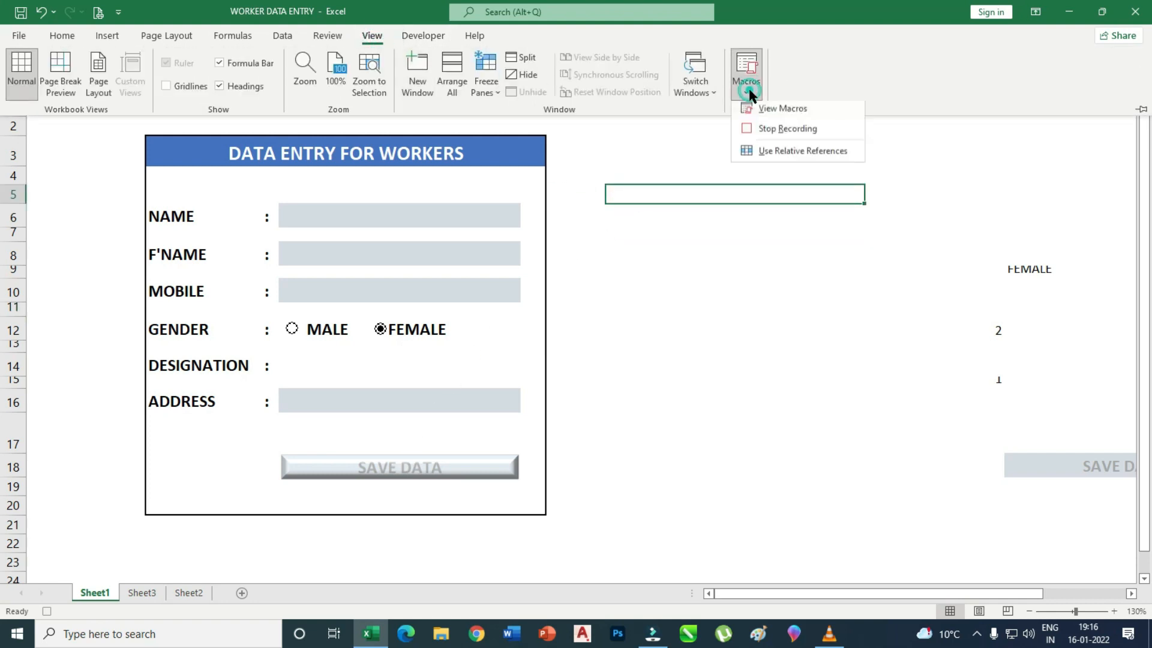
Stop recording the DATA macro and check the copied entry on Sheet3.
{"action": "left_click", "coordinate": [787, 132]}
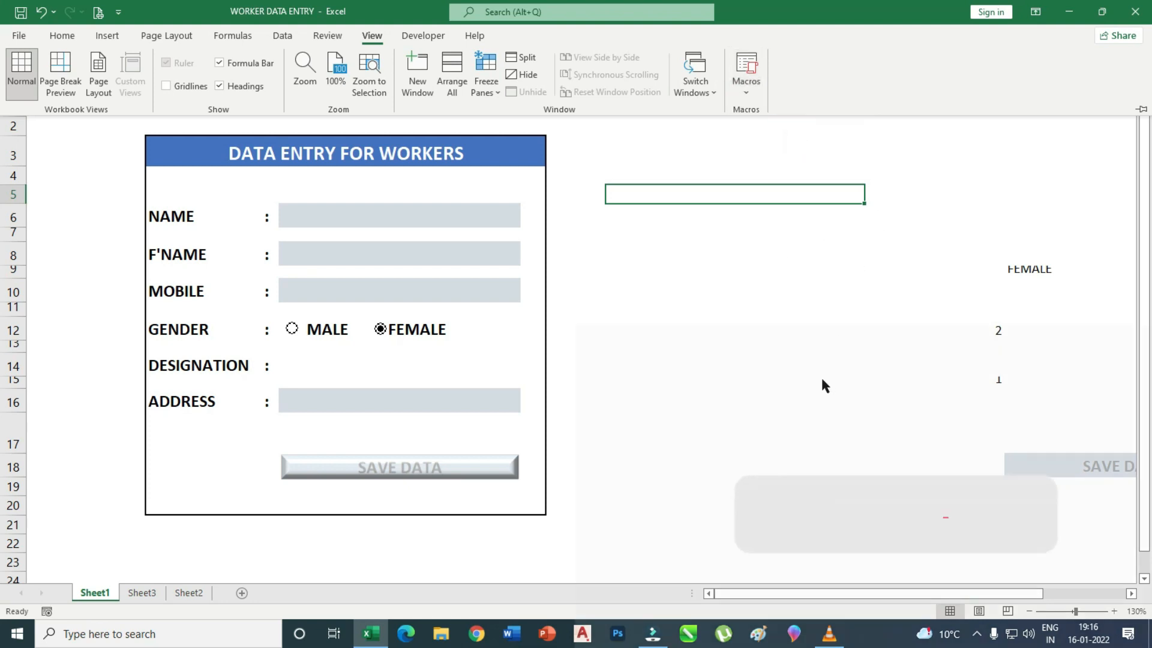
{"action": "left_click", "coordinate": [141, 594]}
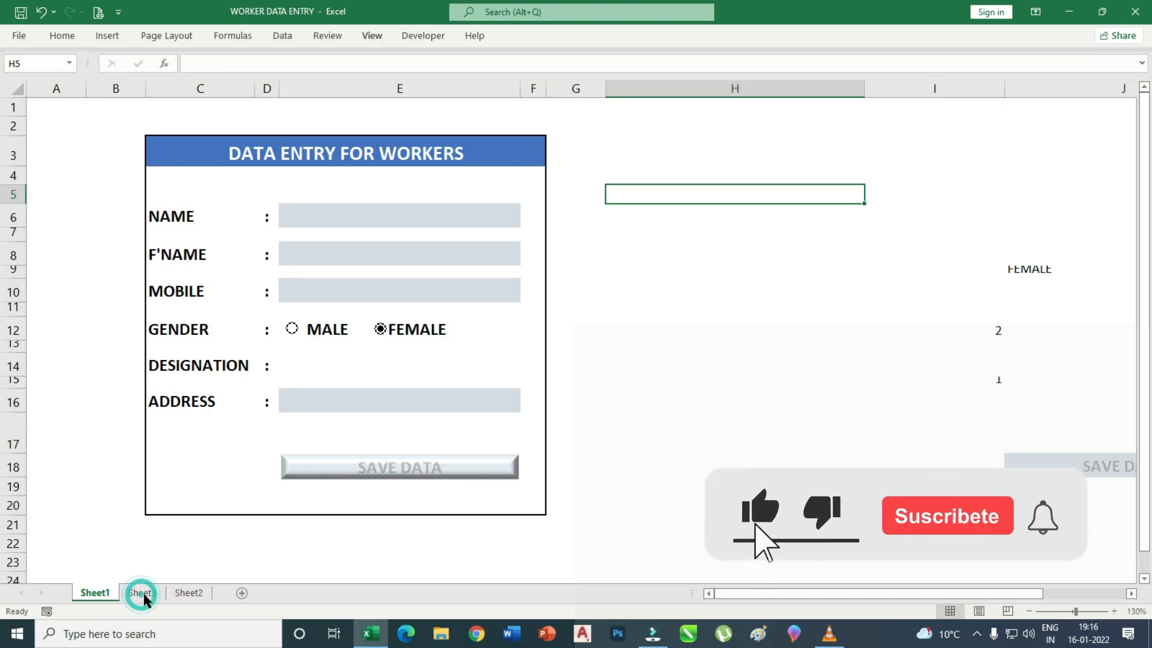
{"action": "left_click", "coordinate": [157, 596]}
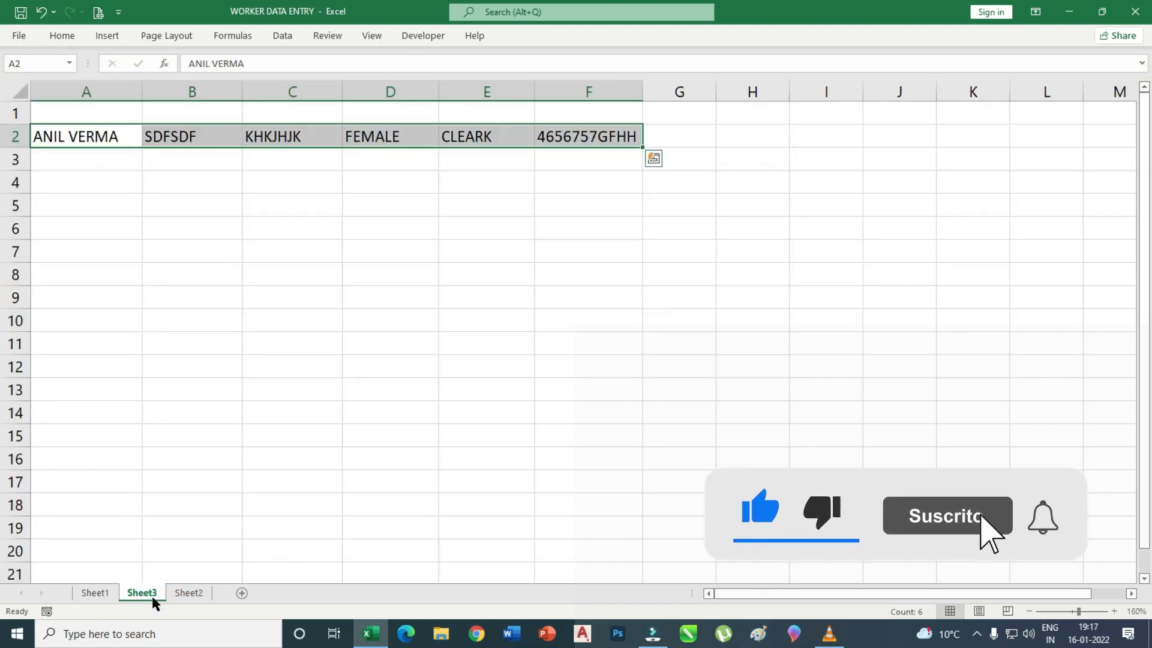
Delete the test entry from A4:F4 on Sheet2 and go back to Sheet1.
{"action": "left_click", "coordinate": [186, 594]}
{"action": "left_click_drag", "start_coordinate": [99, 183], "coordinate": [741, 187]}
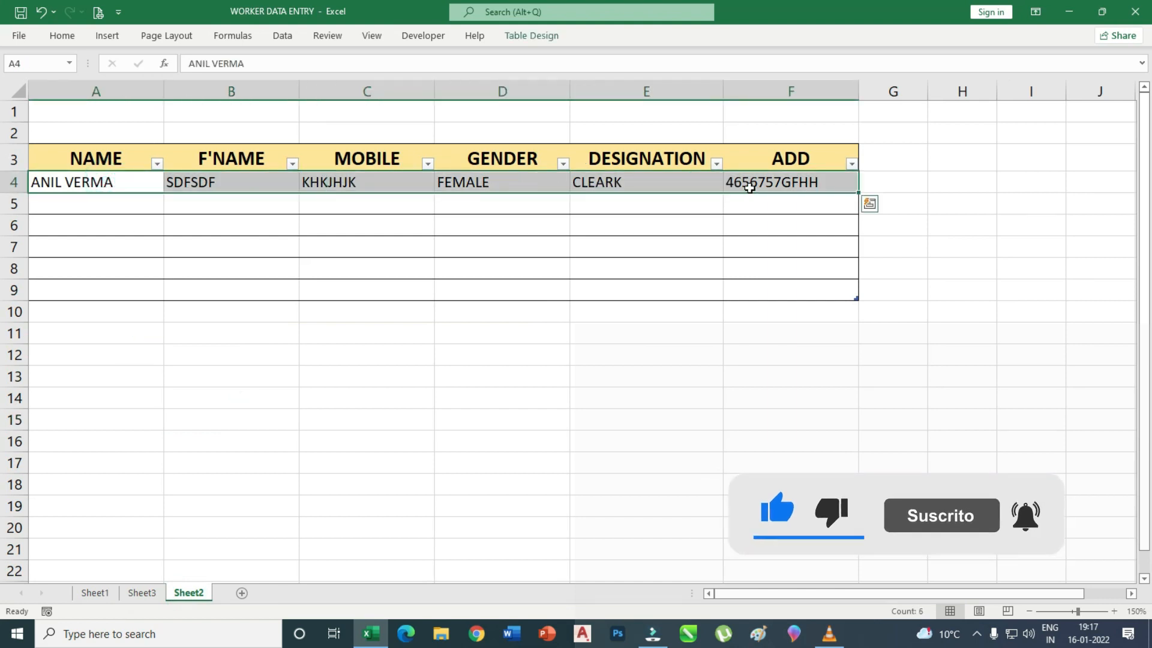
{"action": "key", "text": "Delete"}
{"action": "left_click", "coordinate": [93, 594]}
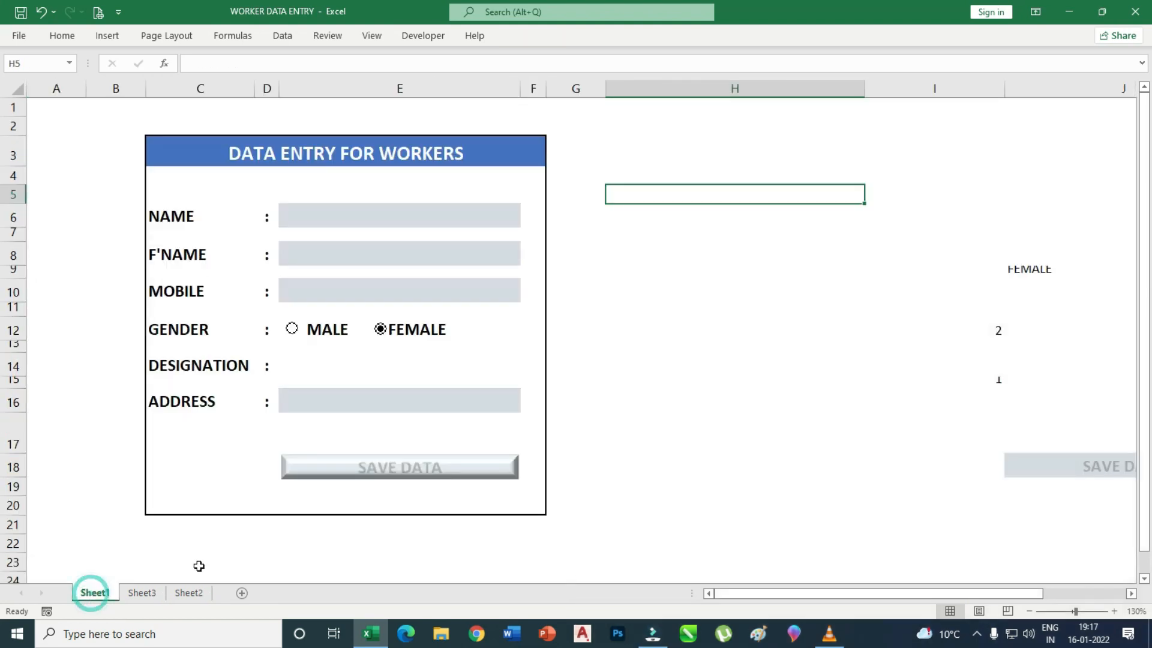
Assign the DATA macro to the SAVE DATA picture on the form.
{"action": "right_click", "coordinate": [402, 472]}
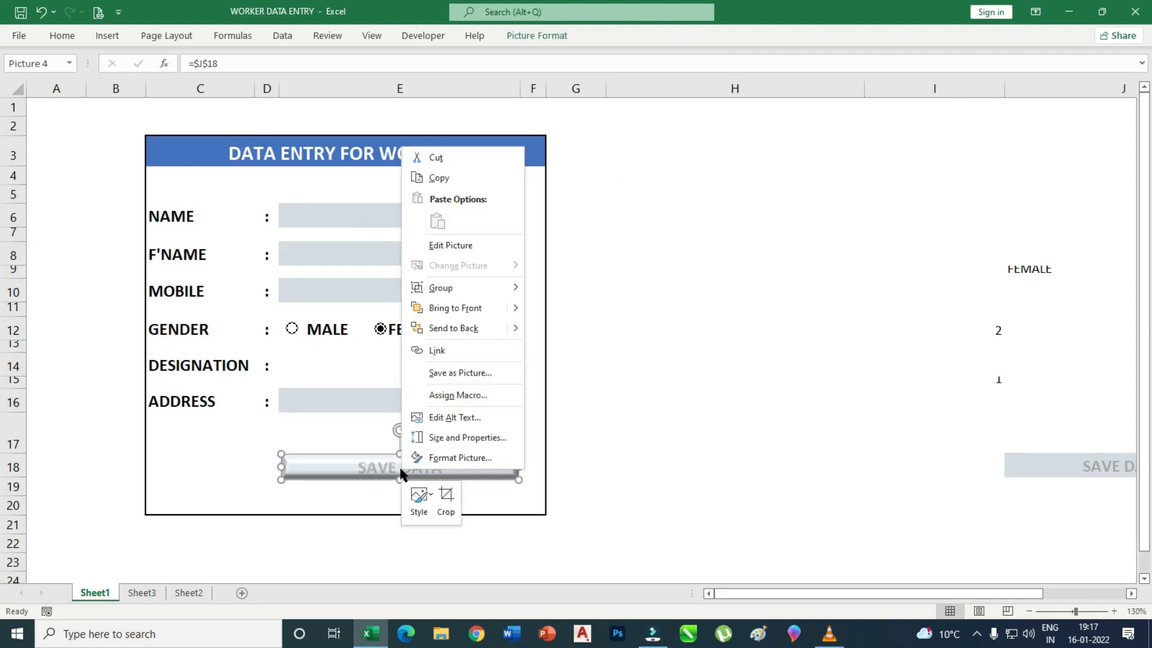
{"action": "left_click", "coordinate": [469, 395]}
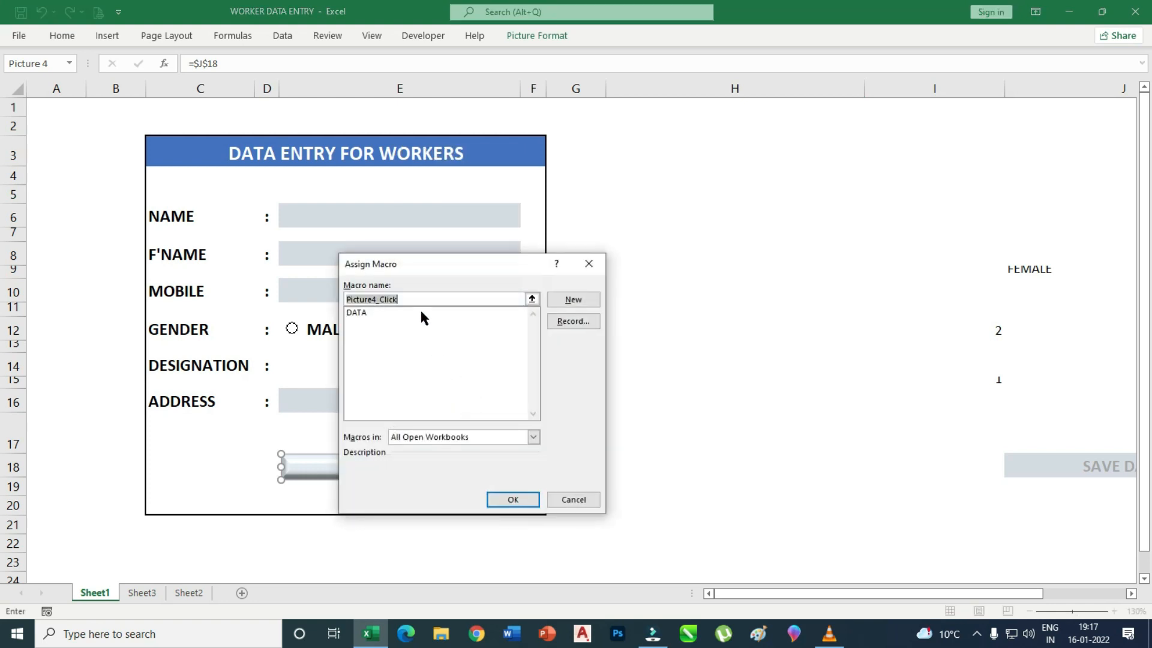
{"action": "left_click", "coordinate": [357, 312]}
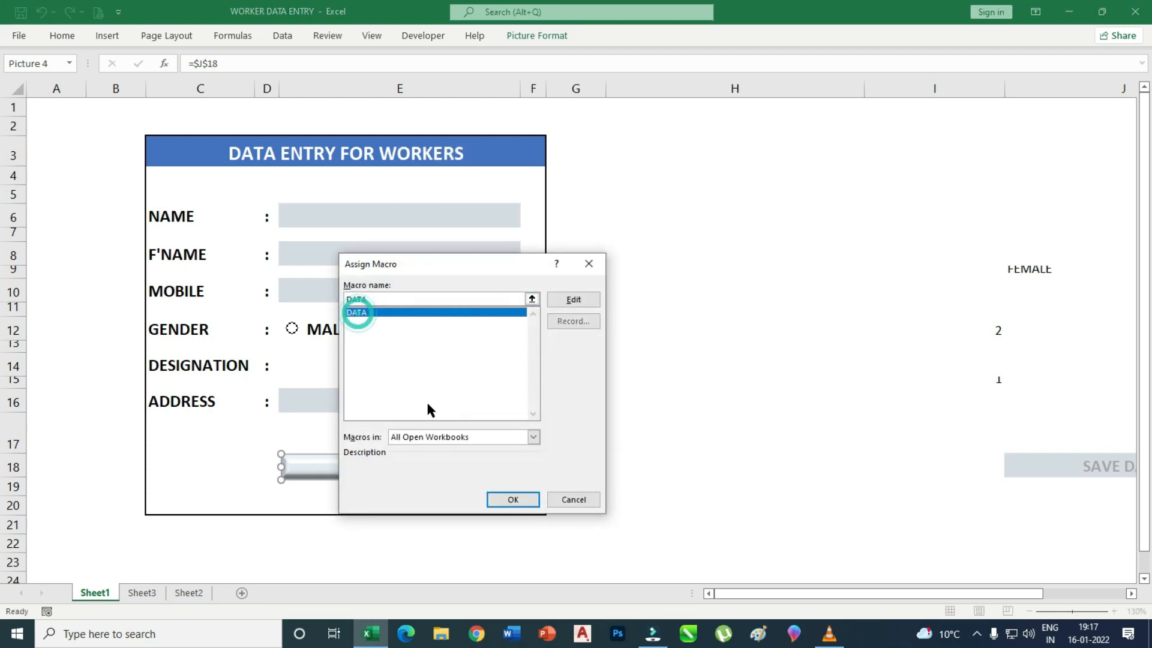
{"action": "left_click", "coordinate": [511, 502]}
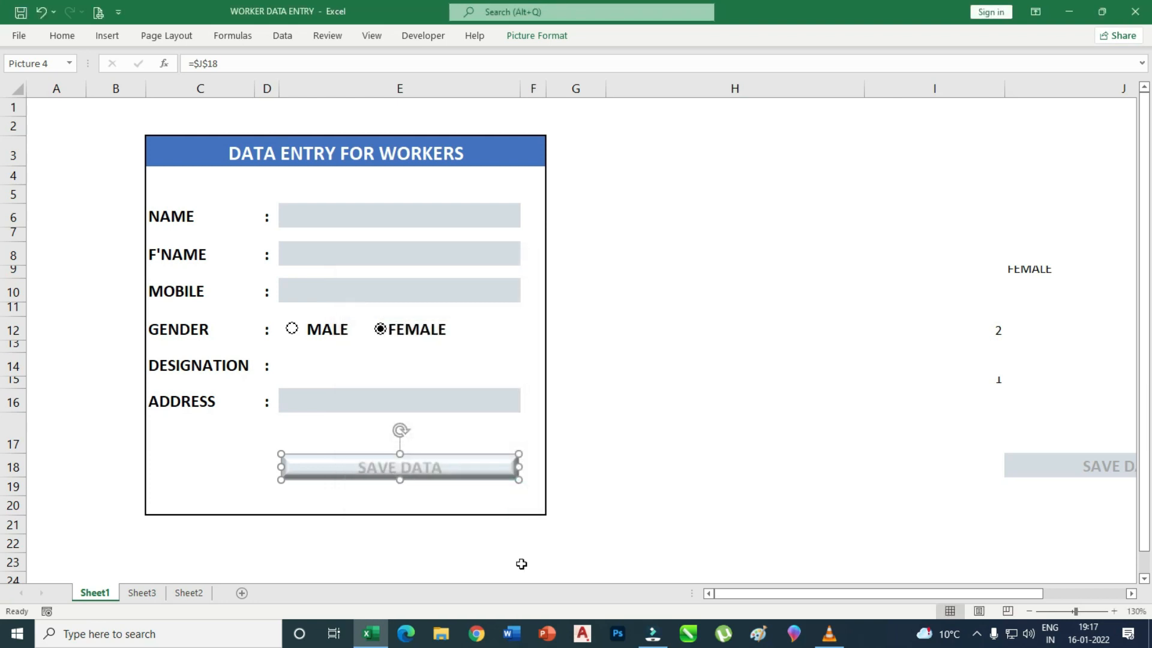
{"action": "left_click", "coordinate": [621, 504]}
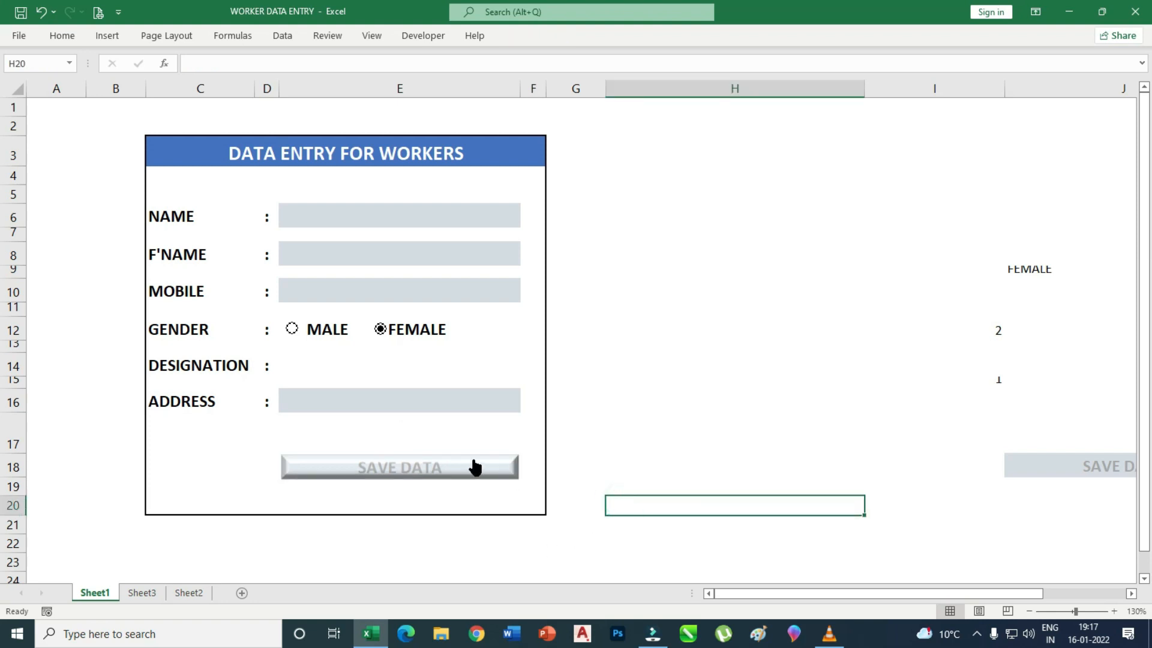
Enter the first worker's name, father's name and mobile number in the form.
{"action": "left_click", "coordinate": [365, 221]}
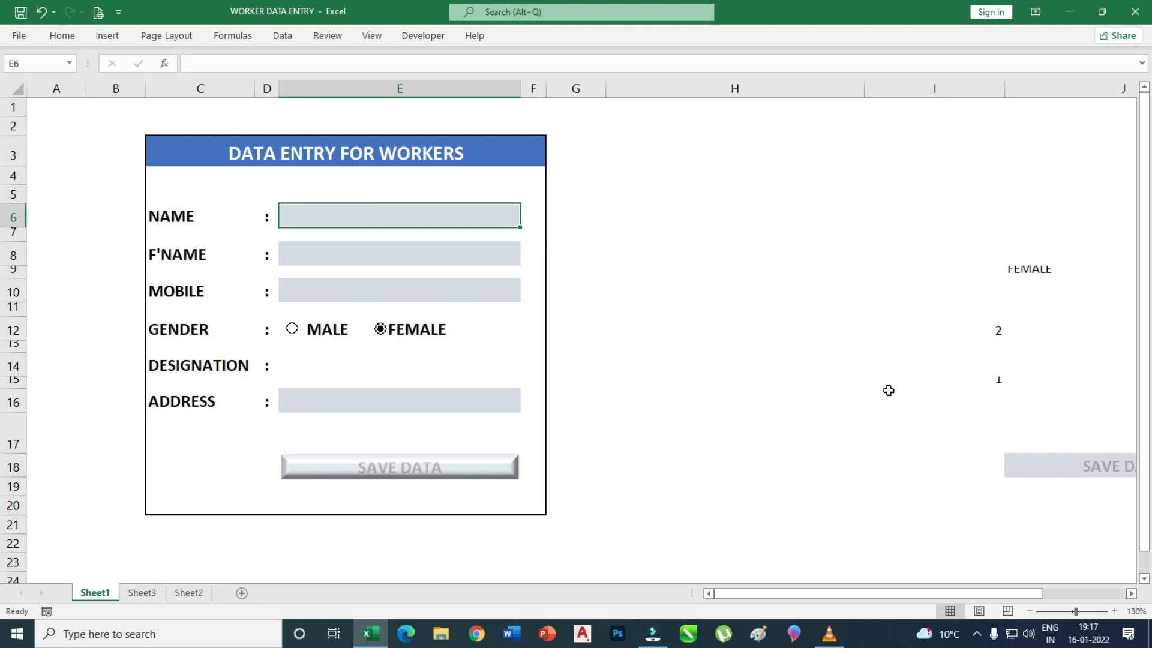
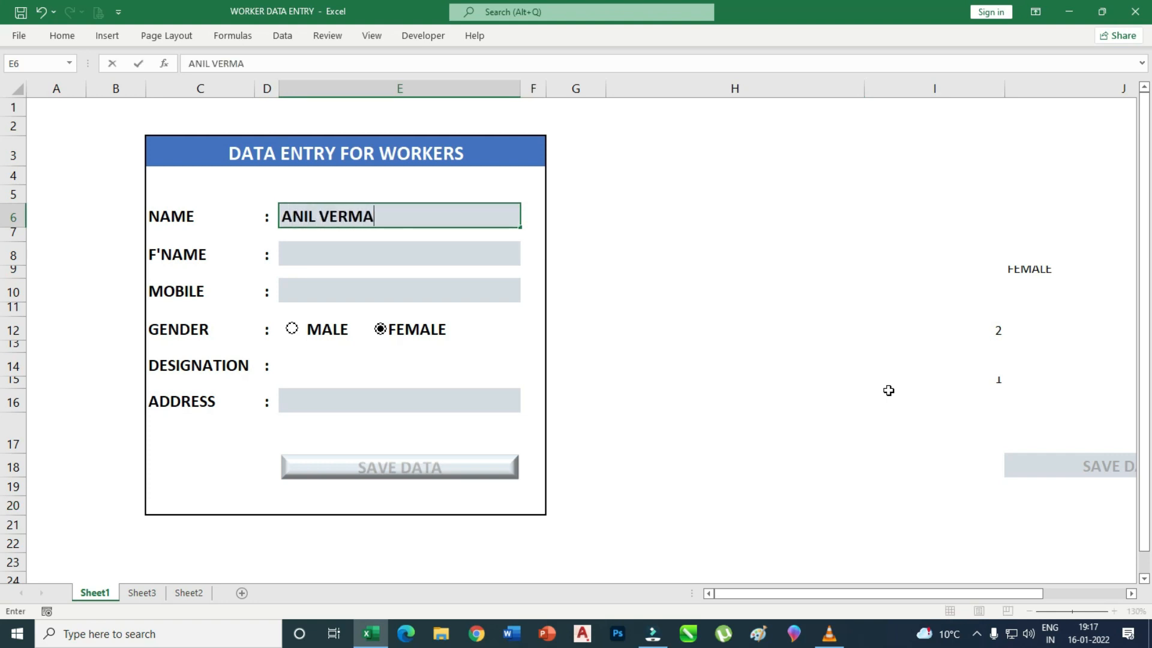
{"action": "left_click", "coordinate": [309, 251]}
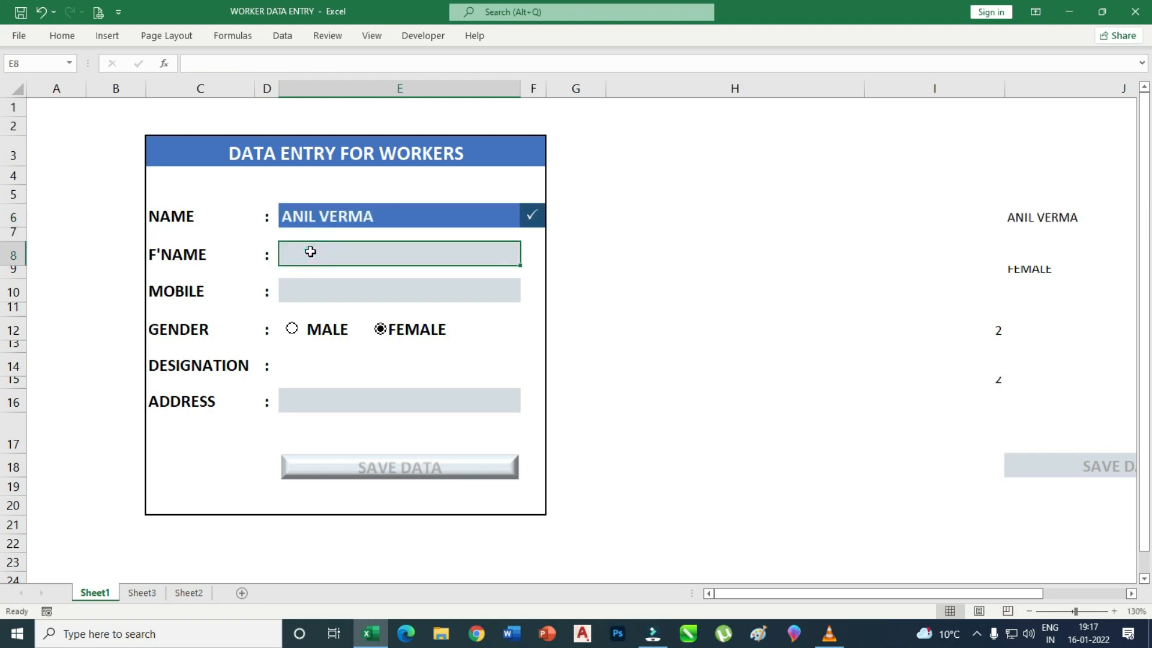
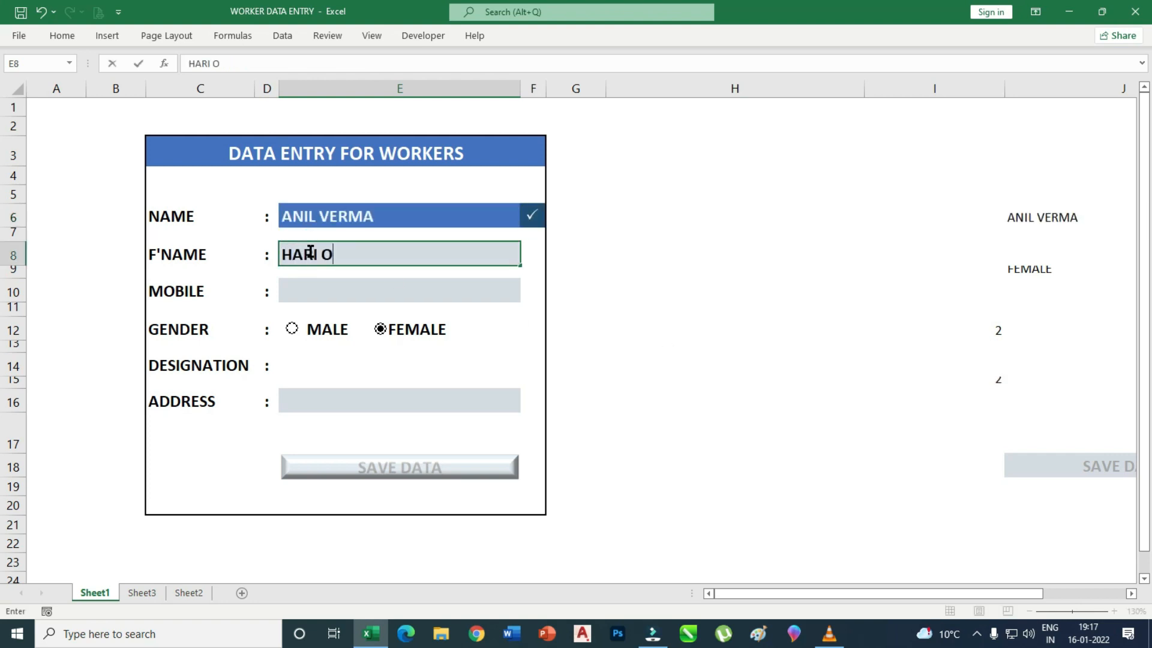
{"action": "left_click", "coordinate": [312, 288]}
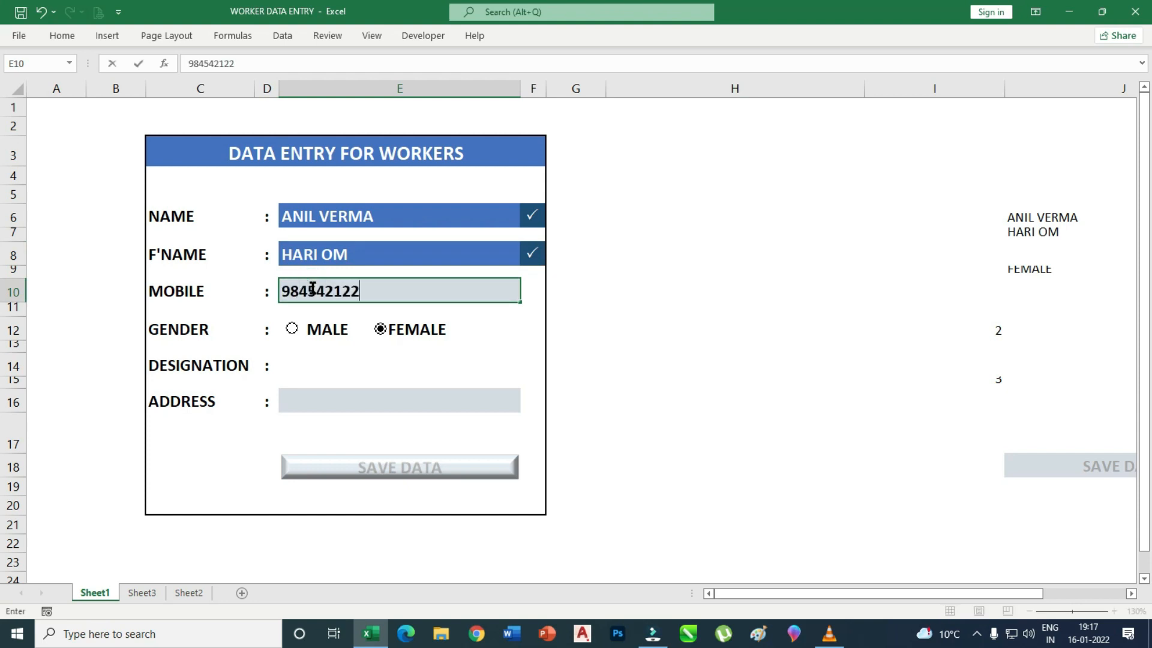
Mark the worker MALE, choose SUPERWISER as designation and enter the address.
{"action": "left_click", "coordinate": [293, 331]}
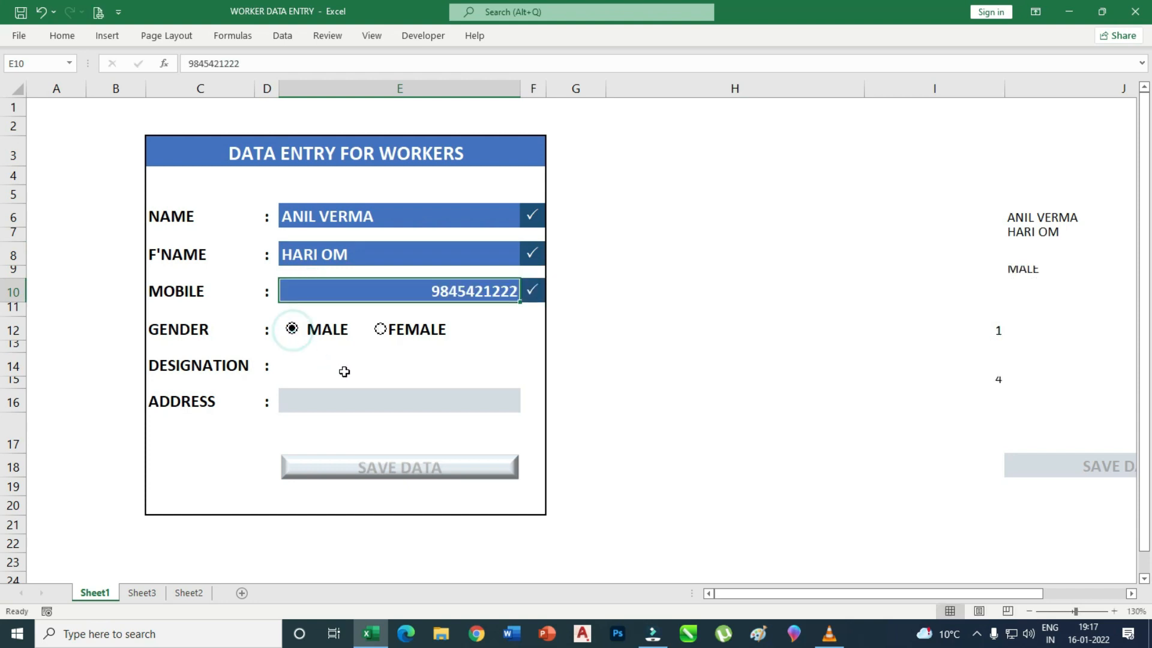
{"action": "left_click", "coordinate": [368, 369]}
{"action": "left_click", "coordinate": [526, 369]}
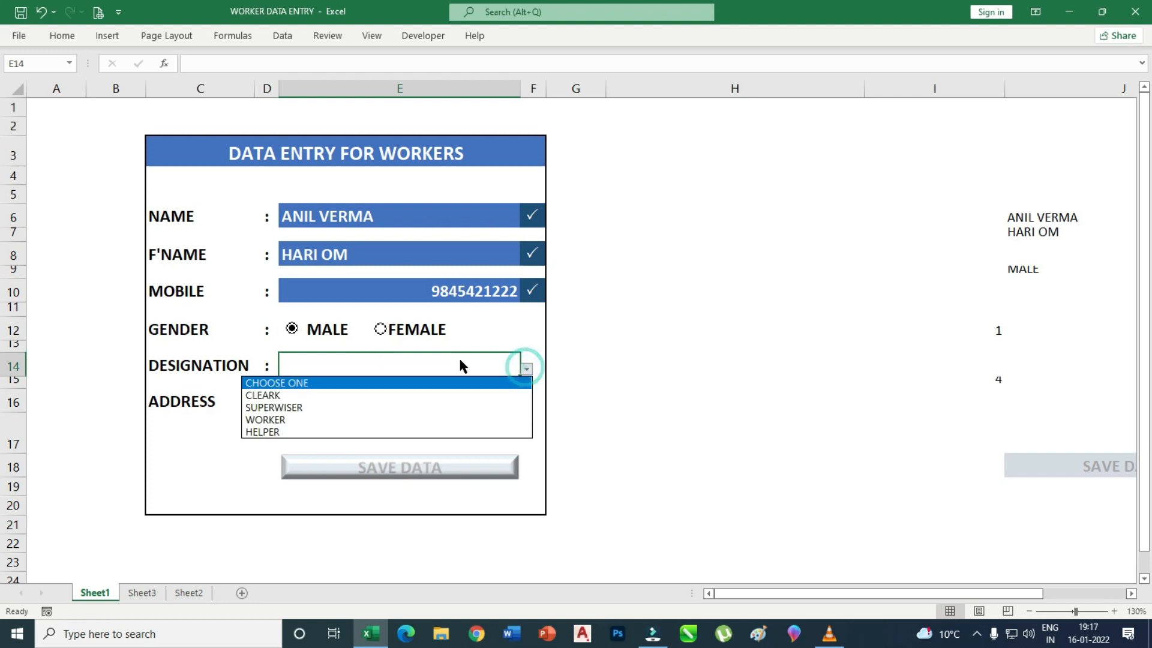
{"action": "left_click", "coordinate": [306, 407]}
{"action": "left_click", "coordinate": [358, 399]}
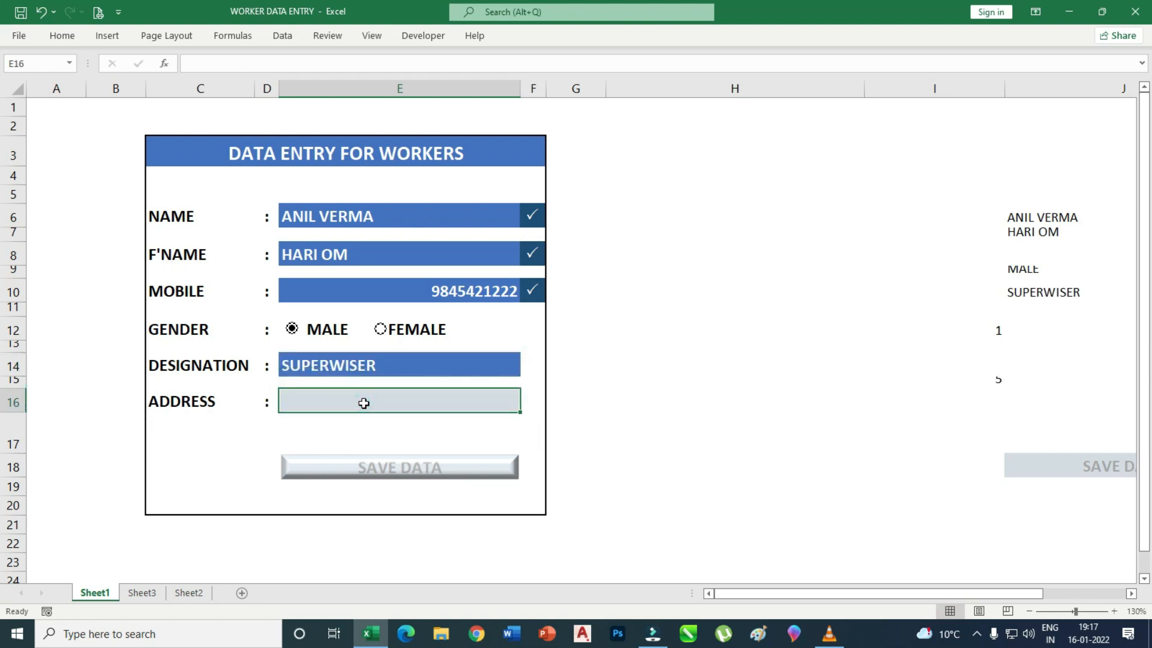
{"action": "type", "text": "DABA COLONY"}
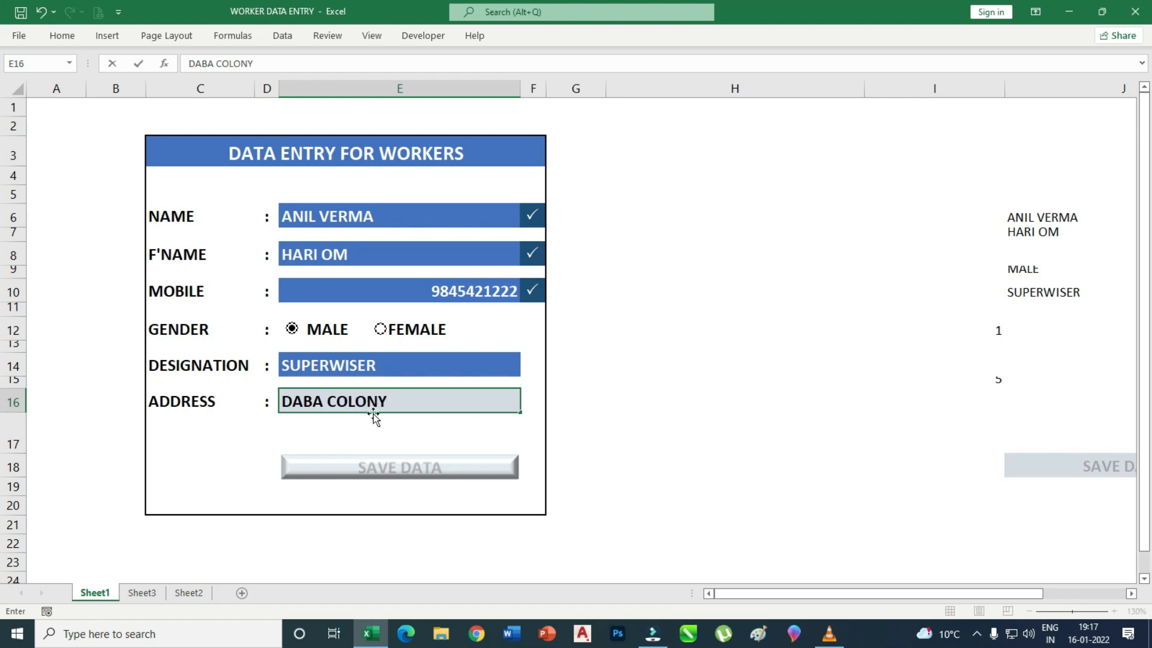
{"action": "left_click", "coordinate": [640, 421]}
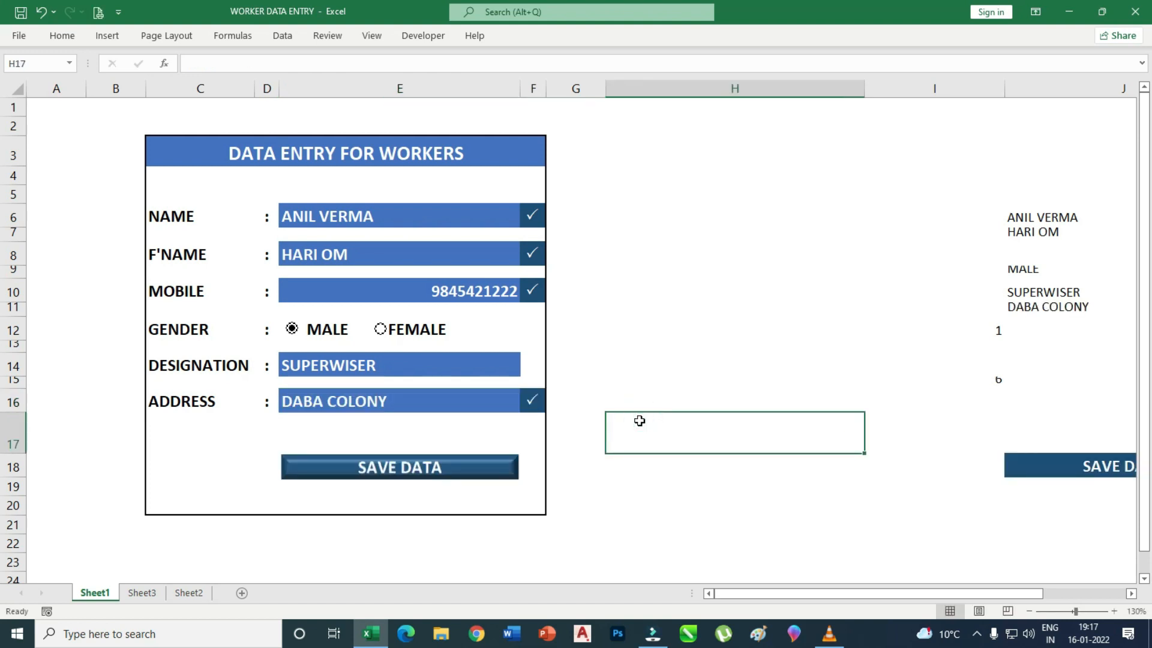
Save the entry with SAVE DATA and verify the new row on Sheet2.
{"action": "left_click", "coordinate": [407, 471]}
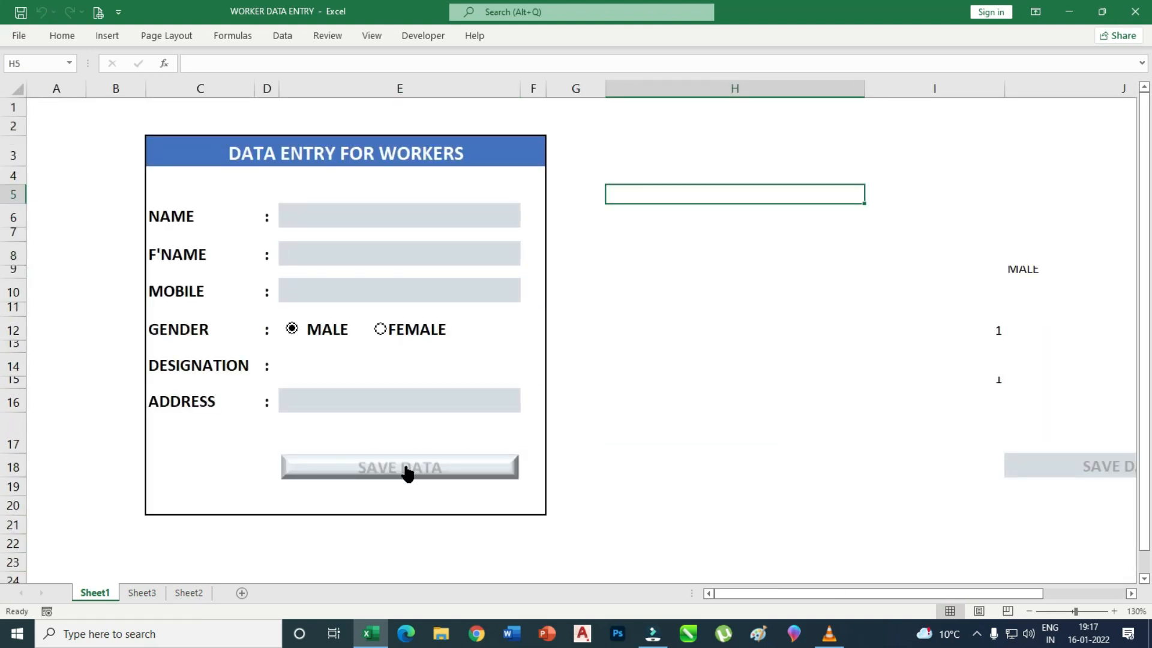
{"action": "left_click", "coordinate": [189, 593]}
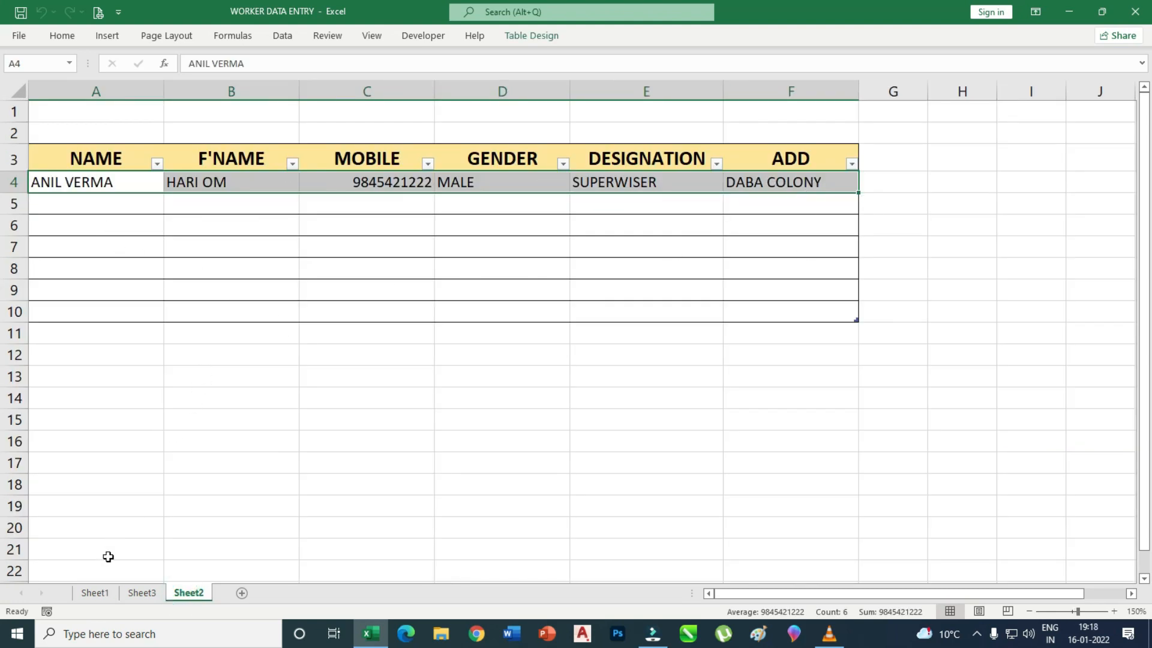
{"action": "left_click", "coordinate": [102, 592]}
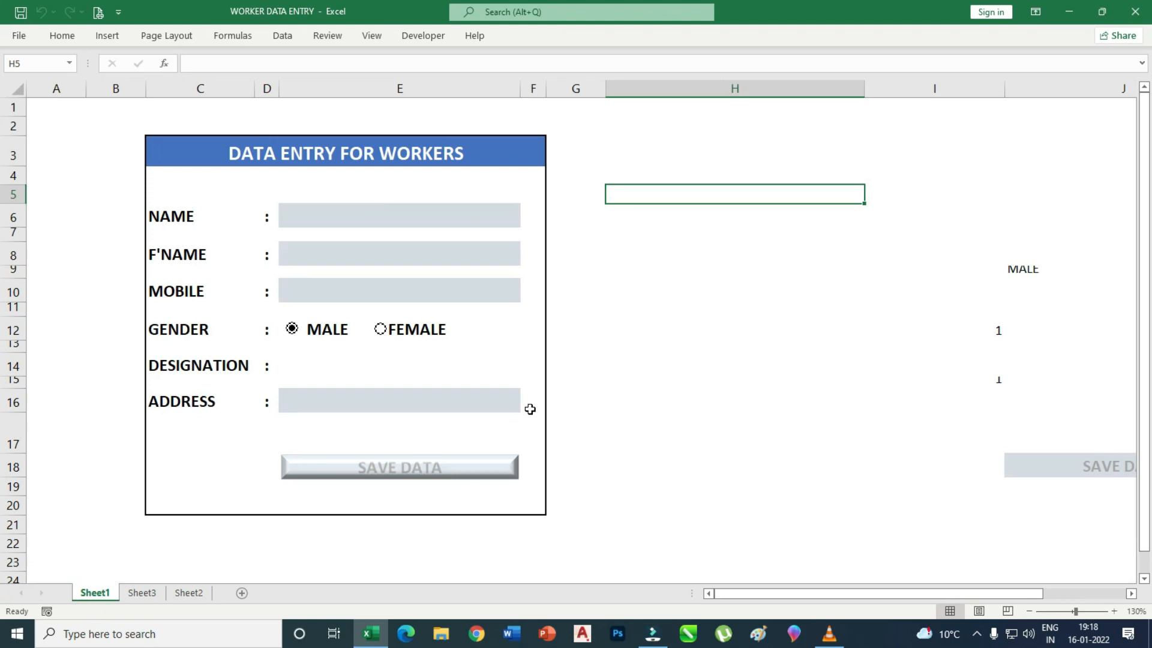
Enter the second worker's name, father's name and mobile number in the form.
{"action": "left_click", "coordinate": [370, 222]}
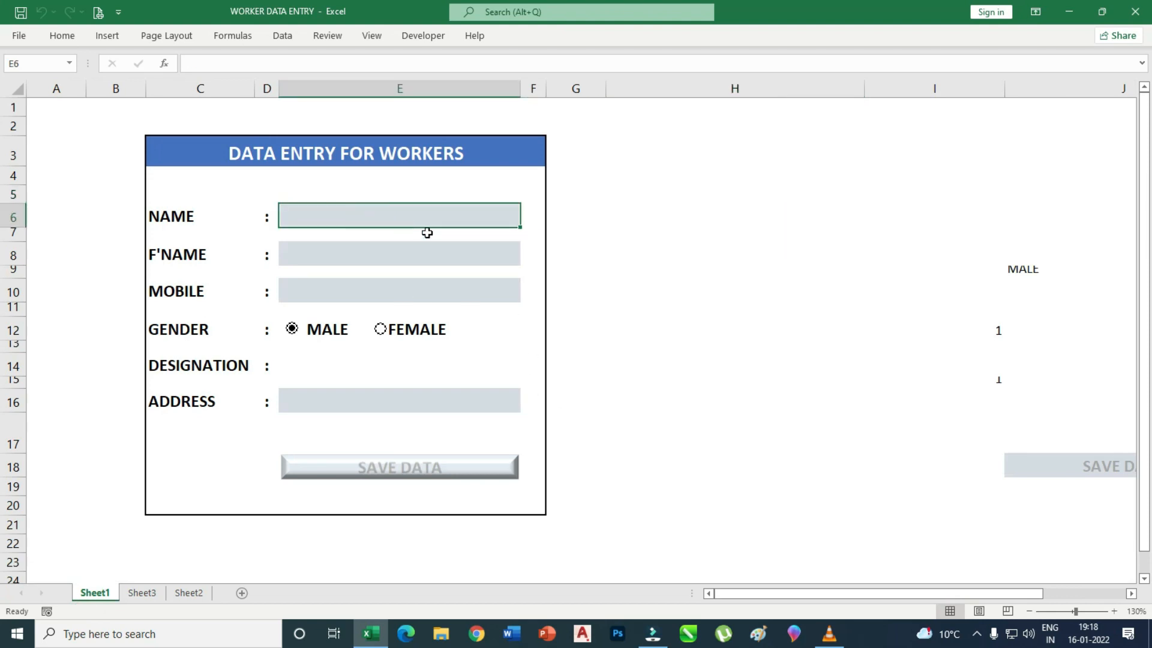
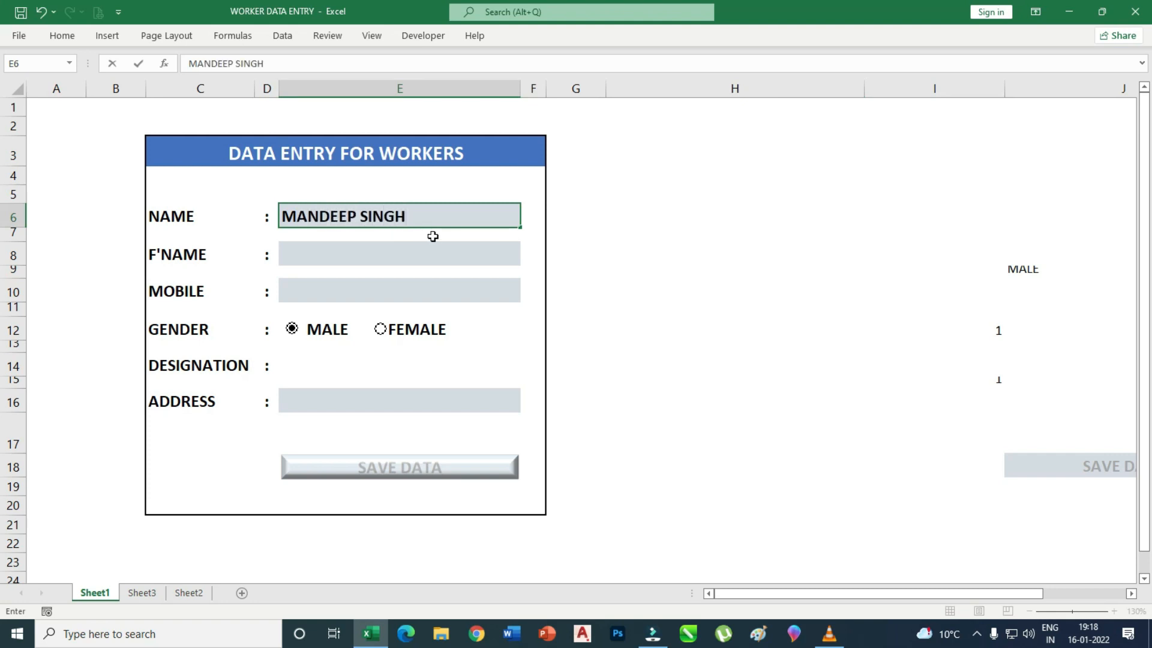
{"action": "left_click", "coordinate": [376, 252]}
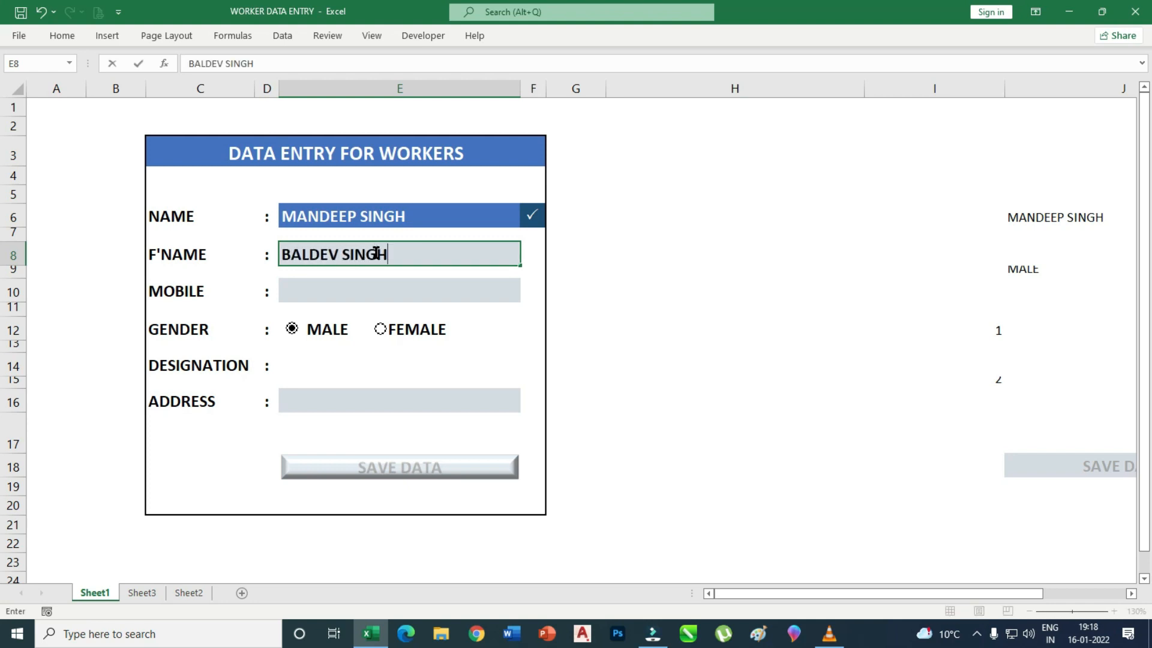
{"action": "left_click", "coordinate": [311, 289]}
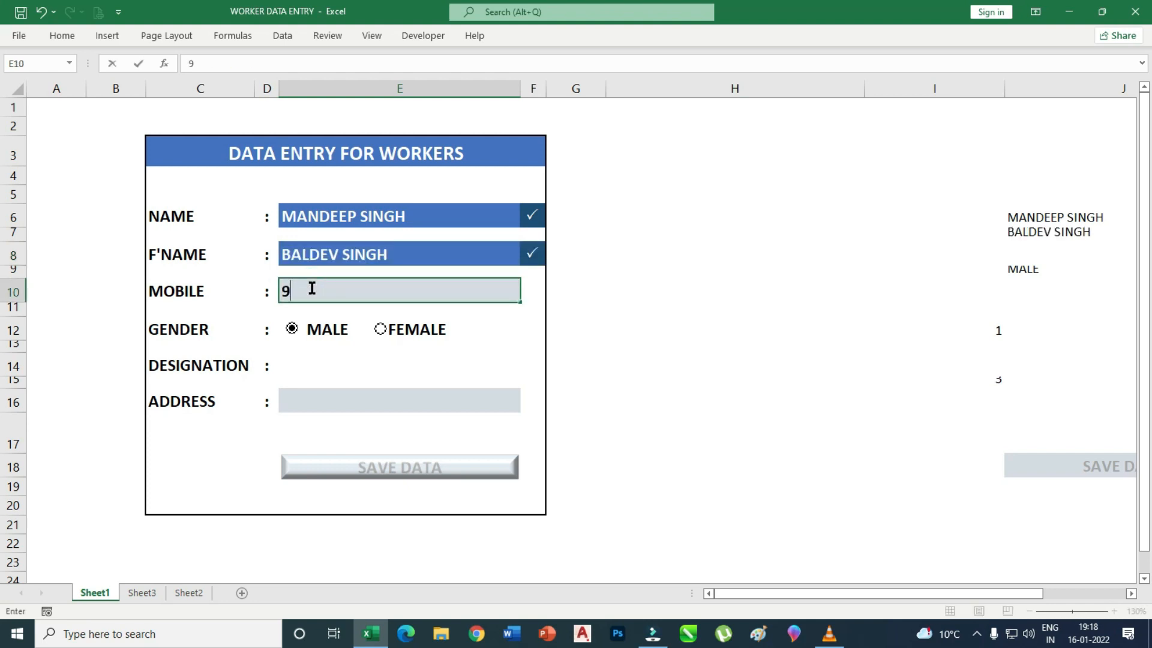
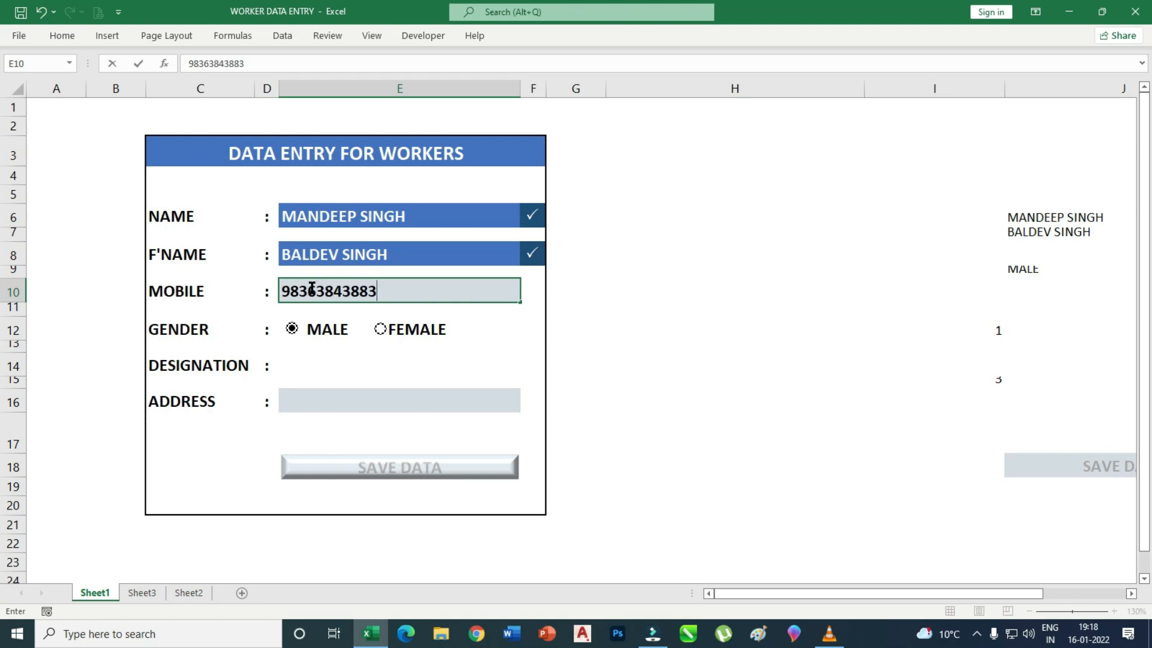
Choose CLEARK as designation, enter the address and save with SAVE DATA.
{"action": "left_click", "coordinate": [352, 365]}
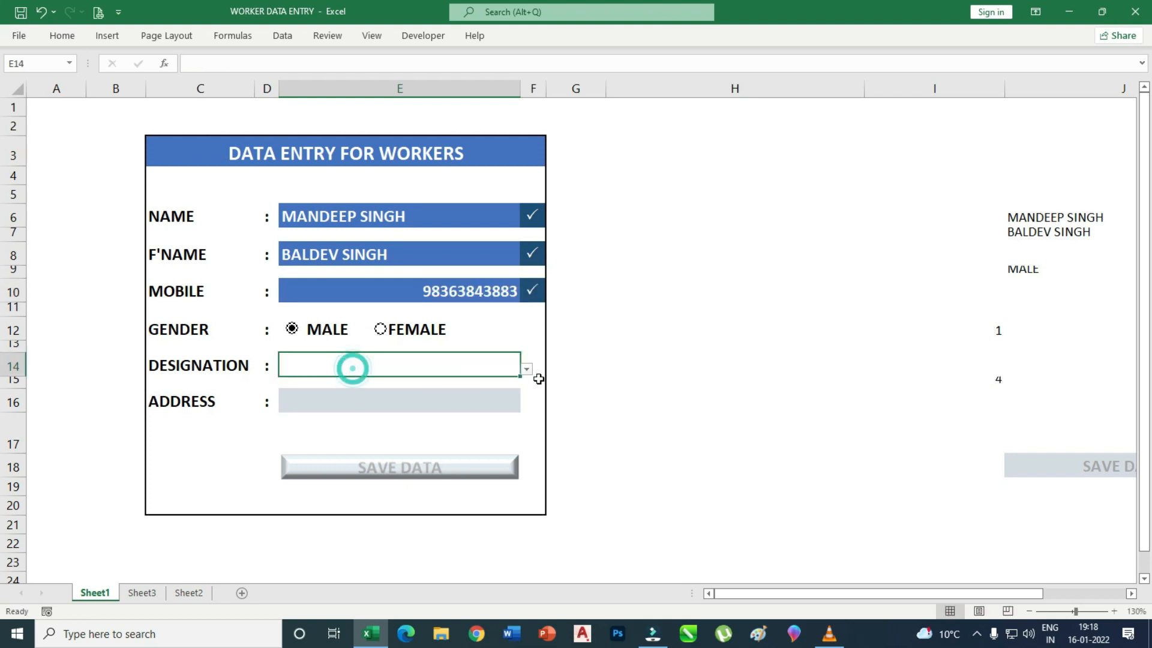
{"action": "left_click", "coordinate": [526, 369]}
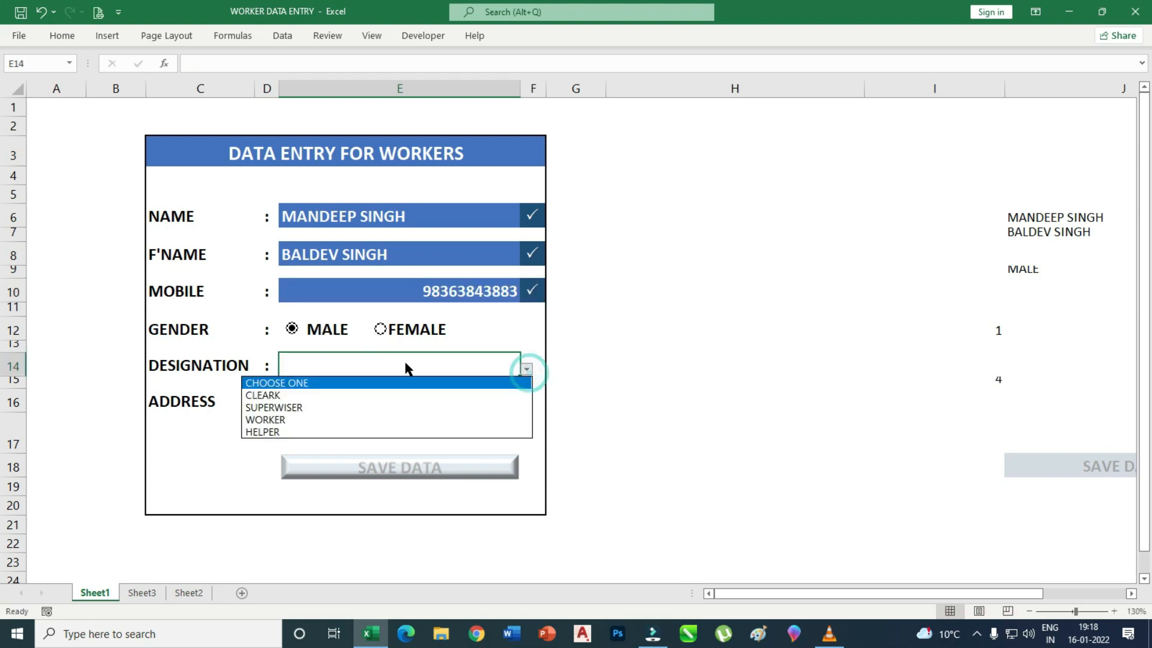
{"action": "left_click", "coordinate": [273, 395]}
{"action": "left_click", "coordinate": [353, 398]}
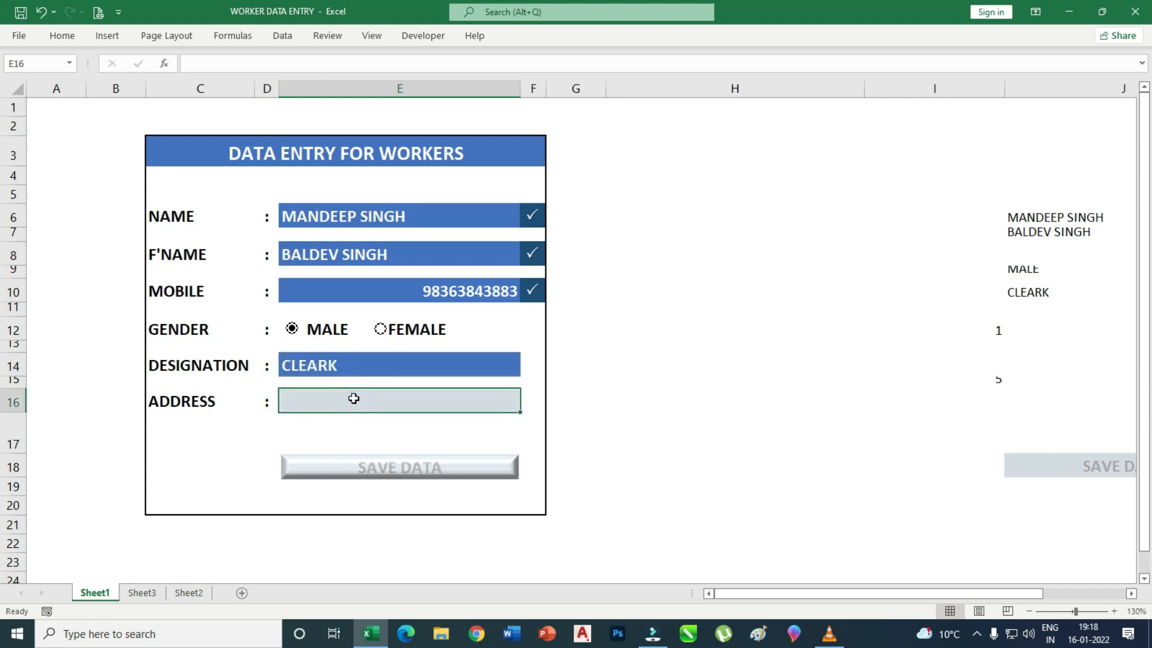
{"action": "type", "text": "JA"}
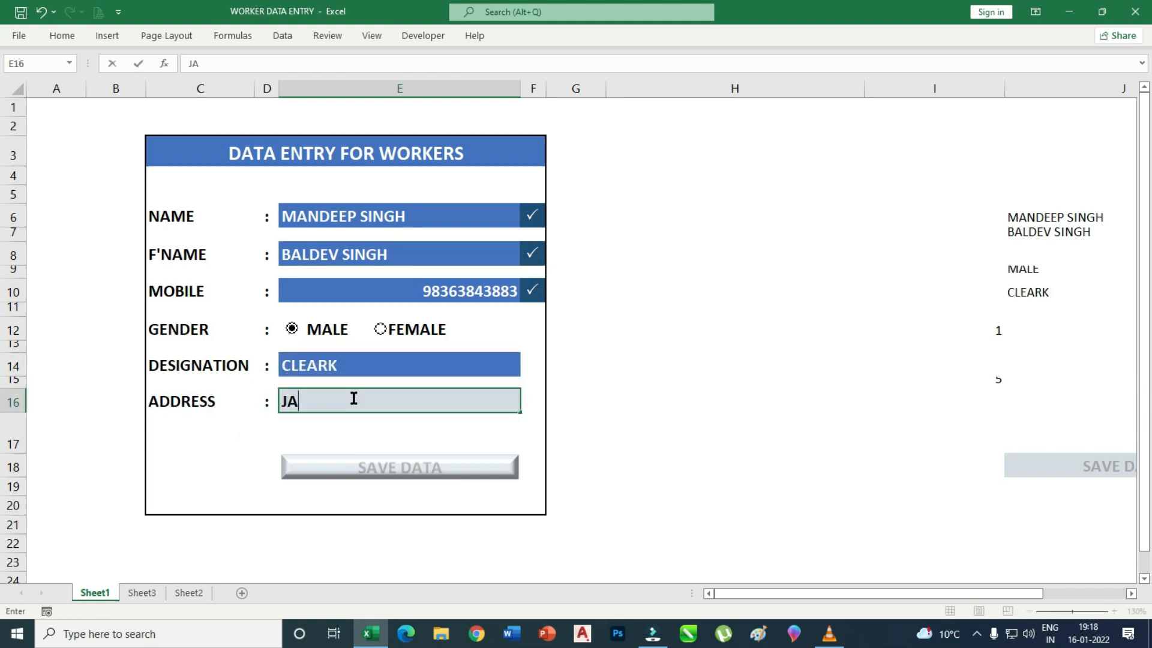
{"action": "type", "text": "NTA ANAGAR"}
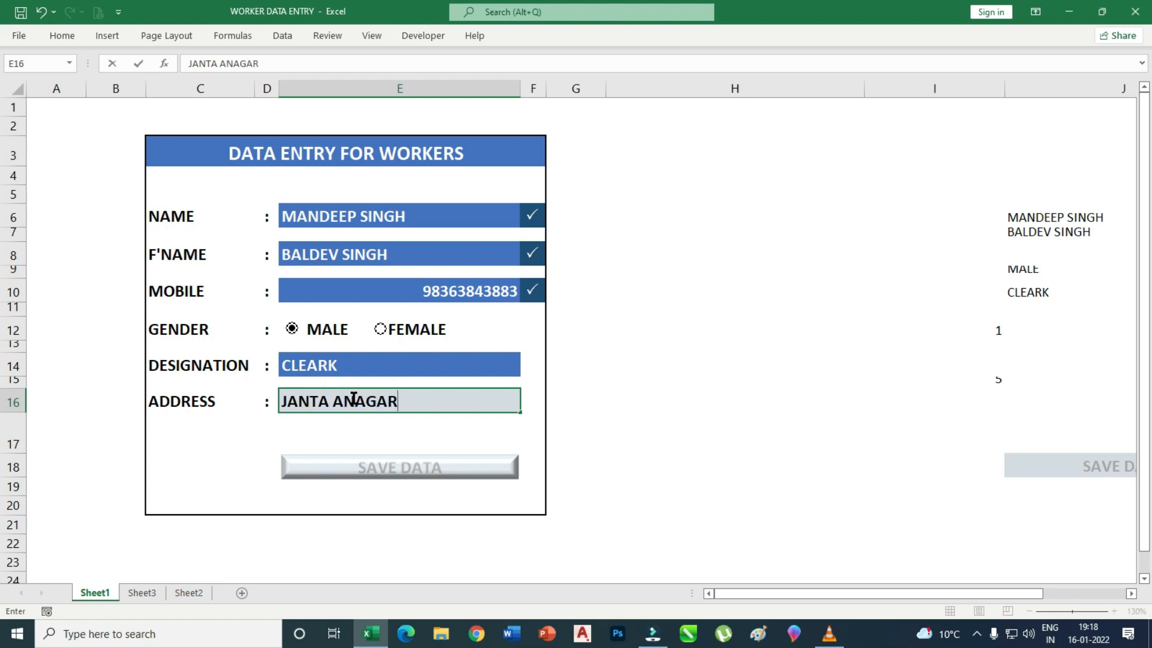
{"action": "left_click", "coordinate": [591, 403]}
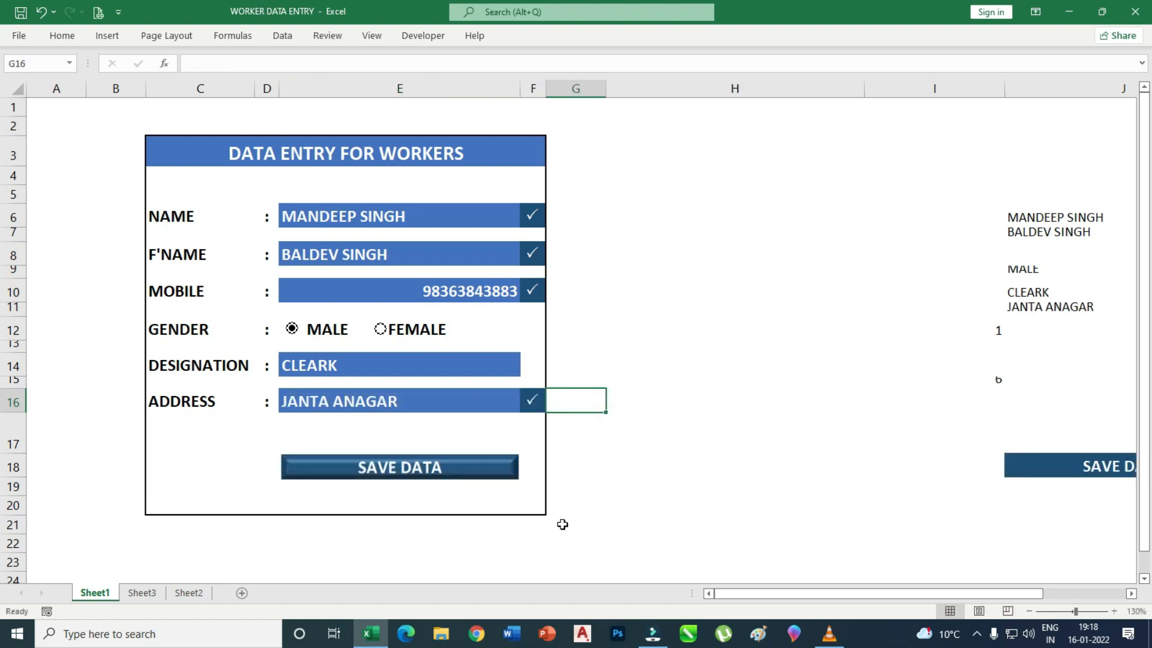
{"action": "left_click", "coordinate": [399, 467]}
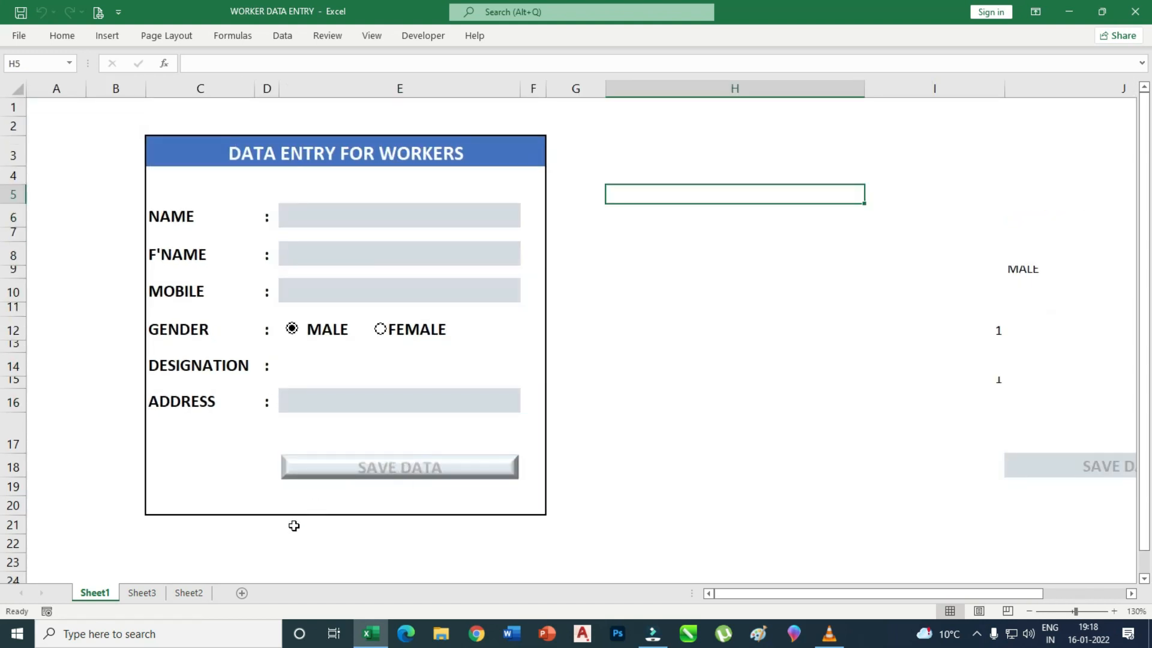
Confirm Sheet2's table lists the CLEARK worker in row 4 above the SUPERWISER in row 5.
{"action": "left_click", "coordinate": [188, 592]}
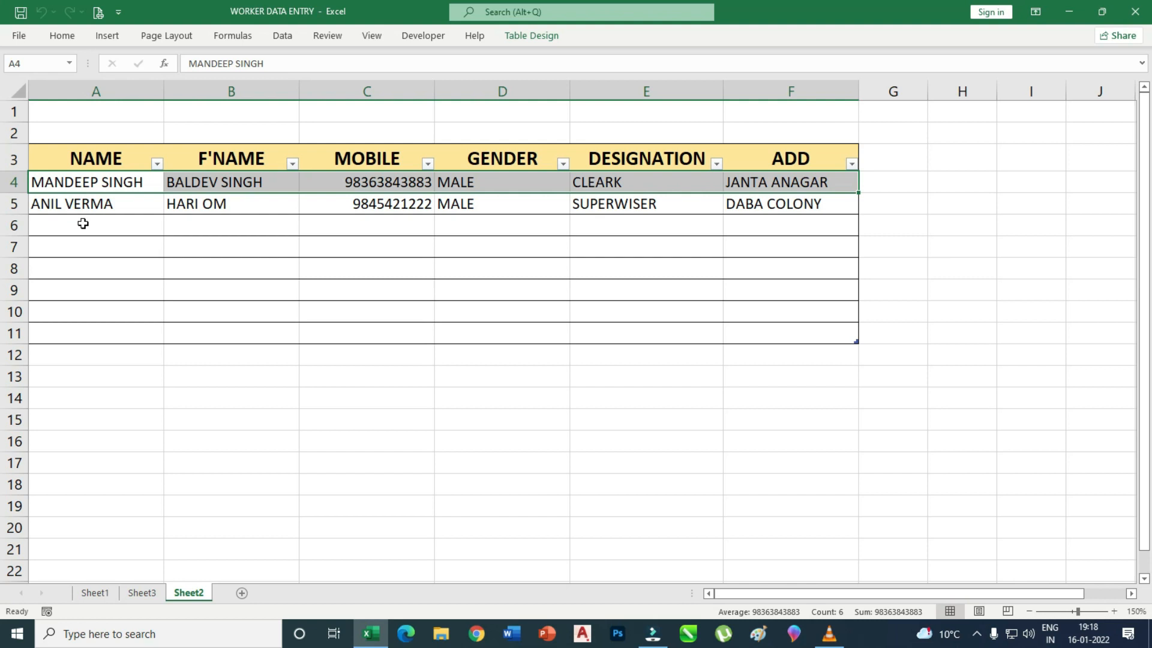
{"action": "left_click", "coordinate": [93, 592]}
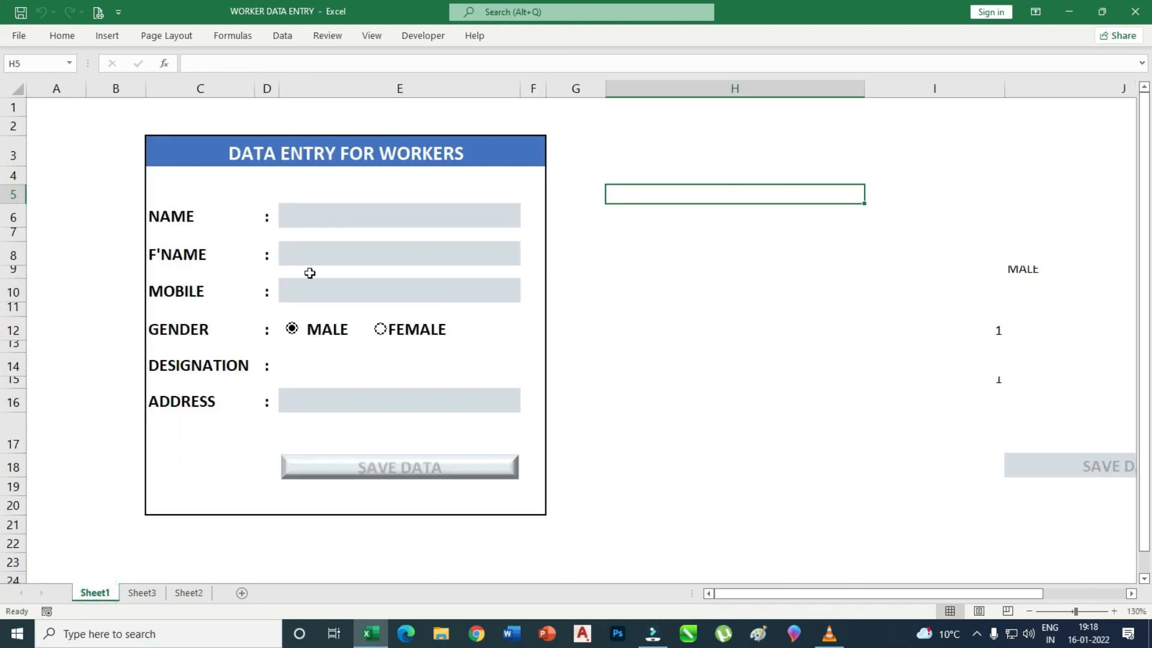
{"action": "left_click", "coordinate": [192, 592]}
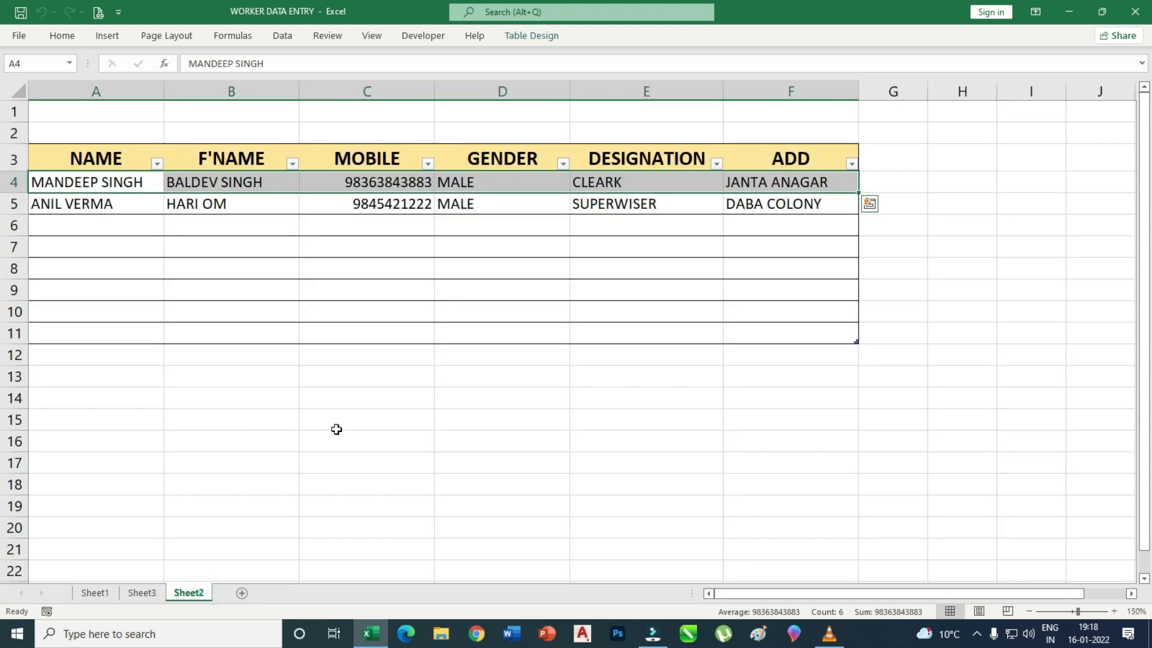